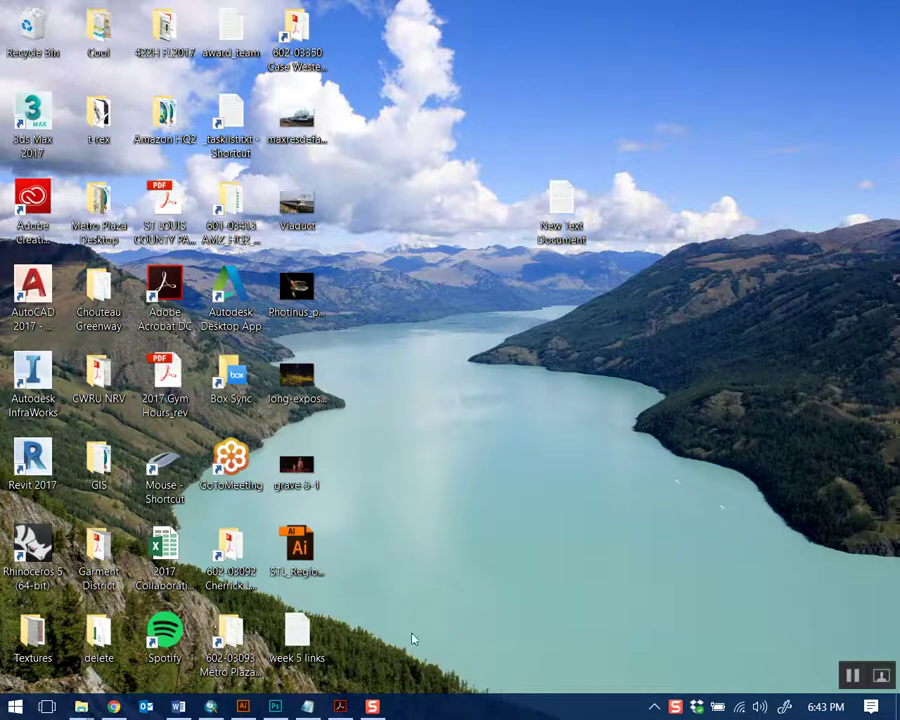
mouse_move(275, 706)
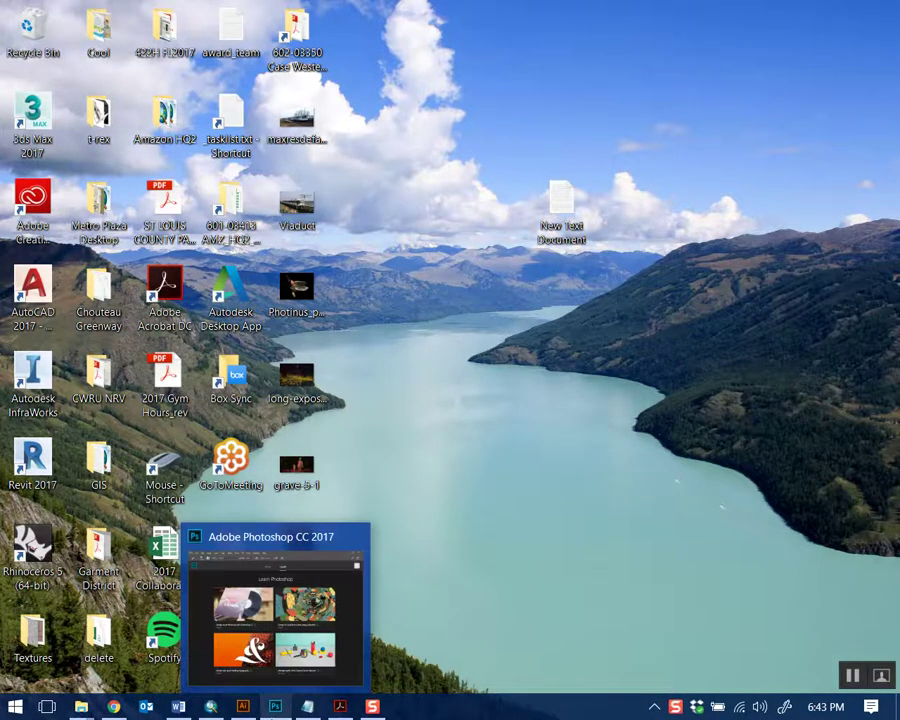
left_click(275, 610)
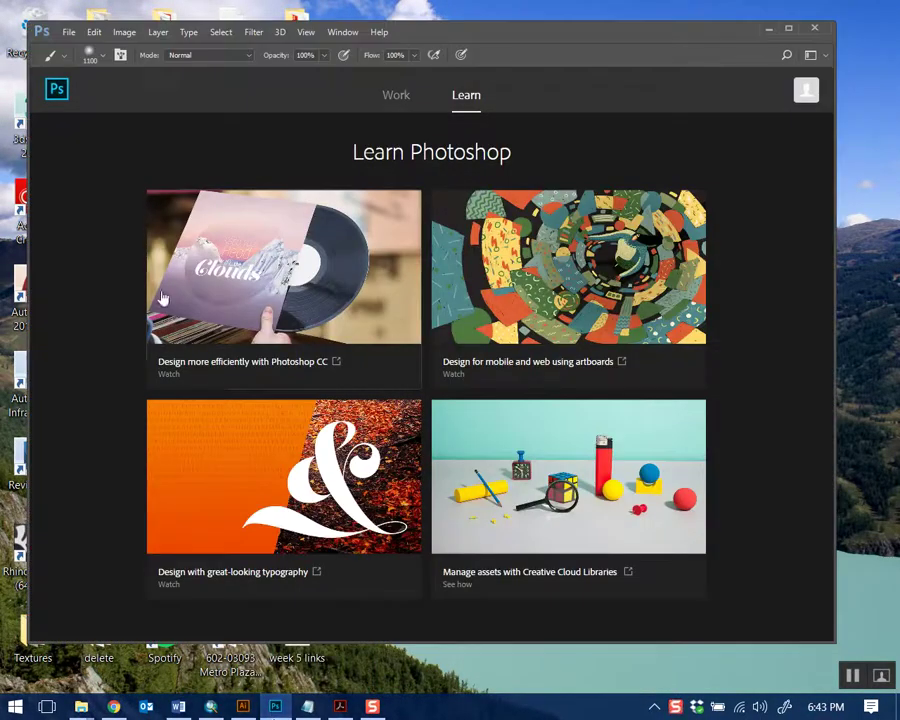
left_click(762, 30)
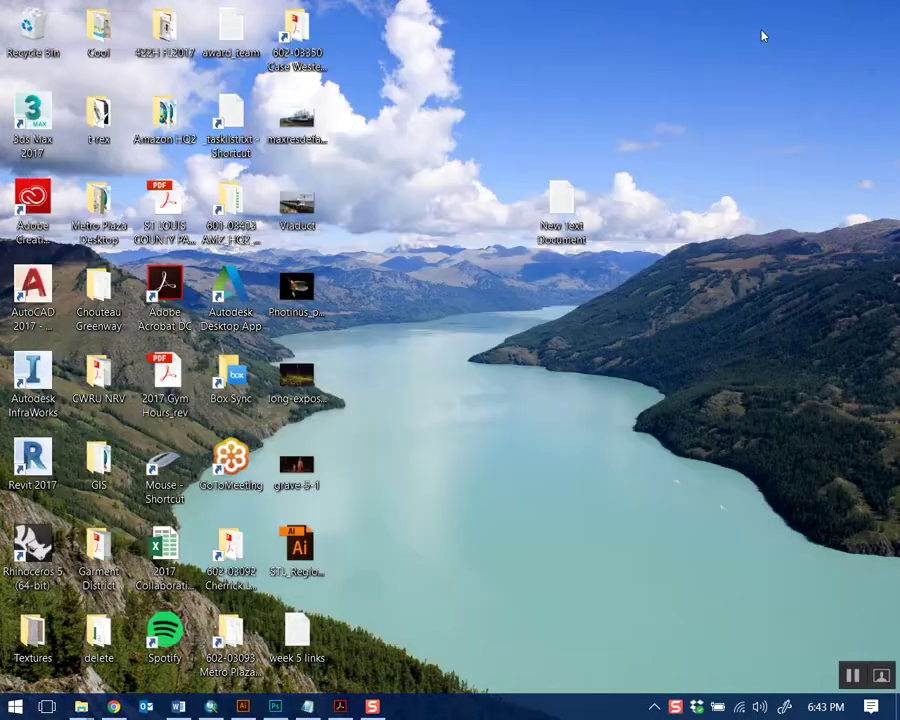
Open the Week 5 data folder in File Explorer and launch its ArcGIS map document
mouse_move(90, 706)
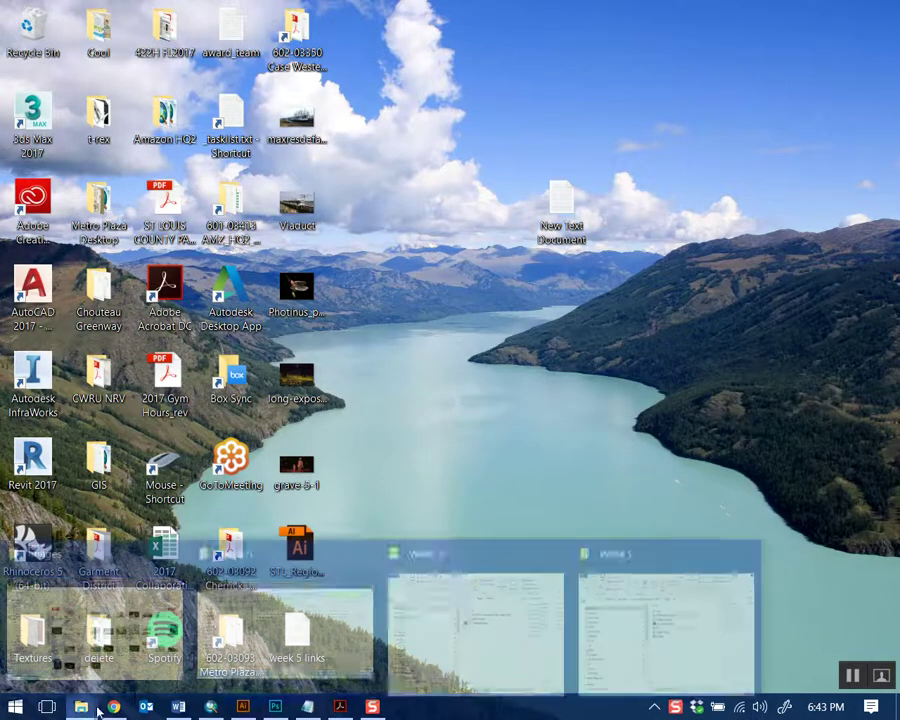
left_click(478, 610)
double_click(483, 386)
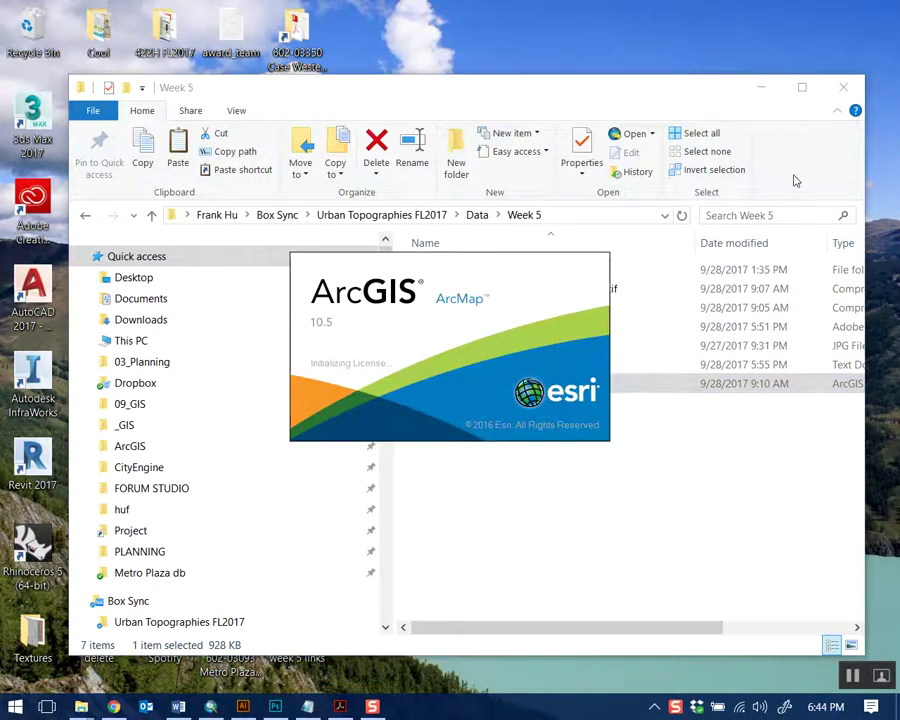
Open td1.jpg from the Week 5 folder in Photos and examine the double-exposure portrait up close
left_click(475, 349)
double_click(474, 350)
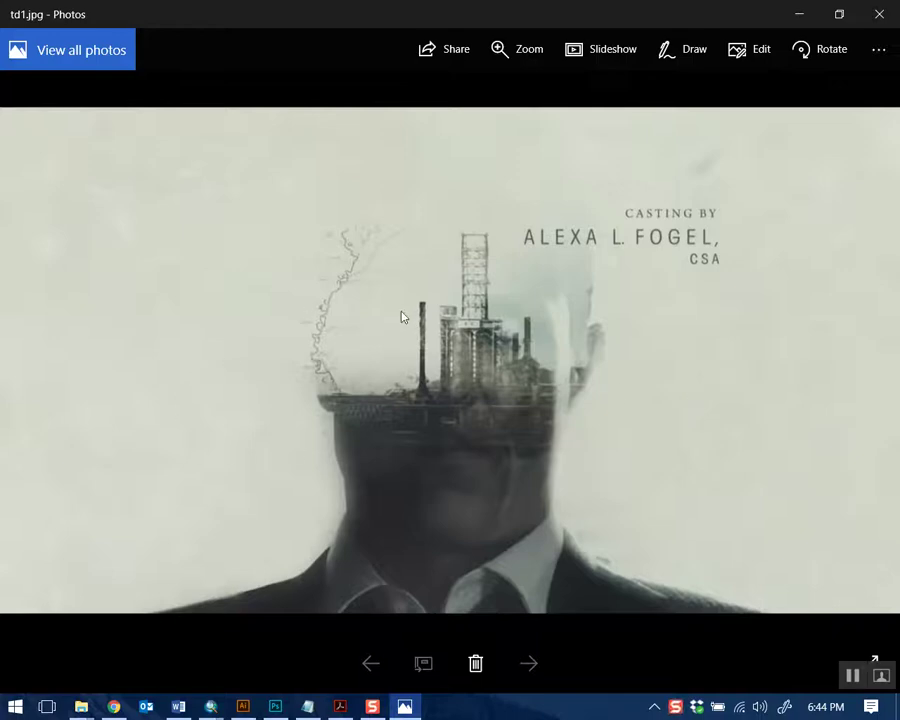
right_click(362, 328)
left_click(404, 344)
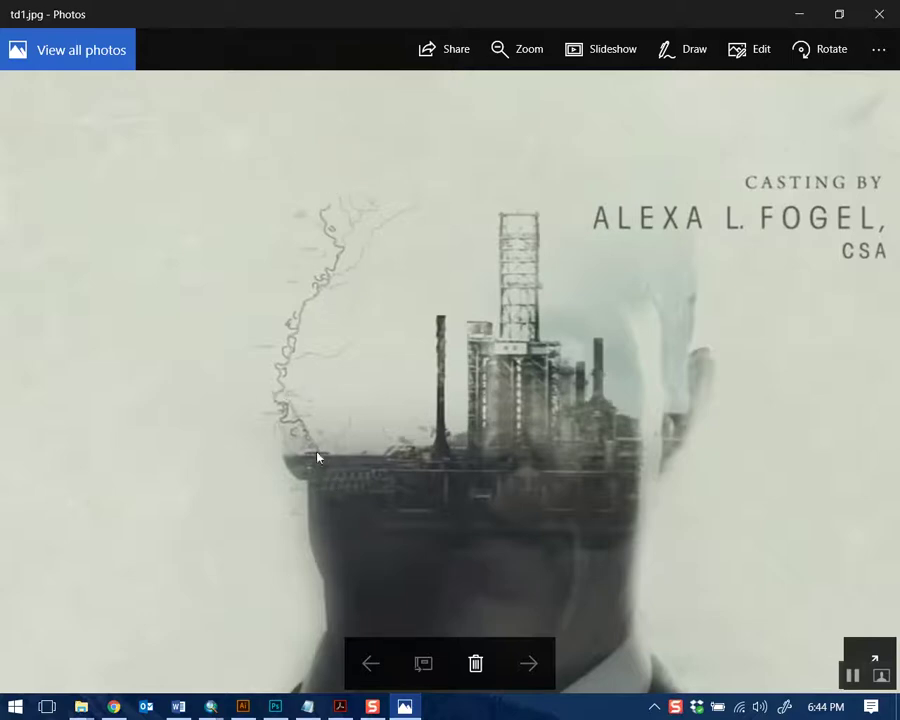
right_click(681, 353)
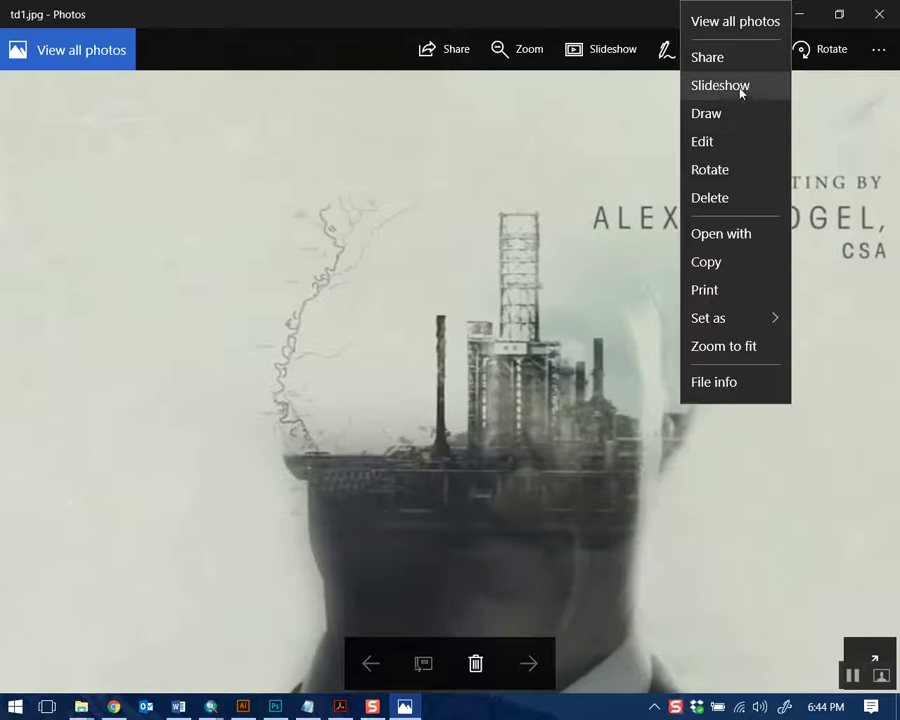
left_click(660, 389)
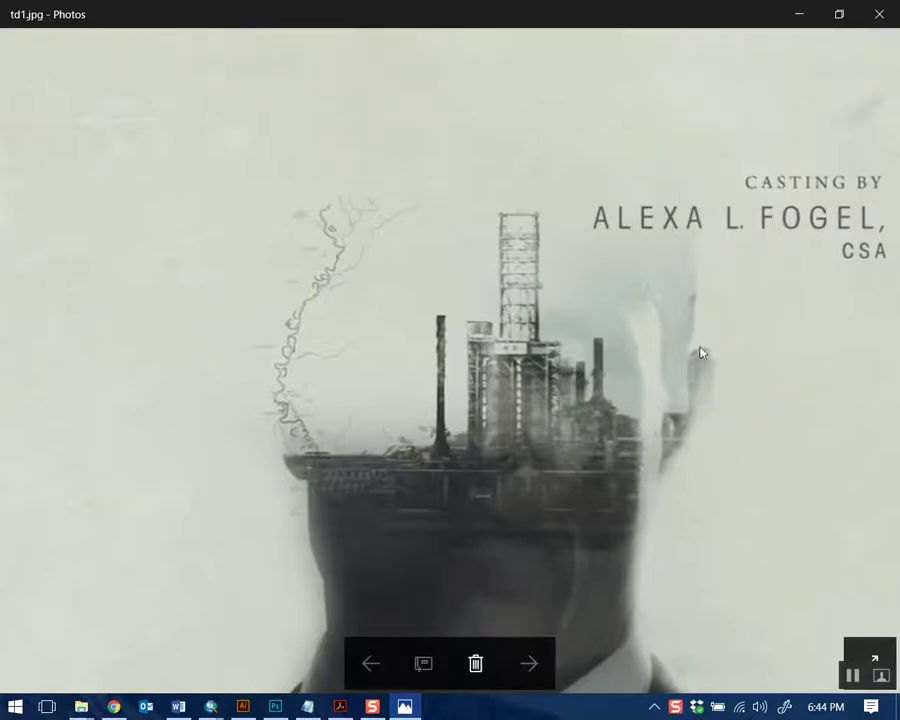
scroll(700, 335, "down", 1)
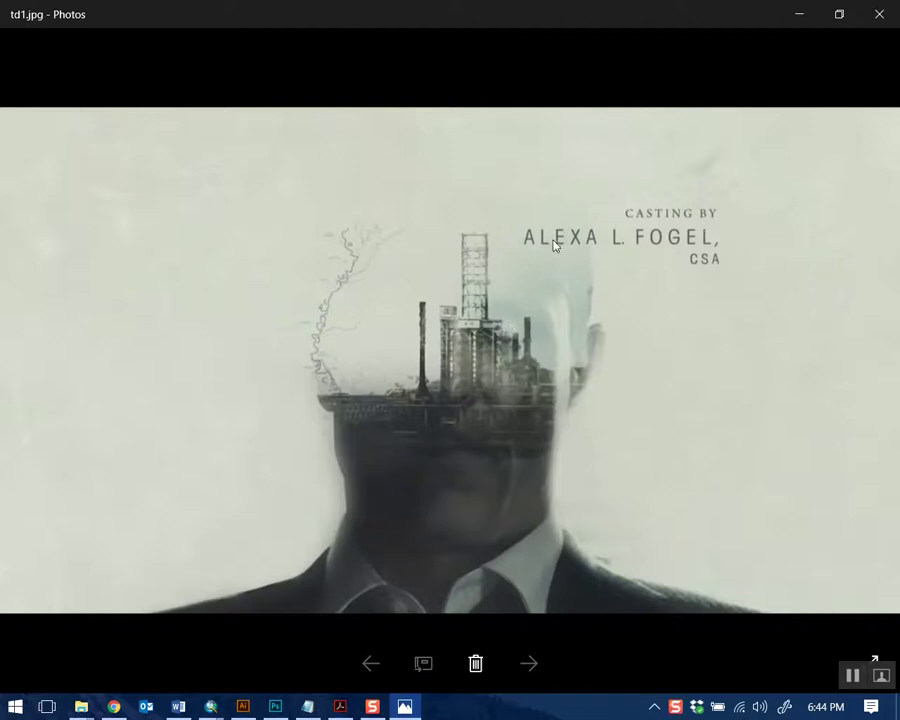
Switch to Photoshop and create a 48 x 36 inch RGB document at 150 pixels/inch with a white background, in a maximized window
left_click(799, 16)
left_click(593, 504)
left_click(275, 707)
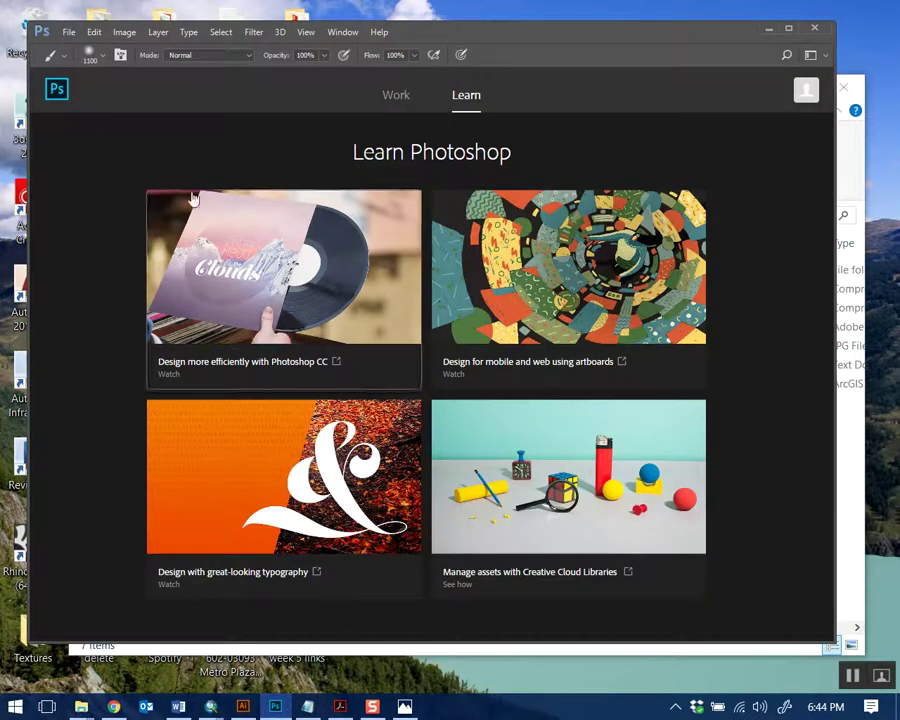
left_click(68, 32)
left_click(95, 61)
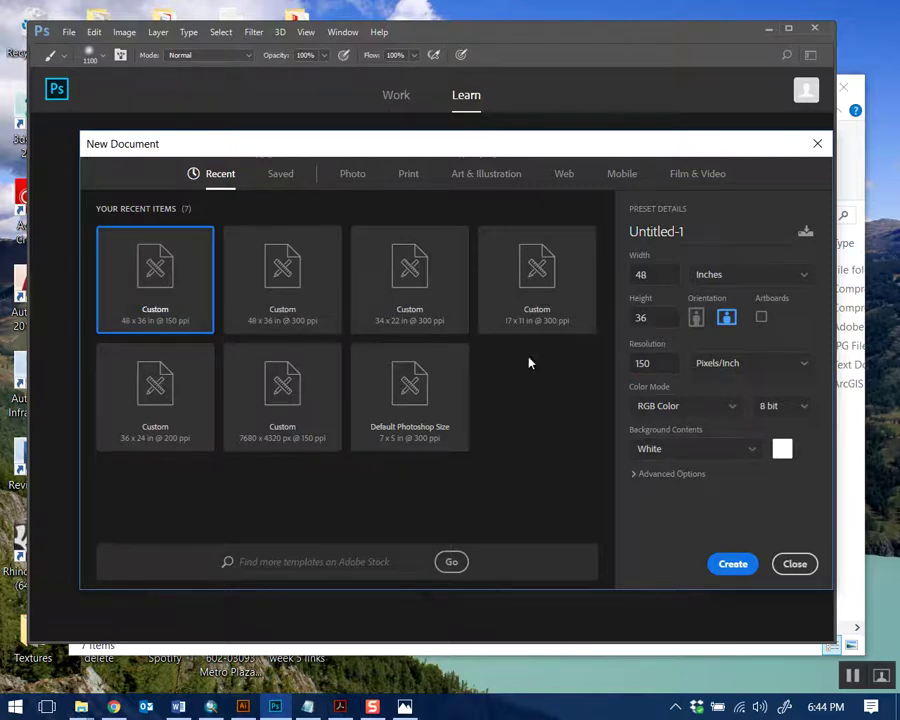
left_click(739, 570)
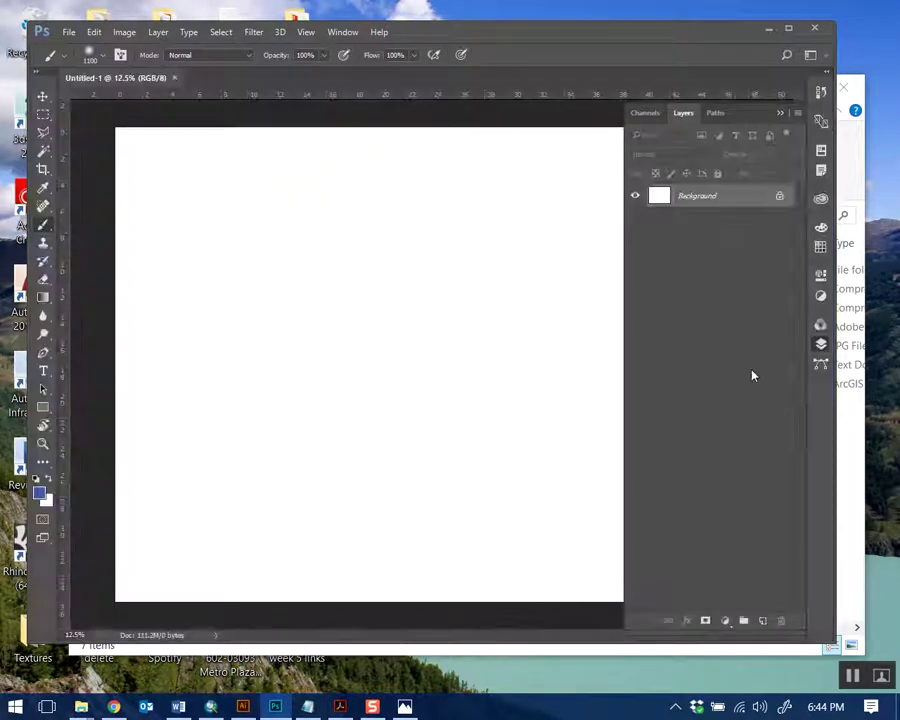
left_click(788, 28)
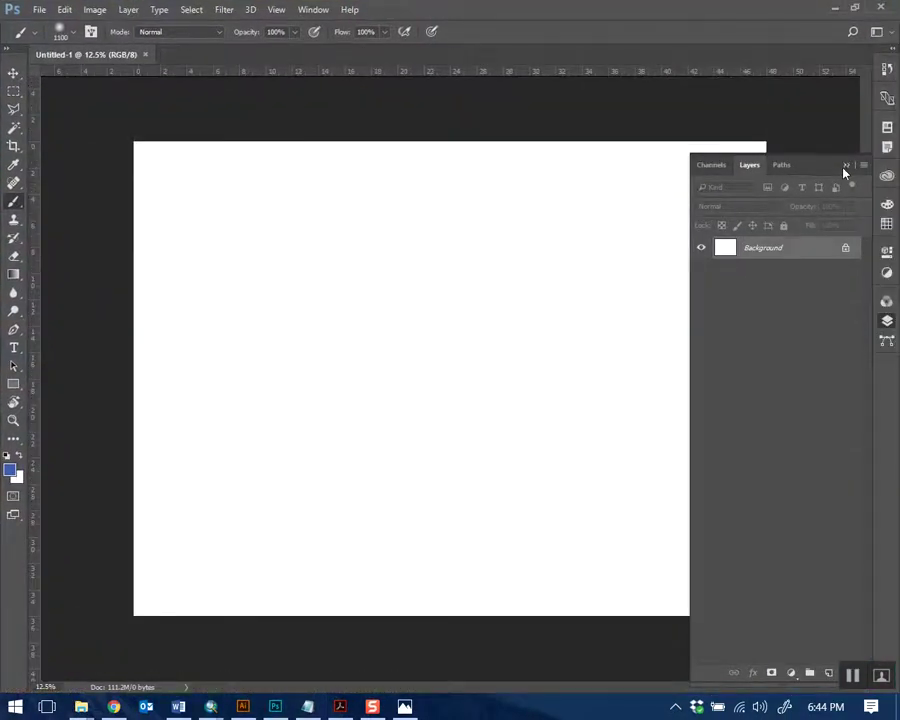
left_click(847, 166)
left_click(14, 73)
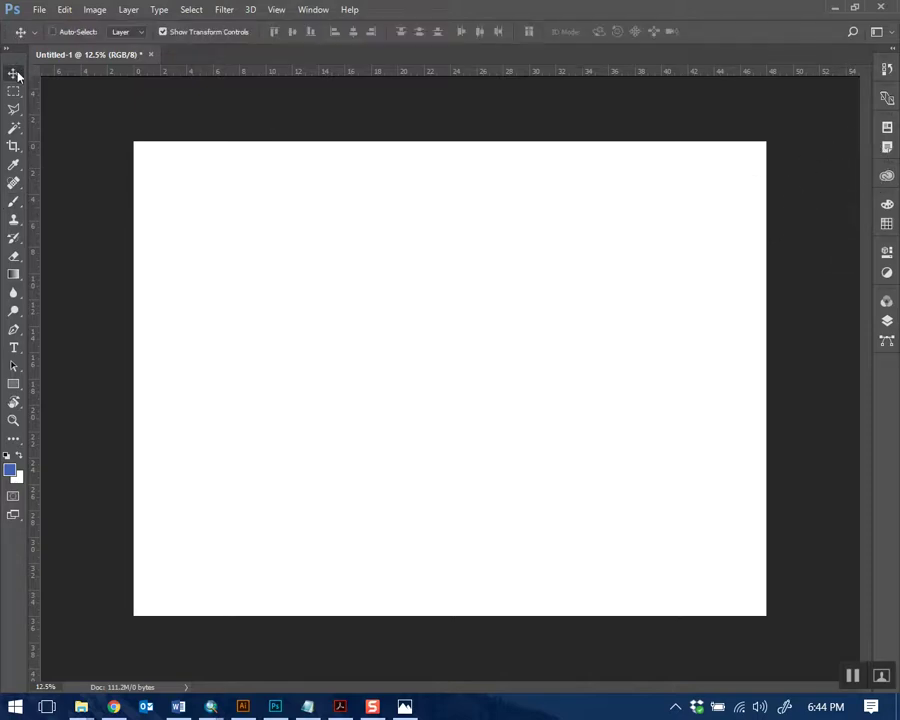
Place td1.jpg from the Week 5 folder into the new document
mouse_move(81, 707)
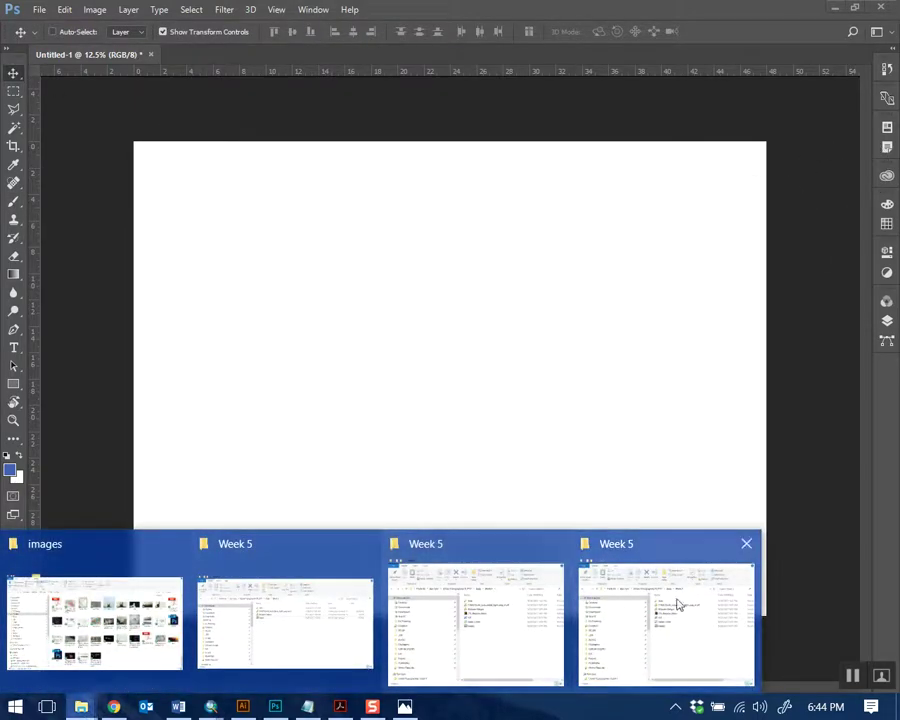
left_click(666, 545)
left_click_drag(541, 128, 389, 391)
left_click_drag(293, 600, 388, 291)
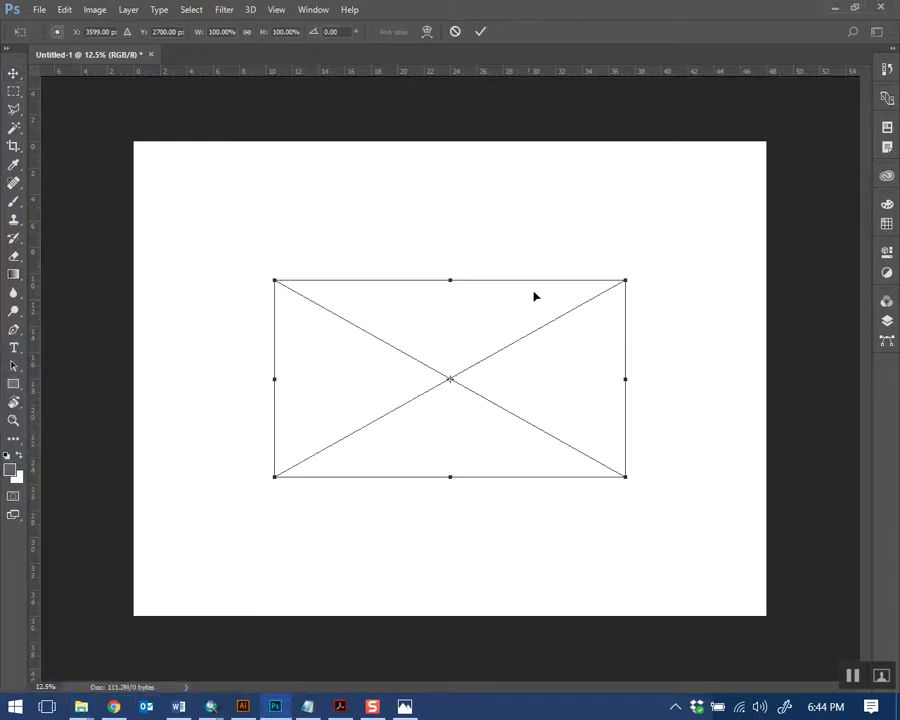
Scale the placed td1 image to about 241% so that it covers the whole canvas, and commit the transform
left_click_drag(510, 331, 381, 210)
left_click_drag(481, 343, 866, 553)
left_click_drag(629, 520, 597, 514)
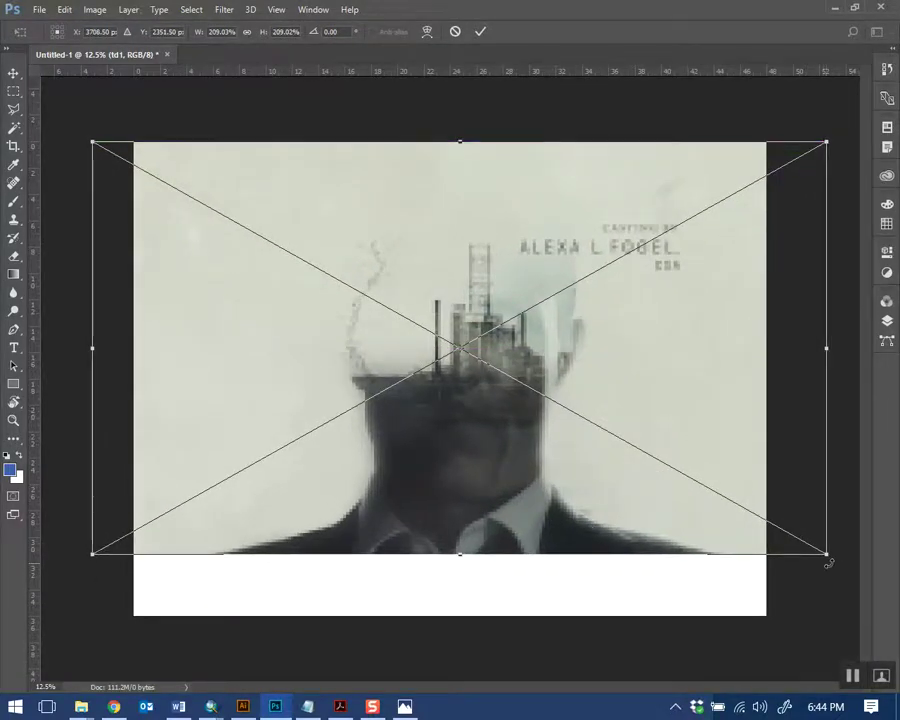
left_click_drag(827, 556, 870, 595)
left_click_drag(670, 574, 634, 596)
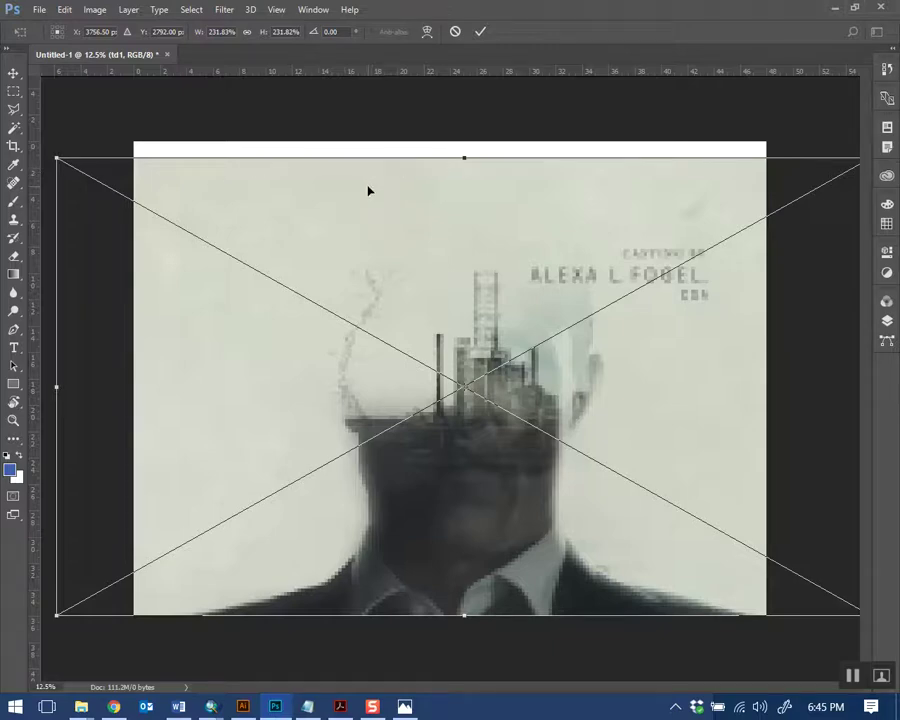
key("ctrl+minus")
left_click_drag(189, 231, 167, 221)
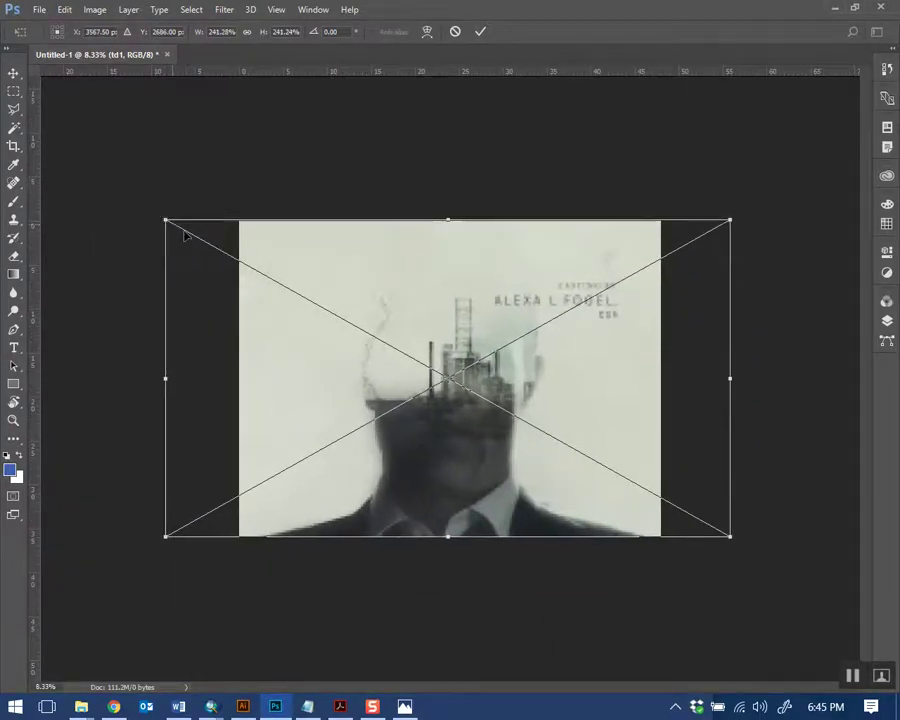
key("Return")
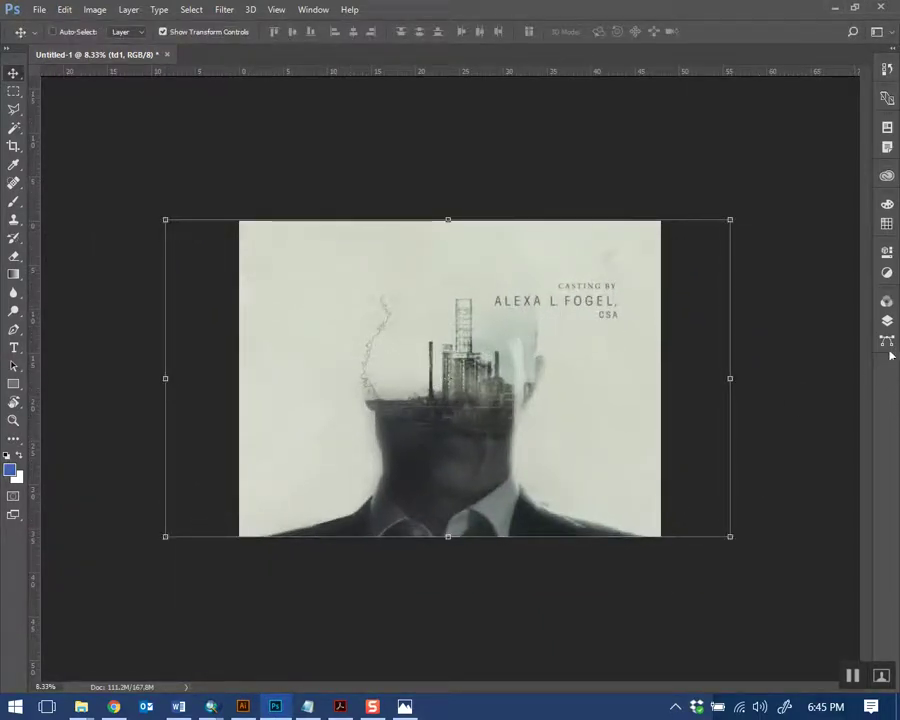
Unlock the white background layer and delete it, keeping only the td1 layer
left_click(887, 320)
left_click(777, 275)
double_click(777, 272, "alt")
left_click(779, 302)
left_click(769, 272)
key("Delete")
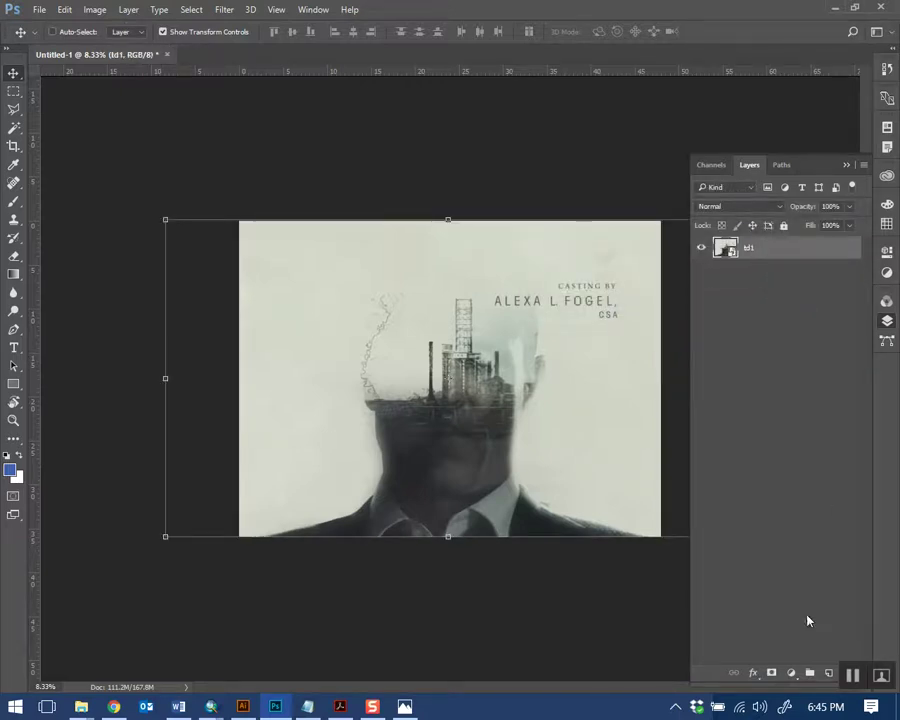
left_click(772, 676)
left_click(798, 340)
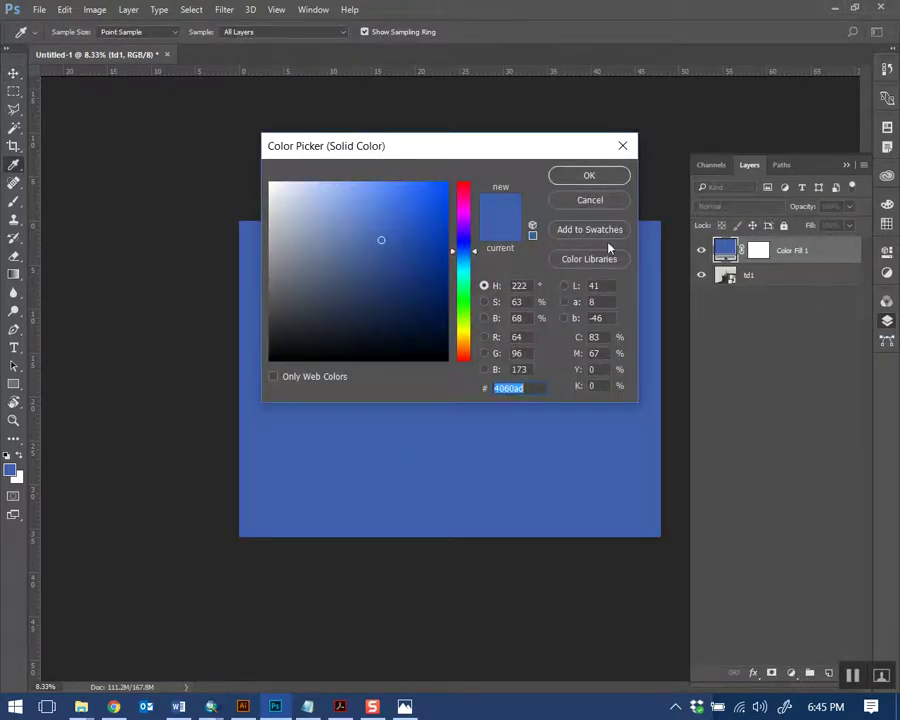
left_click_drag(535, 149, 805, 293)
key("Escape")
key("v")
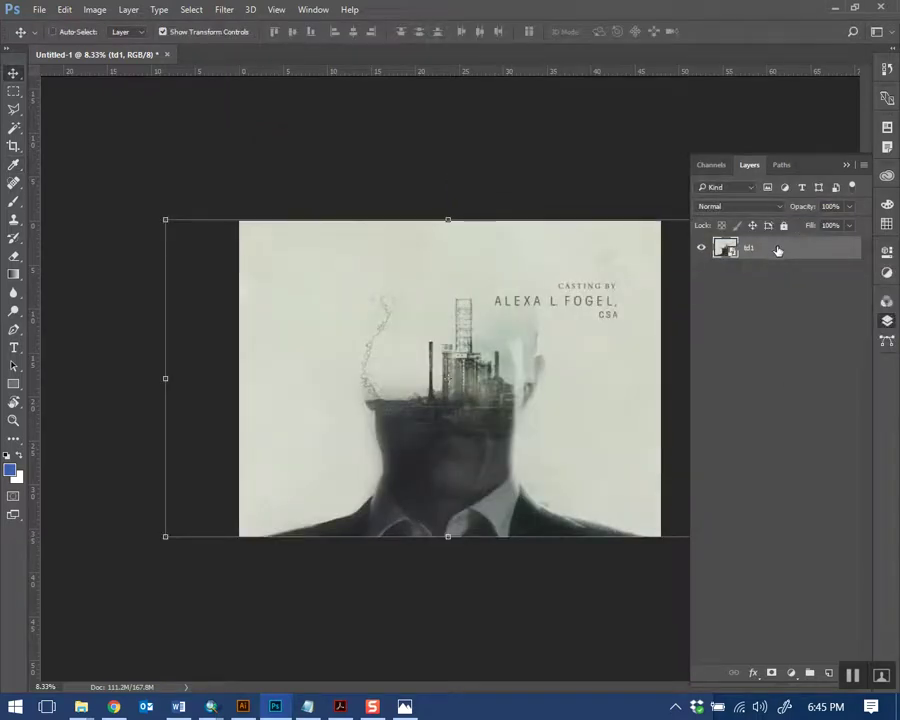
Add a Solid Color fill layer in pale blue d9e0f1 and move it below the td1 layer
left_click(786, 676)
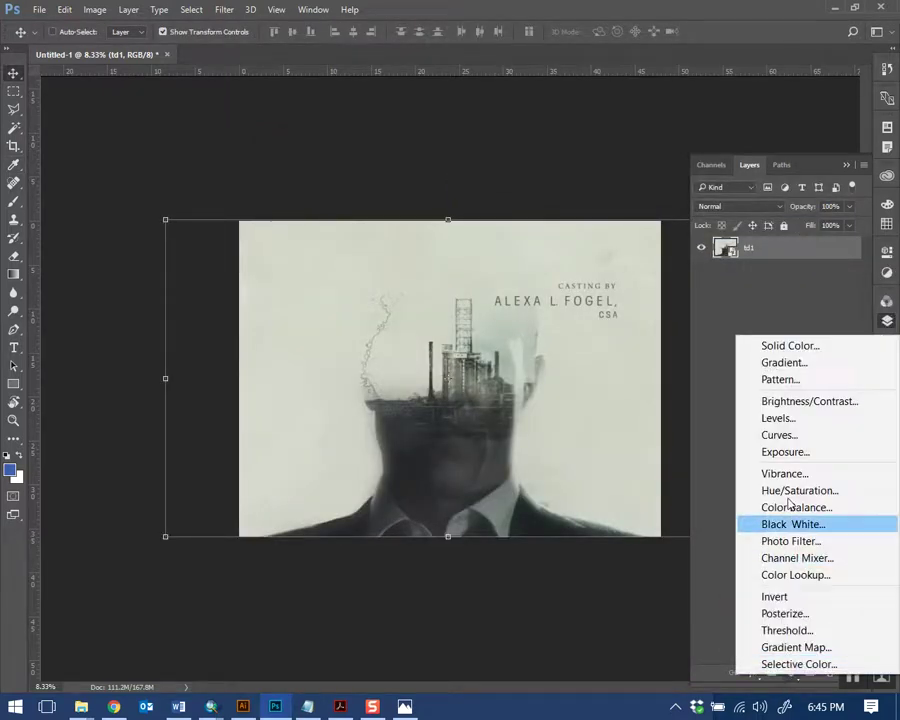
left_click(800, 344)
left_click_drag(323, 217, 284, 190)
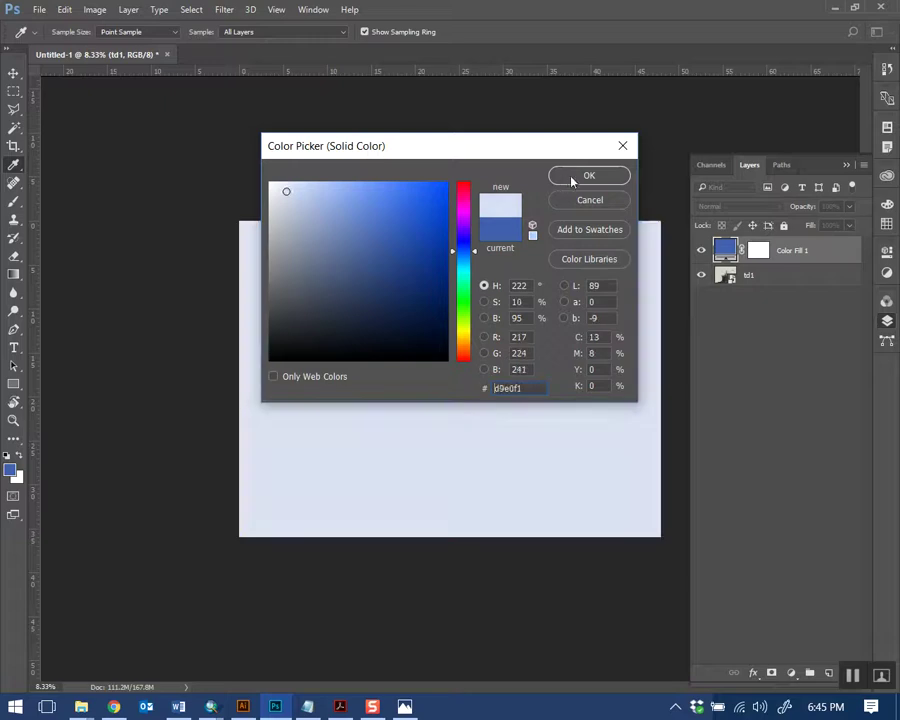
left_click(589, 175)
left_click_drag(778, 256, 729, 310)
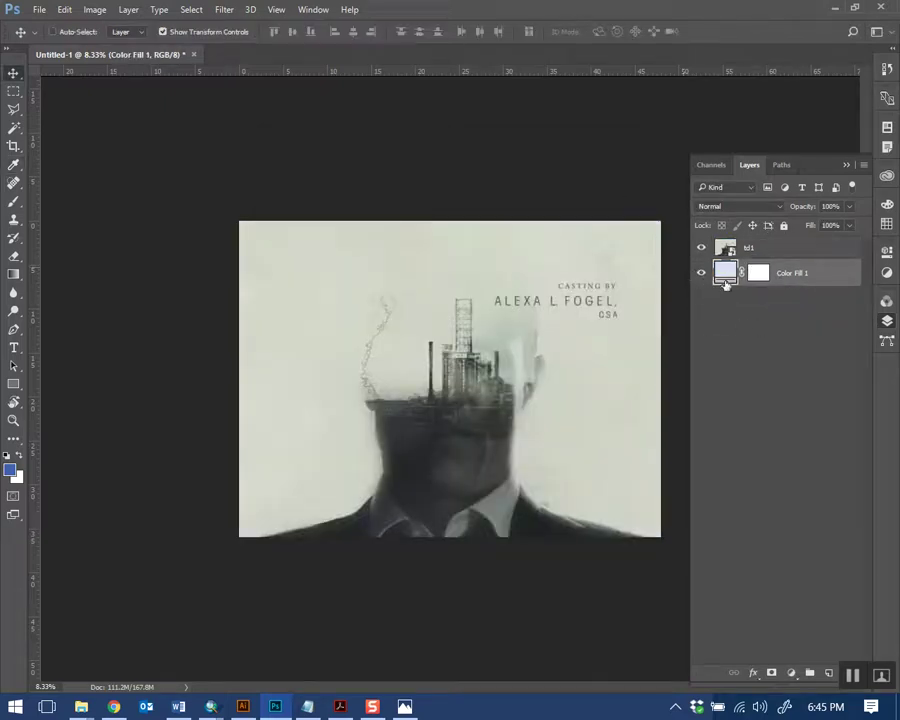
Change the fill layer's color to the pale grey-green d6d9ce sampled from the backdrop beside the man's head
double_click(727, 272)
left_click_drag(520, 150, 777, 396)
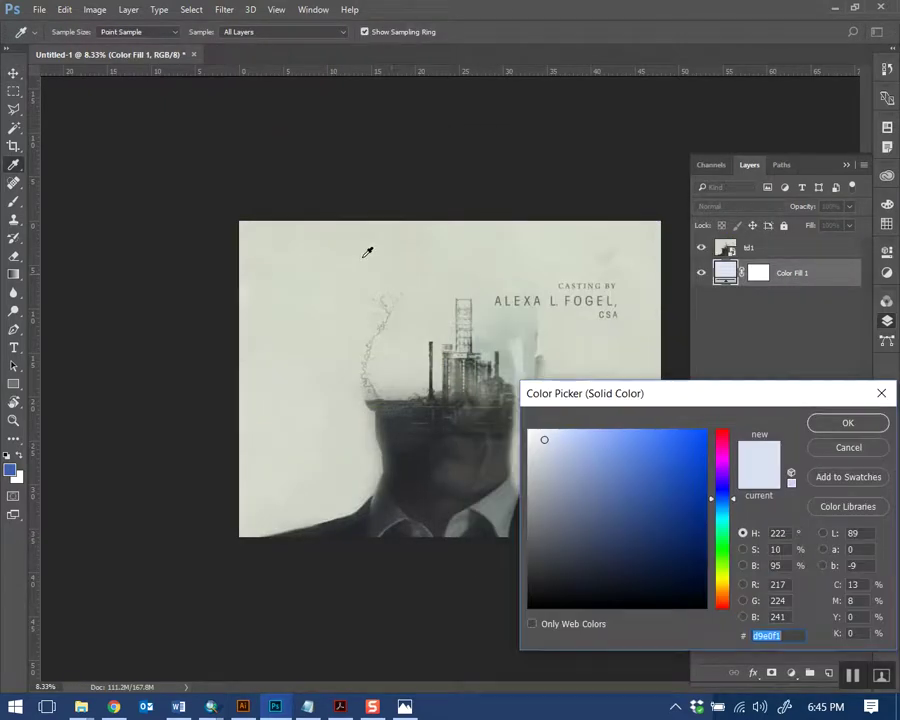
left_click(340, 421)
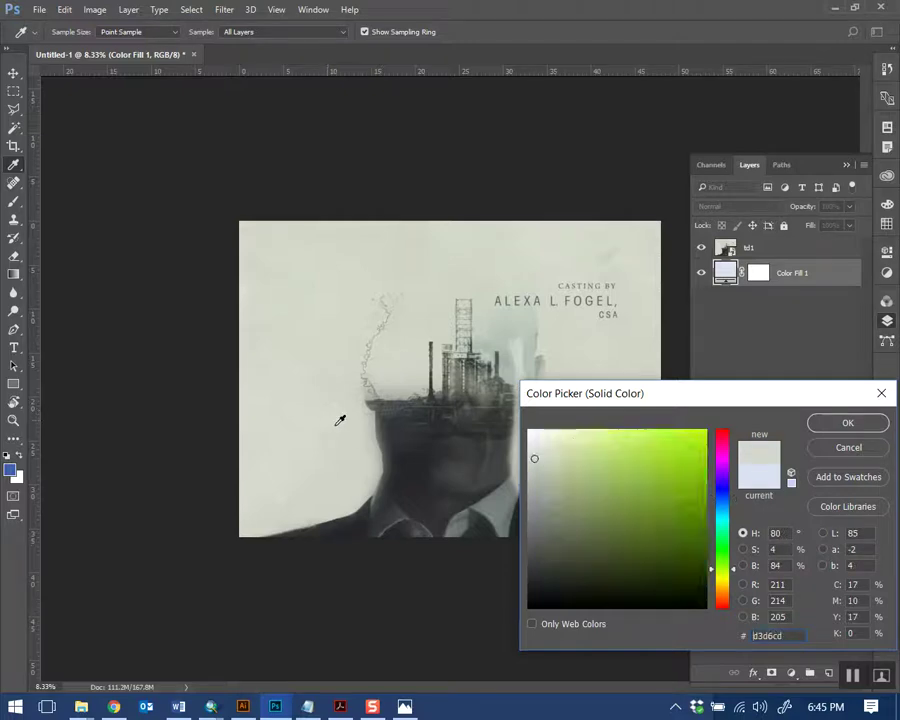
left_click_drag(659, 408, 613, 414)
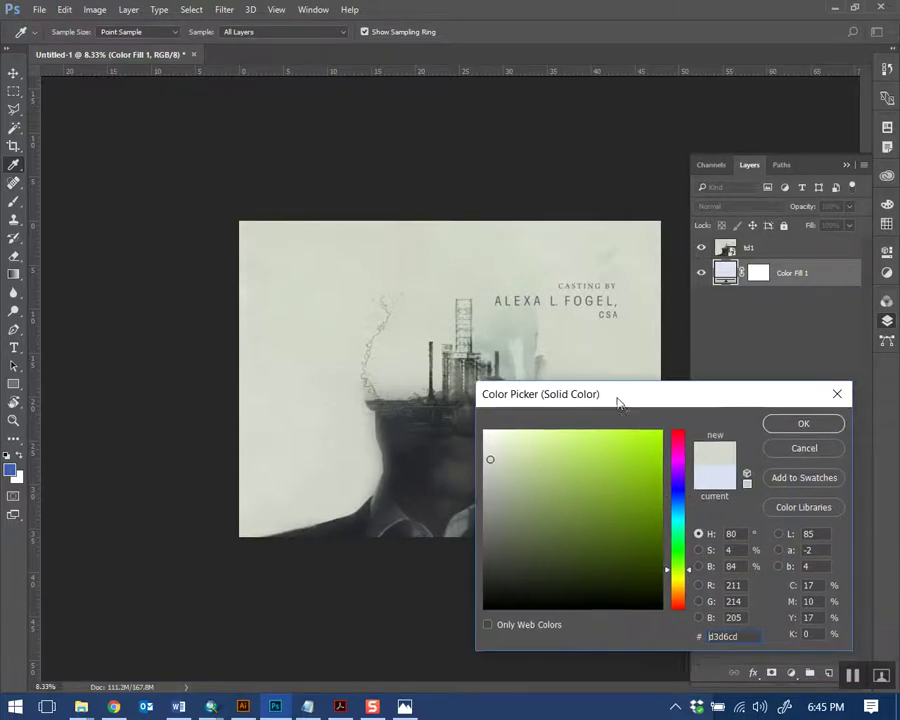
left_click(326, 412)
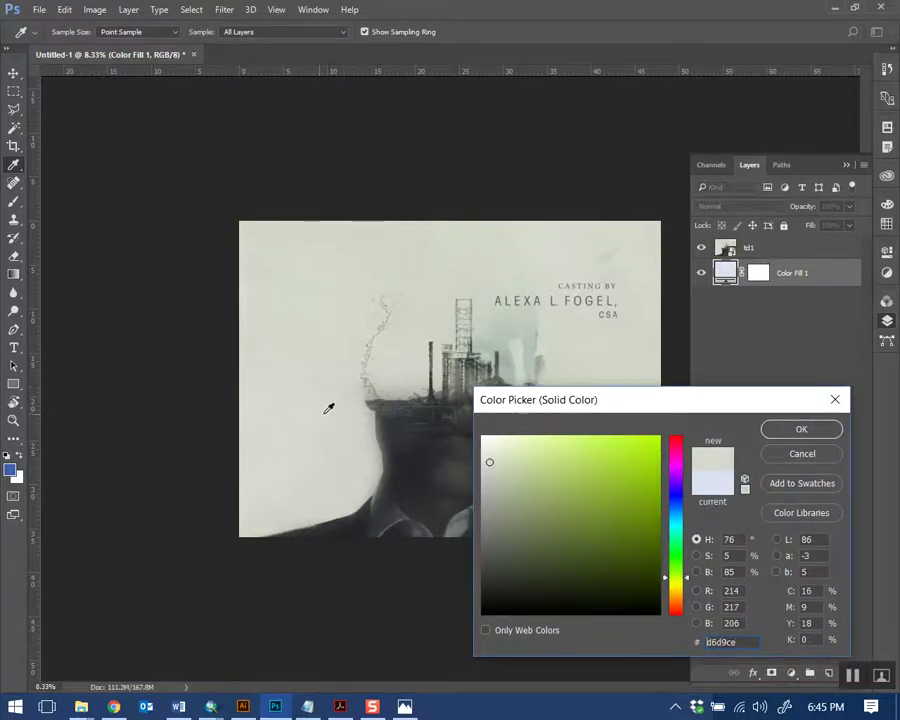
left_click(803, 430)
key("v")
Toggle the td1 layer's visibility to compare it with the fill color, and leave the layer hidden
left_click(702, 249)
left_click(702, 249)
left_click(702, 249)
left_click(702, 249)
left_click(702, 249)
left_click(702, 249)
left_click(703, 249)
left_click(702, 249)
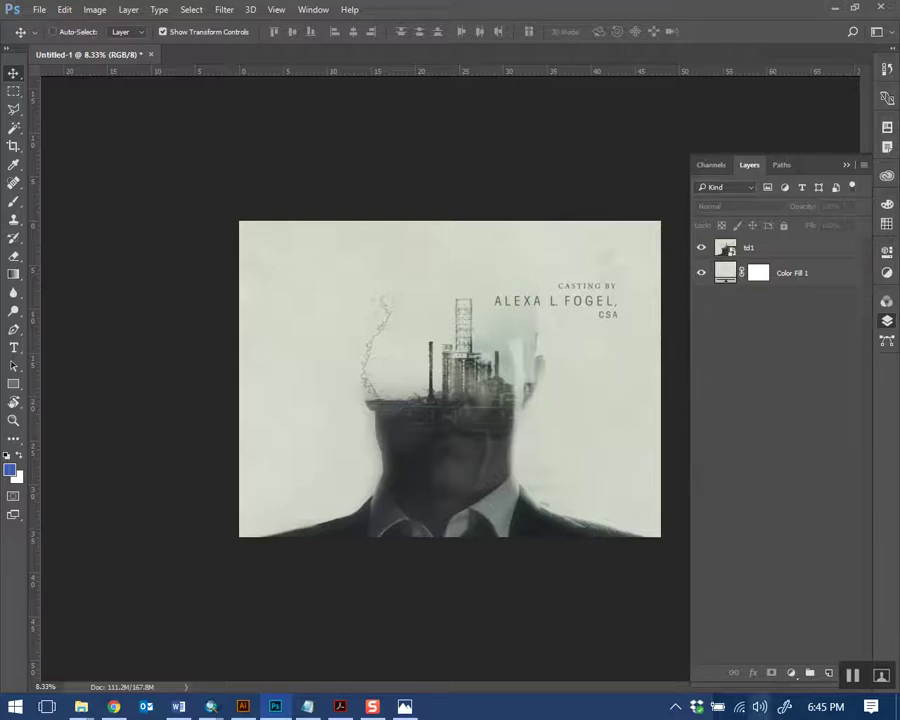
left_click(701, 248)
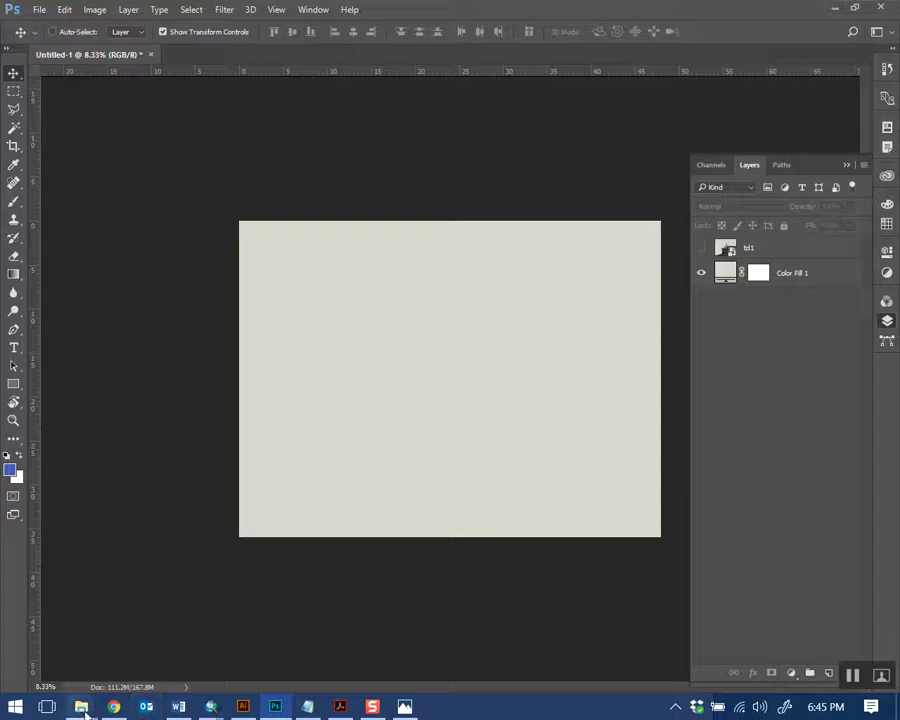
Look for the STL_Region_demo Illustrator file in the Week 5 folder in File Explorer and return to Photoshop
mouse_move(81, 707)
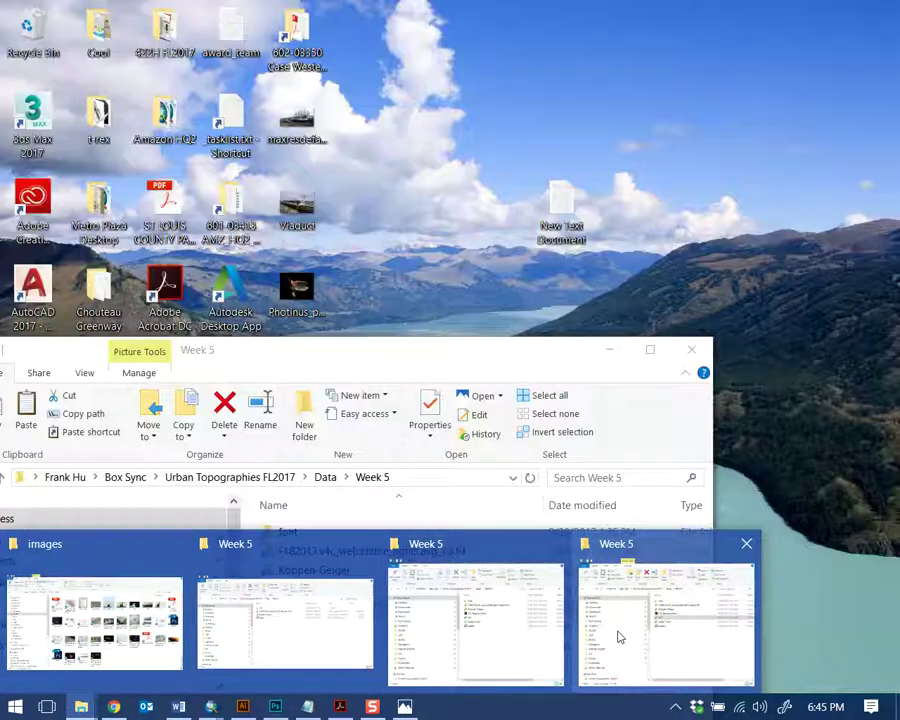
left_click(619, 637)
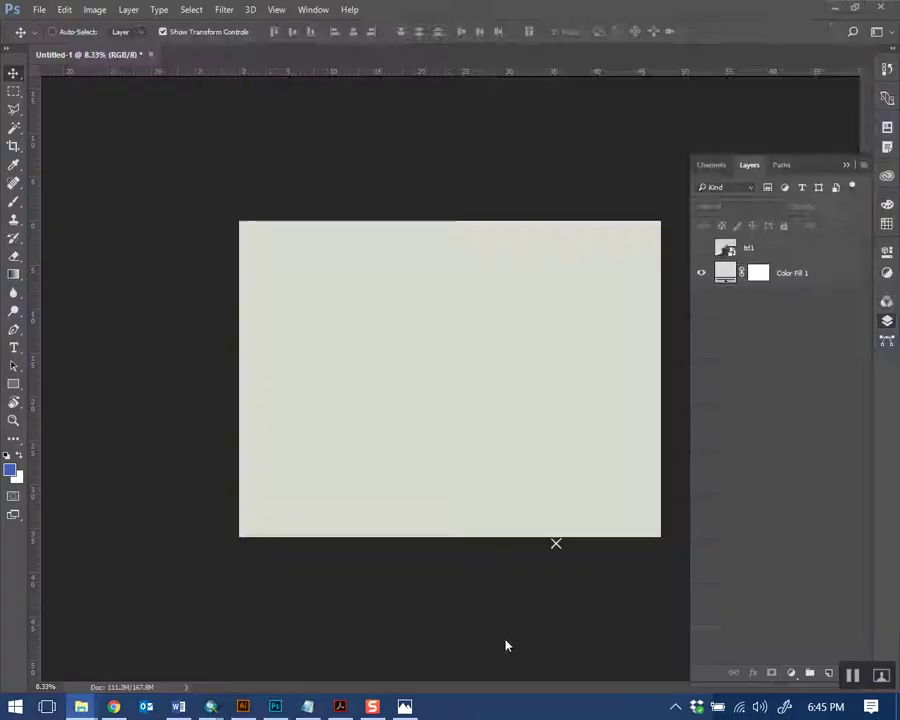
left_click(500, 283)
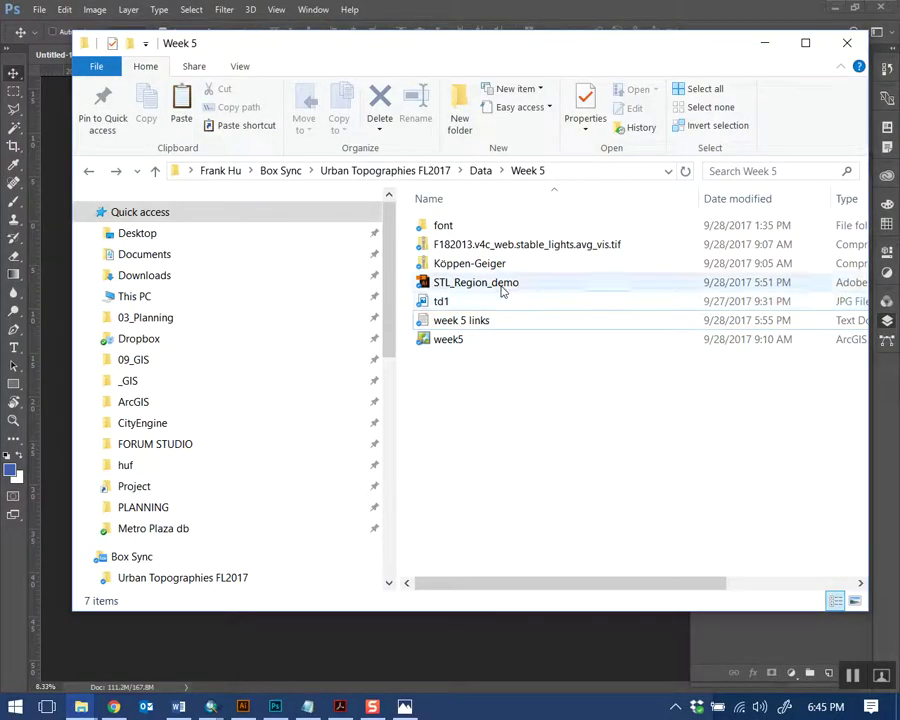
left_click(522, 427)
left_click(766, 43)
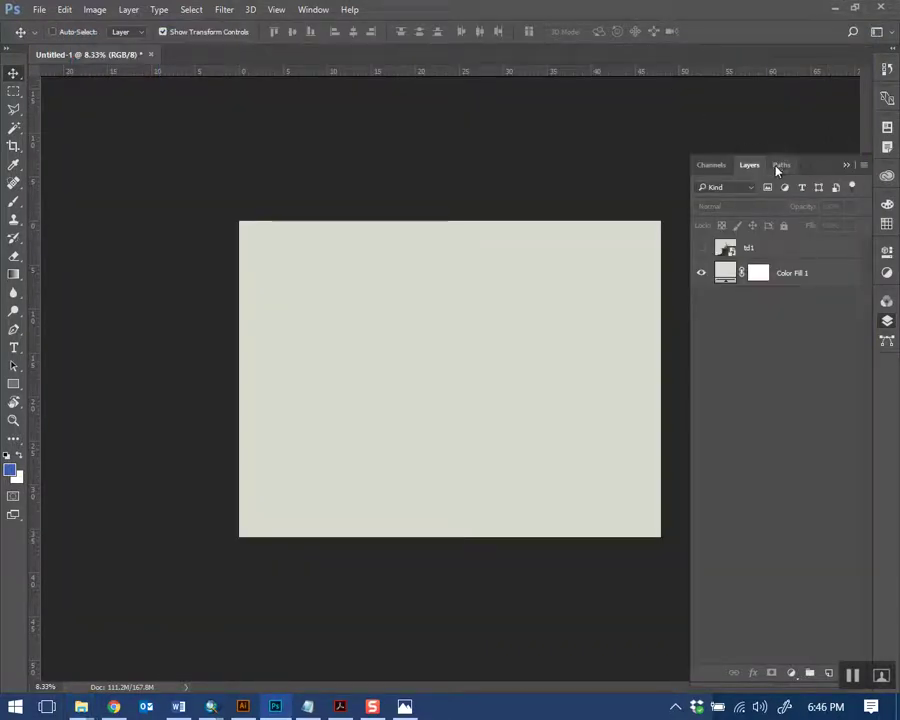
Choose the STL_Region_demo Illustrator file on the Desktop for placing as an embedded smart object
left_click(39, 10)
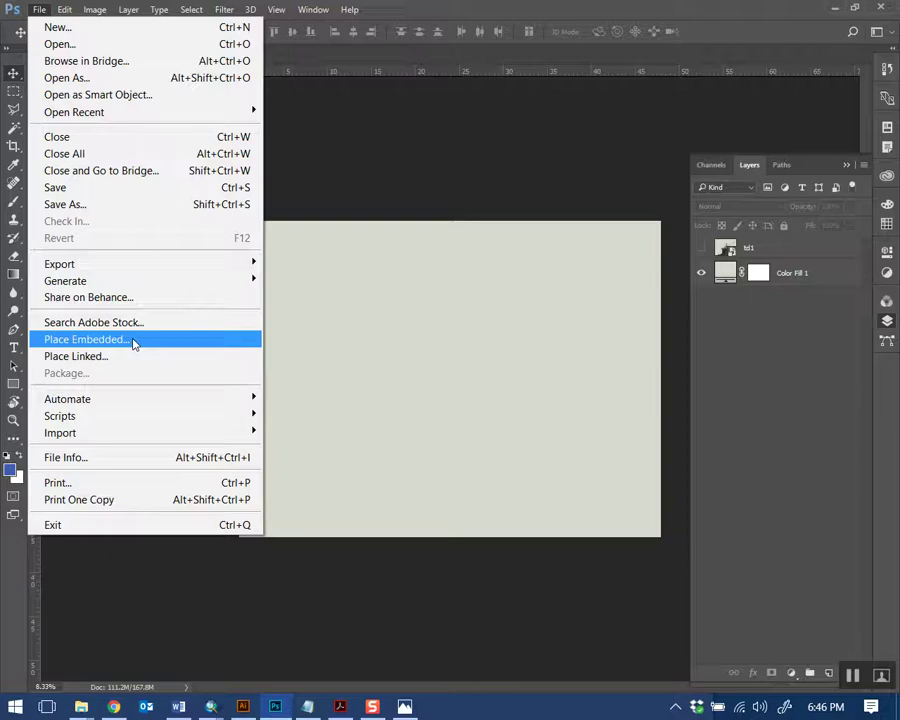
left_click(92, 344)
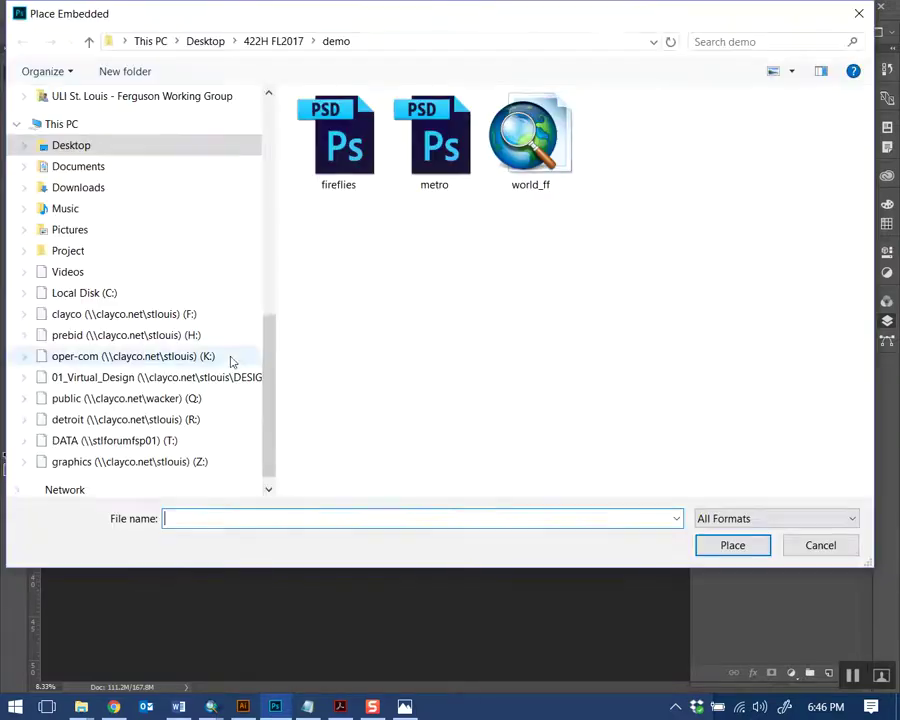
left_click_drag(458, 32, 460, 88)
left_click(211, 97)
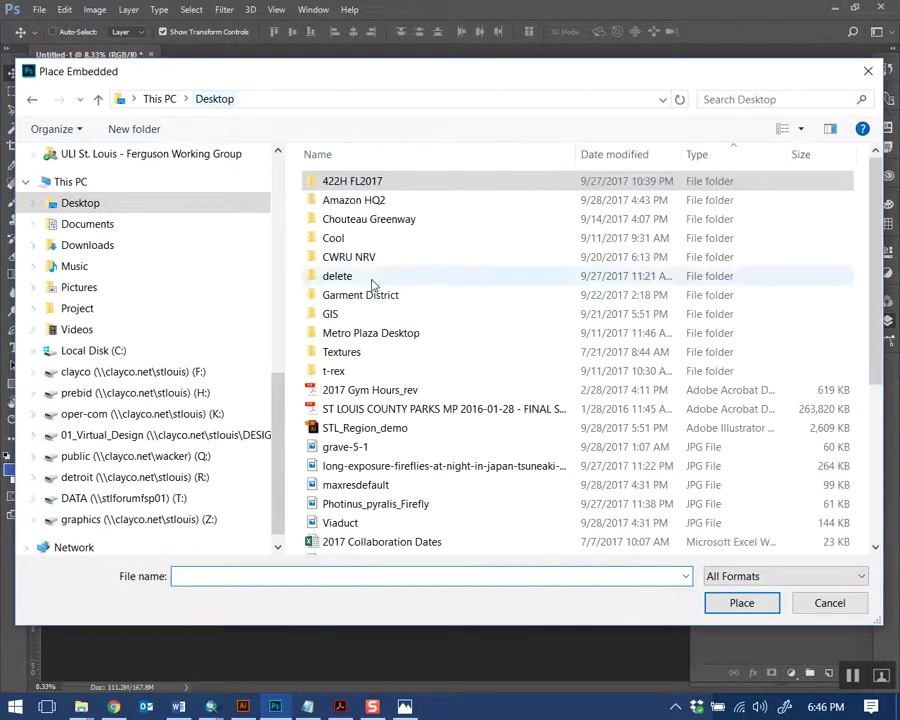
scroll(400, 410, "down", 5)
scroll(330, 300, "up", 3)
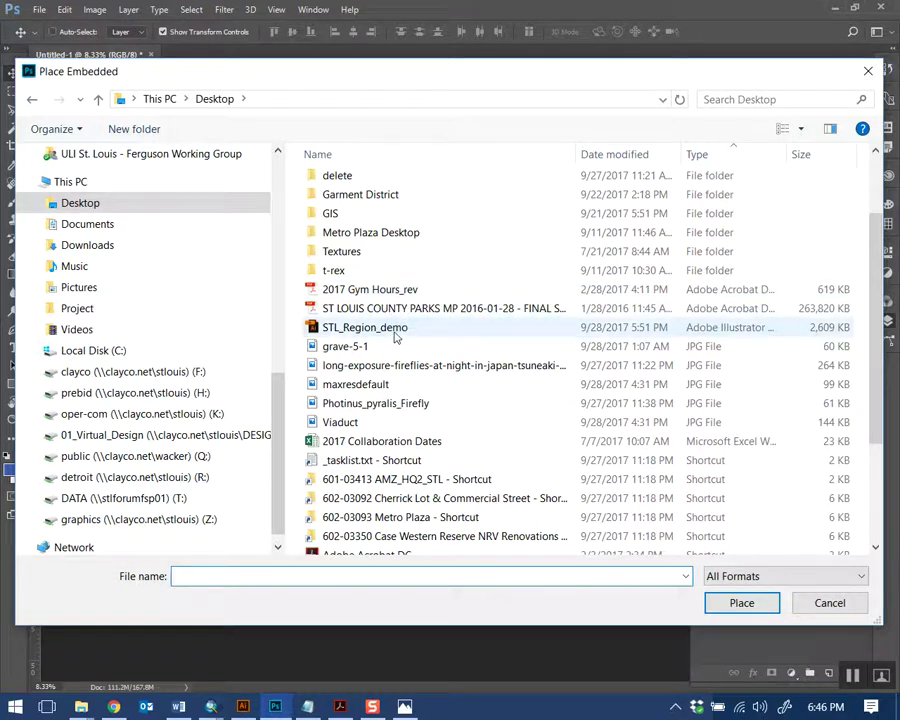
left_click(396, 334)
double_click(398, 336)
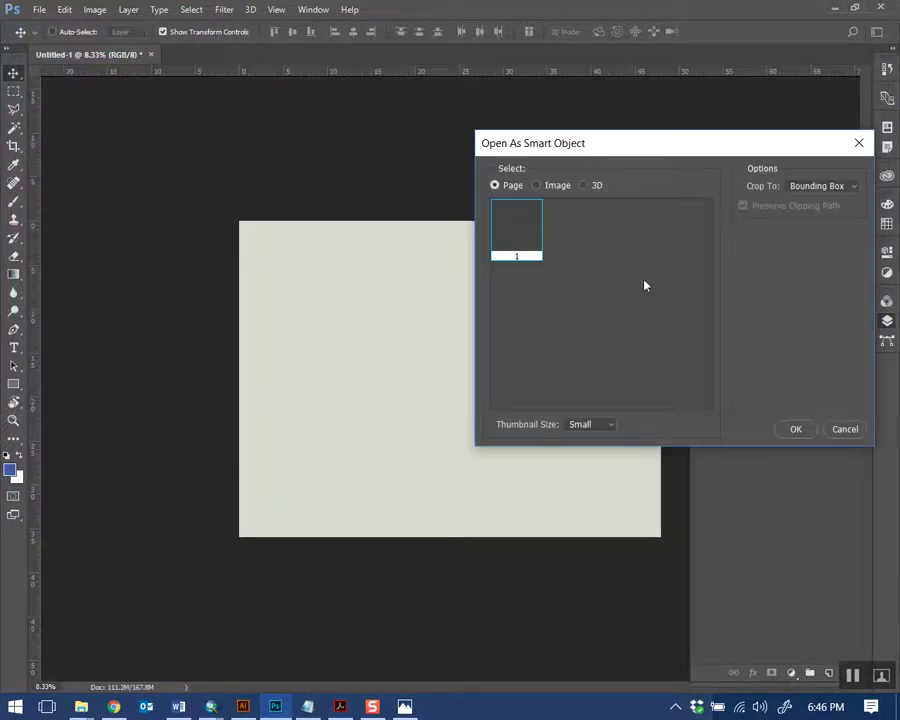
Place page 1 cropped to its Media Box and move the map flush with the canvas's left edge
left_click_drag(778, 148, 609, 147)
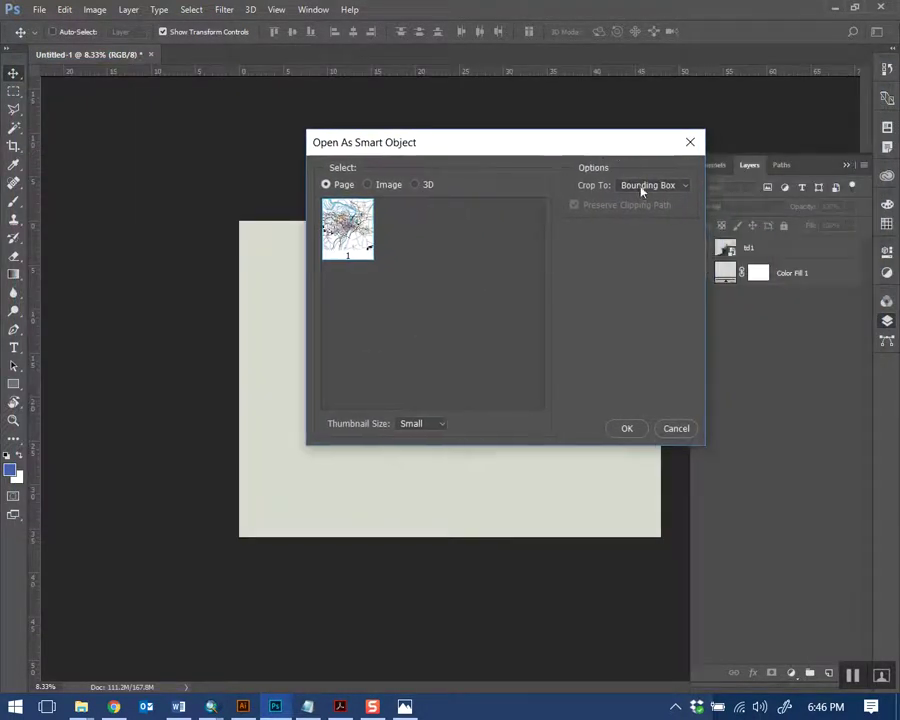
left_click(652, 188)
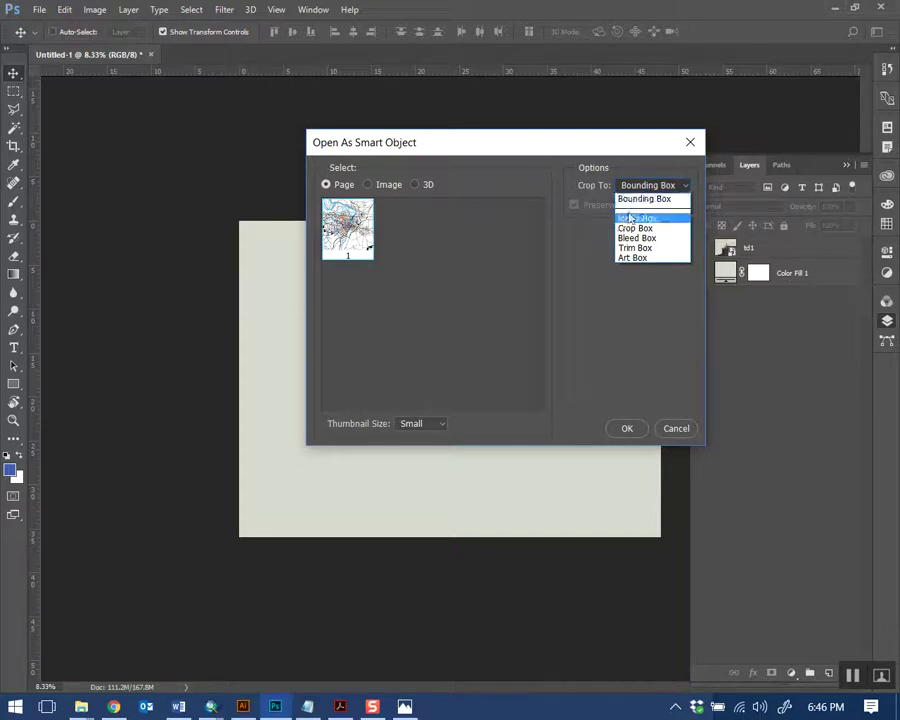
left_click(649, 220)
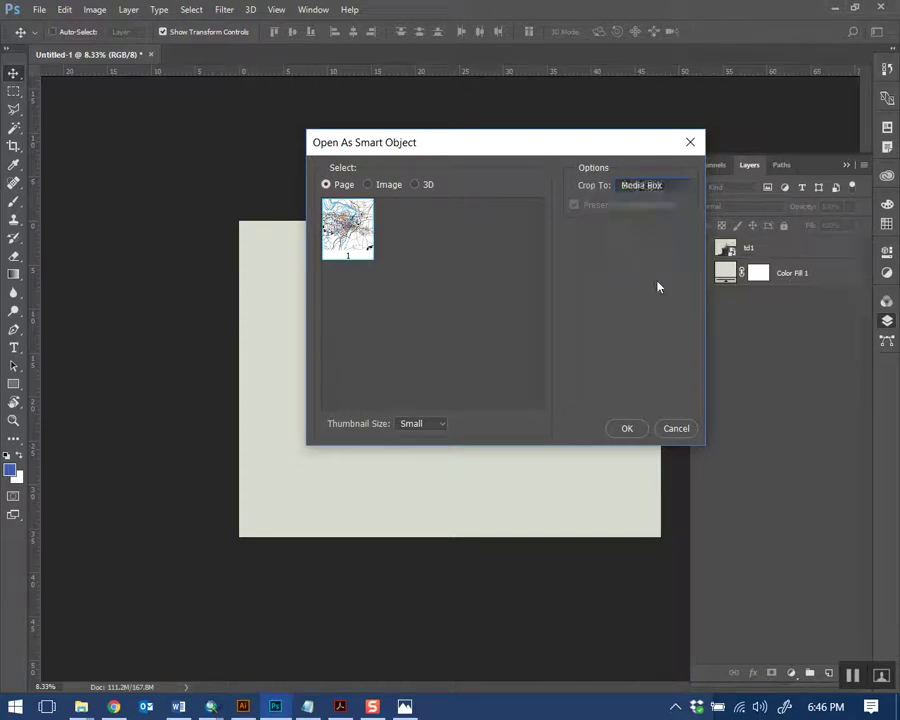
left_click(627, 430)
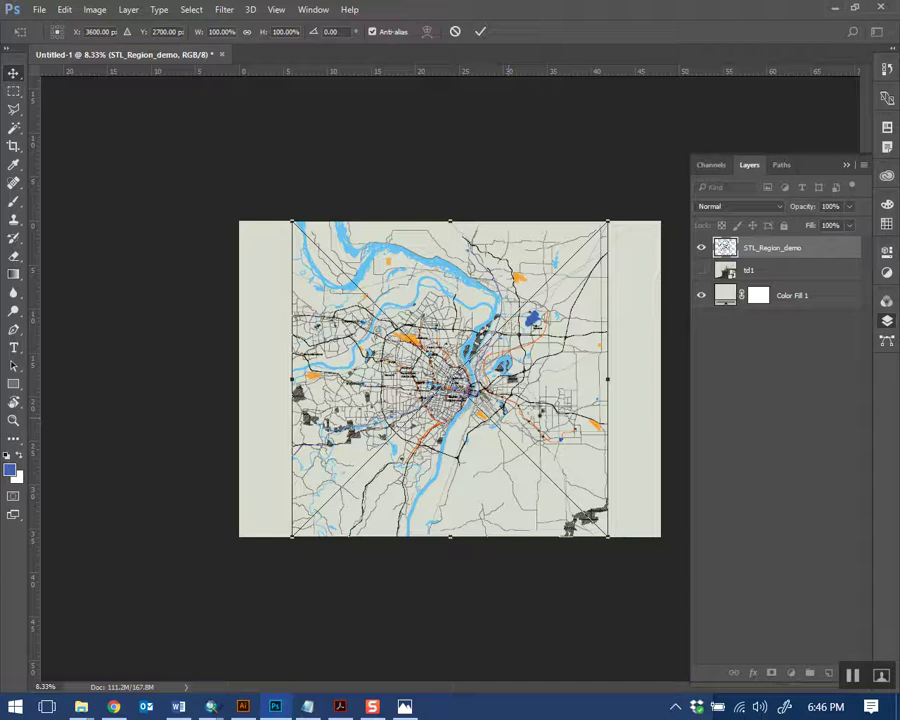
key("Return")
left_click_drag(529, 414, 467, 397)
left_click(773, 432)
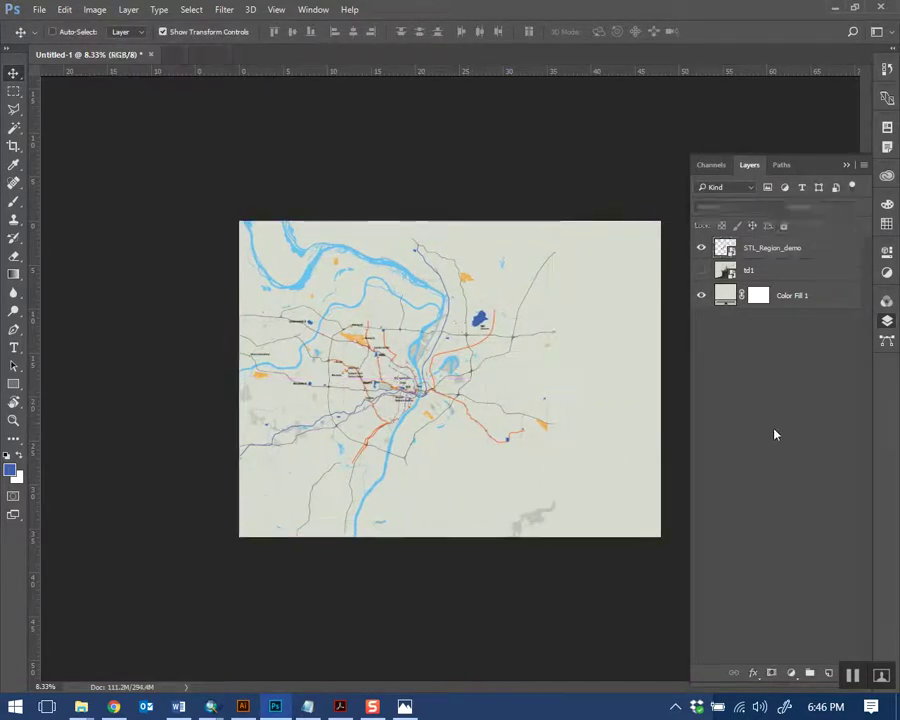
Toggle the visibility of the STL_Region_demo and td1 layers to compare the map with the reference image
left_click(701, 247)
left_click(701, 270)
left_click(701, 270)
left_click(701, 247)
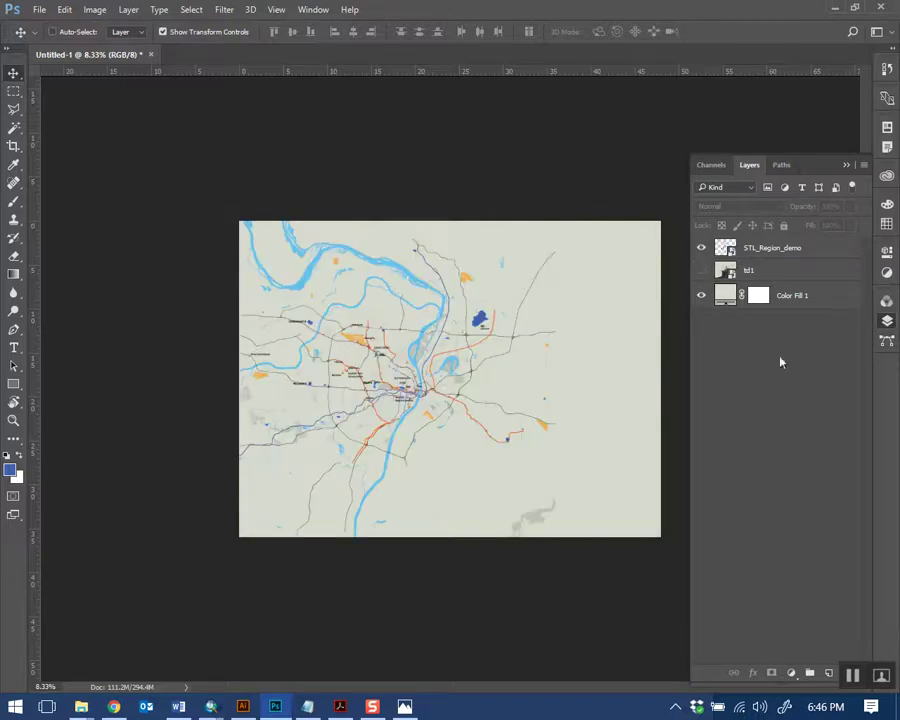
Open the contents of the STL_Region_demo smart object for editing in Illustrator
left_click(767, 257)
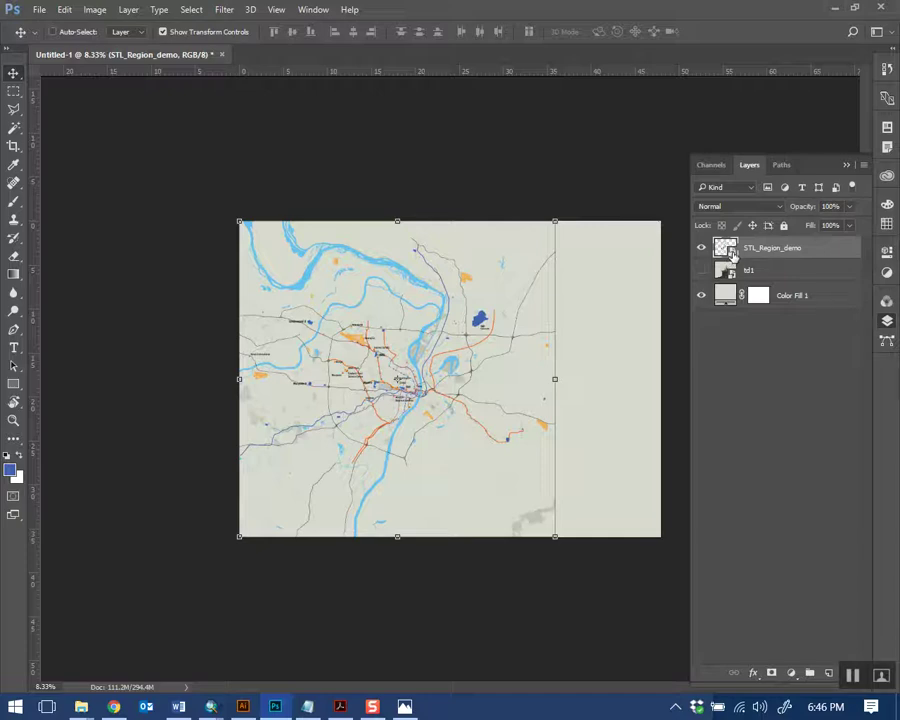
double_click(732, 254)
left_click(196, 138)
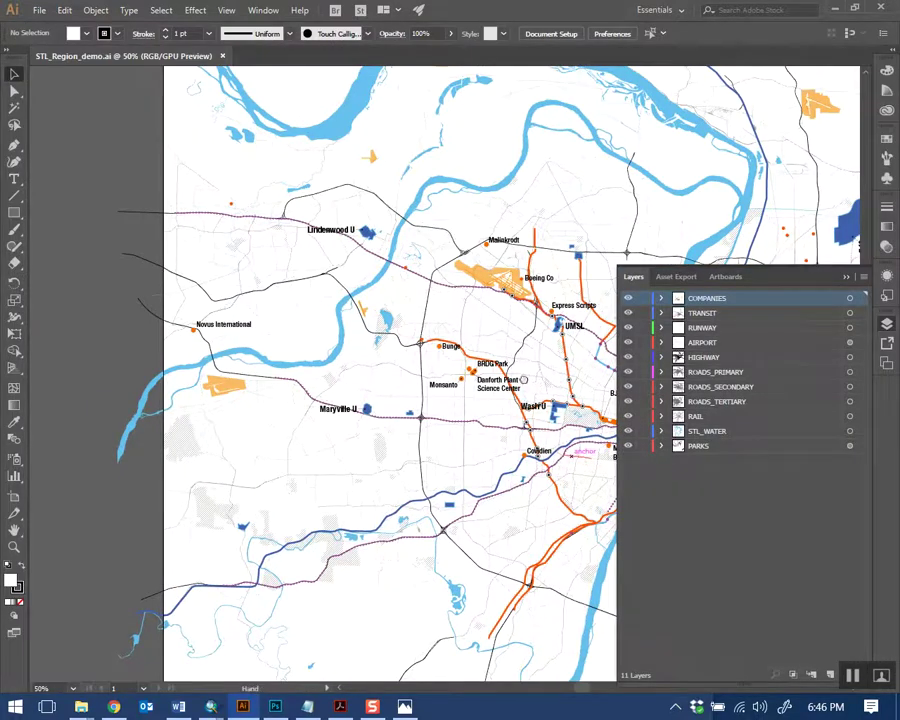
Hide all map layers except HIGHWAY, ROADS_PRIMARY, ROADS_SECONDARY, STL_WATER and PARKS
left_click_drag(398, 314, 240, 250)
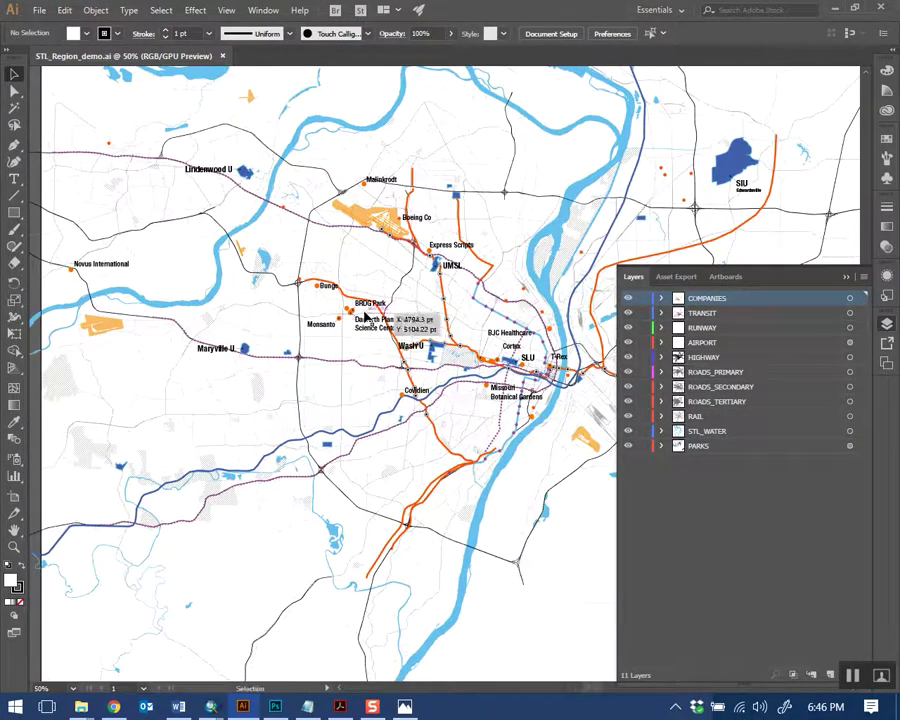
key("ctrl+minus")
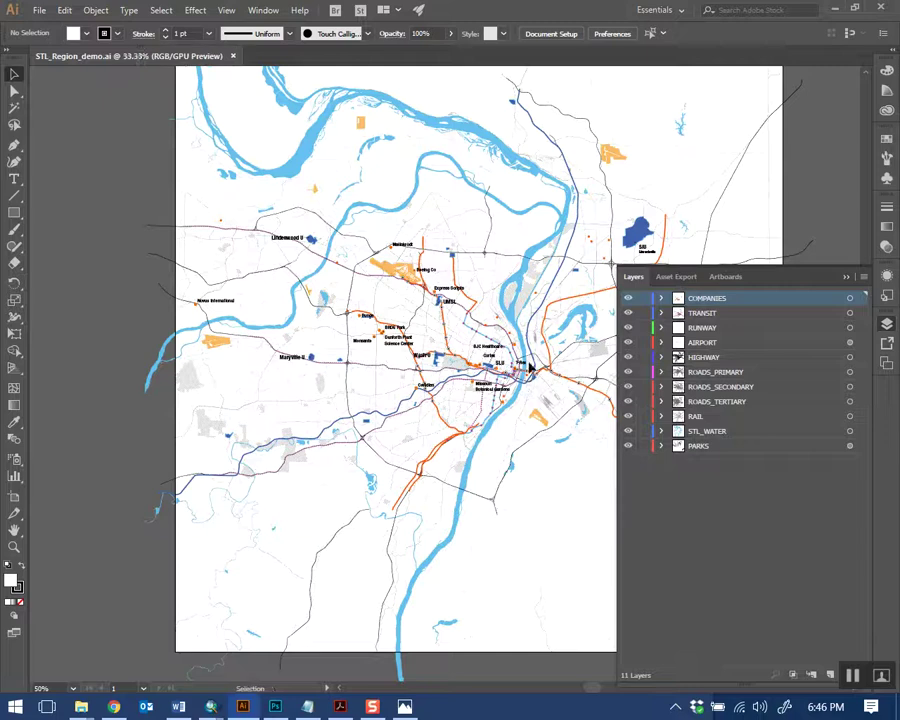
left_click_drag(380, 290, 310, 240)
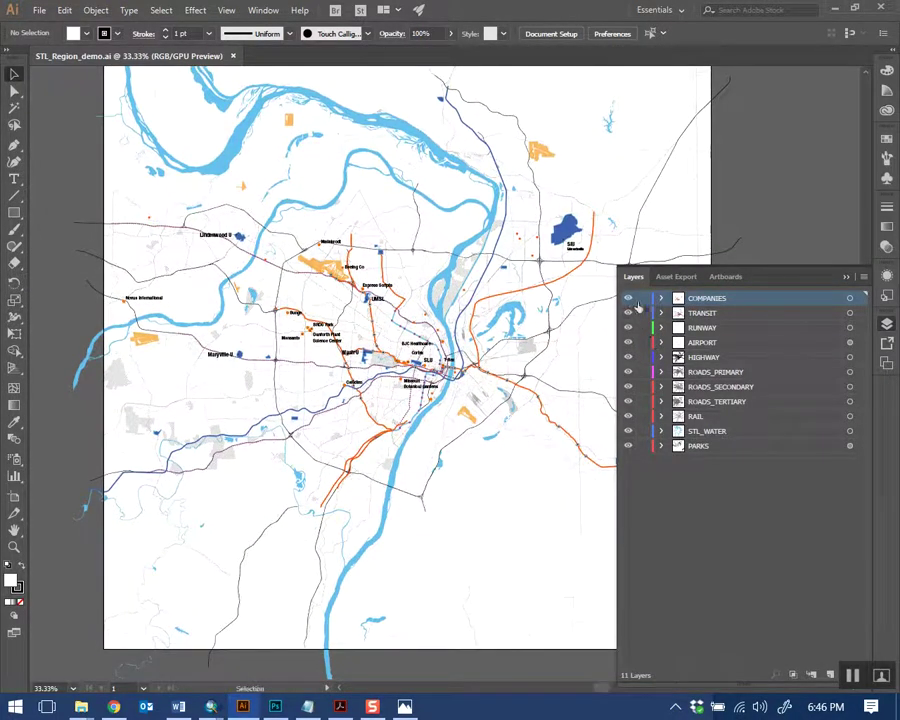
left_click_drag(628, 299, 627, 430)
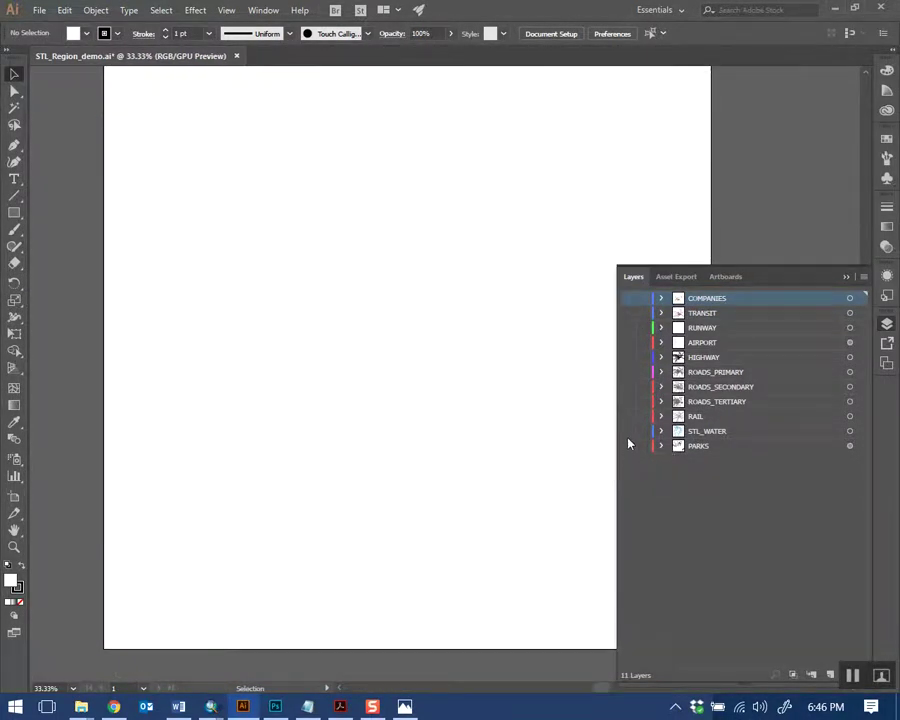
left_click(628, 431)
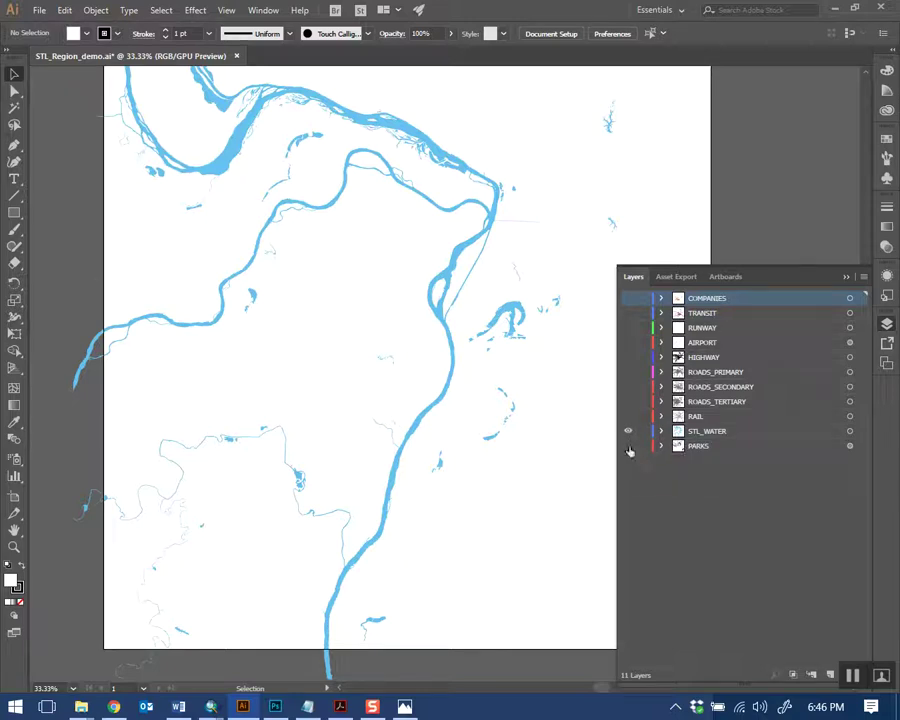
left_click(628, 446)
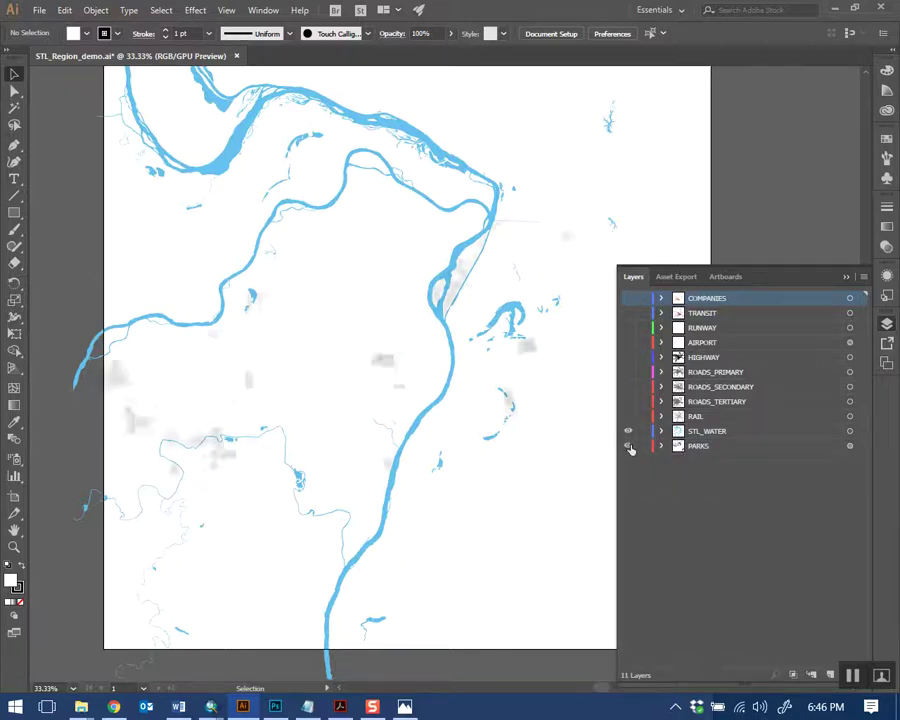
left_click(628, 374)
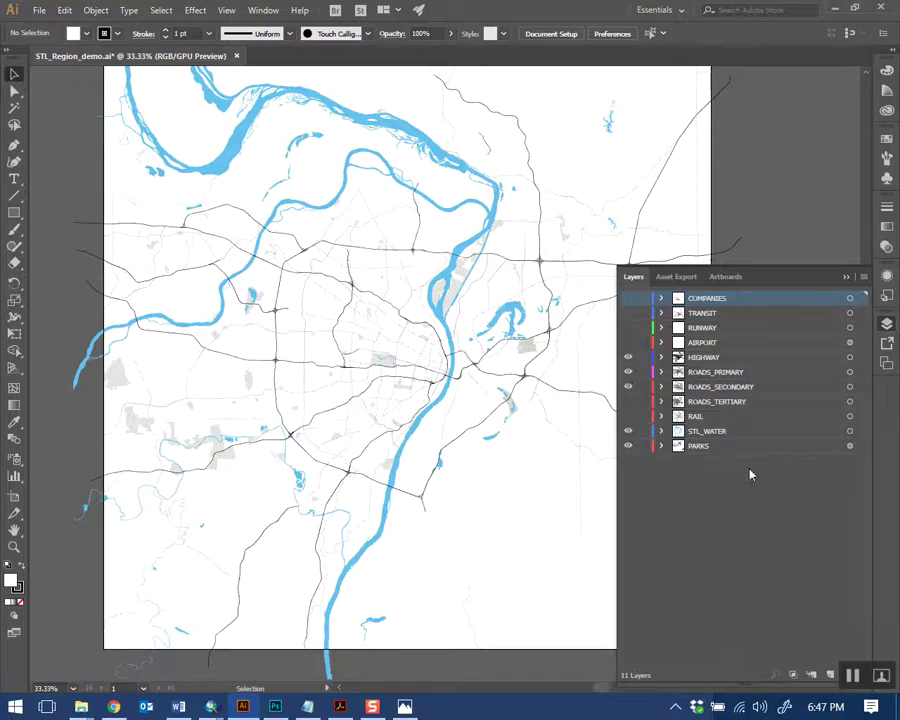
Change the fill of all STL_WATER artwork to black, showing td1 without the map in Photoshop for color reference
left_click(856, 432)
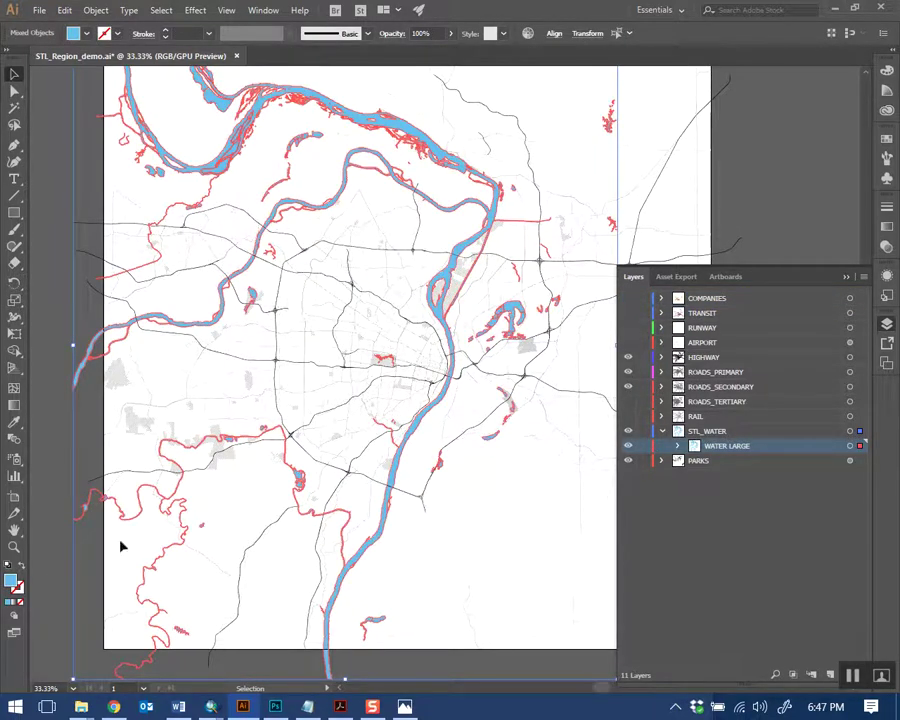
left_click(275, 706)
left_click(701, 270)
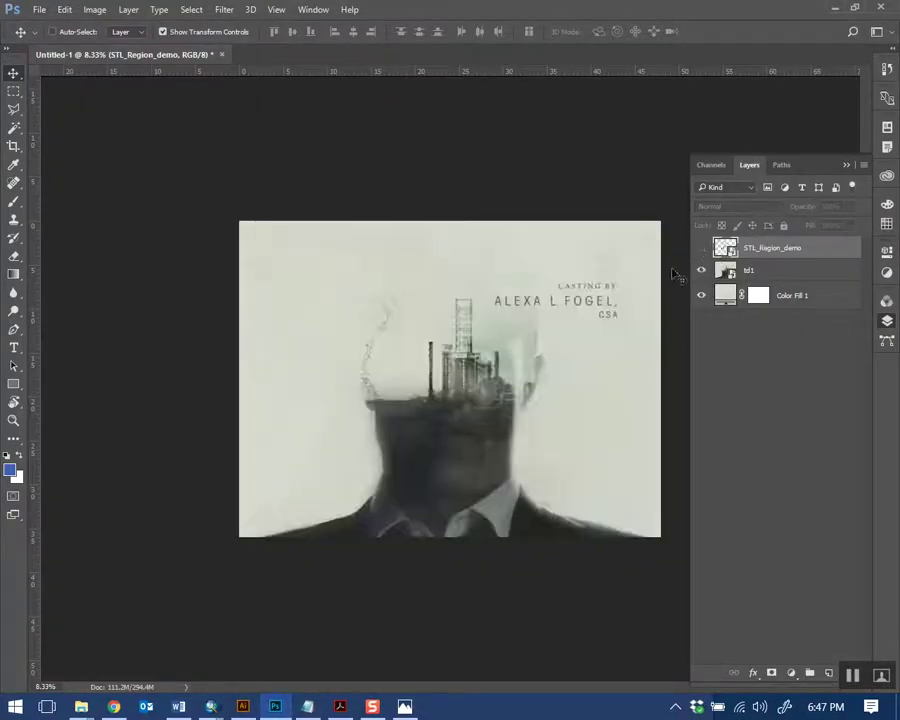
left_click(243, 706)
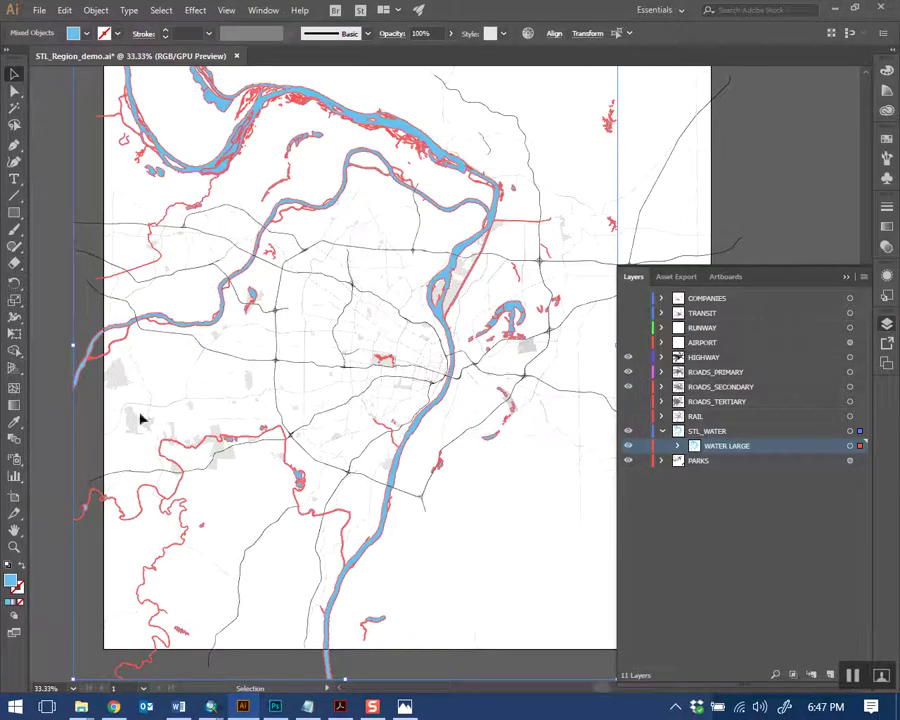
double_click(12, 583)
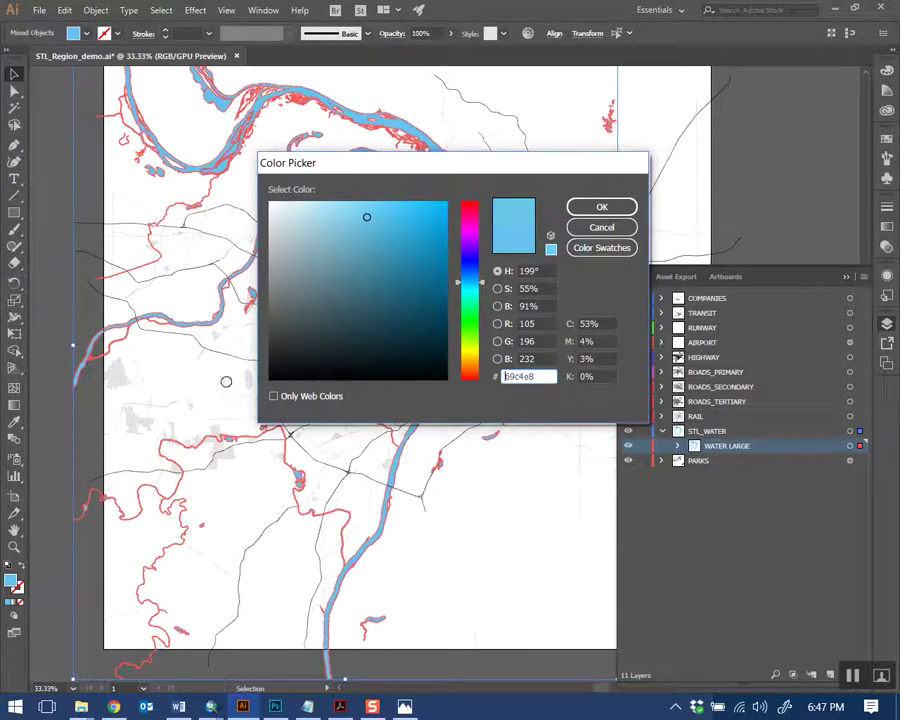
left_click(268, 376)
left_click(602, 207)
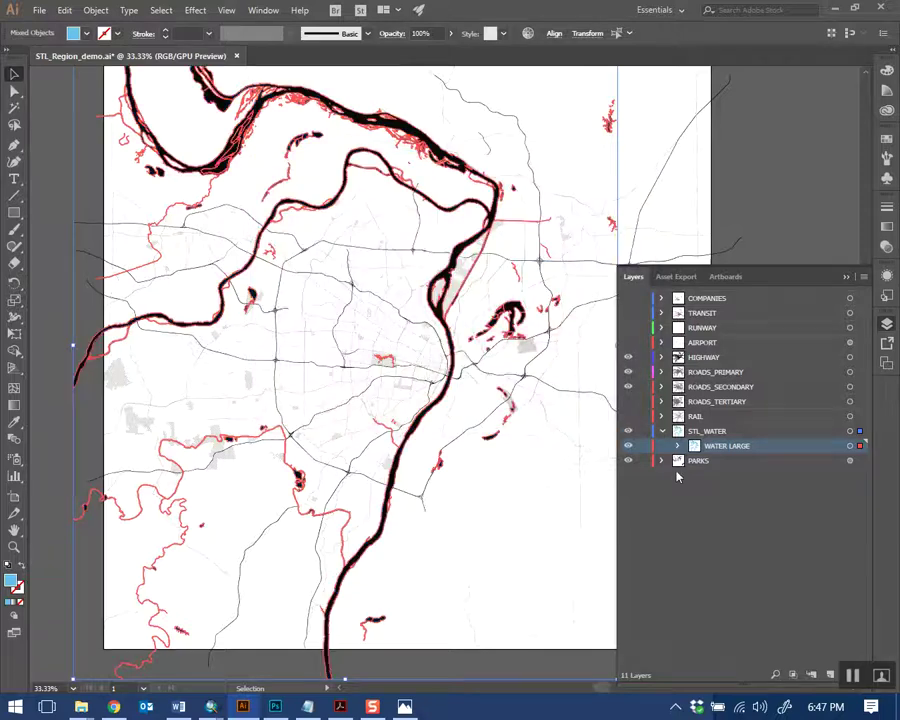
left_click(813, 181)
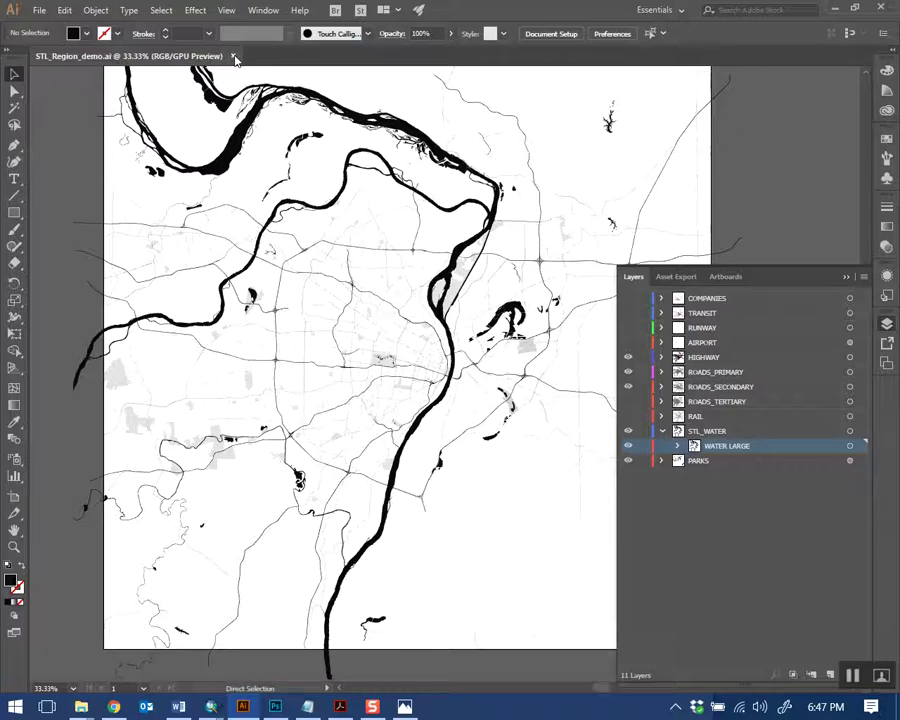
Close the saved STL_Region_demo.ai, return to Photoshop and make the STL_Region_demo layer visible
left_click(233, 56)
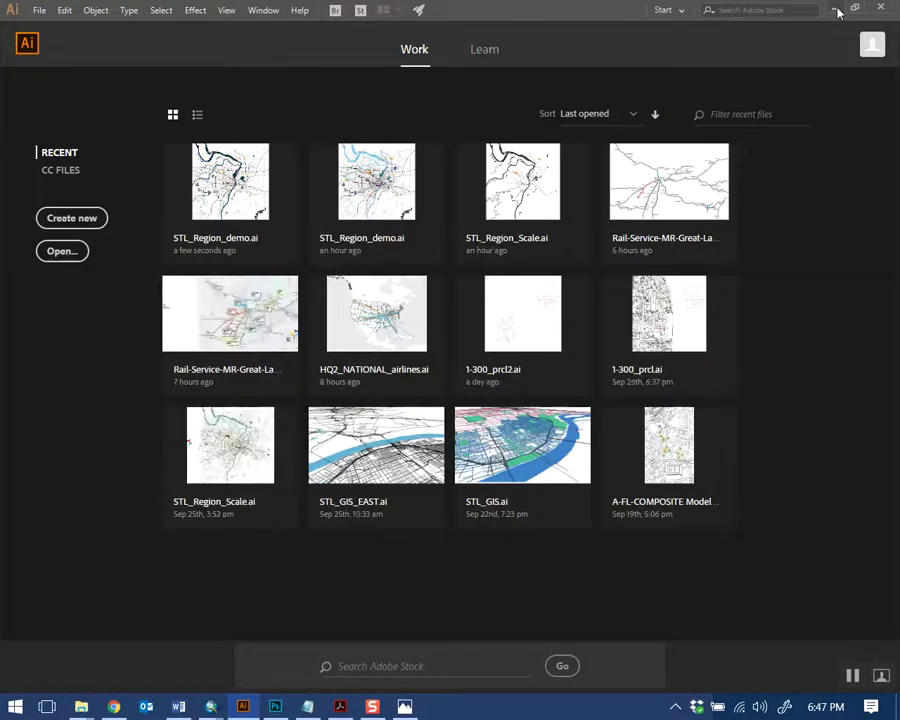
left_click(835, 10)
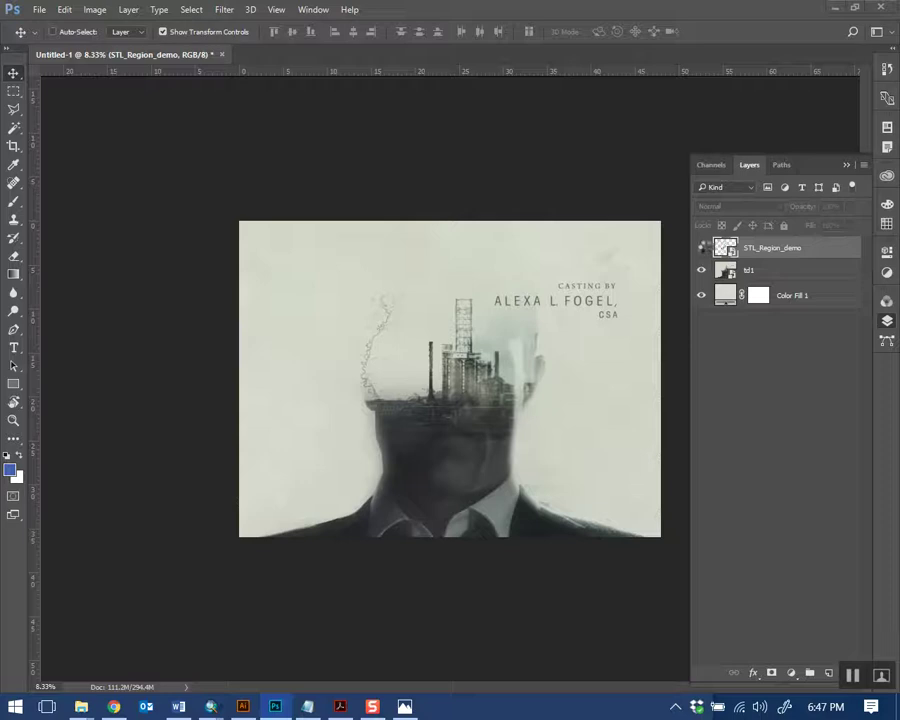
left_click(701, 247)
left_click(745, 435)
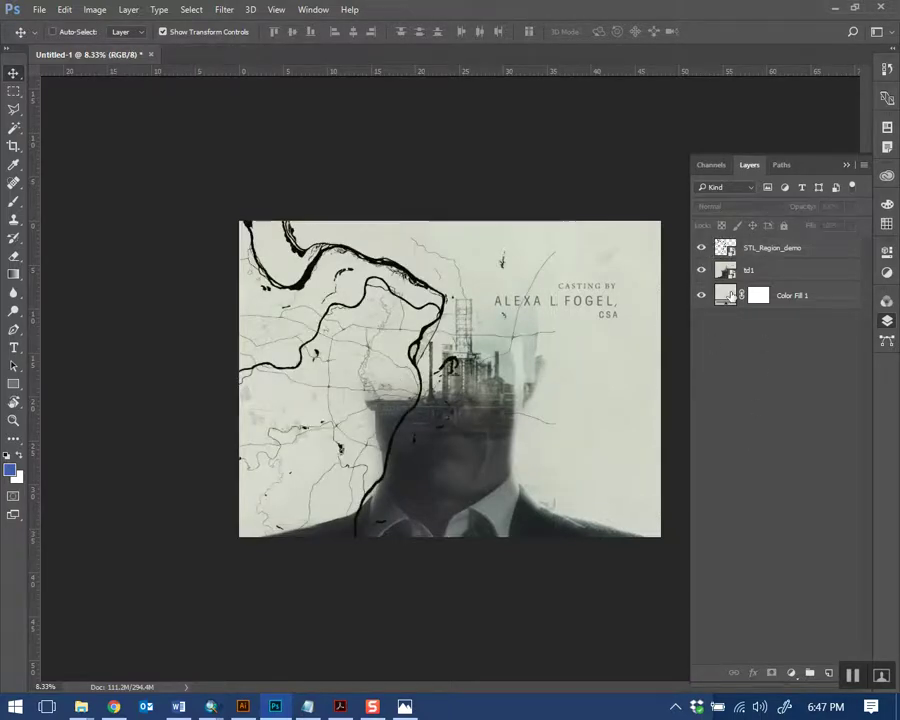
Toggle the td1 layer's visibility to compare it with the black map, and leave the layer hidden
left_click(760, 280)
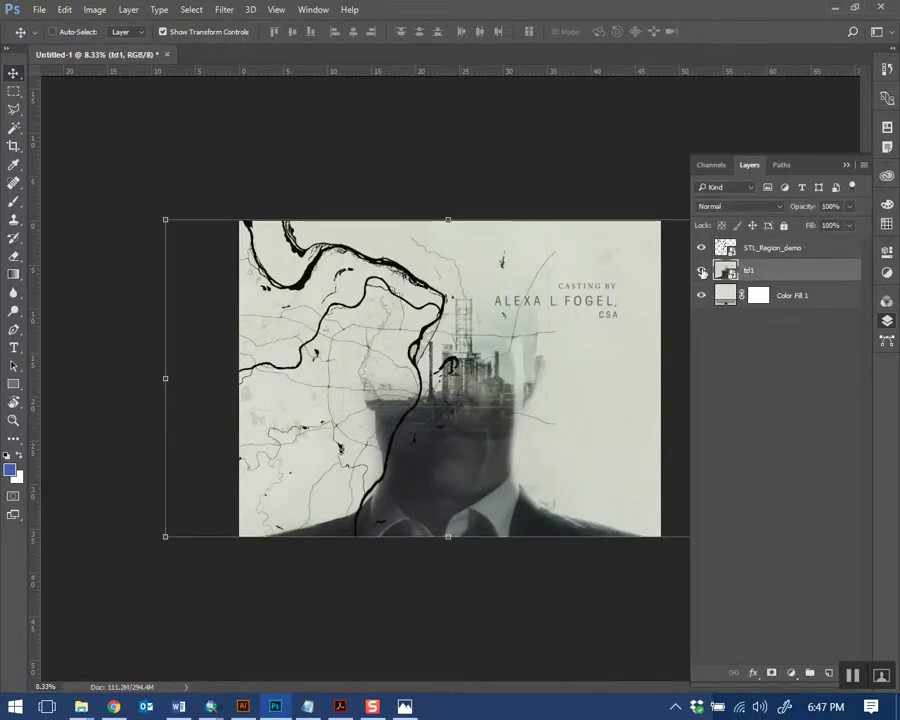
left_click(701, 271)
left_click(701, 271)
left_click(701, 271)
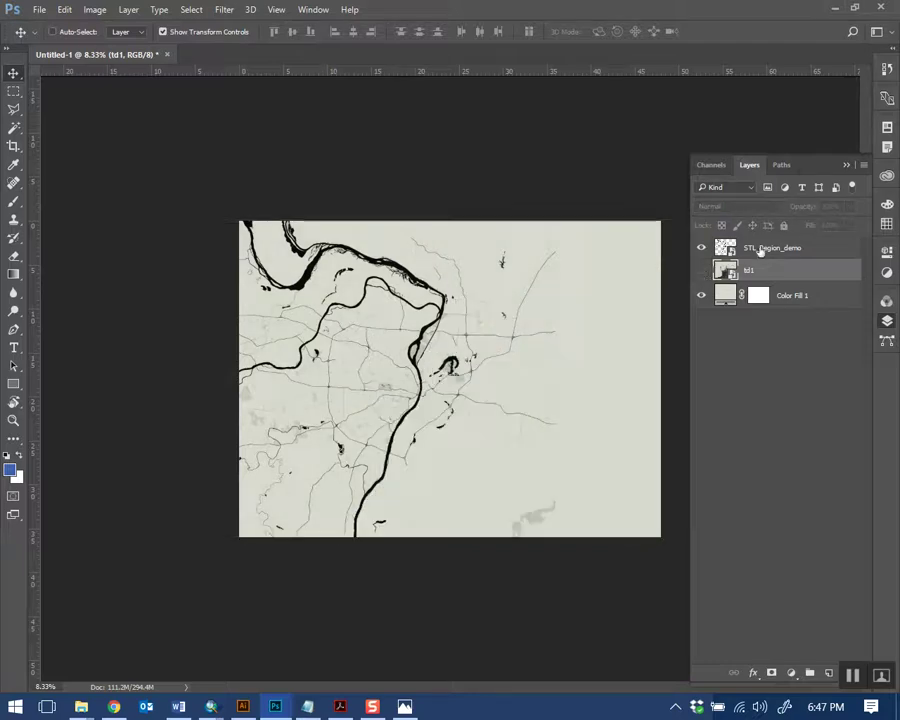
Scale the STL_Region_demo map layer up proportionally to about 124% and move it against the canvas's left edge
left_click(756, 249)
left_click_drag(555, 221, 578, 211)
left_click_drag(575, 538, 614, 579)
mouse_move(527, 494)
left_mouse_down()
mouse_move(540, 495)
mouse_move(527, 495)
left_mouse_up()
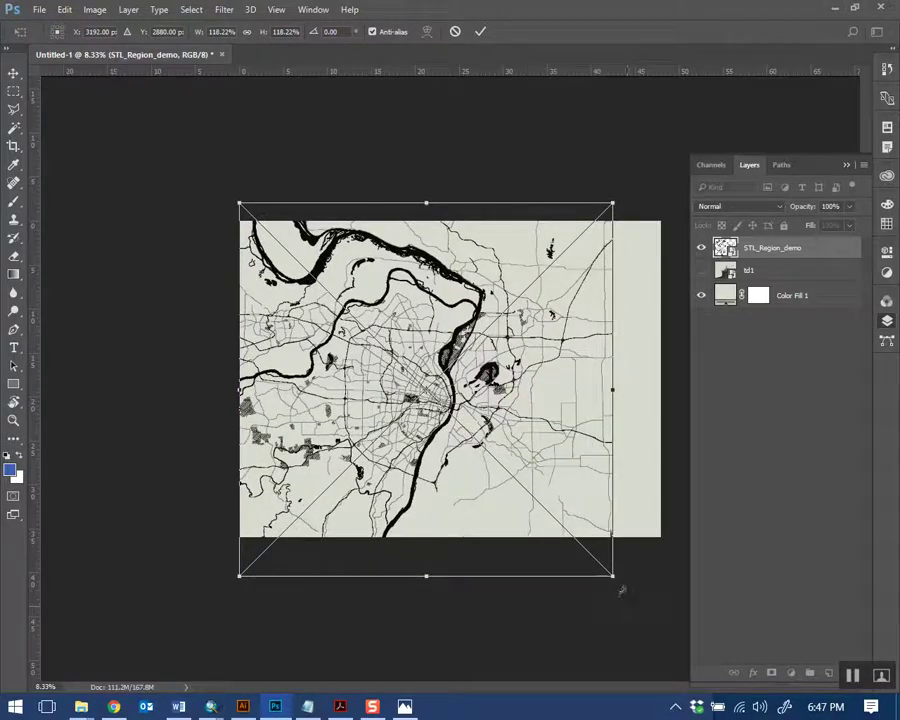
left_click_drag(612, 576, 621, 583)
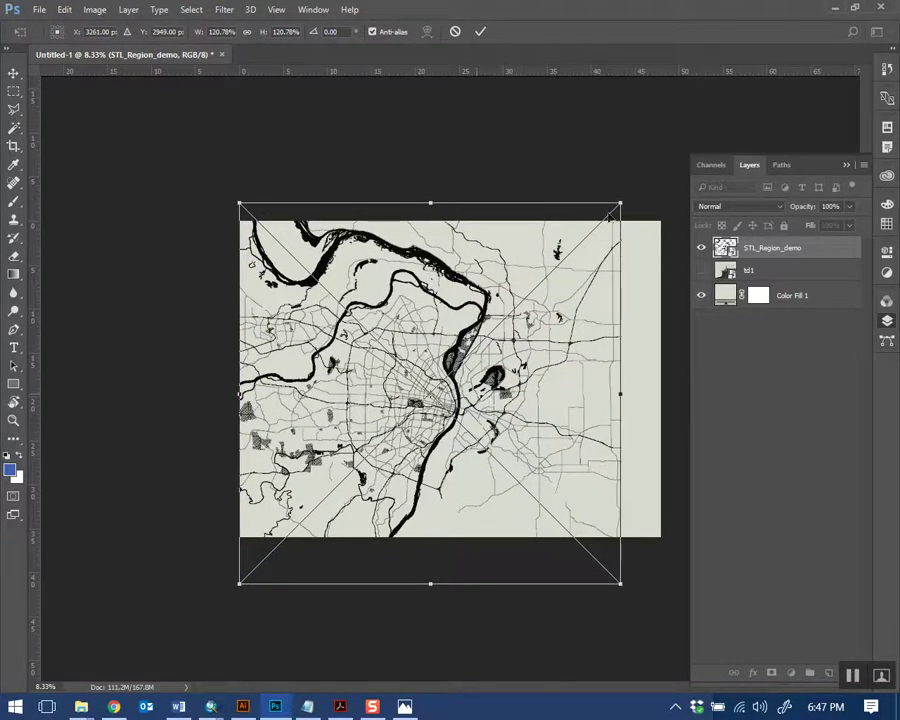
left_click_drag(621, 203, 632, 193)
left_click_drag(487, 349, 488, 355)
left_click_drag(467, 399, 467, 398)
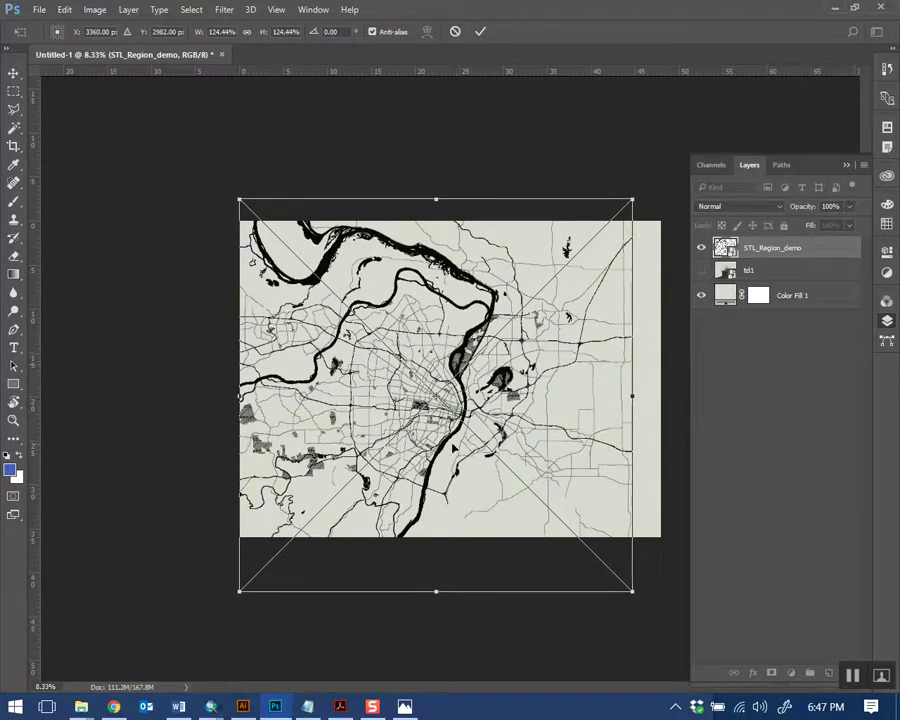
left_click_drag(340, 288, 340, 284)
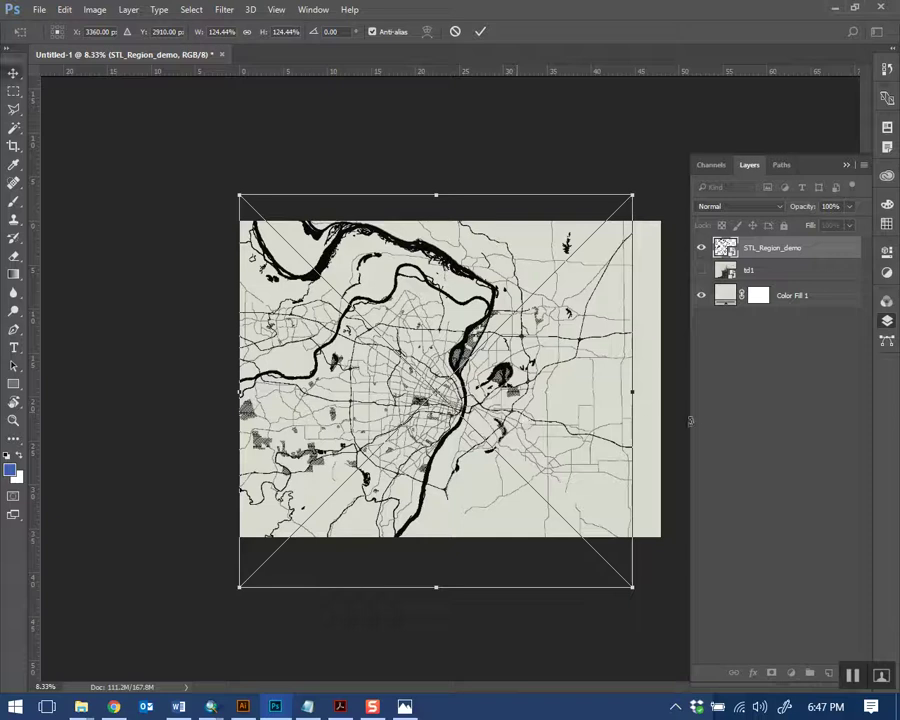
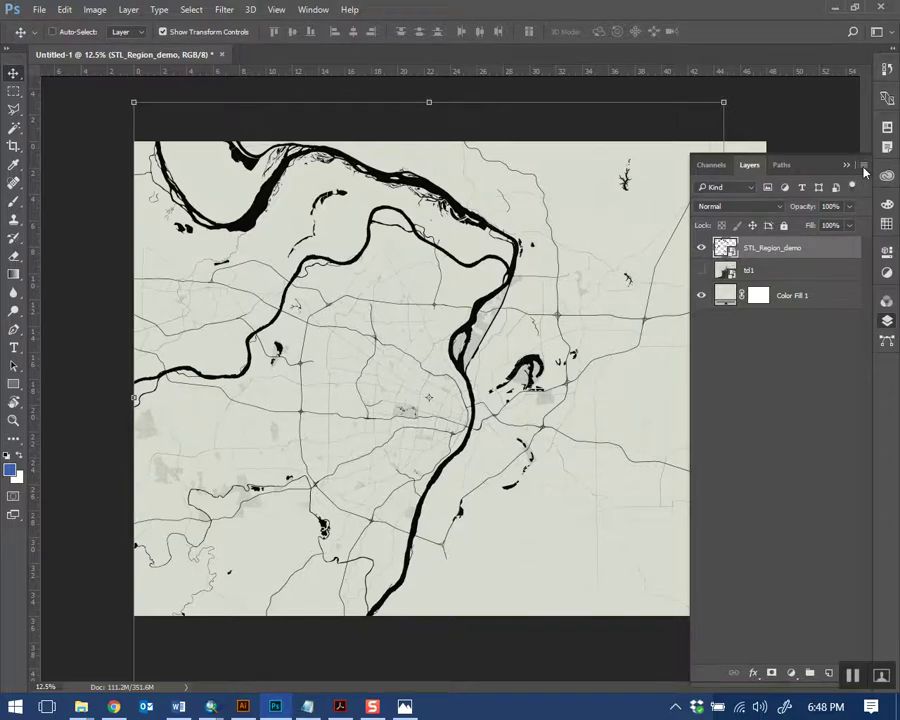
Duplicate the STL_Region_demo layer as an independent new smart object via copy
left_click(864, 167)
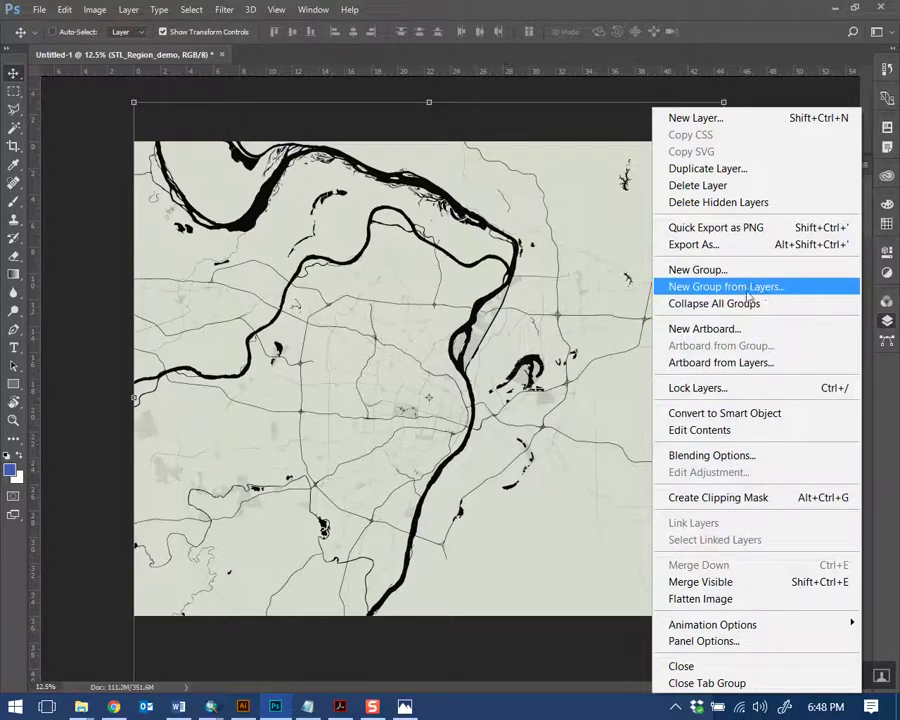
left_click(605, 629)
right_click(784, 248)
left_click(785, 258)
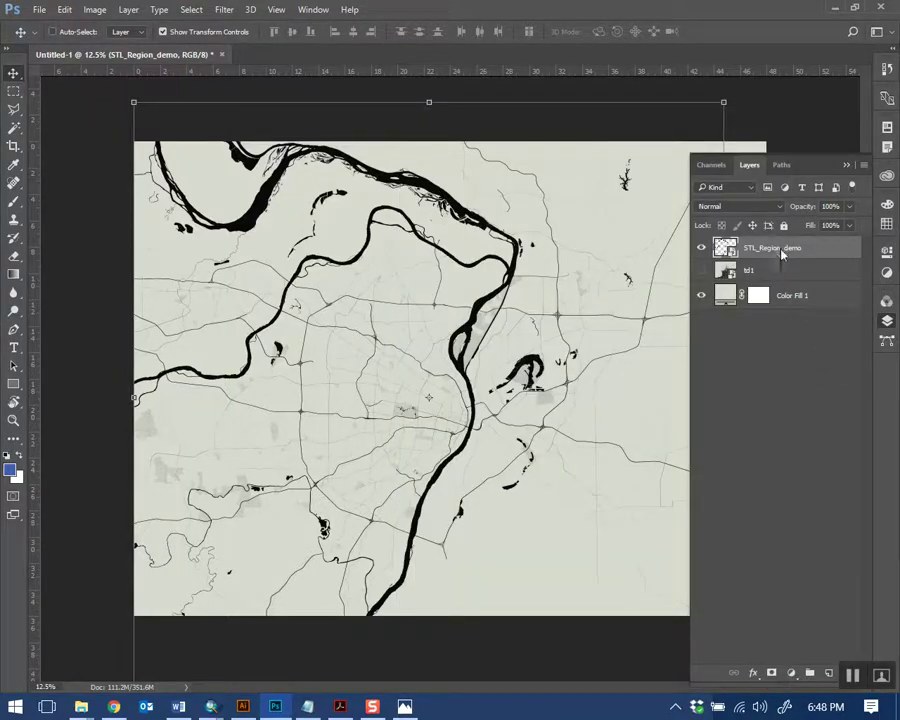
right_click(783, 254)
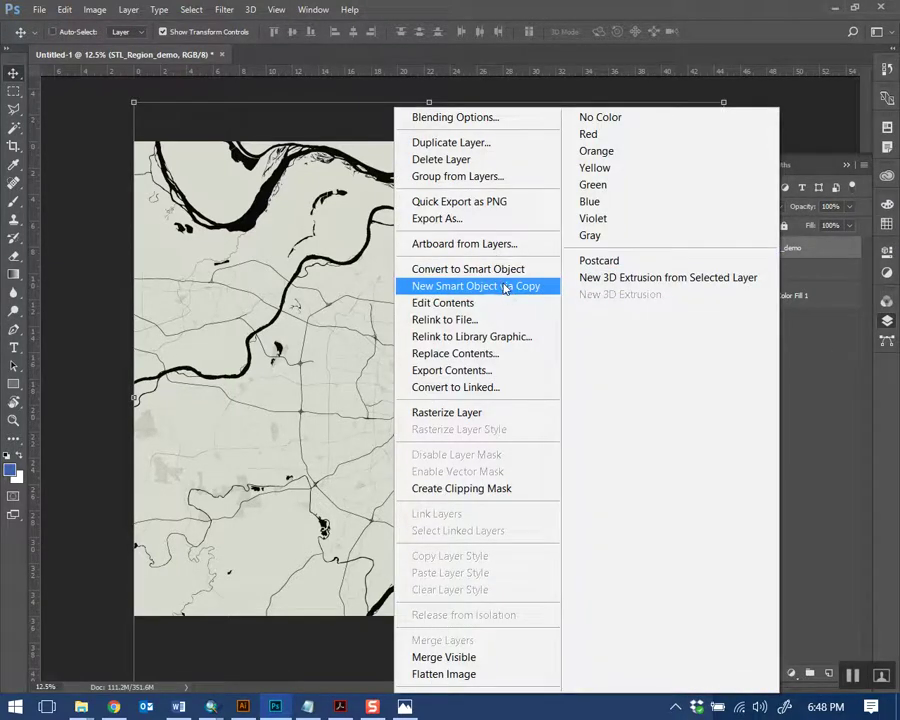
left_click(501, 286)
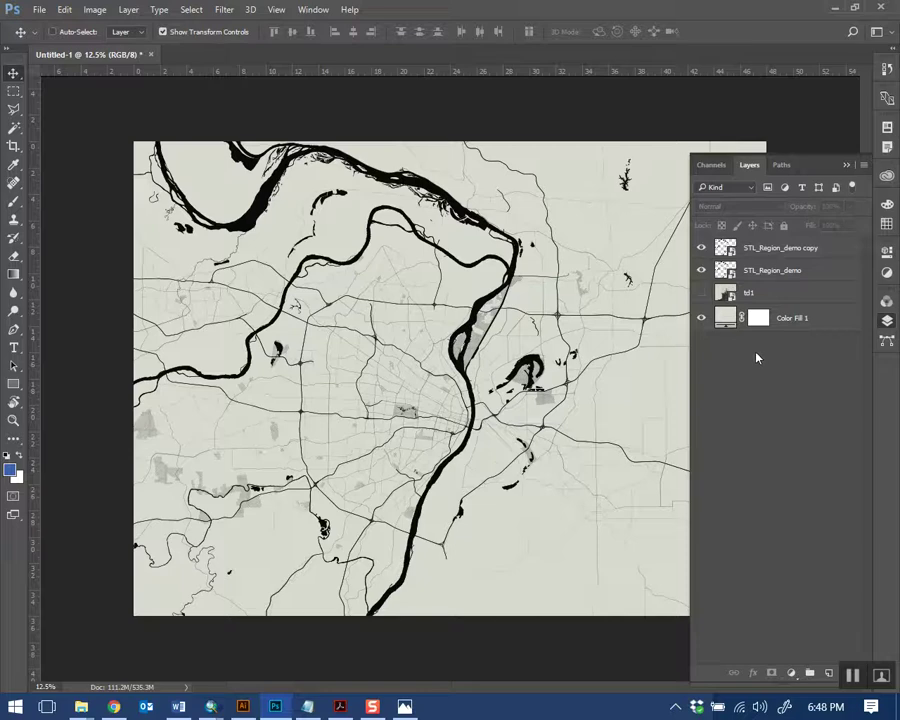
Open the contents of the STL_Region_demo copy in Illustrator and make only the COMPANIES and TRANSIT layers visible
left_click(775, 257)
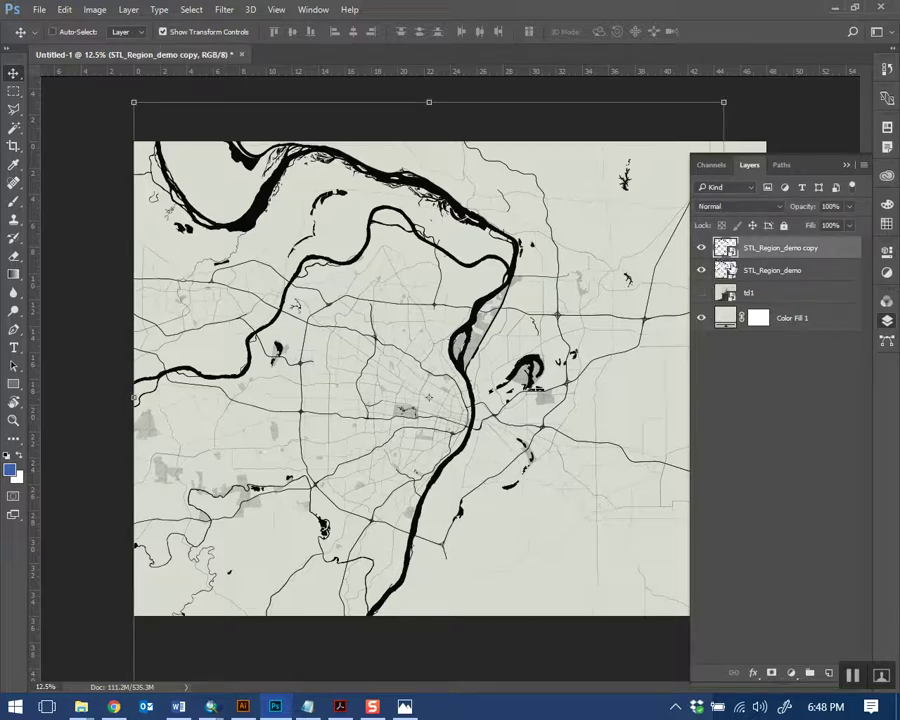
left_click(750, 271)
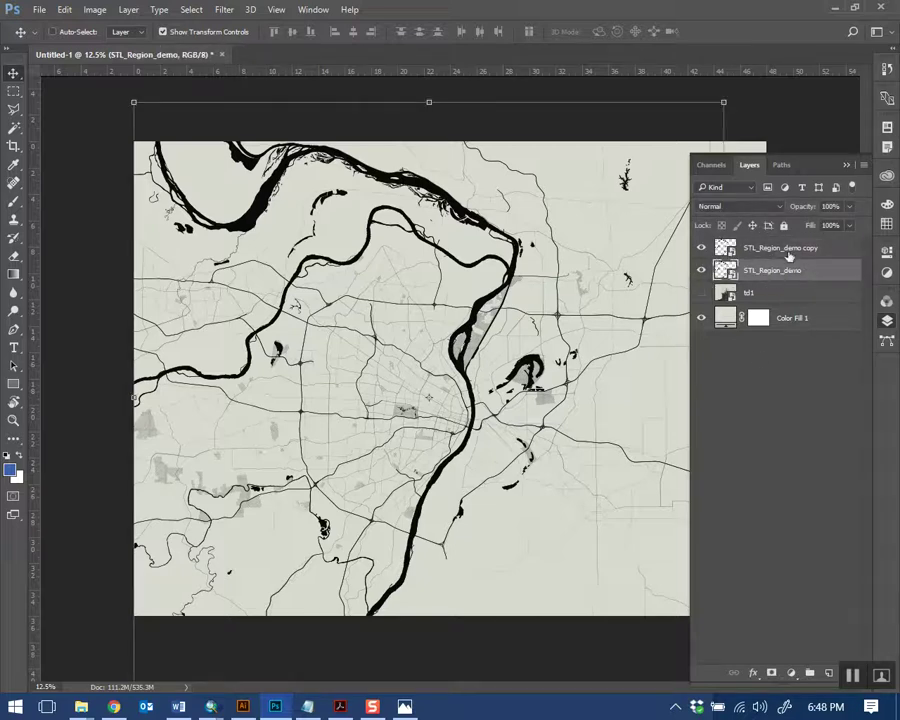
left_click(760, 254)
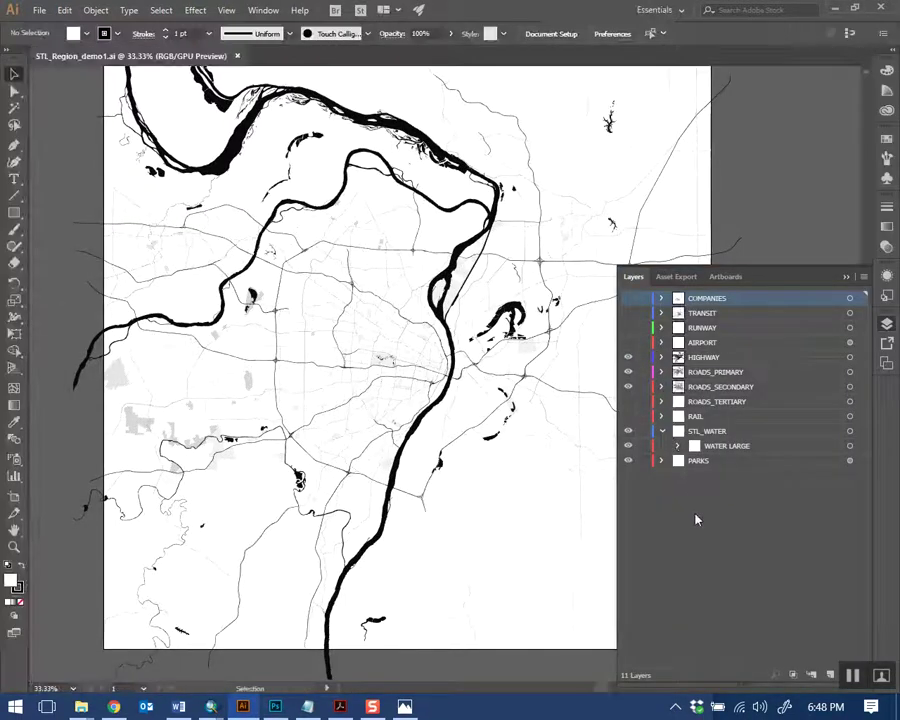
left_click_drag(628, 362, 628, 476)
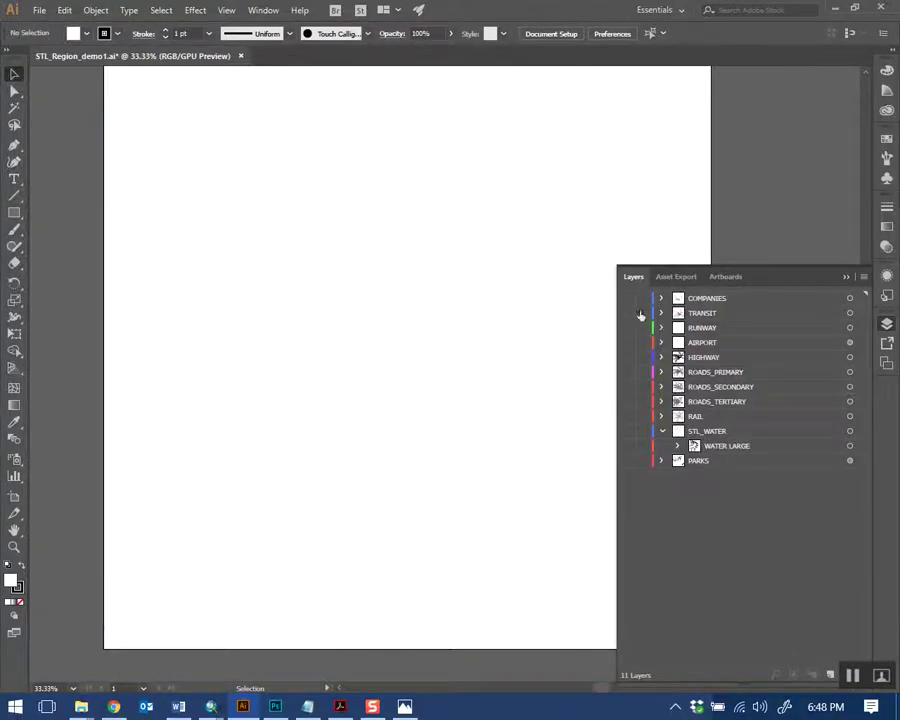
left_click_drag(628, 313, 628, 298)
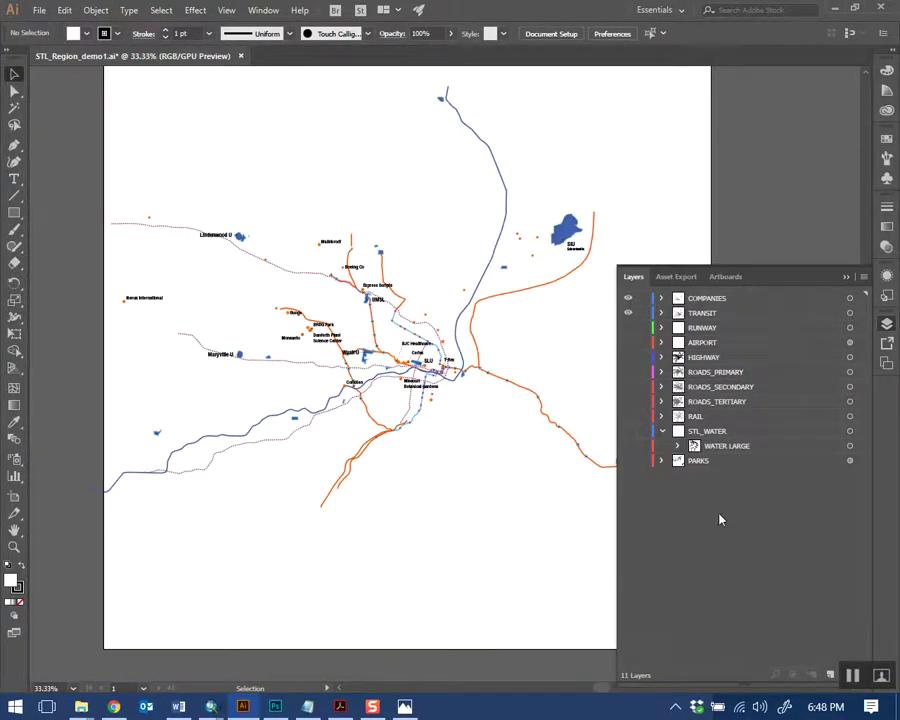
Expand the TRANSIT layer and hide all its sublayers, from NS_MetroLink_Stops to NS_MetroLink_Route
left_click(845, 277)
left_click_drag(547, 342, 637, 381)
key("ctrl+equal")
key("ctrl+equal")
key("ctrl+equal")
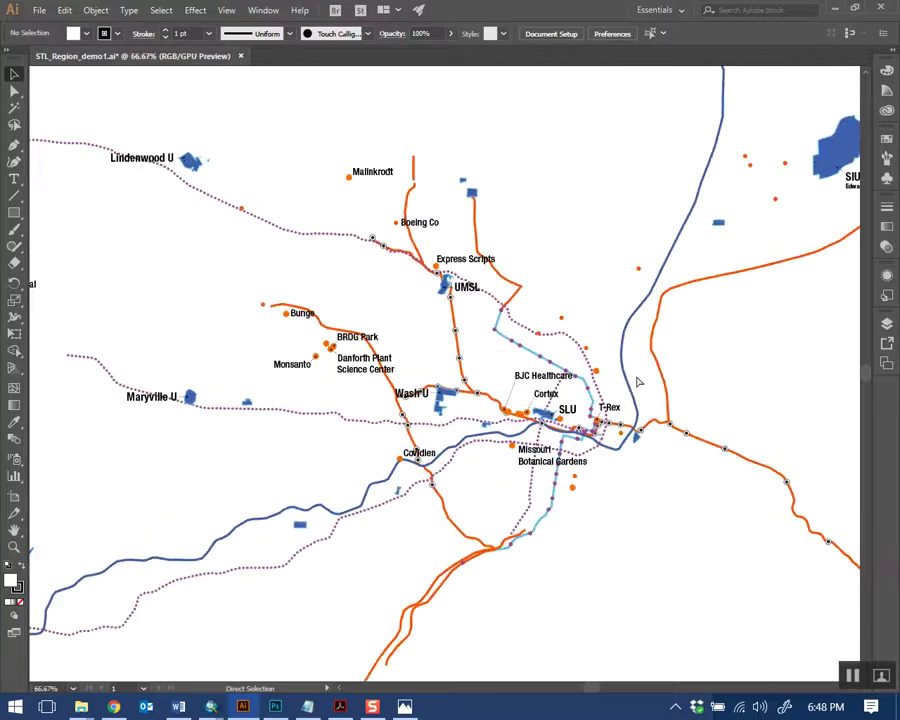
left_click_drag(710, 336, 467, 292)
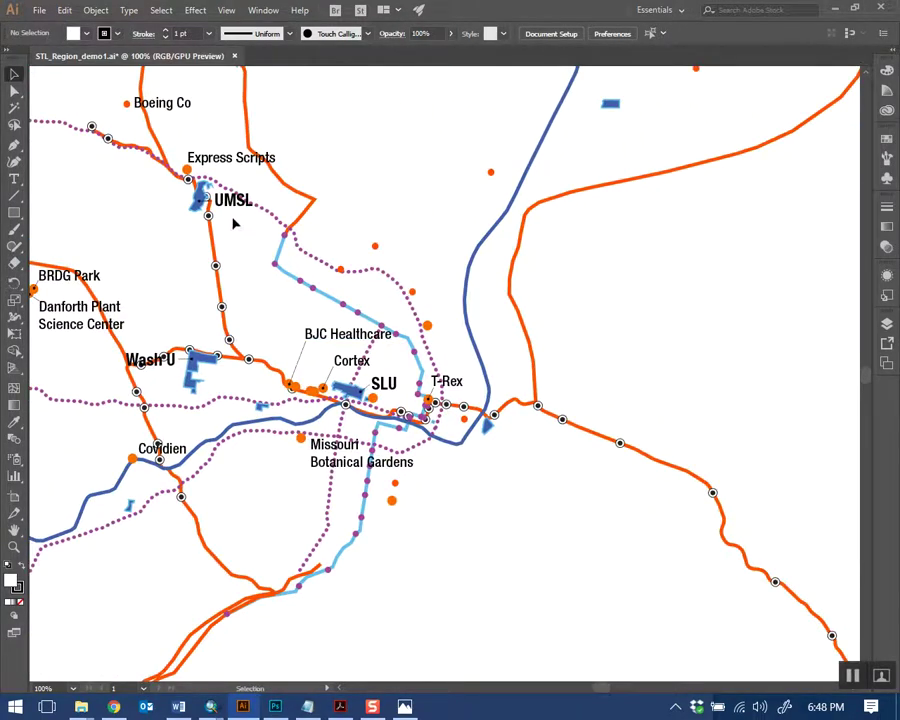
key("F7")
left_click(662, 313)
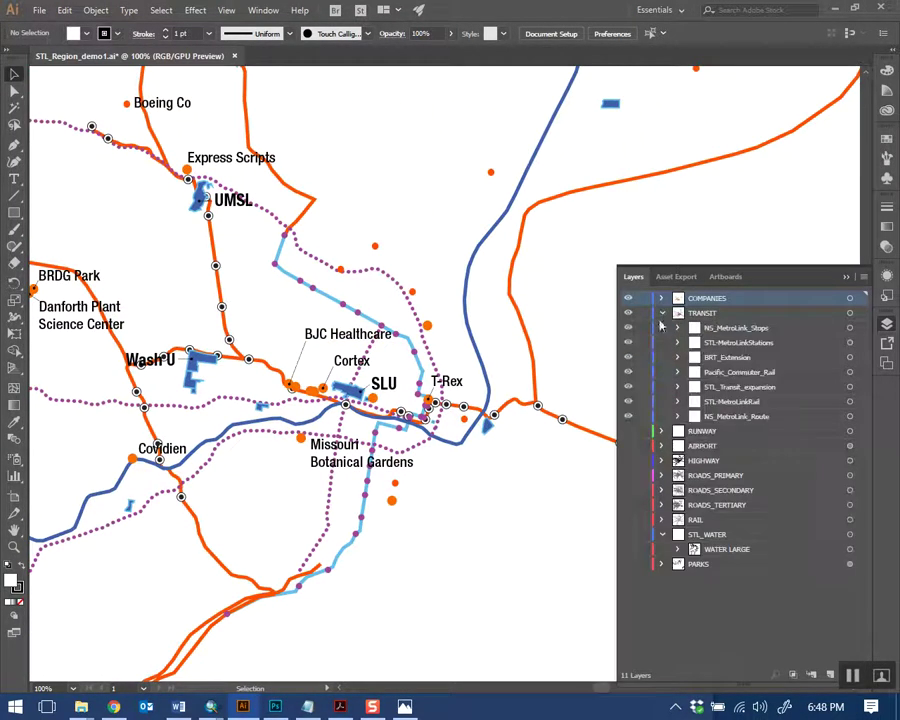
left_click_drag(628, 328, 626, 420)
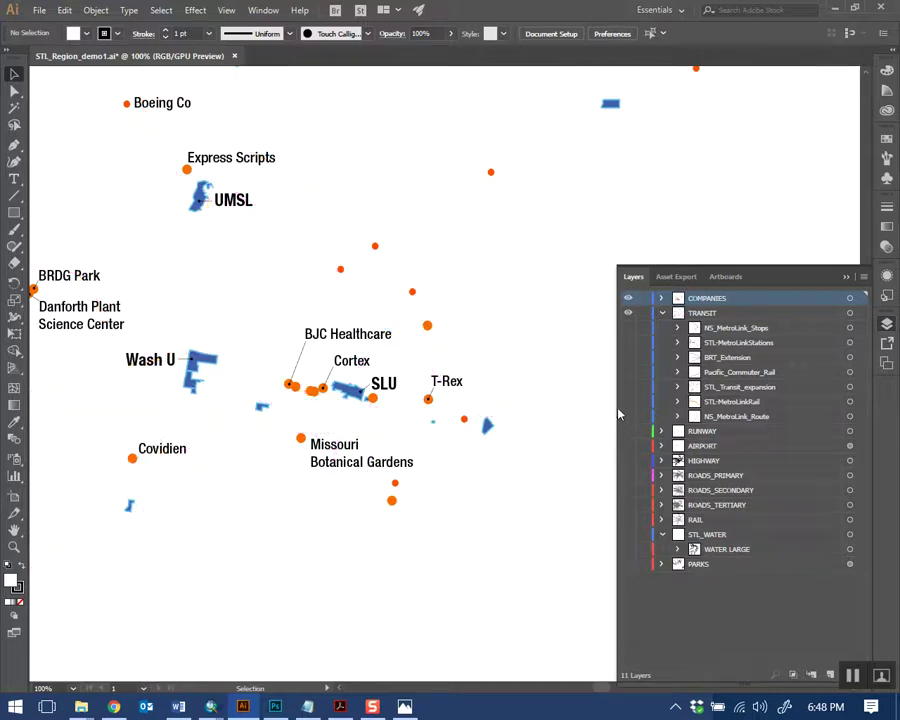
Show the STL-MetroLinkRail and NS_MetroLink_Route sublayers of TRANSIT again
left_click(628, 401)
scroll(430, 314, "up", 1)
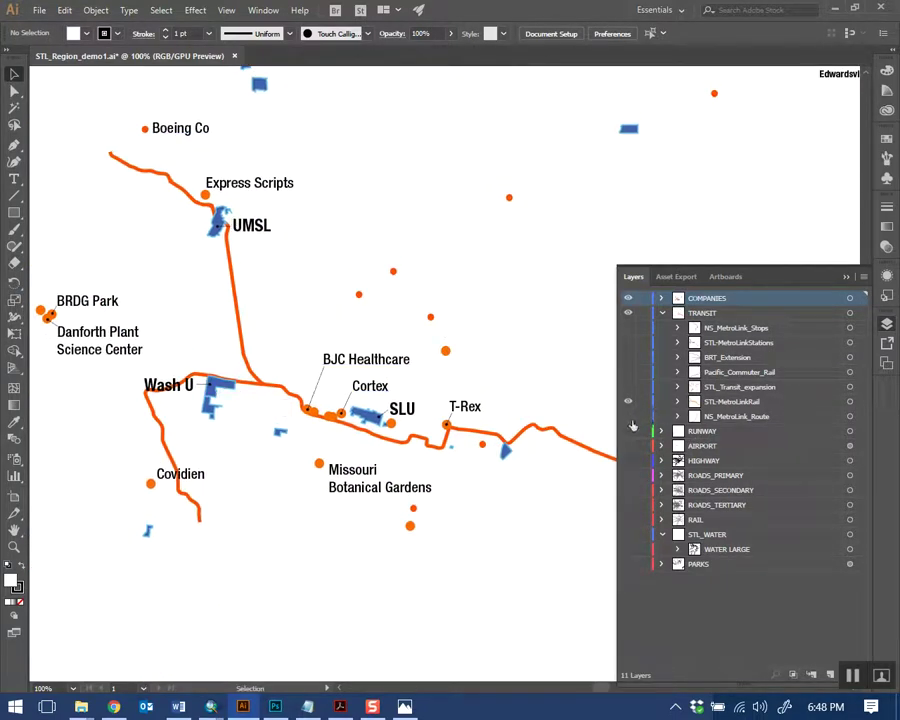
key("ctrl+minus")
key("ctrl+minus")
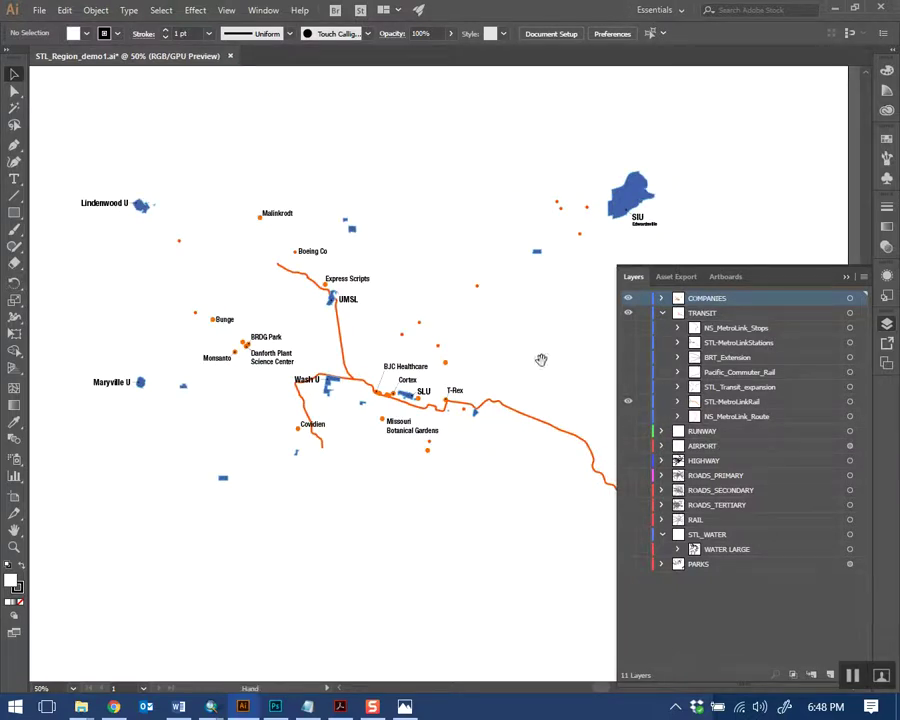
left_click(628, 416)
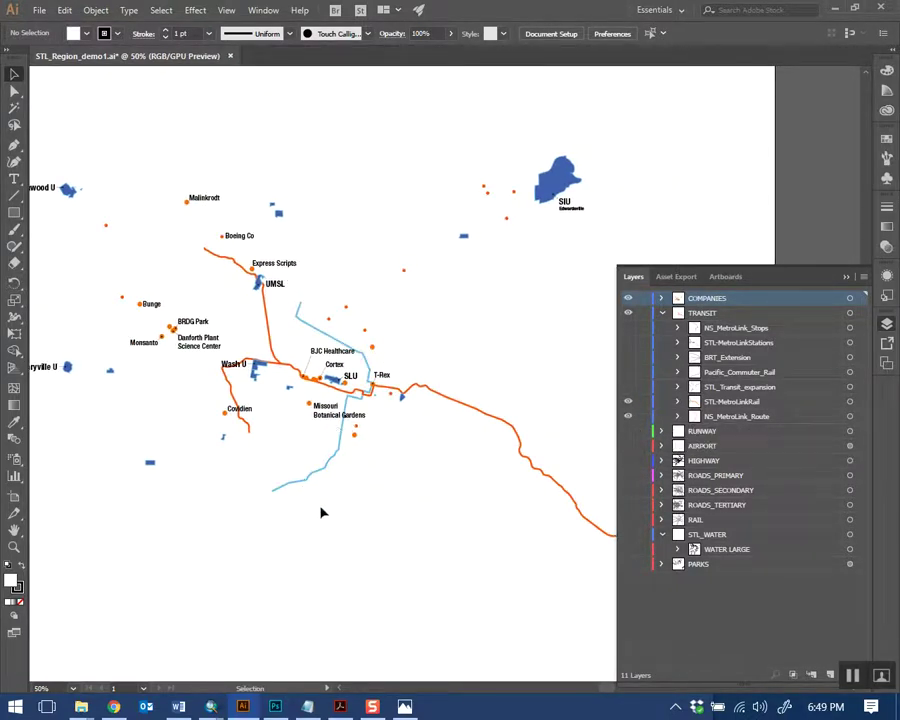
Show the STL_Transit_expansion and Pacific_Commuter_Rail sublayers of TRANSIT and look along their routes
left_click(628, 387)
scroll(400, 250, "up", 1)
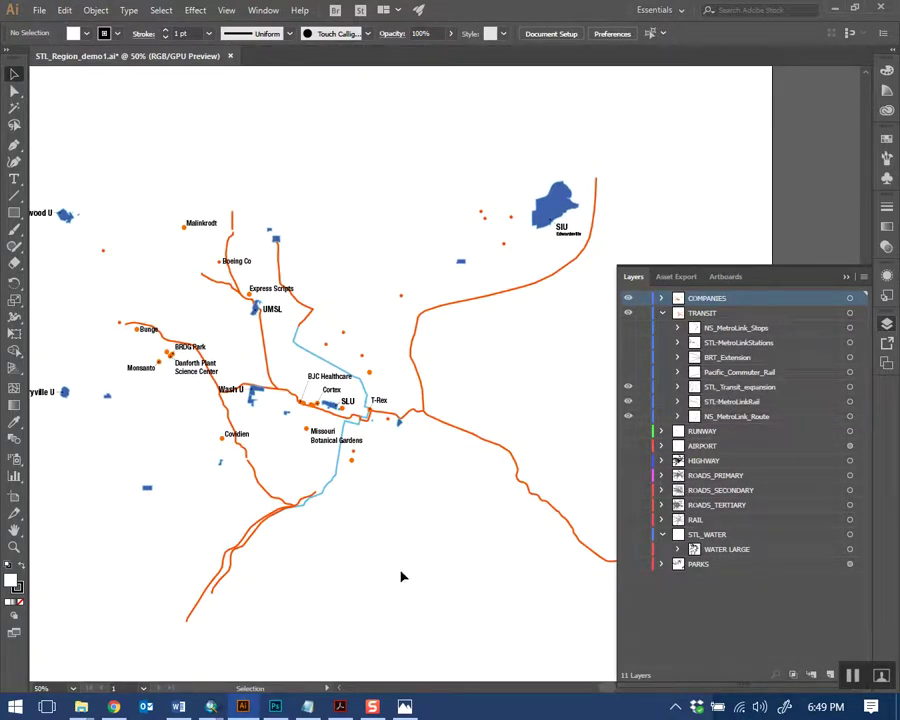
left_click(628, 371)
left_click_drag(456, 401, 543, 396)
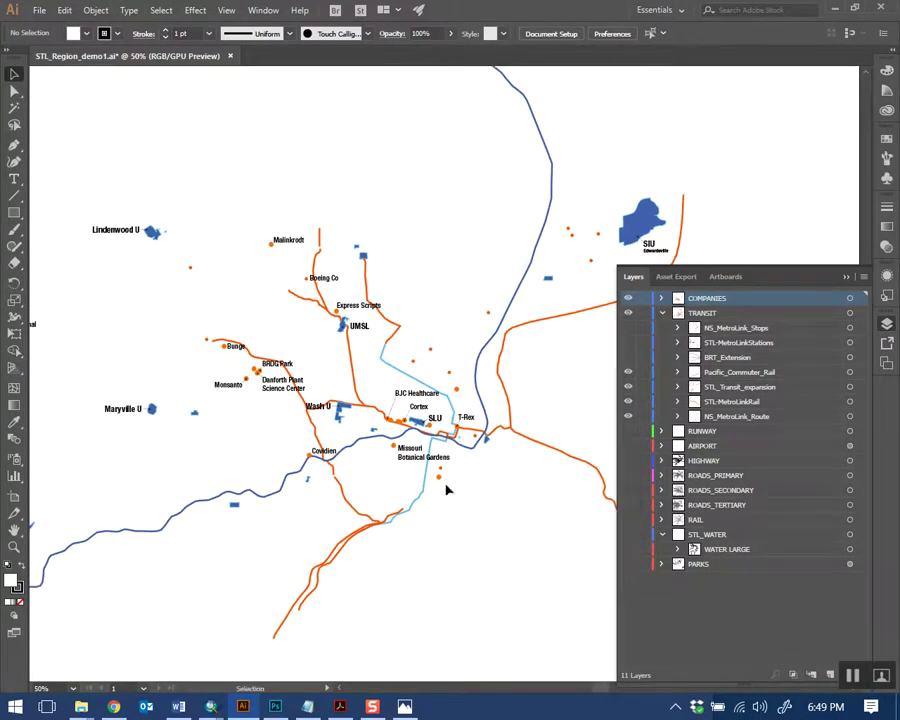
left_click_drag(507, 494, 496, 564)
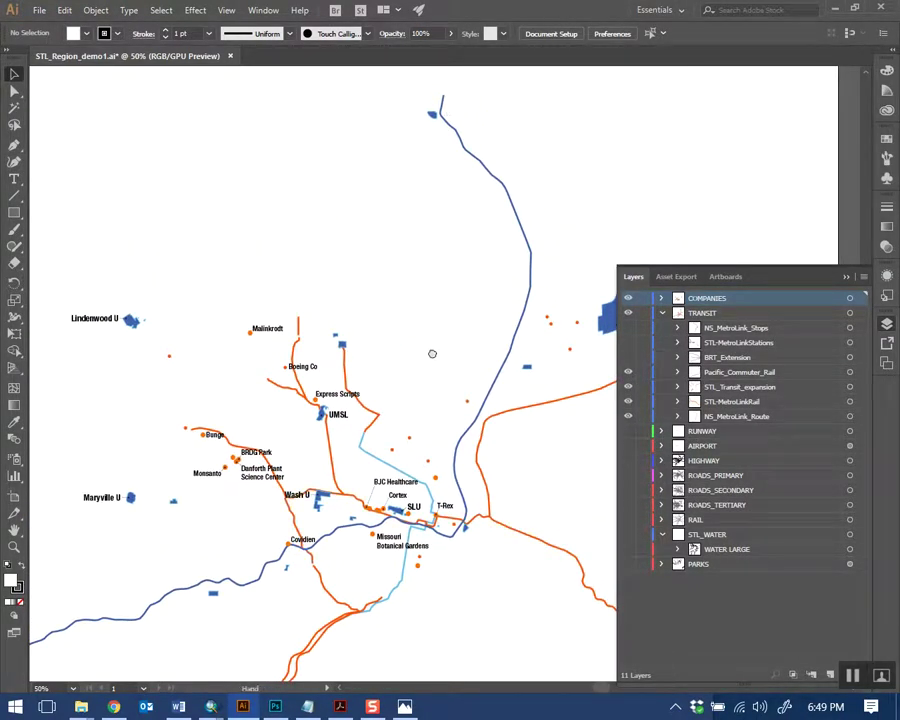
left_click_drag(428, 352, 514, 241)
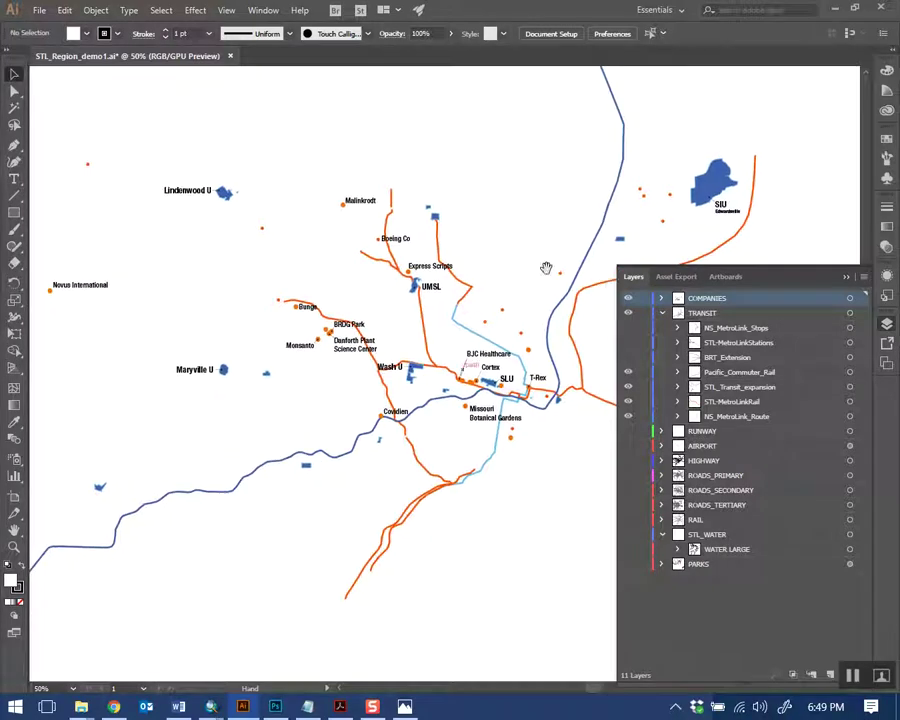
Show the BRT_Extension, STL-MetroLinkStations and NS_MetroLink_Stops sublayers and collapse the TRANSIT layer
left_click(628, 371)
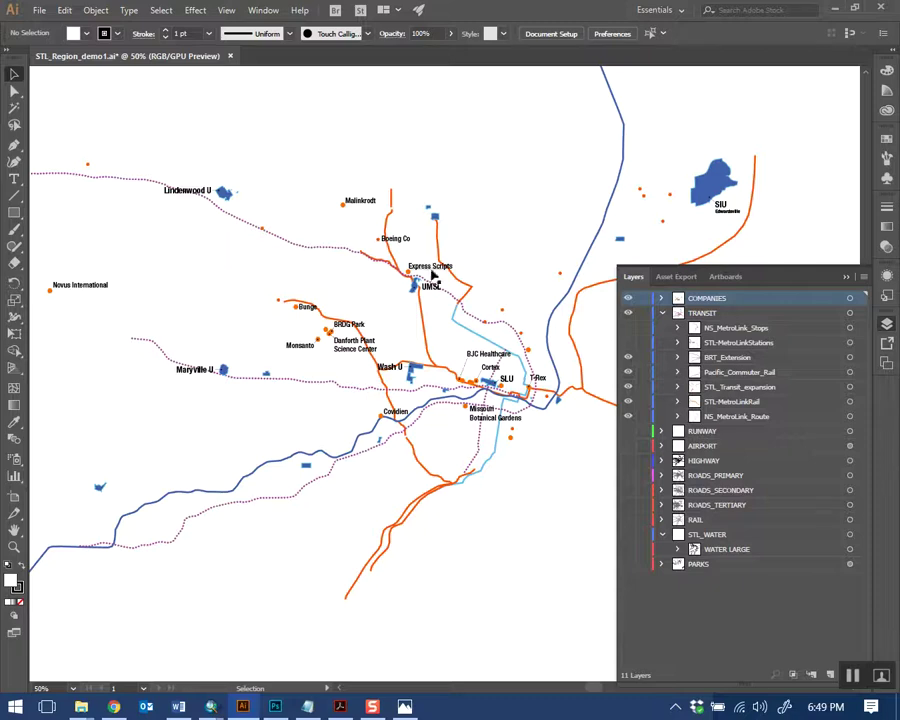
scroll(283, 261, "left", 3)
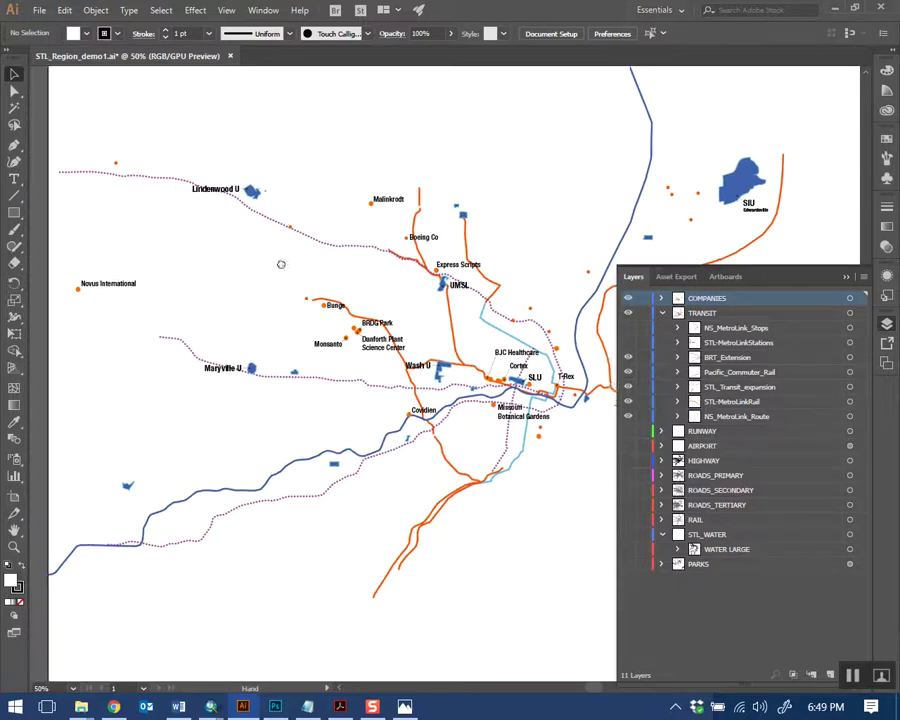
left_click_drag(425, 318, 345, 282)
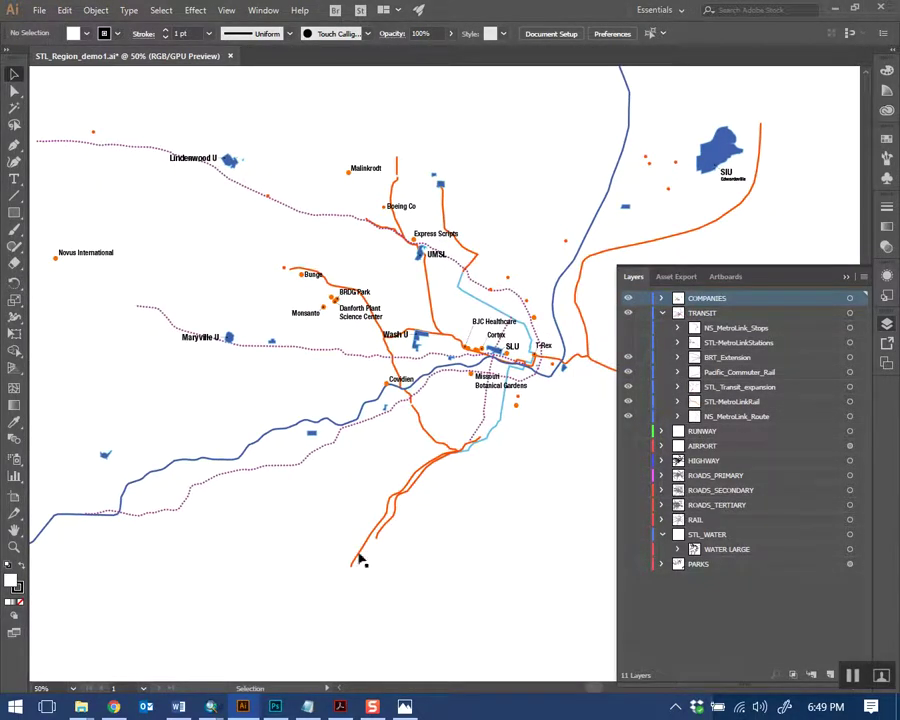
left_click(662, 313)
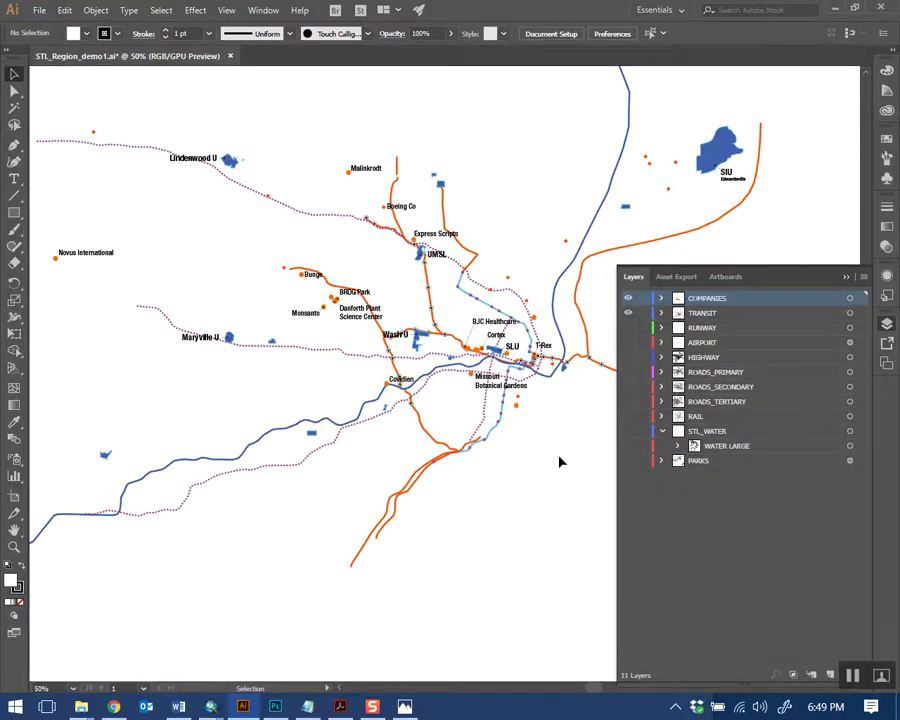
Save and close STL_Region_demo1.ai with the transit and company artwork, and return to Photoshop
left_click_drag(560, 463, 524, 480)
key("ctrl+minus")
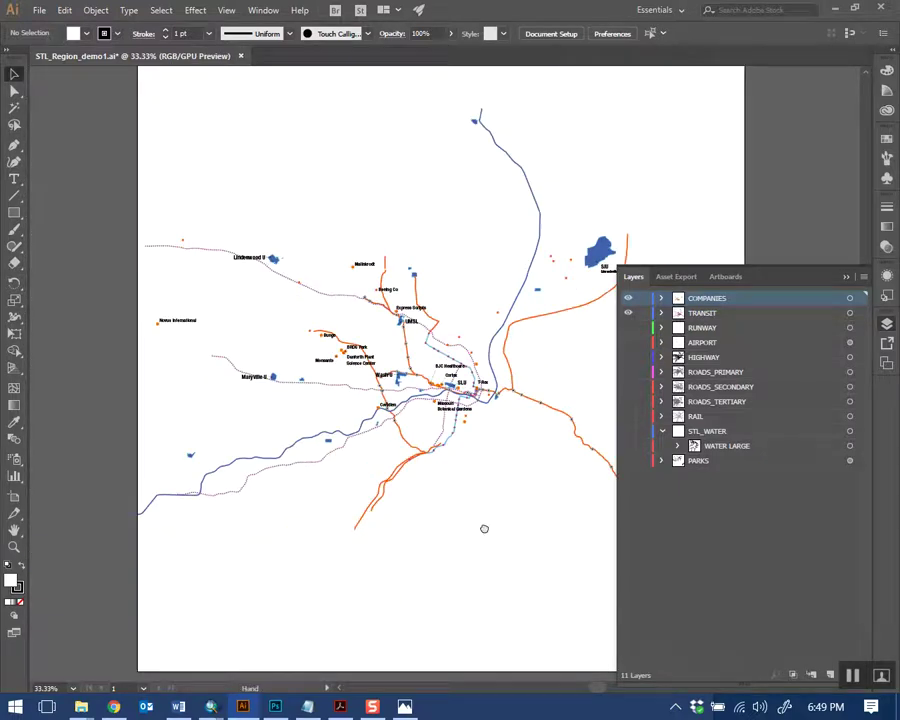
left_click_drag(484, 528, 432, 534)
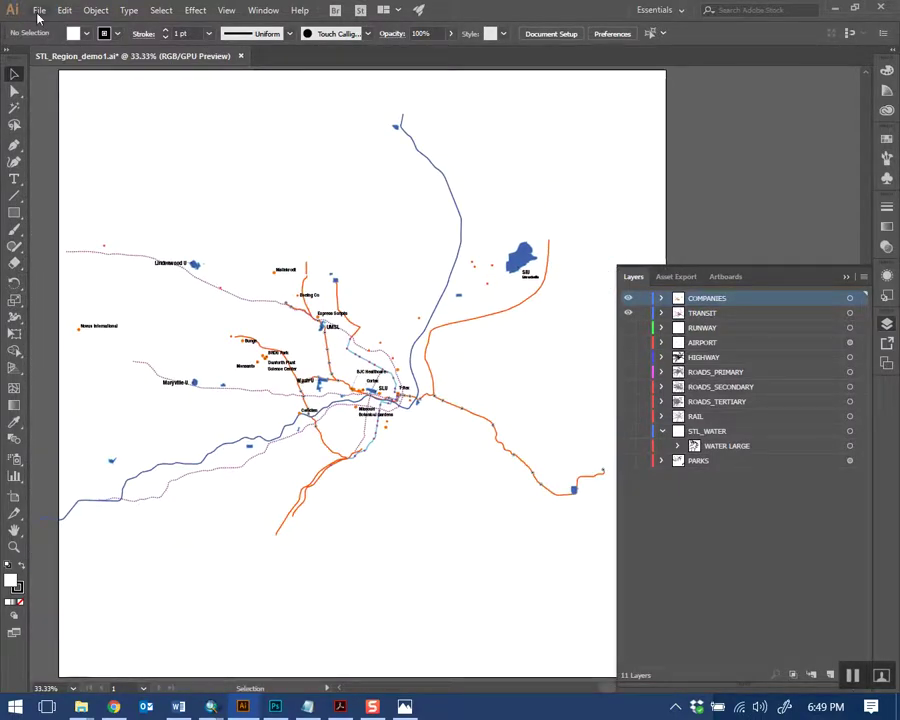
left_click(36, 11)
left_click(92, 139)
left_click(237, 56)
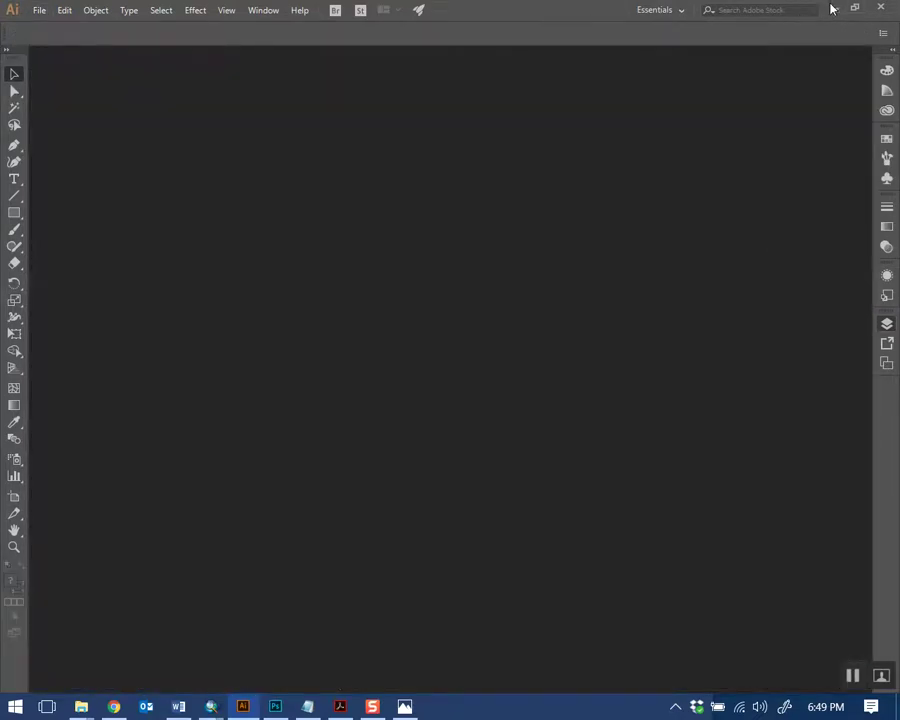
left_click(832, 9)
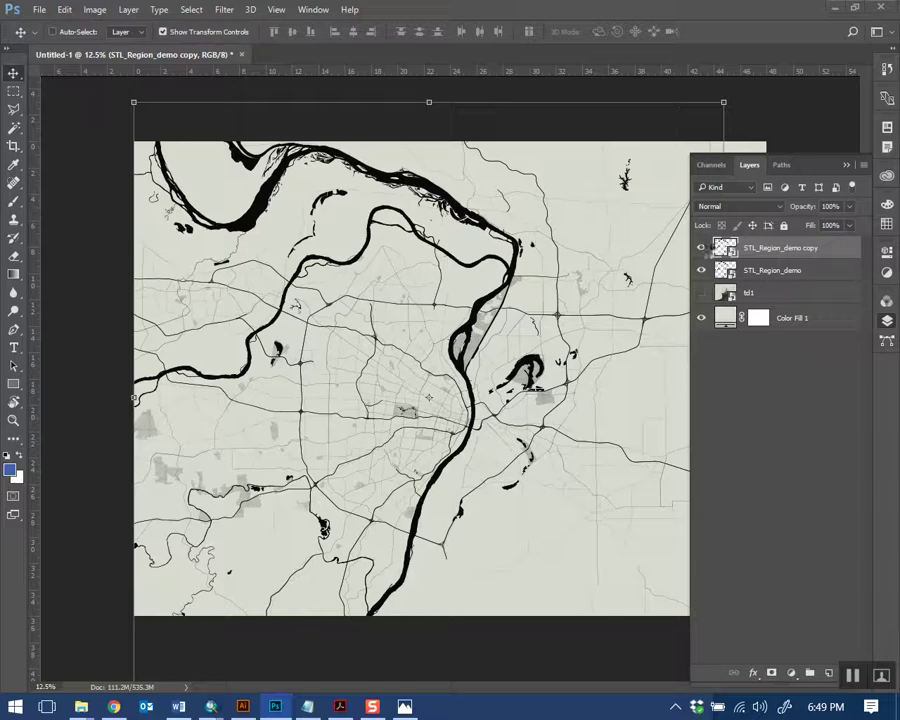
Toggle the visibility of the two map layers to compare them, and select the transit map copy layer
left_click(701, 247)
left_click(701, 270)
left_click(701, 270)
left_click(701, 247)
left_click(703, 247)
left_click(703, 247)
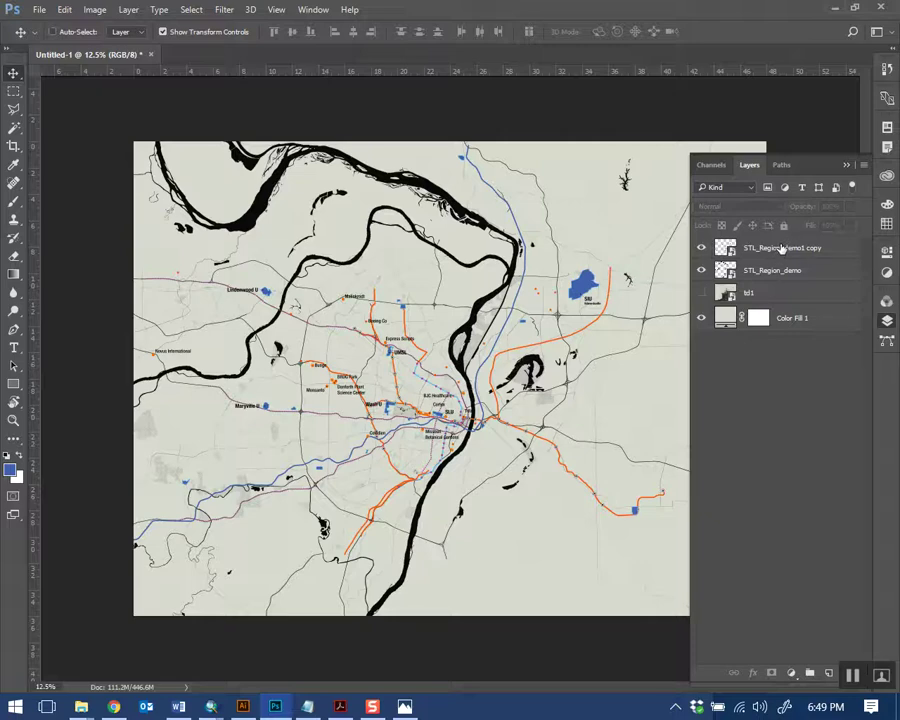
left_click(788, 253)
left_click(777, 417)
left_click(775, 254)
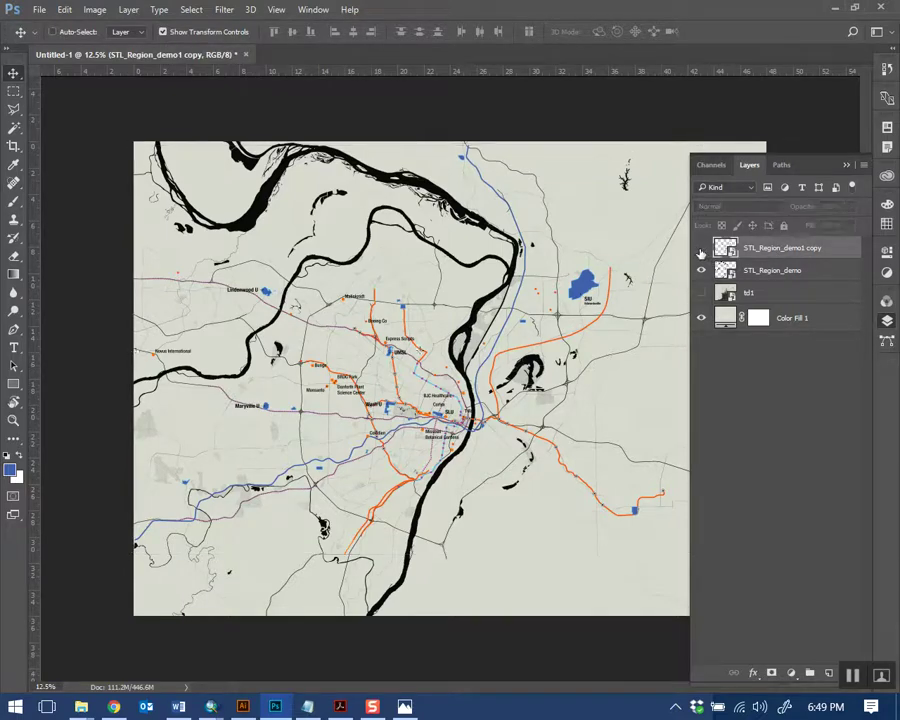
Add a white Color Overlay to the STL_Region_demo1 copy layer through its Blending Options
right_click(804, 251)
left_click(851, 253)
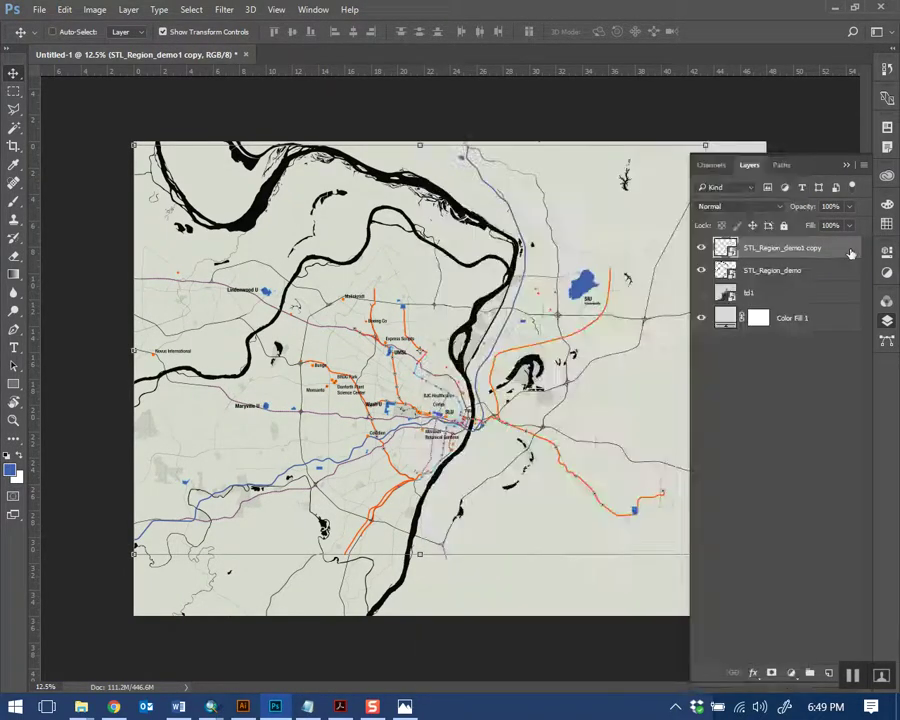
right_click(766, 245)
key("Escape")
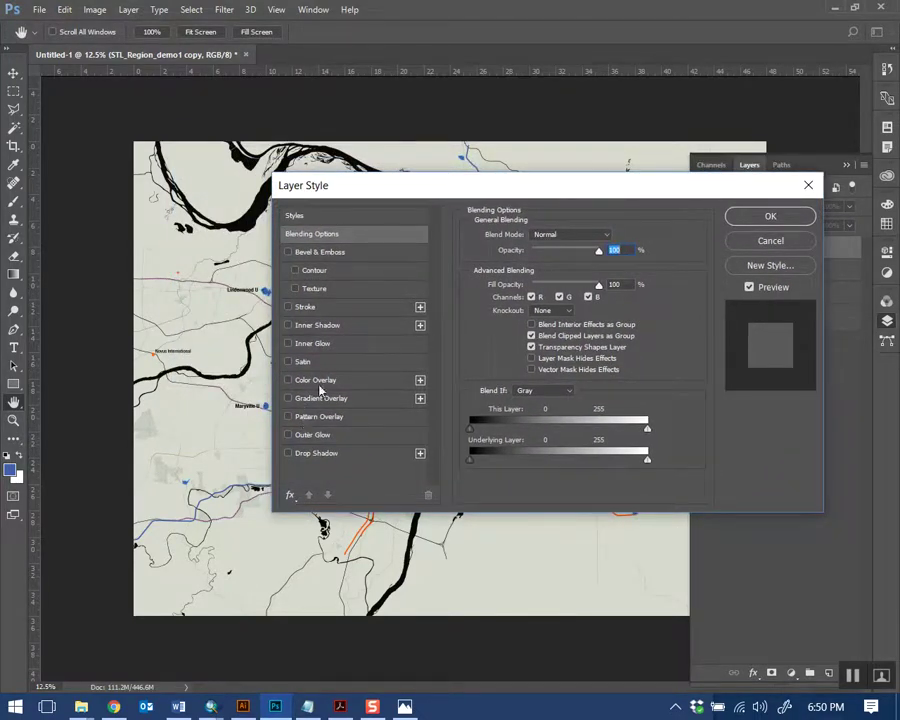
left_click(318, 381)
left_click_drag(594, 188, 630, 290)
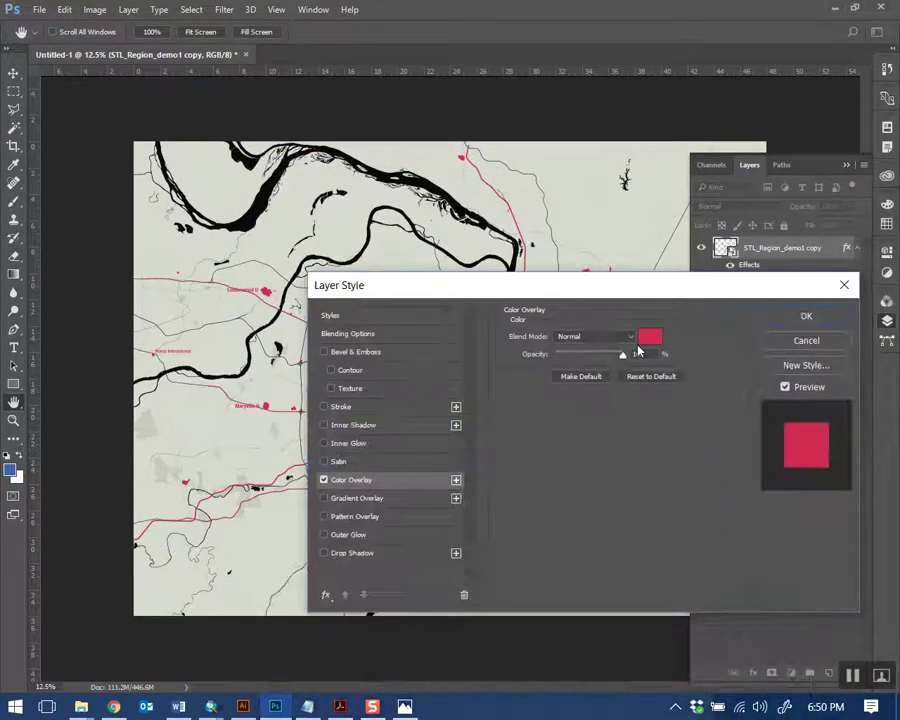
left_click(650, 336)
left_click(484, 438)
left_click(825, 428)
Change the transit copy layer's overlay colour to dark grey #222222 and apply the layer style
mouse_move(634, 304)
left_mouse_down()
mouse_move(614, 530)
mouse_move(626, 322)
left_mouse_up()
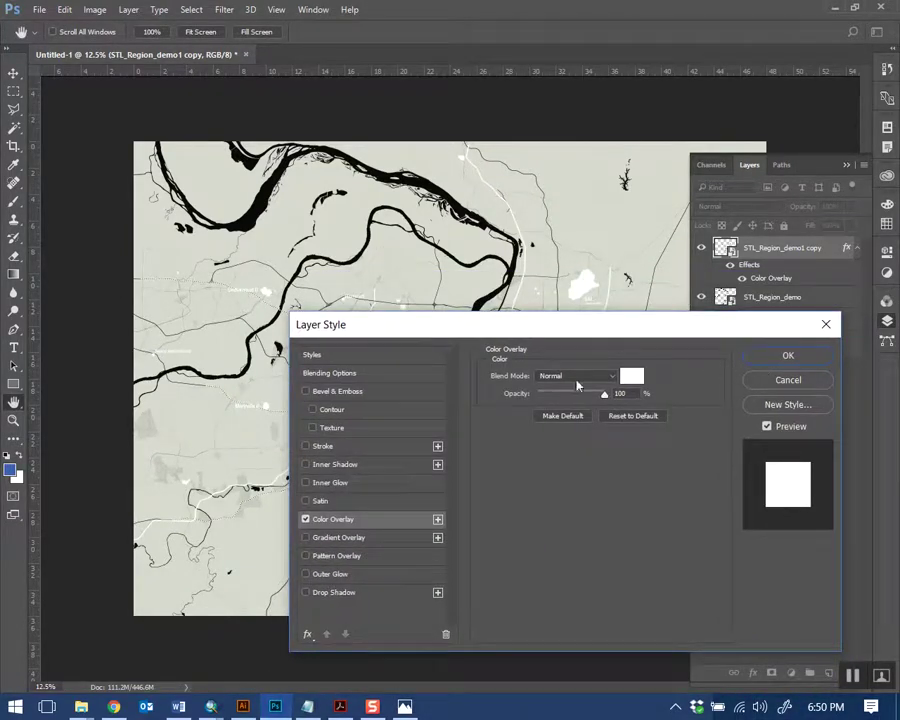
left_click(630, 378)
left_click(482, 589)
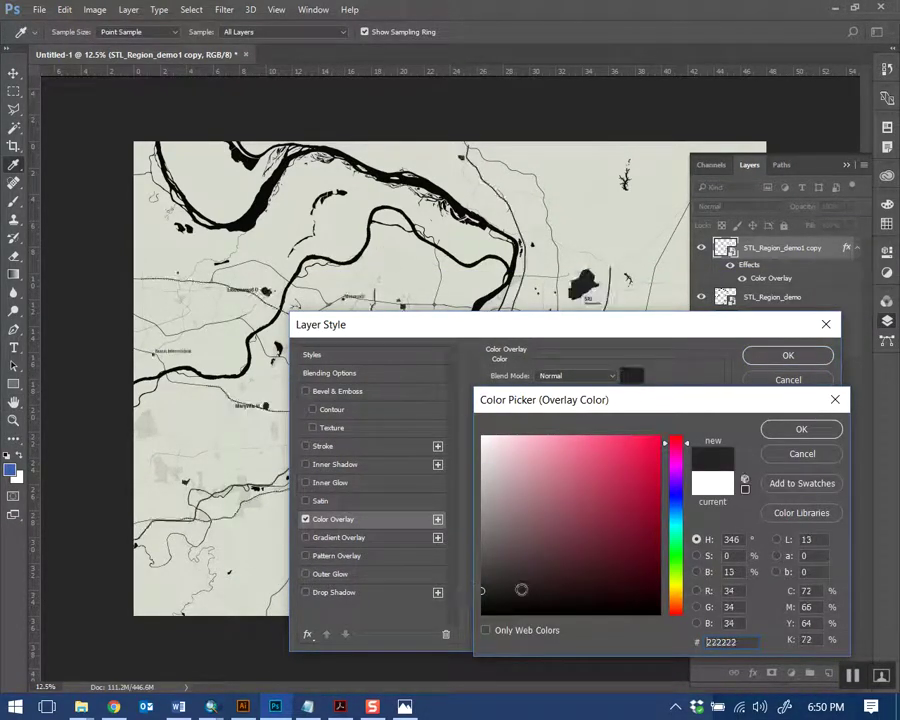
left_click(782, 428)
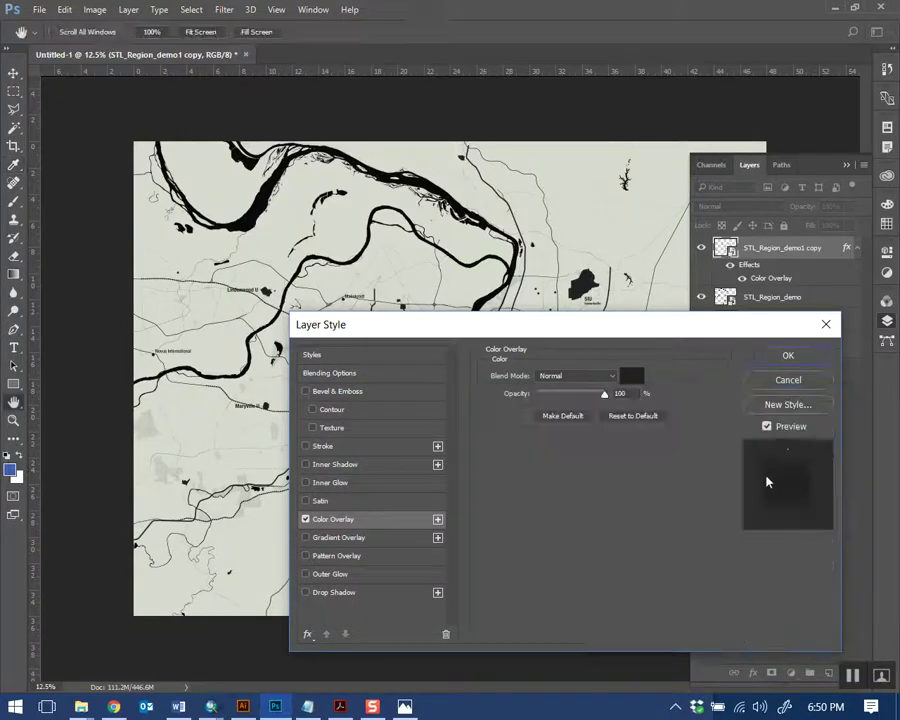
left_click(788, 355)
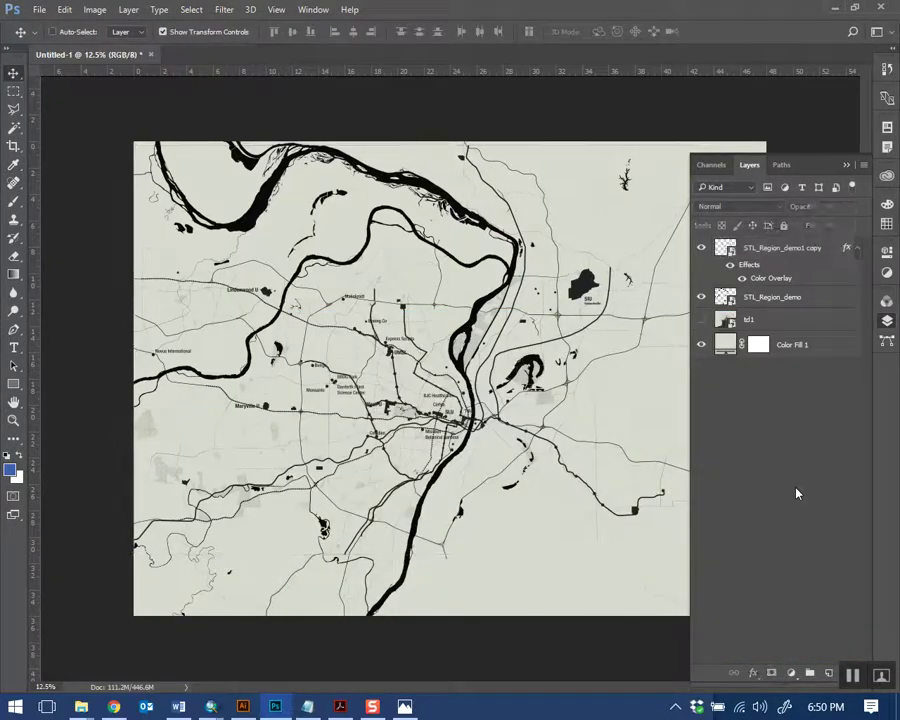
Try the Difference blend mode on the STL_Region_demo layer, then set it back to Normal
left_click(701, 297)
left_click(701, 297)
left_click(776, 298)
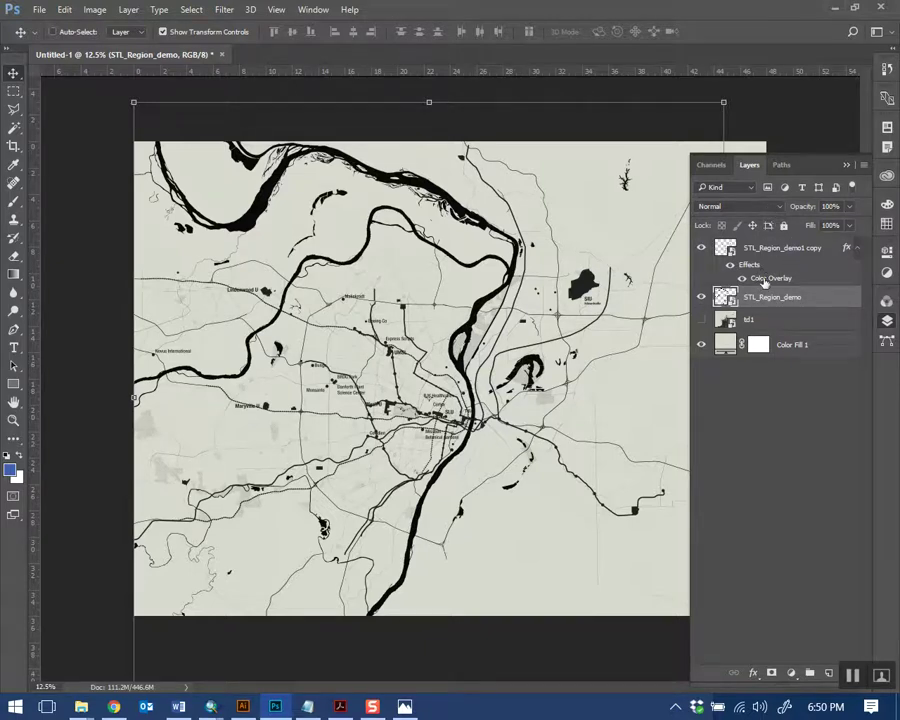
left_click(774, 207)
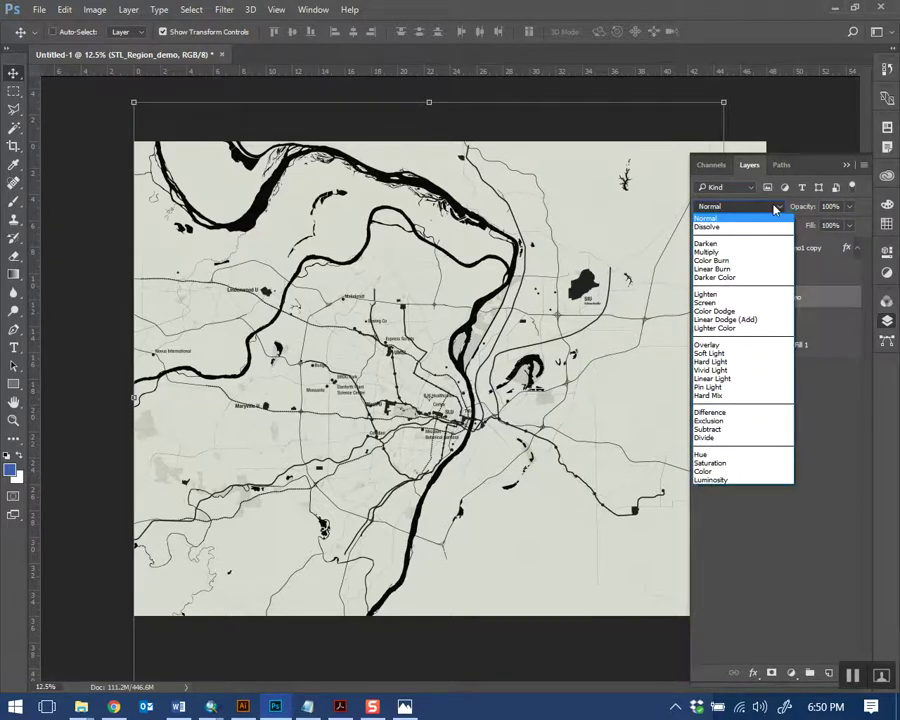
left_click(733, 413)
left_click(768, 187)
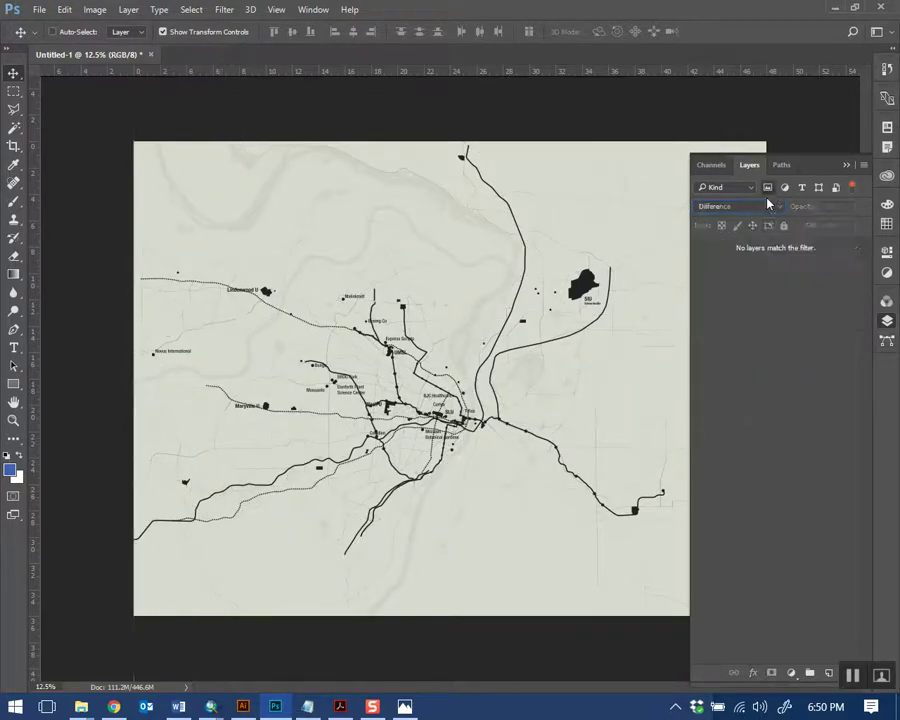
left_click(768, 187)
left_click(770, 297)
left_click(740, 206)
left_click(735, 213)
Add a white #ffffff Color Overlay to the STL_Region_demo base map layer
right_click(801, 296)
left_click(468, 115)
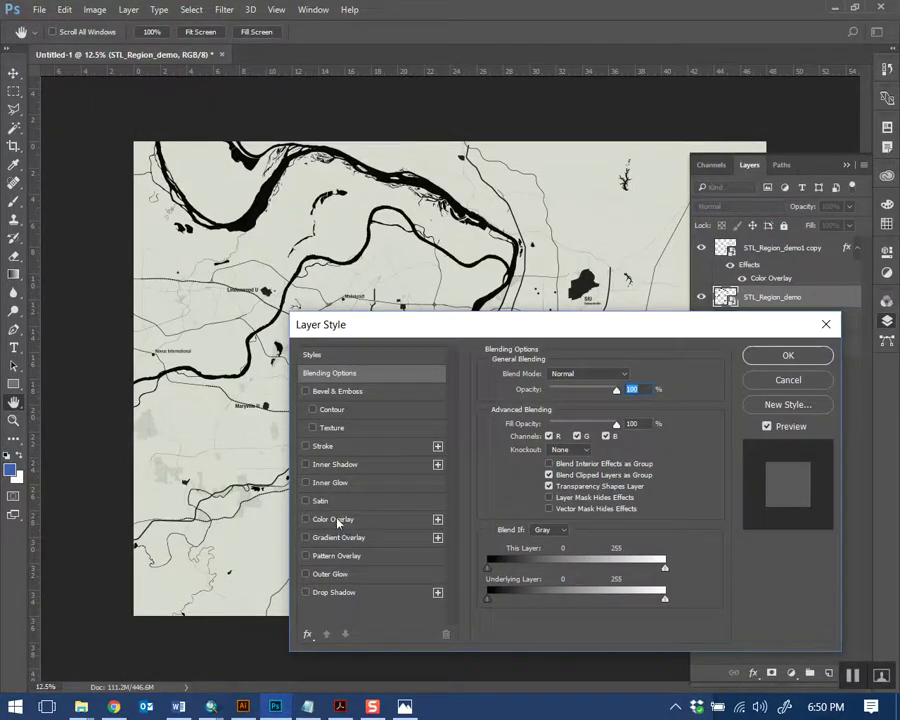
left_click(338, 520)
left_click(628, 380)
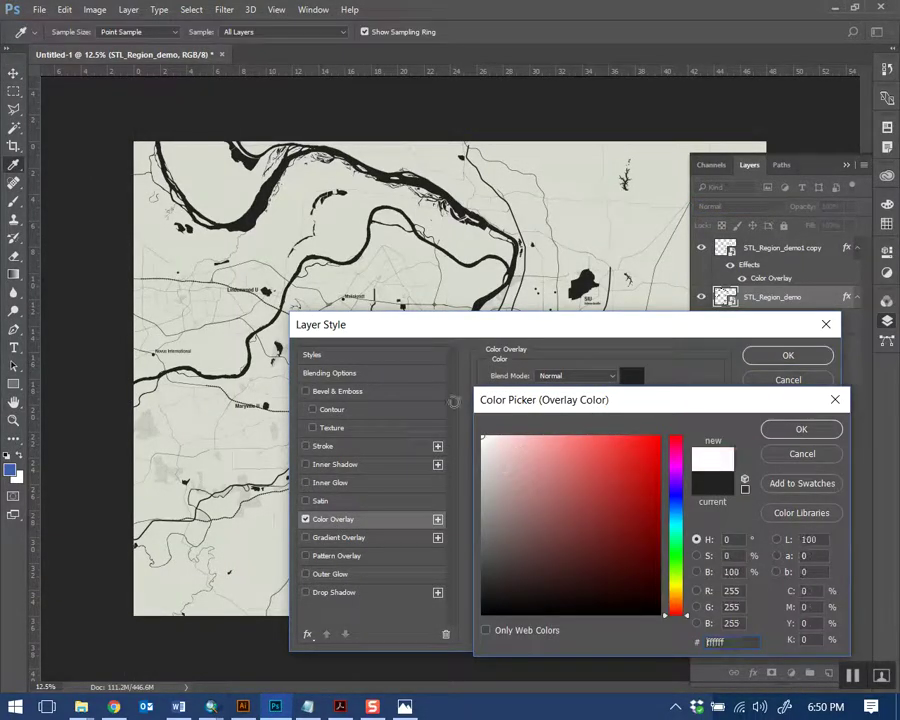
left_click(482, 436)
left_click(800, 426)
left_click(789, 356)
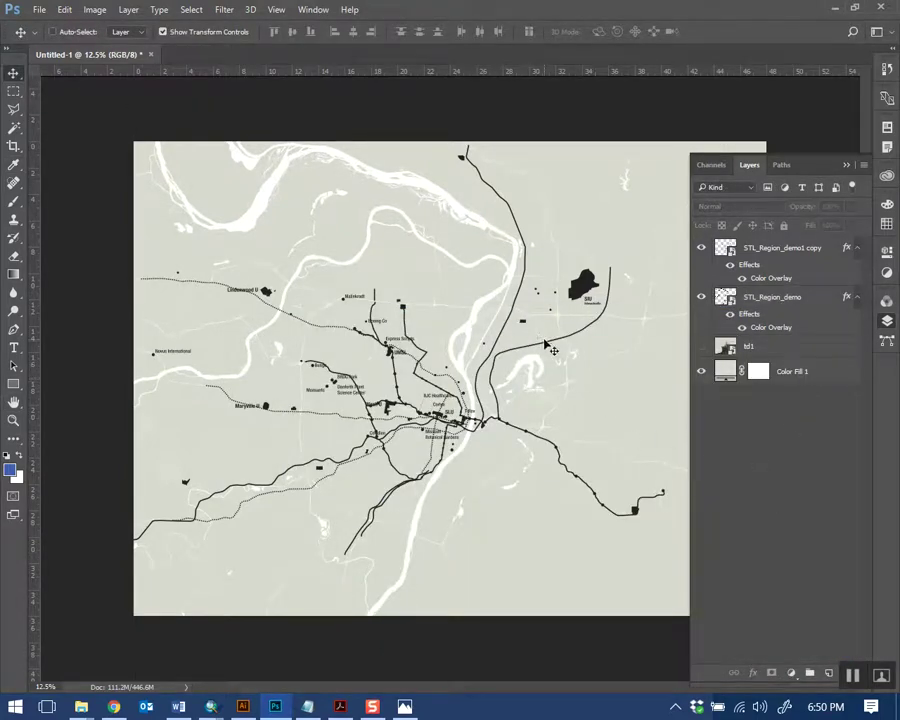
Toggle the td1 reference image's visibility repeatedly to compare it with the map layers, leaving it hidden
key("ctrl+minus")
left_click(701, 347)
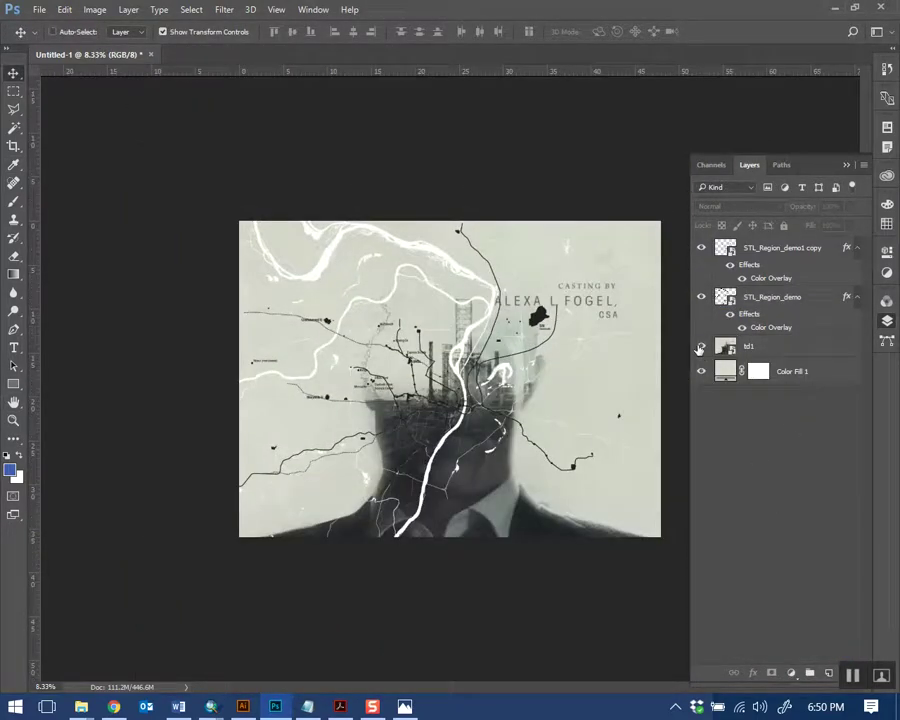
left_click(701, 347)
left_click(701, 347)
left_click(702, 347)
left_click(702, 347)
left_click(702, 347)
left_click(702, 347)
left_click(702, 347)
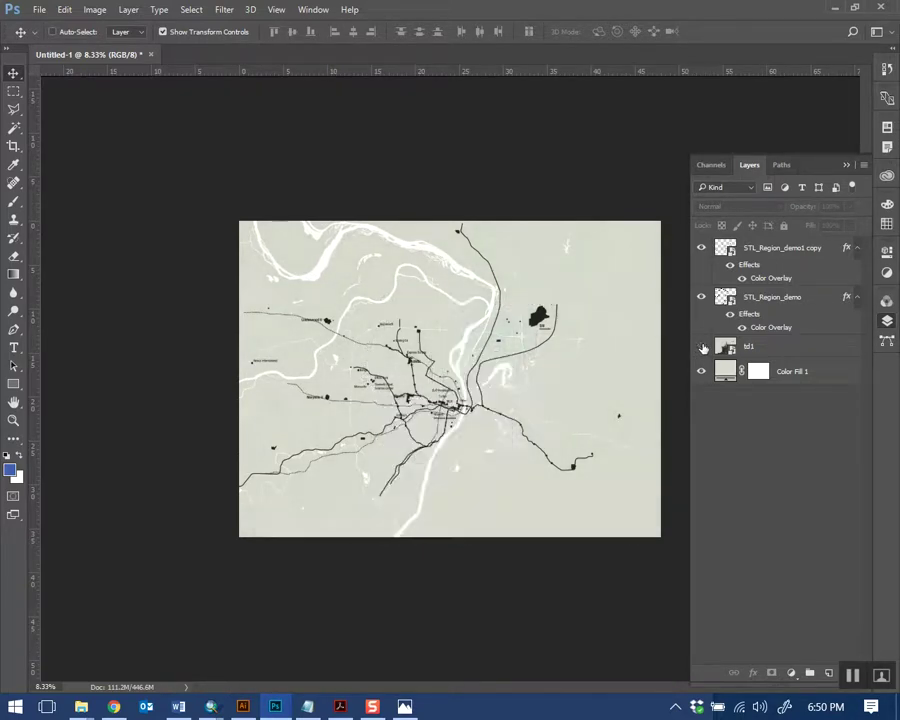
Hide the STL_Region_demo layer's effects, and switch the transit copy layer's effects off and on
left_click(729, 316)
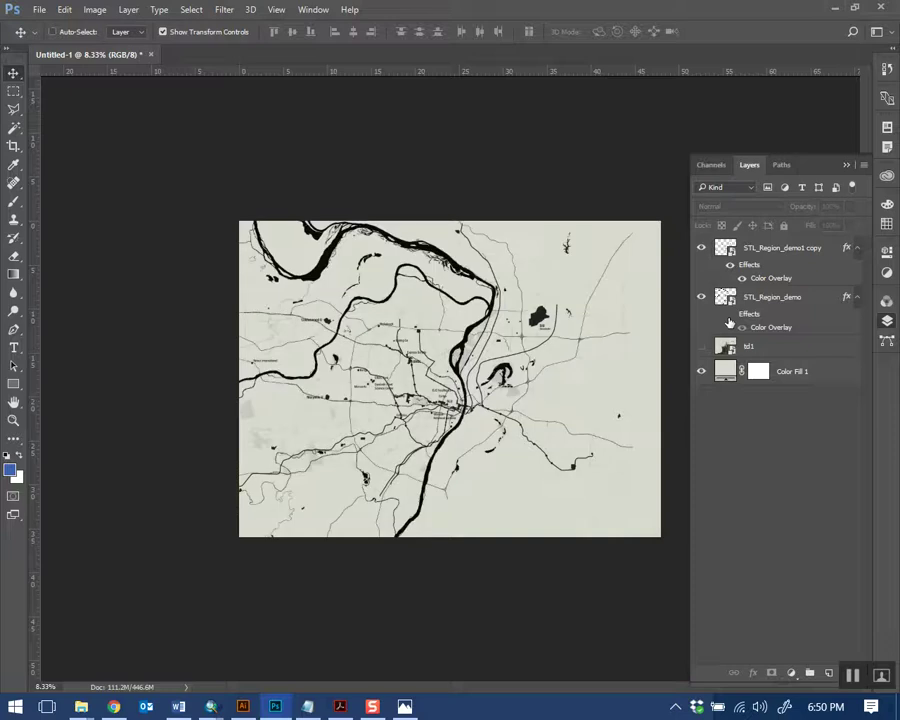
left_click(729, 264)
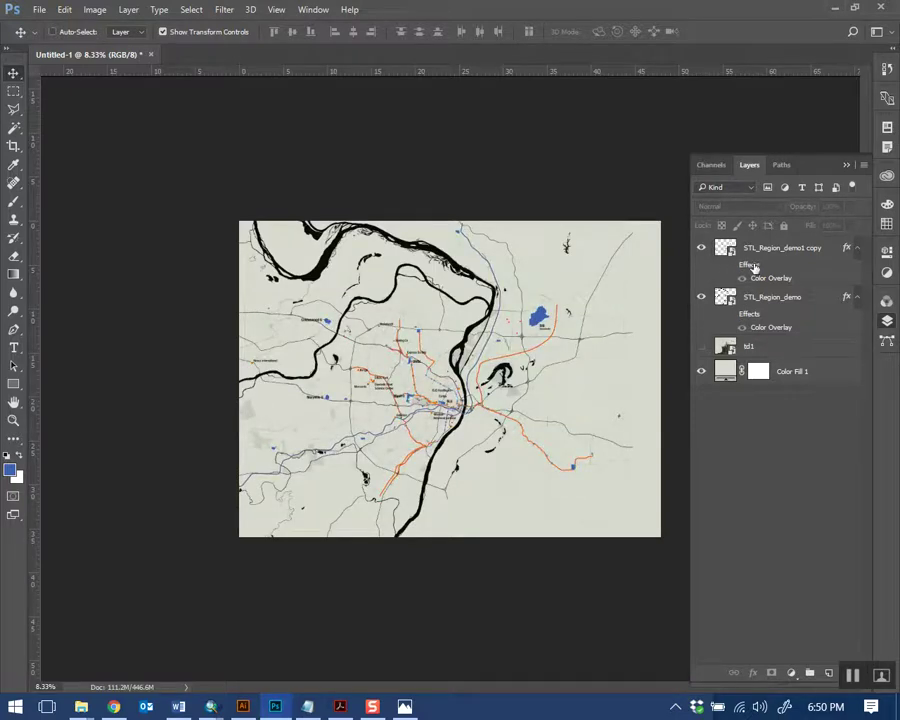
left_click(729, 264)
Set the Color Overlay of the STL_Region_demo1 copy layer to off-white #f6f6f6
double_click(770, 278)
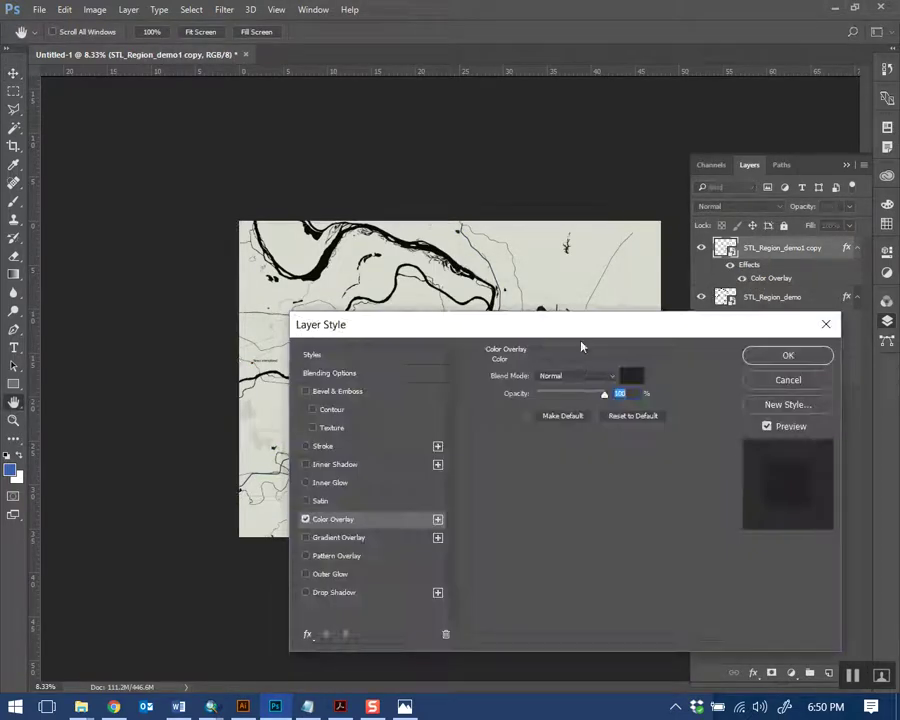
left_click(631, 375)
left_click(482, 436)
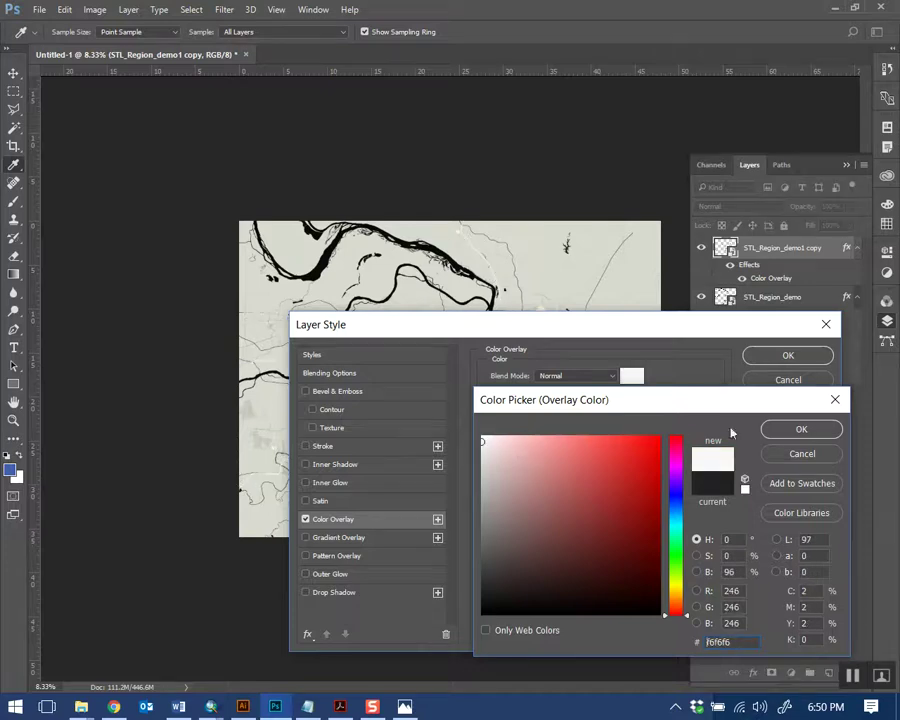
left_click(798, 426)
left_click(800, 354)
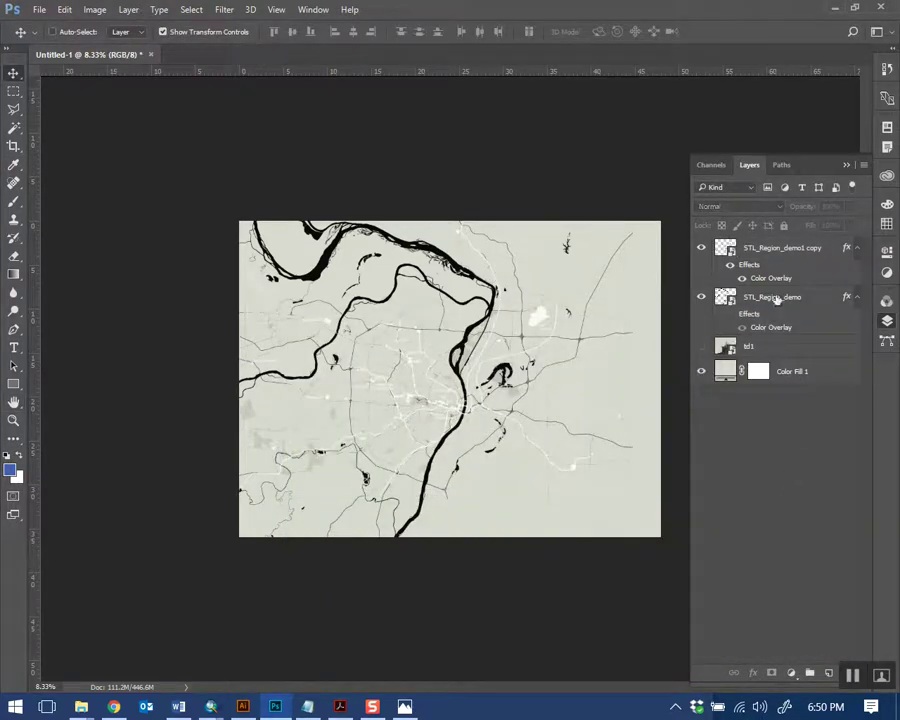
Hide both map layers to examine the td1 reference image up close, then hide it and show the maps
left_click(771, 252)
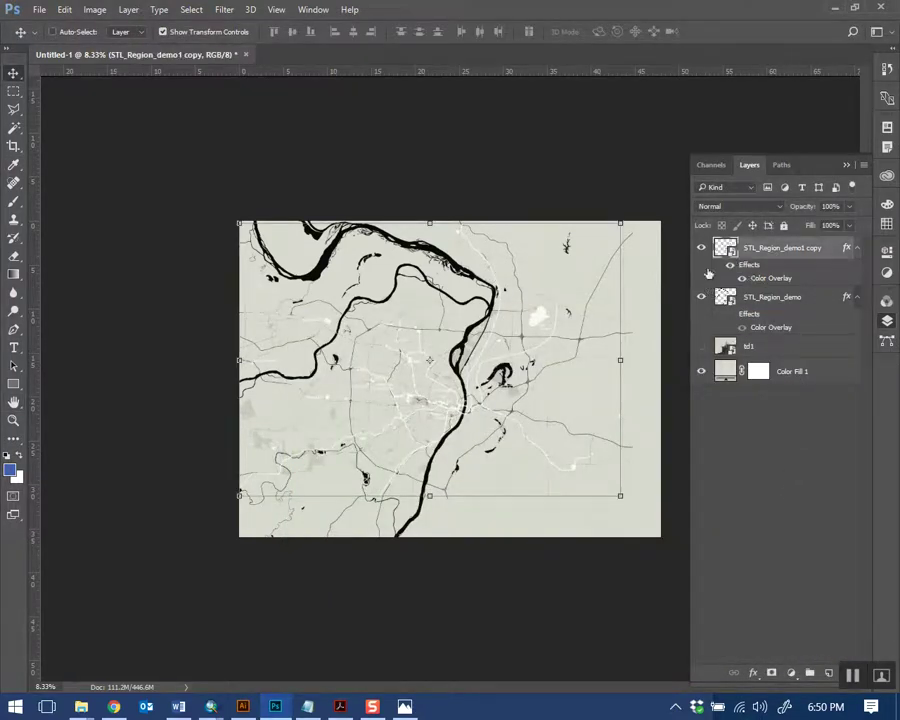
left_click_drag(701, 247, 701, 297)
left_click(701, 347)
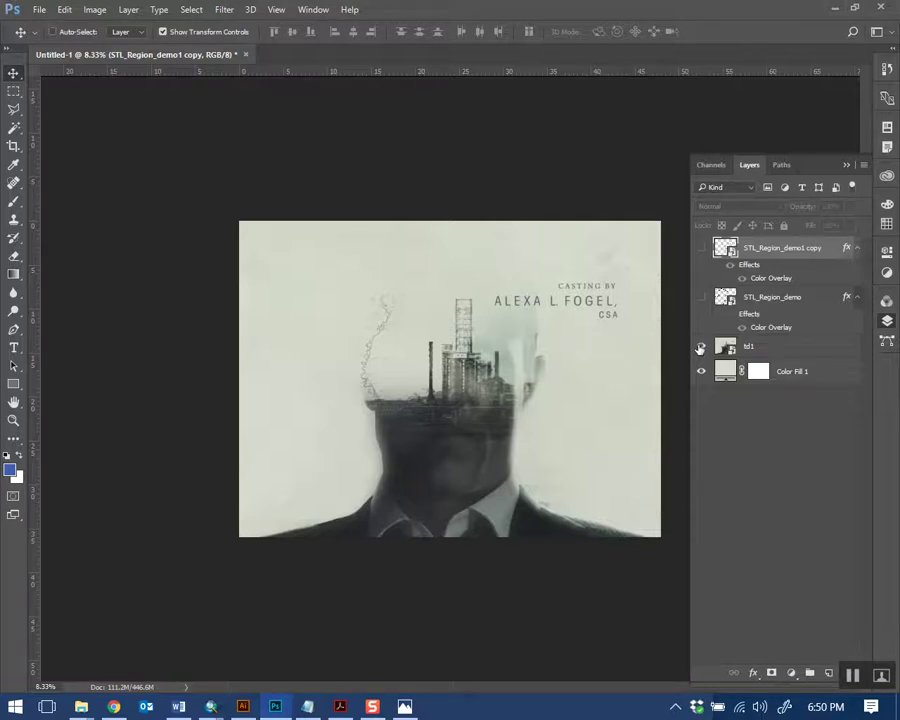
left_click(742, 434)
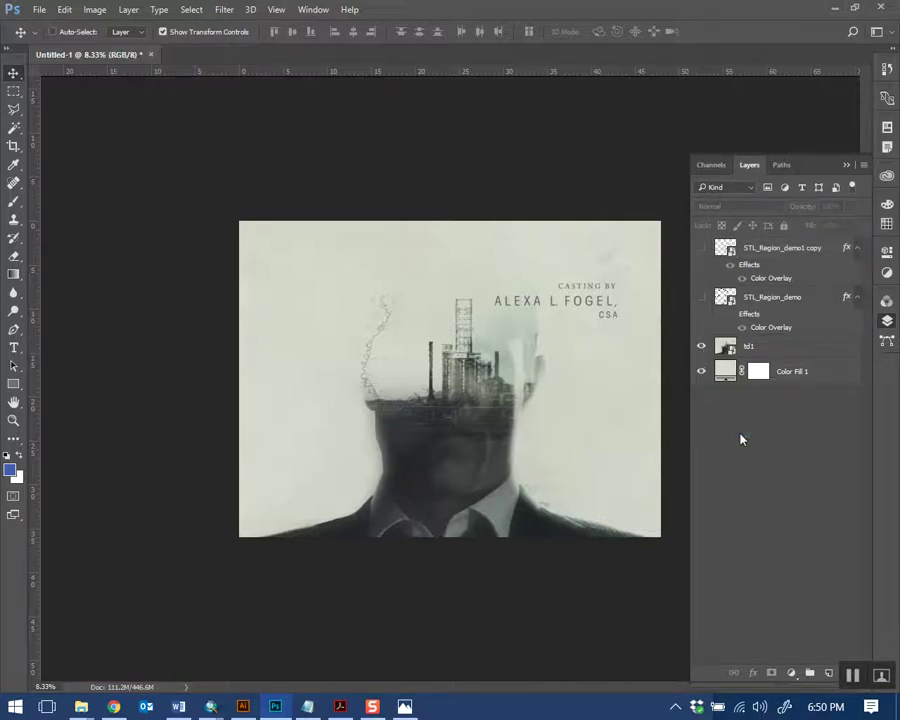
key("ctrl+plus")
key("ctrl+plus")
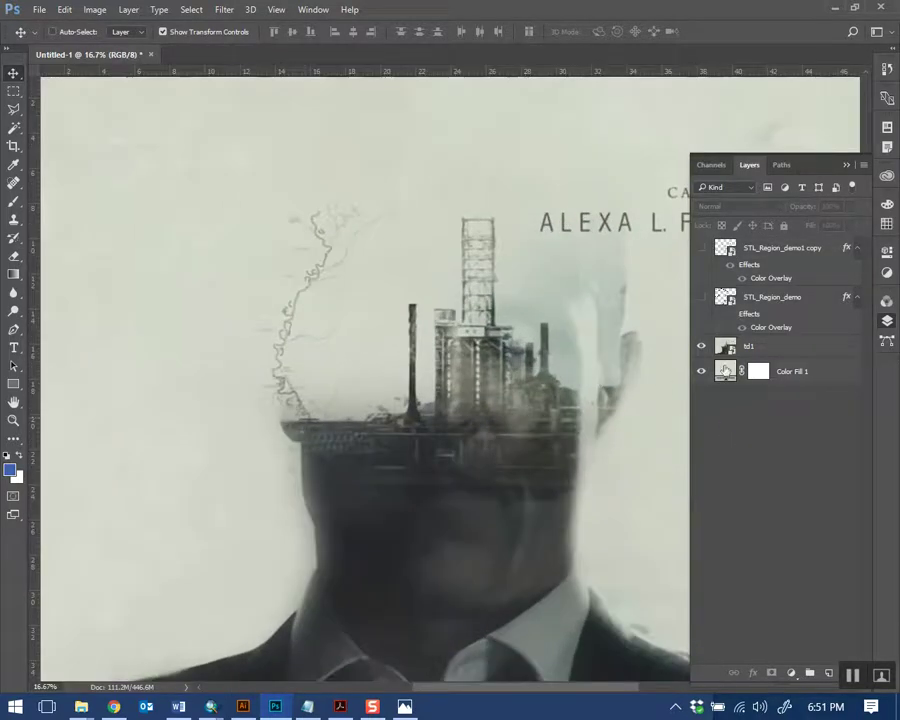
left_click(701, 346)
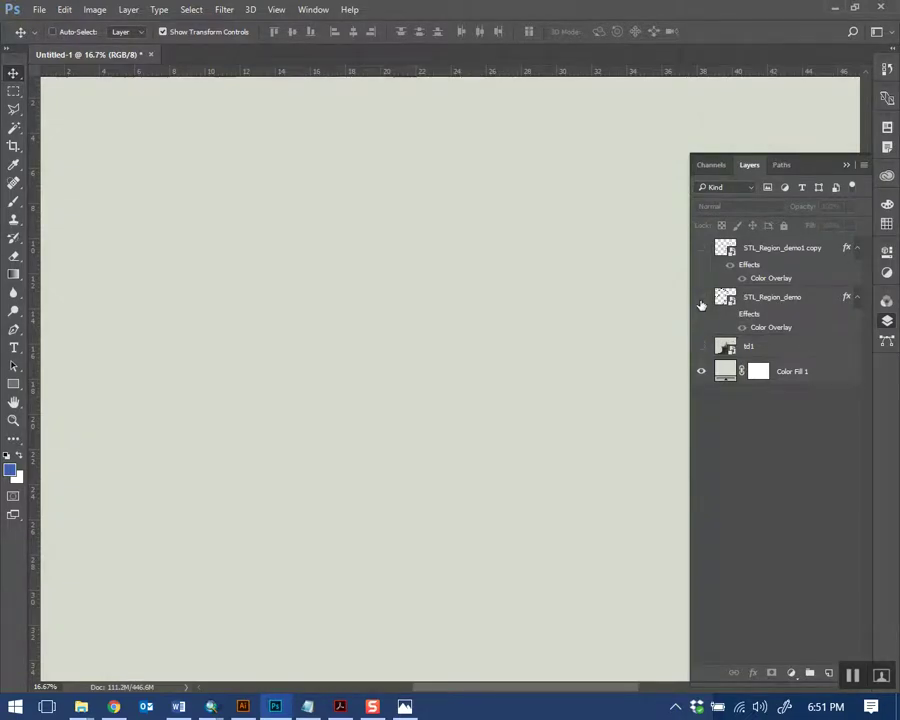
left_click(701, 297)
left_click(701, 247)
Try an Outer Glow on the STL_Region_demo1 copy layer, toggle its Color Overlay off and on, and remove the glow
left_click(792, 250)
left_click_drag(399, 318, 320, 265)
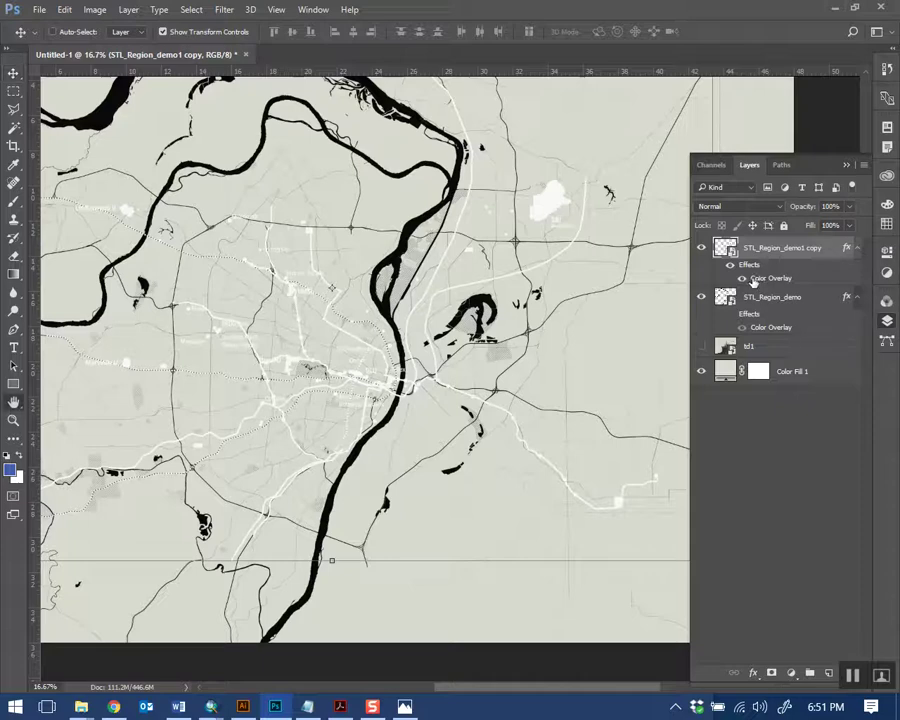
double_click(760, 279)
left_click_drag(472, 334, 510, 286)
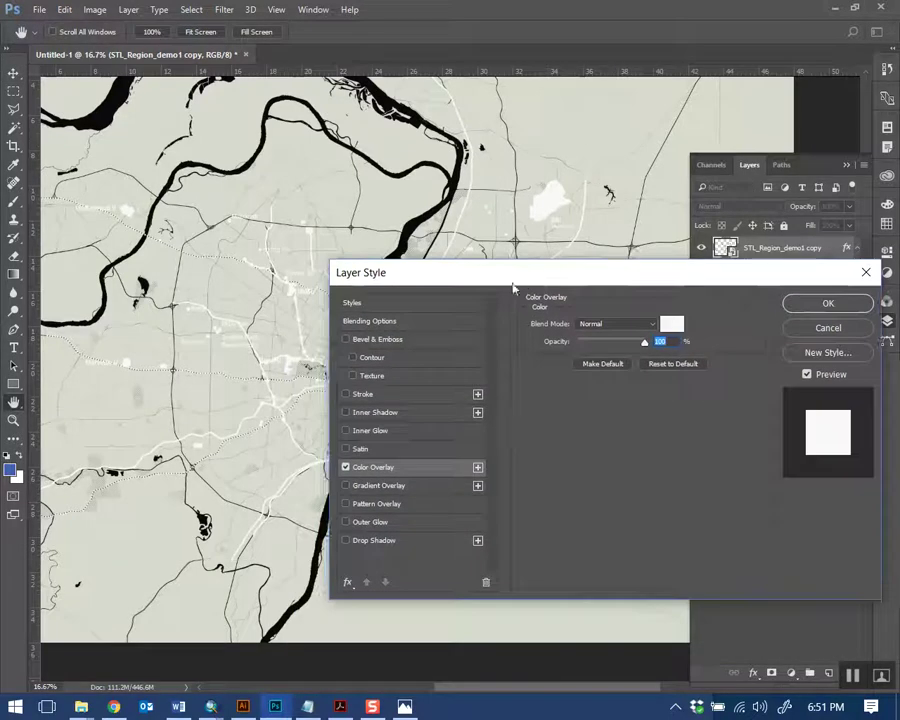
left_click(347, 523)
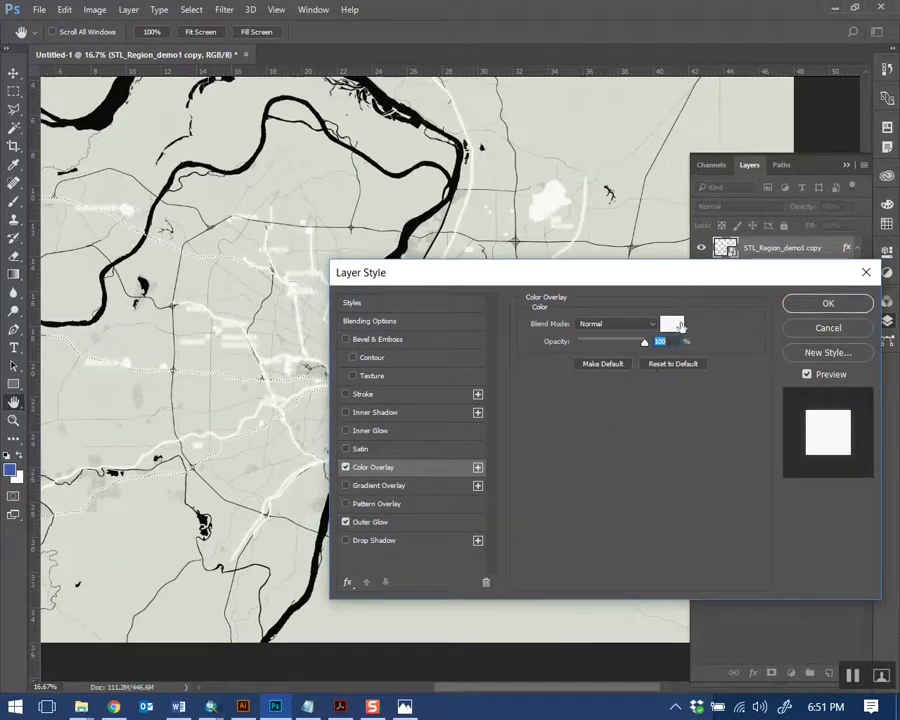
left_click_drag(680, 273, 735, 272)
left_click(398, 461)
left_click(398, 461)
left_click(400, 515)
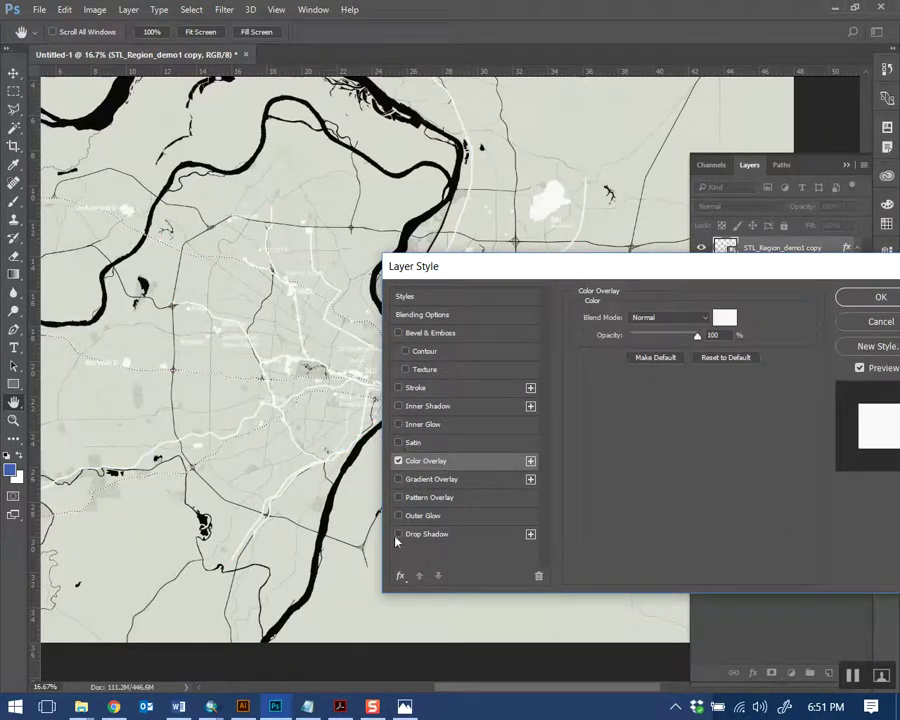
Apply a Drop Shadow to the STL_Region_demo1 copy layer with Multiply blending, 68% opacity, 0 px distance and 29 px size
left_click(398, 534)
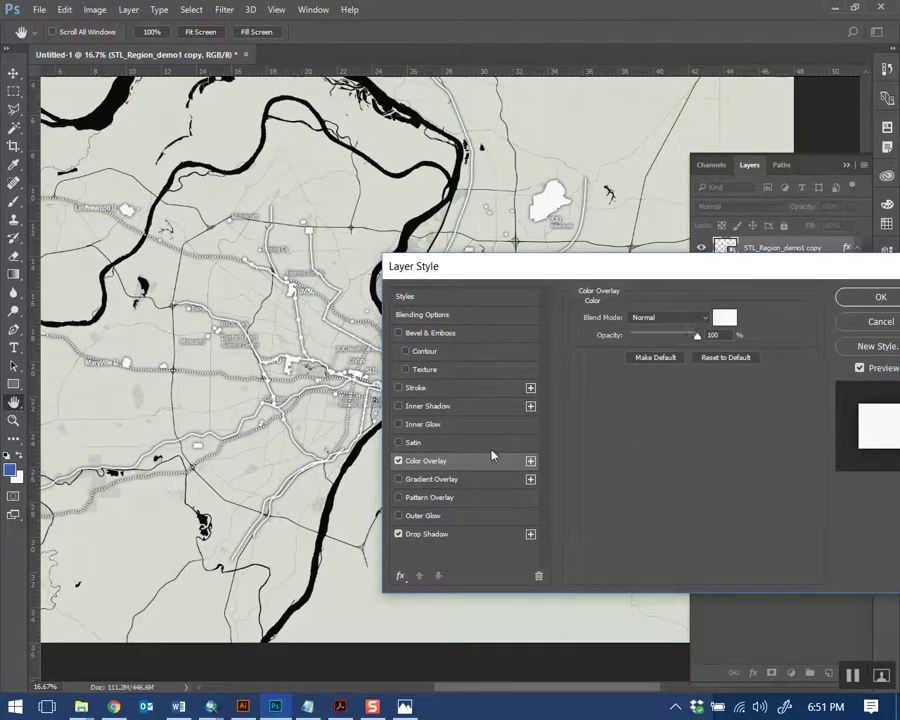
left_click(455, 537)
left_click_drag(825, 275, 744, 282)
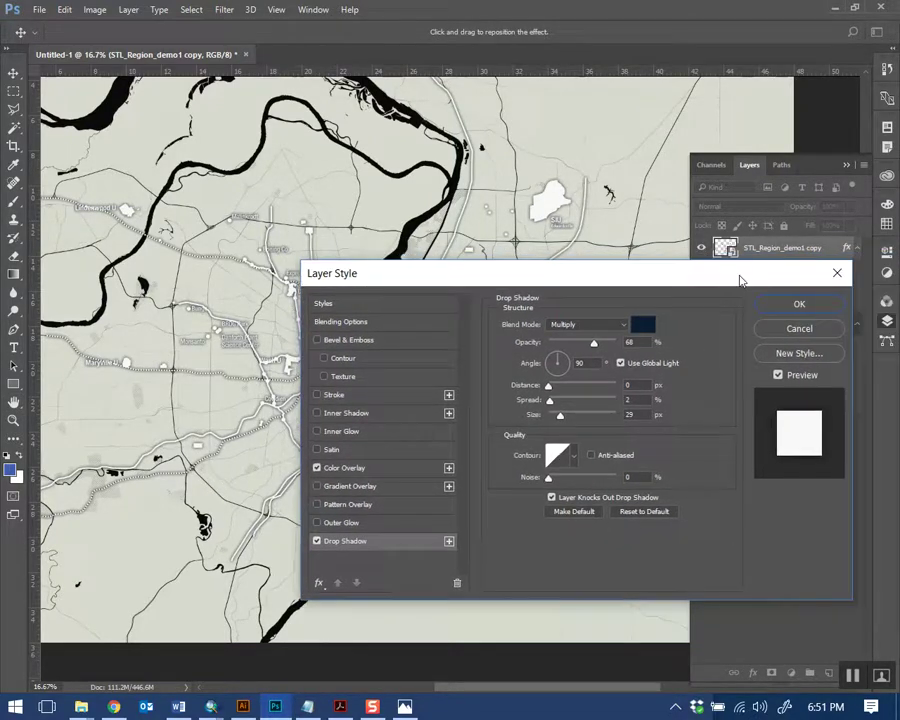
left_click(797, 305)
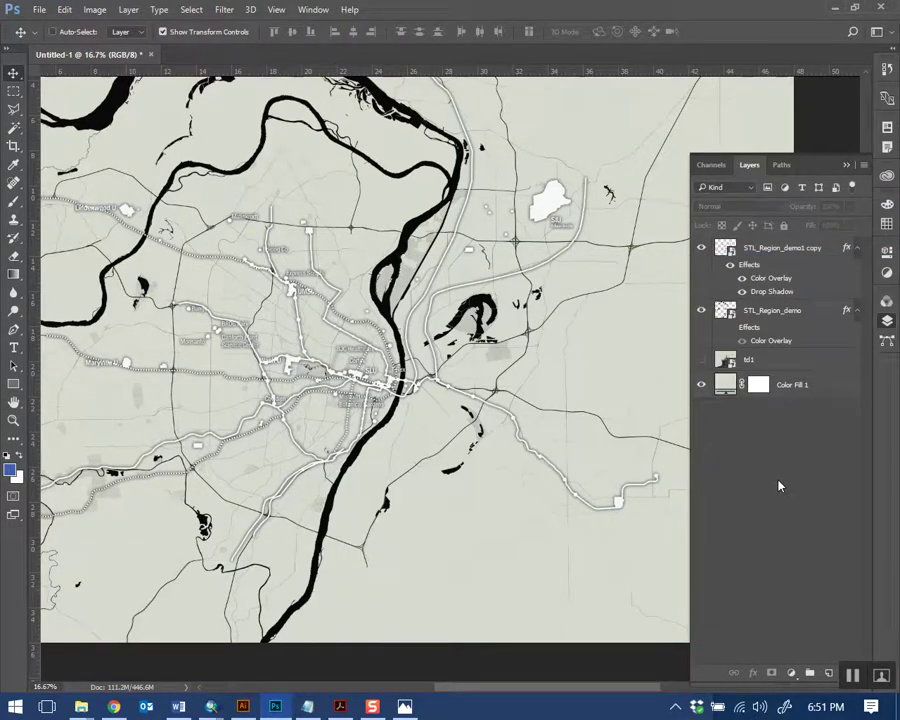
Show the td1 reference image beneath both map layers to compare it with the map, and hide it again
key("ctrl+minus")
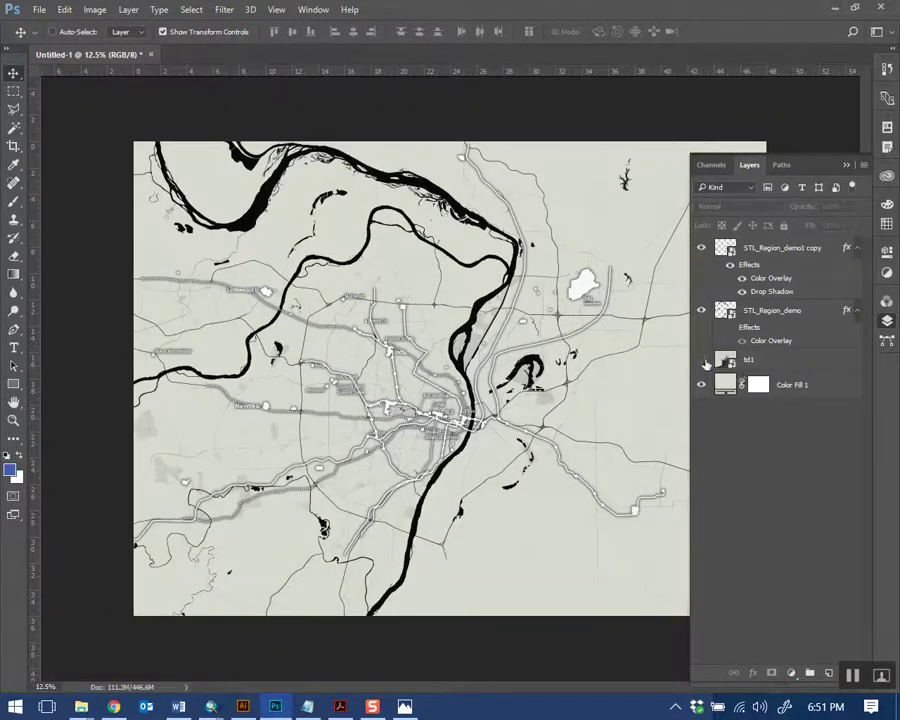
left_click(783, 258)
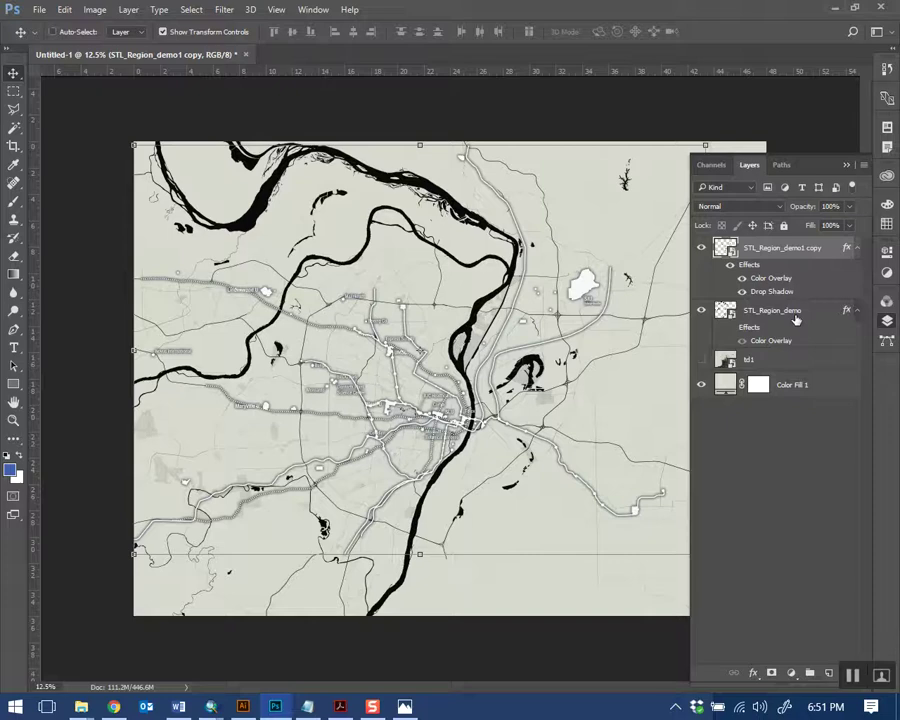
left_click(796, 318)
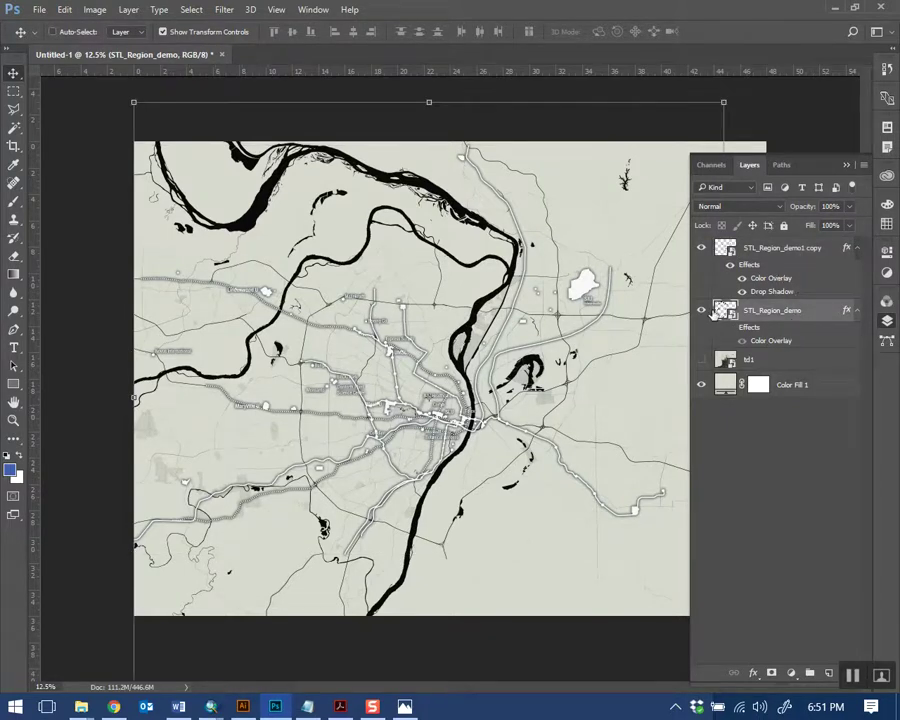
left_click(703, 360)
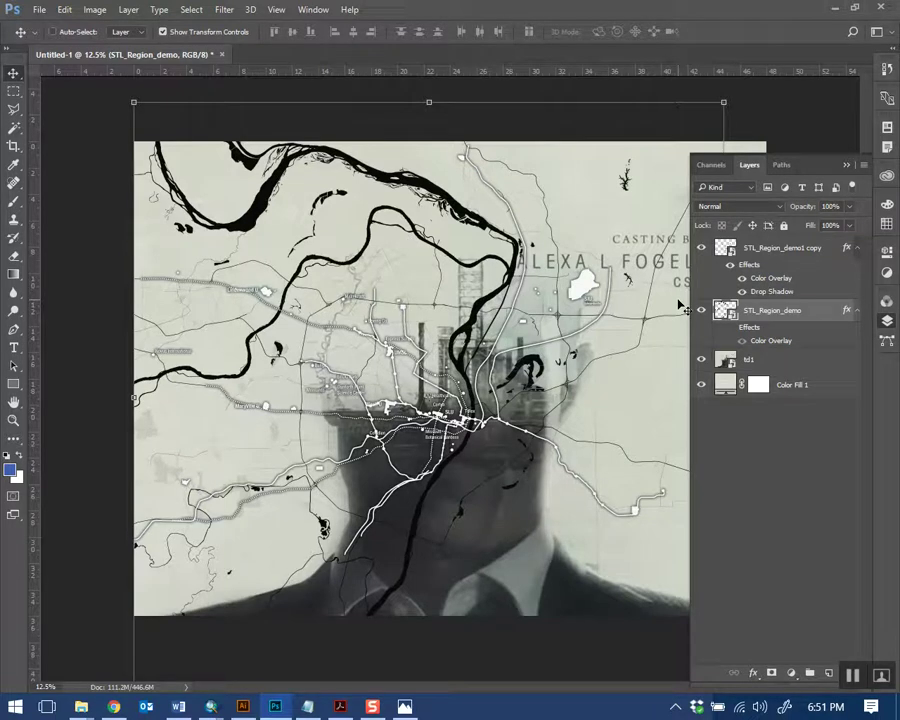
key("ctrl+minus")
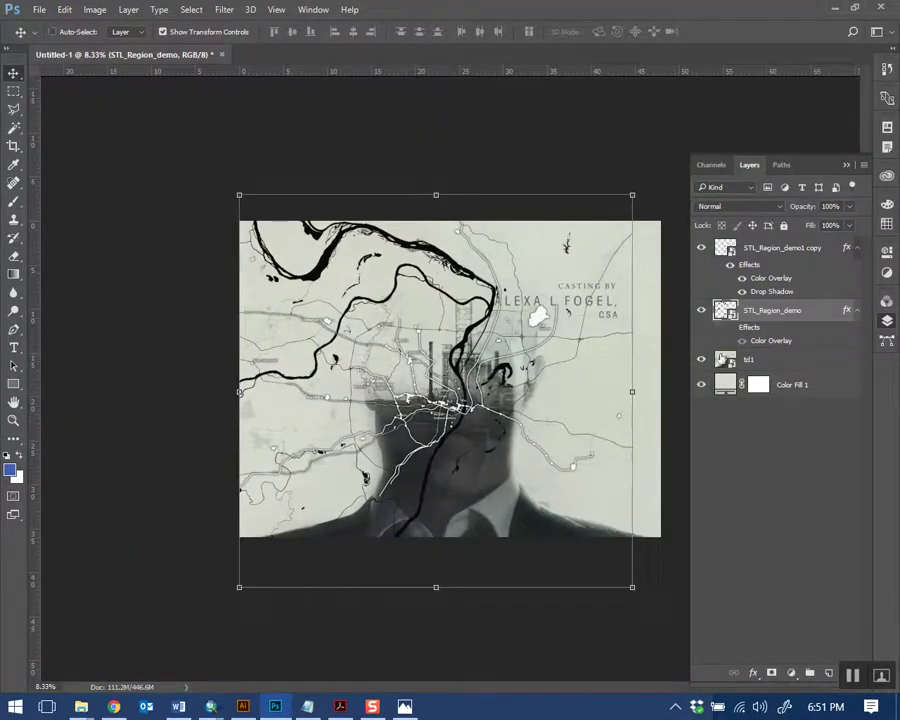
left_click(701, 360)
Add a paragraph text box on the map's east side reading "ST. Louis Metrolink" in DINPro Light at 100 pt
left_click(806, 267)
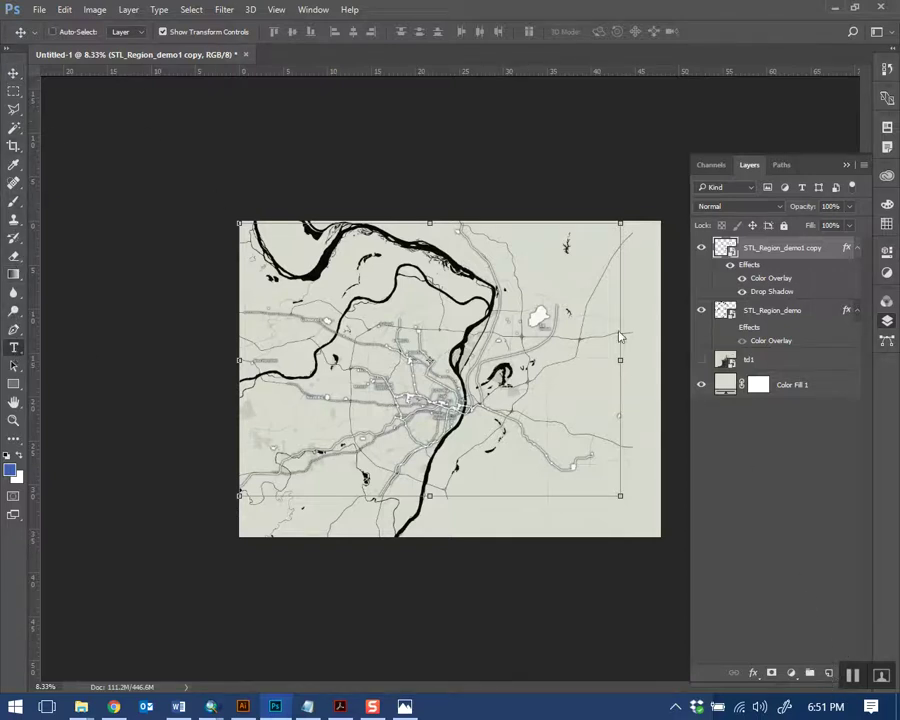
left_click(14, 347)
left_click_drag(531, 360, 654, 400)
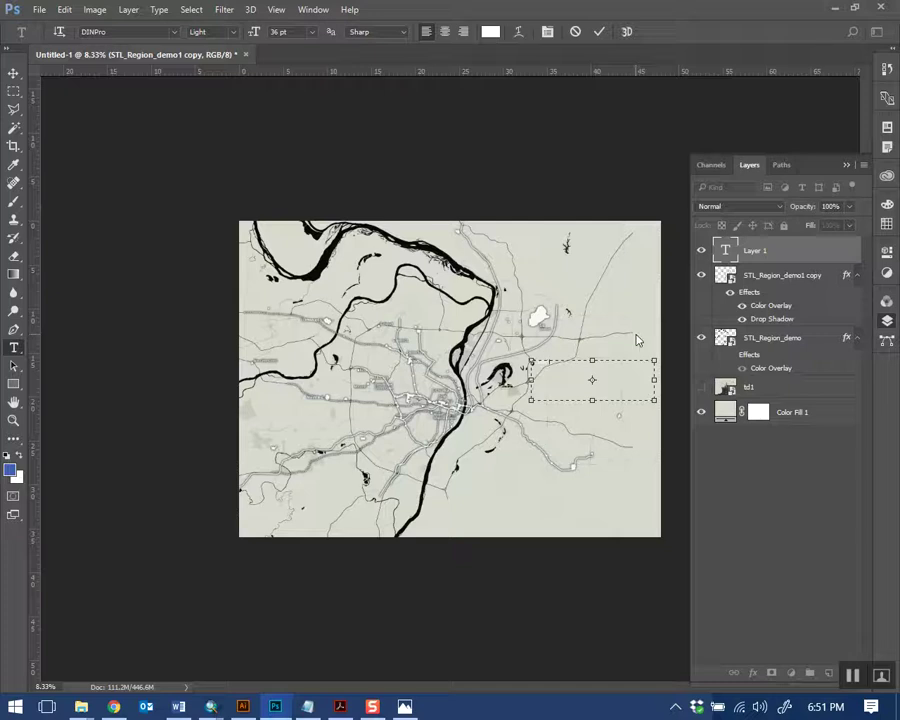
key("ctrl+v")
left_click(312, 31)
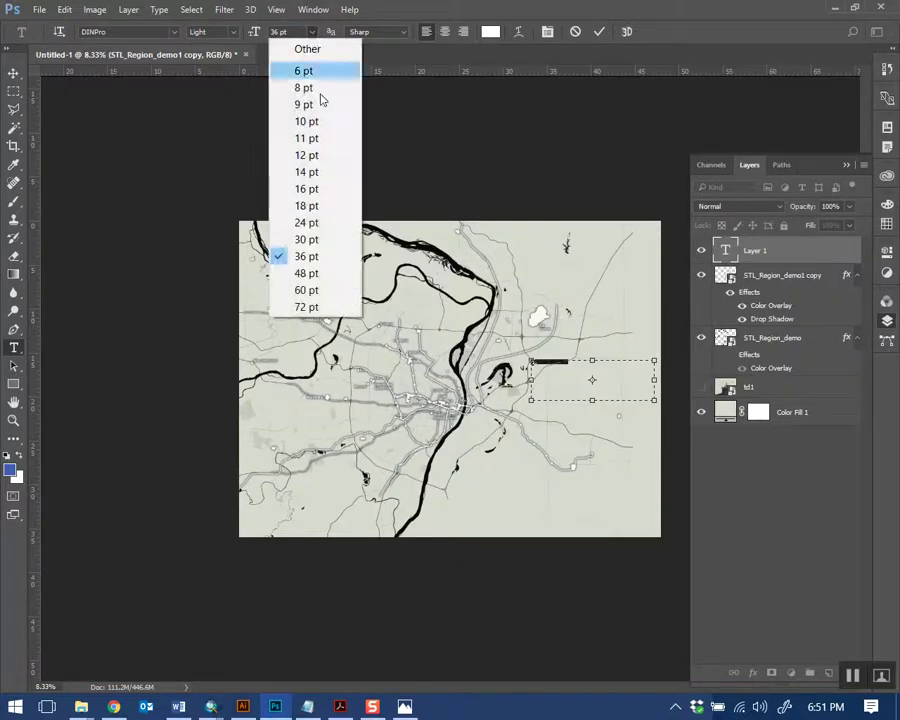
left_click(302, 304)
type("100")
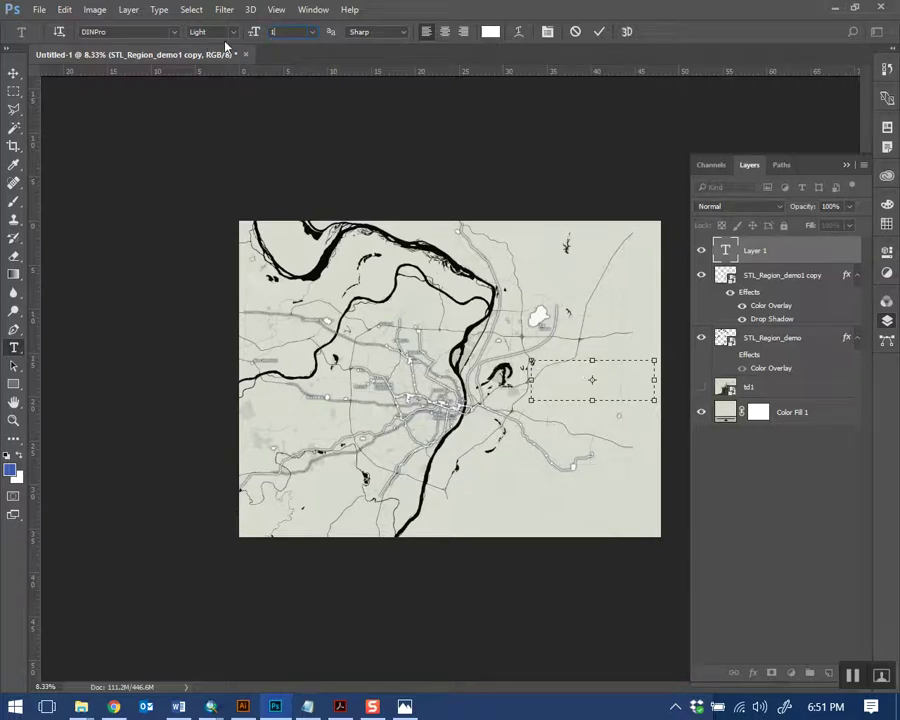
Change the colour of all the title text to black and commit it
left_click(580, 368)
mouse_move(591, 378)
left_mouse_down()
mouse_move(526, 362)
mouse_move(585, 385)
left_mouse_up()
key("ctrl+a")
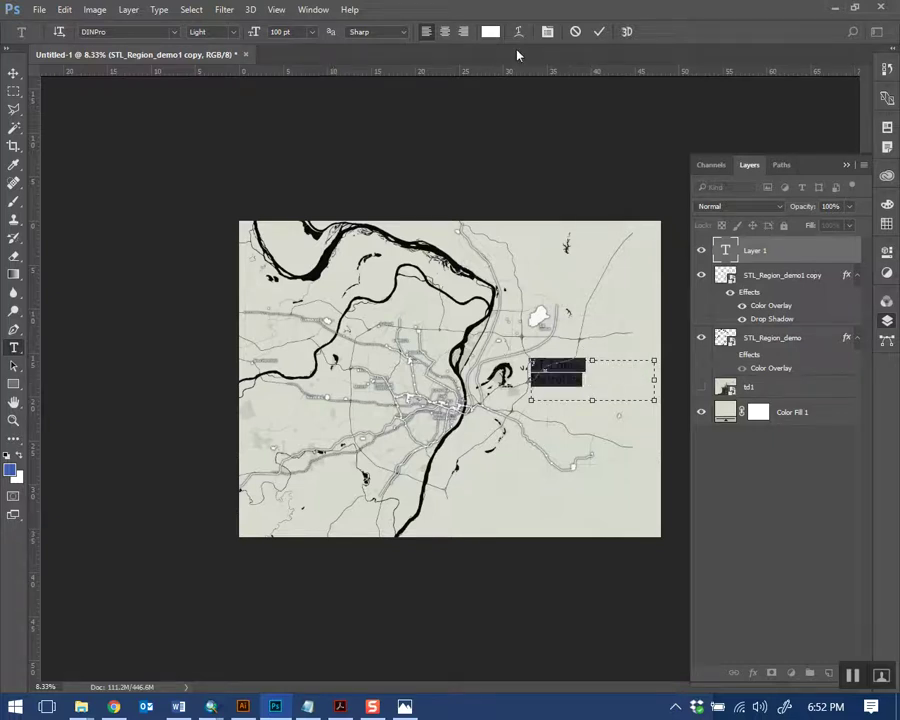
left_click(490, 31)
left_click(494, 574)
left_click(796, 426)
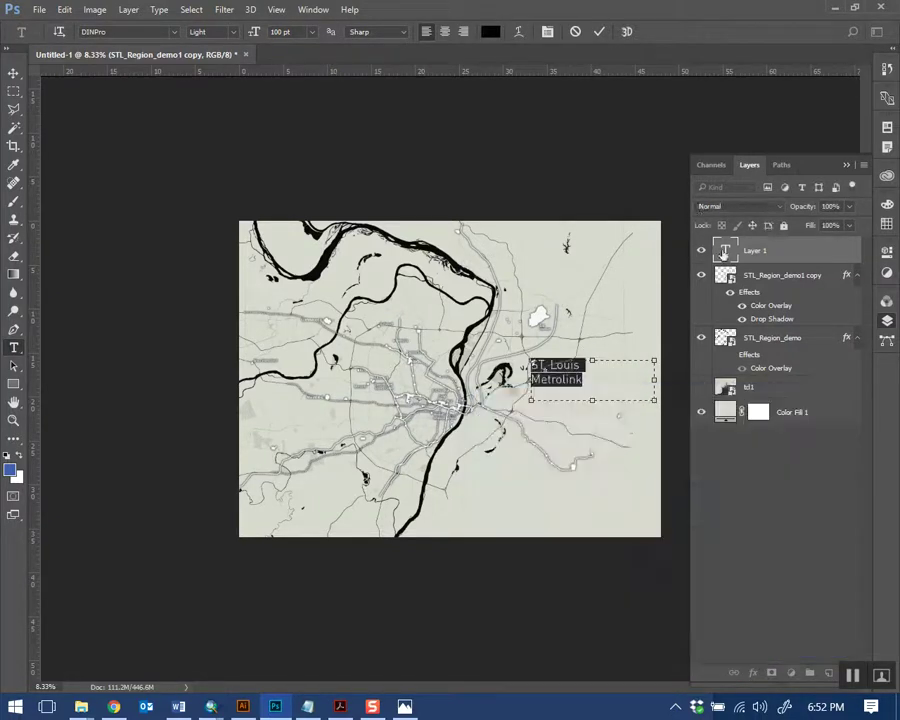
left_click(770, 502)
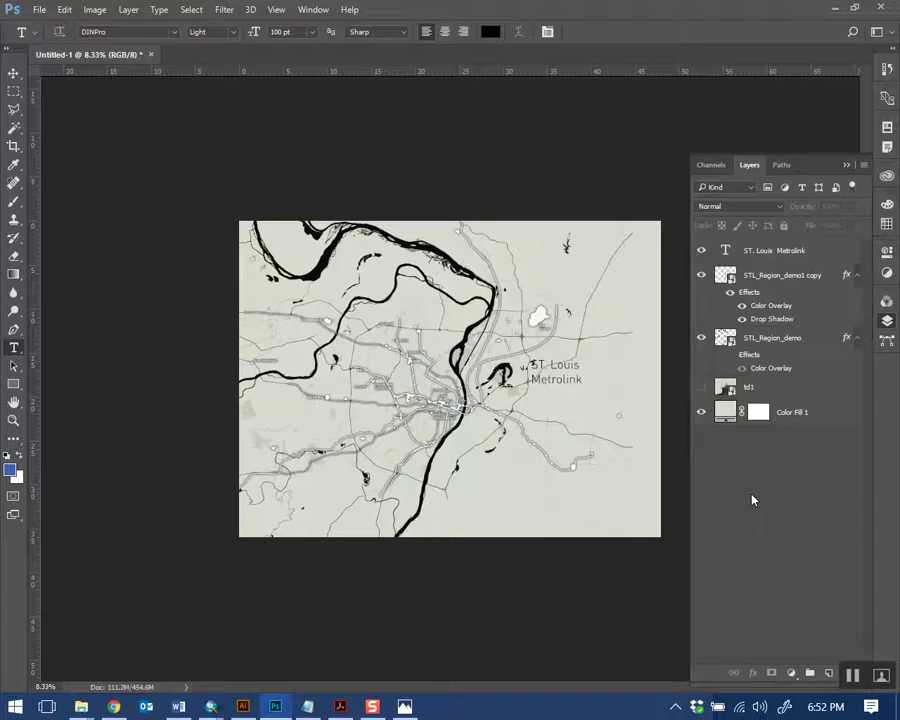
Correct the title's "ST." to "St." with a lowercase t
key("ctrl+plus")
left_click(582, 358)
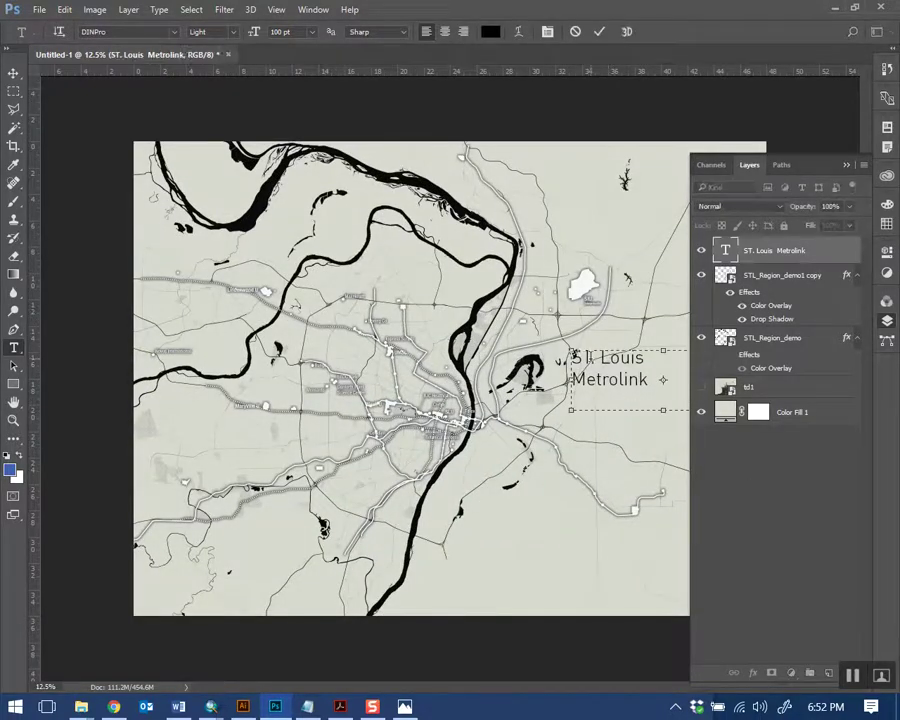
key("BackSpace")
type("t")
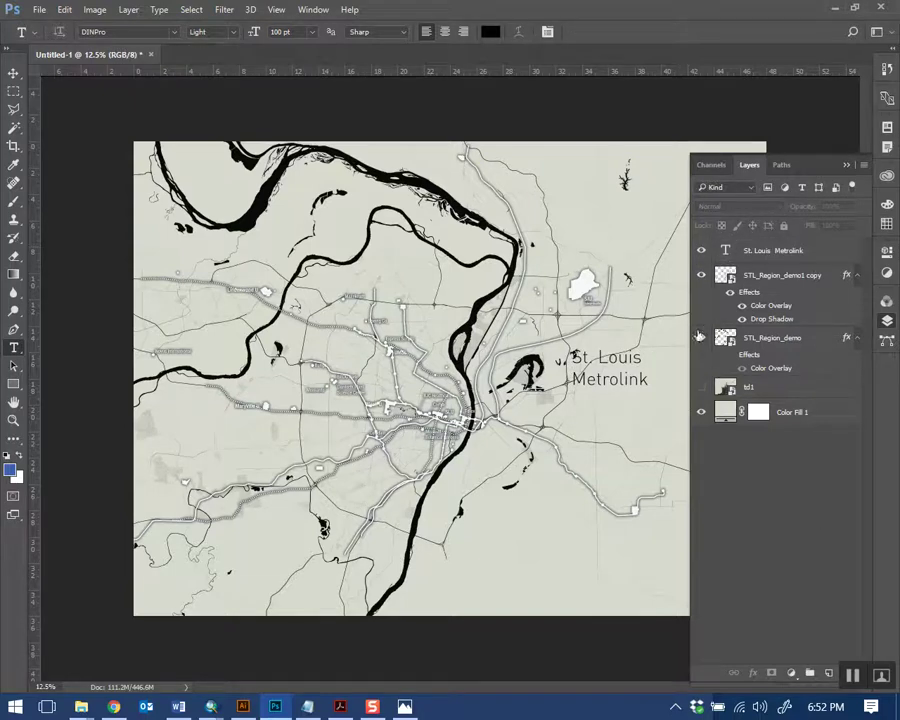
Examine the td1 image's credit lettering with the title and maps hidden, then hide it and show the title and STL_Region_demo
left_click_drag(701, 250, 699, 386)
left_click(701, 387)
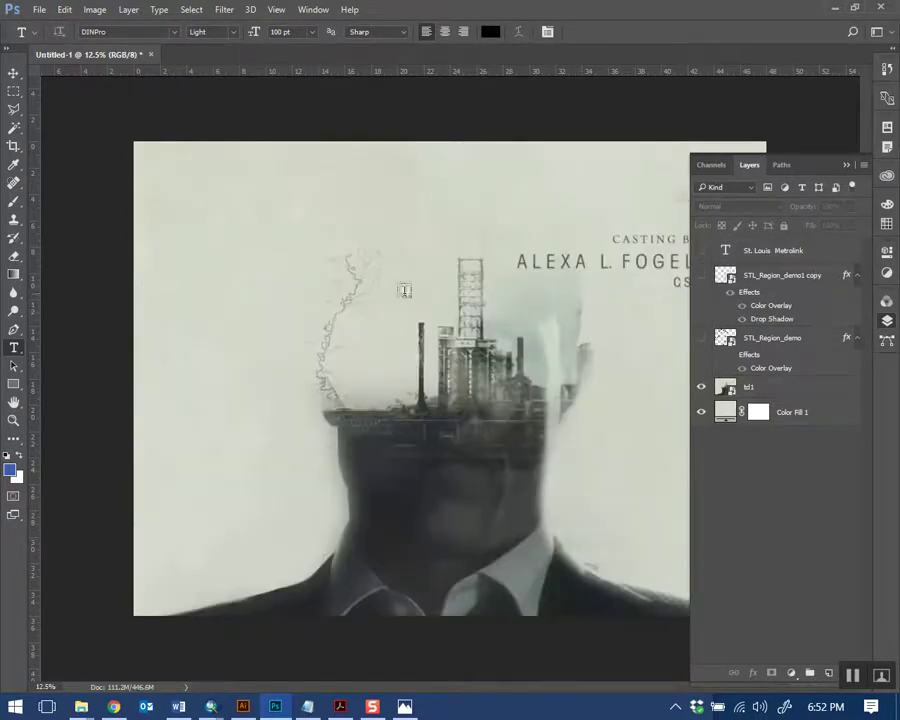
key("ctrl+plus")
left_click_drag(426, 266, 251, 277)
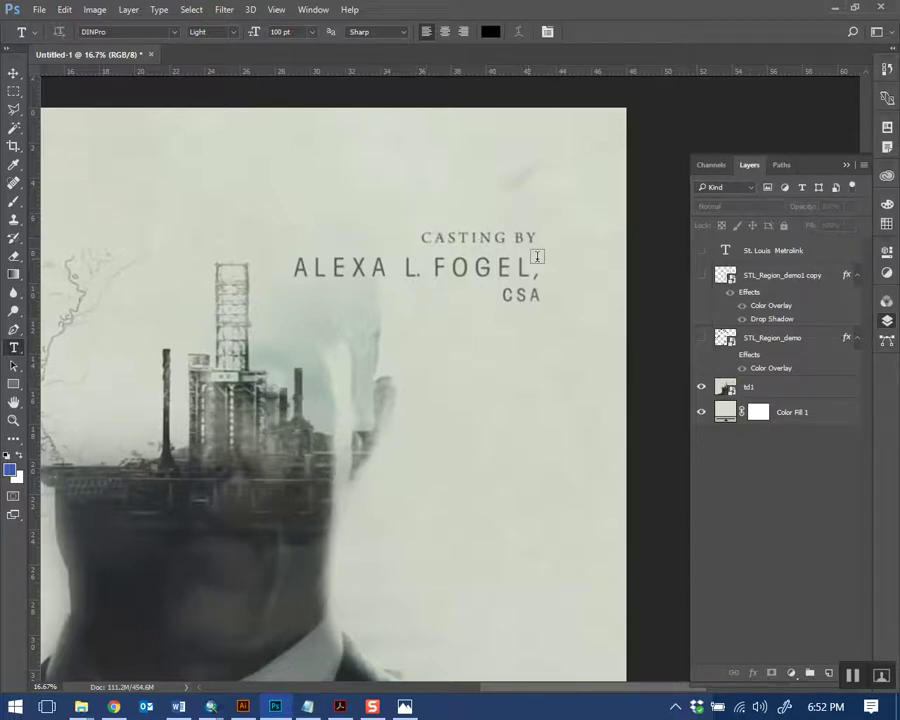
left_click(14, 75)
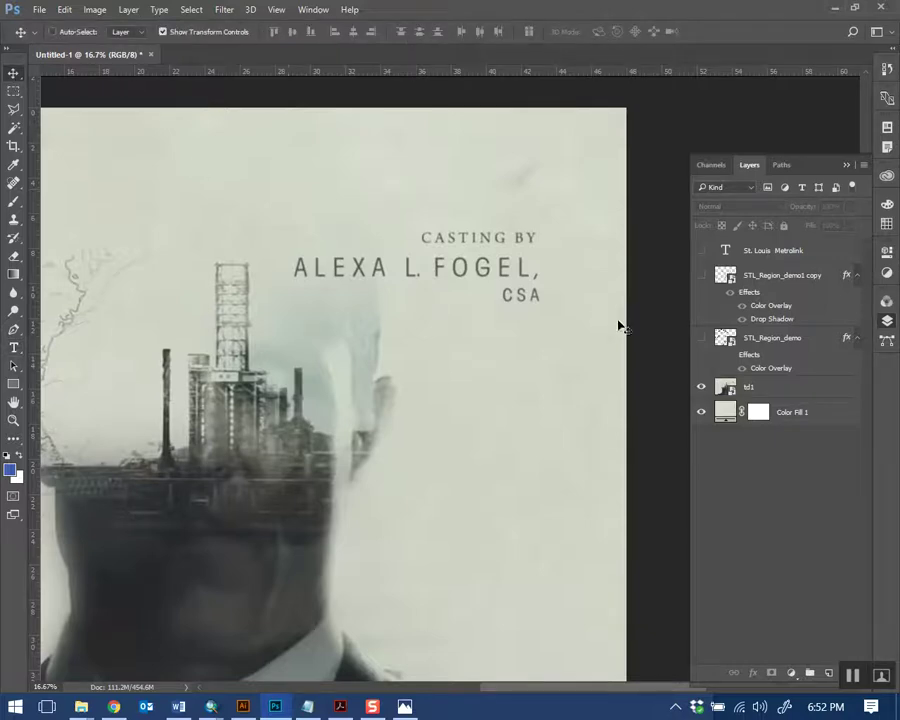
left_click(702, 387)
left_click(701, 339)
left_click(701, 250)
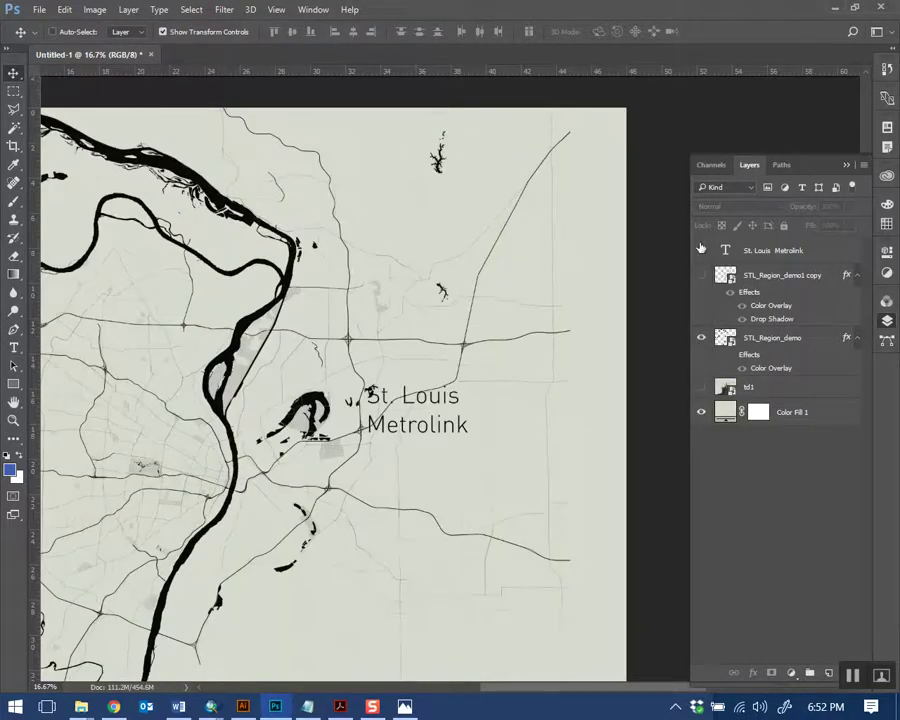
Set the title's first line in Book Antiqua and retype it in capitals as "ST. LOUIS"
left_click(772, 250)
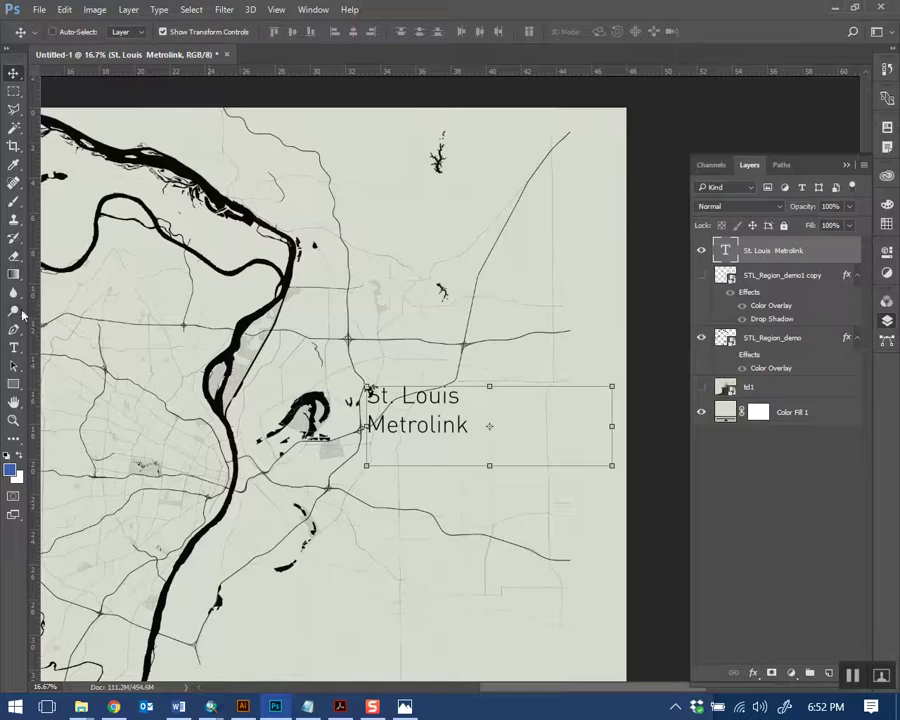
left_click(14, 348)
left_click_drag(367, 396, 460, 396)
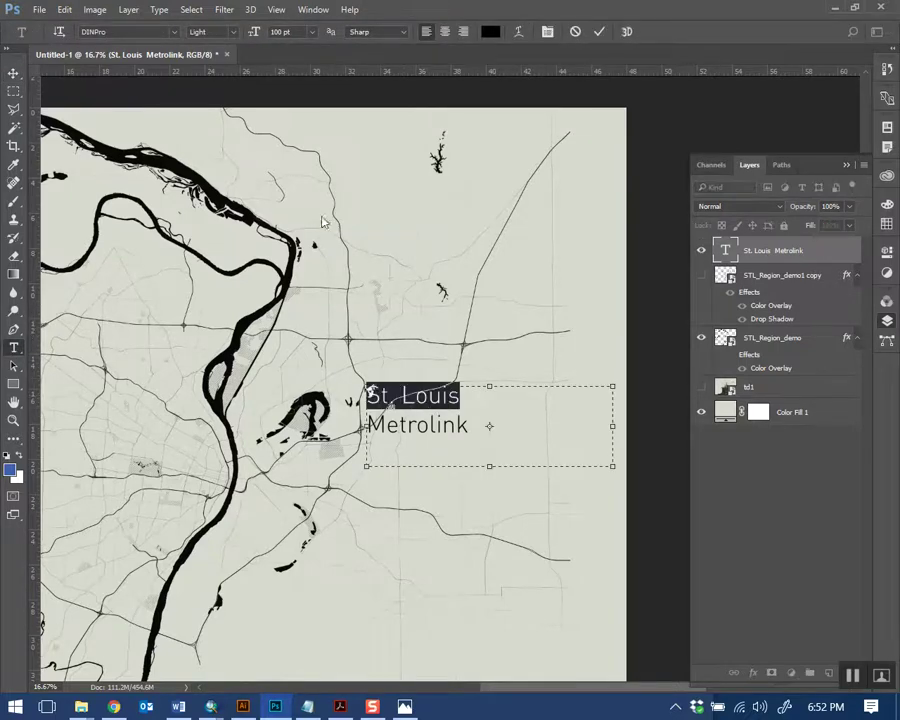
left_click(174, 31)
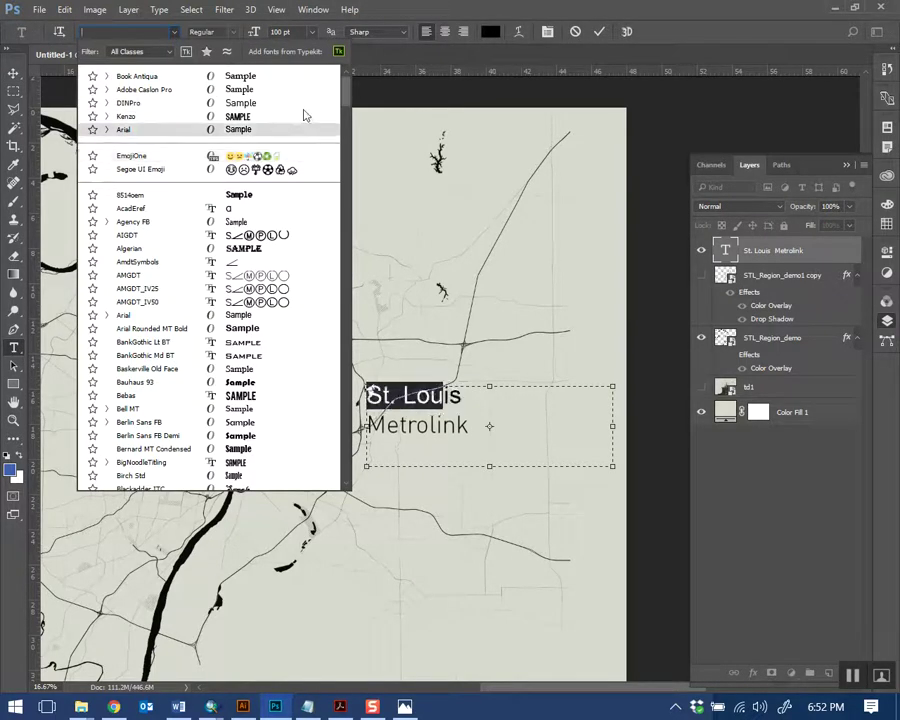
left_click(235, 77)
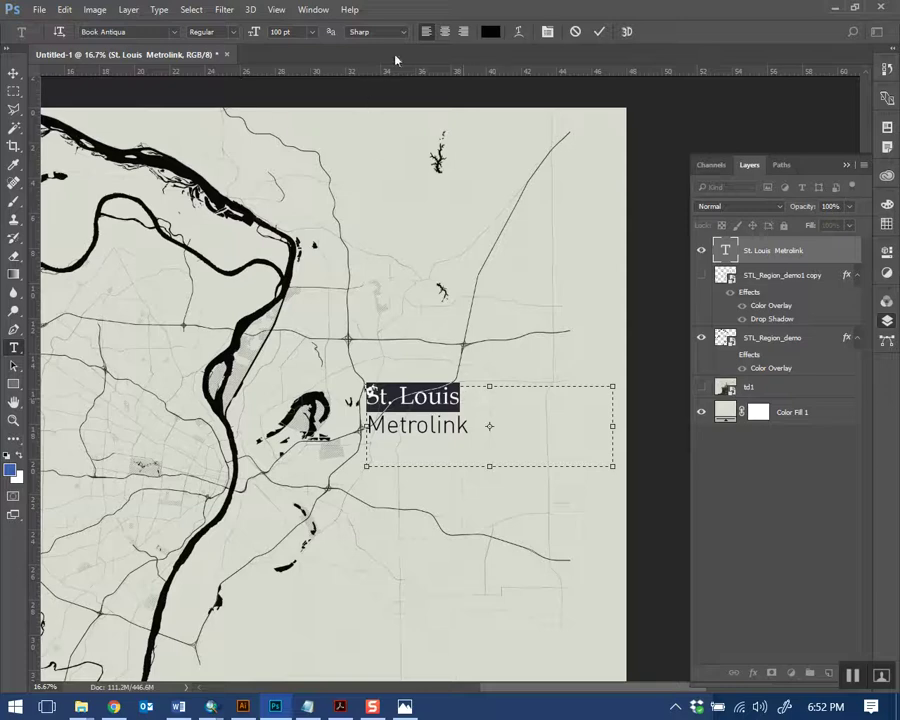
type("ST")
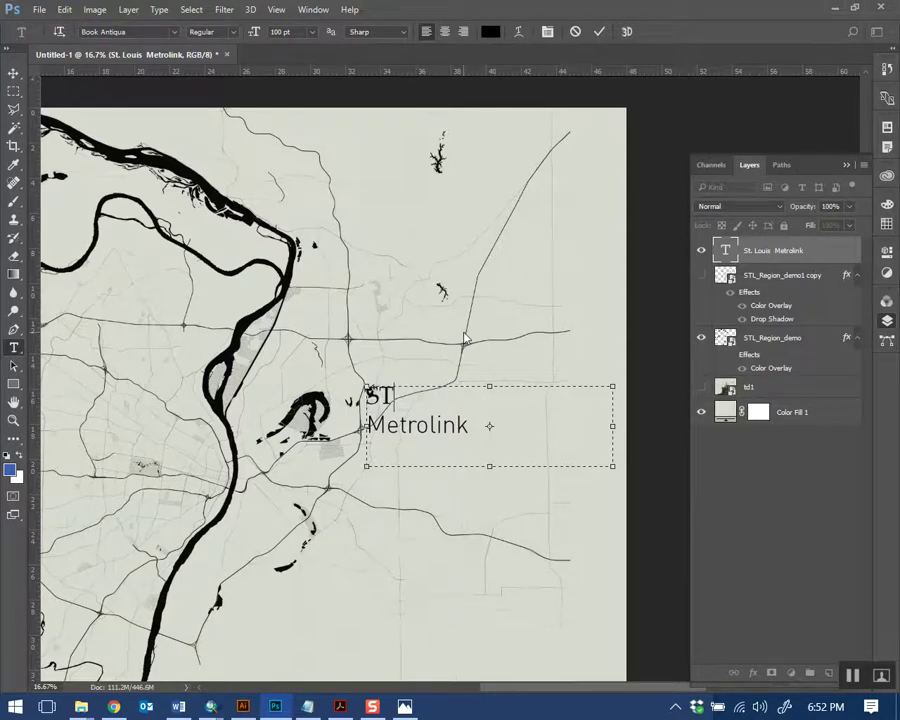
type(". LOUIS")
Set the word "Metrolink" in DINPro Medium at 120 pt
left_click_drag(470, 425, 366, 425)
left_click(214, 32)
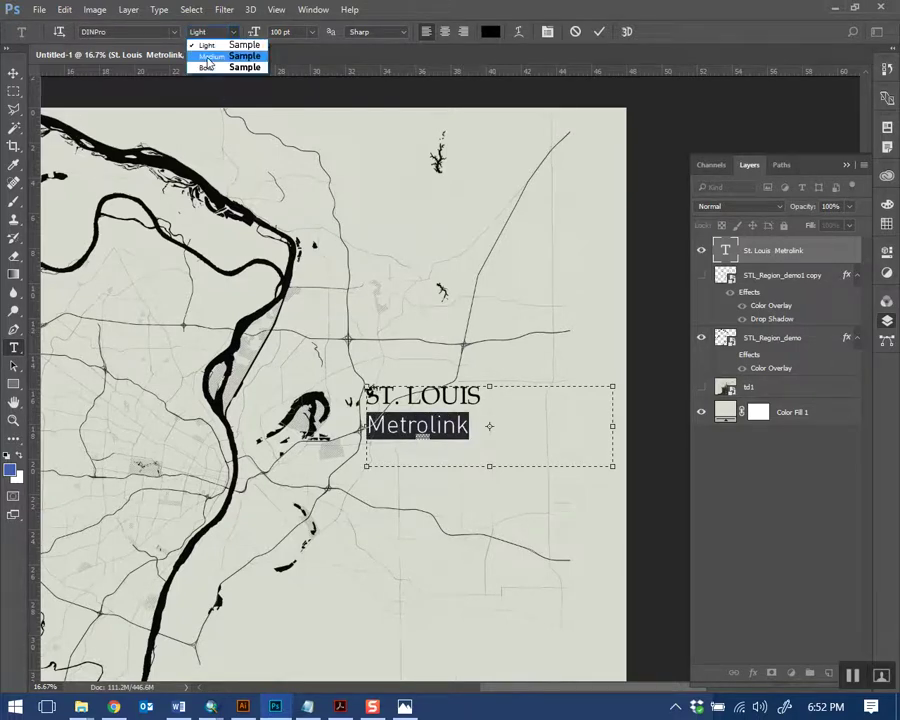
left_click(236, 56)
left_click(311, 32)
left_click(300, 137)
type("100")
key("Return")
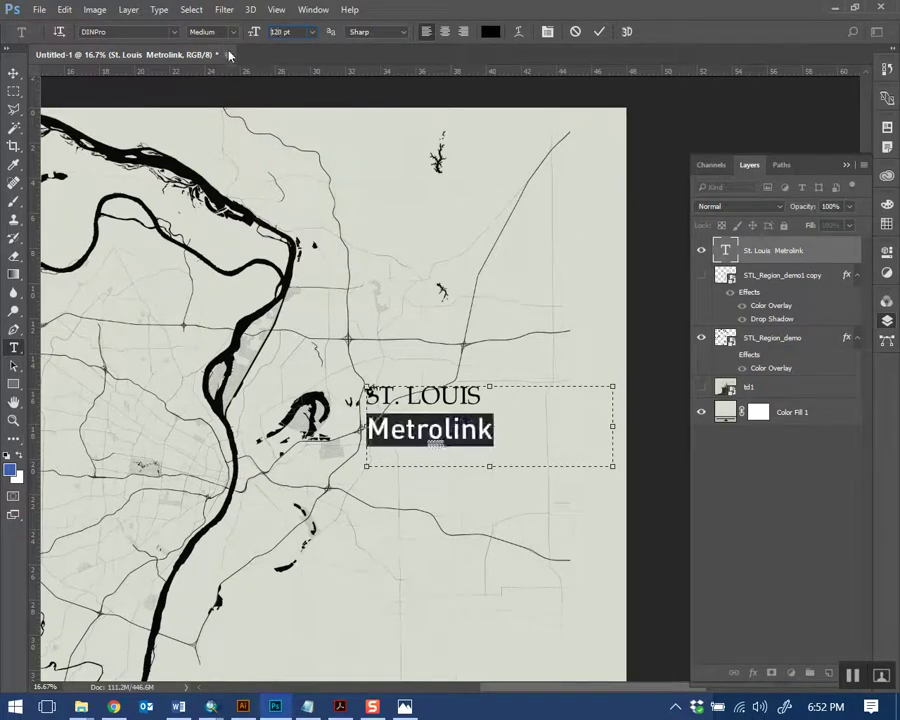
Colour the title's "ST. LOUIS" line white (#ffffff) and commit the text
key("Left")
key("shift+Up")
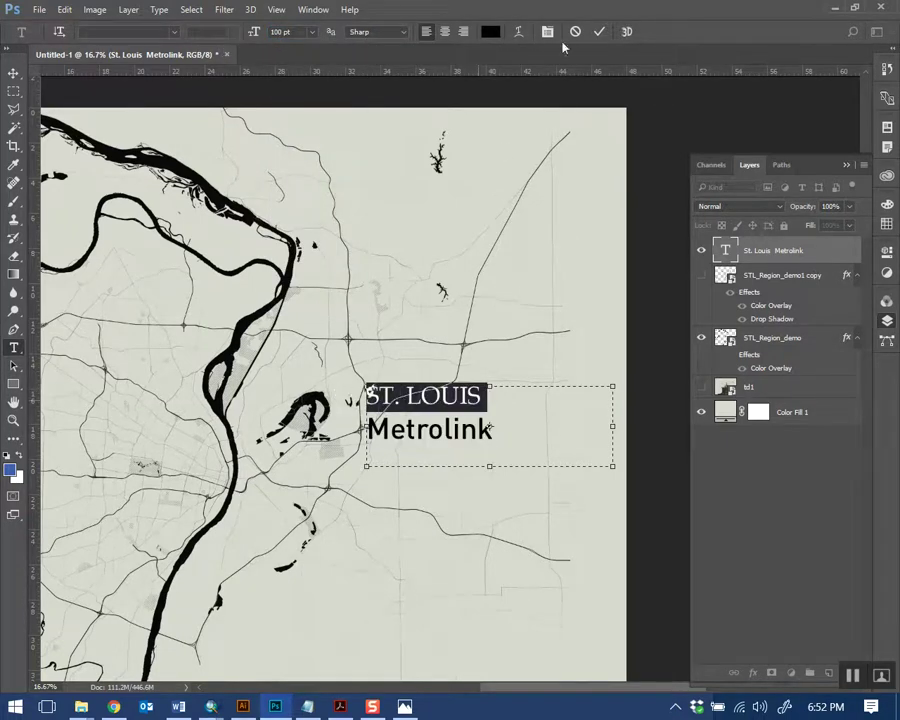
left_click(490, 33)
type("ffffff")
left_click(801, 427)
left_click(803, 508)
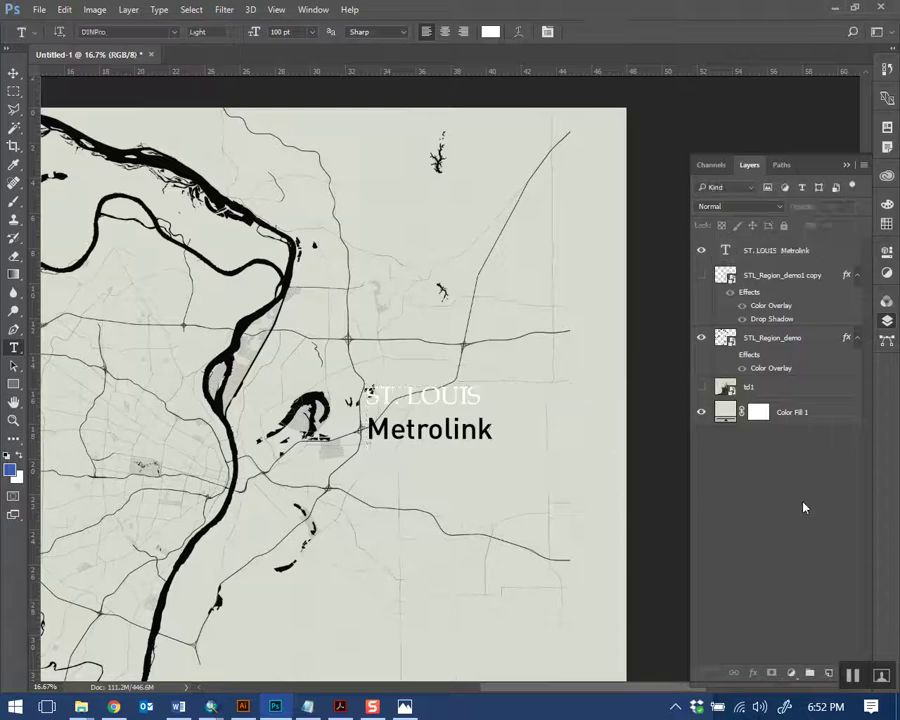
Move the ST. LOUIS Metrolink title slightly up and to the right on the map
left_click(14, 73)
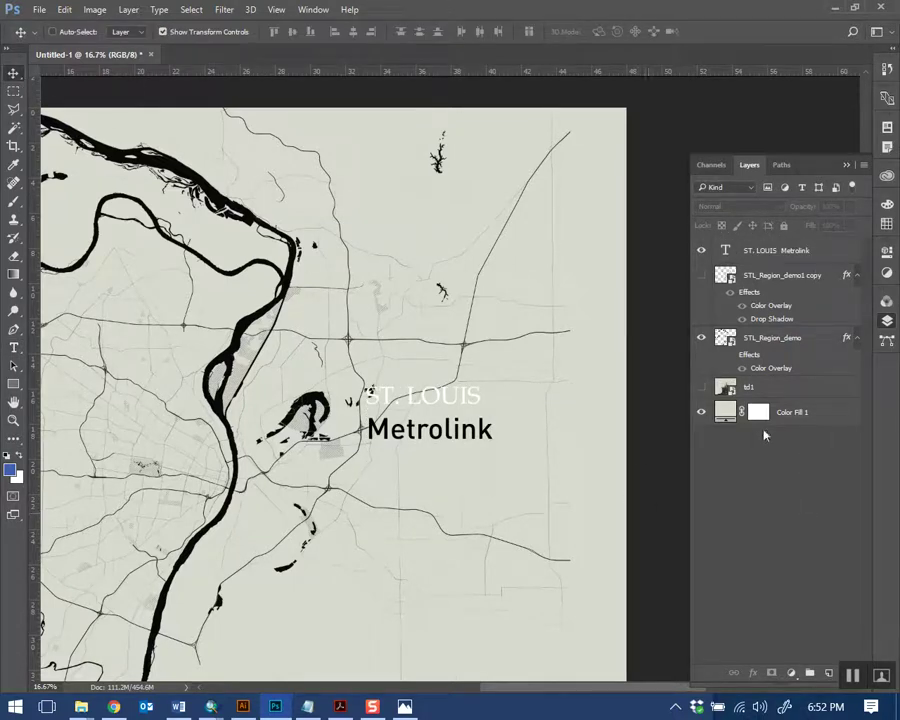
left_click(776, 250)
left_click_drag(456, 435, 470, 405)
left_click(798, 546)
left_click_drag(368, 472, 465, 410)
key("ctrl+minus")
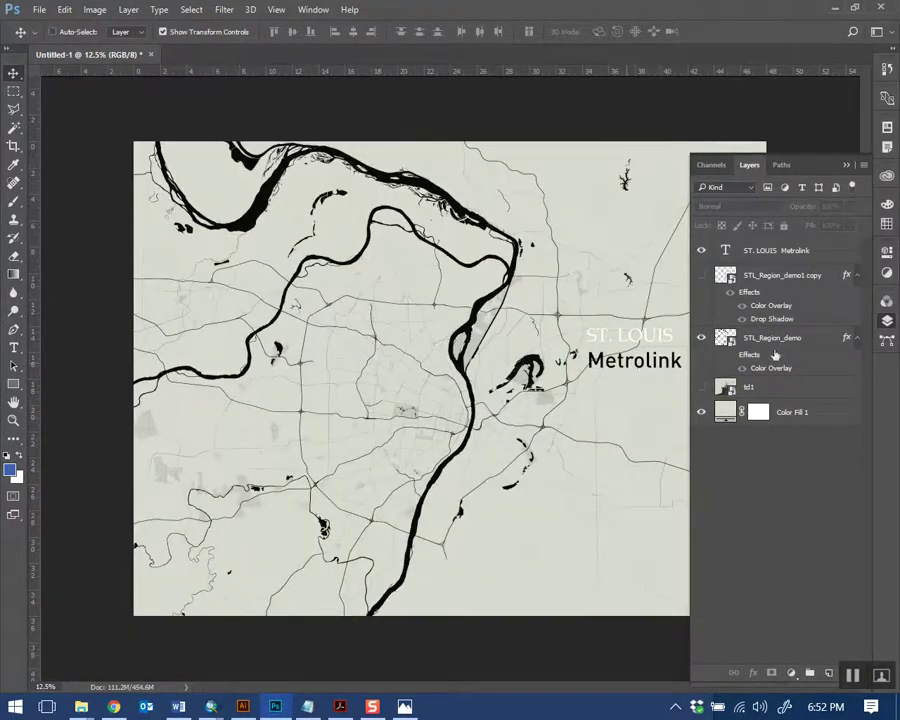
Create a paragraph text box directly beneath the Metrolink title and fill it with Lorem Ipsum placeholder text
left_click(768, 277)
left_click(775, 252)
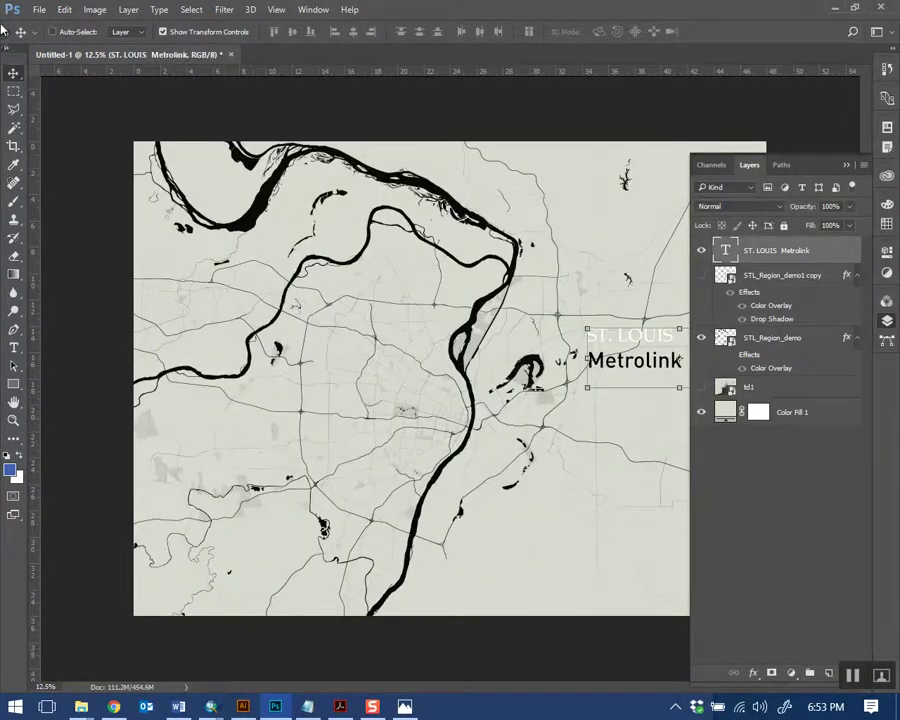
left_click(13, 348)
left_click_drag(586, 388, 688, 503)
left_click(95, 10)
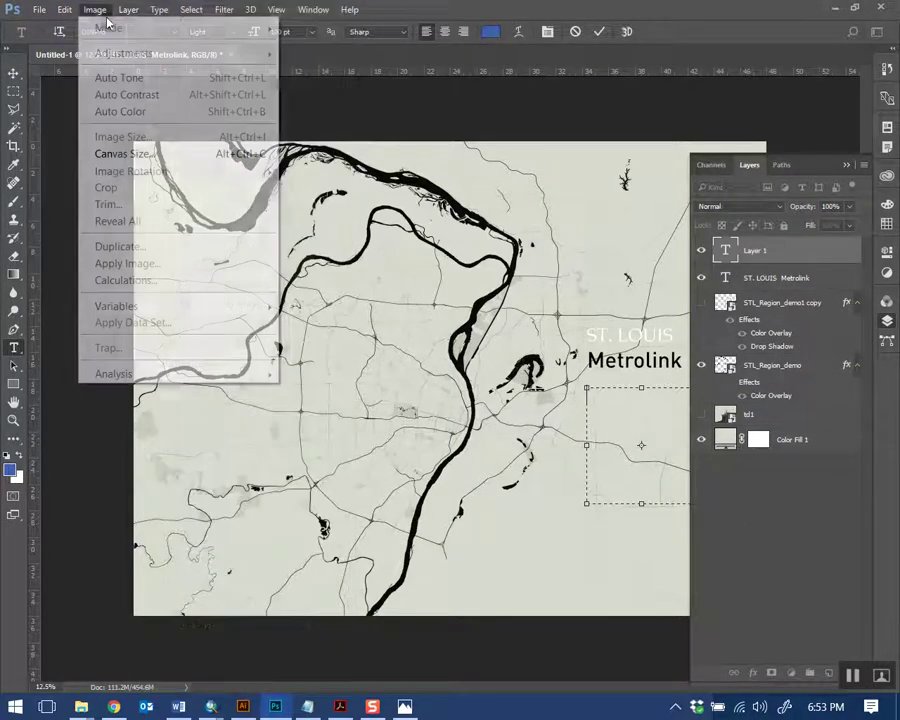
mouse_move(128, 9)
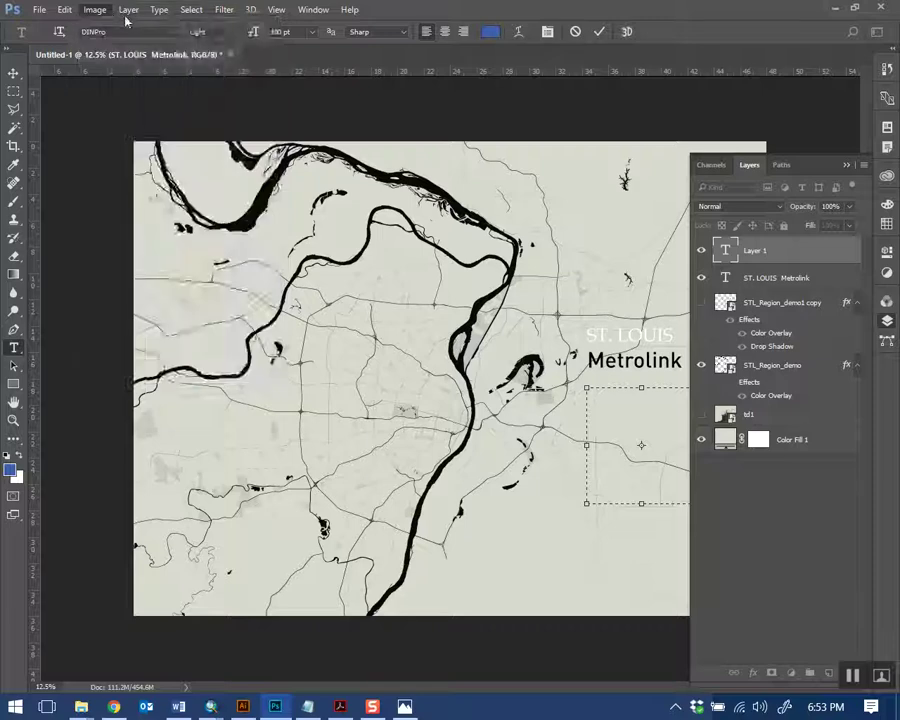
mouse_move(160, 12)
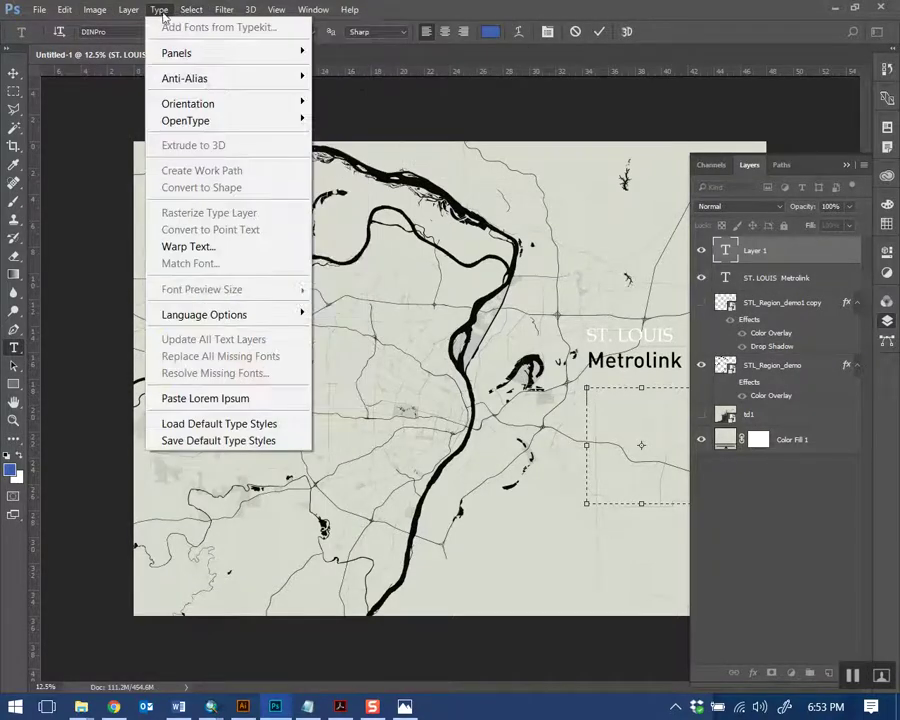
left_click(205, 398)
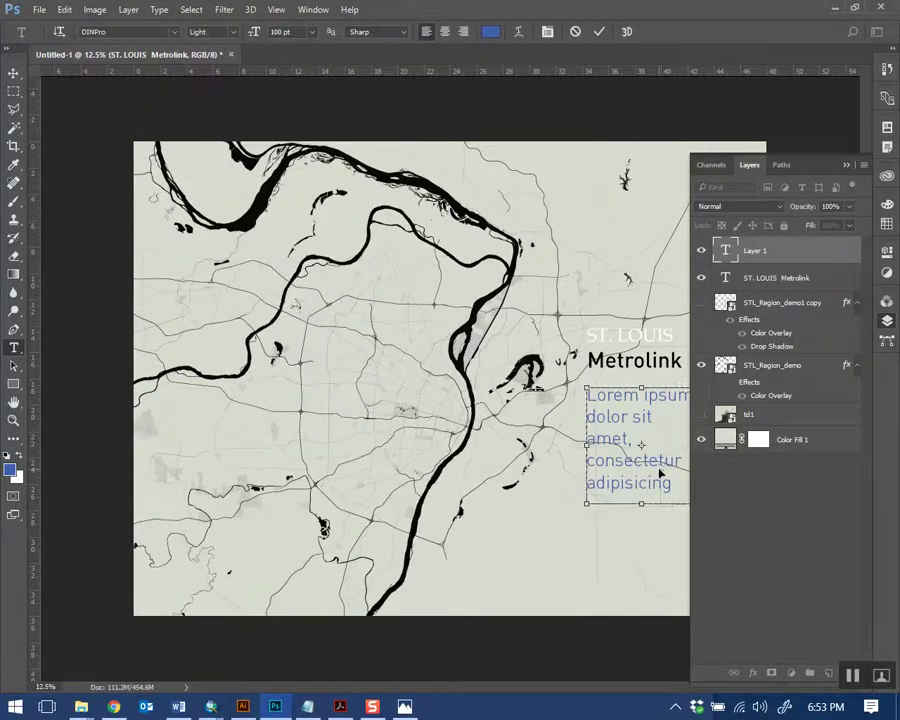
Format all the placeholder text in dark grey #444444 at 16 pt
key("ctrl+a")
left_click(490, 31)
type("444444")
key("Return")
left_click(312, 31)
left_click(308, 189)
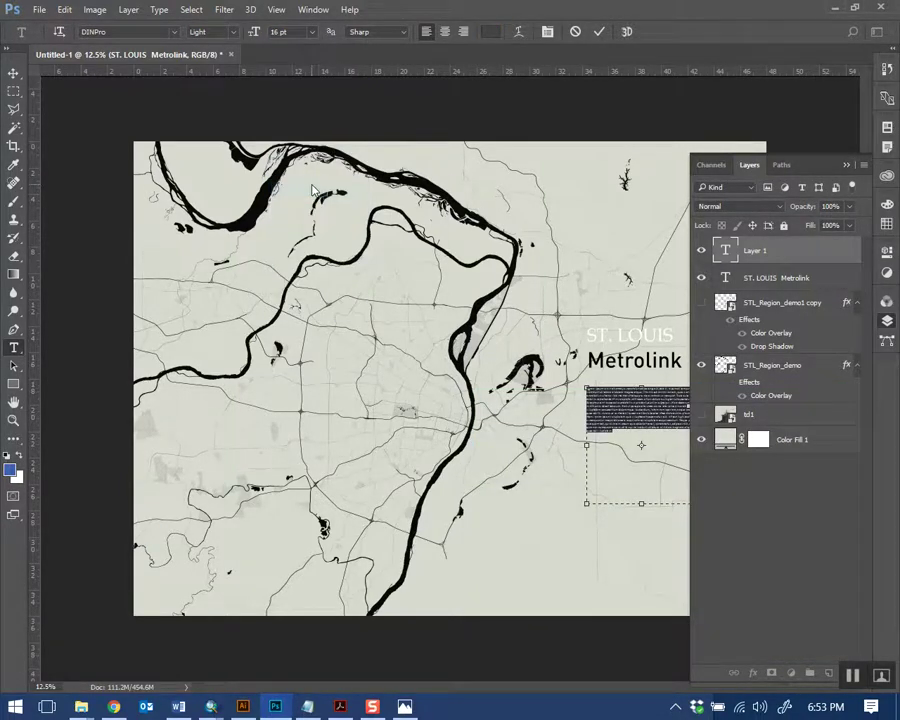
Commit the Lorem Ipsum text and move it slightly up and left, closer beneath the Metrolink title
left_click(13, 73)
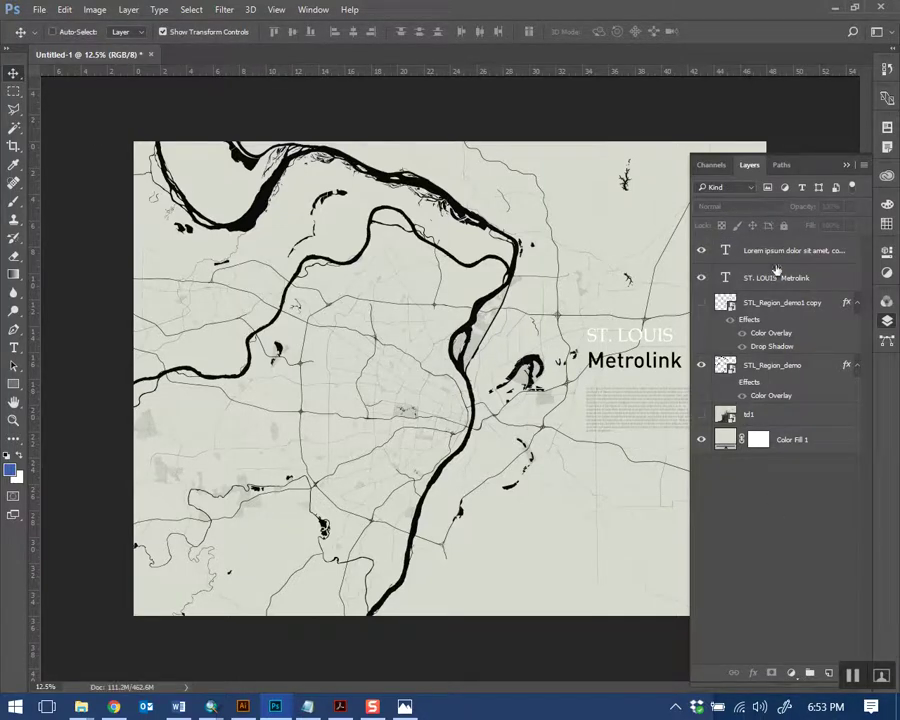
mouse_move(655, 405)
left_mouse_down()
mouse_move(600, 362)
mouse_move(649, 401)
left_mouse_up()
left_click(697, 477)
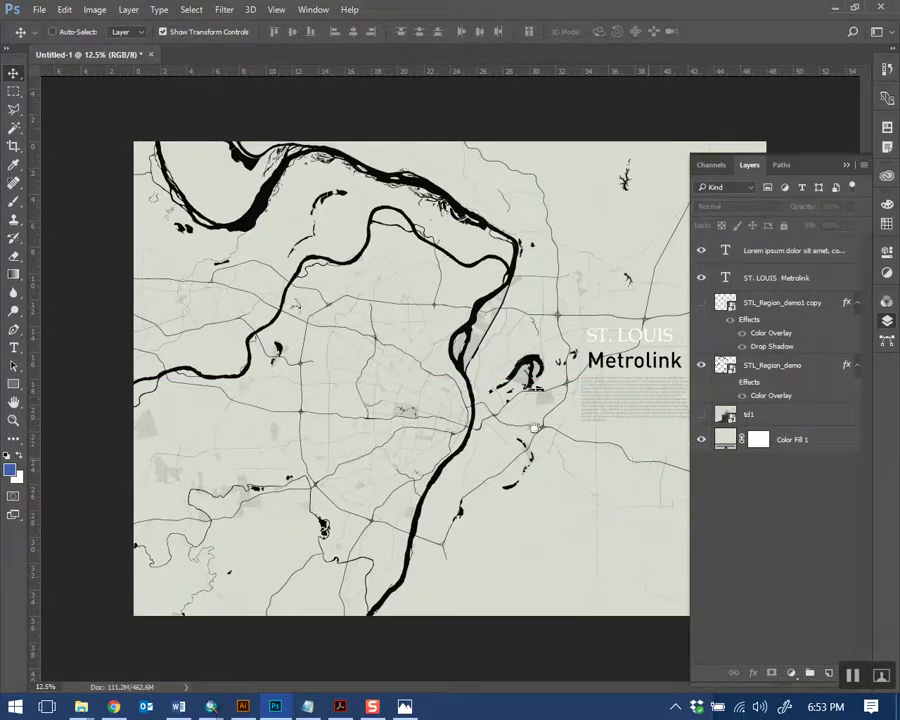
left_click(846, 165)
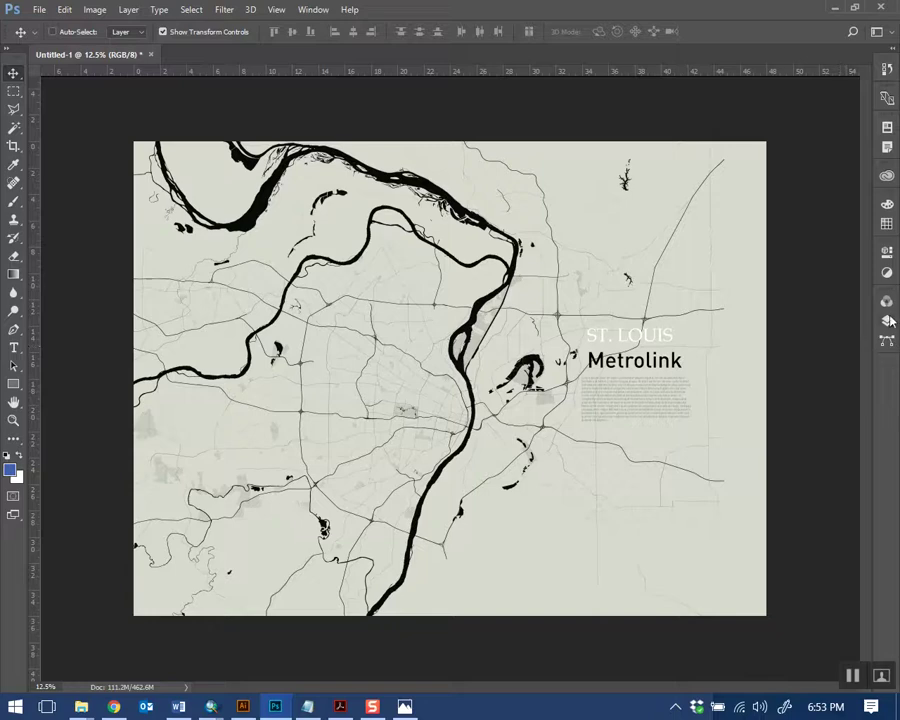
Make the STL_Region_demo1 copy layer visible with its colour overlay and drop shadow effects on
key("F7")
left_click(702, 302)
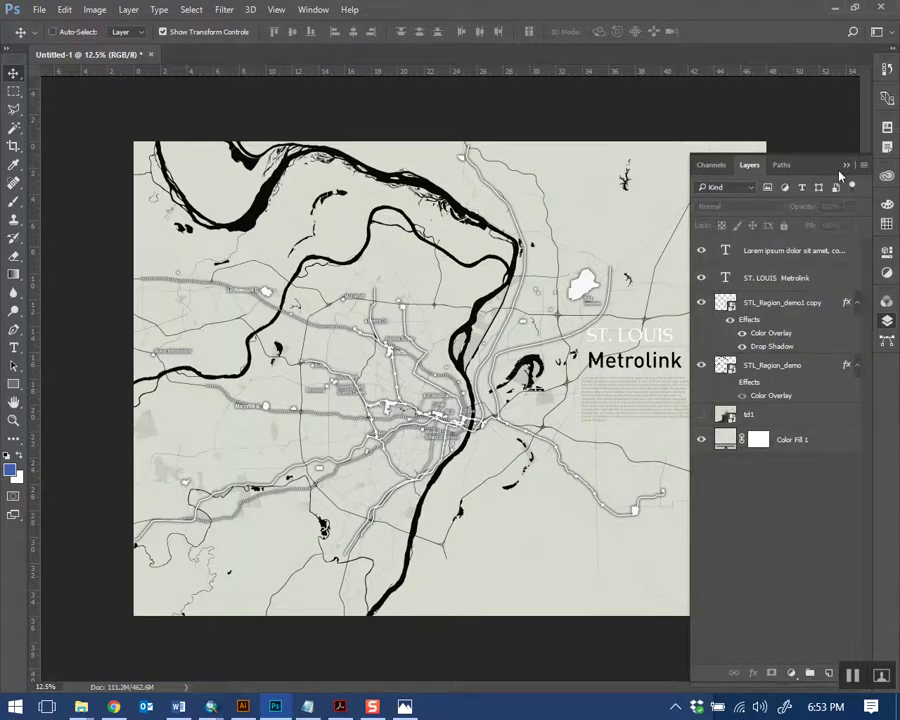
left_click(741, 336)
left_click(741, 336)
key("F7")
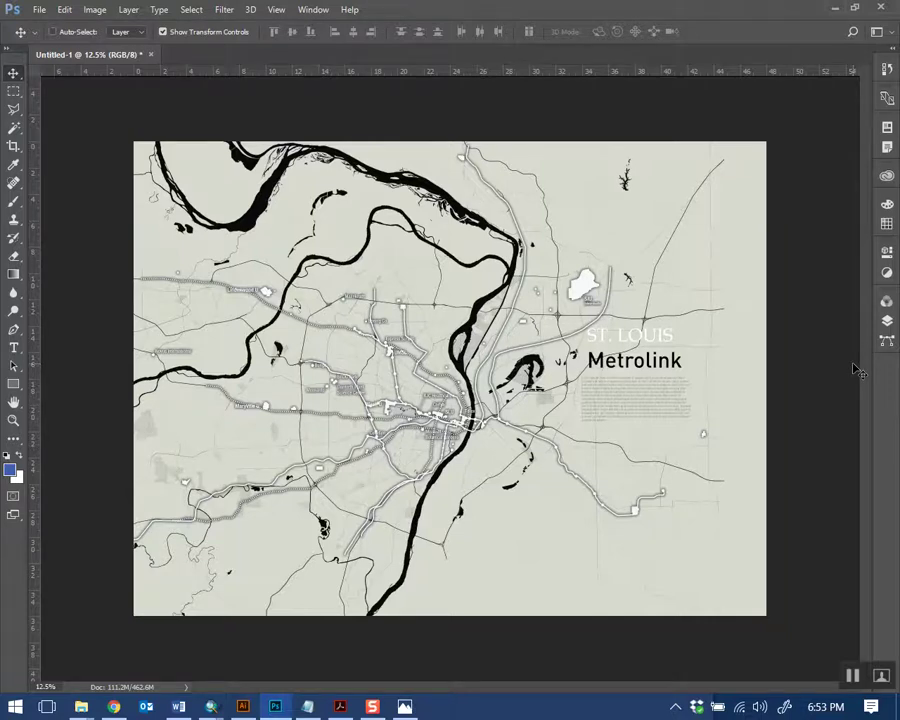
Group the STL_Region_demo1 copy and STL_Region_demo layers together
left_click(885, 323)
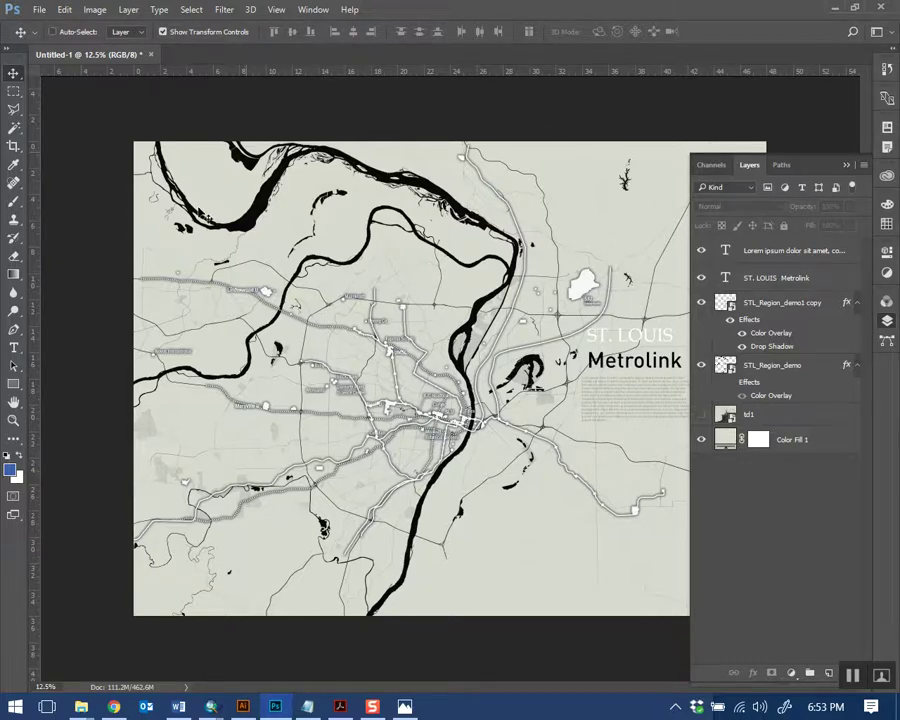
left_click(790, 305)
left_click(790, 366, "shift")
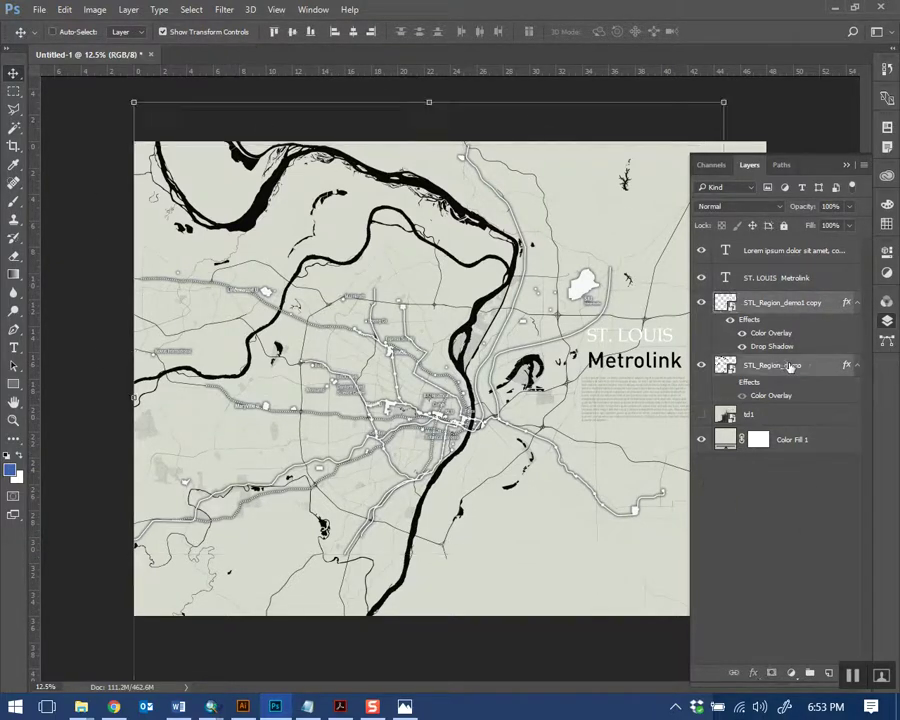
key("ctrl+g")
left_click(785, 365)
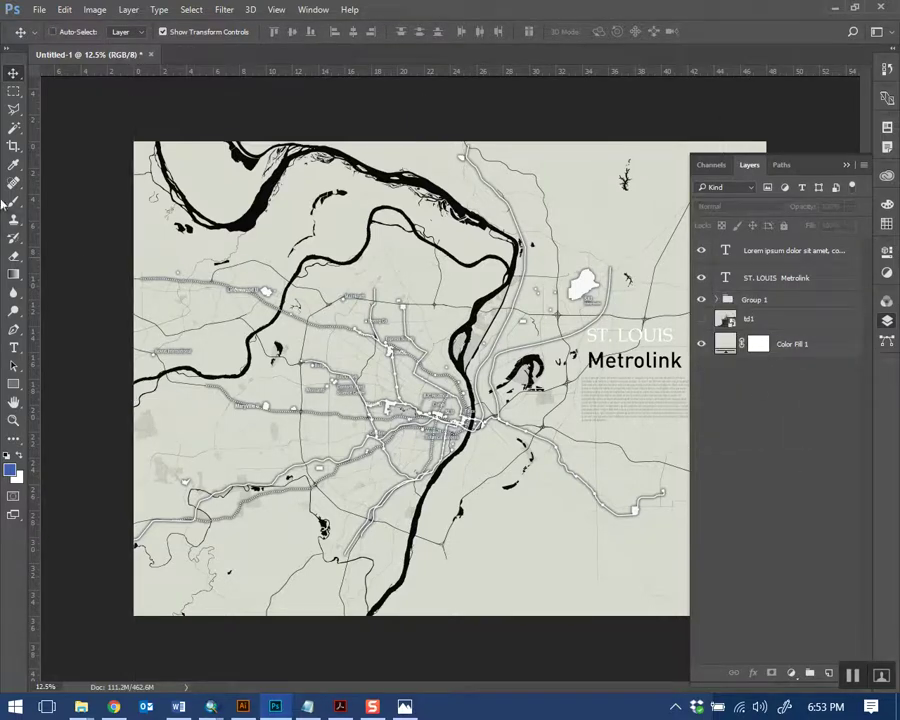
Draw a circular selection about 32 inches across with the Elliptical Marquee and position it over the central part of the map
left_click(14, 90)
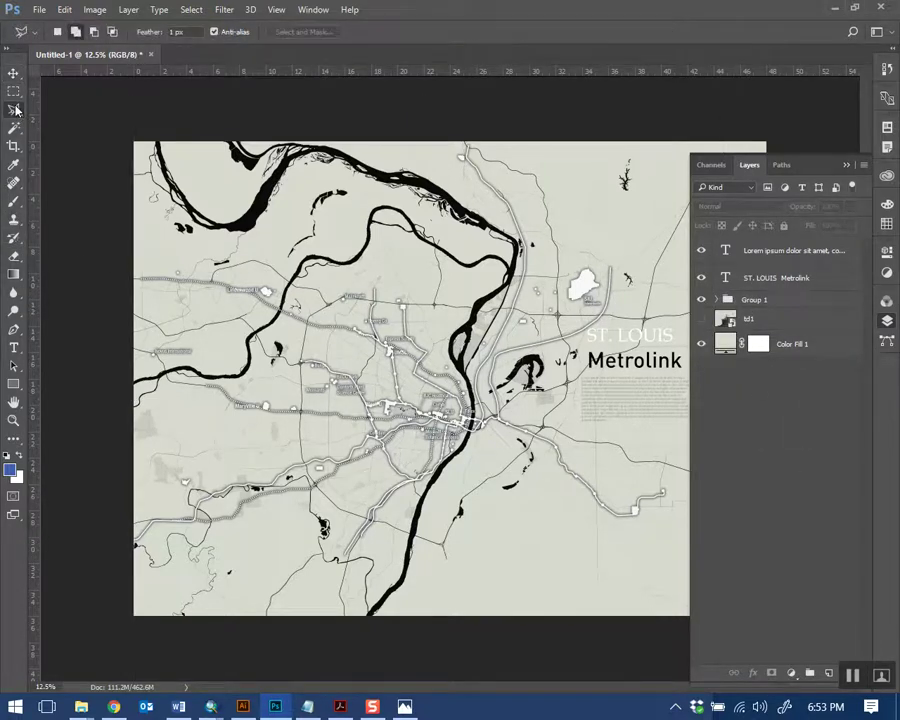
left_click_drag(256, 219, 597, 560)
right_click(13, 91)
left_click(60, 106)
left_click_drag(297, 163, 718, 614)
left_click_drag(494, 377, 483, 341)
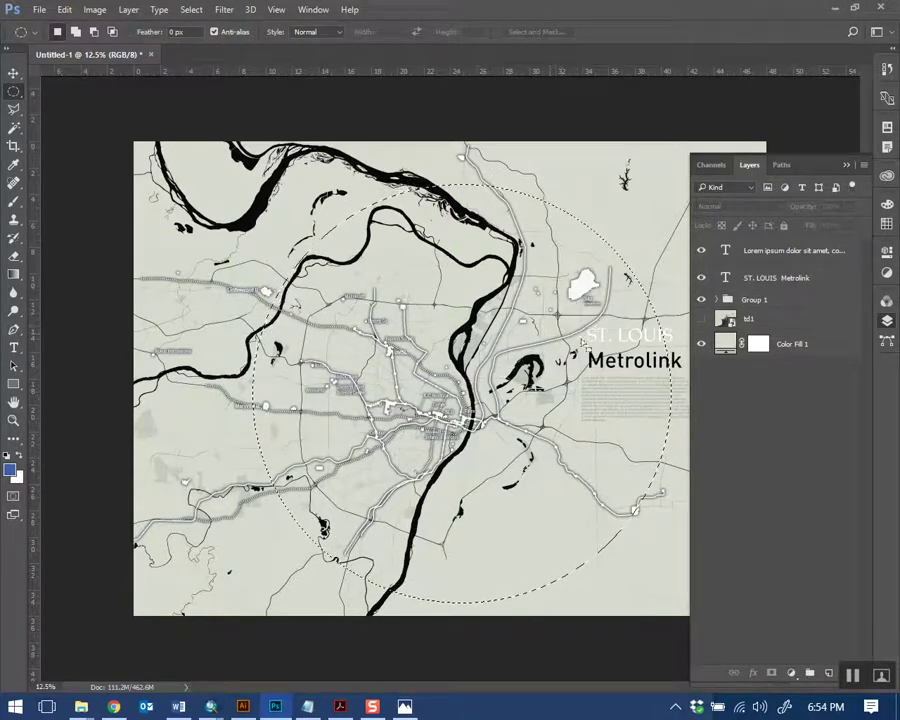
Mask Group 1 with the circular selection
left_click(755, 300)
left_click(771, 673)
left_click(829, 425)
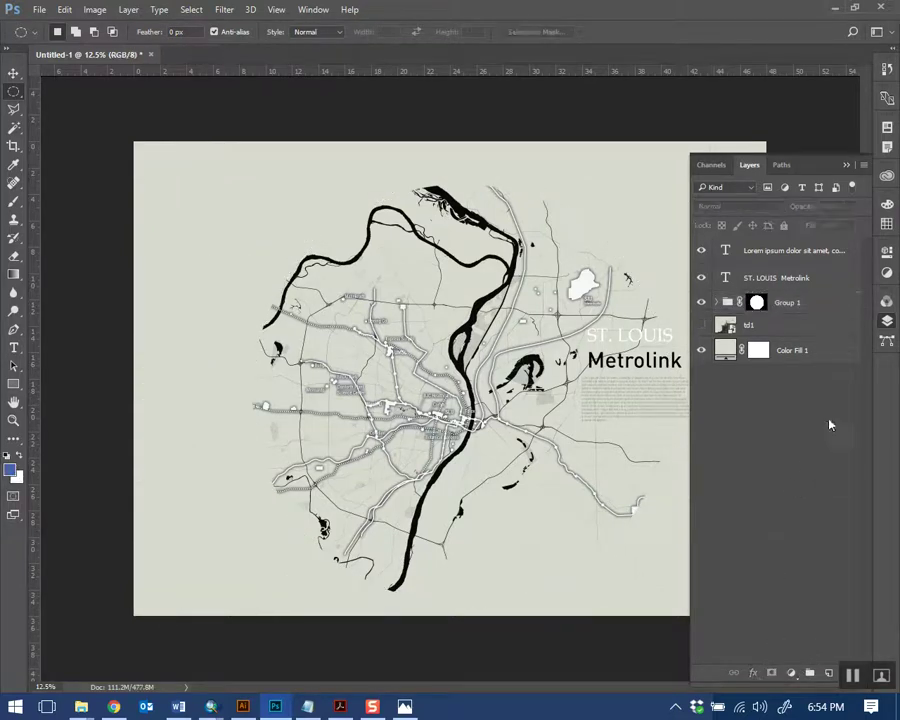
Move the STL_Region_demo1 copy layer out of the masked Group 1, directly above it, and collapse the group
left_click(716, 302)
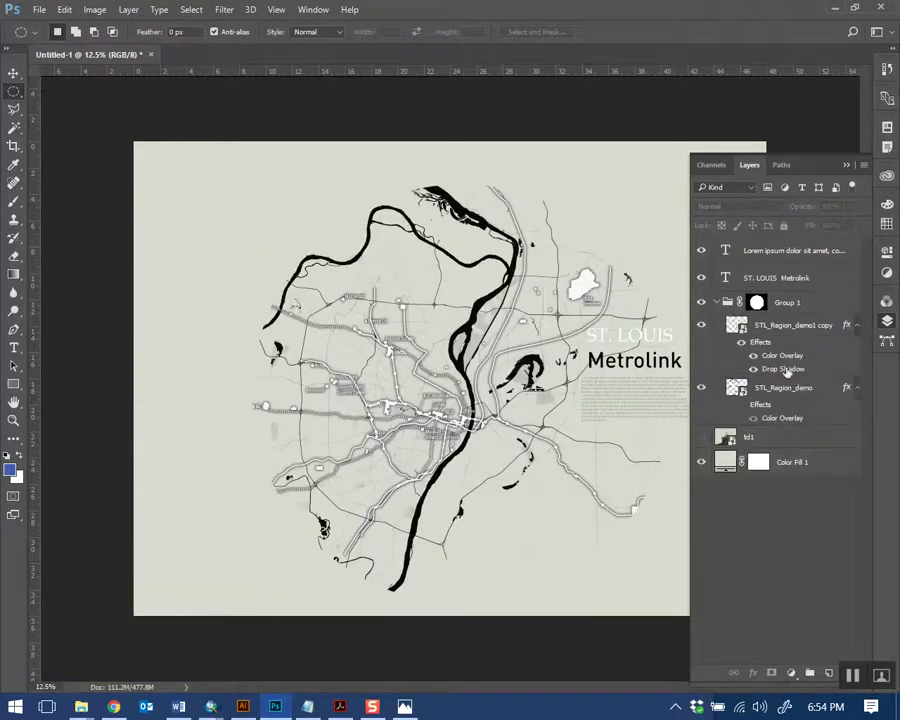
left_click(716, 327)
left_click(702, 326)
left_click(702, 326)
left_click_drag(740, 326, 783, 294)
left_click(723, 286)
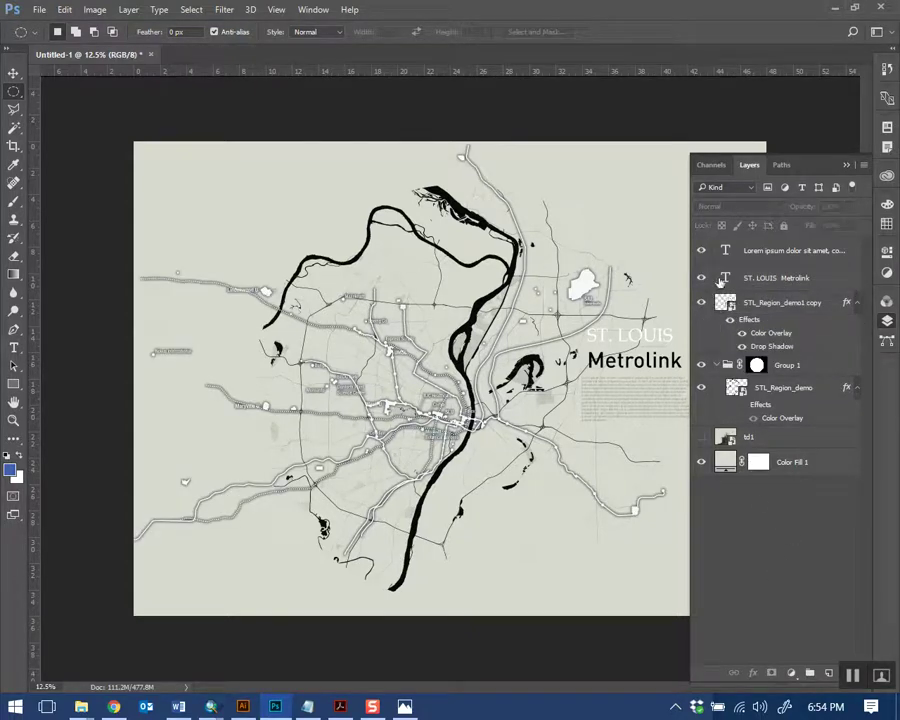
left_click(721, 366)
left_click(716, 365)
left_click(763, 524)
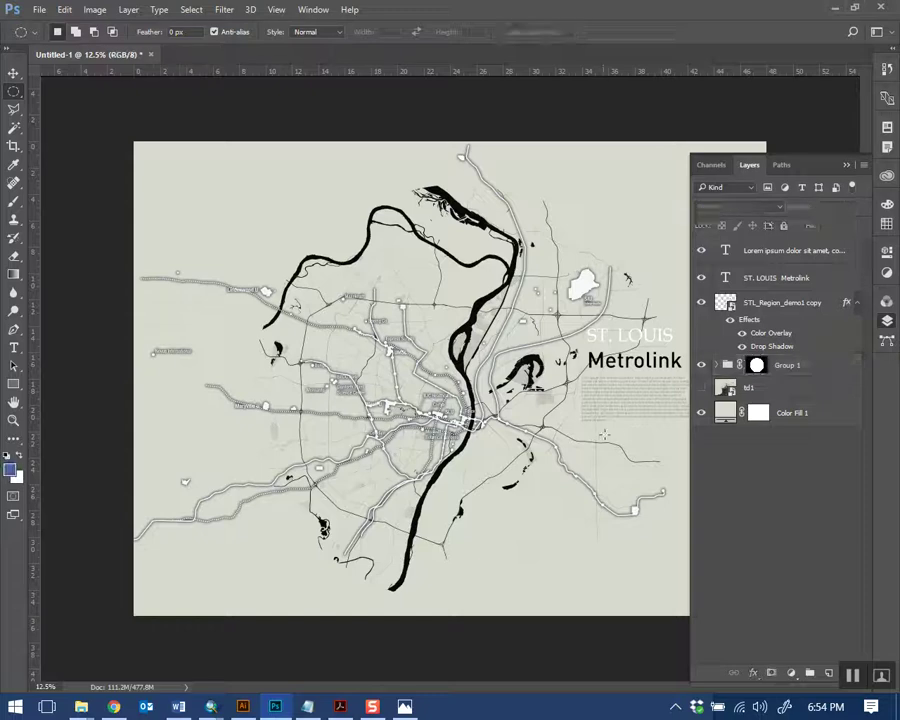
Collapse the demo1 copy's effects list and add a Color Lookup adjustment layer above the Lorem ipsum text layer
left_click(846, 166)
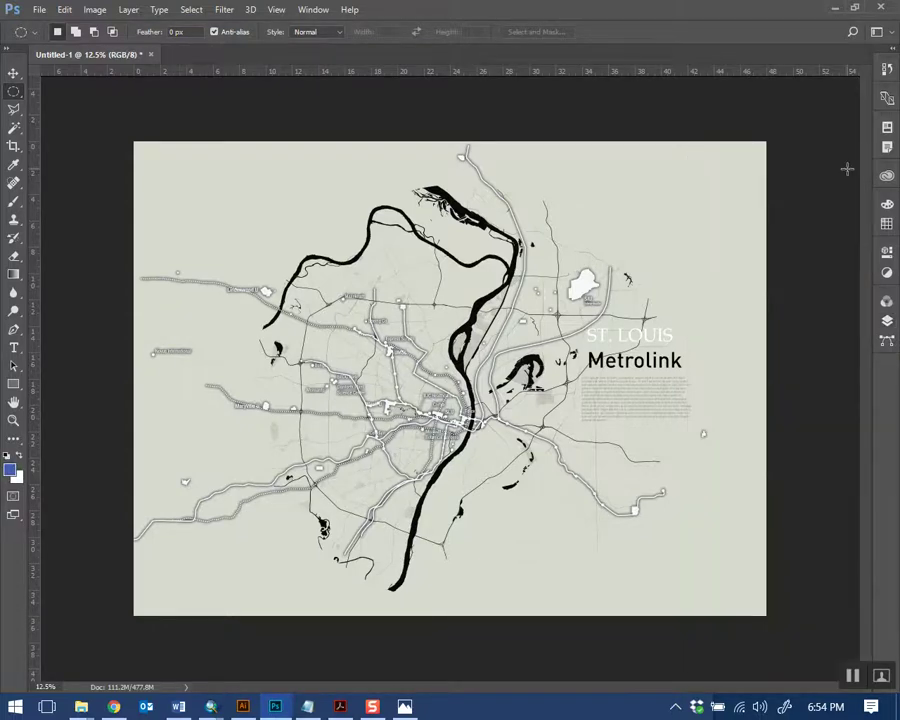
key("ctrl+0")
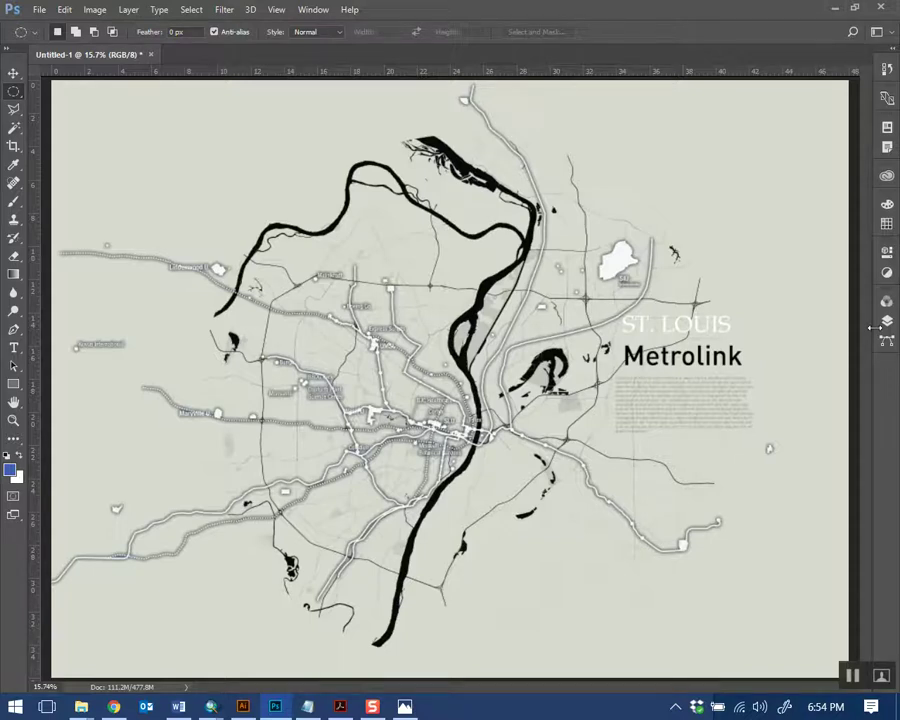
key("ctrl+minus")
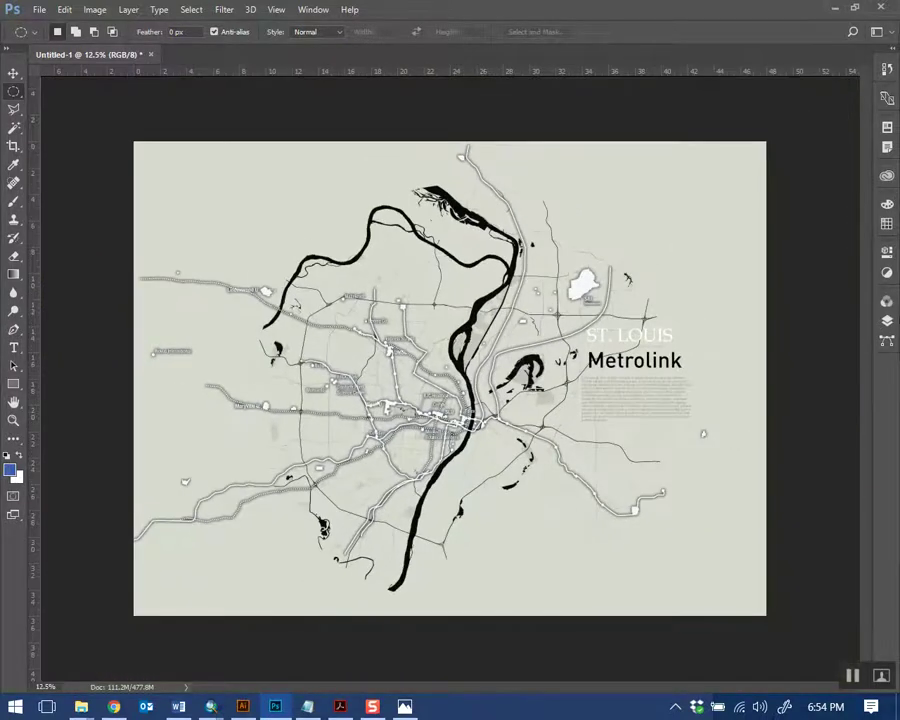
left_click(888, 324)
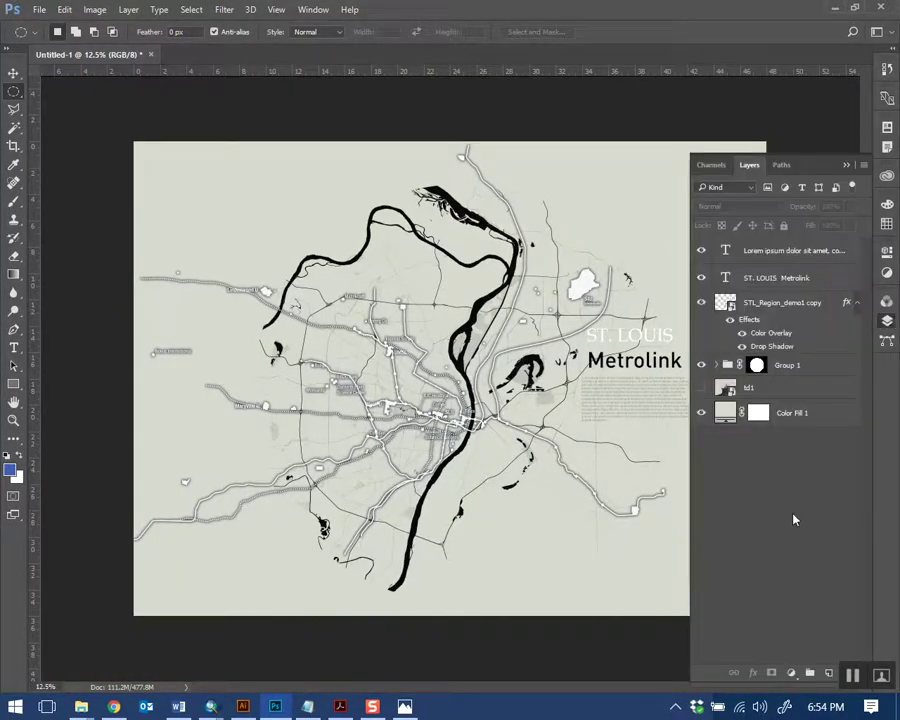
left_click(857, 302)
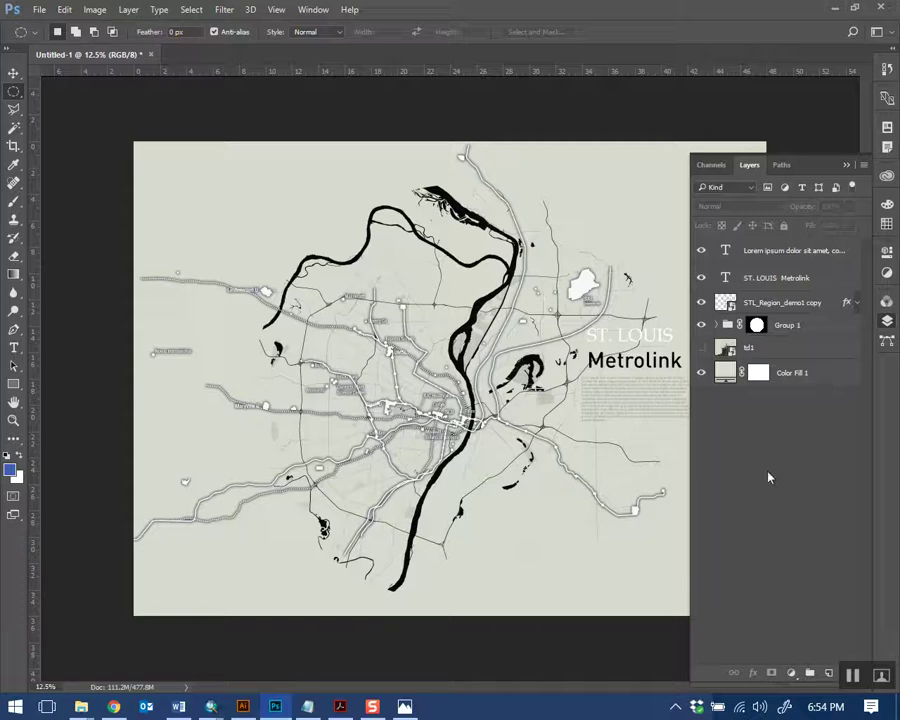
left_click(770, 256)
left_click(783, 673)
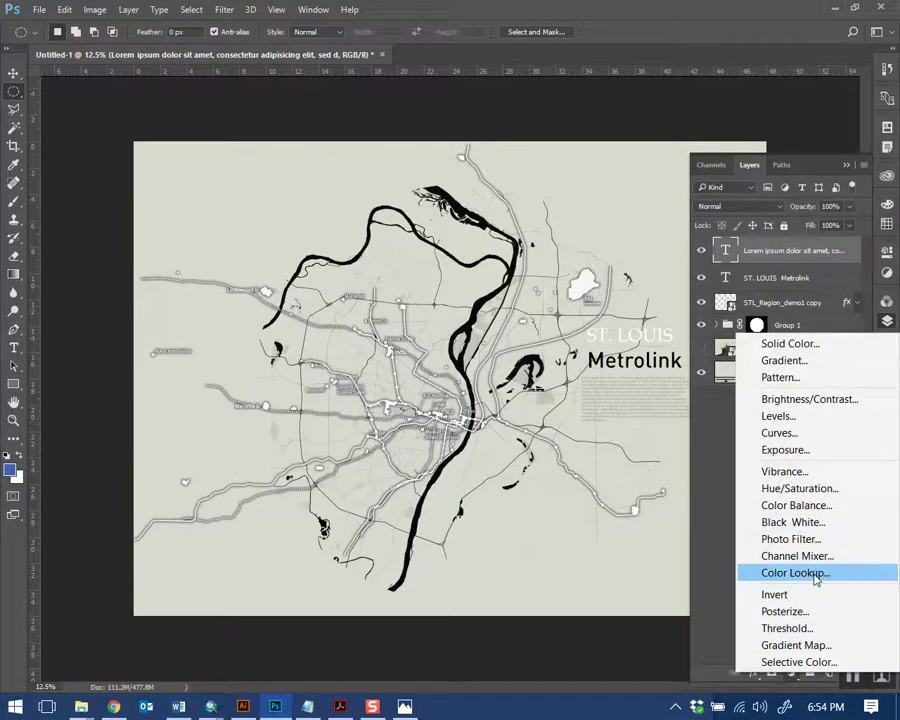
left_click(810, 573)
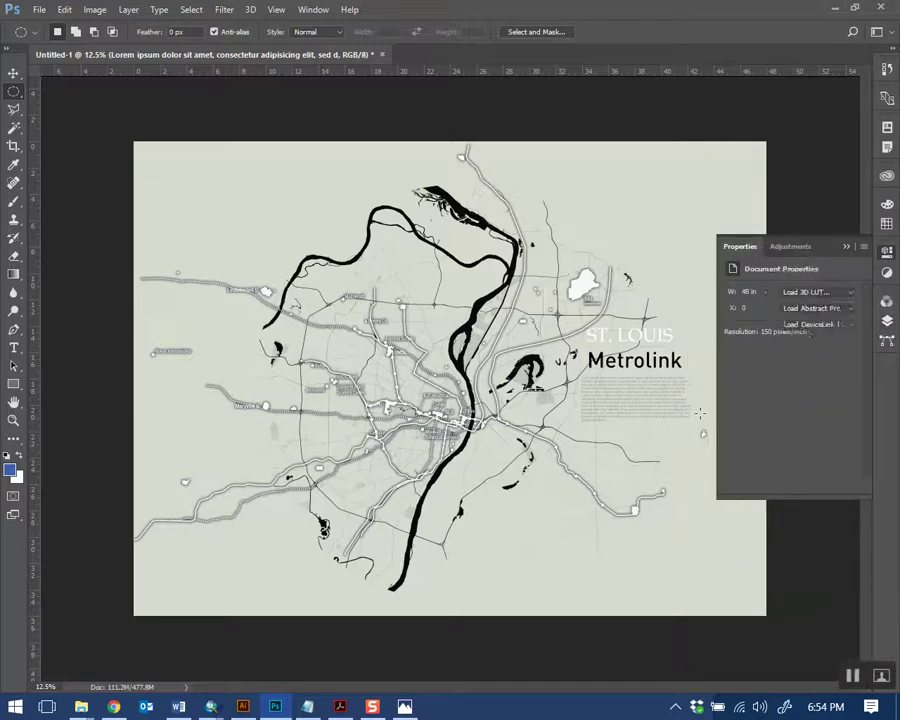
Preview several 3DLUT files for the Color Lookup layer and keep the Kodak 5205 Fuji one
left_click(816, 292)
left_click(800, 494)
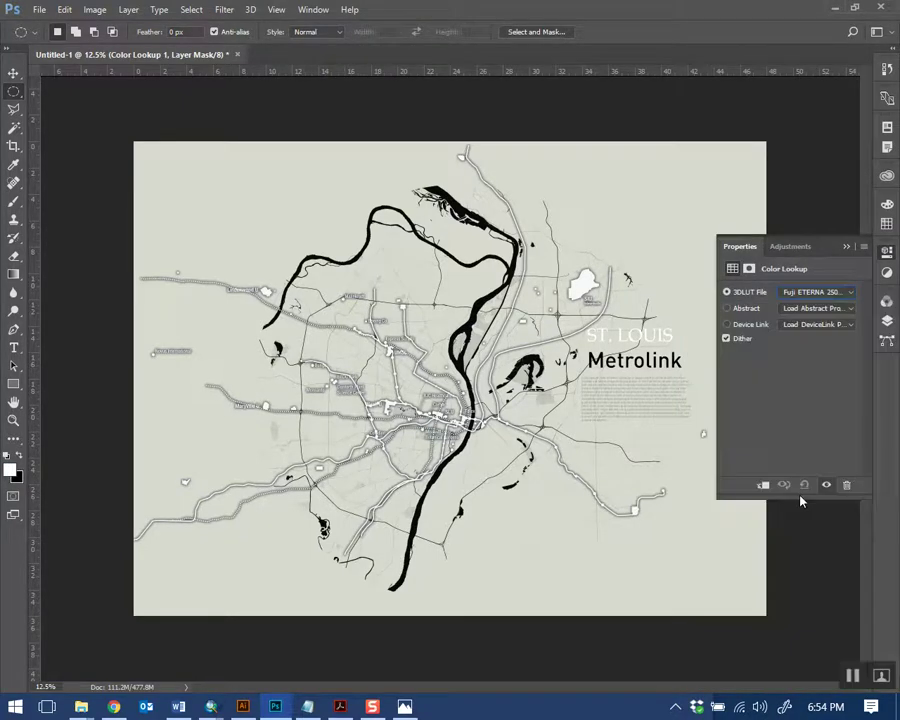
key("Down")
key("Down")
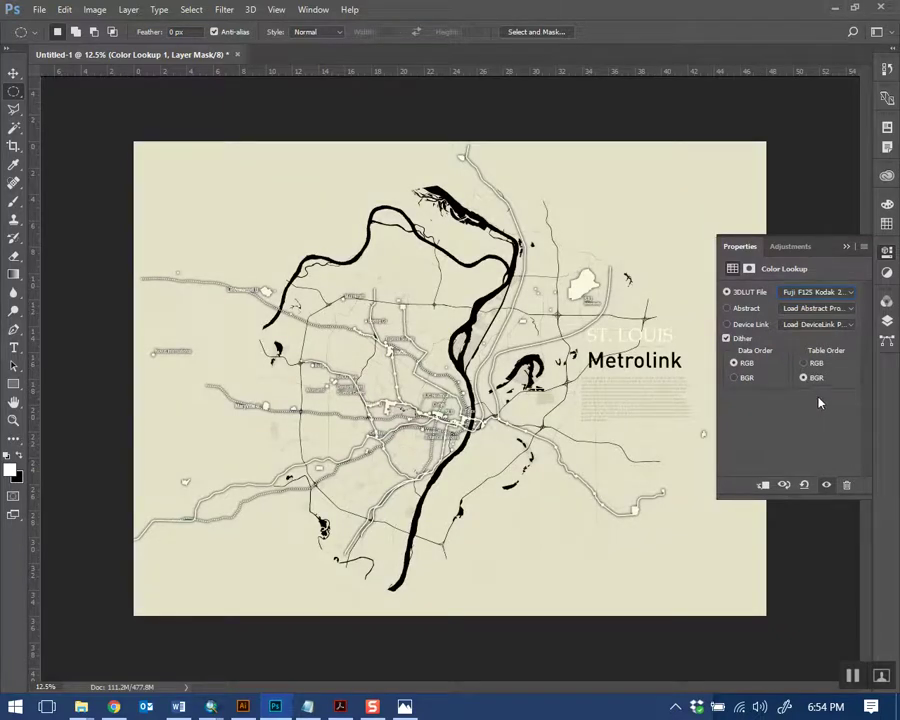
key("Down")
key("Down")
key("Down")
key("Down")
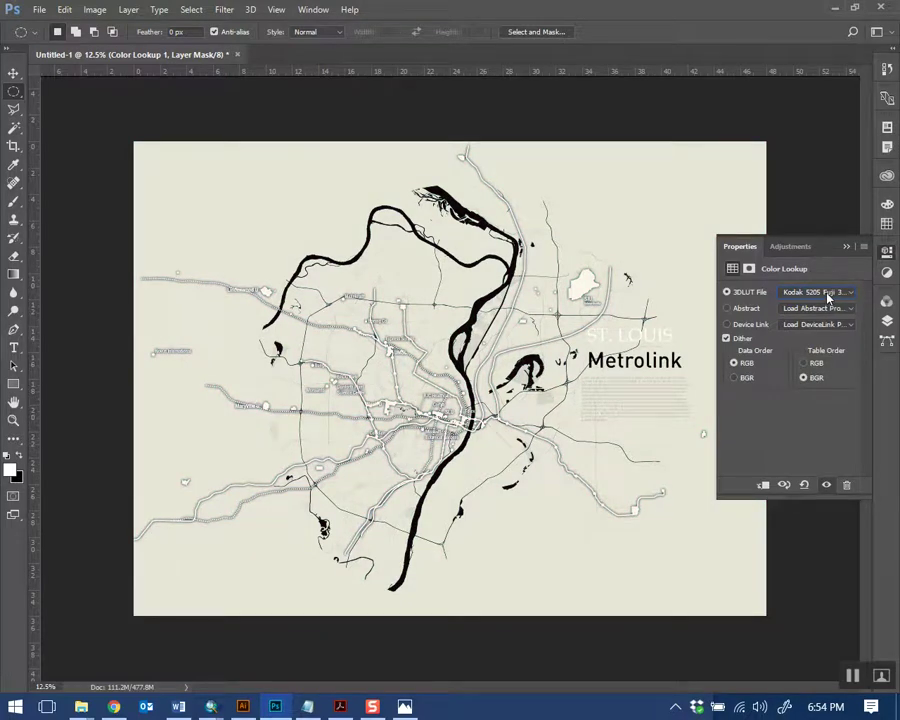
left_click(885, 320)
left_click(770, 520)
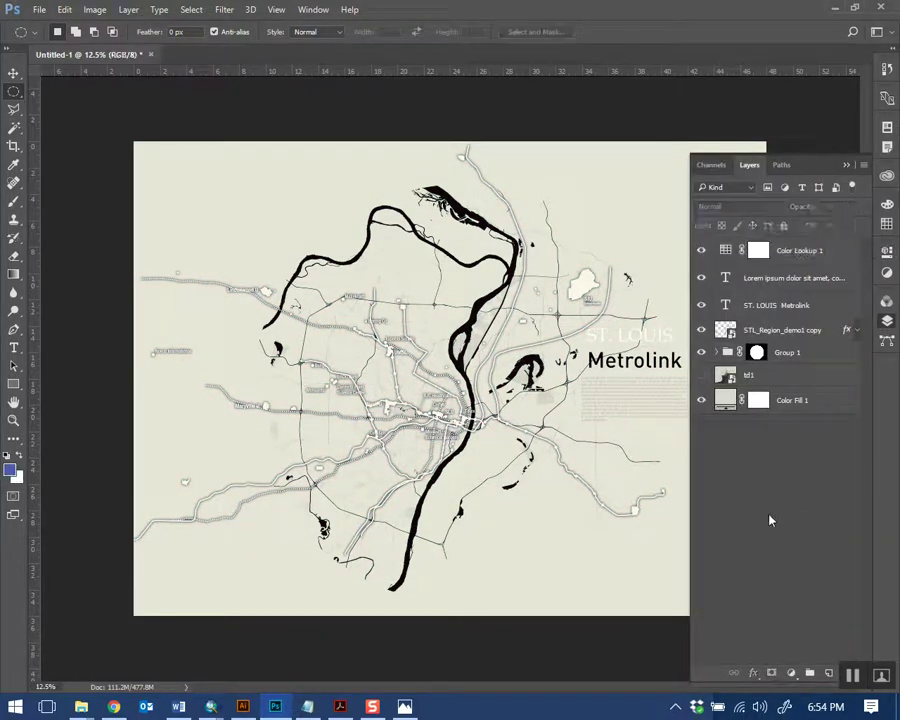
left_click(845, 166)
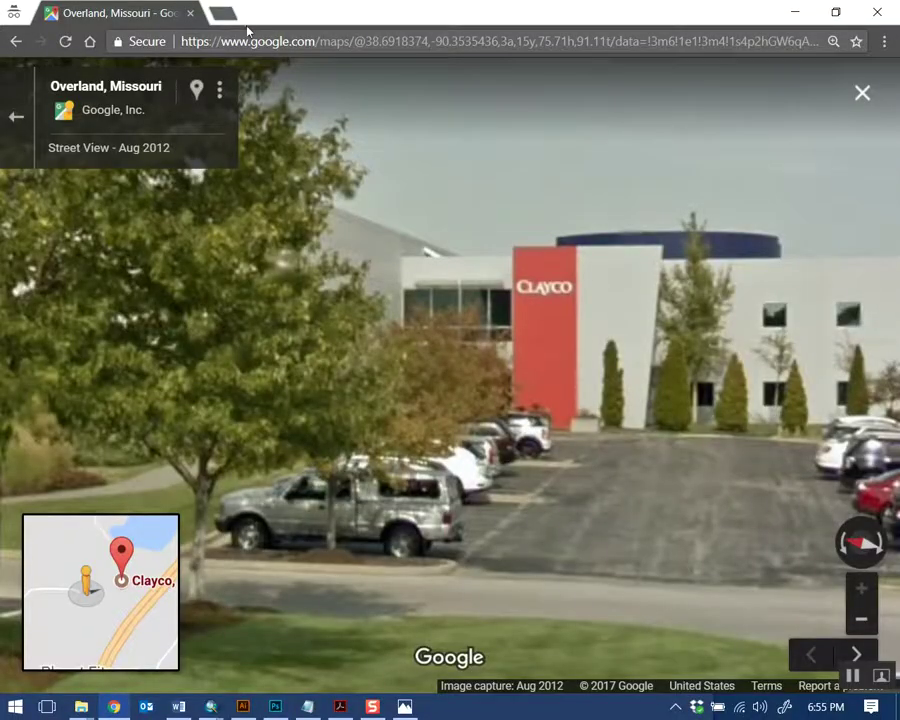
Search Google for "st louis metrolink" in a new Chrome tab and show the image results
left_click(225, 13)
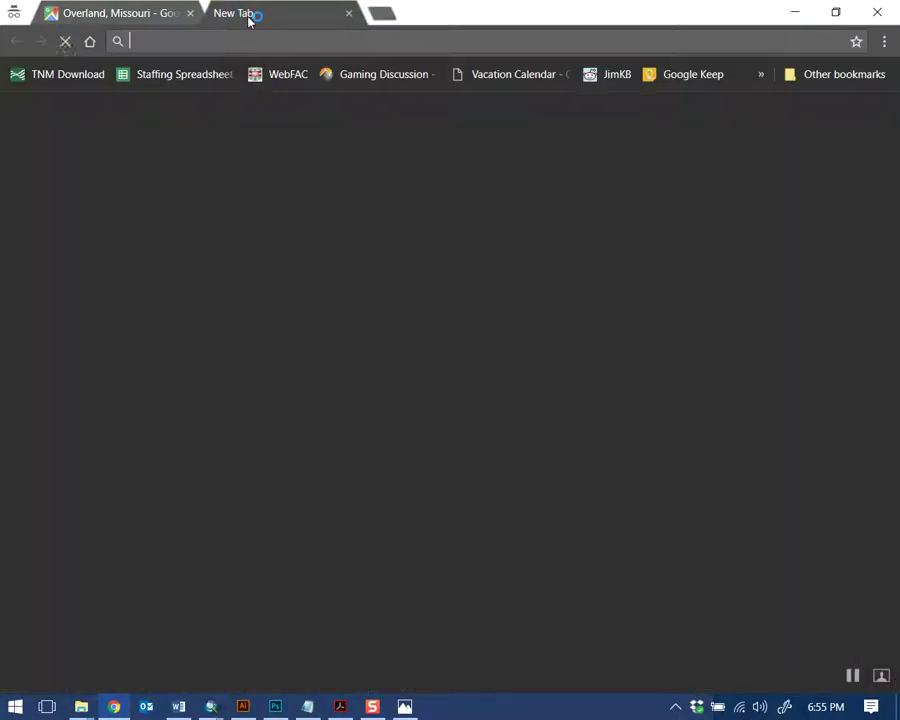
type("st lousi")
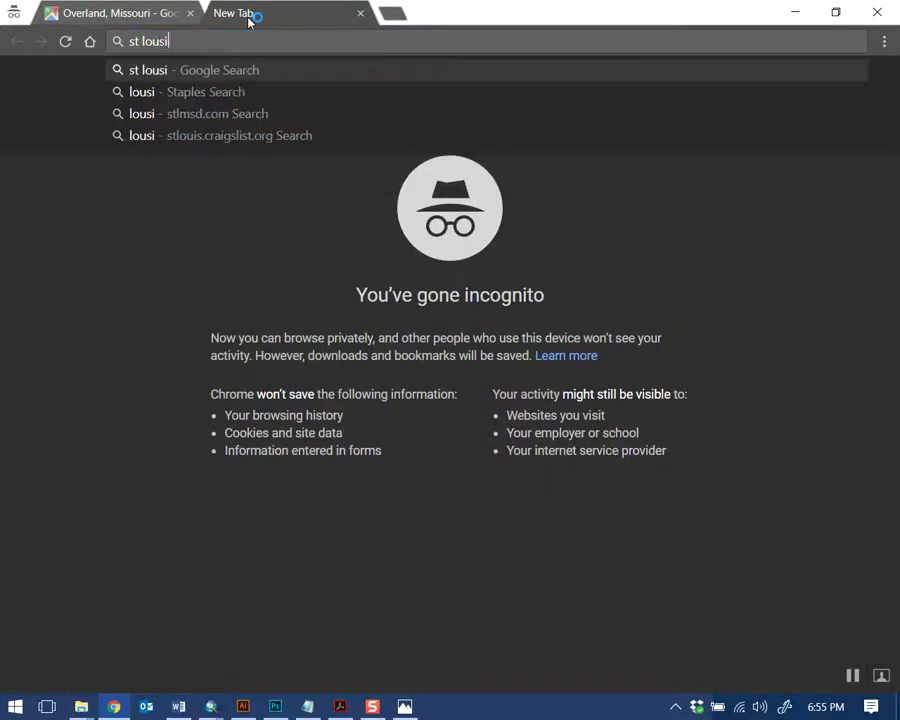
key("BackSpace")
key("BackSpace")
type("is metor")
key("BackSpace")
key("BackSpace")
type("rolik")
key("BackSpace")
key("BackSpace")
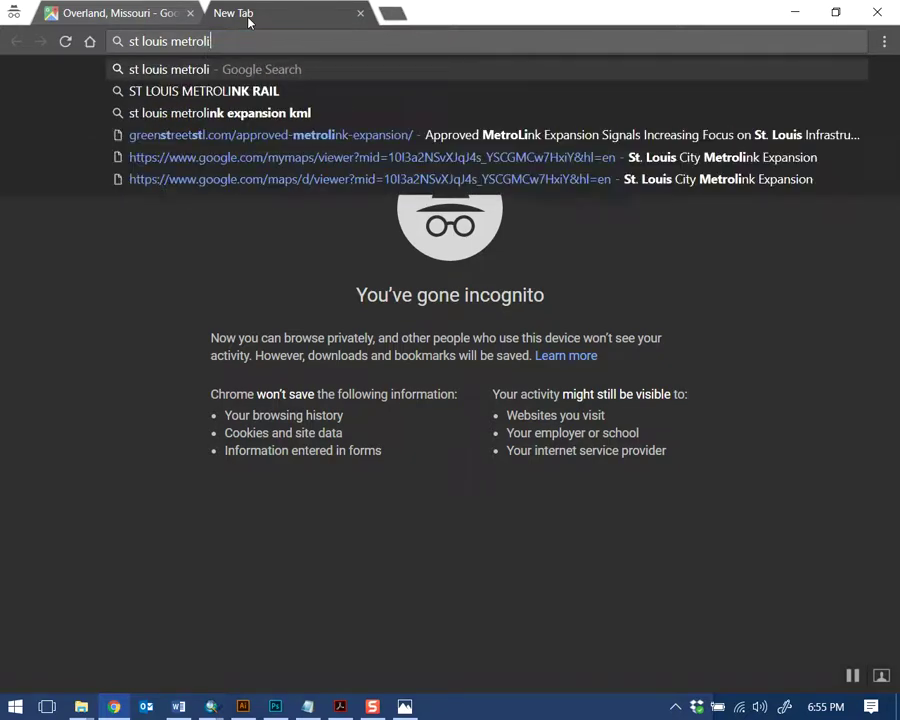
type("n")
key("BackSpace")
type("ink")
key("Delete")
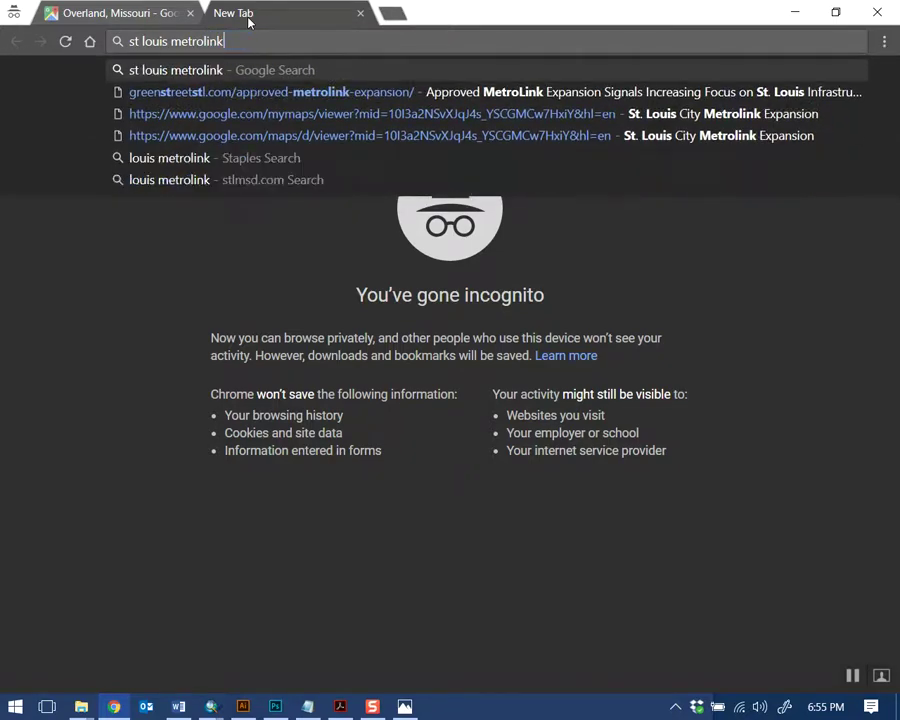
key("Return")
left_click(399, 168)
Look through the St. Louis MetroLink image results for a suitable train photo
scroll(498, 320, "down", 5)
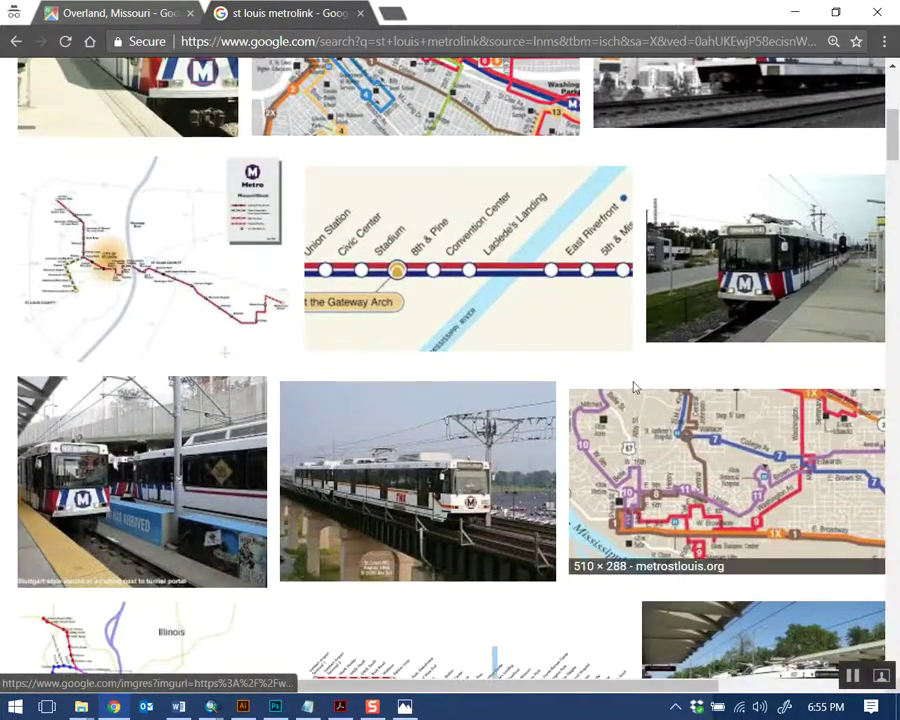
scroll(629, 388, "down", 1)
scroll(550, 392, "down", 8)
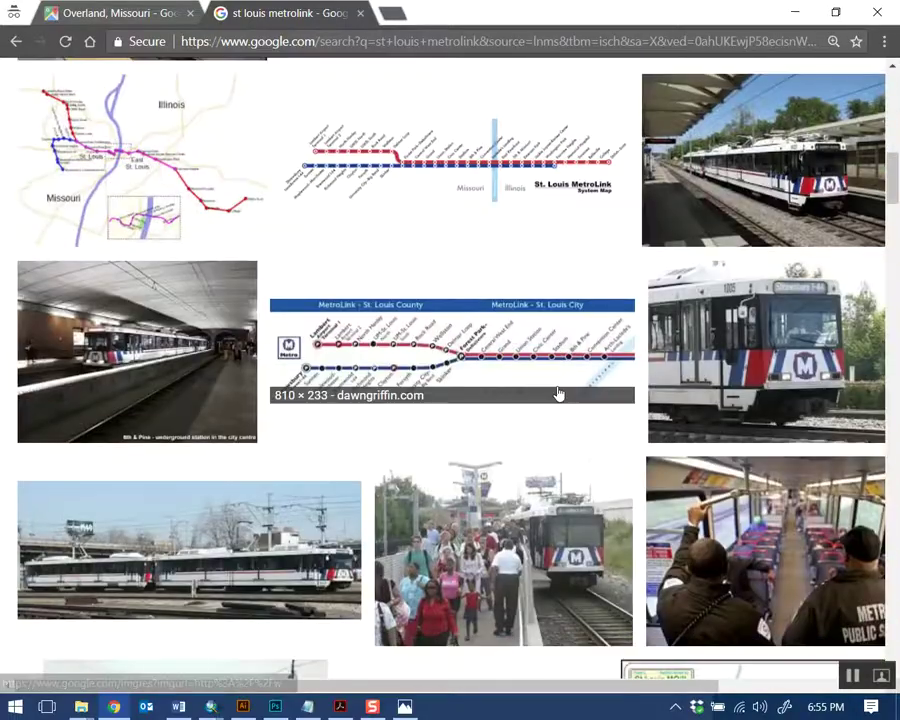
scroll(560, 392, "down", 10)
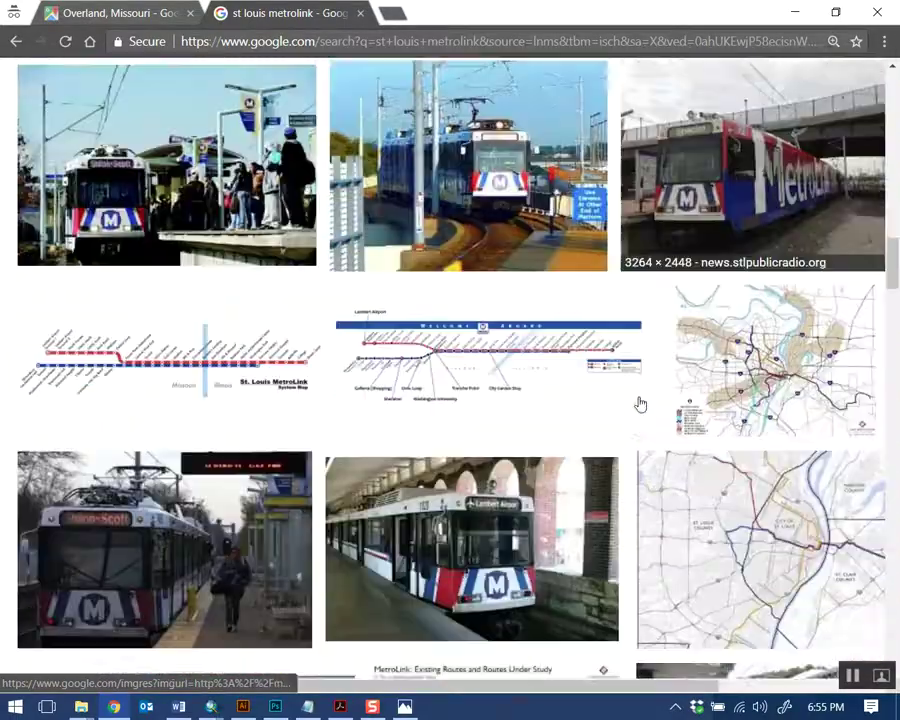
scroll(320, 398, "down", 4)
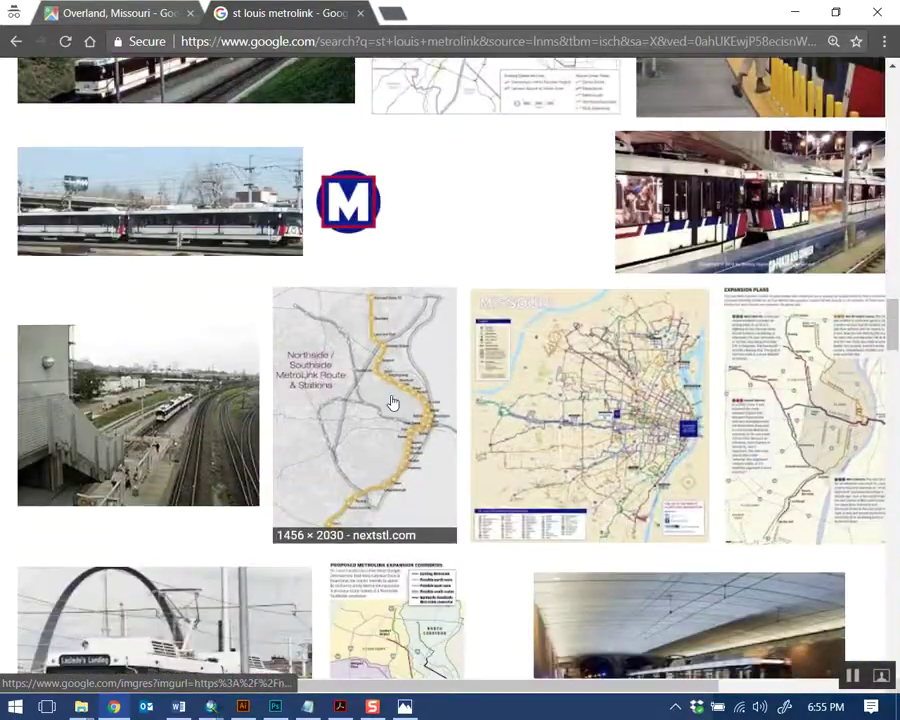
scroll(390, 403, "down", 5)
scroll(400, 395, "down", 14)
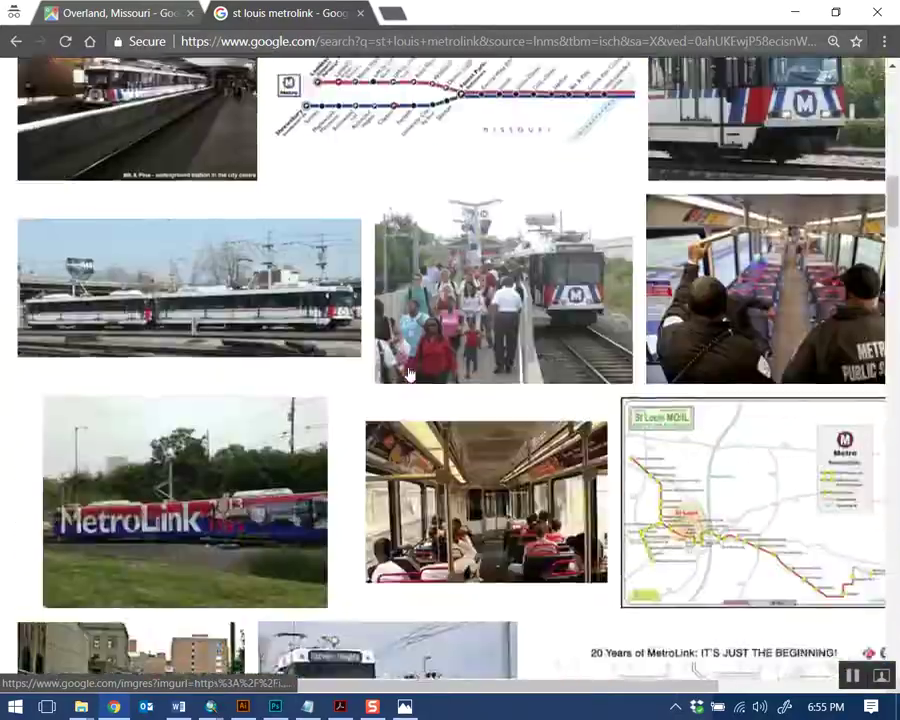
scroll(405, 378, "up", 4)
scroll(405, 380, "down", 3)
scroll(405, 382, "up", 6)
scroll(405, 383, "up", 1)
Open the 730 × 480 photo of the TWA train on the viaduct at full size and copy the image
left_click(408, 440)
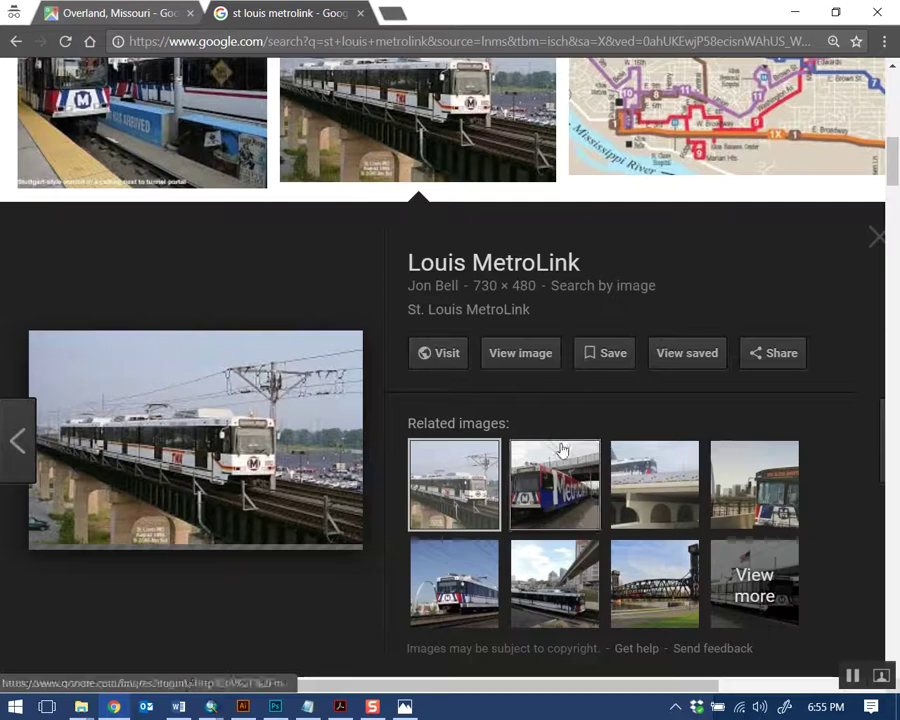
left_click(536, 359)
right_click(494, 320)
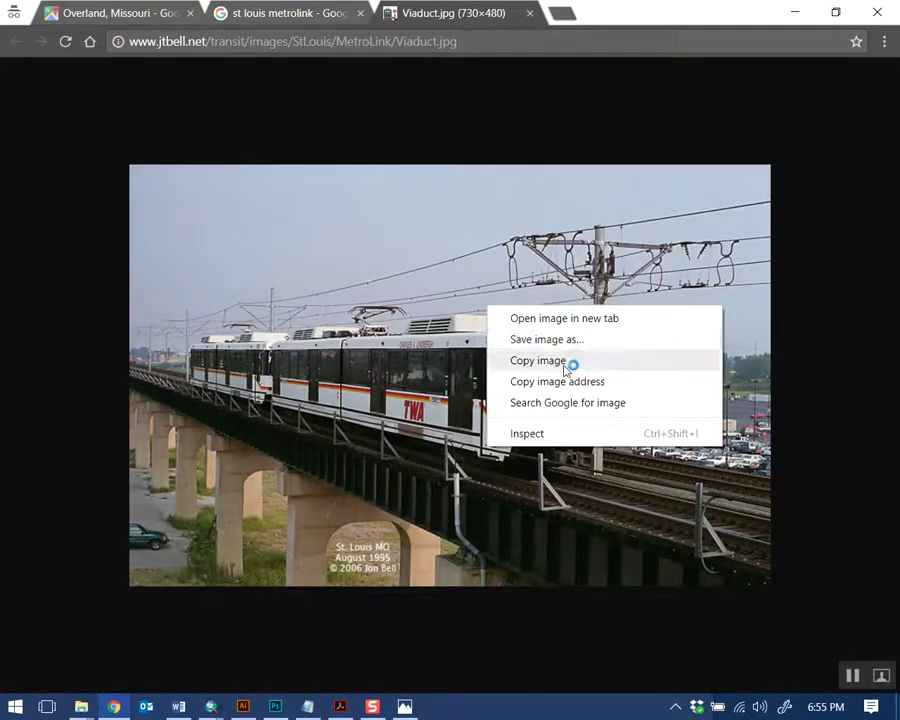
left_click(570, 361)
Switch to Photoshop, paste the train photo into the document, and enlarge it to about 40 inches wide across the lower canvas
left_click(795, 12)
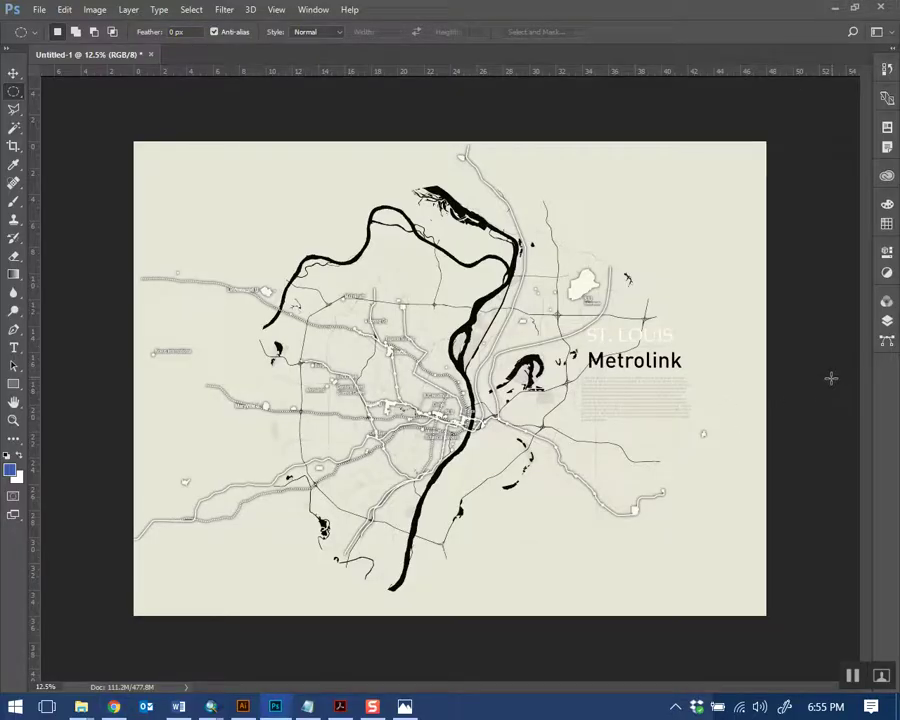
key("ctrl+v")
left_click(13, 73)
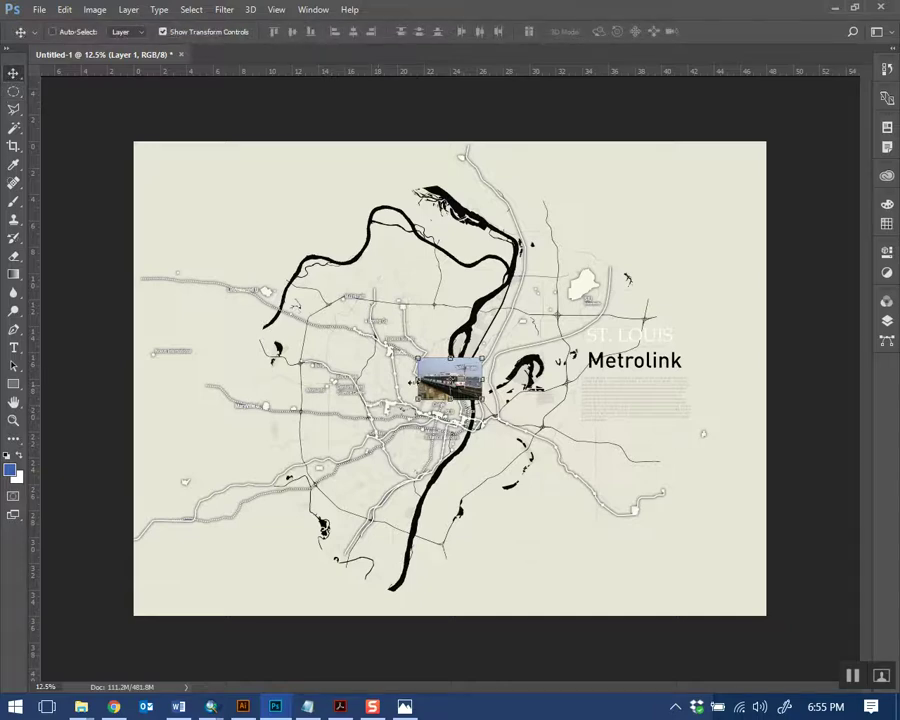
left_click_drag(474, 374, 636, 293)
left_click_drag(441, 532, 406, 631)
left_click_drag(591, 400, 620, 368)
left_click_drag(542, 486, 645, 493)
key("Return")
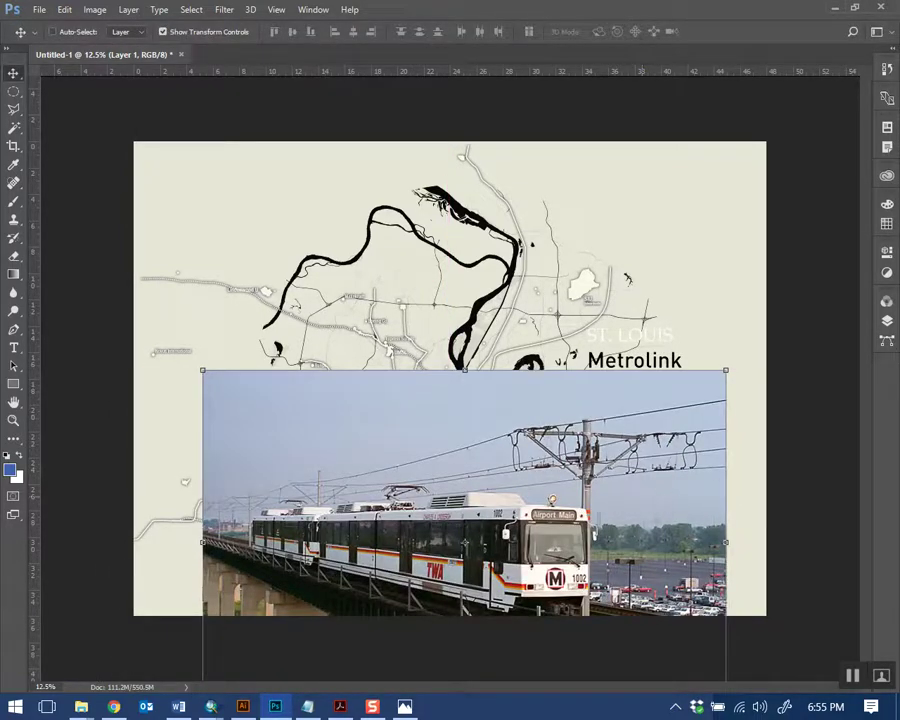
Move the train photo layer out of Group 1 to directly above Color Fill 1, and collapse and hide the group
left_click(888, 321)
left_click_drag(797, 249, 800, 376)
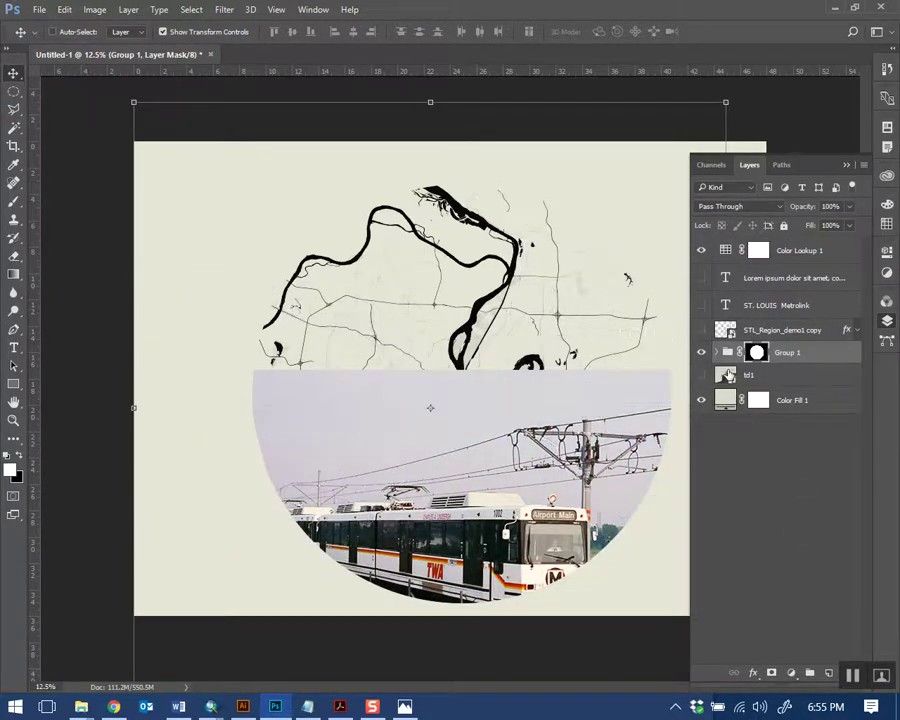
left_click(717, 353)
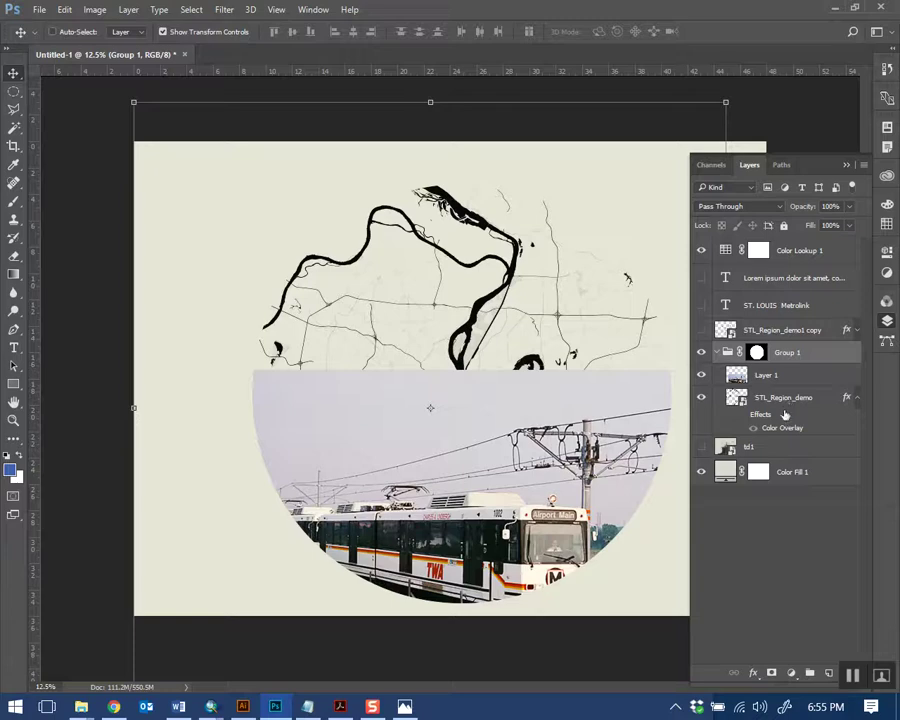
left_click(763, 380)
left_click_drag(763, 384, 771, 467)
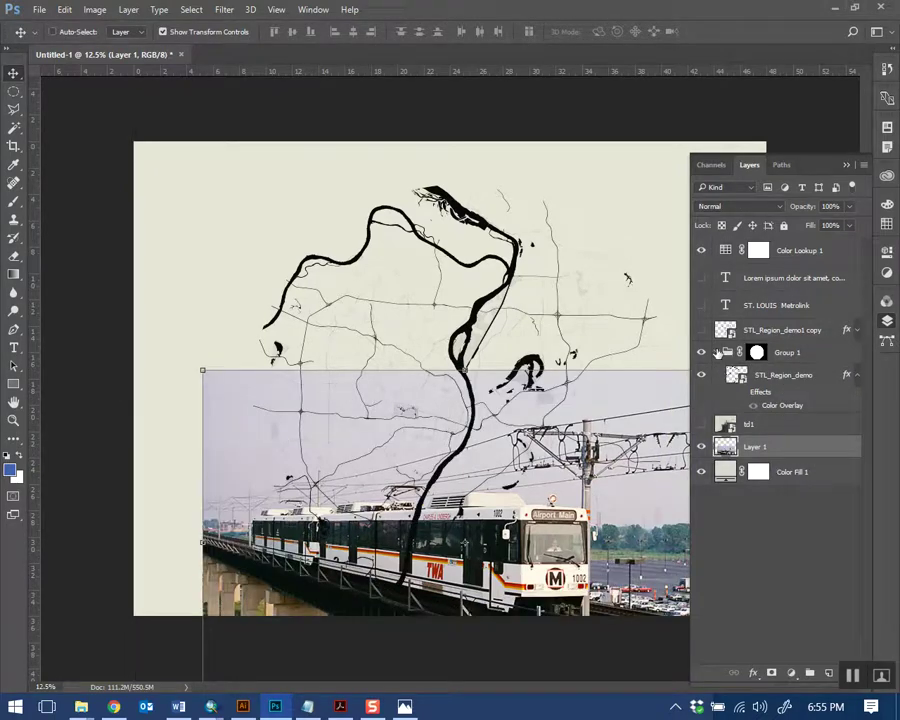
left_click(717, 352)
left_click(701, 352)
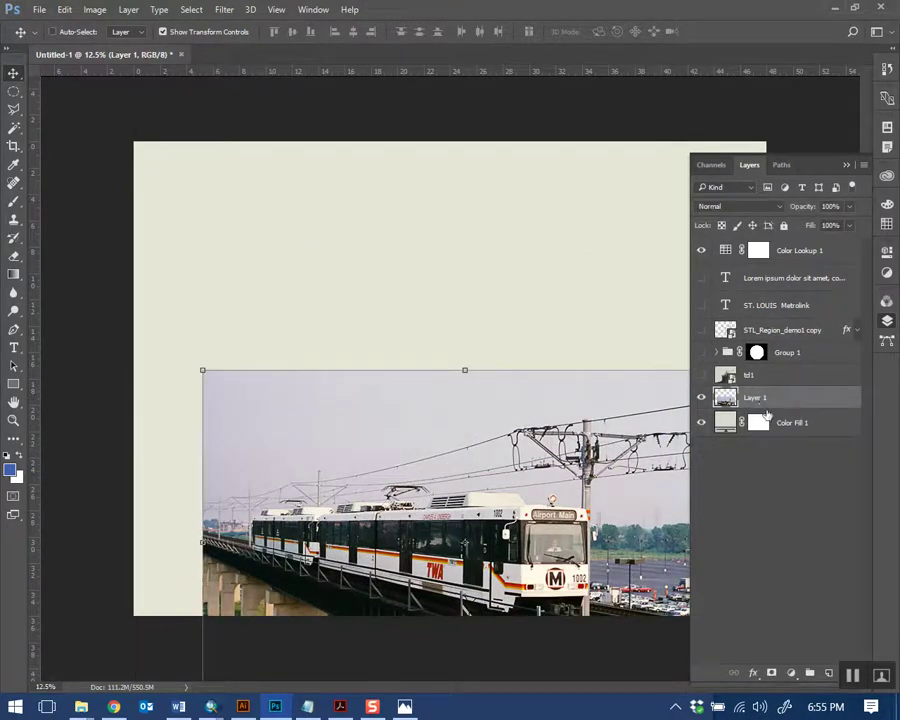
Desaturate the train photo with Hue/Saturation at a Saturation of -100
key("ctrl+u")
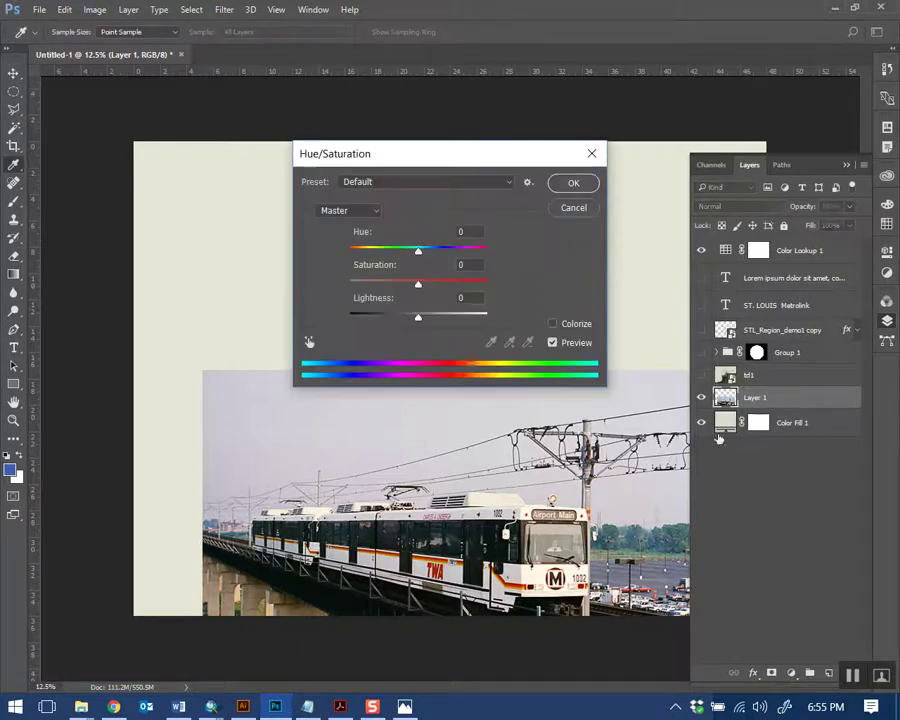
left_click_drag(418, 284, 280, 297)
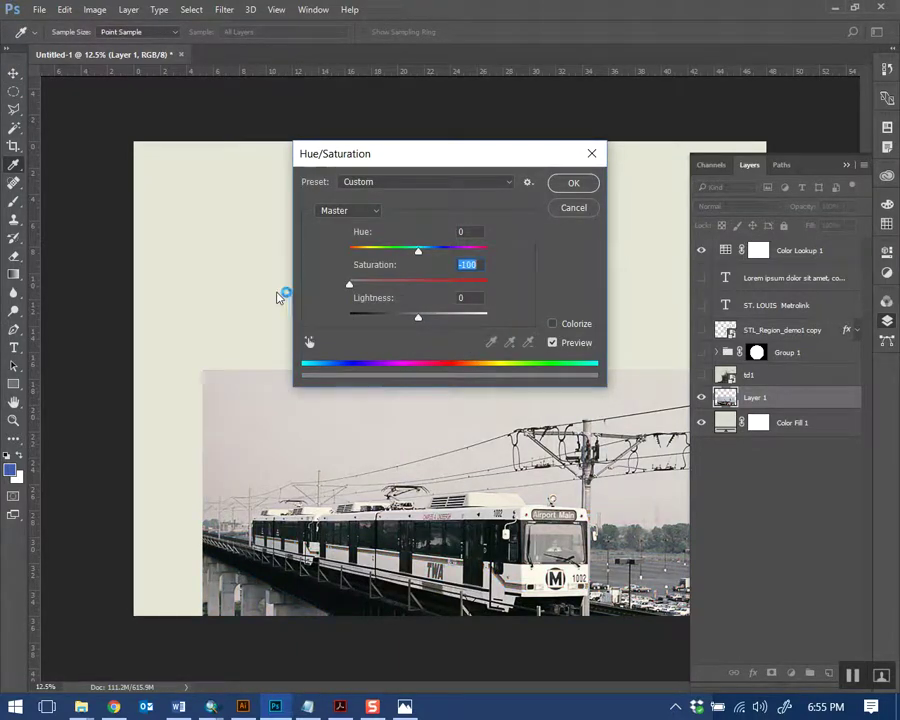
left_click(573, 182)
Try the lightening blend modes from Lighten to Lighter Color, plus Overlay, on the train photo layer
left_click(758, 208)
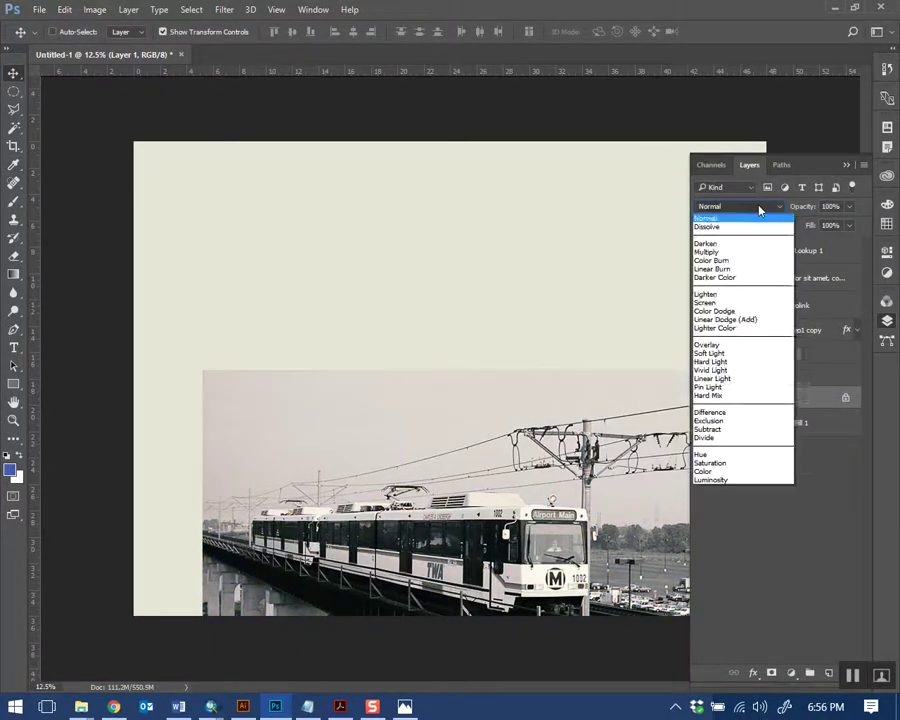
left_click(761, 207)
left_click(760, 207)
left_click(753, 295)
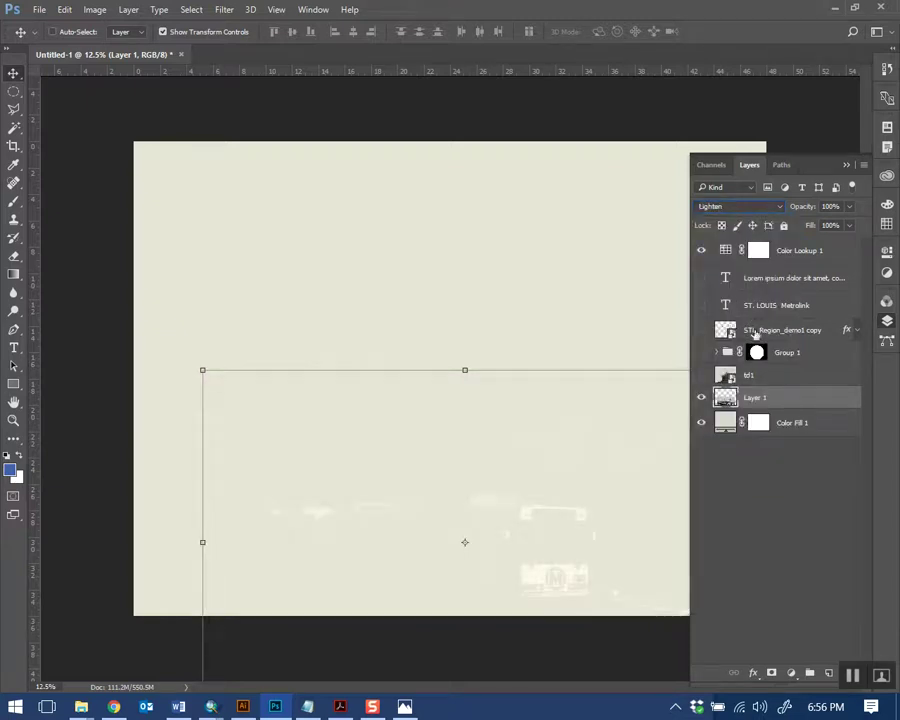
key("Down")
key("Down")
key("Down")
key("Down")
key("Down")
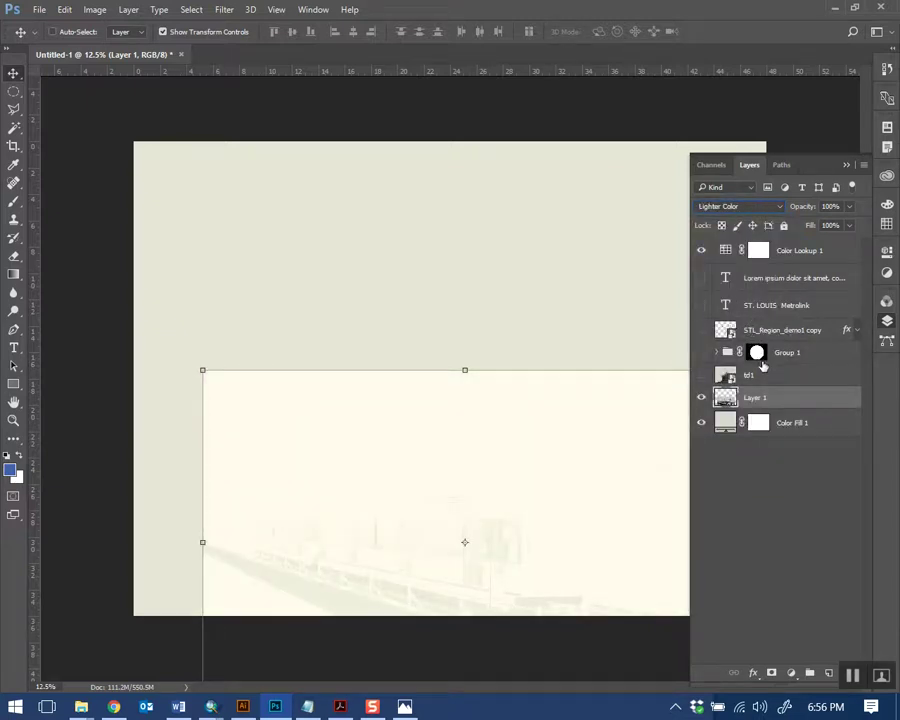
key("Down")
key("Up")
left_click(790, 486)
left_click(783, 397)
left_click(745, 206)
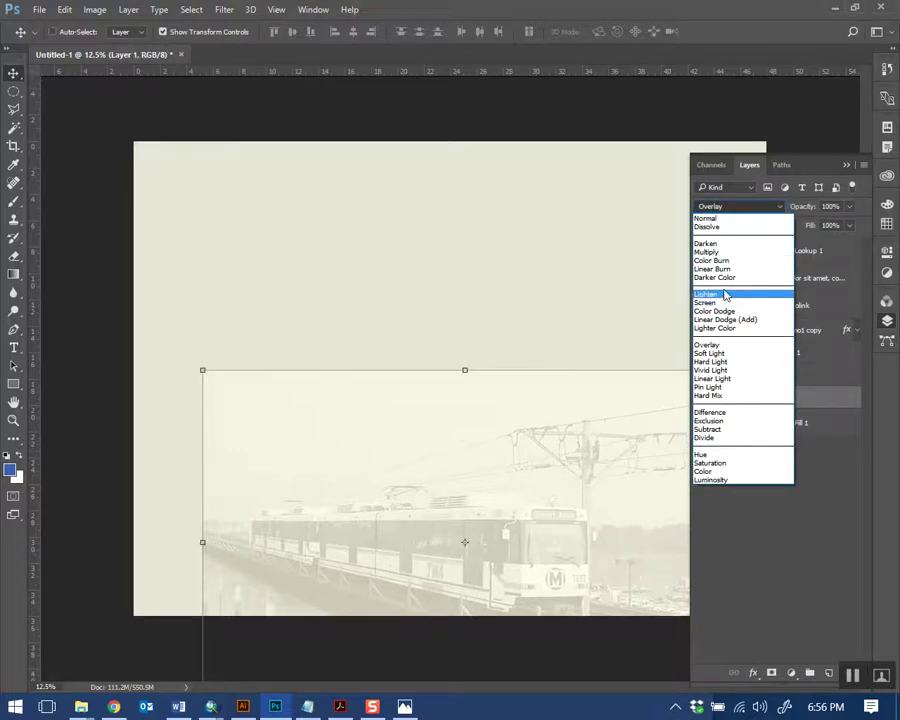
left_click(726, 291)
key("Down")
key("Down")
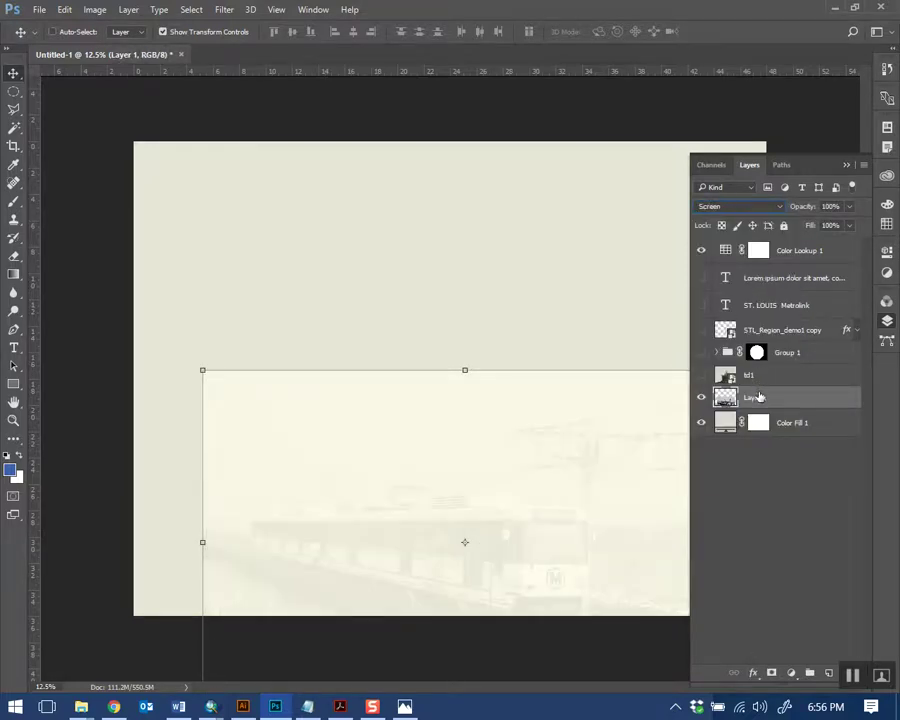
Set the train photo layer's blend mode to Color Burn
left_click(745, 206)
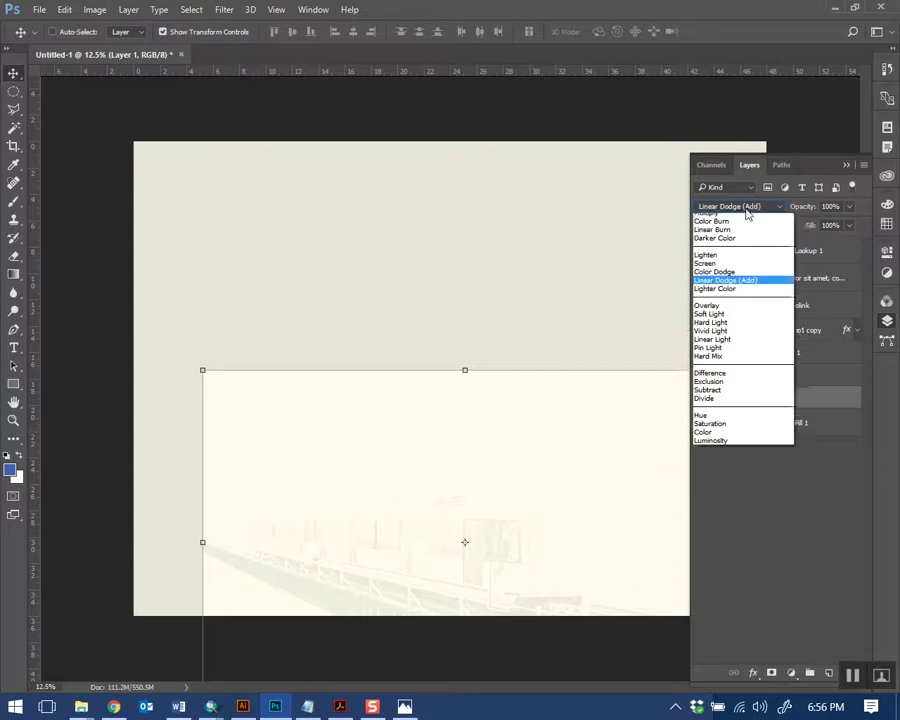
left_click(741, 247)
key("Down")
key("Down")
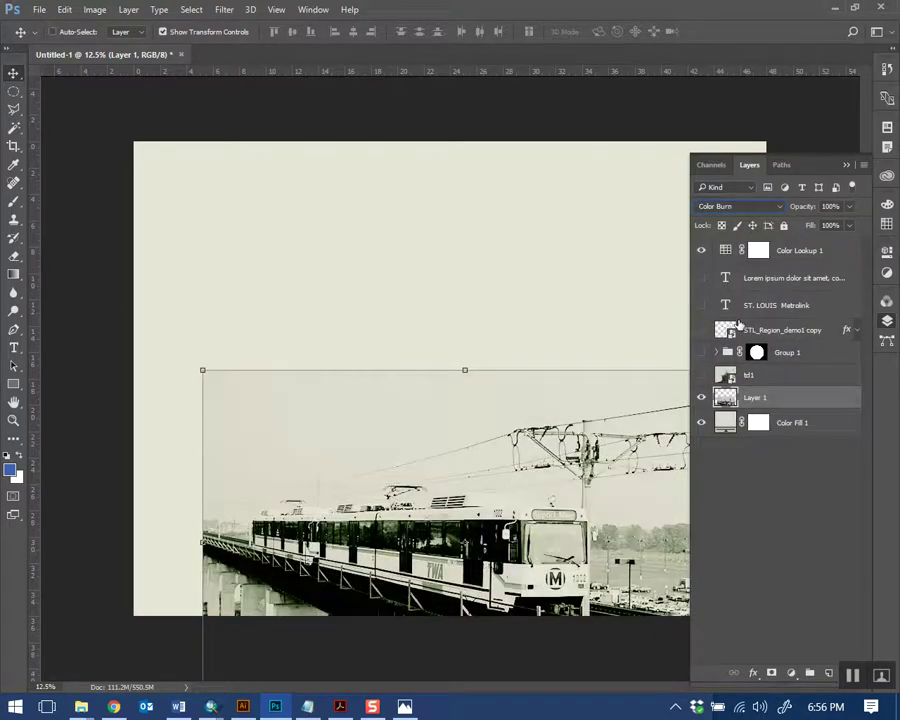
left_click(777, 466)
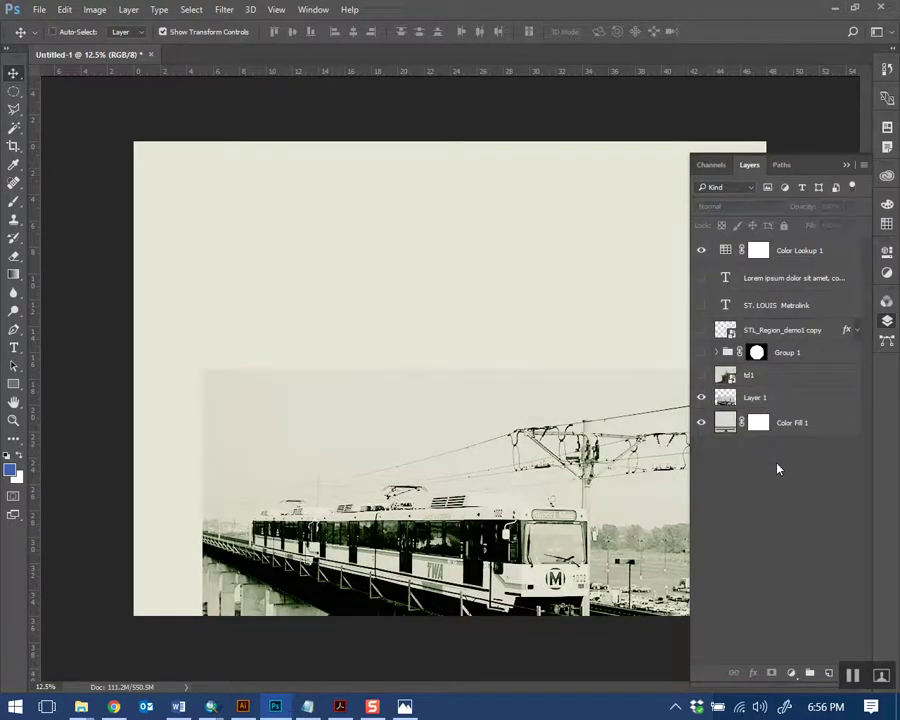
Nudge the train photo slightly upward and raise its contrast with an S-shaped Curves adjustment, placing the shadow point at input 78, output 59
left_click(810, 397)
left_click_drag(643, 453, 646, 441)
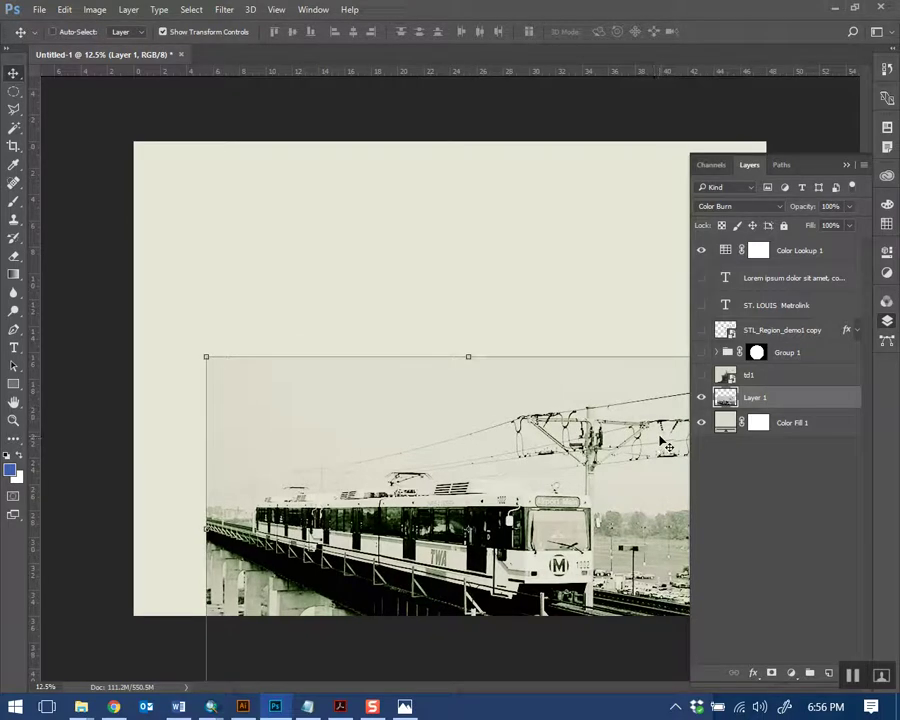
key("ctrl+m")
left_click_drag(386, 281, 386, 262)
left_click_drag(351, 304, 351, 340)
mouse_move(386, 263)
left_mouse_down()
mouse_move(390, 242)
mouse_move(392, 269)
left_mouse_up()
left_click_drag(351, 340, 346, 336)
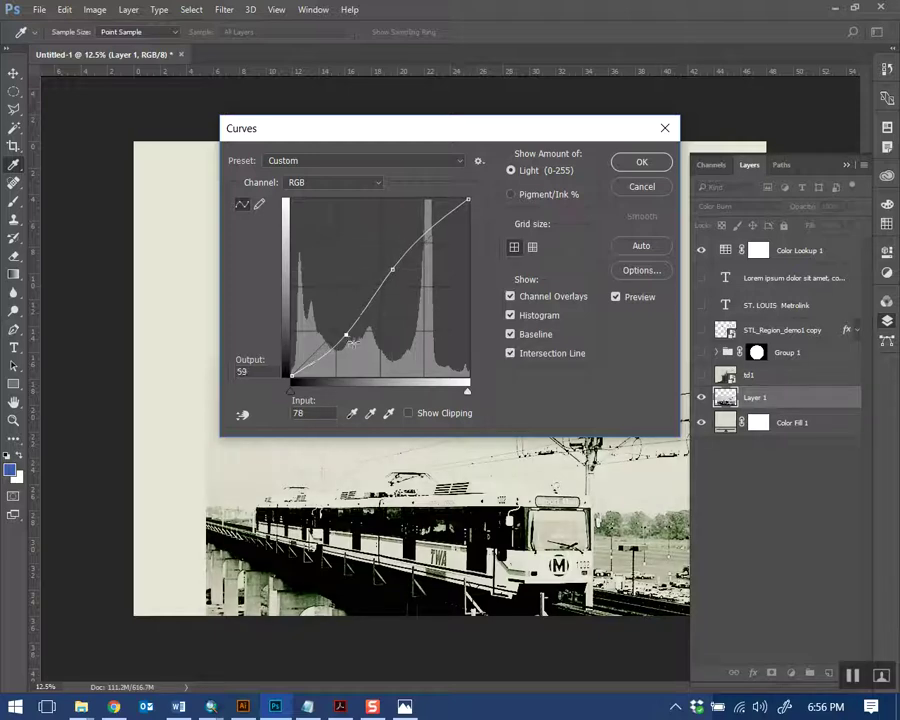
left_click(641, 161)
Scale the train photo to about 83% and align it with the canvas's left edge, its lower part running past the bottom
key("v")
mouse_move(633, 484)
left_mouse_down()
mouse_move(605, 488)
mouse_move(622, 500)
left_mouse_up()
key("ctrl+minus")
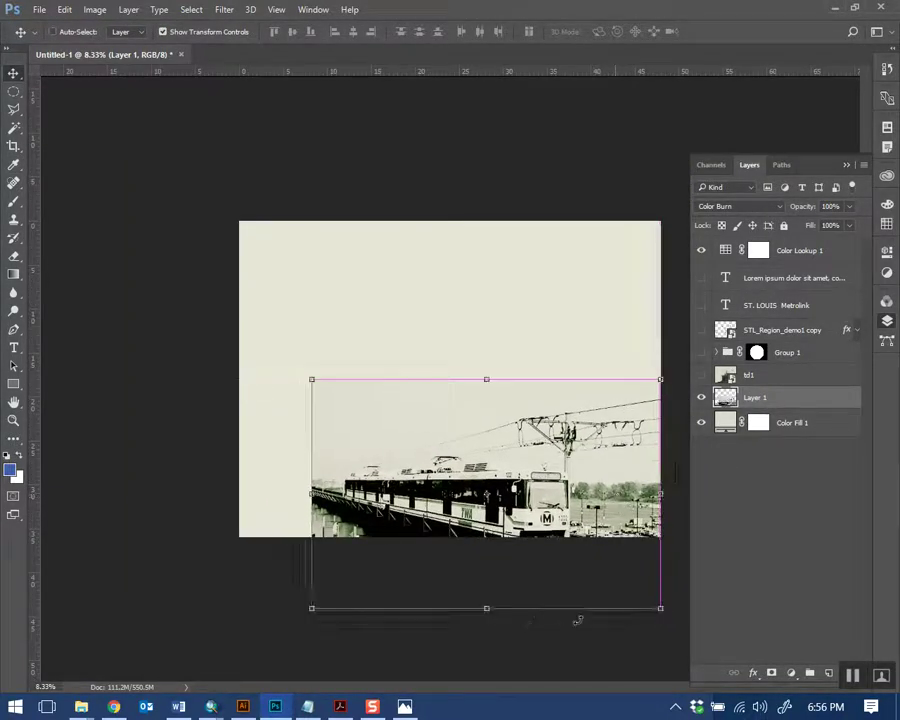
left_click_drag(311, 604, 374, 580)
left_click_drag(388, 478, 257, 484)
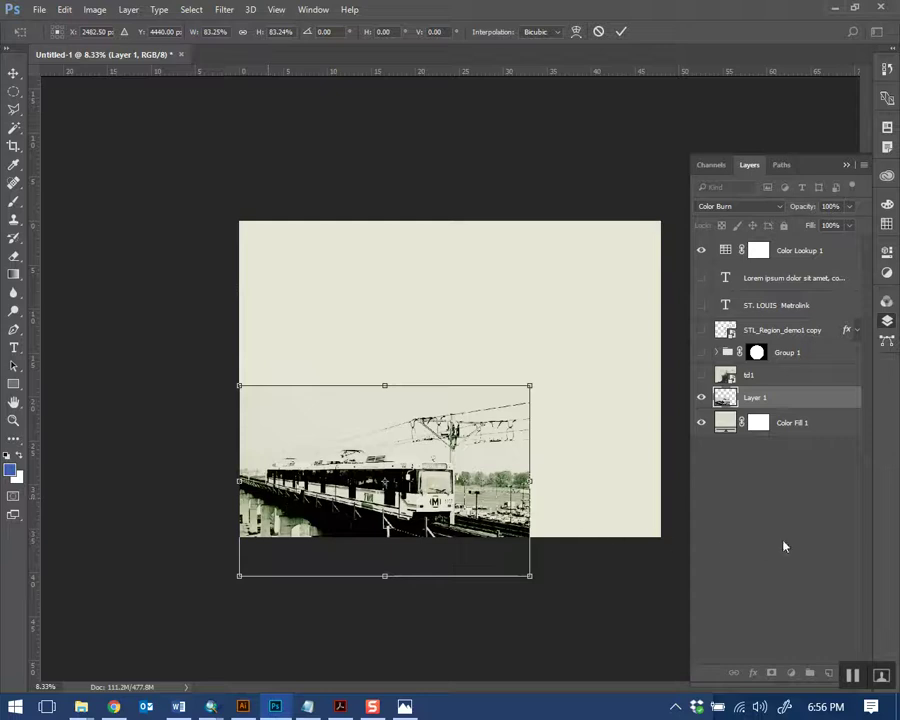
left_click(621, 31)
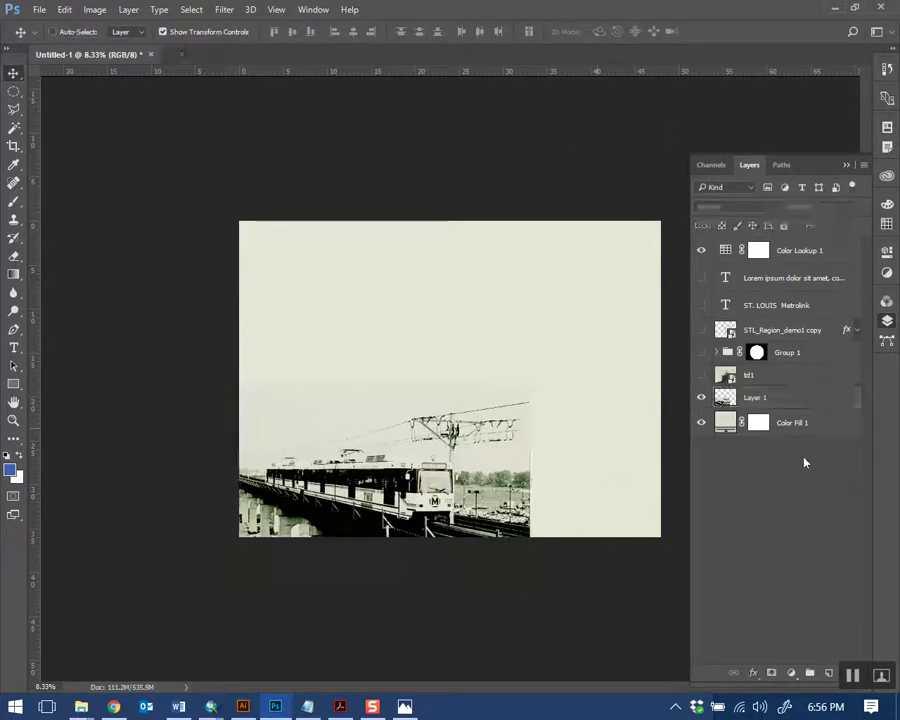
Marquee-select the empty lower-right canvas area overlapping the photo's right edge, fill it on Layer 1 with Content-Aware, and deselect
right_click(16, 97)
left_click(70, 92)
left_click_drag(663, 541, 505, 398)
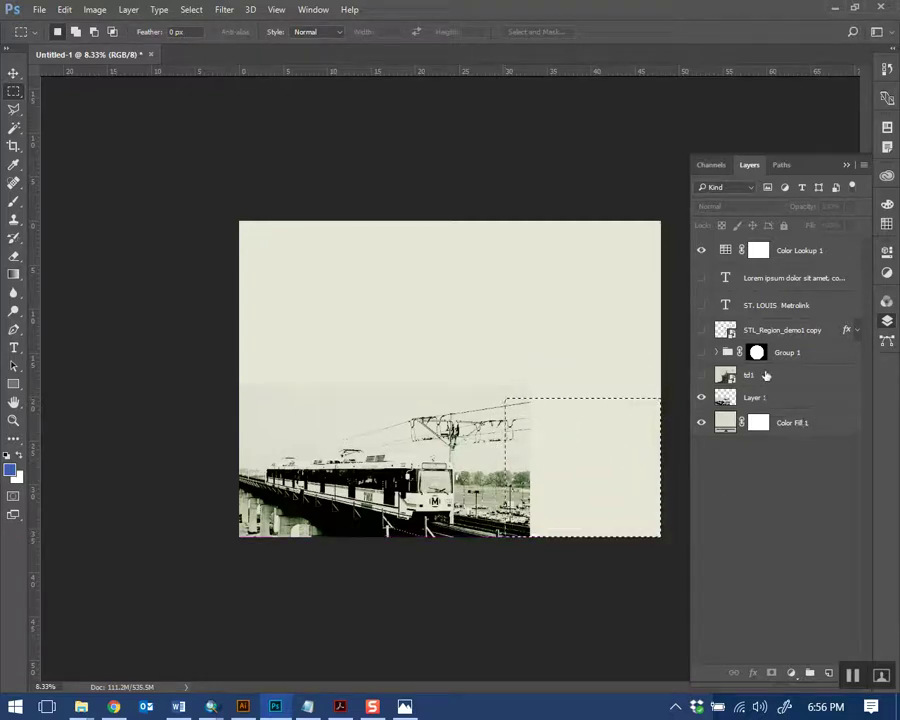
left_click(765, 397)
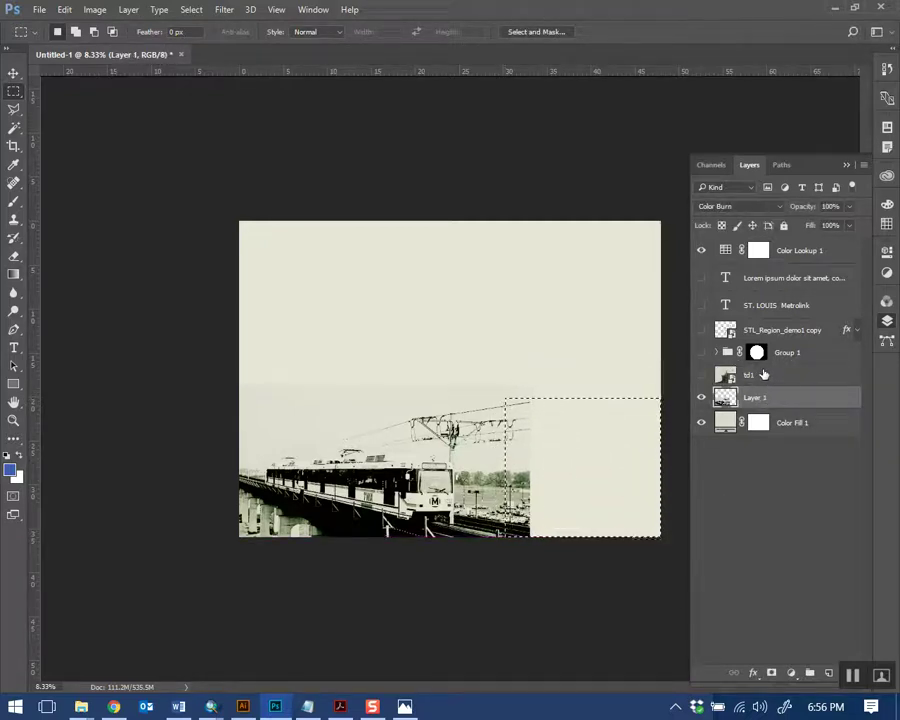
key("shift+BackSpace")
left_click(763, 216)
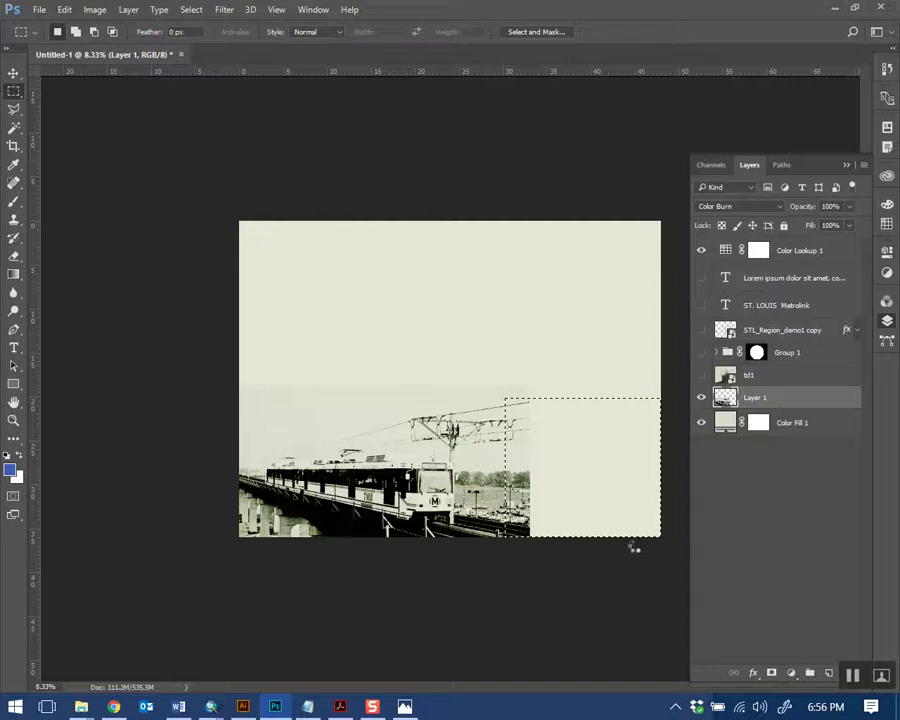
left_click(740, 535)
key("ctrl+d")
Erase the train photo's hard upper edge and overhead wires on Layer 1 with a soft 1800 px eraser
left_click(790, 372)
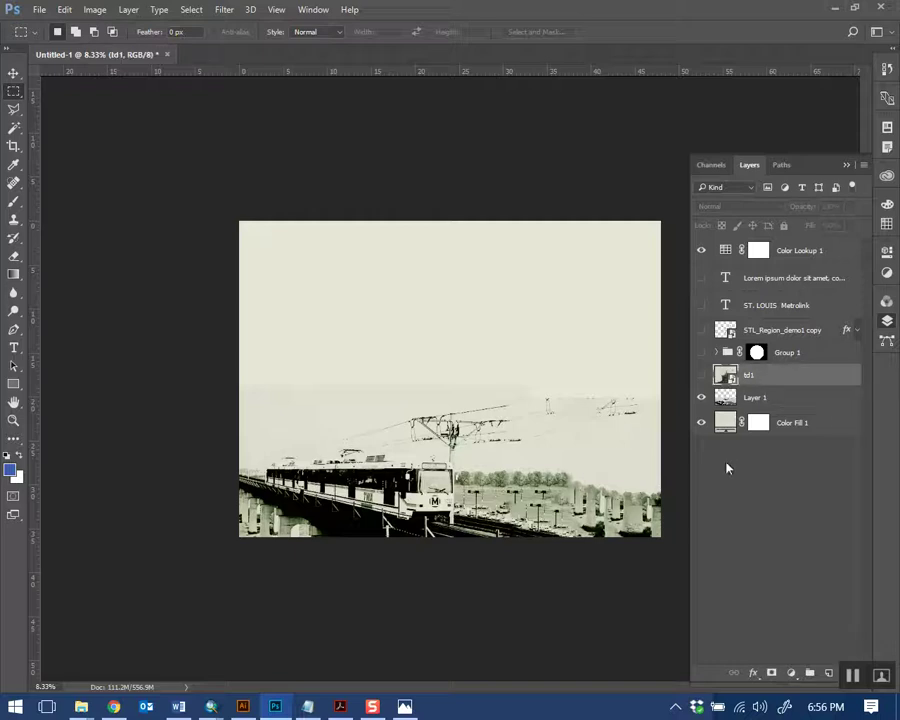
left_click(760, 397)
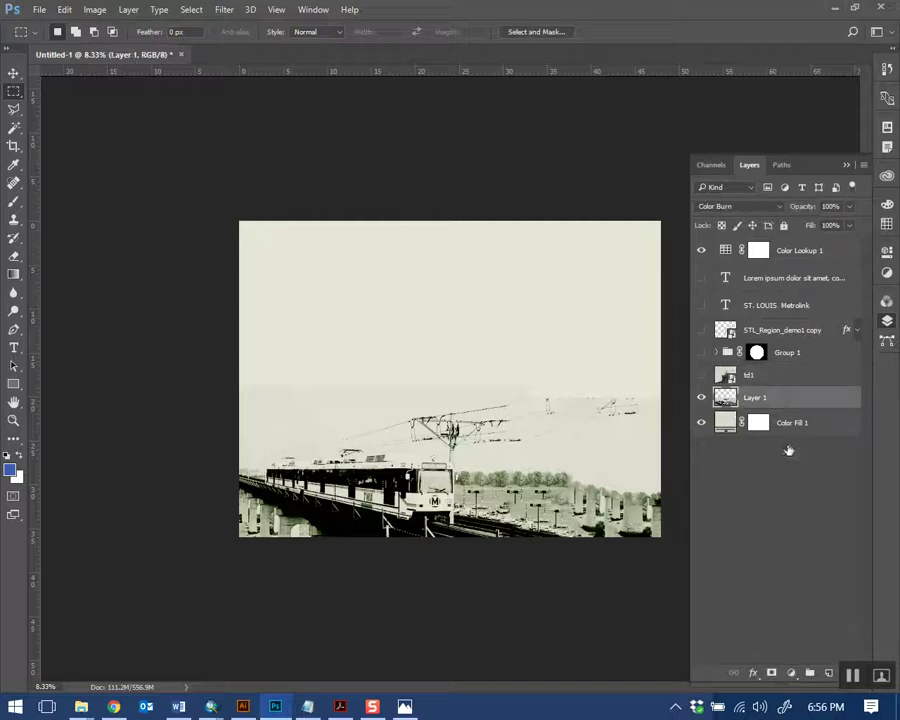
left_click(12, 258)
left_click_drag(372, 376, 558, 386)
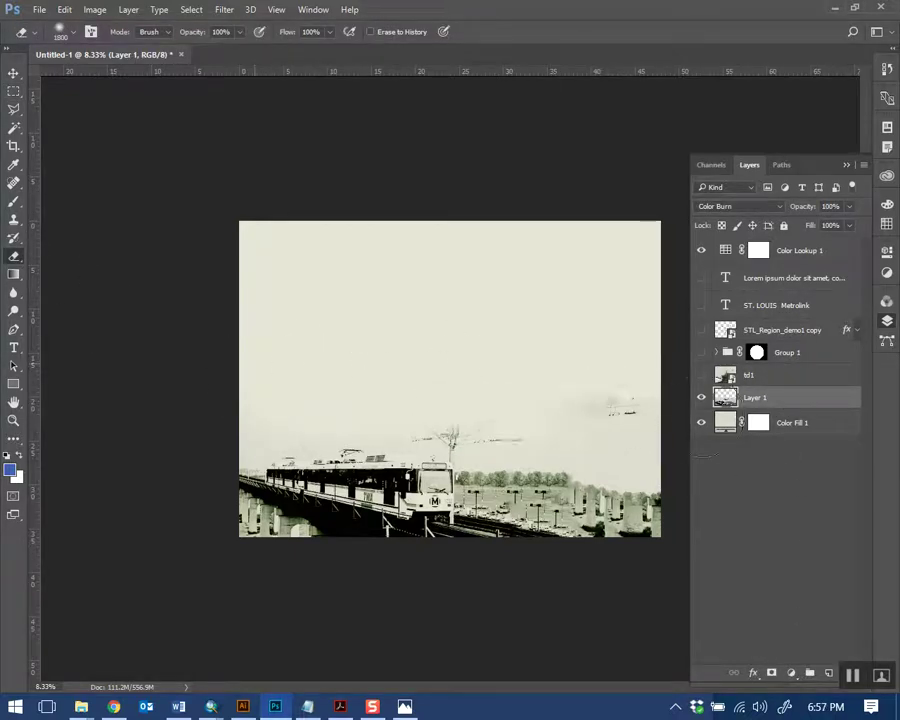
Show the hidden text, map and group layers, and move Group 1 through the Lorem ipsum text together slightly upward
left_click(824, 512)
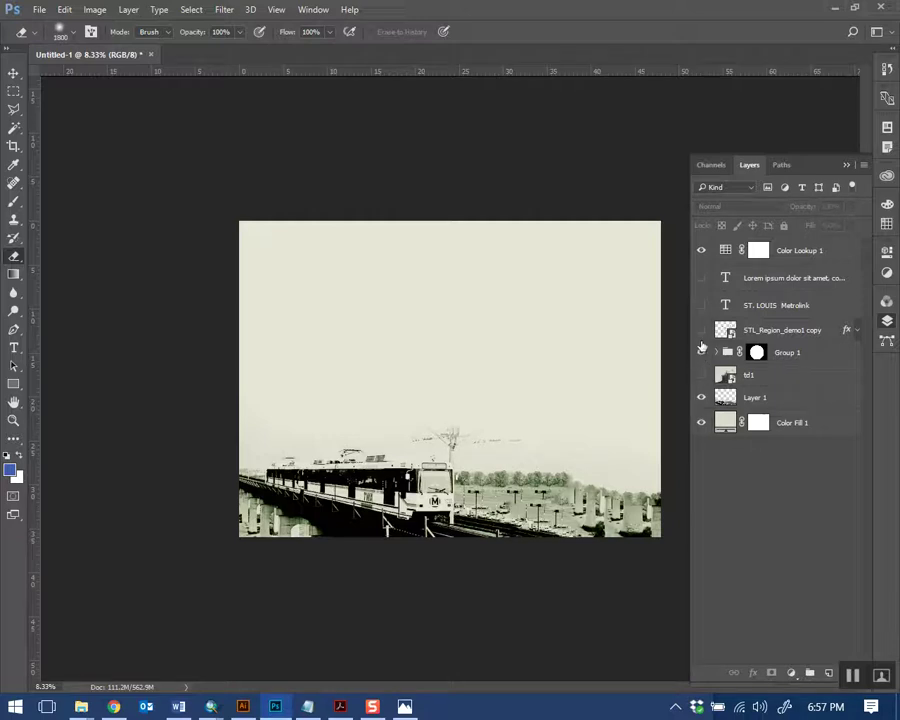
left_click(701, 281)
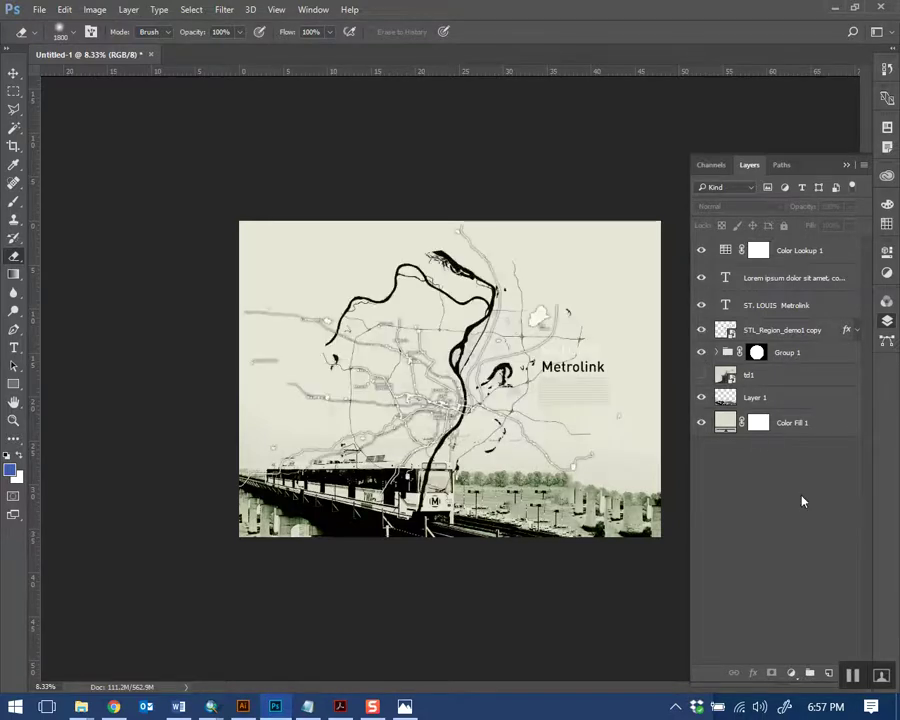
left_click(805, 354)
left_click(782, 280, "shift")
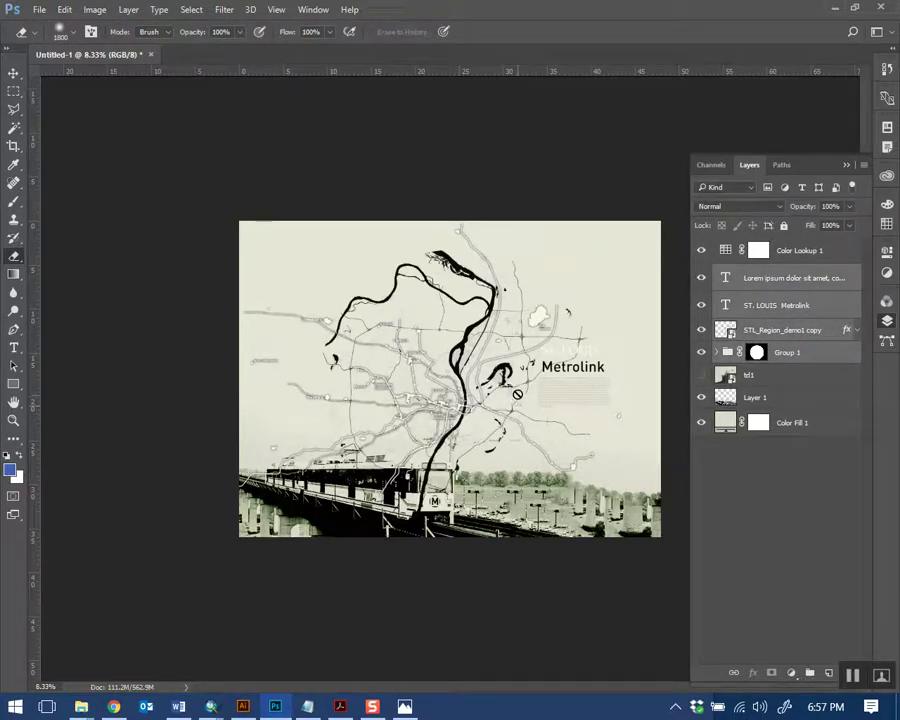
left_click(13, 75)
mouse_move(524, 414)
left_mouse_down()
mouse_move(524, 380)
mouse_move(526, 390)
left_mouse_up()
Lower the opacity of the train photo on Layer 1 so it fades behind the map
left_click(771, 406)
mouse_move(592, 512)
left_mouse_down()
mouse_move(645, 520)
mouse_move(600, 495)
left_mouse_up()
left_click(849, 206)
left_click_drag(849, 214, 814, 226)
left_click(826, 481)
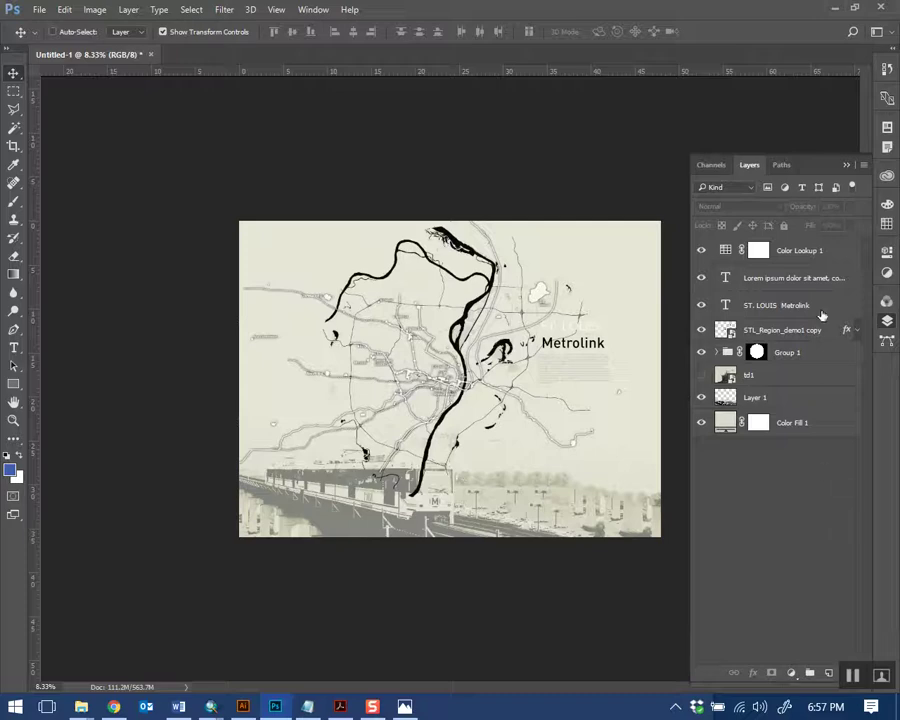
left_click(850, 162)
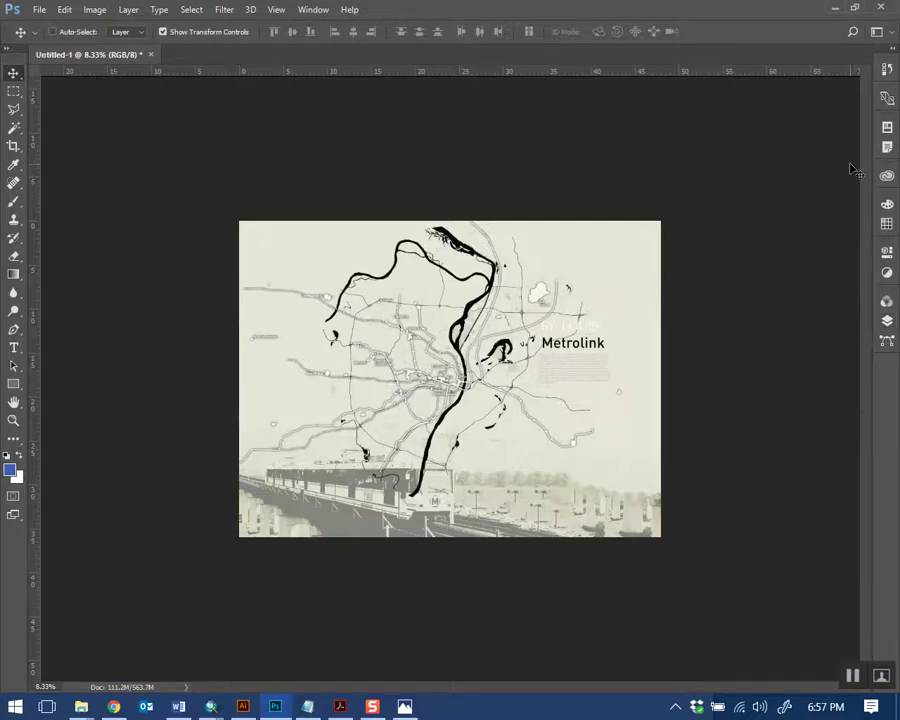
key("ctrl+0")
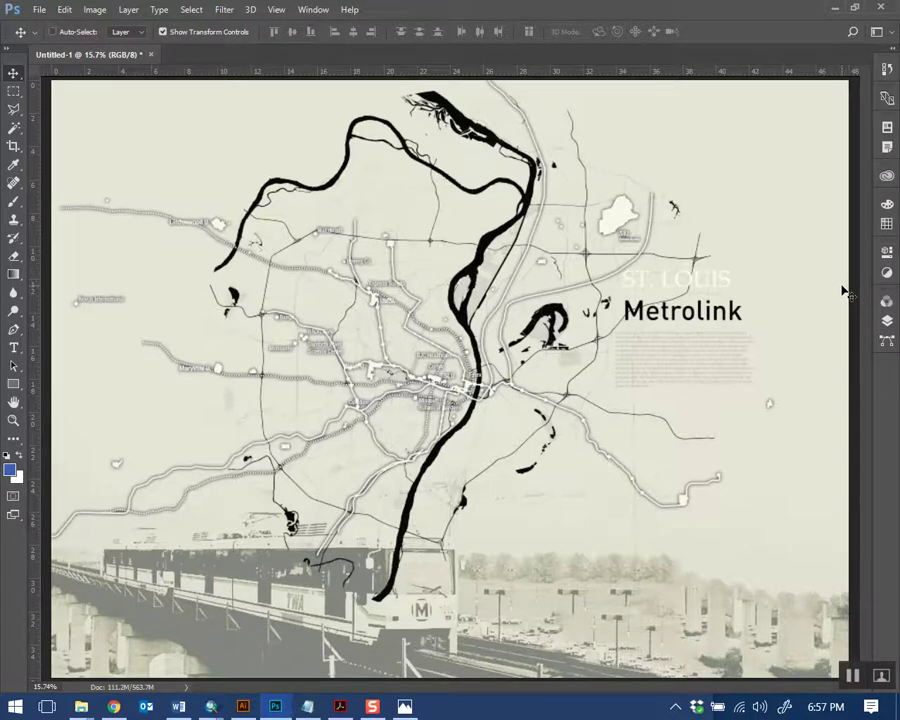
key("ctrl+minus")
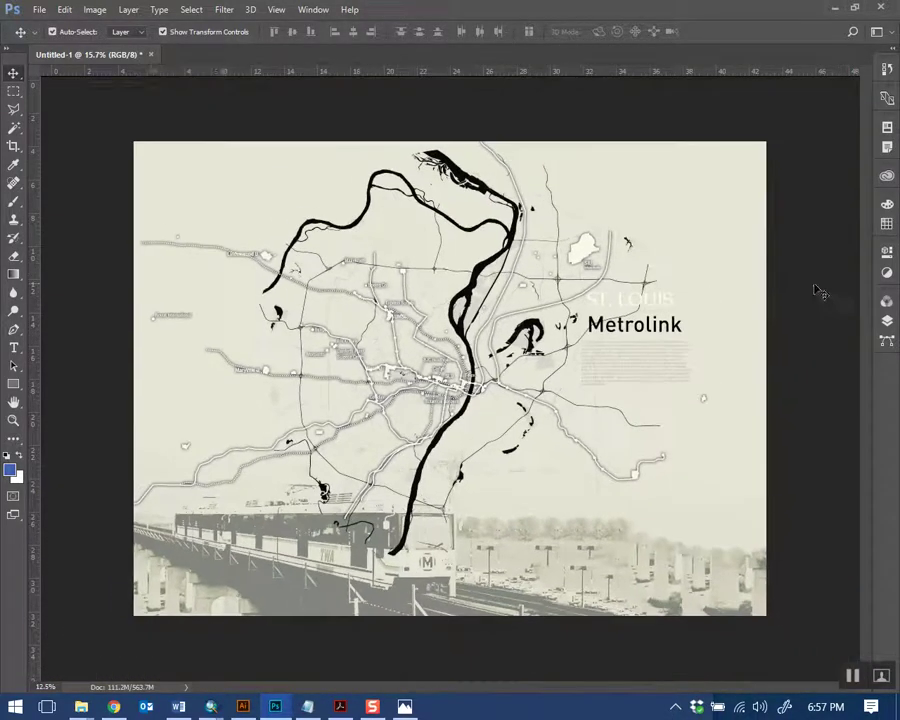
Open the recent document metro.psd and bring up its layer stack
left_click(38, 9)
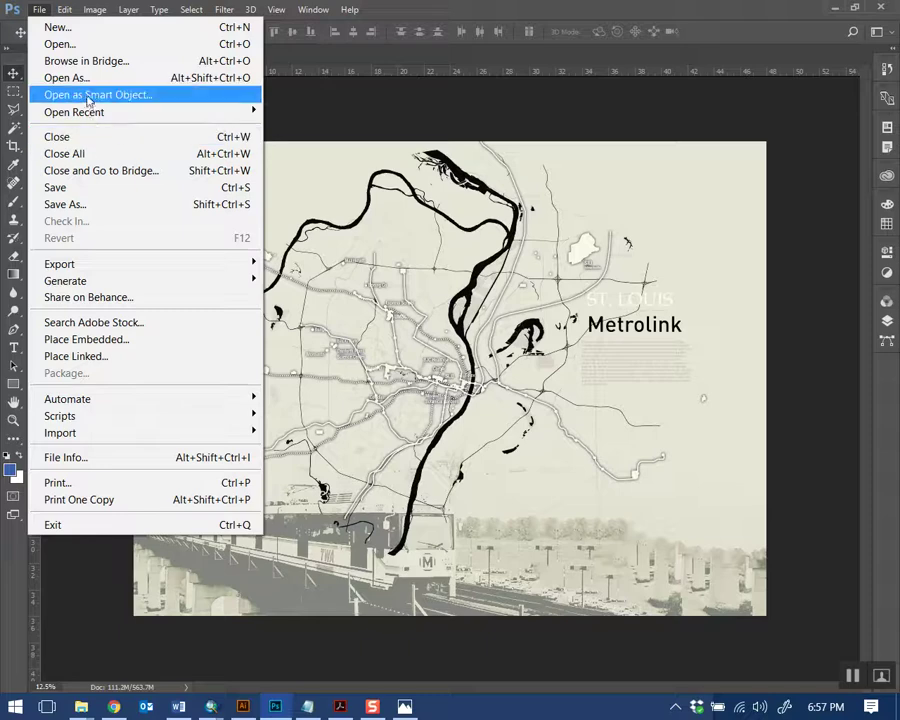
mouse_move(104, 111)
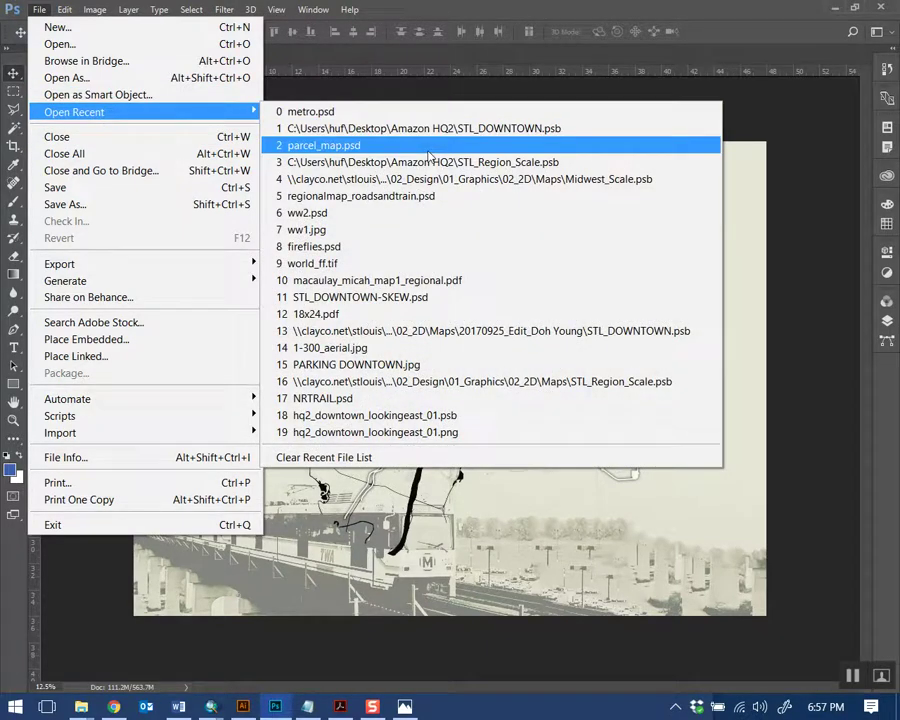
left_click(386, 111)
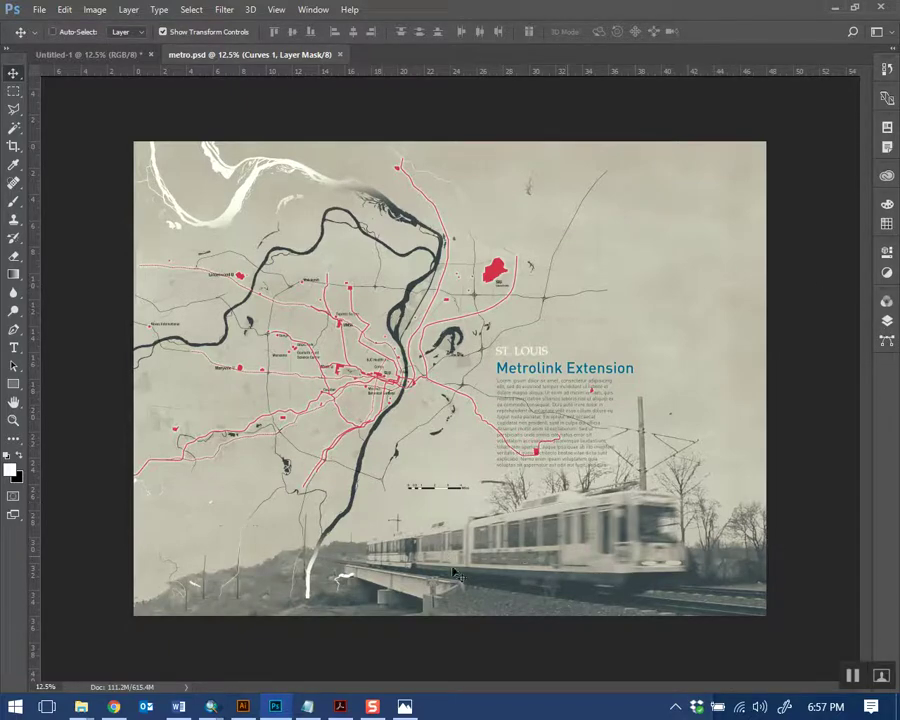
left_click(888, 320)
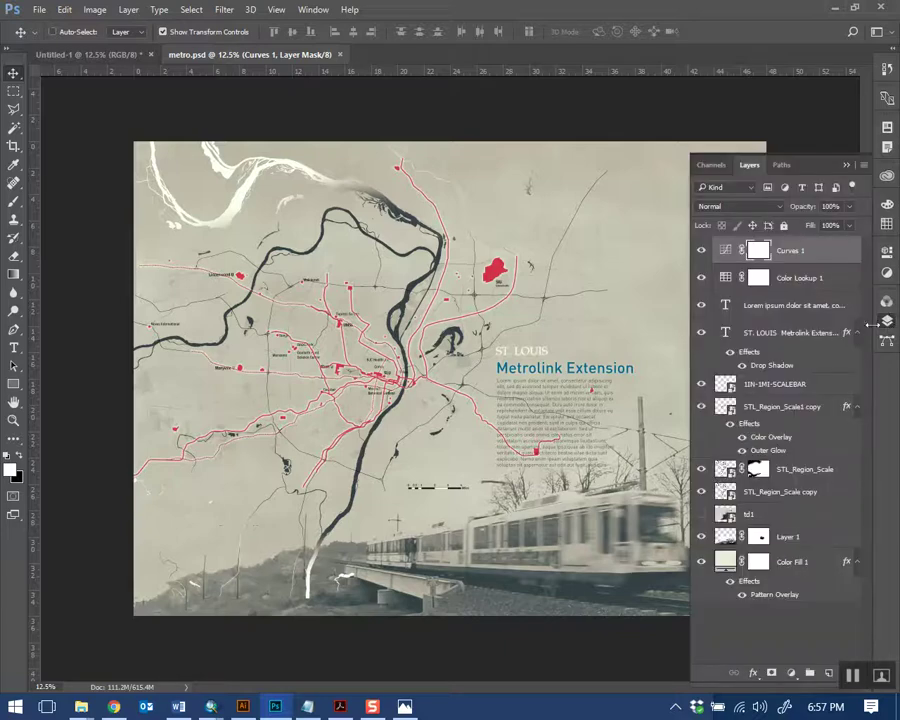
Toggle the td1 reference layer in metro.psd repeatedly to compare the finished composition with the title card
left_click(703, 516)
left_click(703, 516)
left_click(703, 516)
left_click(703, 516)
left_click(703, 516)
left_click(703, 516)
left_click(703, 516)
left_click(703, 516)
left_click(796, 636)
left_click(846, 166)
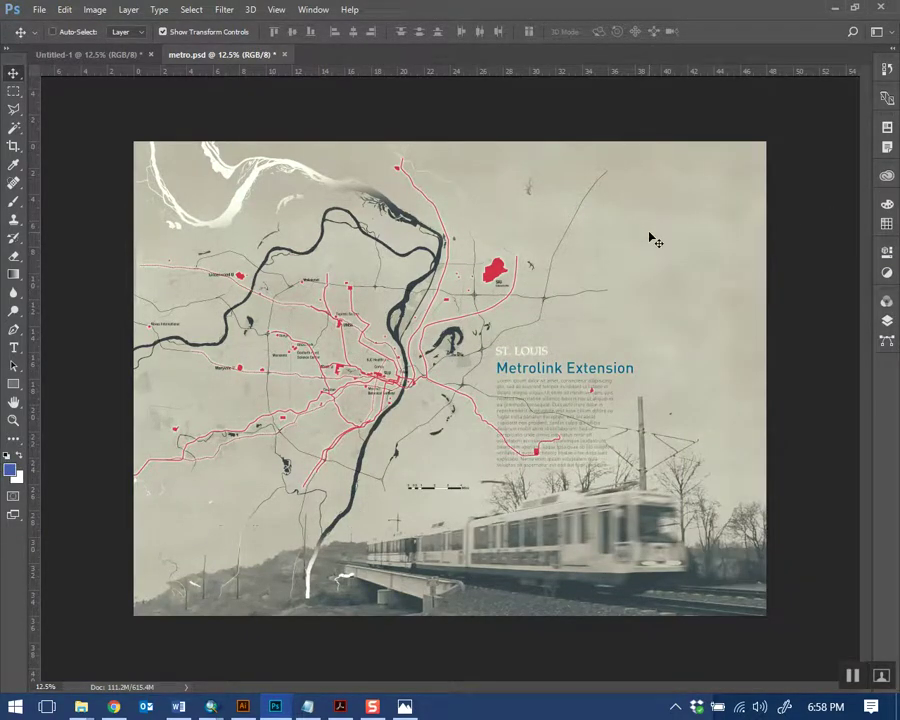
Compare the Untitled-1 composition with metro.psd by alternating between the two documents
left_click(128, 55)
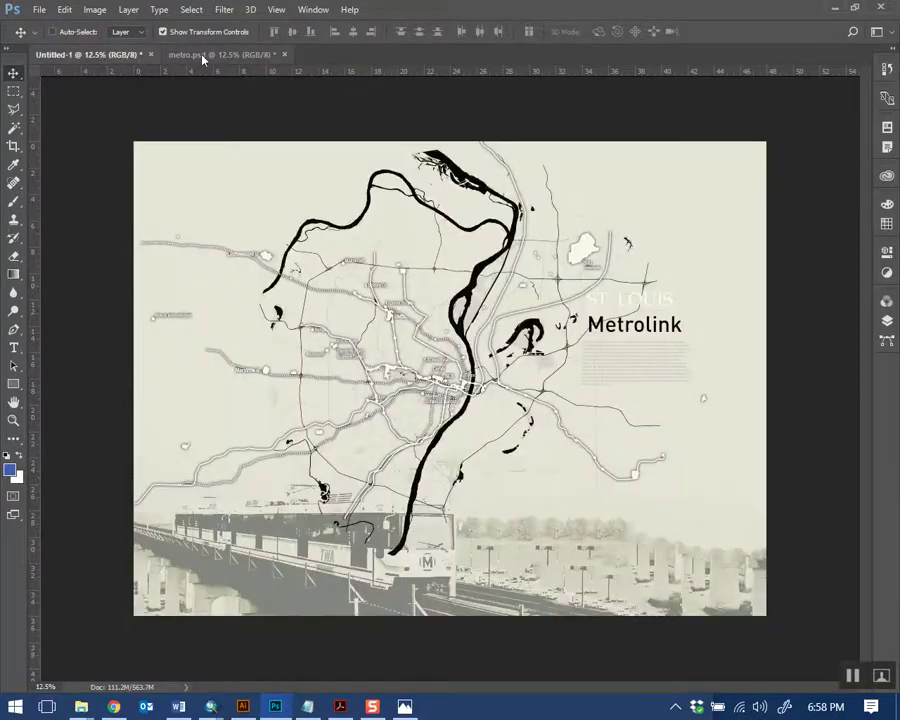
left_click(222, 54)
left_click(130, 55)
left_click(222, 54)
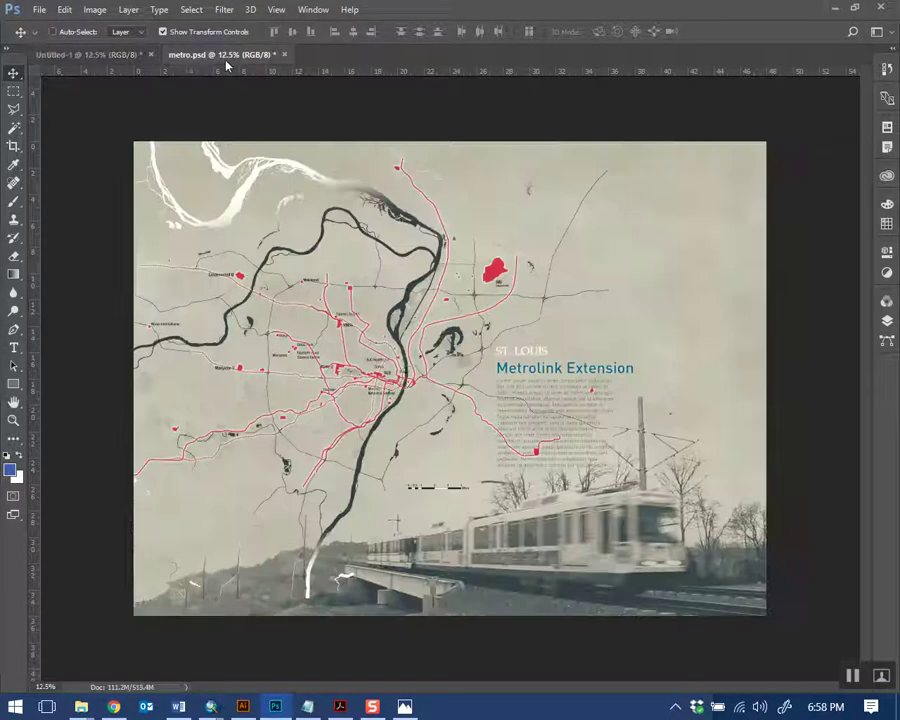
Add a Pattern fill layer above Color Lookup 1 in Untitled-1, using the cloudy grey texture pattern
left_click(124, 57)
left_click(886, 321)
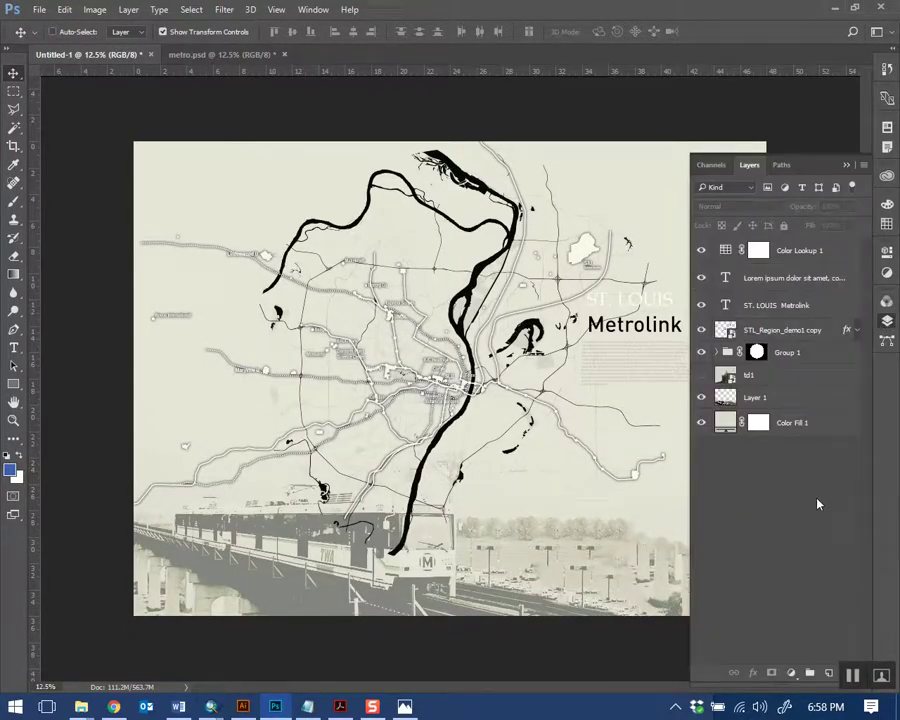
left_click(816, 258)
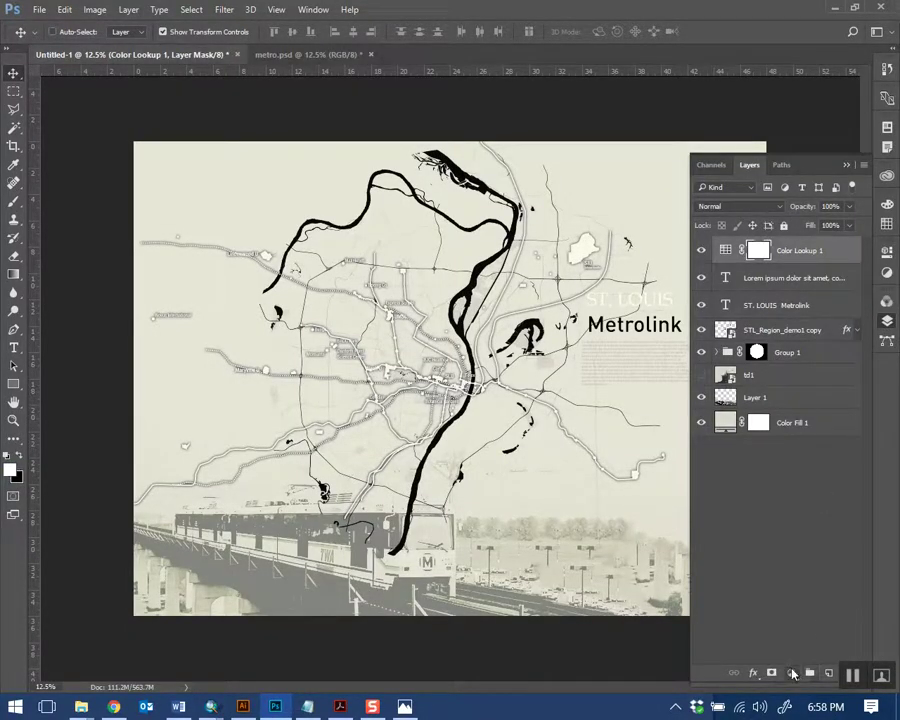
left_click(791, 673)
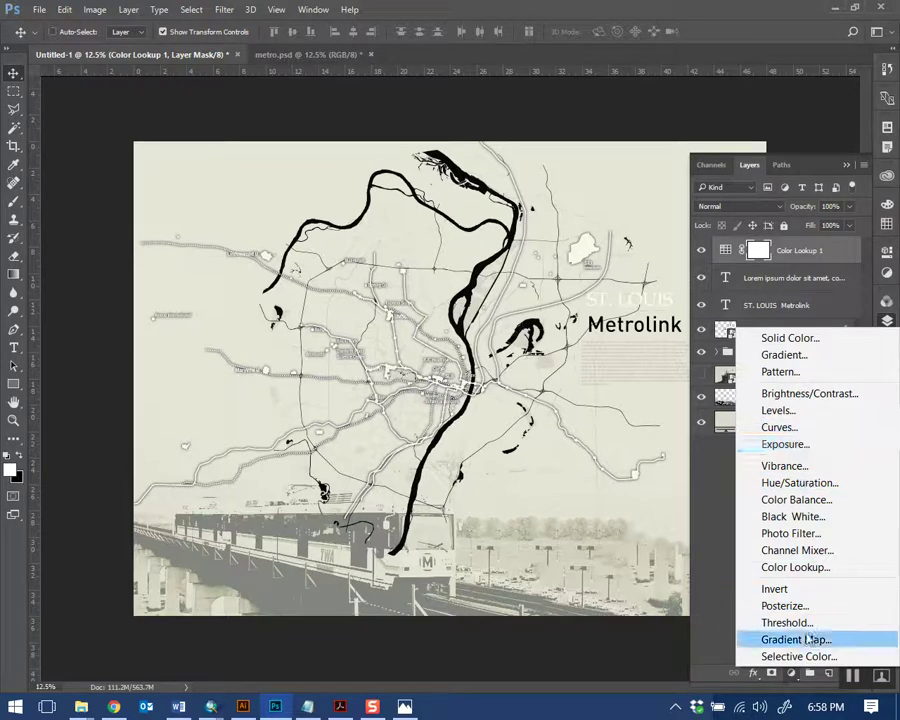
left_click(800, 370)
left_click(385, 253)
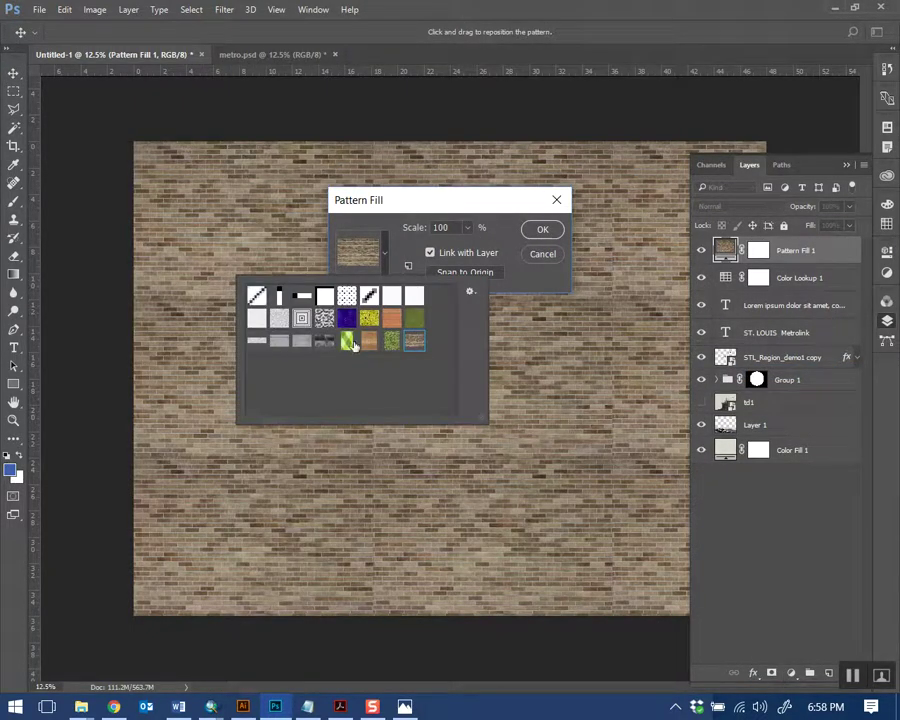
left_click(296, 342)
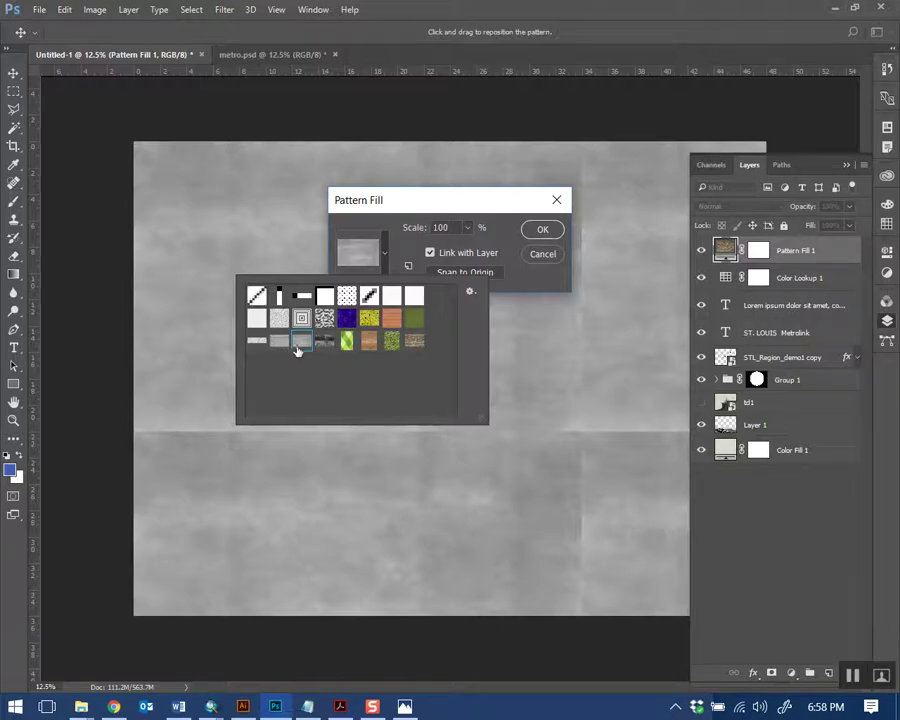
Scale the grey pattern fill to 341%, reposition it so its seams sit near the canvas edge, and accept it
left_click(387, 263)
left_click_drag(480, 380, 460, 303)
left_click(388, 256)
left_click(467, 227)
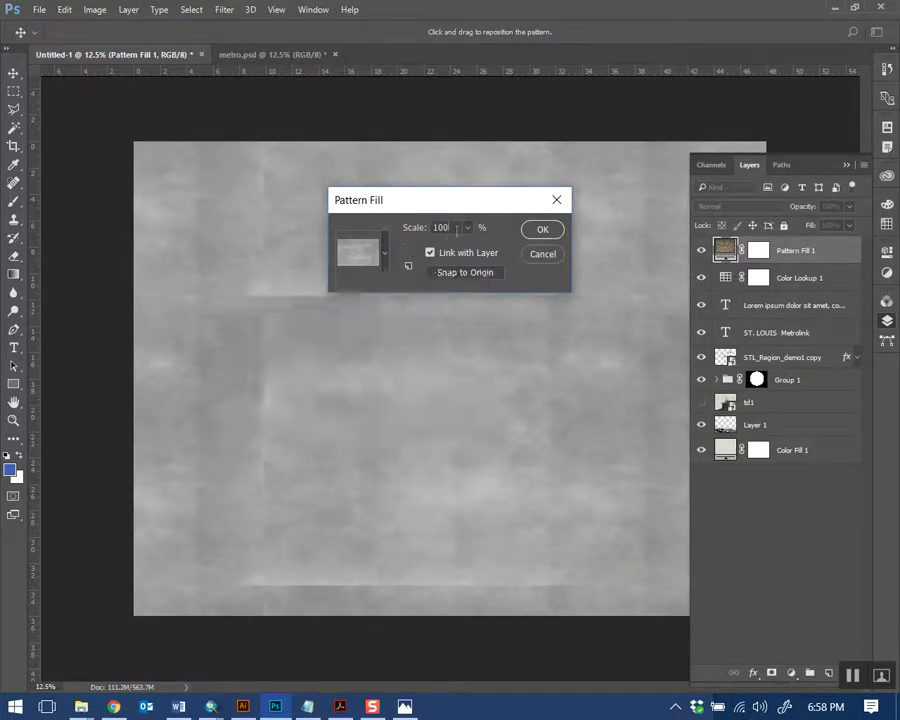
left_click_drag(466, 245, 488, 247)
left_click_drag(462, 431, 345, 252)
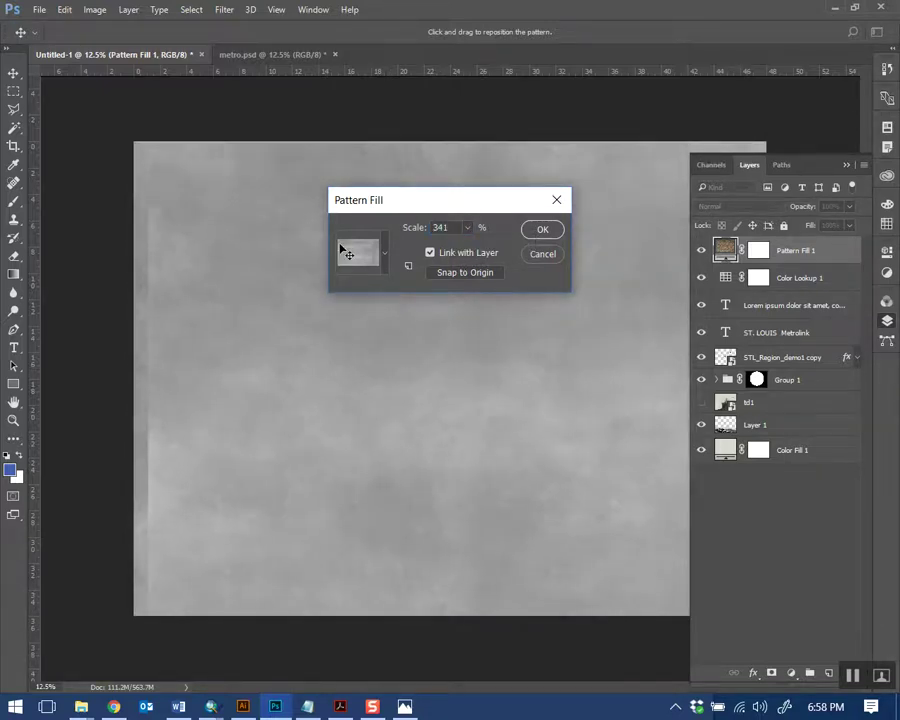
left_click(543, 229)
Try Overlay on the pattern fill layer, compare it with the layer hidden, and set its blend mode to Soft Light
left_click(740, 206)
left_click(743, 351)
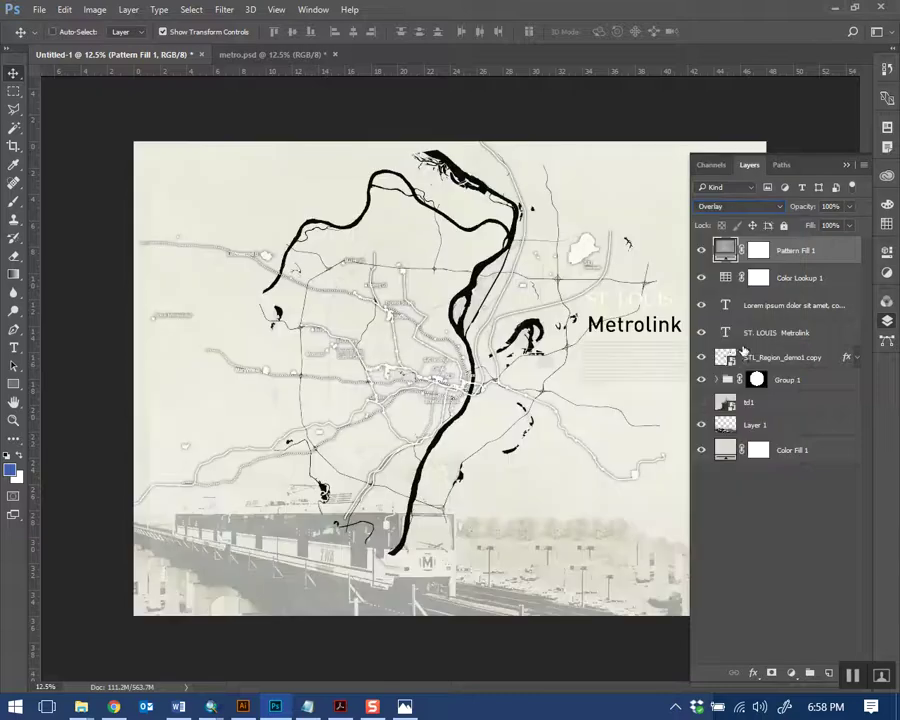
left_click(705, 250)
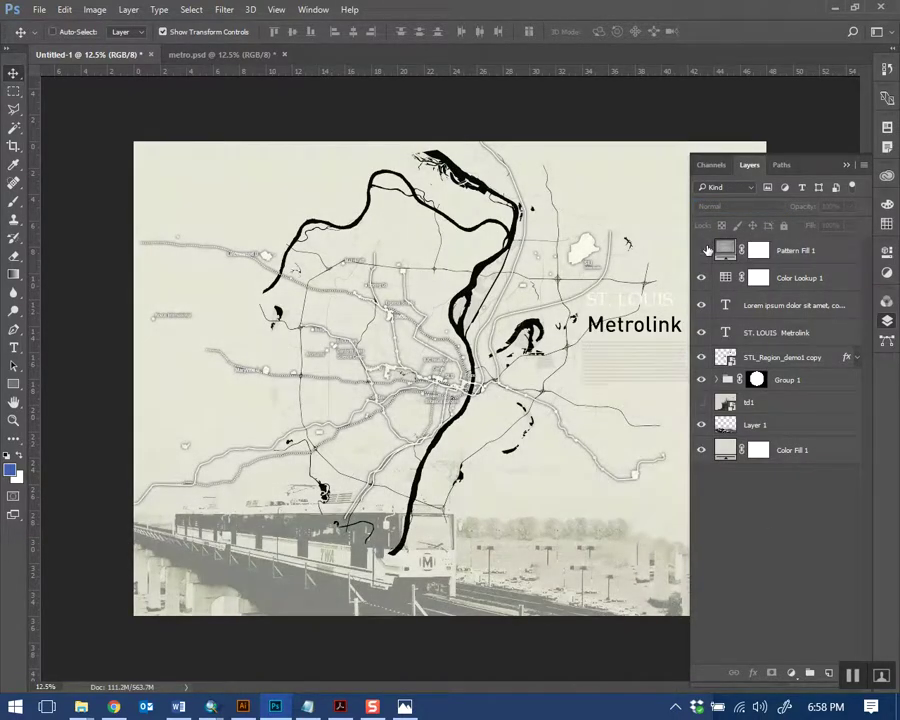
left_click(705, 250)
left_click(740, 206)
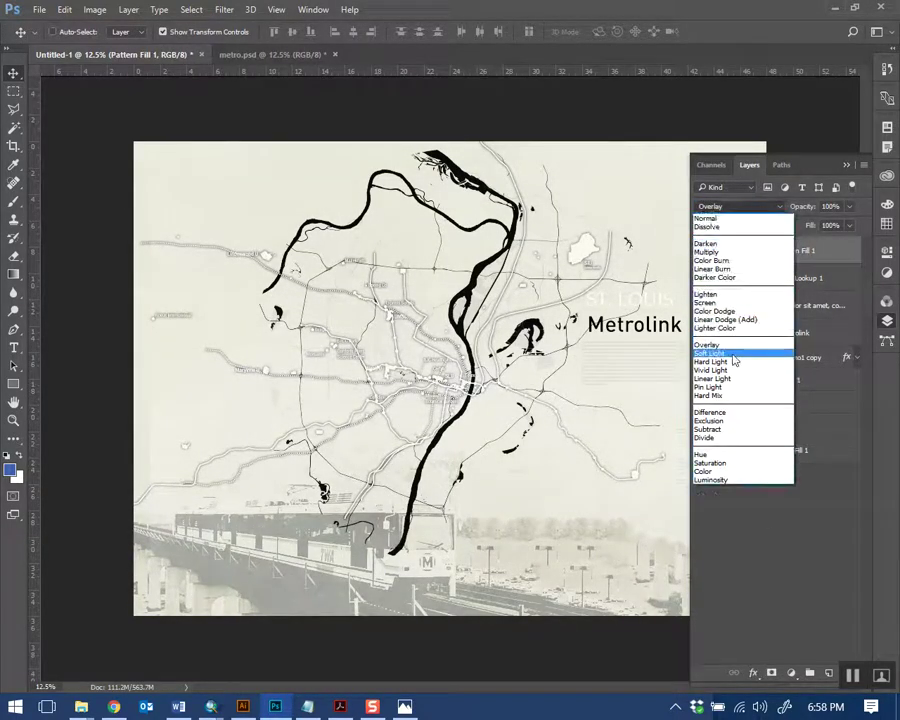
left_click(731, 355)
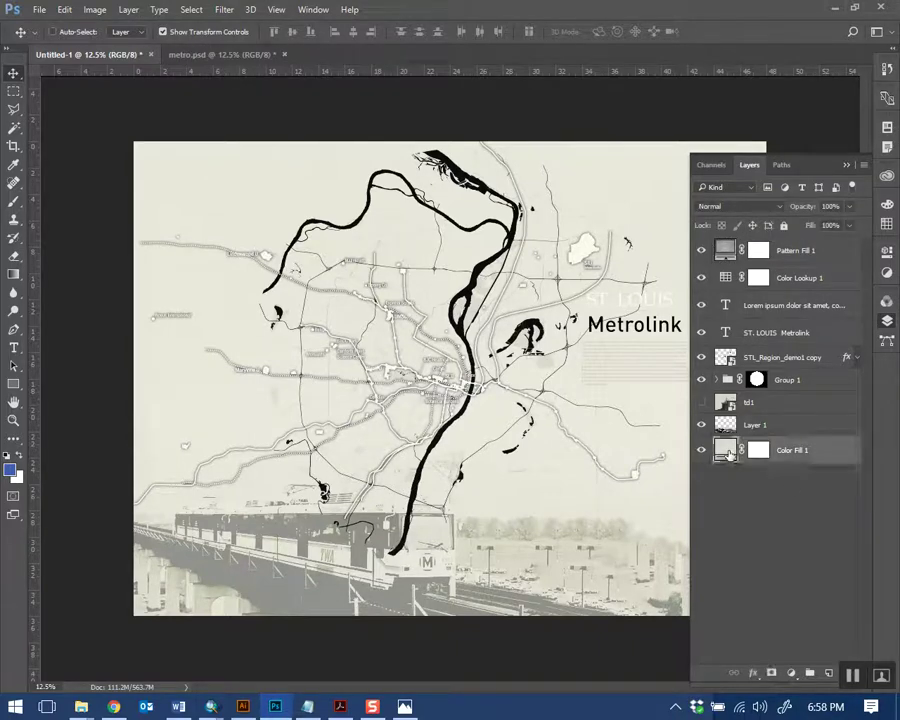
Darken the Color Fill 1 background to the grey-green a0a497
double_click(726, 450)
left_click(496, 514)
left_click(494, 498)
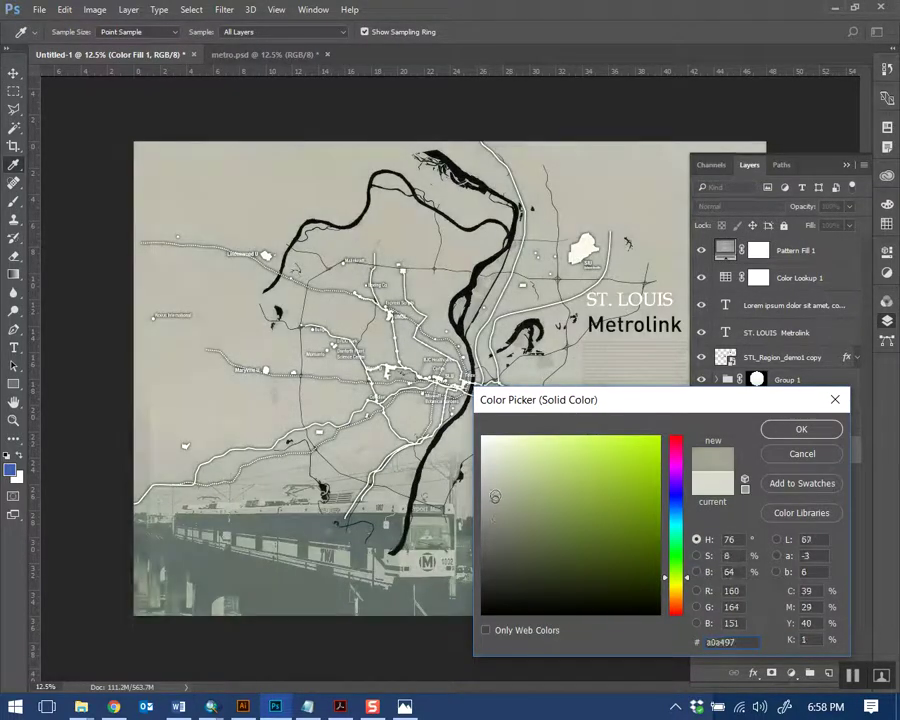
left_click(820, 436)
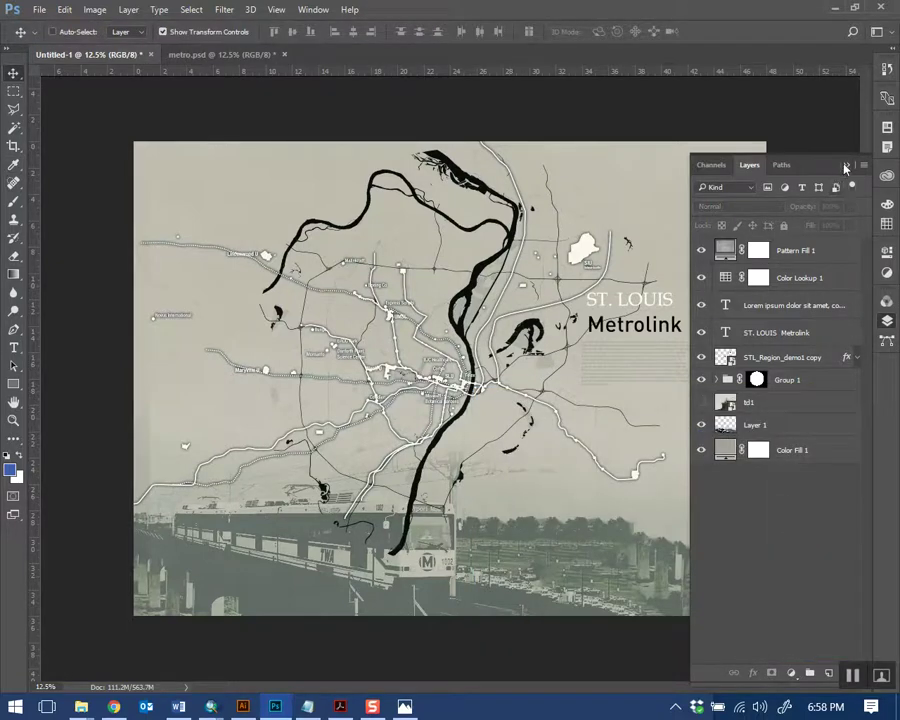
left_click(856, 165)
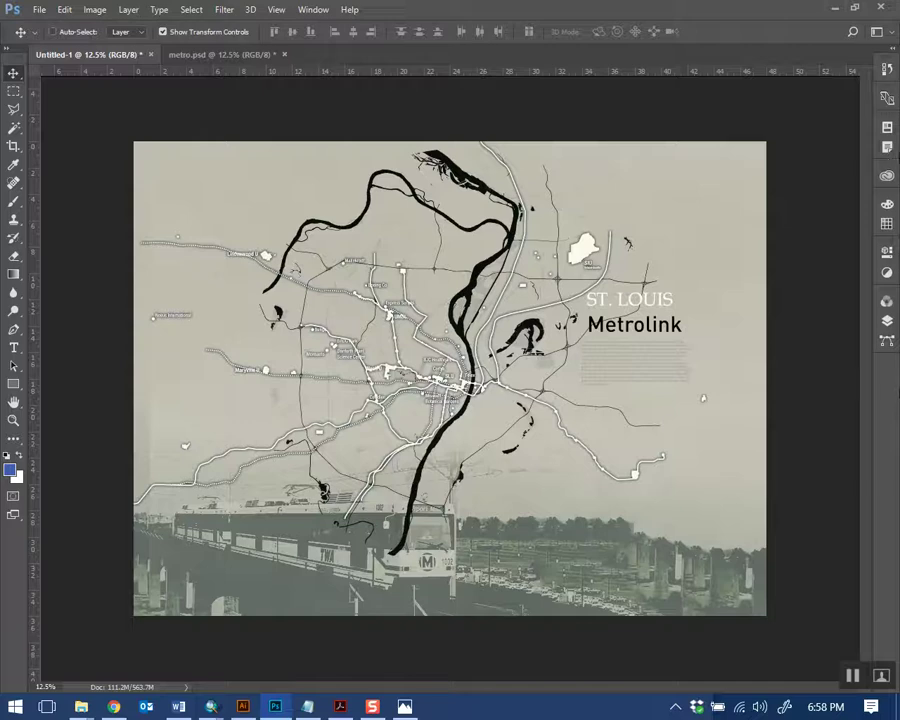
Compare the composition with the td1 title card by showing td1 with the layers above it hidden, and restore them
left_click(887, 323)
left_click(701, 402)
left_click_drag(701, 380, 718, 248)
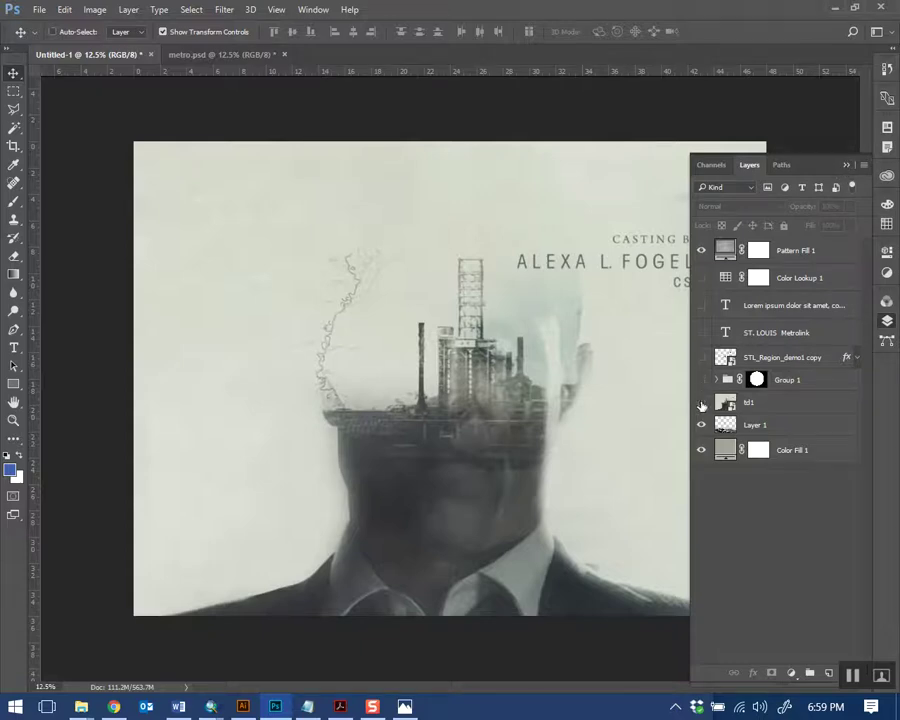
left_click(701, 402)
left_click_drag(701, 380, 701, 277)
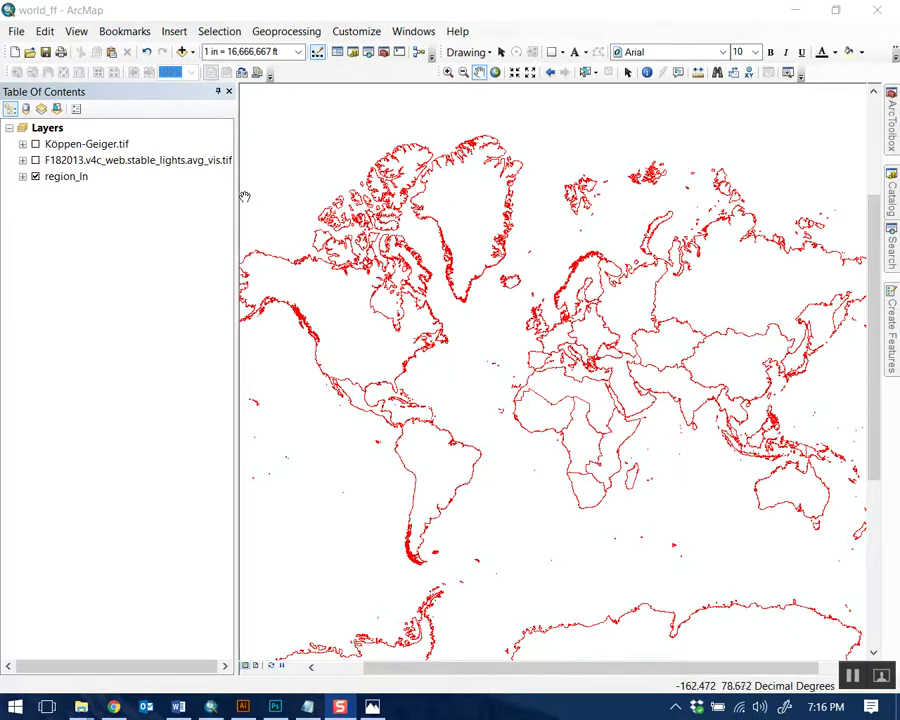
In ArcMap's world_ff document, turn on the stable_lights layer and reorder the layers with region_ln first and Köppen-Geiger.tif last
left_click_drag(237, 197, 214, 251)
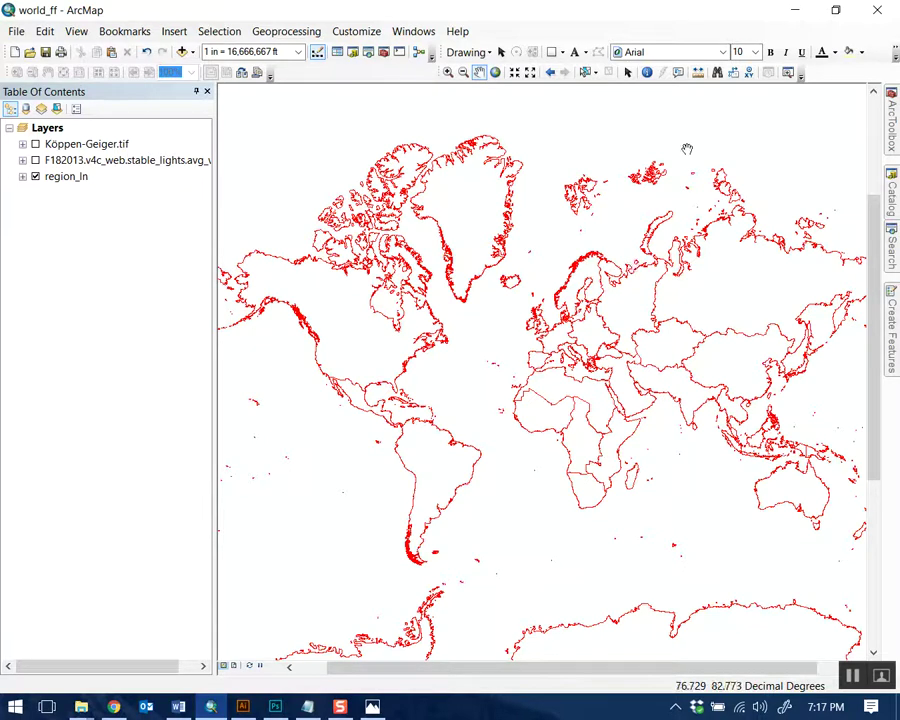
left_click(36, 161)
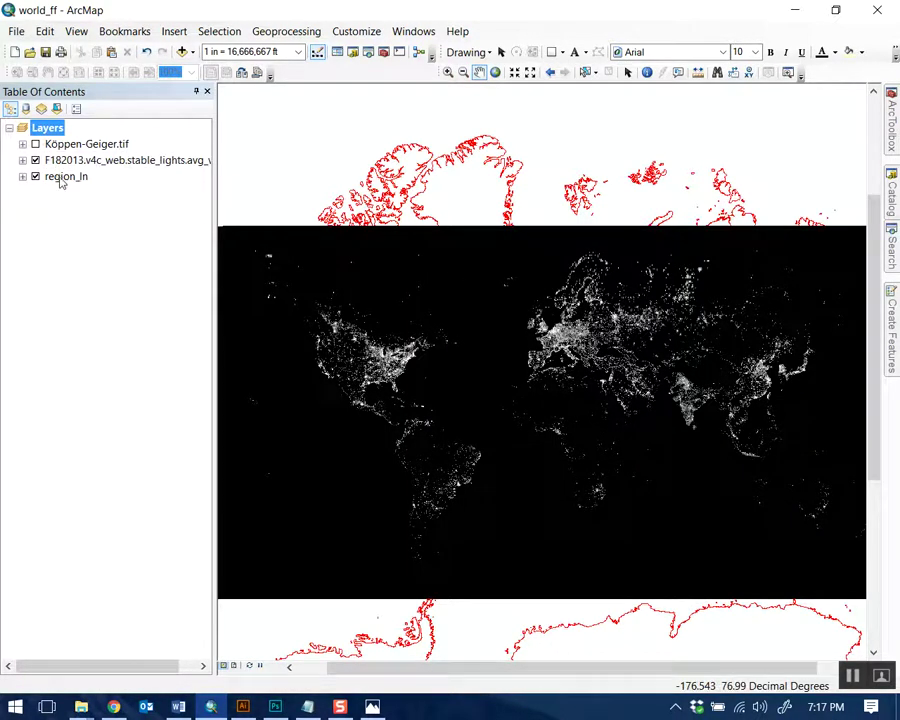
left_click_drag(70, 160, 62, 190)
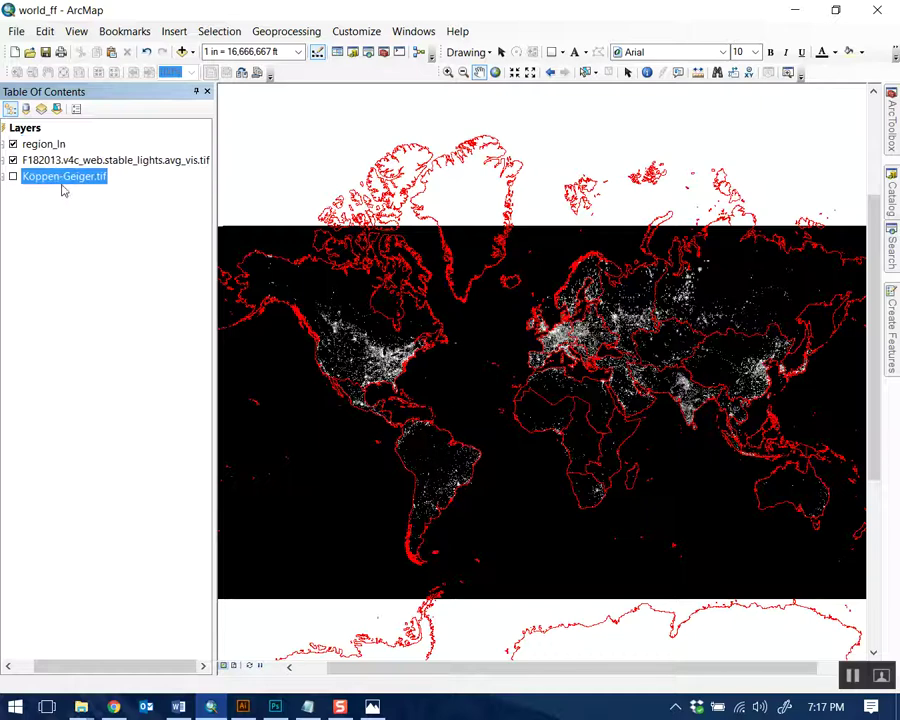
left_click_drag(110, 666, 92, 666)
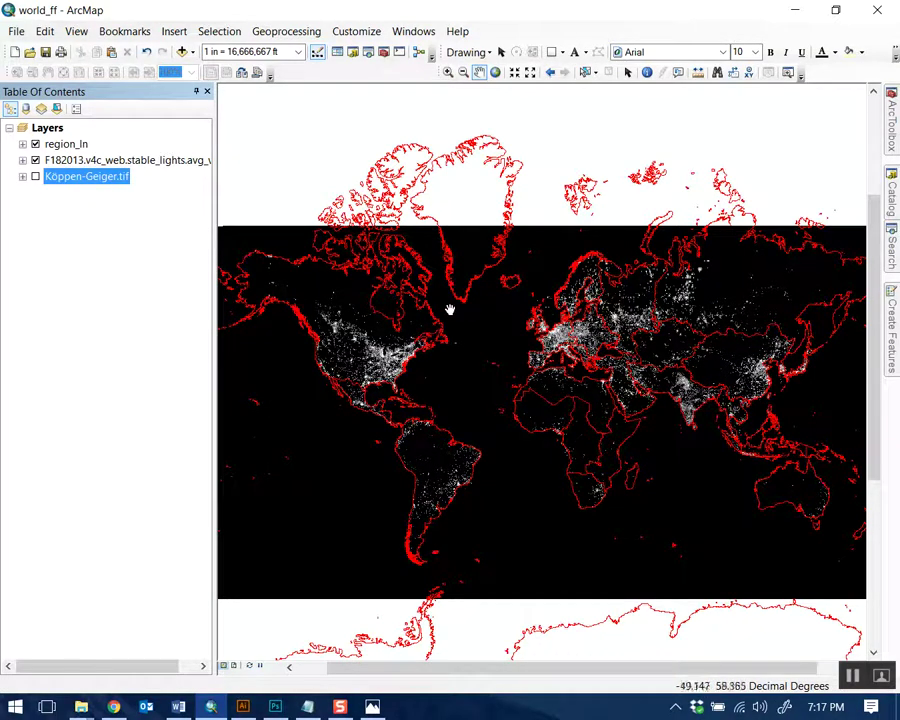
Get ArcMap out of the way and open the week 5 links text file from Box Sync's Urban Topographies FL2017 Data > Week 5 folder
left_click(307, 707)
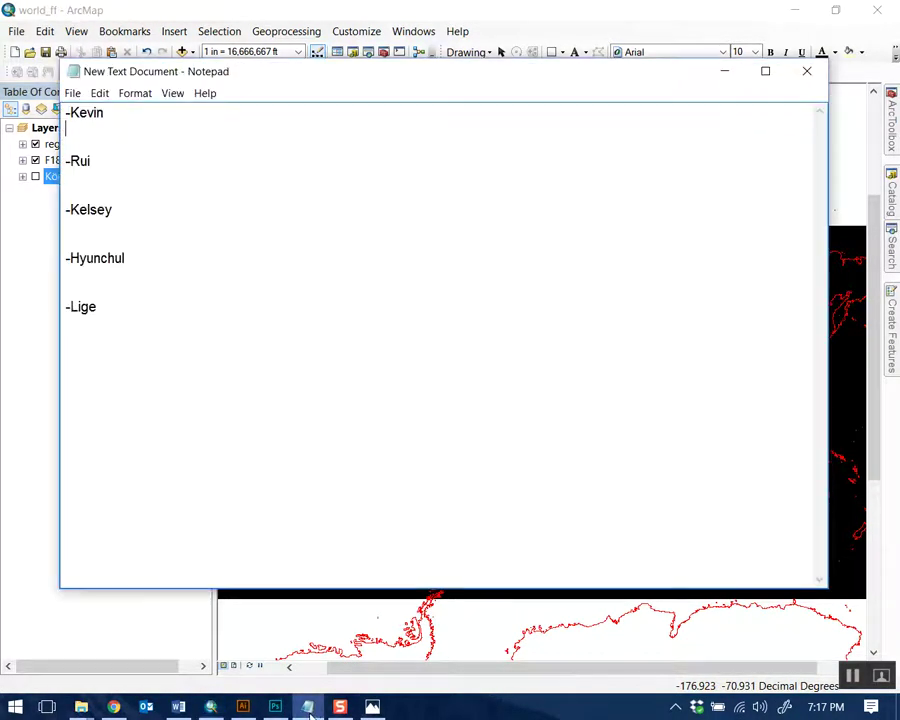
left_click(807, 71)
left_click(794, 10)
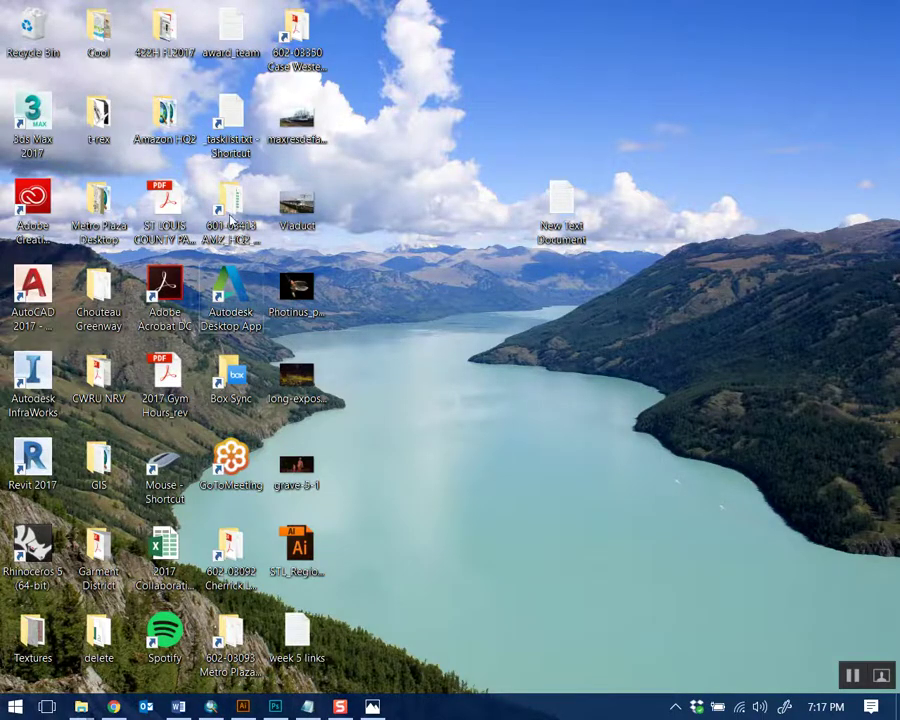
double_click(240, 380)
double_click(438, 280)
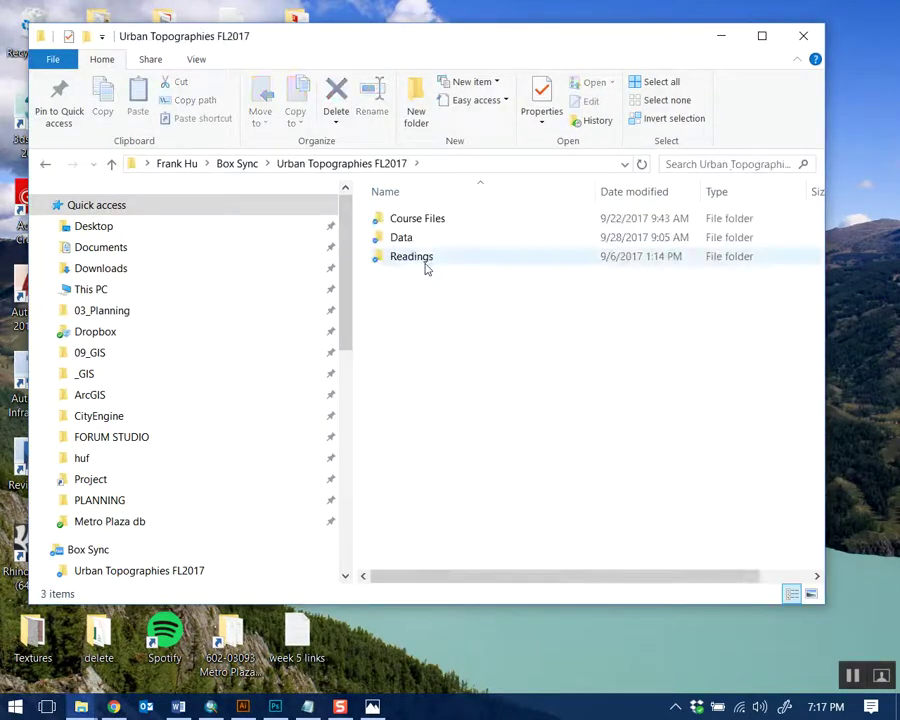
double_click(422, 240)
double_click(468, 263)
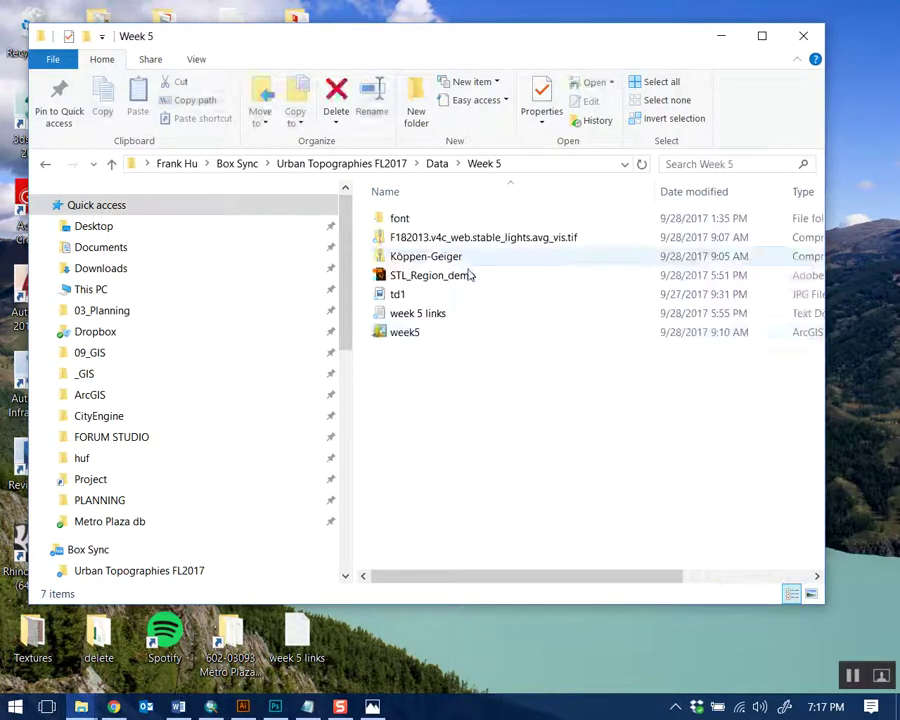
double_click(452, 313)
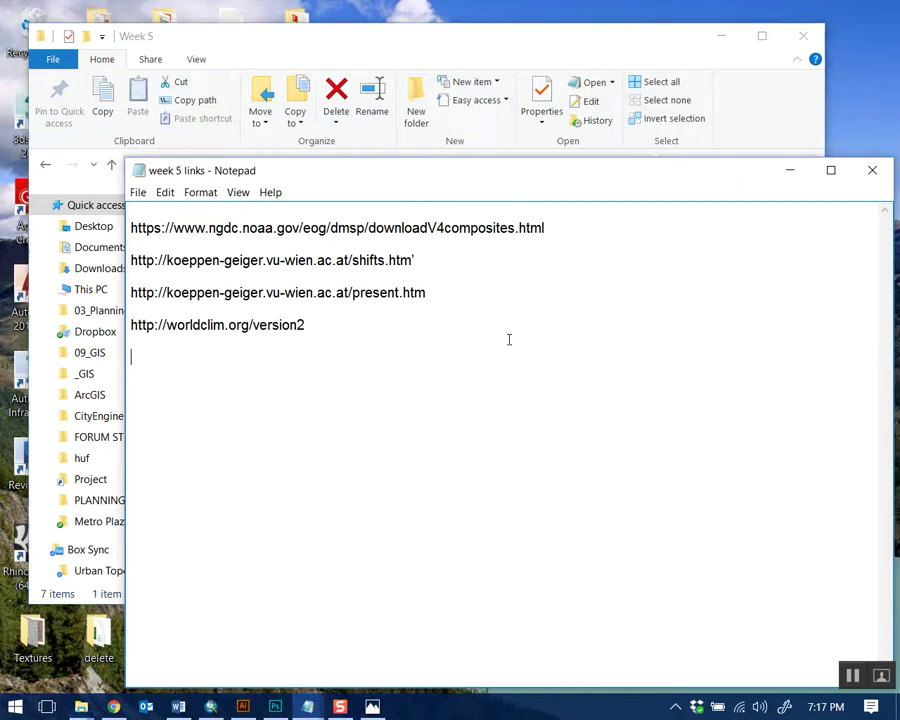
left_click_drag(559, 228, 133, 229)
key("ctrl+c")
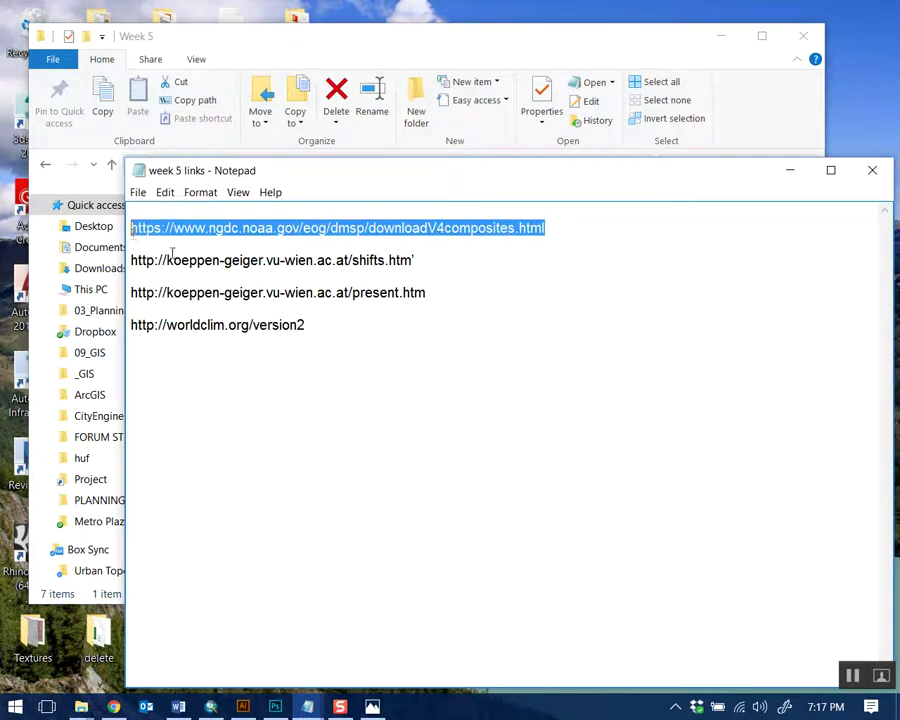
left_click(113, 707)
left_click(230, 15)
key("ctrl+v")
key("Return")
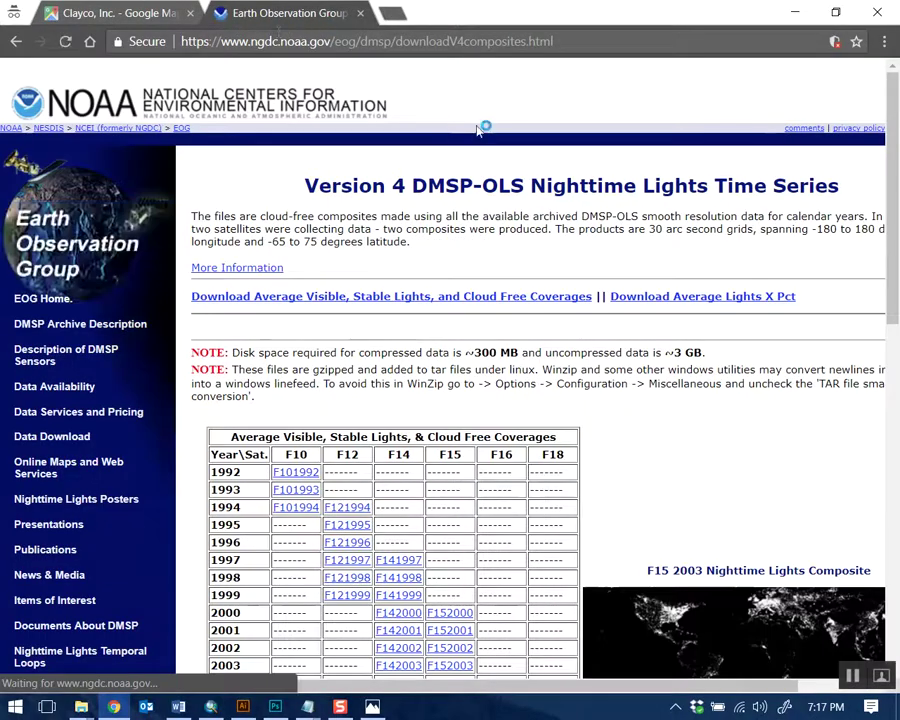
Examine the Nighttime Lights Time Series page's download tables, including the 2013 F182013 composite link and the Average Lights x Pct section
scroll(362, 355, "down", 2)
scroll(362, 355, "down", 4)
scroll(406, 236, "up", 4)
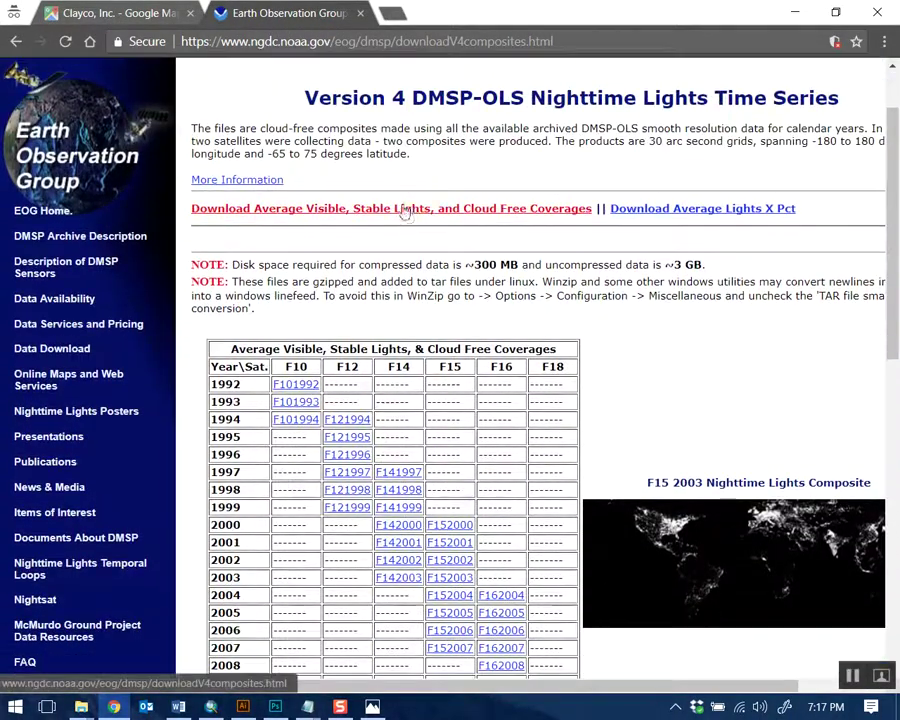
scroll(590, 284, "down", 4)
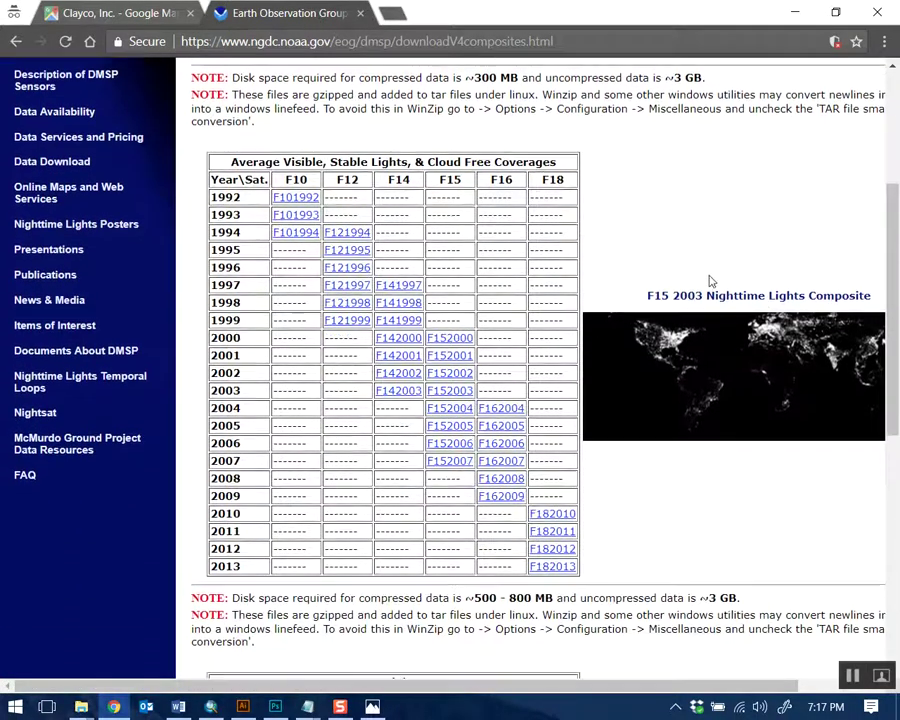
scroll(710, 281, "down", 2)
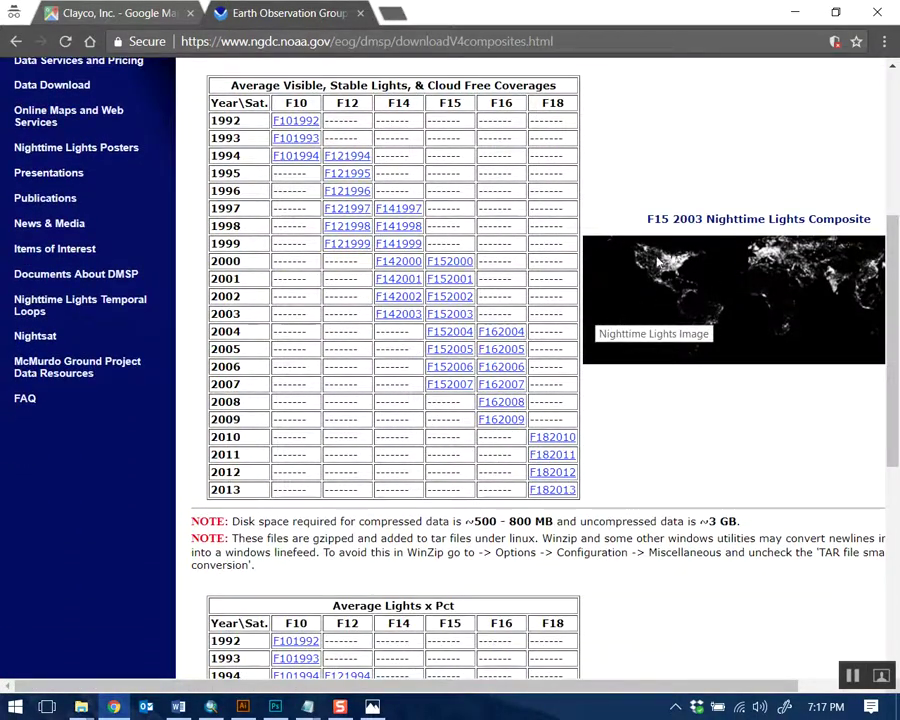
scroll(583, 432, "down", 2)
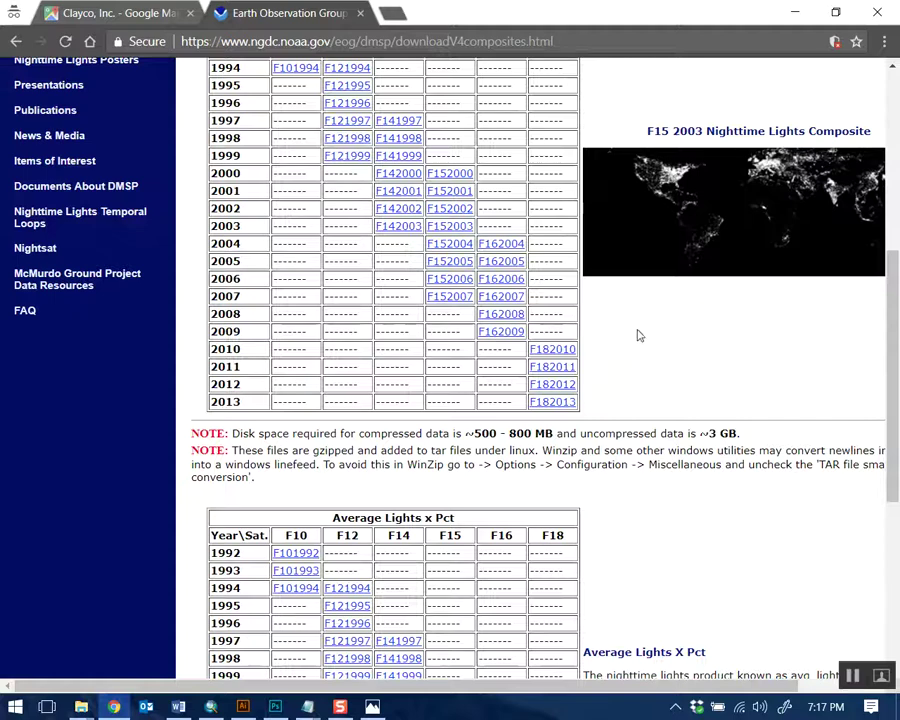
left_click(560, 404)
scroll(588, 400, "down", 8)
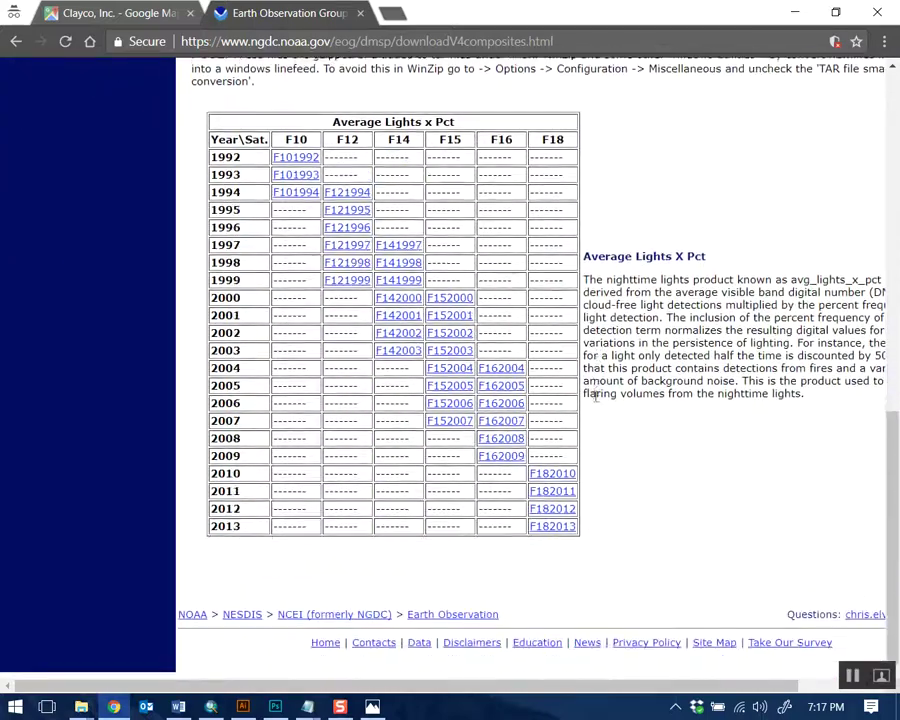
scroll(594, 395, "up", 5)
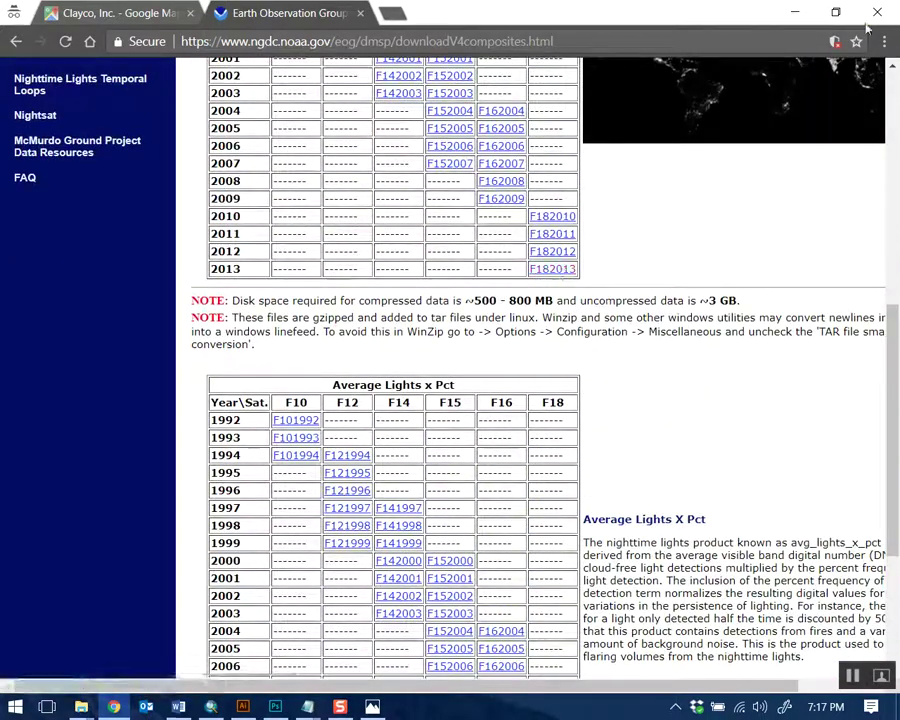
left_click(802, 12)
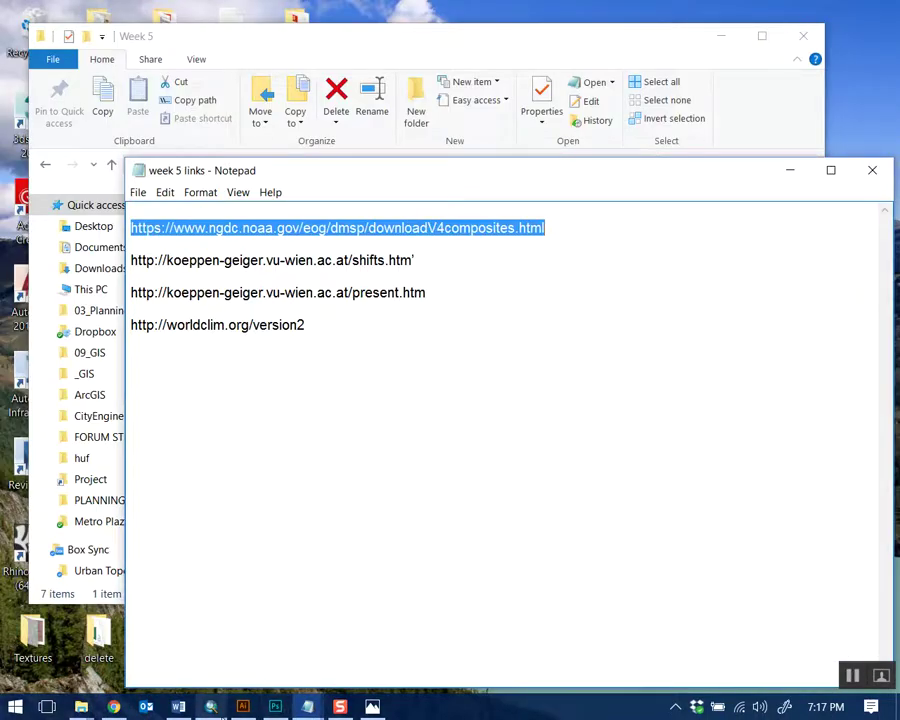
Switch back to ArcMap, turn off the region_ln layer, and inspect the stable_lights raster over the Americas, Europe and Asia
left_click(211, 707)
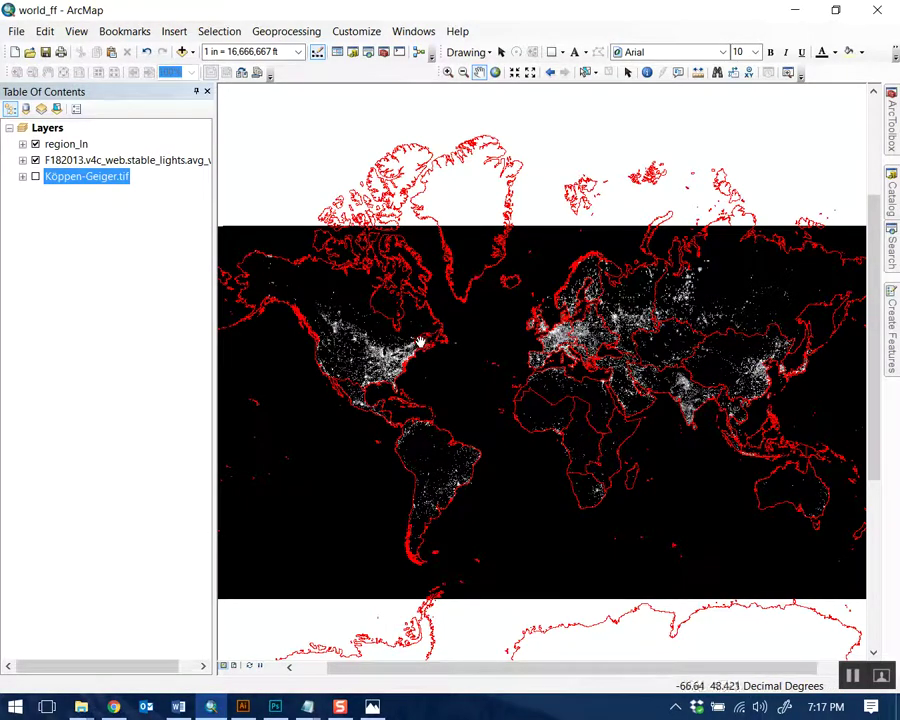
scroll(434, 396, "up", 3)
left_click(35, 144)
left_click_drag(310, 290, 640, 315)
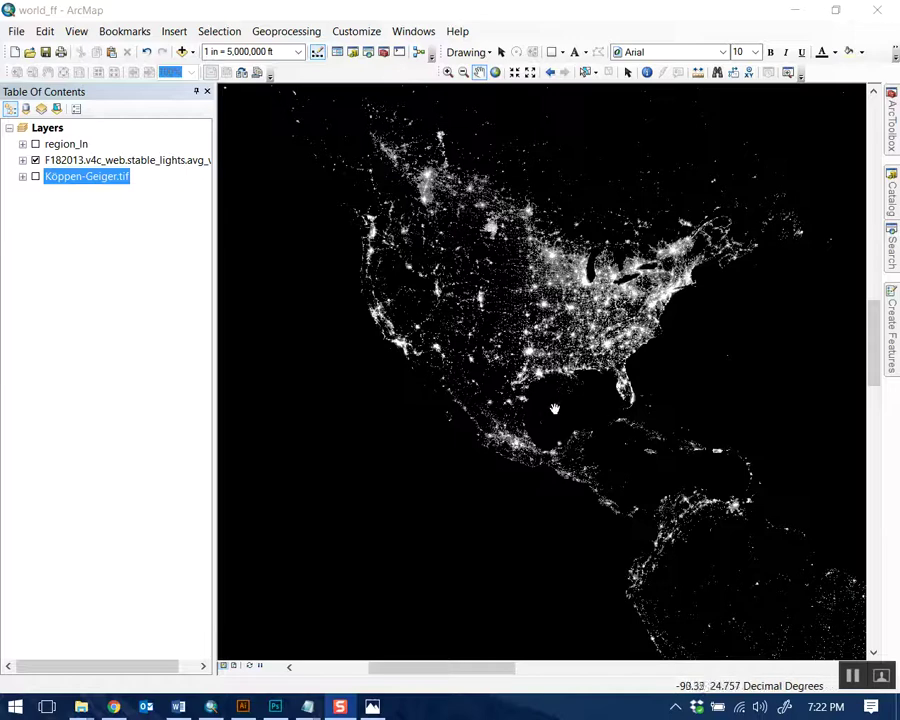
scroll(655, 352, "up", 3)
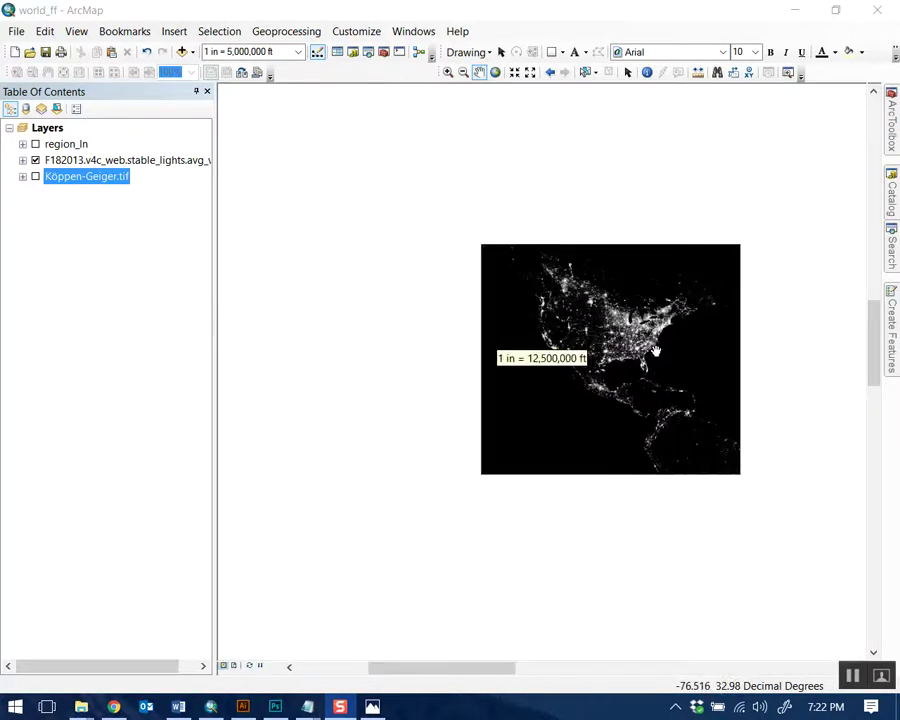
left_click_drag(758, 348, 555, 356)
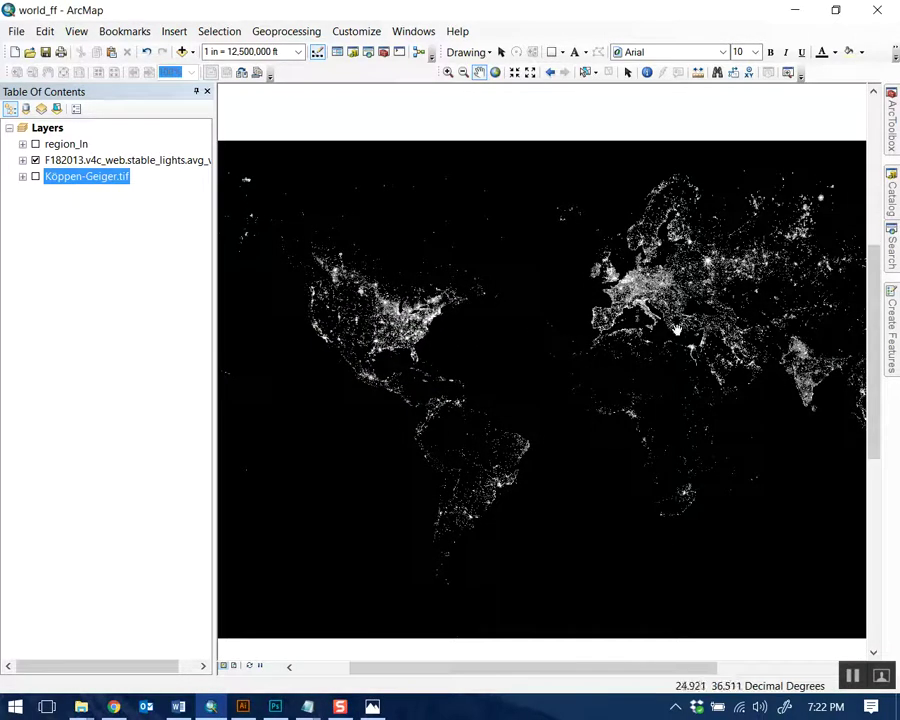
left_click_drag(724, 329, 598, 333)
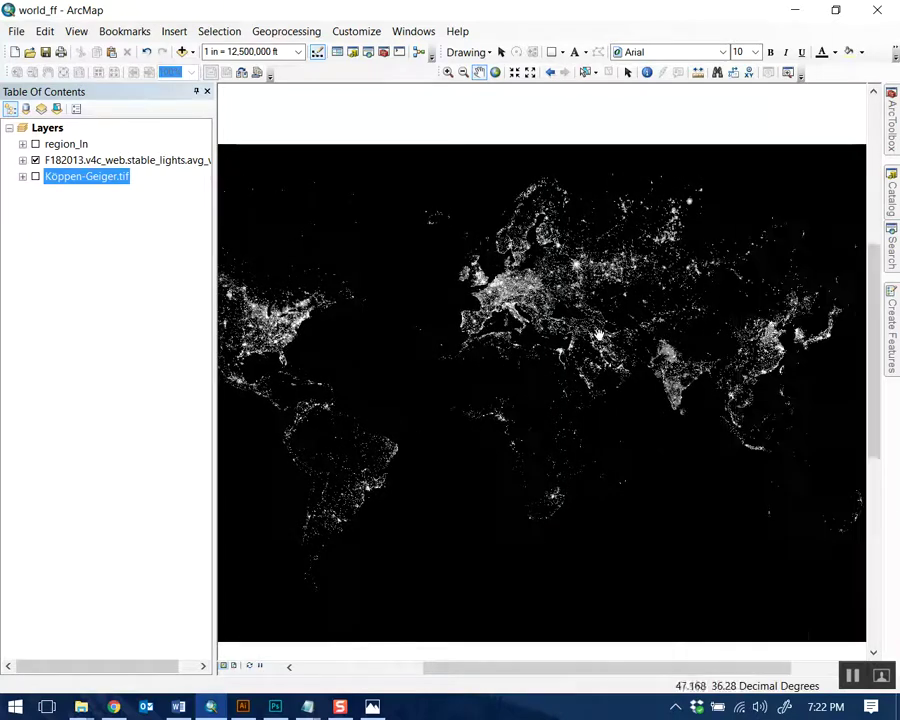
left_click_drag(422, 231, 512, 227)
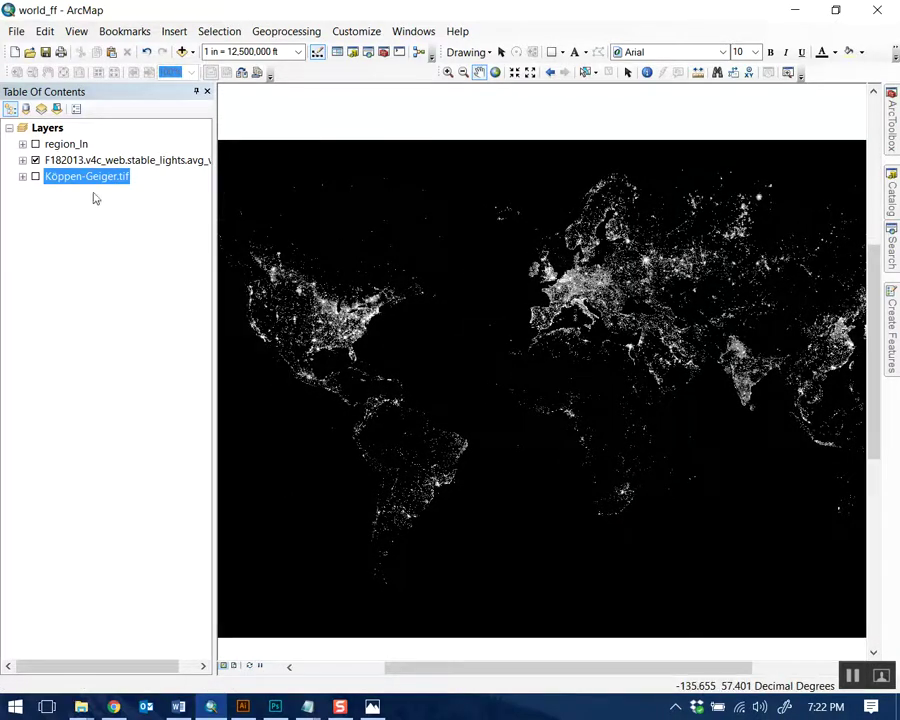
Expand the stable_lights legend, try a red-to-blue spectrum color ramp, and apply the purple-to-yellow-to-green color ramp instead
left_click(23, 160)
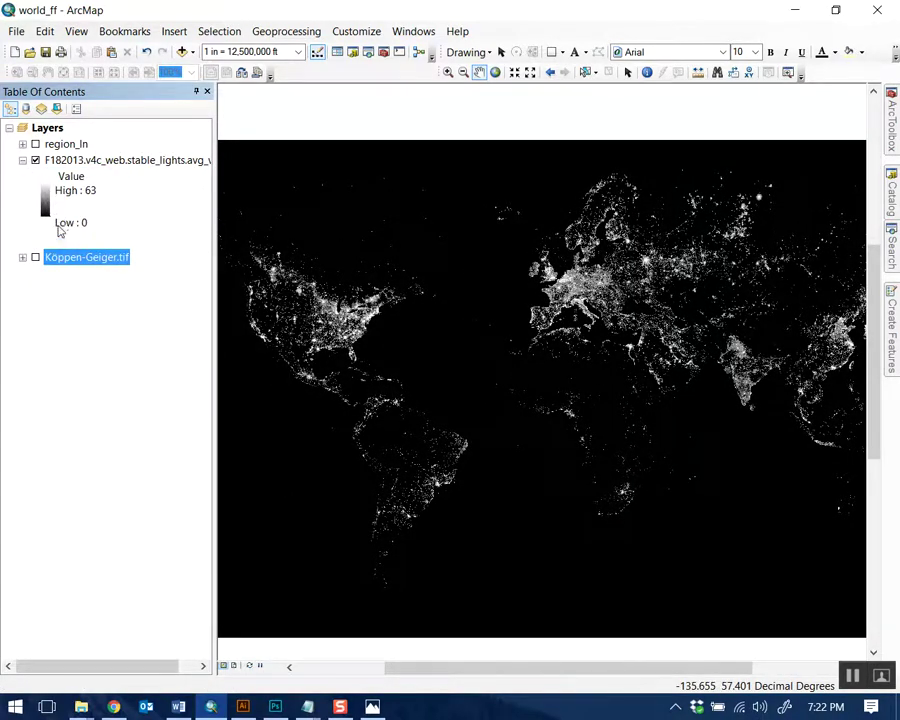
double_click(45, 205)
left_click(150, 266)
left_click(150, 312)
left_click(92, 327)
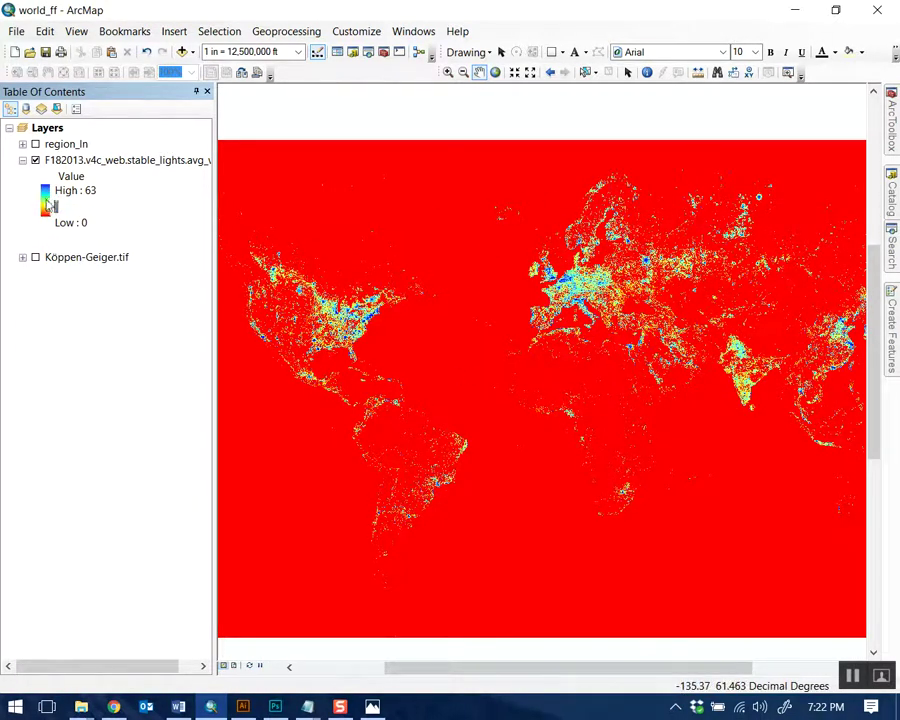
double_click(48, 205)
left_click(131, 257)
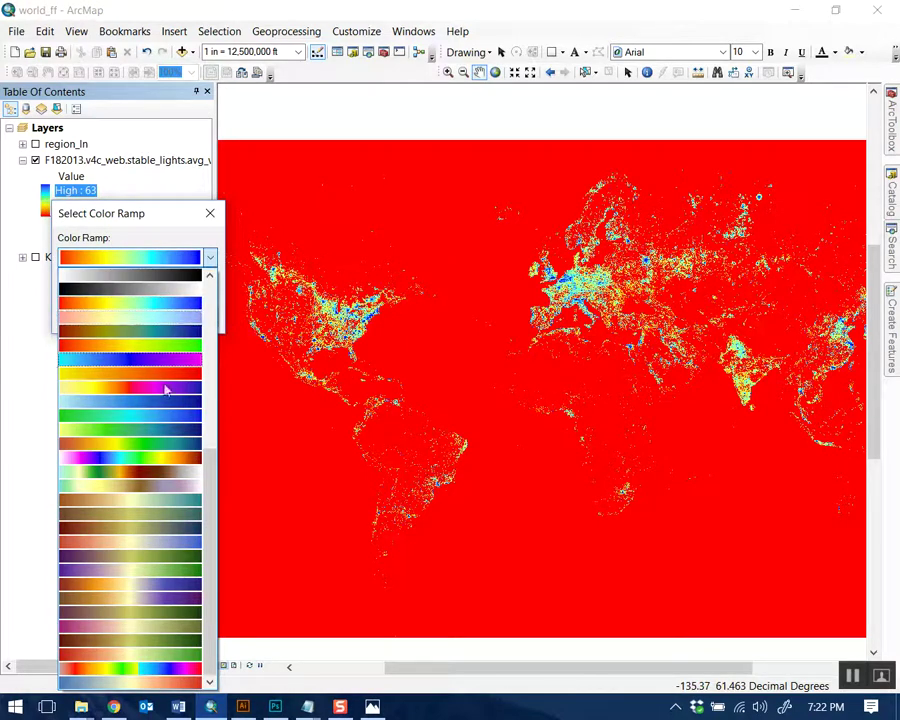
left_click(176, 568)
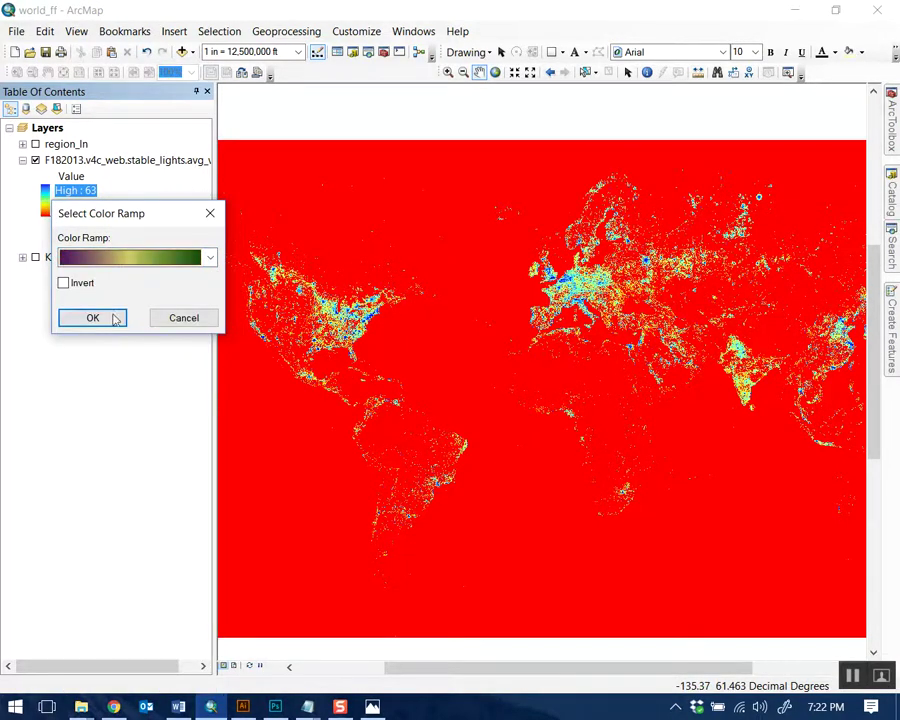
left_click(113, 321)
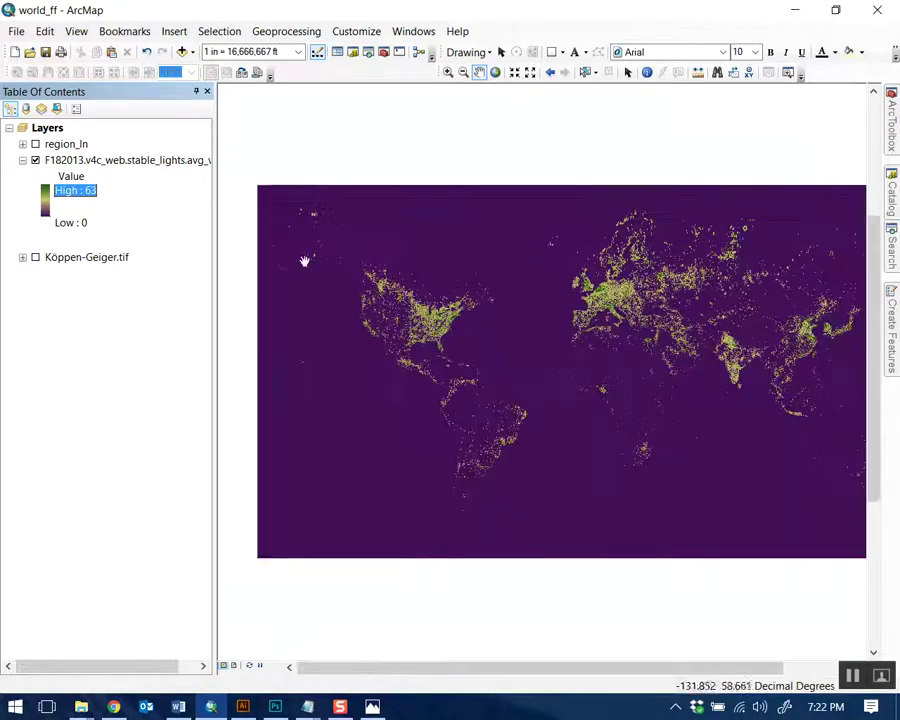
left_click(44, 202)
left_click(203, 266)
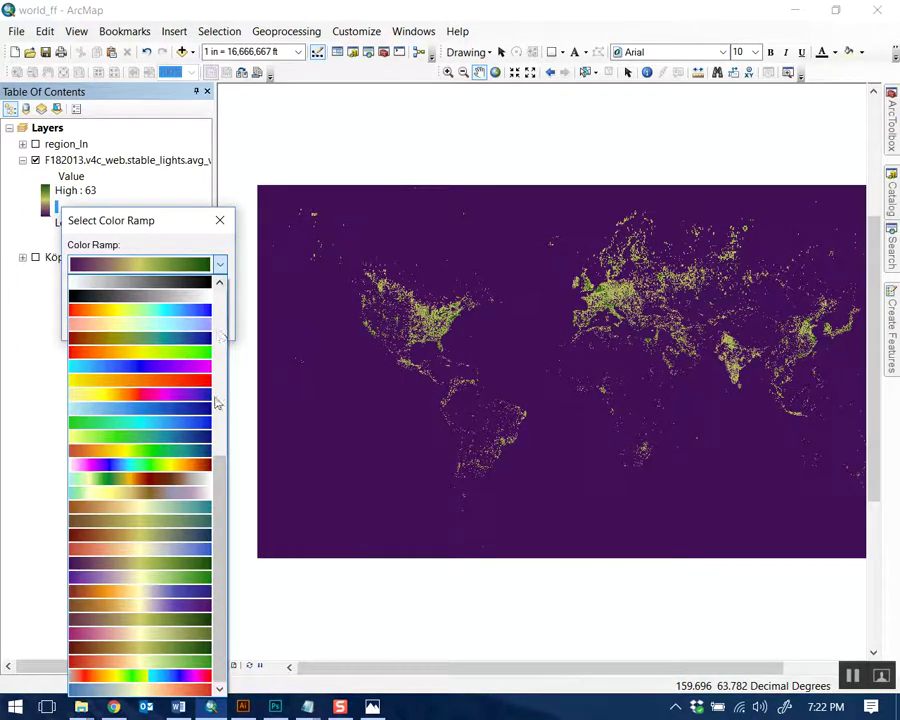
left_click_drag(217, 462, 230, 290)
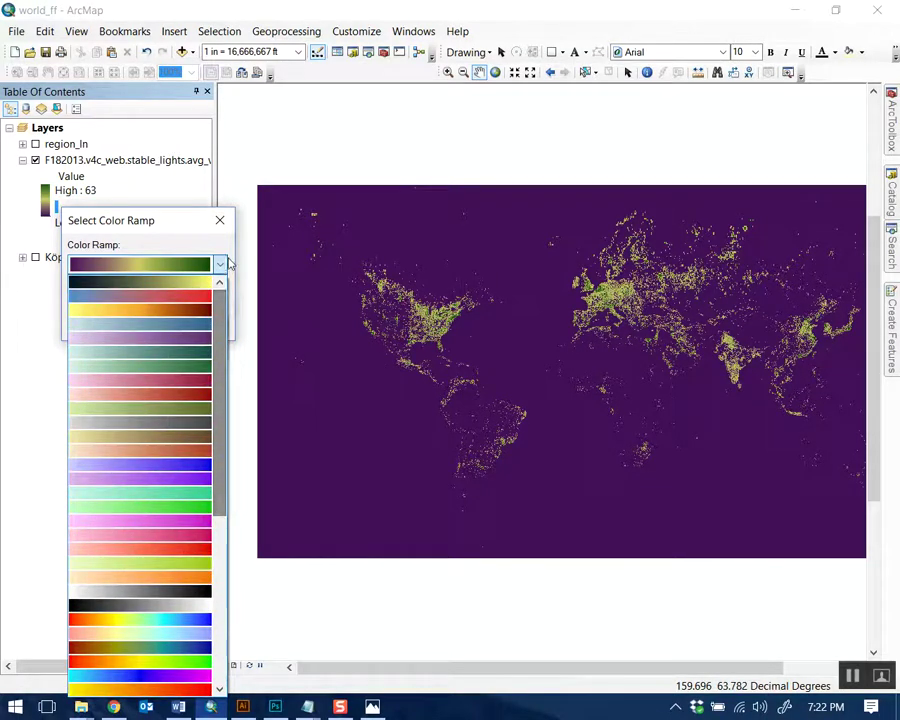
left_click(220, 264)
left_click(195, 327)
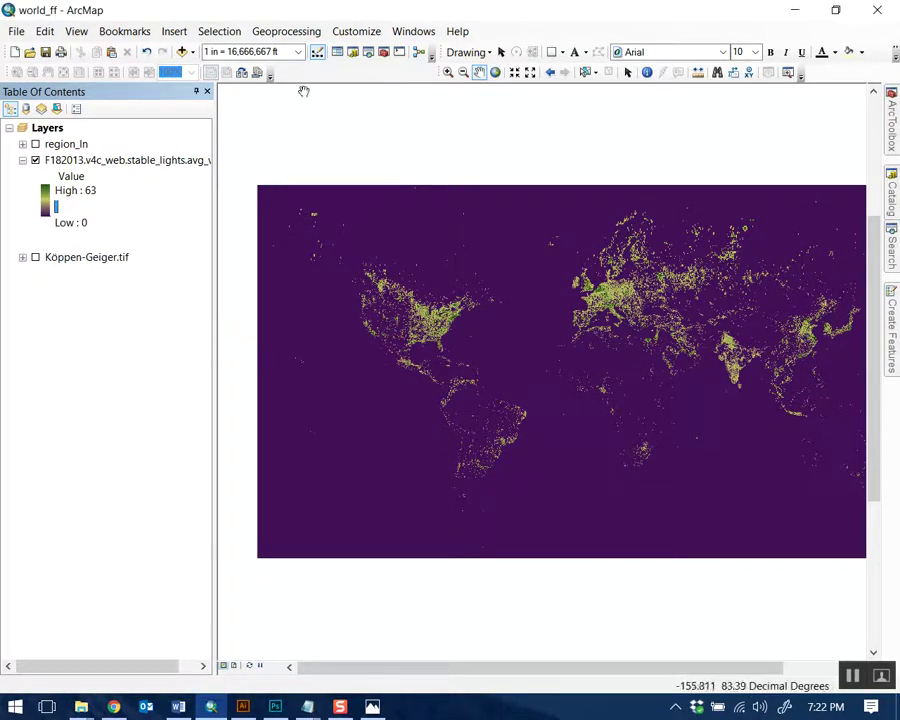
Open the Style Manager and show the Color Ramps folder of the personal style file
left_click(354, 36)
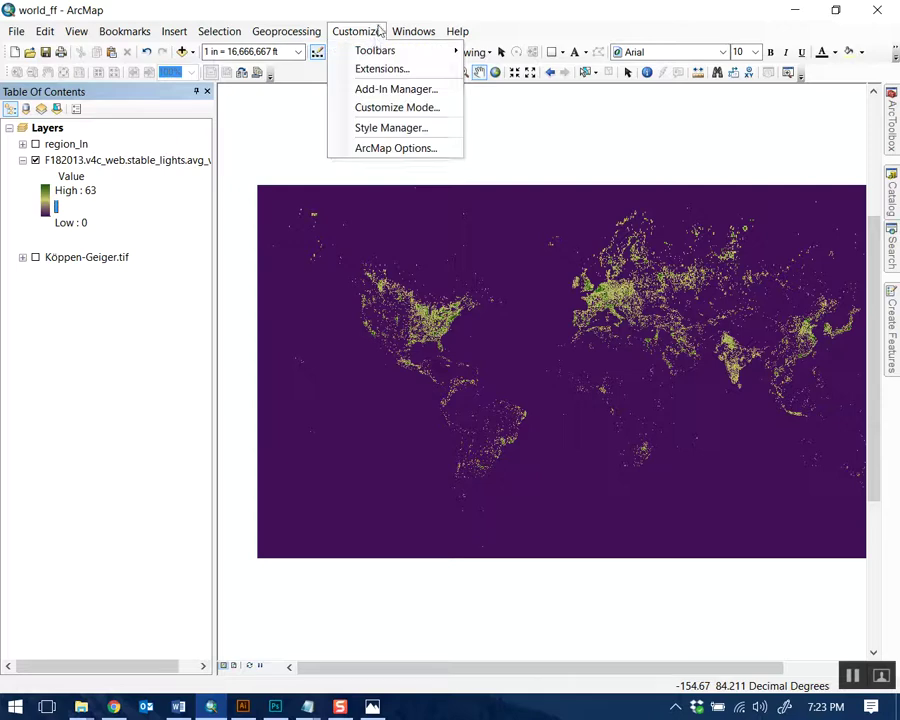
left_click(384, 130)
left_click(262, 180)
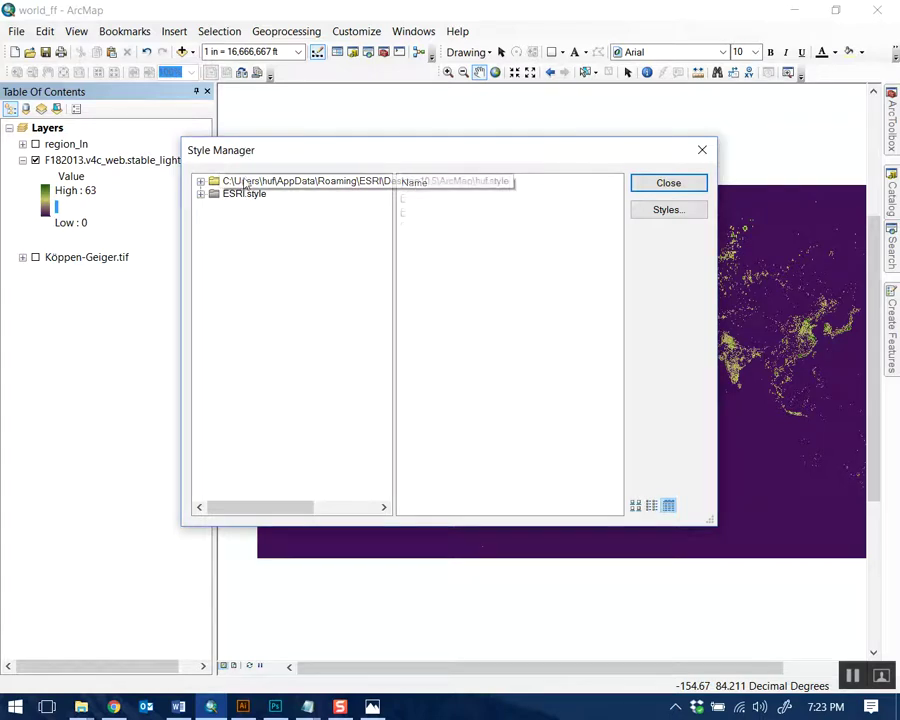
left_click(201, 182)
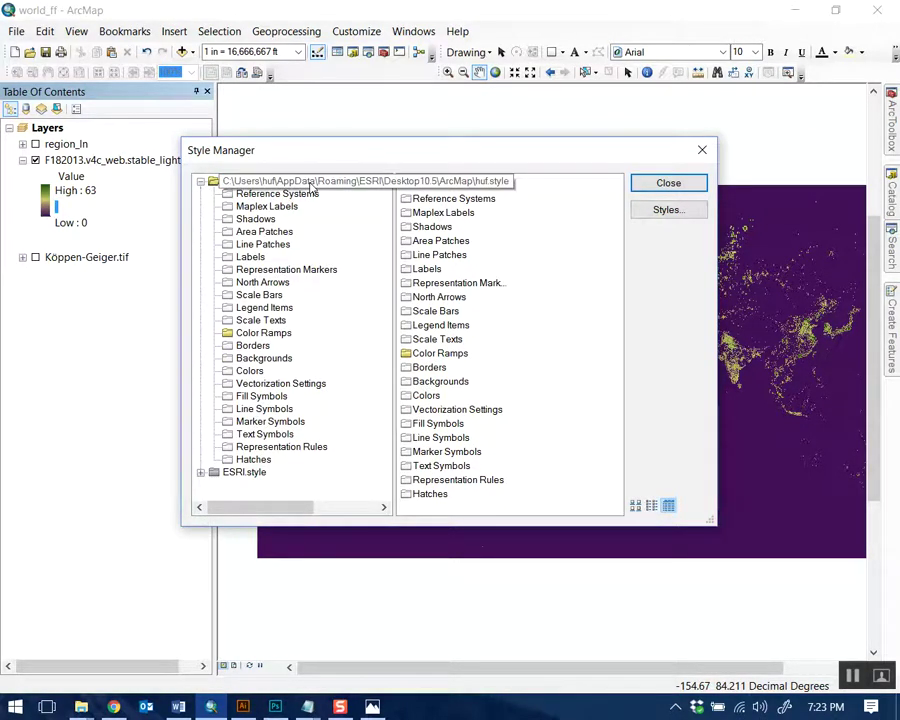
left_click(263, 334)
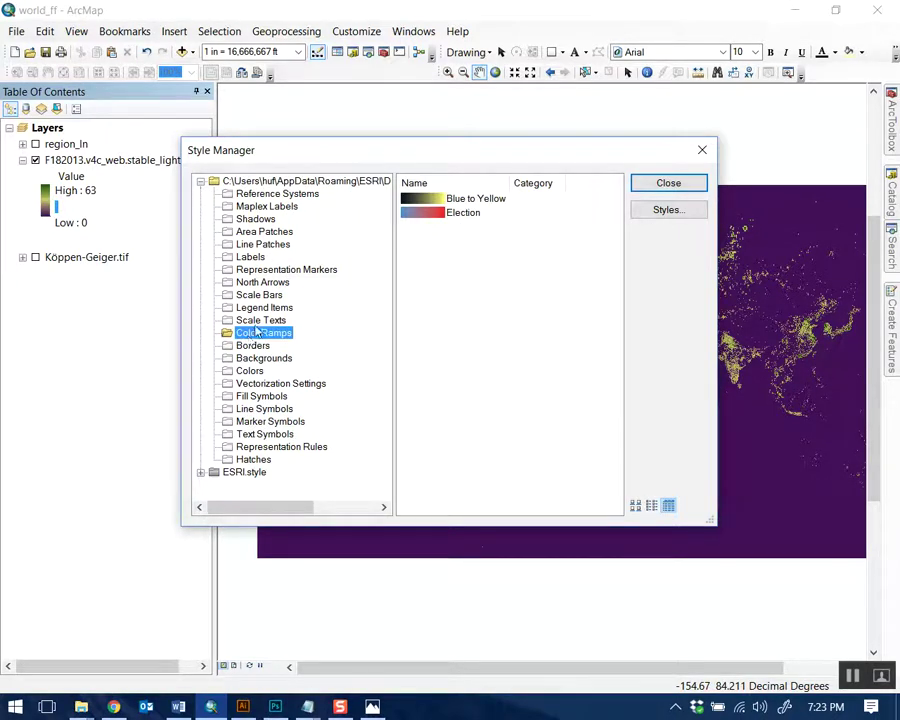
left_click(519, 291)
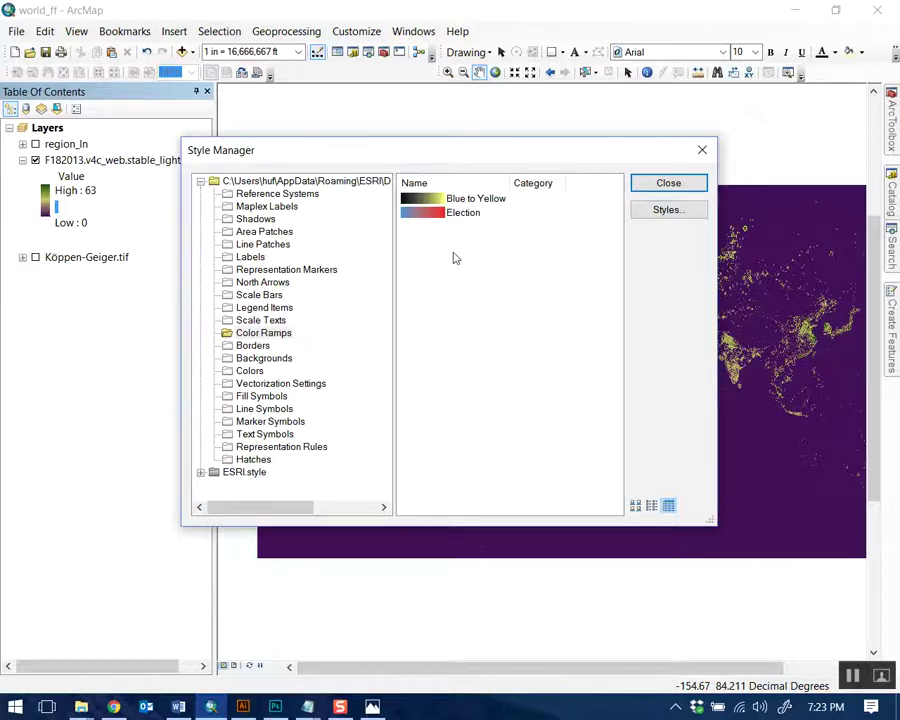
left_click_drag(470, 160, 433, 144)
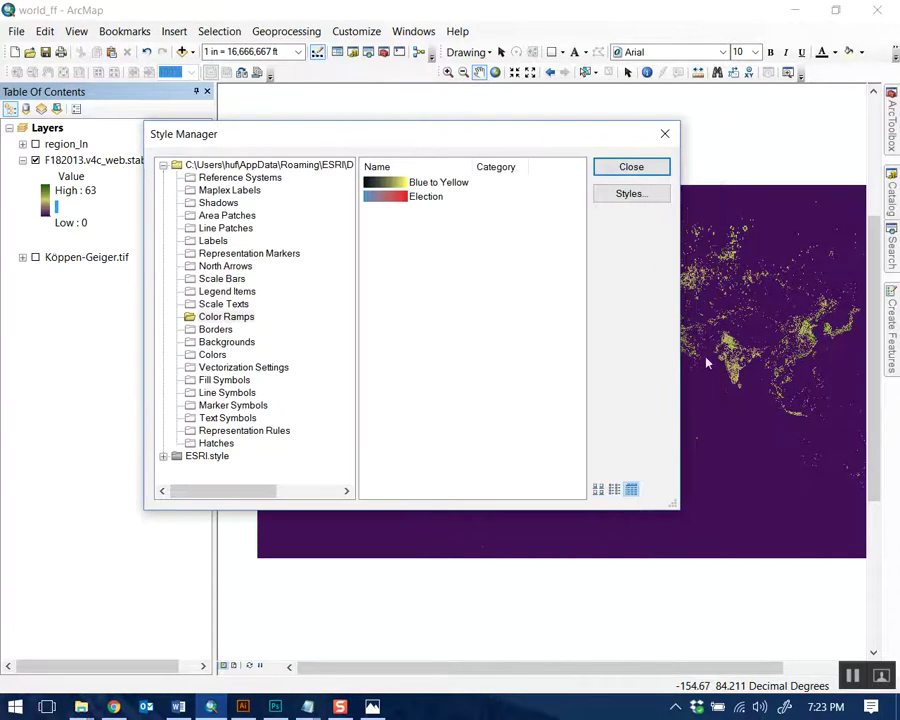
Create a new algorithmic color ramp in the personal style's Color Ramps folder, with dark blue as Color 1
right_click(418, 245)
mouse_move(456, 252)
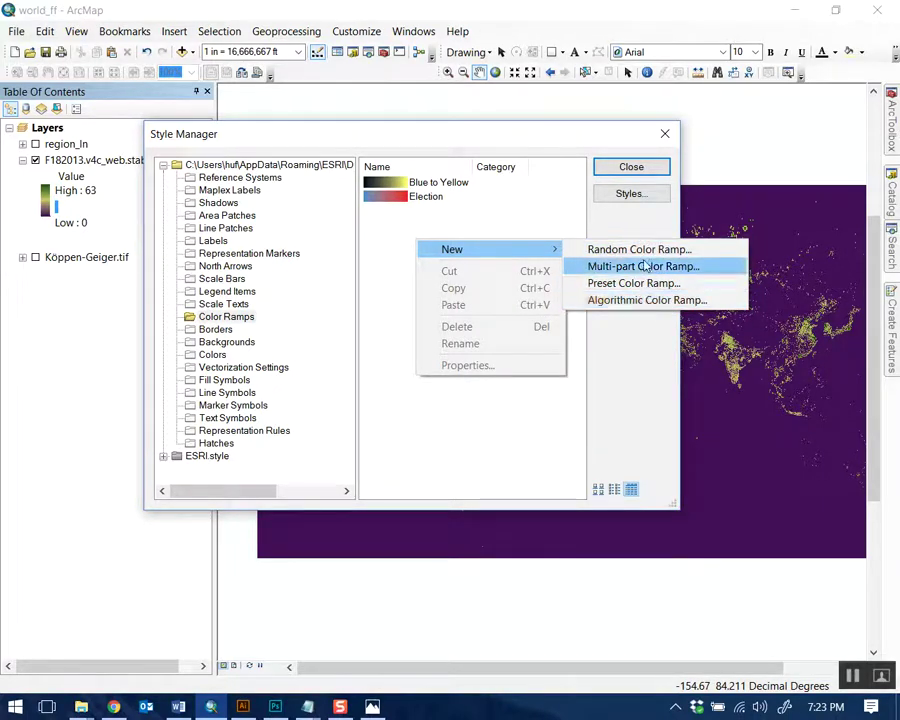
left_click(646, 301)
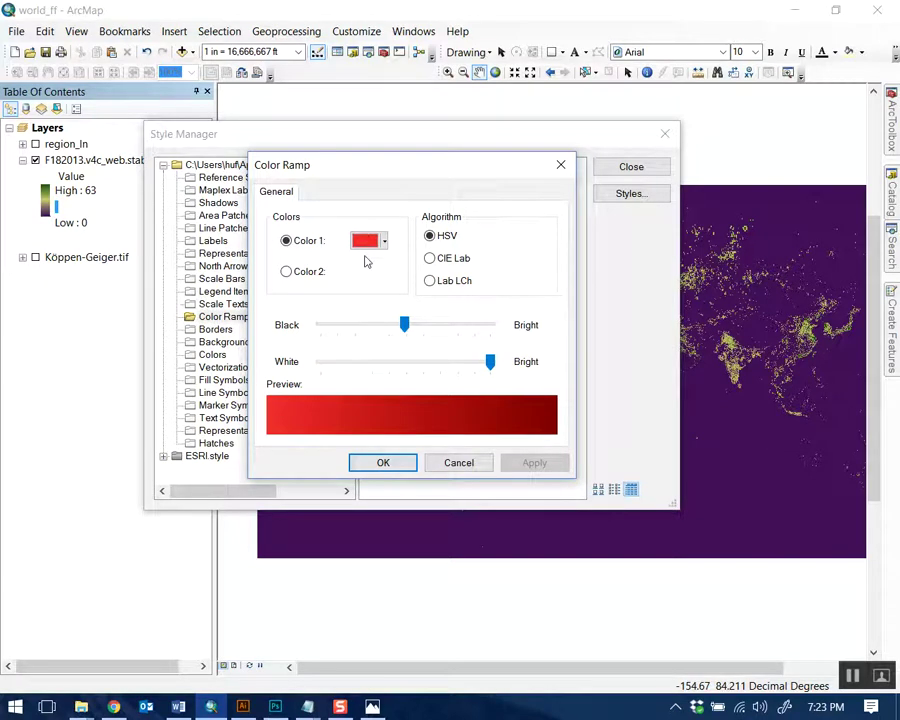
left_click(381, 245)
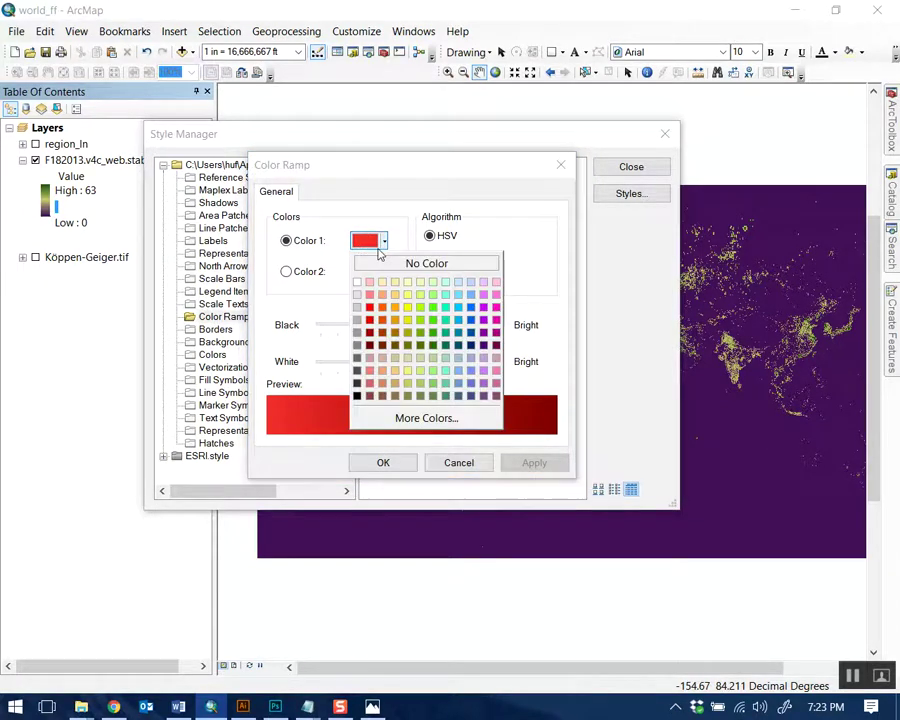
left_click(472, 345)
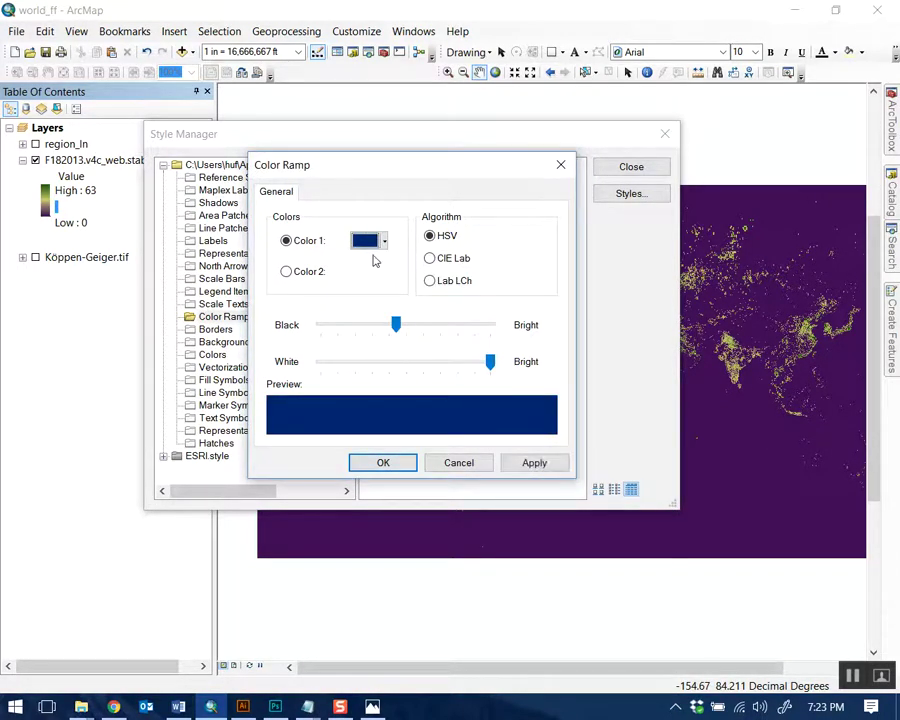
Darken the ramp's Color 1 to a deep navy by lowering its brightness in the HSV color model
left_click(377, 243)
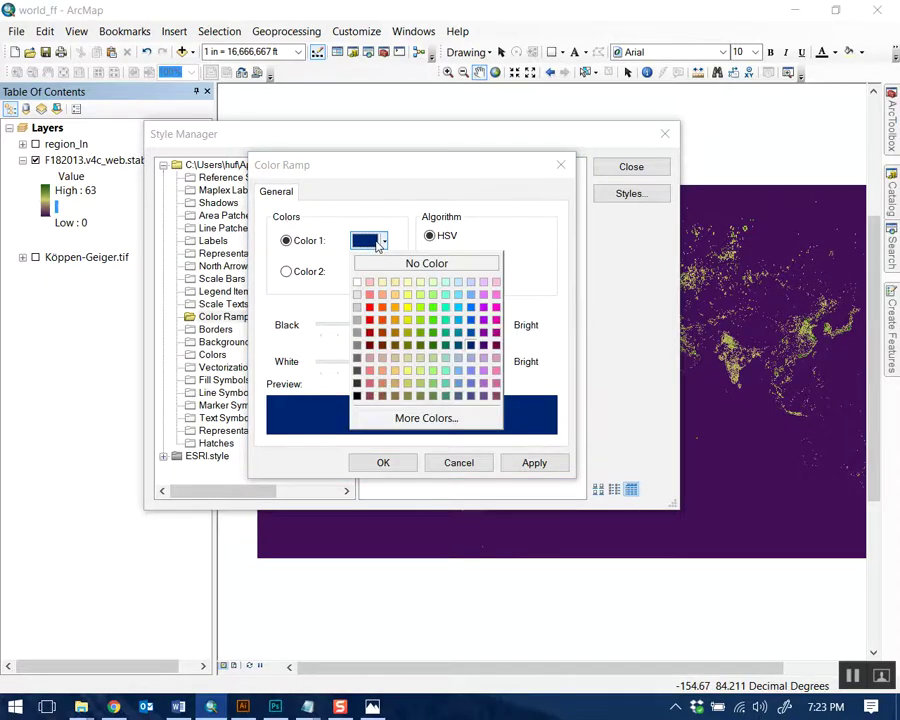
left_click(426, 418)
left_click(472, 260)
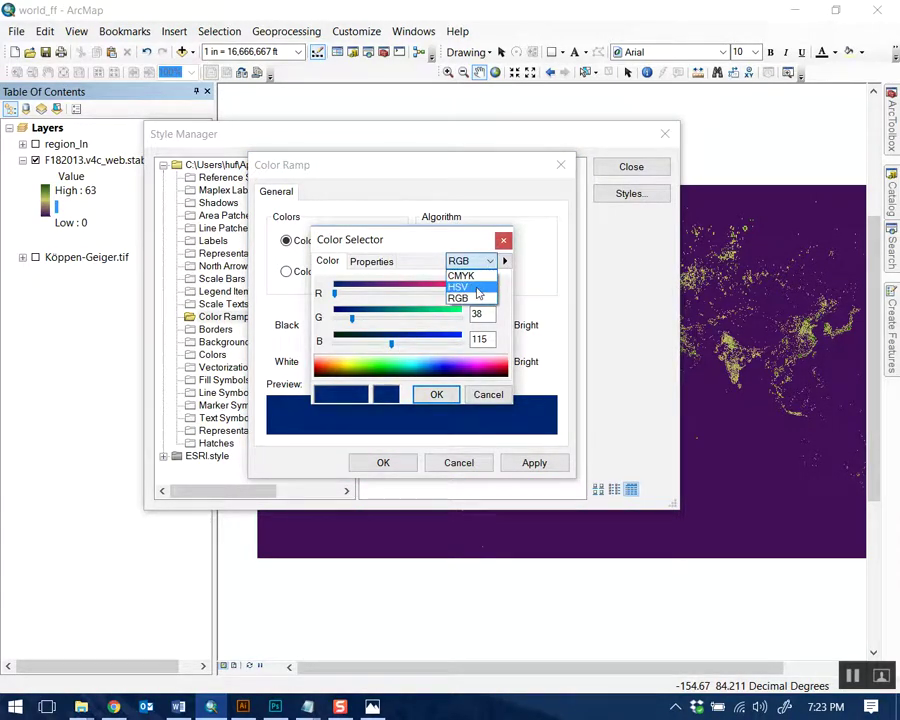
left_click(458, 287)
left_click_drag(390, 346, 366, 345)
left_click(432, 395)
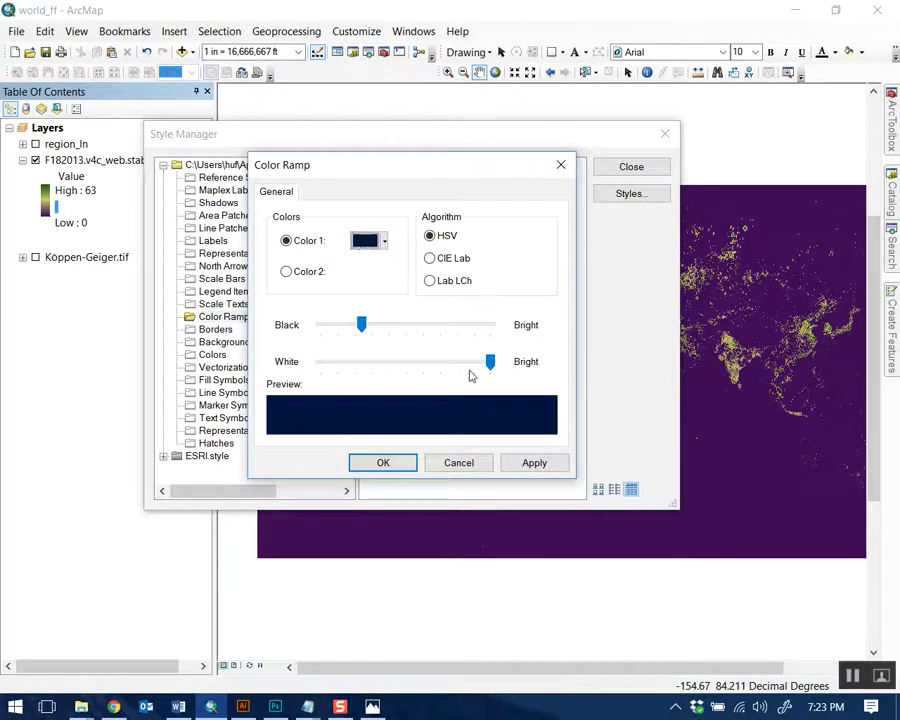
Set Color 2 to pale yellow, and compare the HSV and CIE Lab algorithms, keeping CIE Lab for the ramp
left_click(290, 271)
left_click(384, 272)
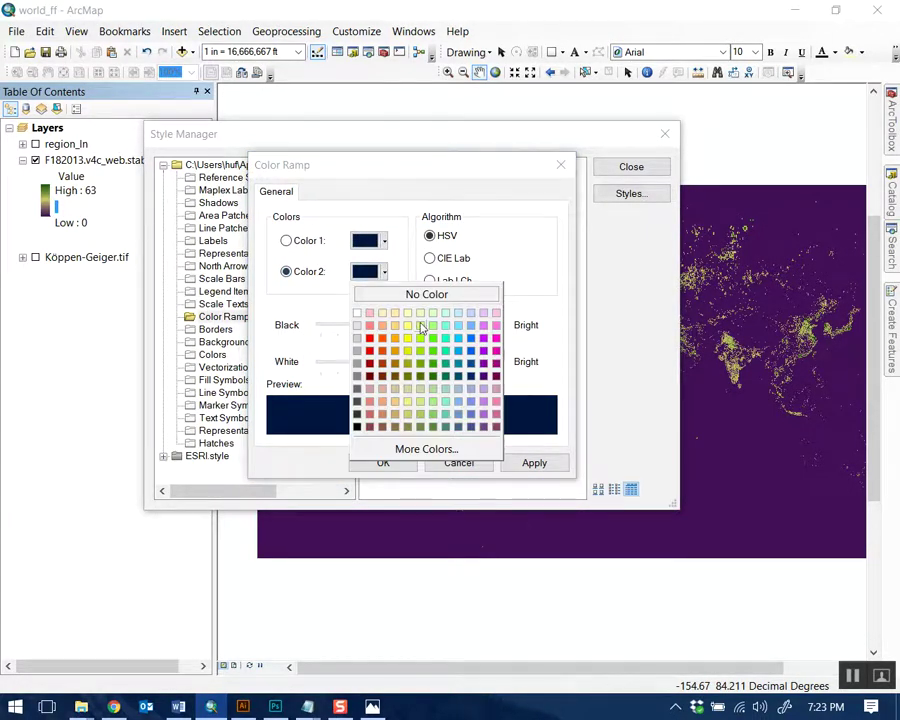
left_click(410, 326)
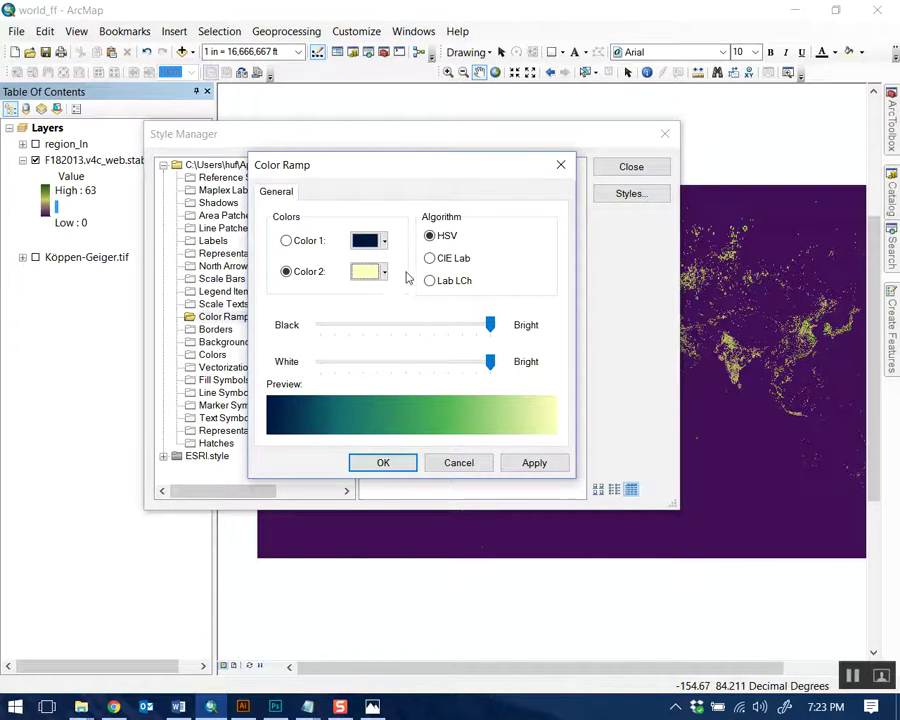
left_click(446, 262)
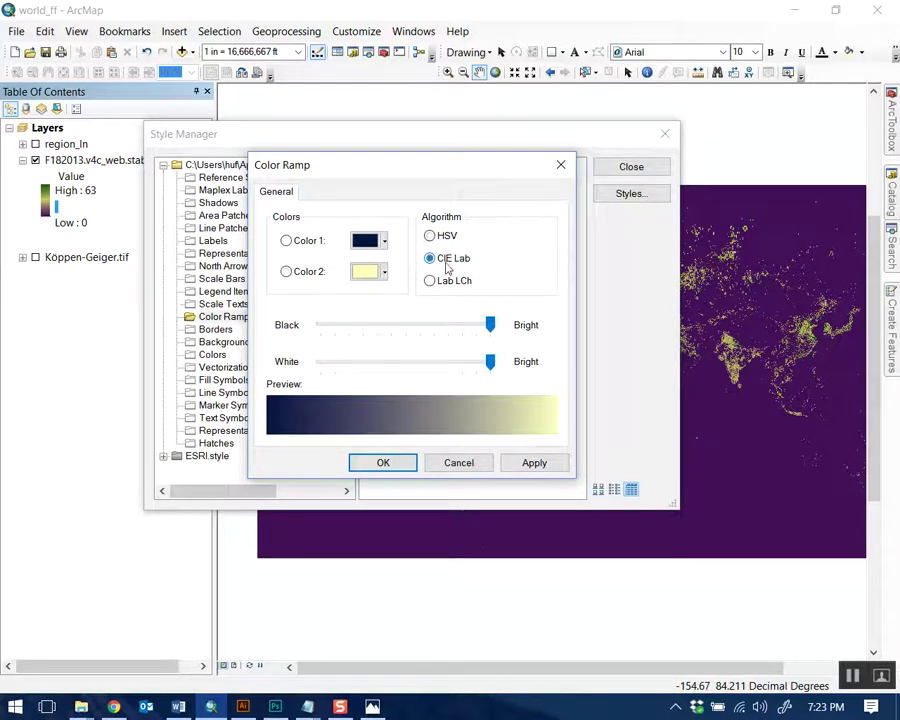
left_click(446, 237)
left_click(447, 260)
left_click(446, 237)
left_click(447, 258)
left_click(448, 239)
Change the ramp's Color 2 to a more saturated yellow with HSV values 60, 68 % and 100 %
left_click(383, 274)
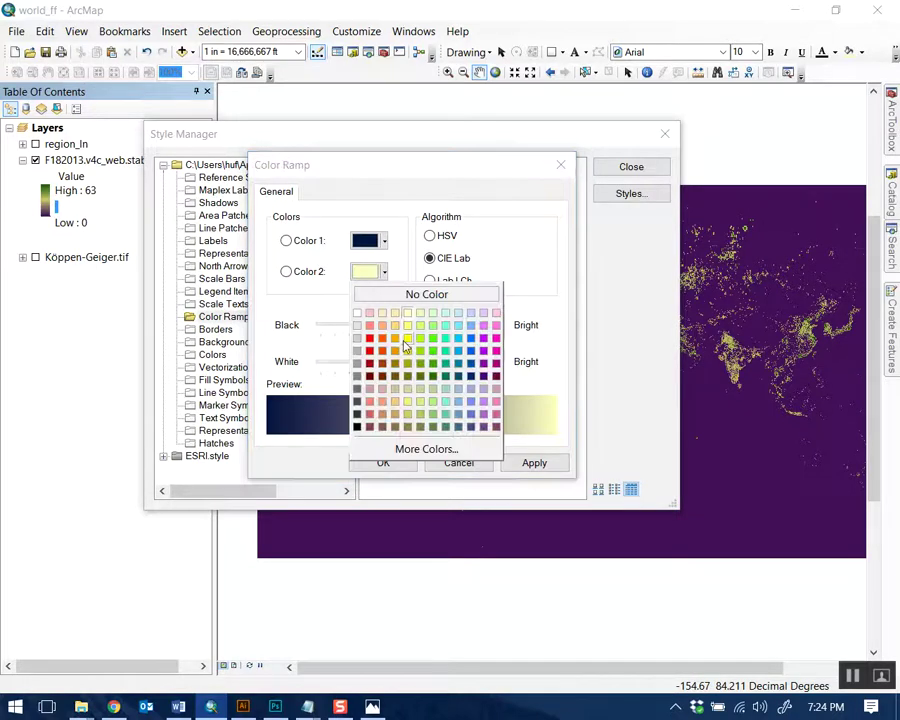
left_click(440, 449)
left_click_drag(425, 349, 393, 349)
left_click(478, 262)
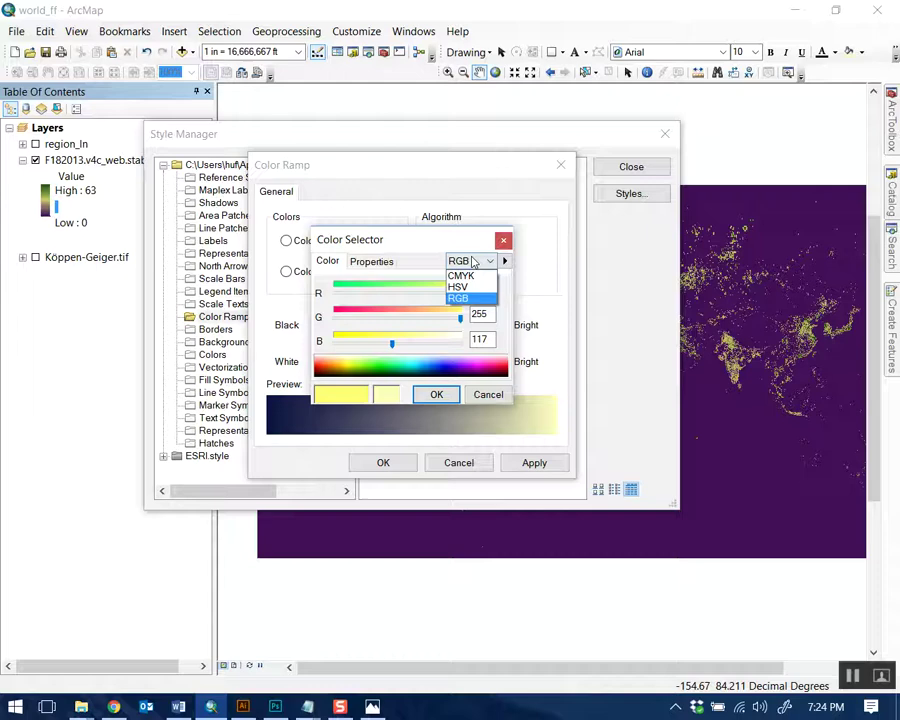
left_click(462, 283)
left_click_drag(426, 324, 416, 320)
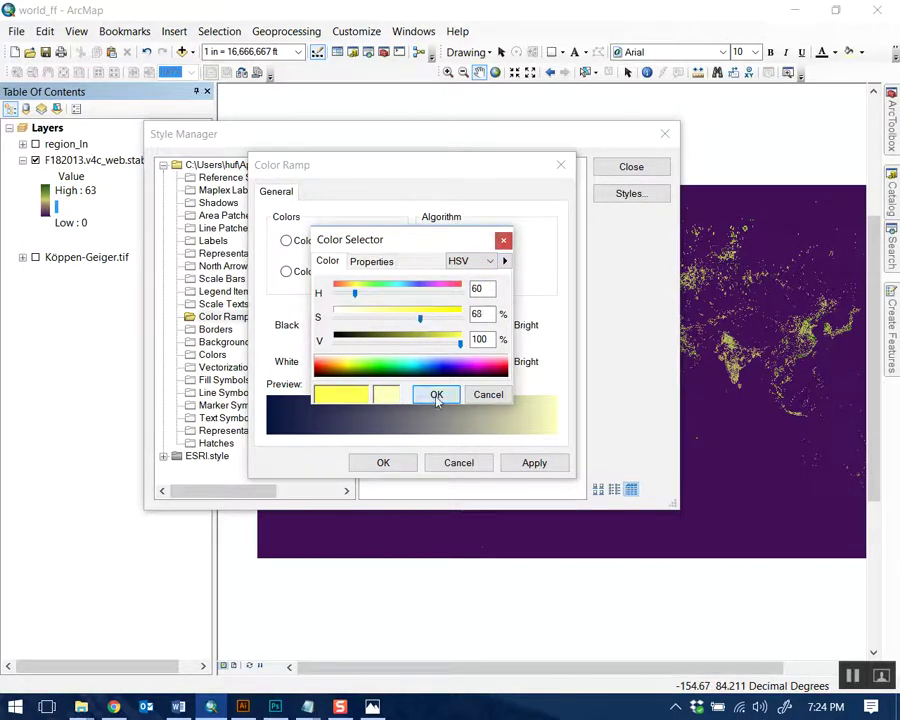
left_click(436, 394)
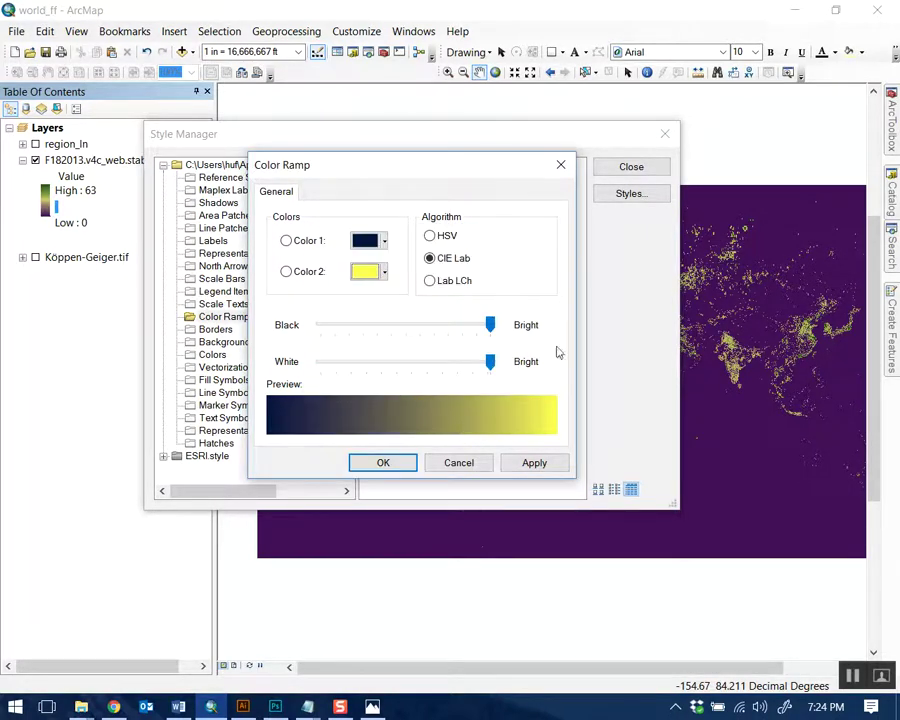
Save the new algorithmic color ramp and rename it "nighttime lights"
left_click(382, 461)
left_click(432, 313)
right_click(441, 213)
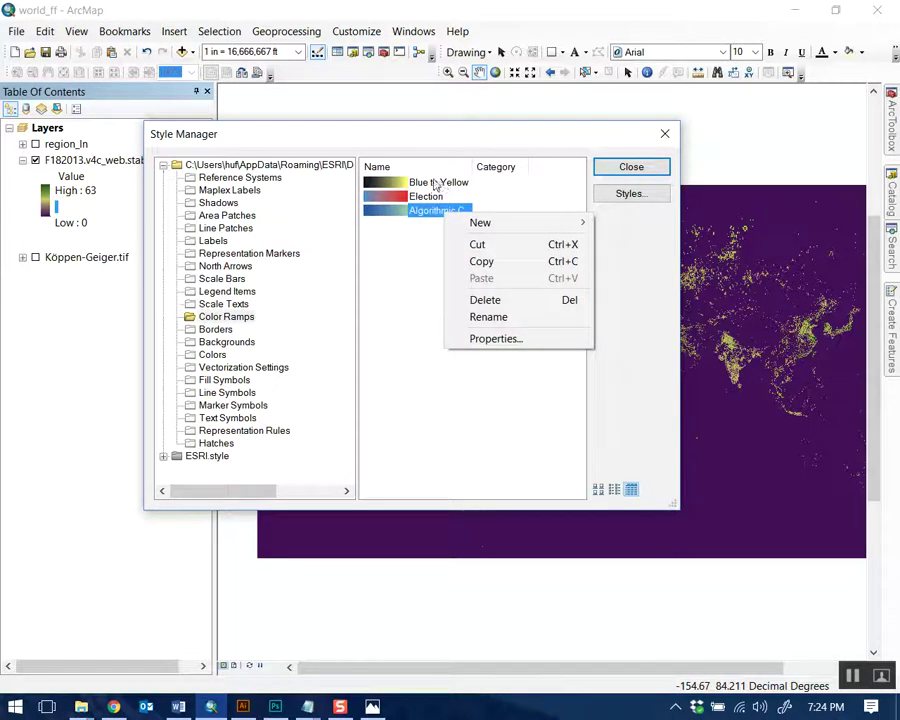
left_click(497, 317)
type("nighttime lights")
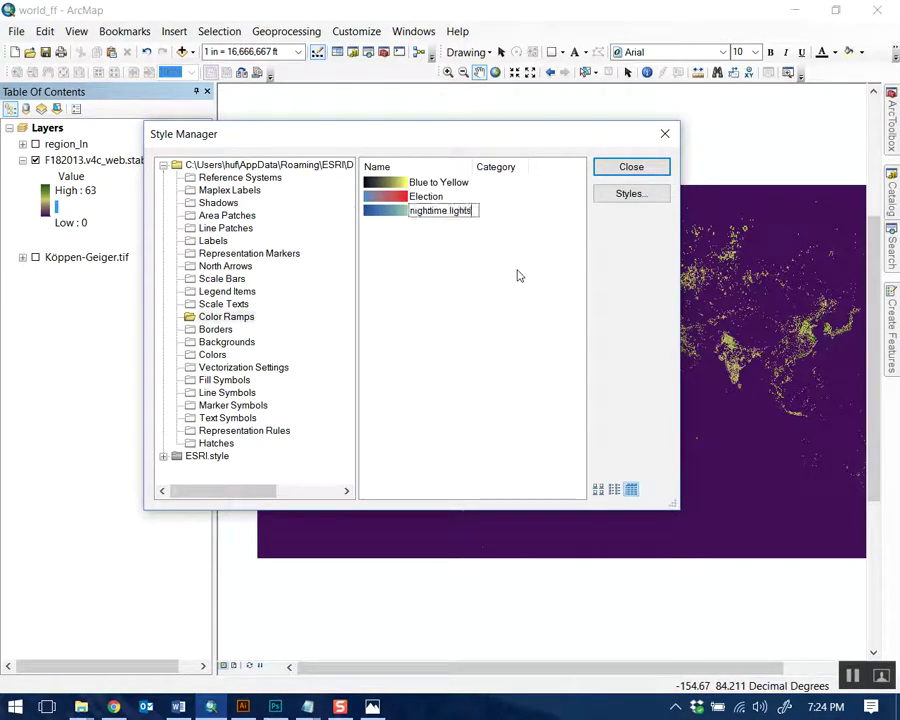
key("Return")
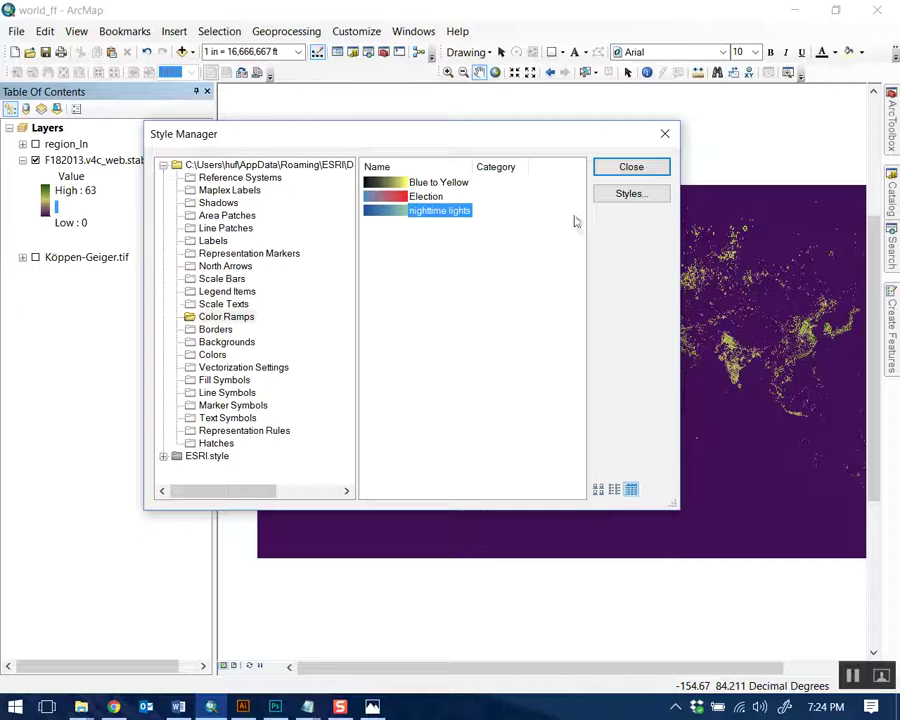
Close the Style Manager and apply the navy-to-yellow nighttime lights ramp to the stable_lights raster
left_click(625, 166)
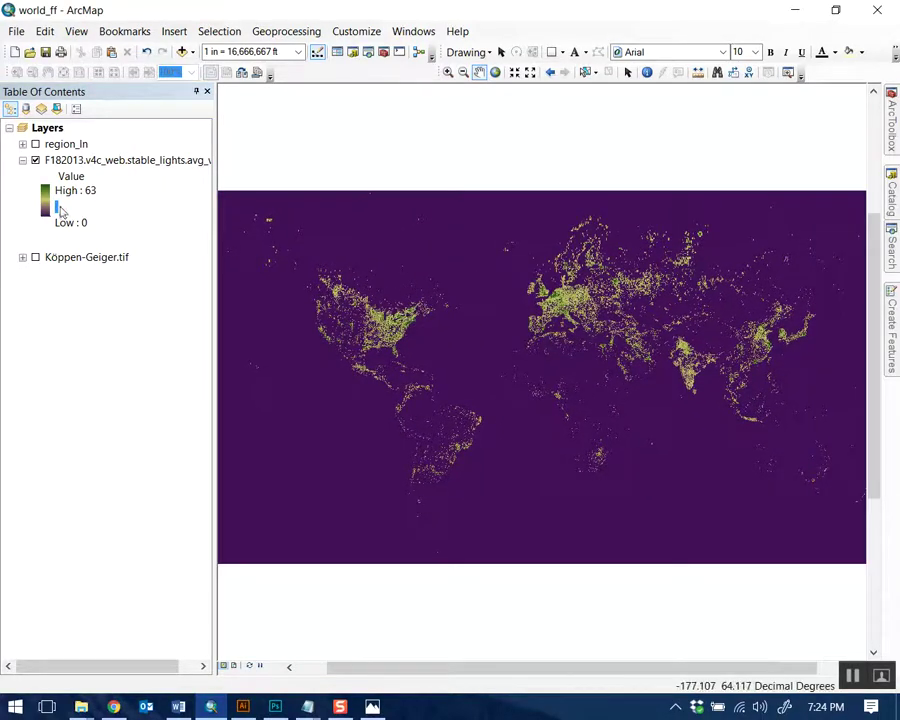
left_click(45, 205)
left_click(211, 256)
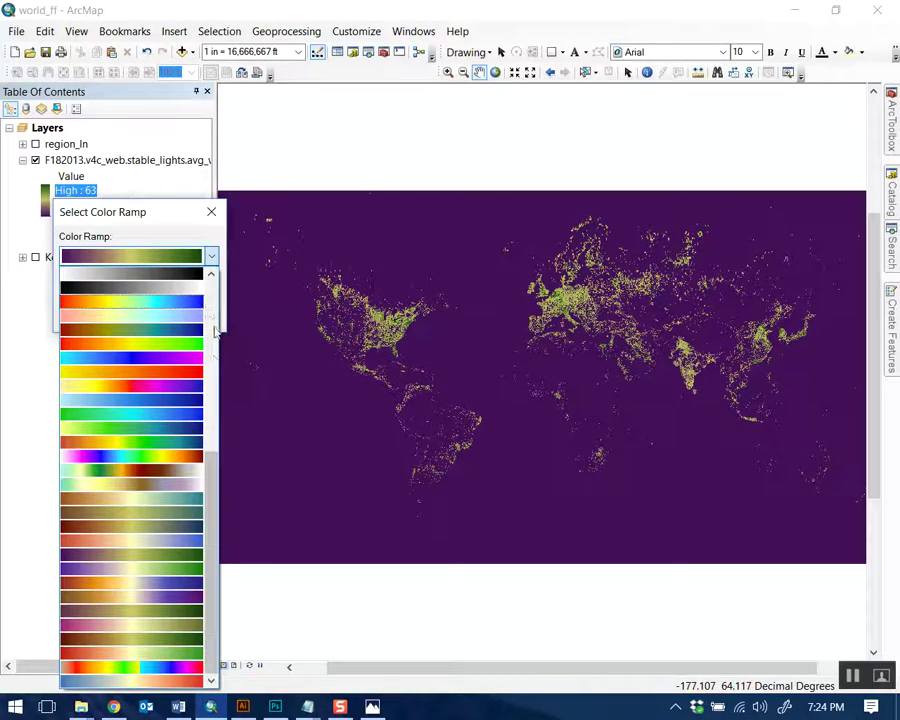
left_click_drag(207, 497, 191, 297)
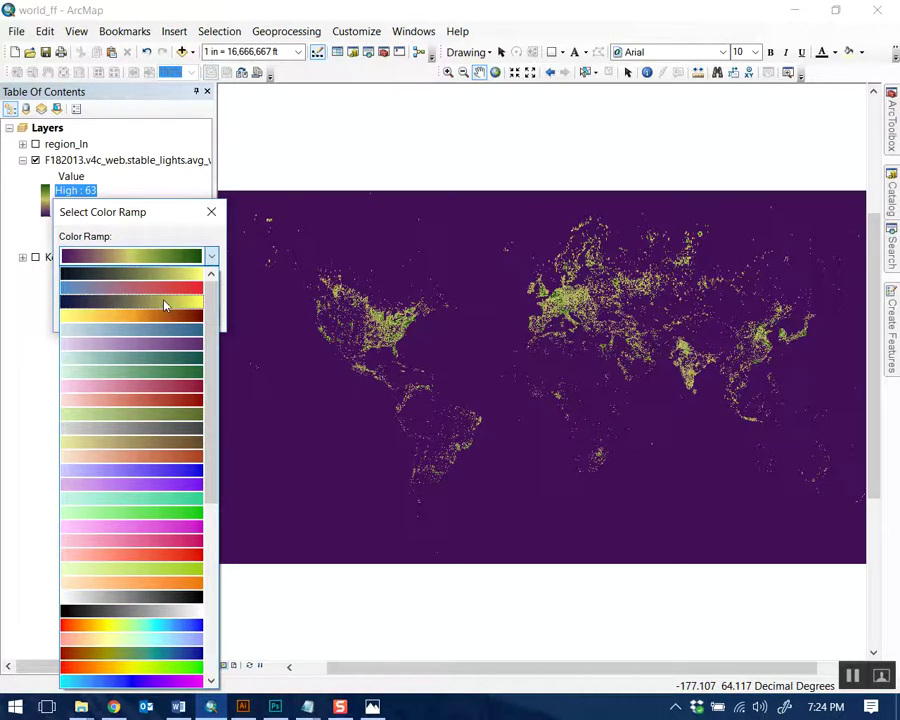
left_click(165, 302)
left_click(116, 317)
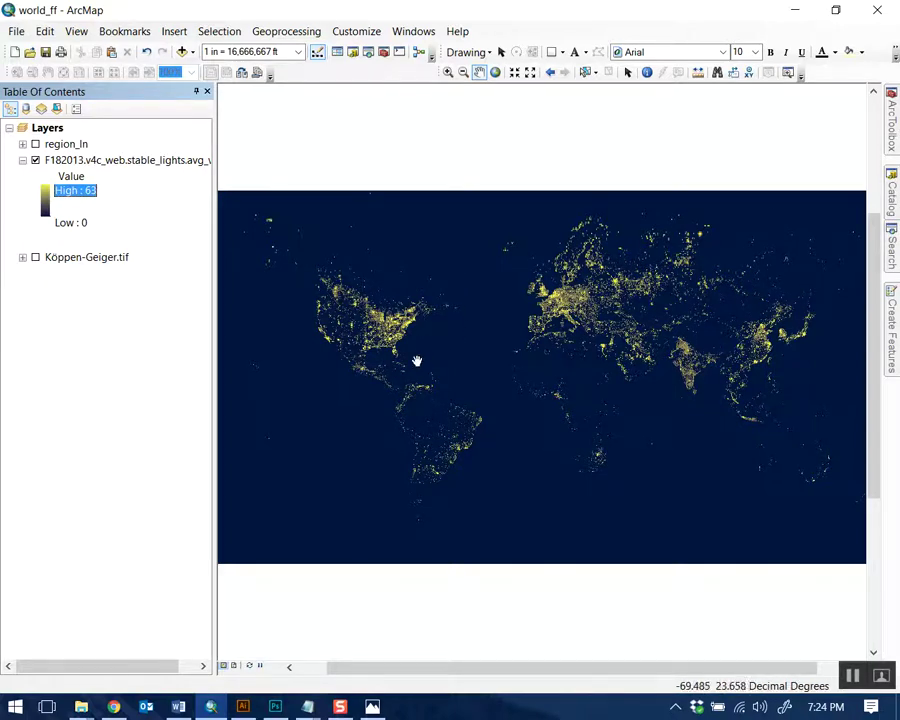
Open the stable_lights layer's symbology properties and switch the renderer to Classified, computing the required histogram
left_click(133, 161)
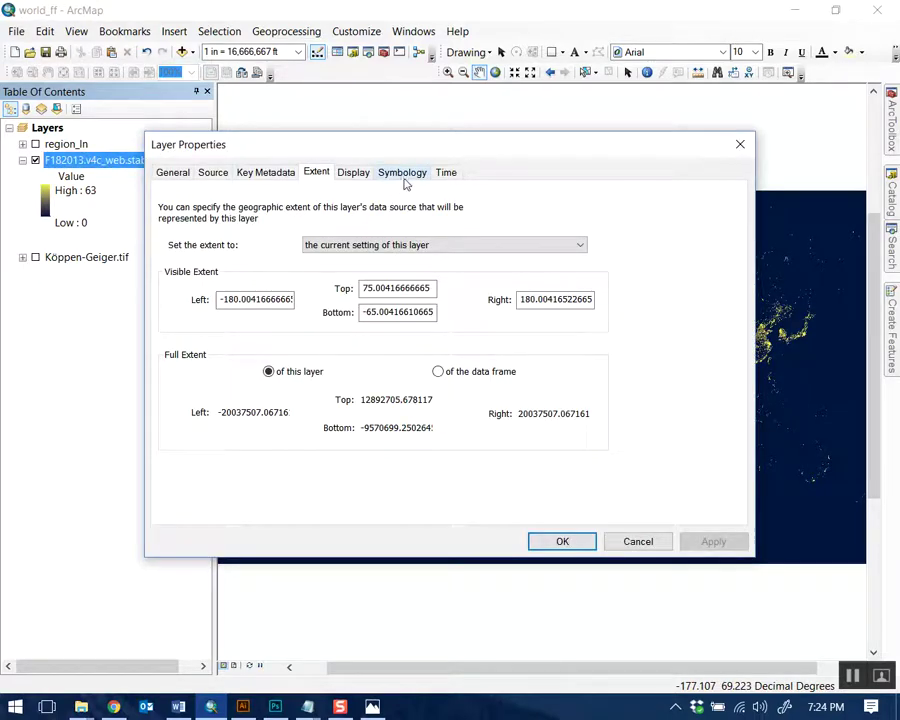
left_click(405, 176)
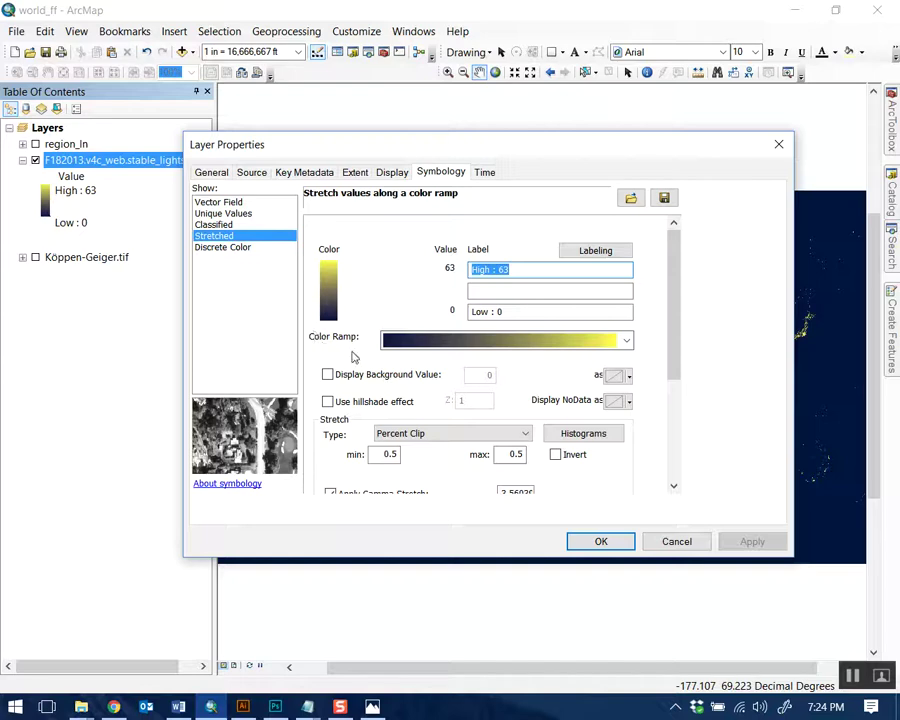
left_click_drag(554, 149, 624, 171)
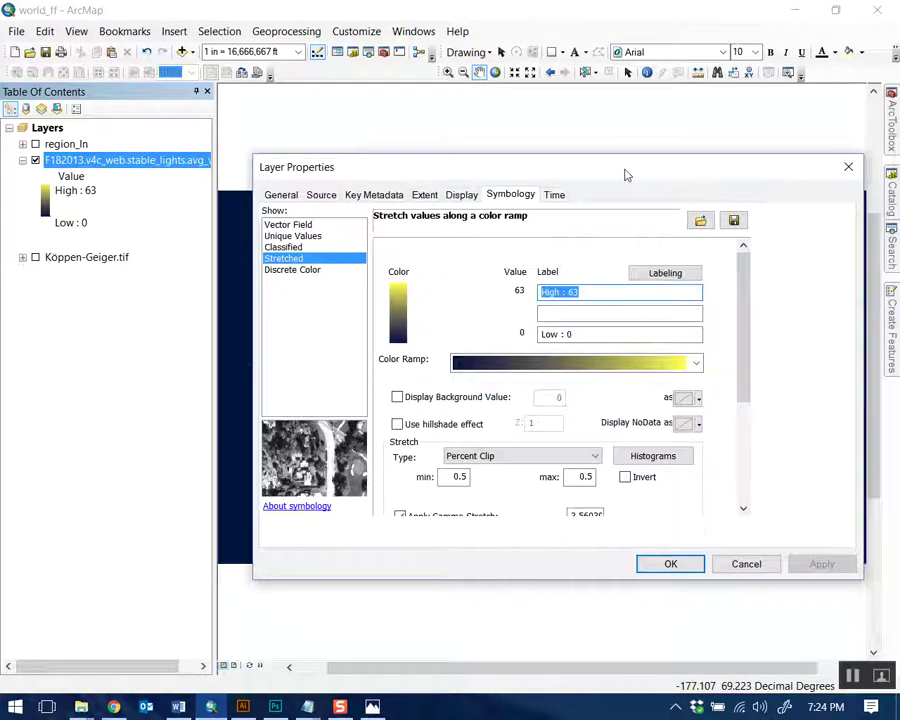
left_click(284, 247)
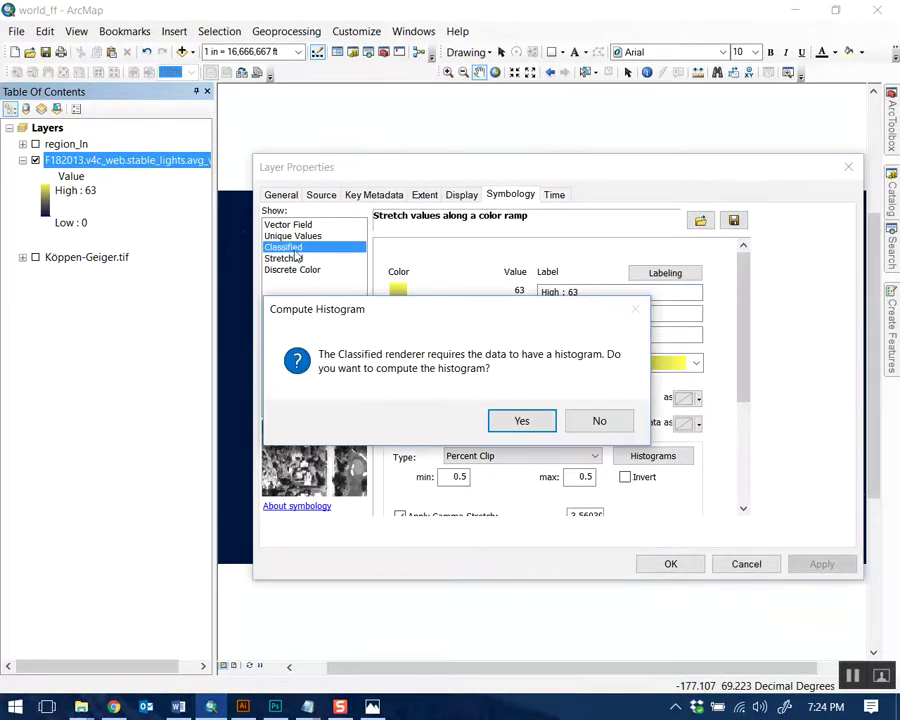
left_click(521, 421)
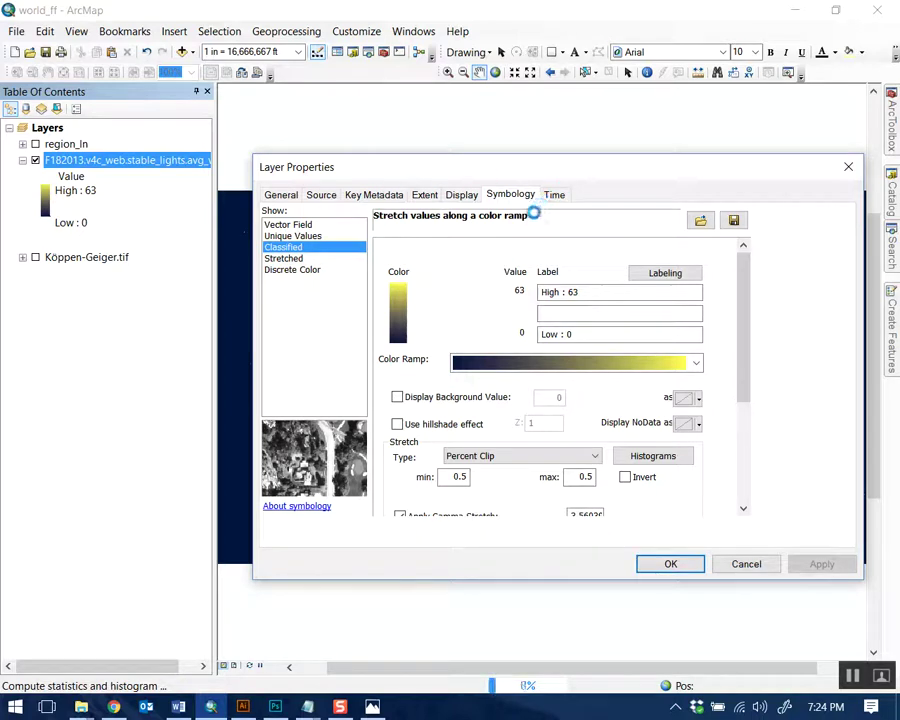
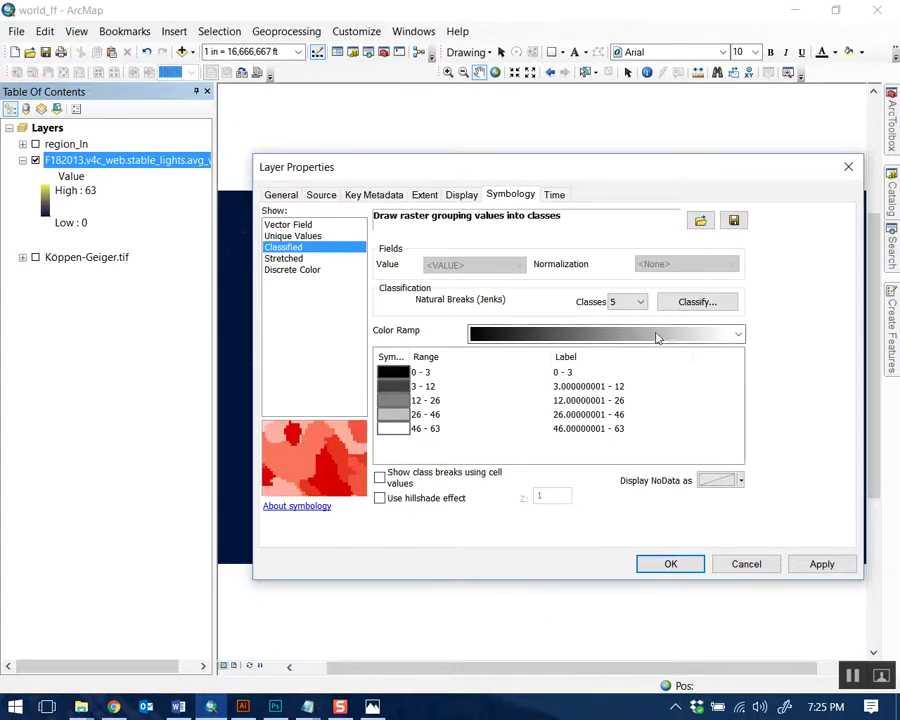
Assign the near-black-to-yellow Blue to Yellow color ramp to the five natural-breaks classes and apply the classified symbology to the raster
left_click(650, 335)
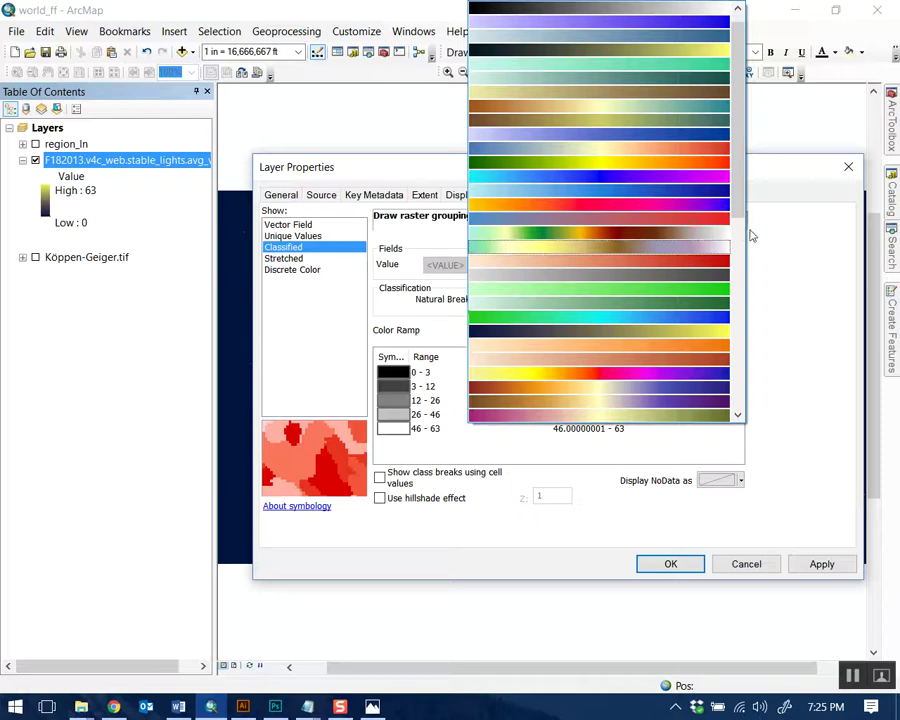
scroll(716, 122, "up", 1)
left_click_drag(787, 170, 760, 266)
left_click(710, 431)
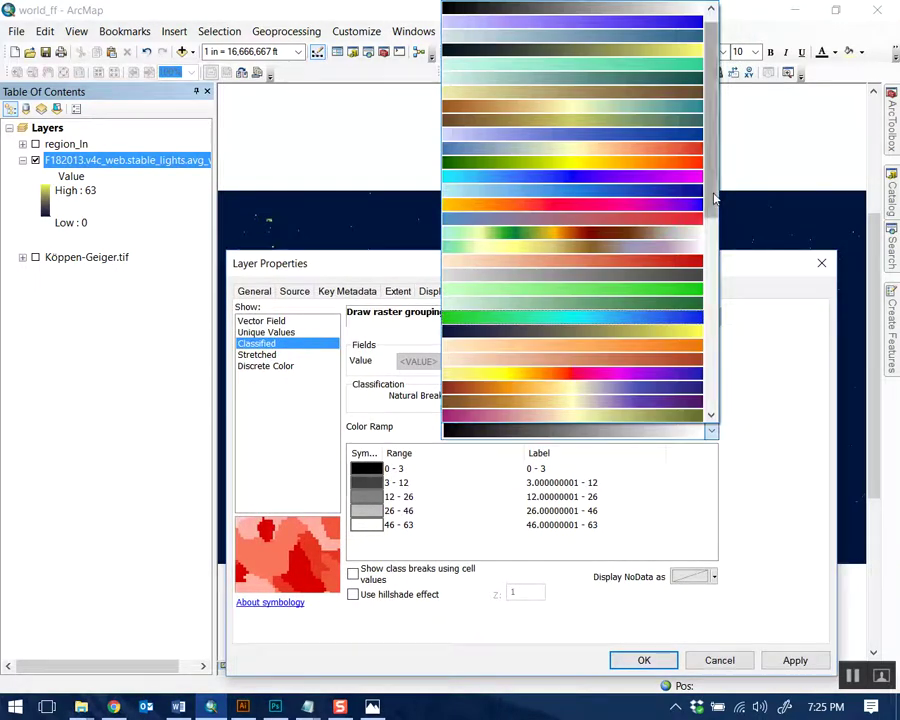
scroll(710, 371, "down", 10)
scroll(697, 300, "up", 10)
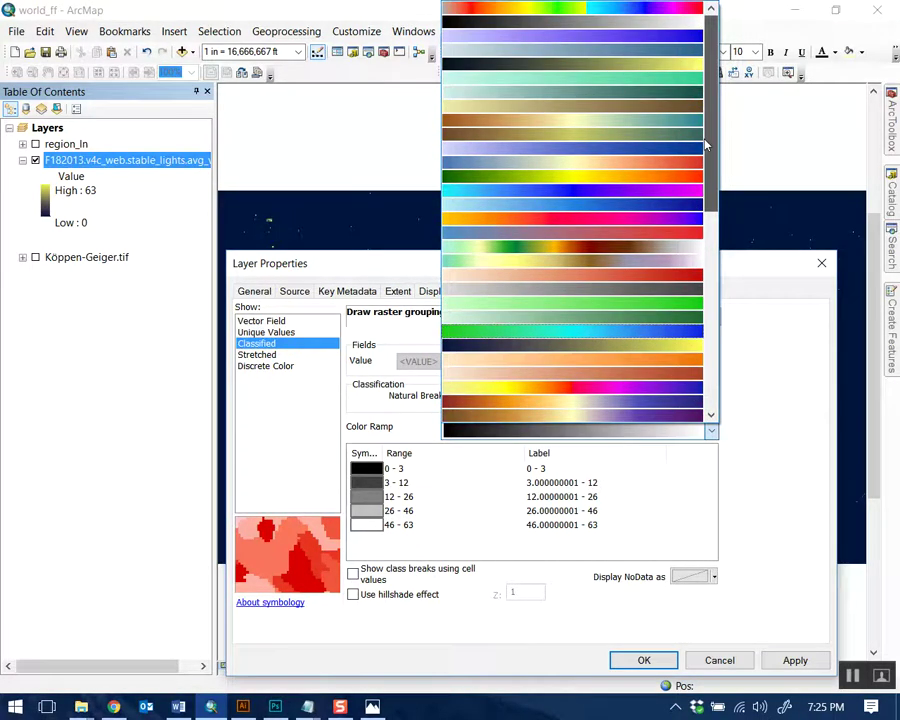
left_click(639, 64)
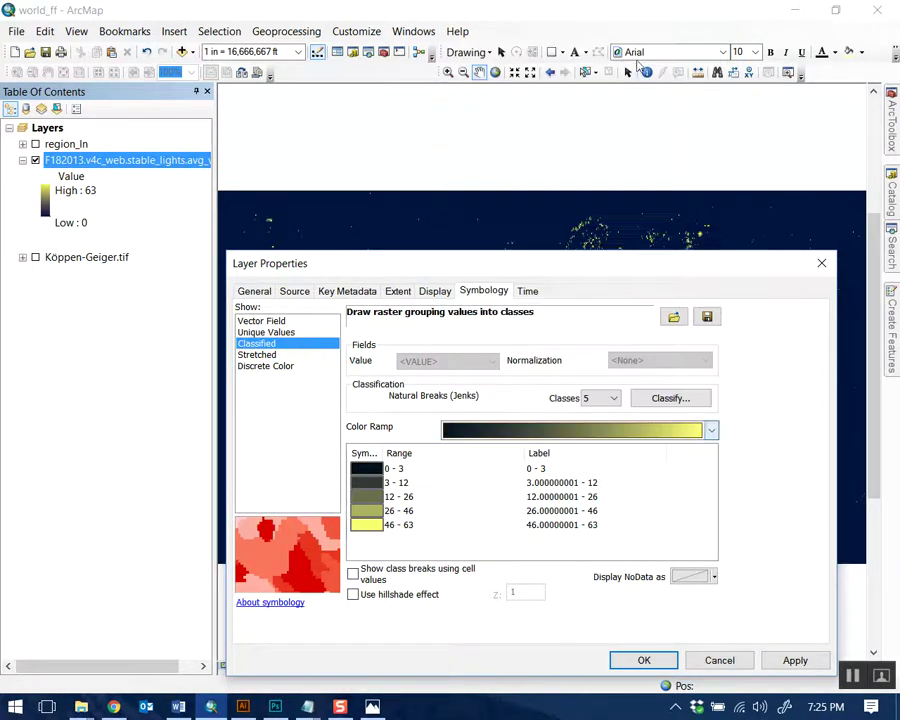
left_click(796, 661)
left_click_drag(611, 261, 622, 196)
left_click(667, 594)
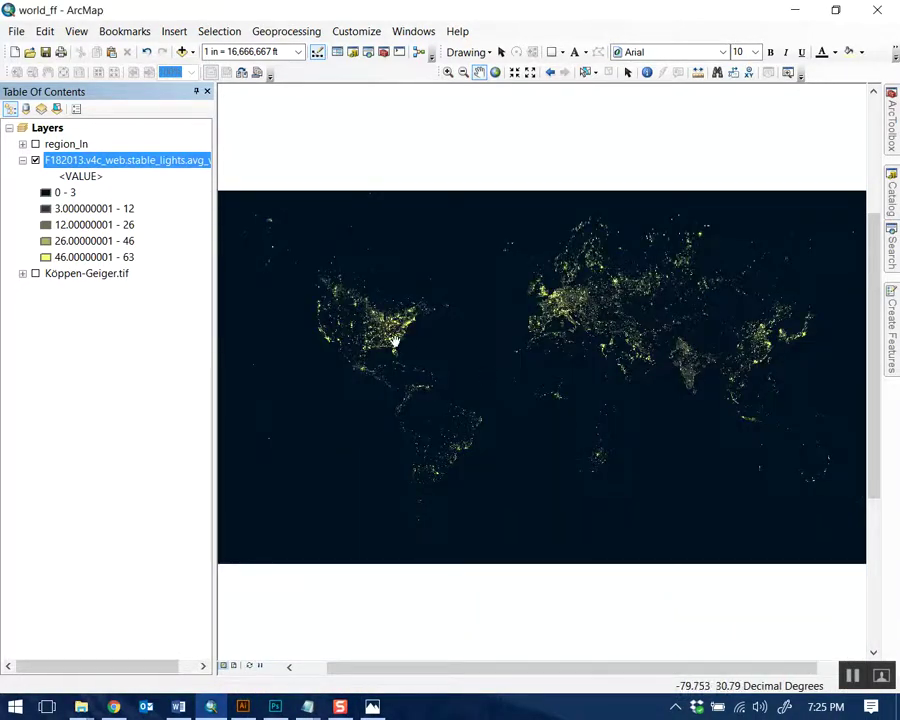
Display the F182013 stable lights raster as Stretched values with the dark-blue-to-yellow color ramp
scroll(400, 346, "down", 6)
scroll(402, 356, "down", 2)
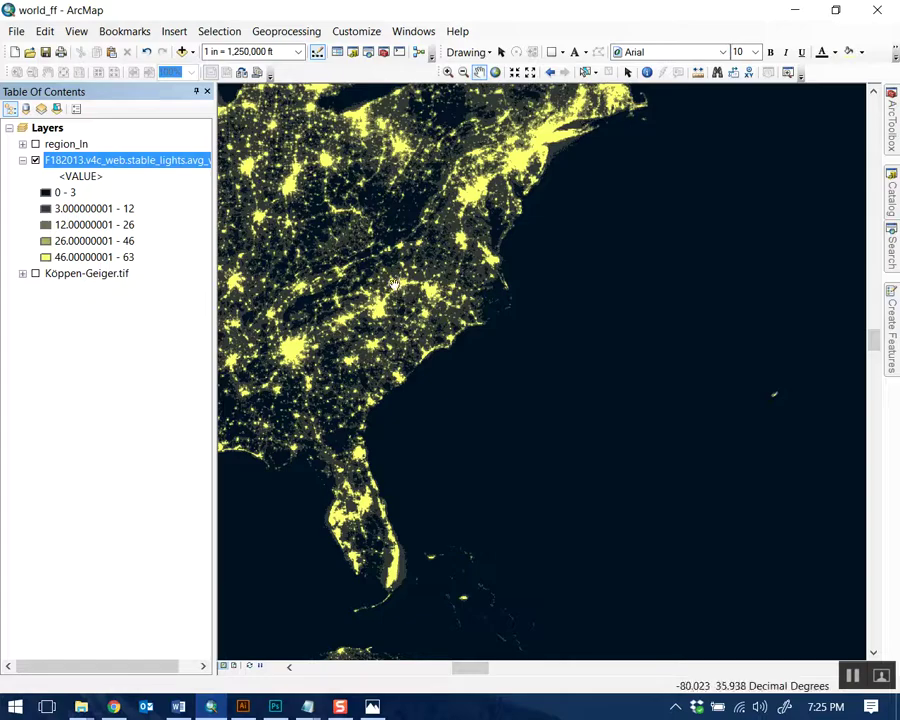
scroll(554, 365, "down", 3)
scroll(392, 356, "down", 5)
left_click_drag(400, 376, 527, 341)
scroll(527, 341, "down", 3)
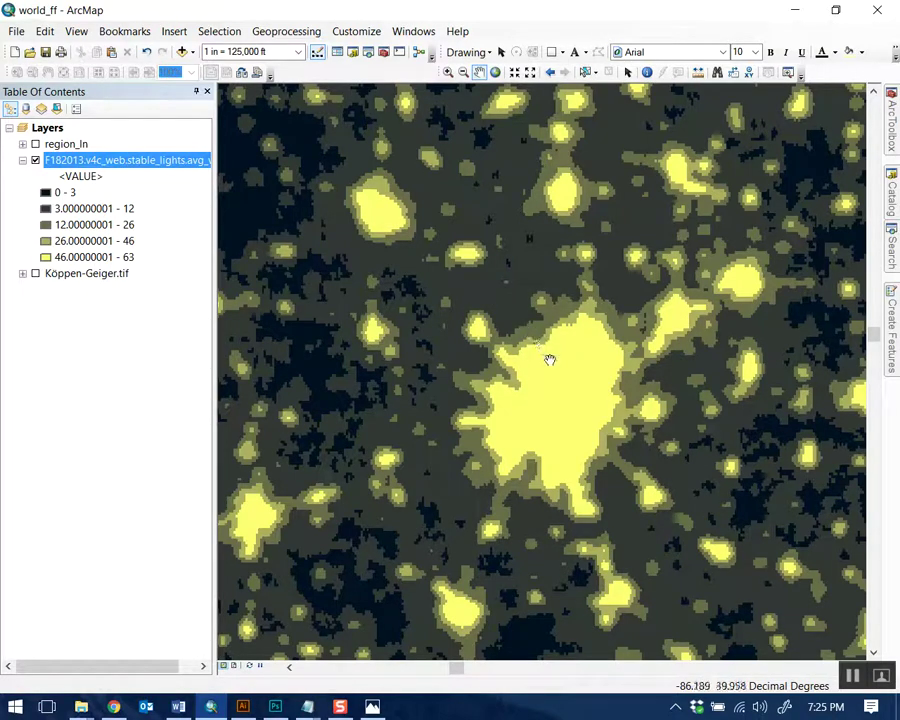
double_click(178, 160)
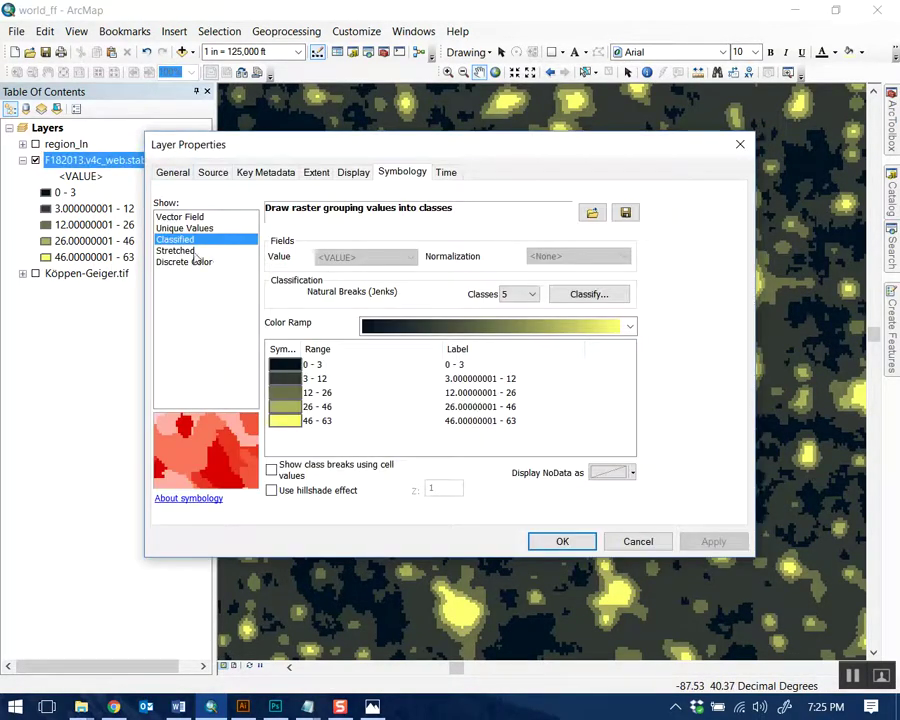
left_click(195, 251)
left_click(464, 354)
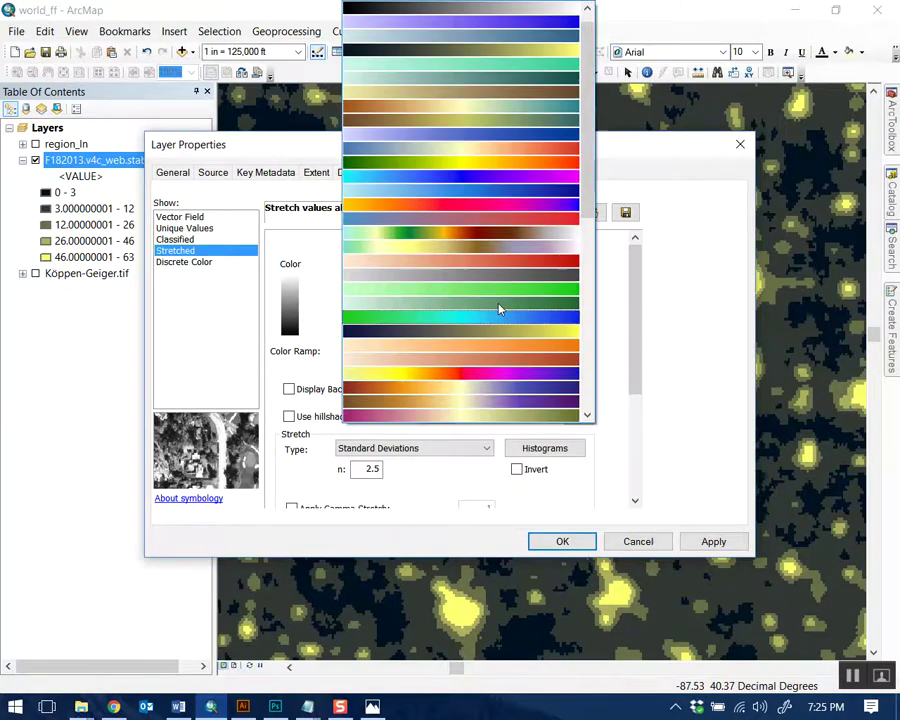
scroll(500, 309, "up", 1)
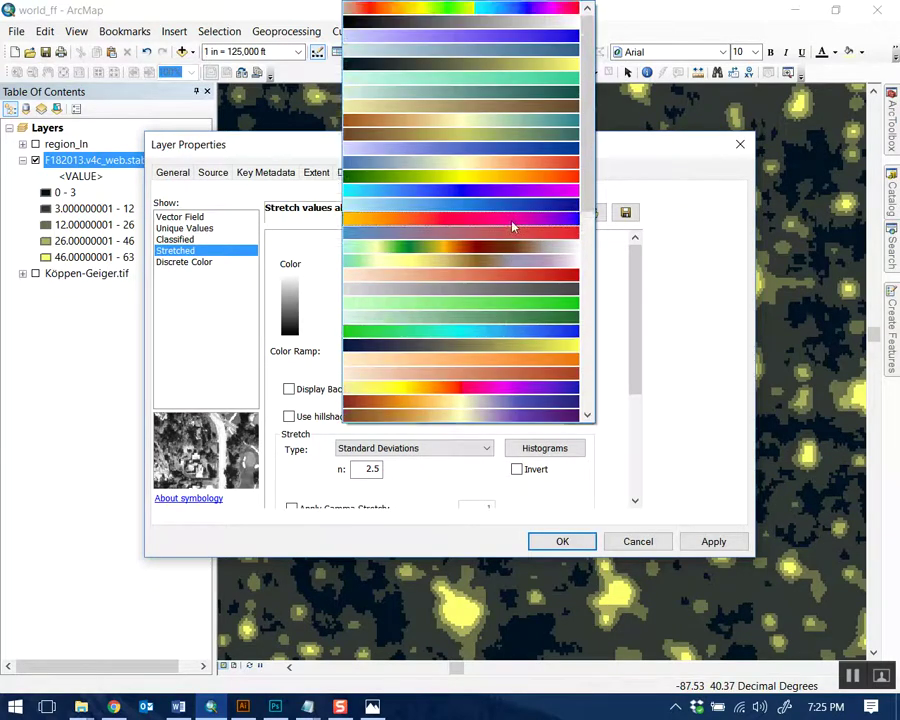
left_click(533, 71)
left_click(713, 541)
left_click(562, 541)
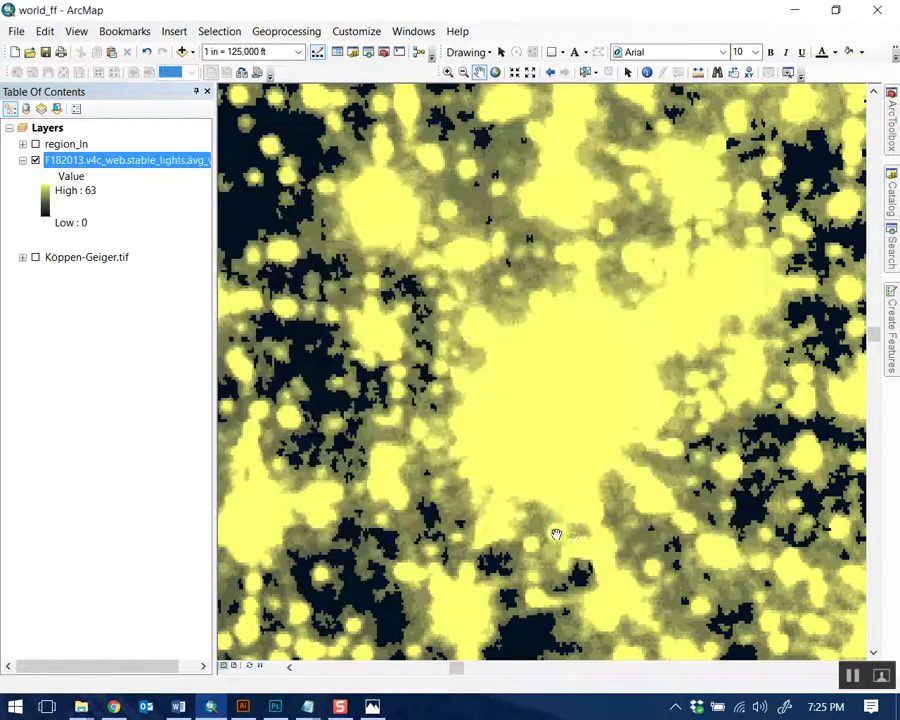
Examine the stretched night-lights raster from the Great Lakes region out to the world extent
scroll(542, 386, "up", 4)
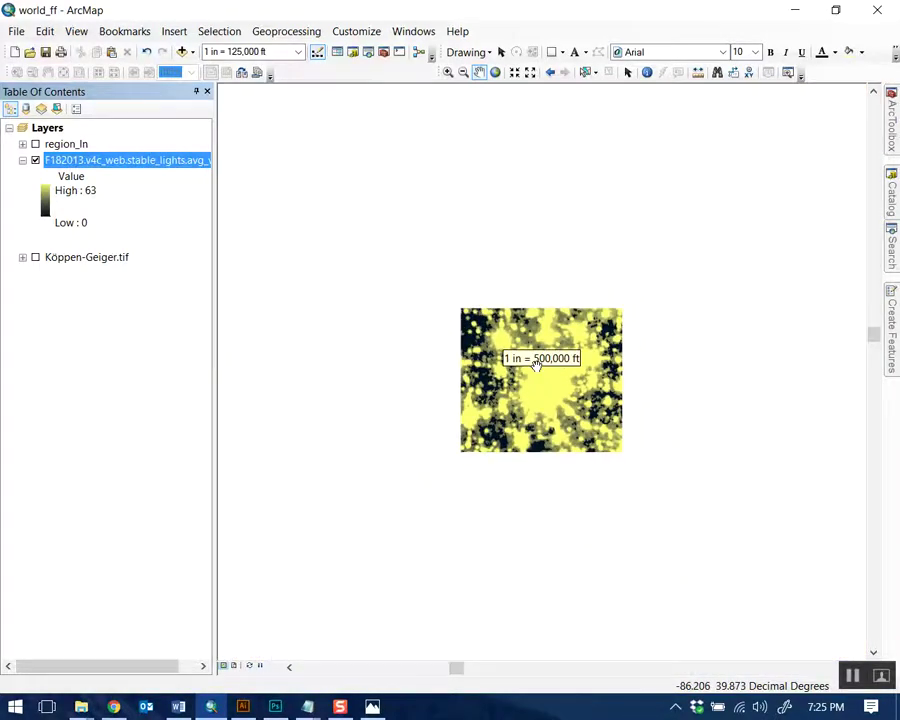
scroll(536, 365, "up", 1)
scroll(470, 322, "up", 2)
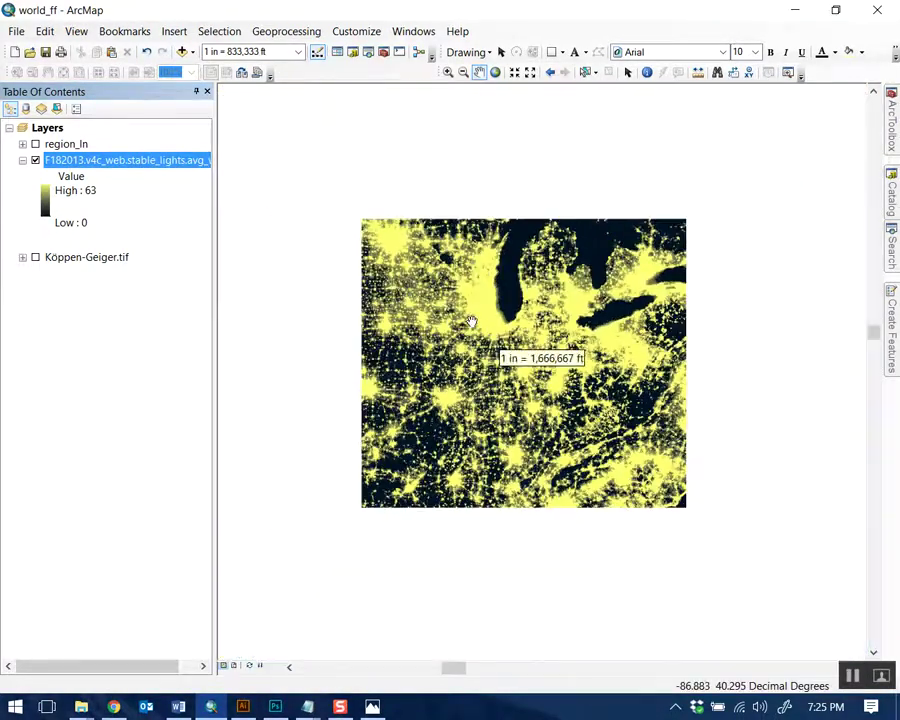
scroll(470, 322, "up", 1)
scroll(560, 318, "up", 2)
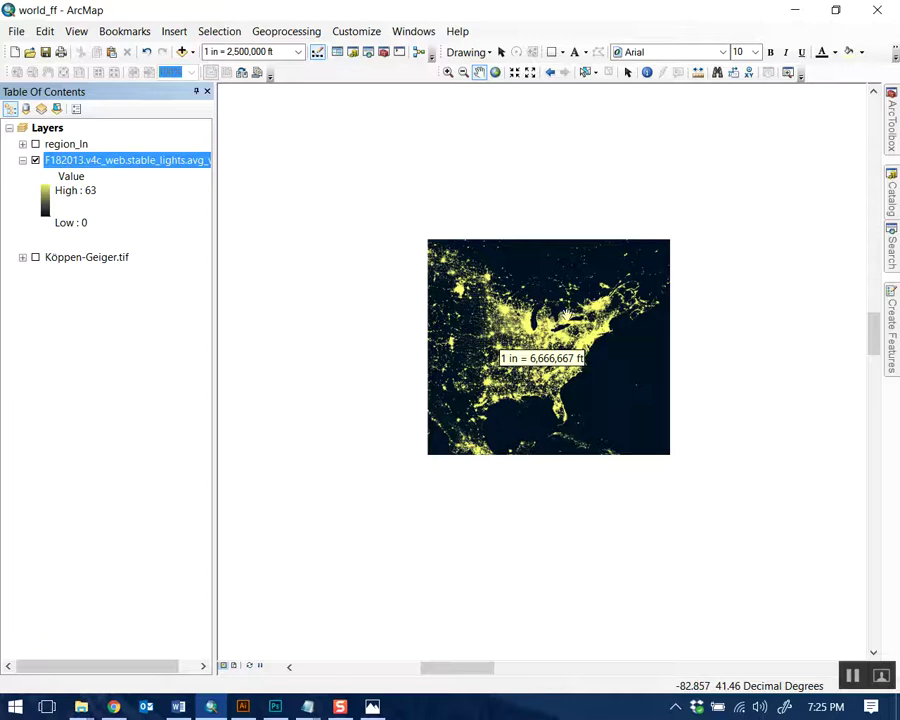
scroll(562, 374, "up", 2)
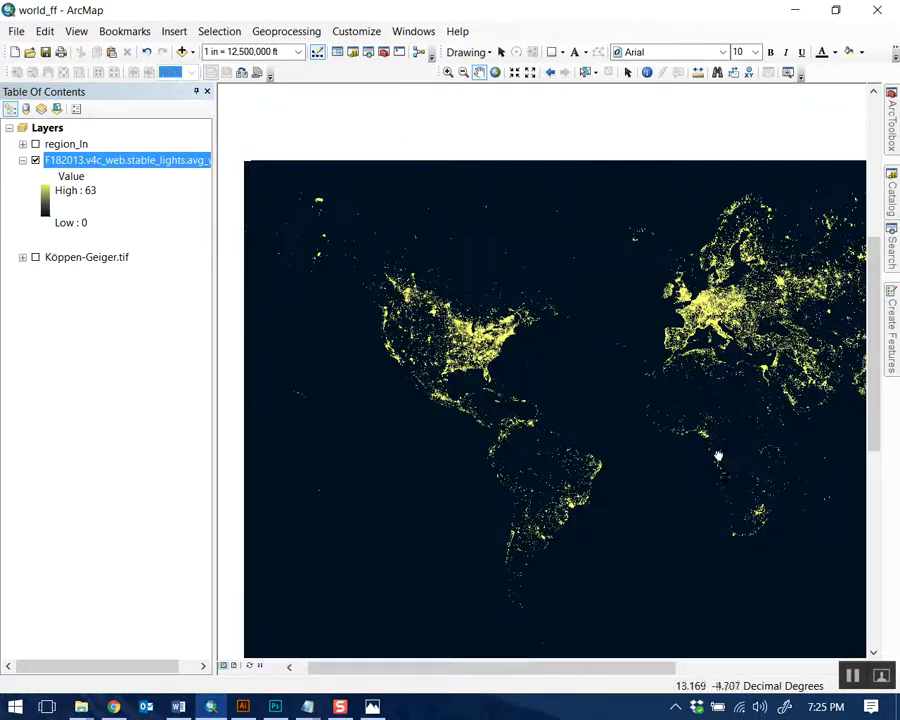
left_click_drag(715, 458, 578, 424)
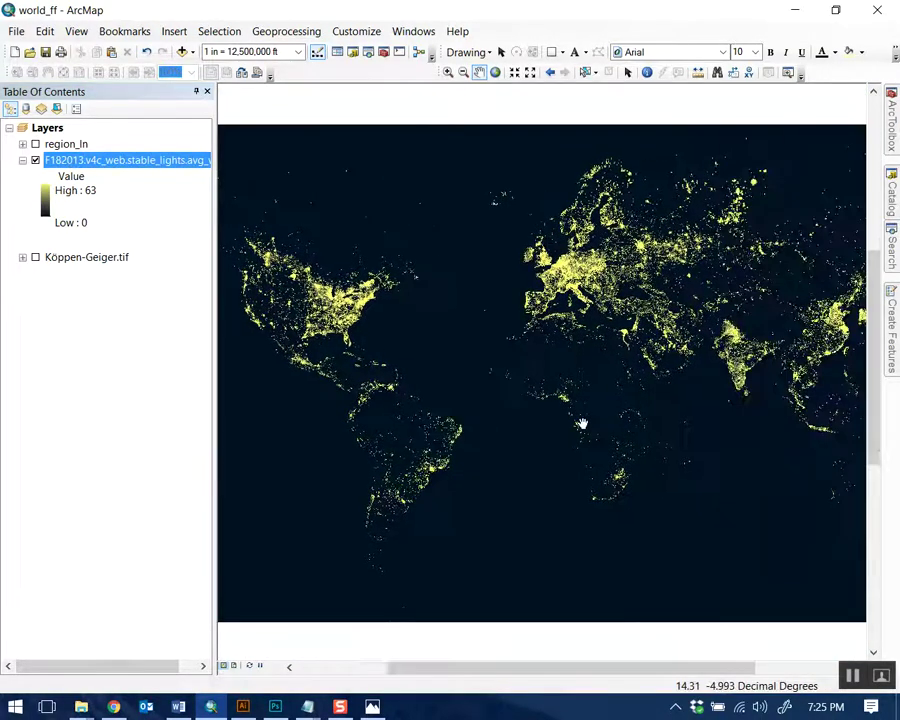
Switch to Chrome and search Google for "firefly habitat" in a new tab
left_click(120, 708)
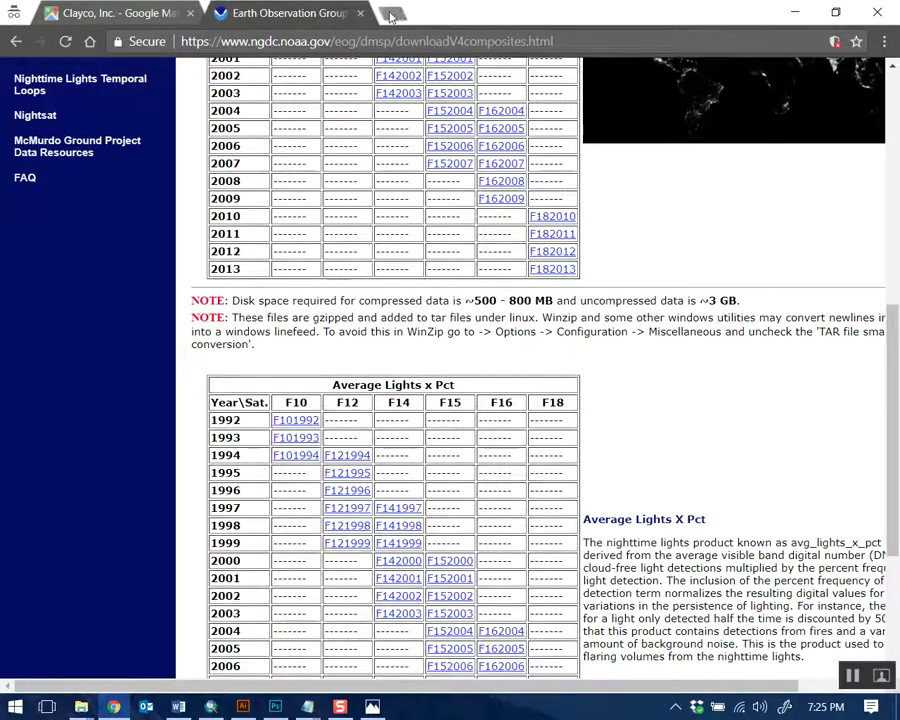
left_click(562, 12)
type("firel")
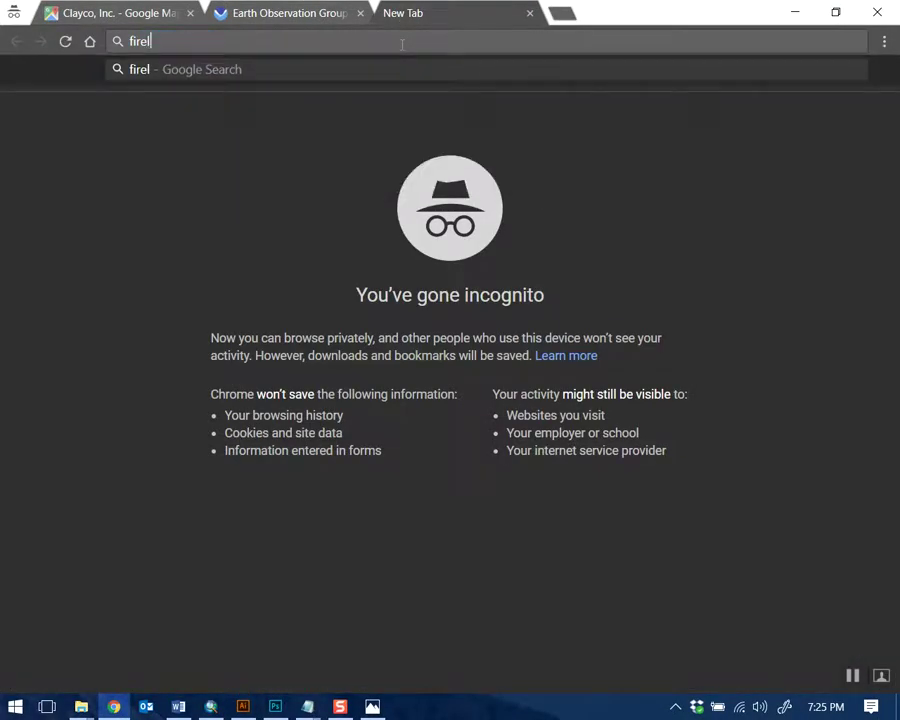
key("BackSpace")
type("fly")
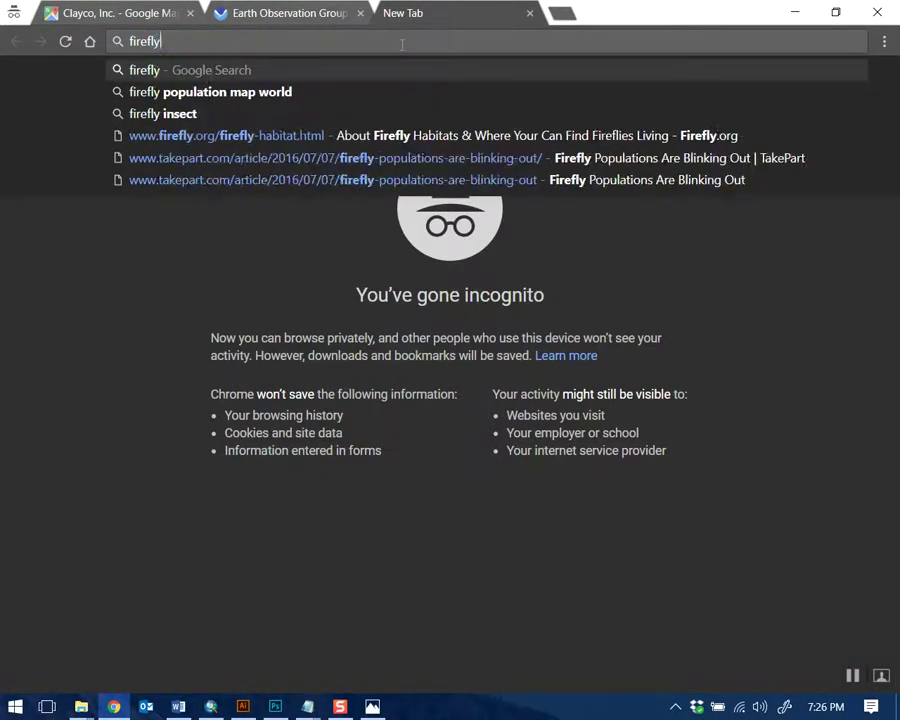
type(" habitat")
key("Return")
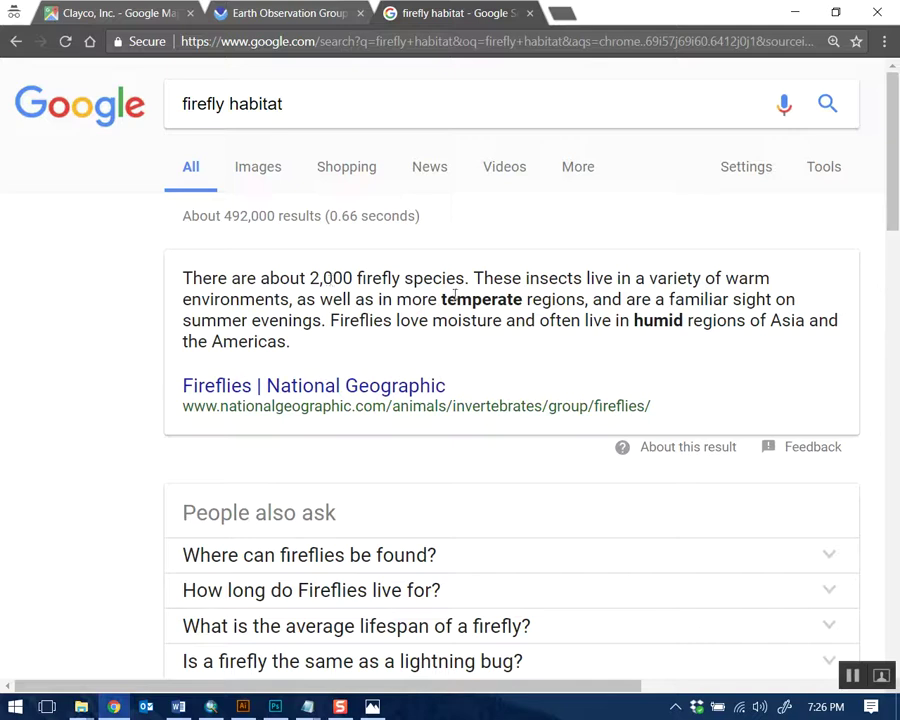
Read the National Geographic summary of the climates and regions where fireflies live
left_click_drag(494, 278, 651, 320)
left_click(520, 320)
left_click_drag(466, 323, 526, 340)
left_click(537, 343)
left_click_drag(495, 278, 535, 320)
left_click(491, 306)
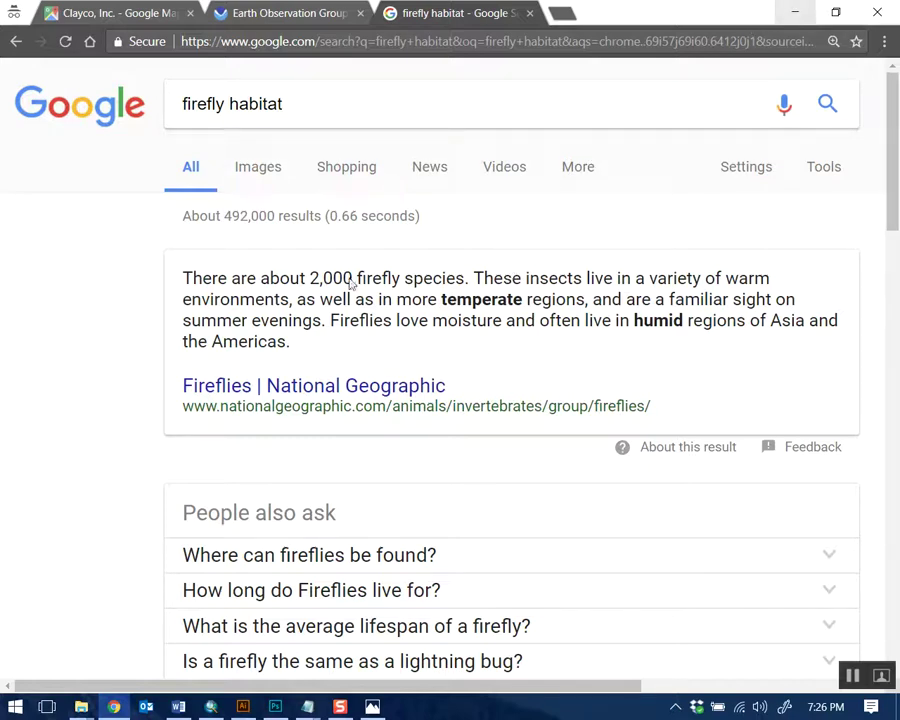
left_click_drag(428, 287, 290, 341)
left_click(763, 96)
Switch to ArcMap, hide the F182013 stable lights raster and show the Köppen-Geiger.tif layer
key("alt+Tab")
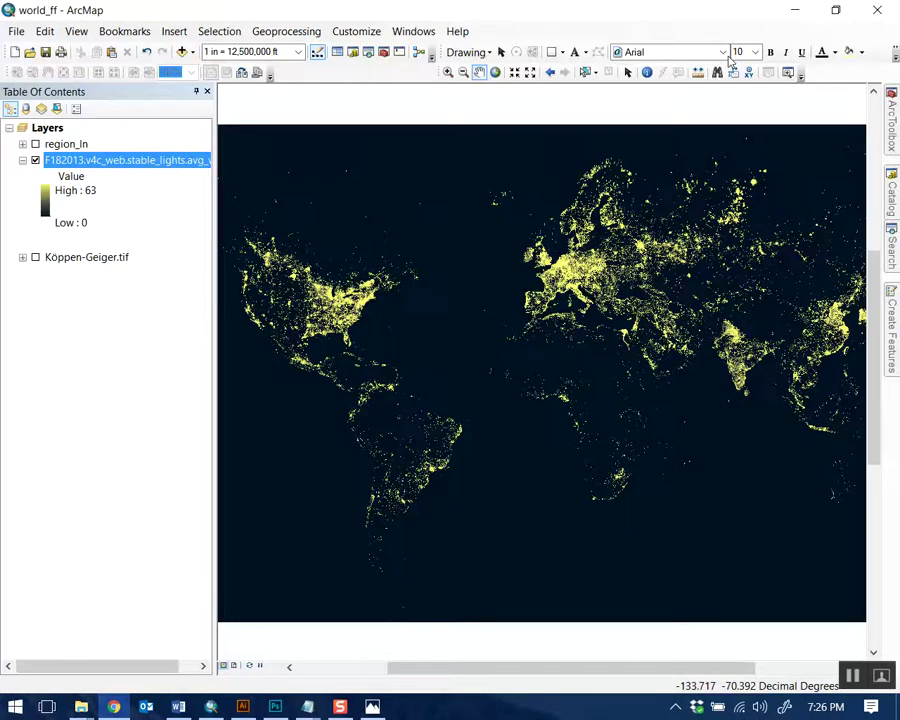
left_click(22, 160)
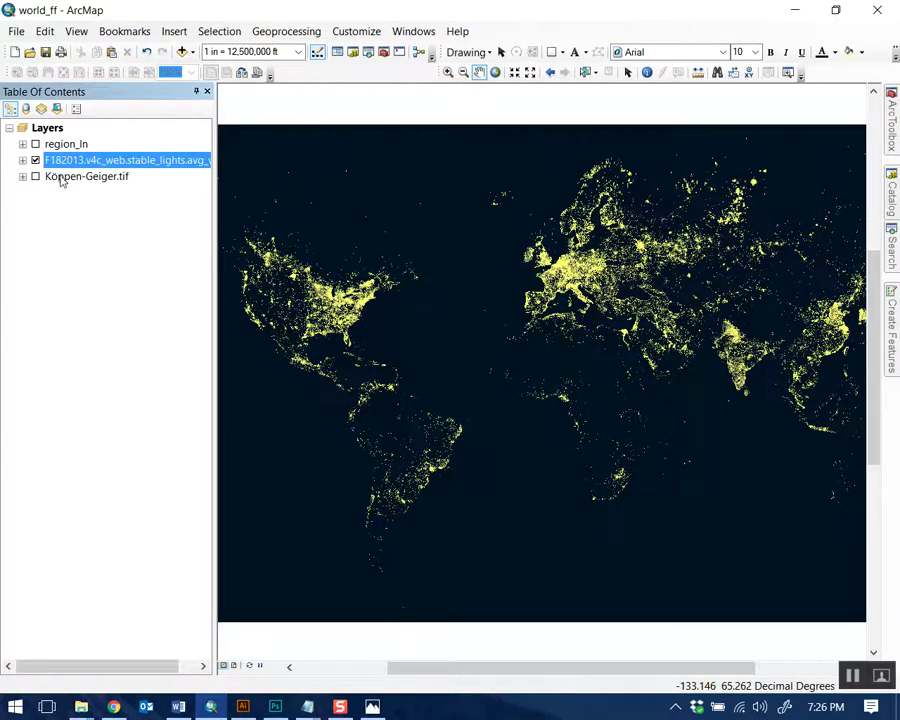
left_click(60, 177)
left_click(35, 160)
left_click(35, 176)
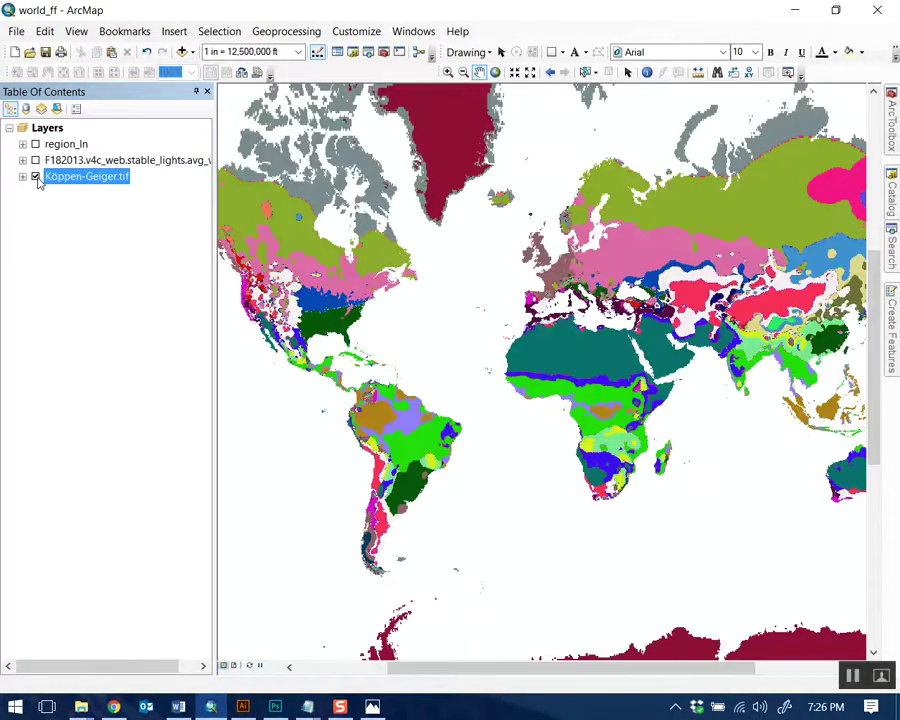
scroll(670, 355, "up", 4)
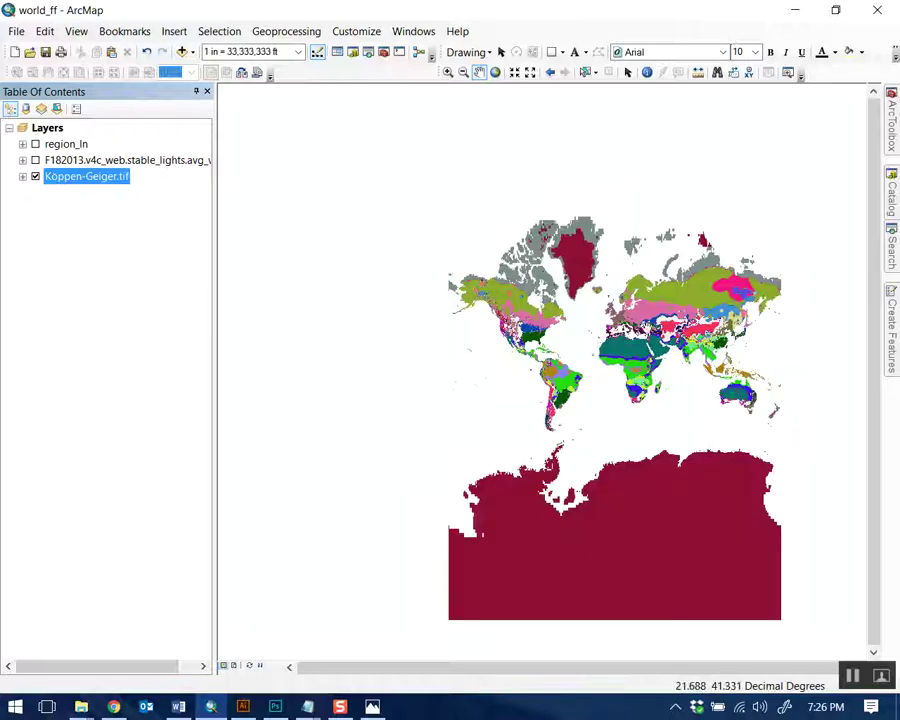
Copy the koeppen-geiger.vu-wien.ac.at/present.htm link from the week 5 links Notepad file and open it in a new Chrome tab
mouse_move(307, 707)
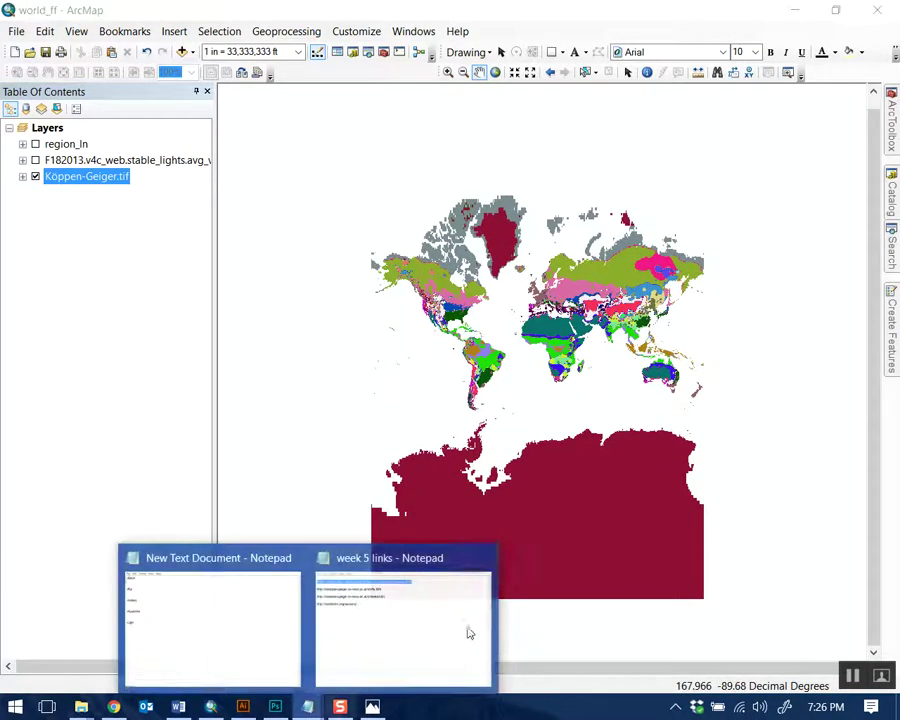
left_click(405, 620)
left_click_drag(457, 307, 128, 293)
key("ctrl+c")
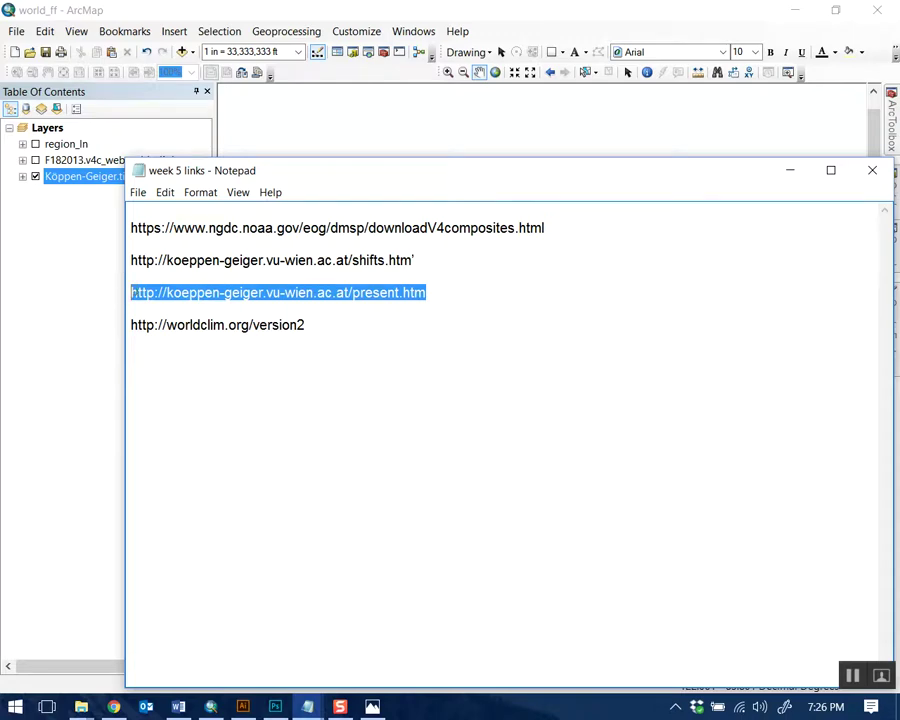
key("alt+Tab")
left_click(558, 14)
key("ctrl+v")
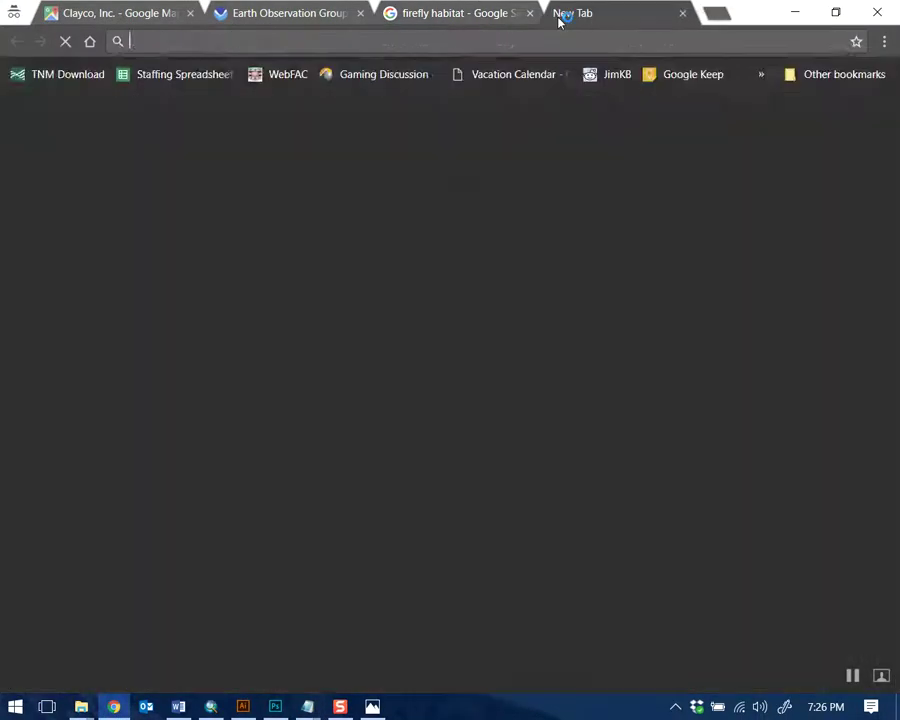
key("Return")
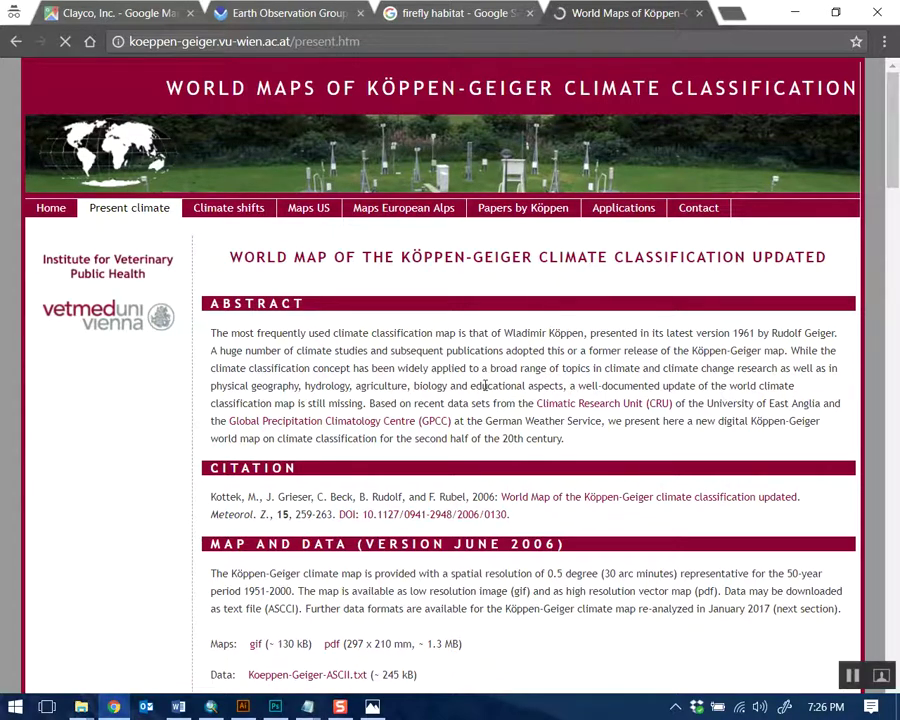
Examine the World Map of Köppen-Geiger Climate Classification and its climate, precipitation and temperature key
scroll(486, 385, "down", 6)
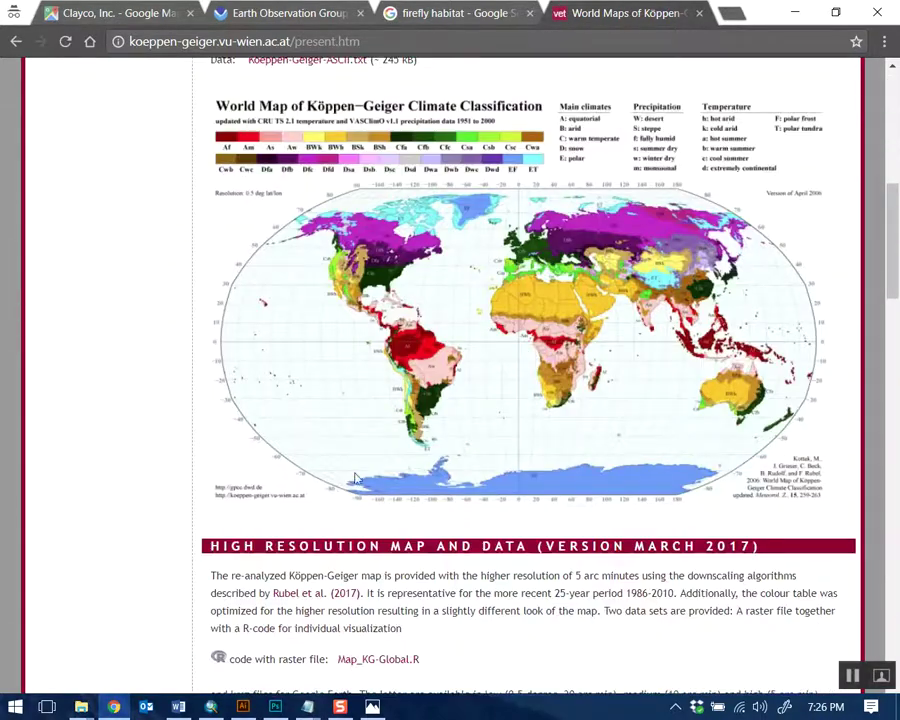
scroll(387, 293, "down", 1)
scroll(420, 253, "up", 2)
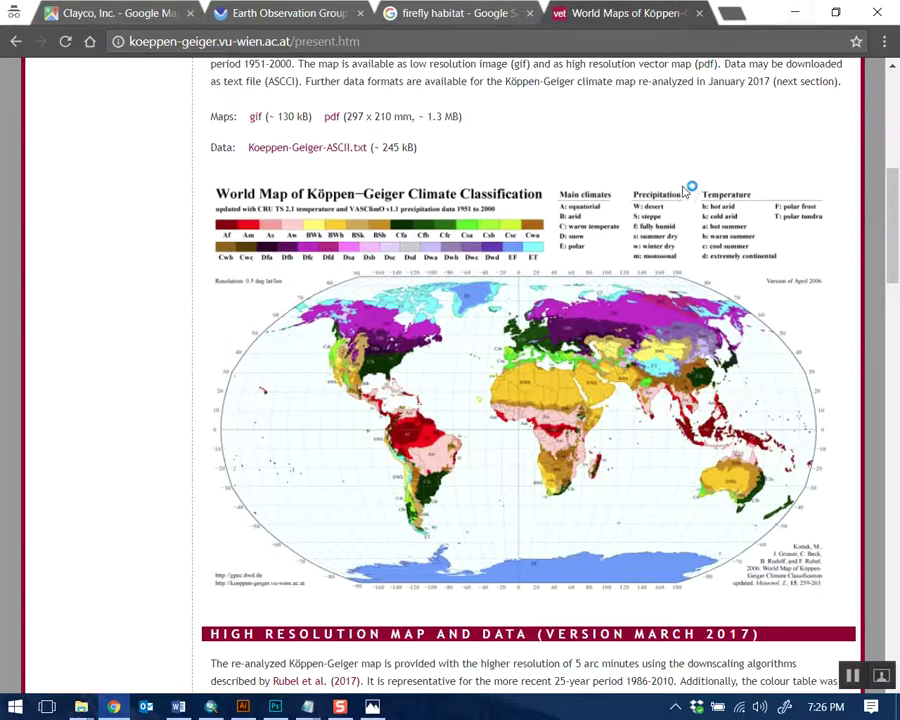
Return to ArcMap and inspect the Köppen-Geiger.tif class legend and the climate zones across North America
left_click(798, 13)
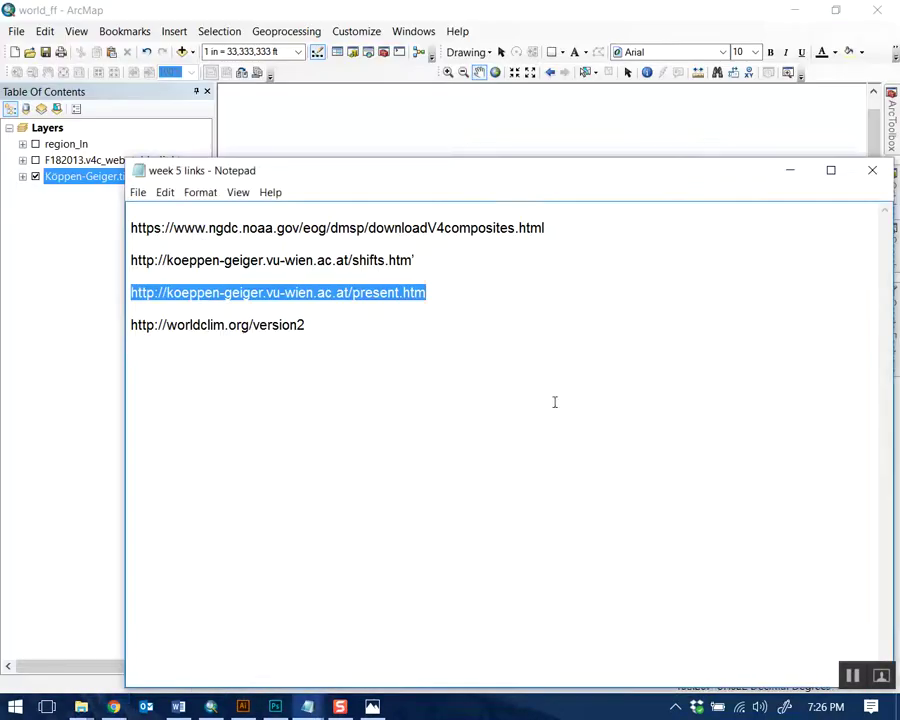
left_click(788, 170)
scroll(598, 295, "down", 5)
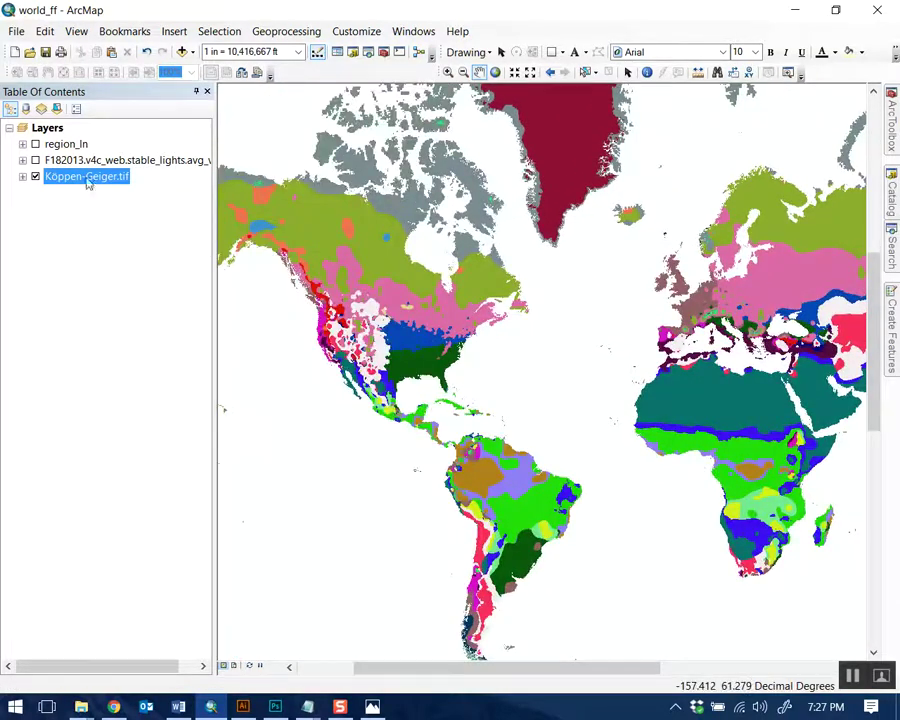
left_click(23, 176)
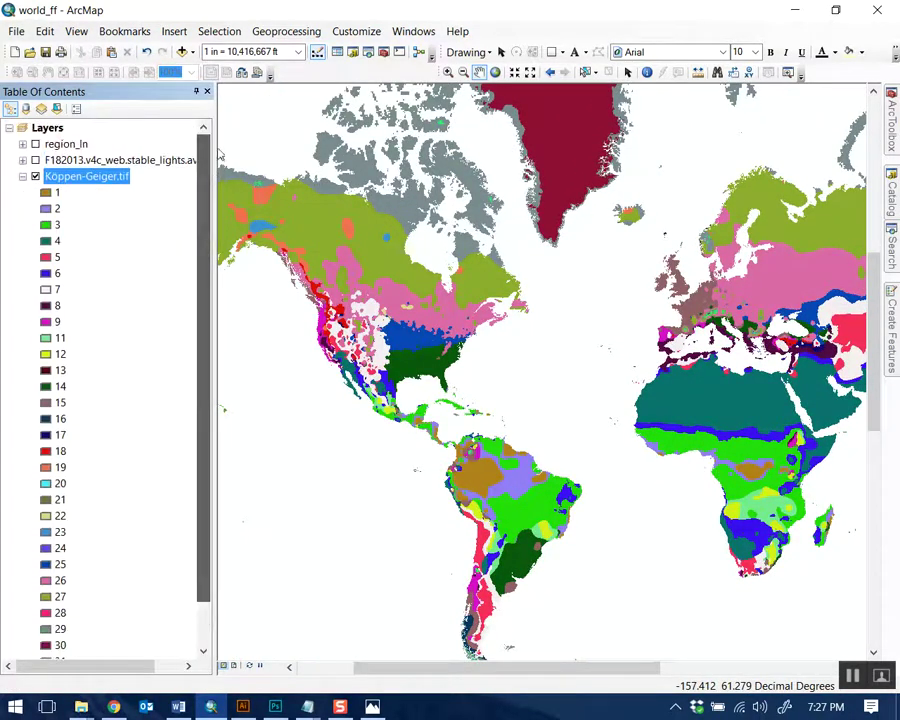
scroll(110, 400, "up", 2)
left_click(18, 182)
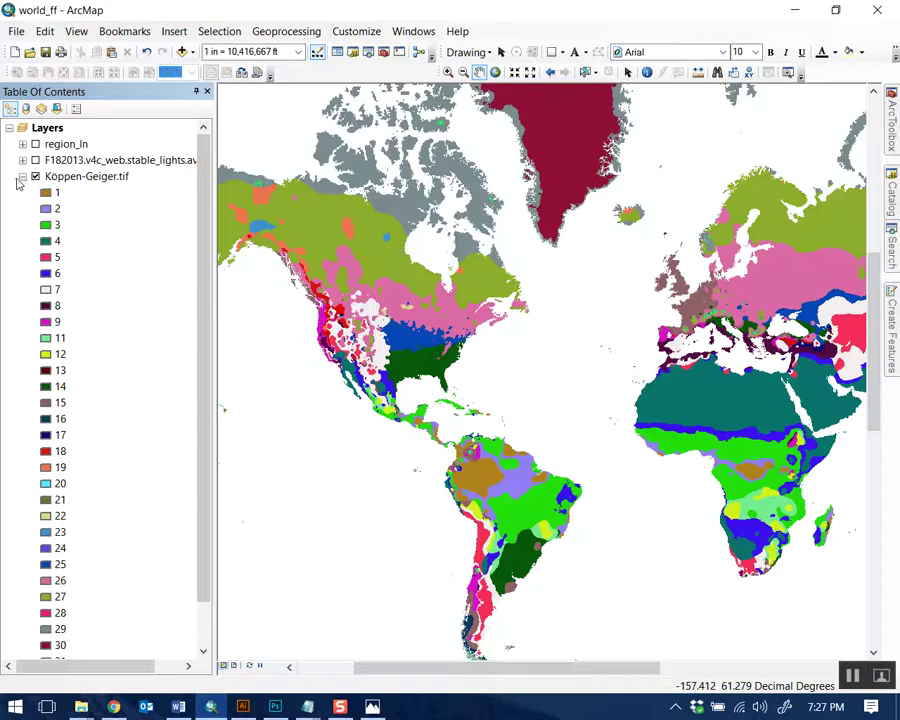
left_click(23, 176)
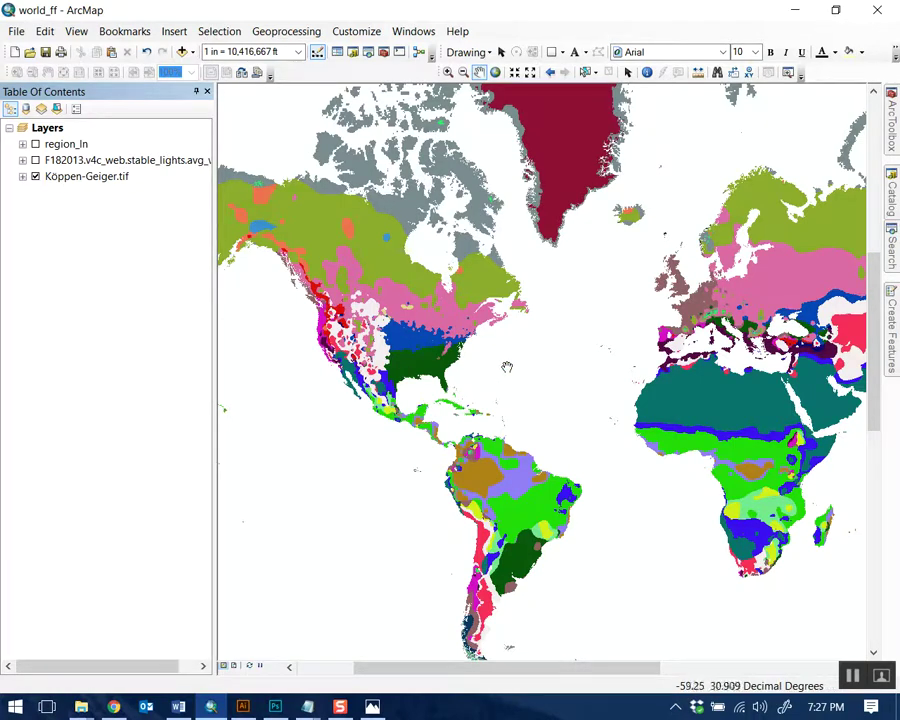
scroll(393, 332, "down", 4)
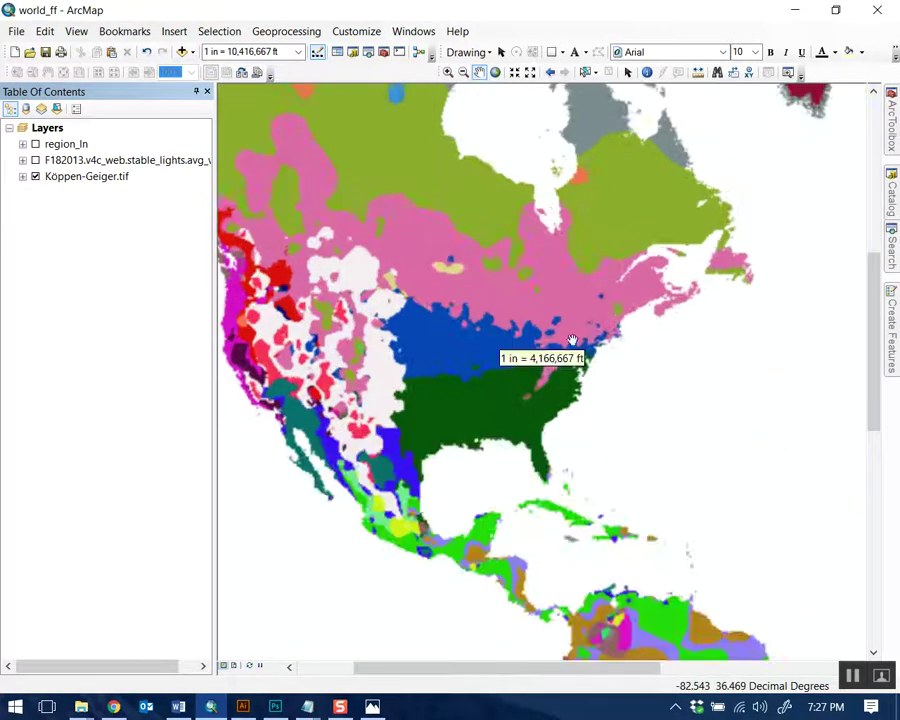
scroll(593, 418, "up", 4)
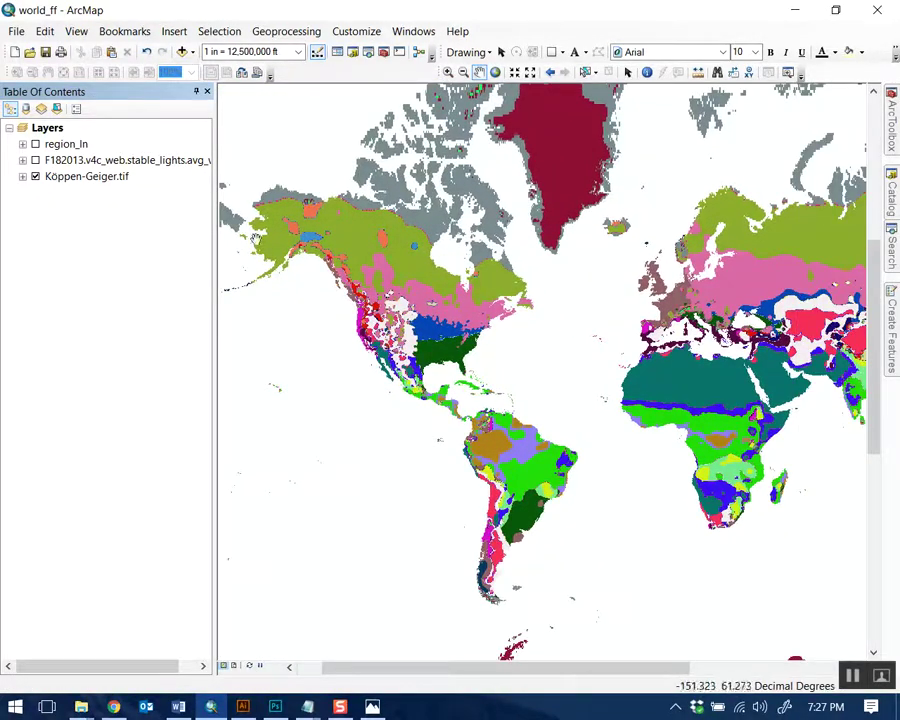
Locate the Raster to Polygon tool in ArcToolbox among the From Raster conversion tools
left_click(889, 128)
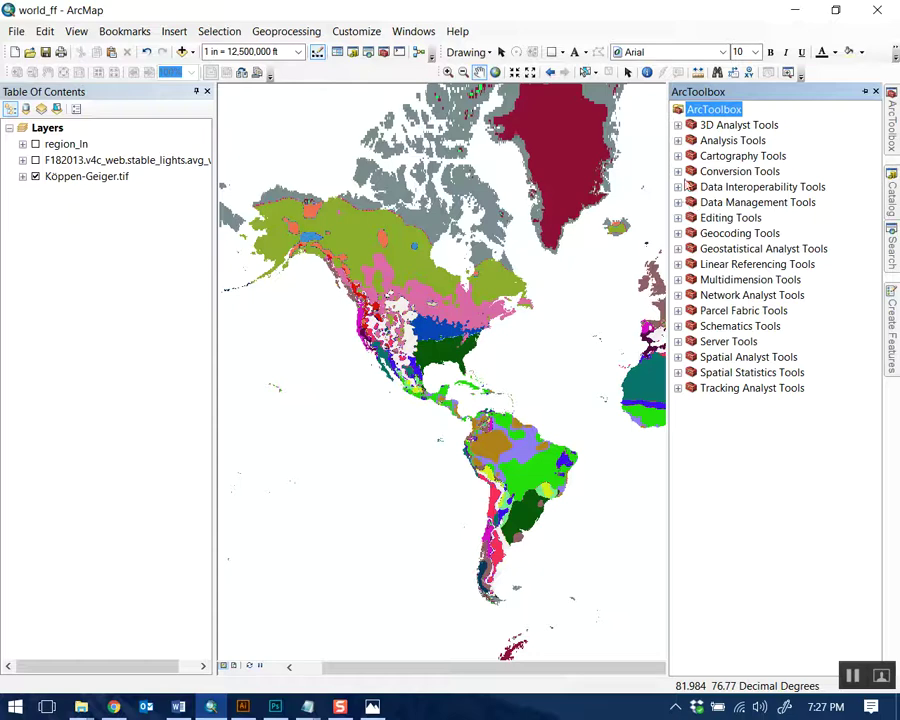
left_click(679, 172)
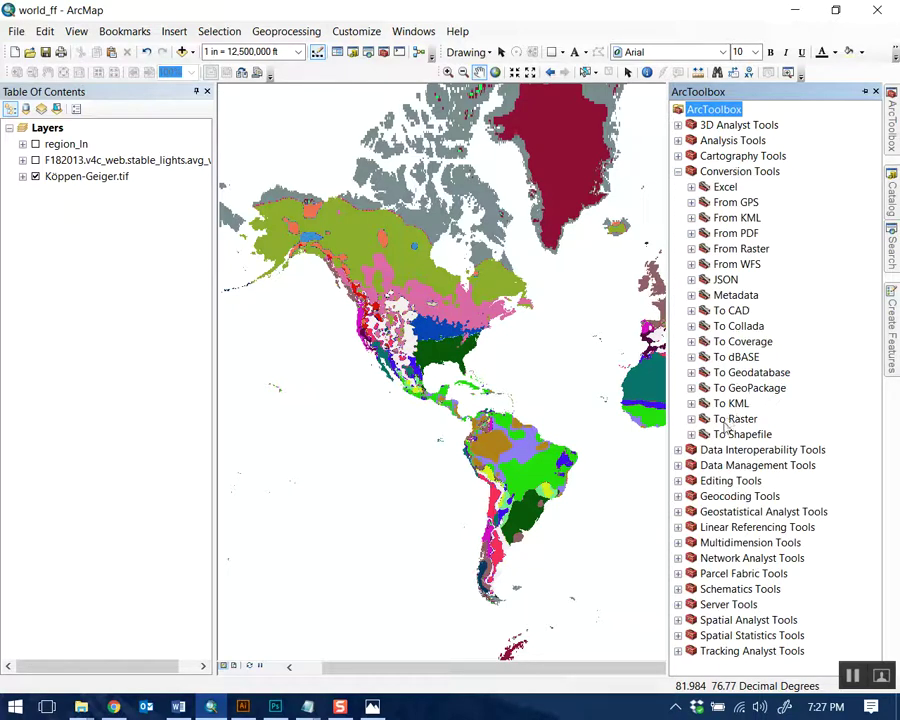
double_click(720, 250)
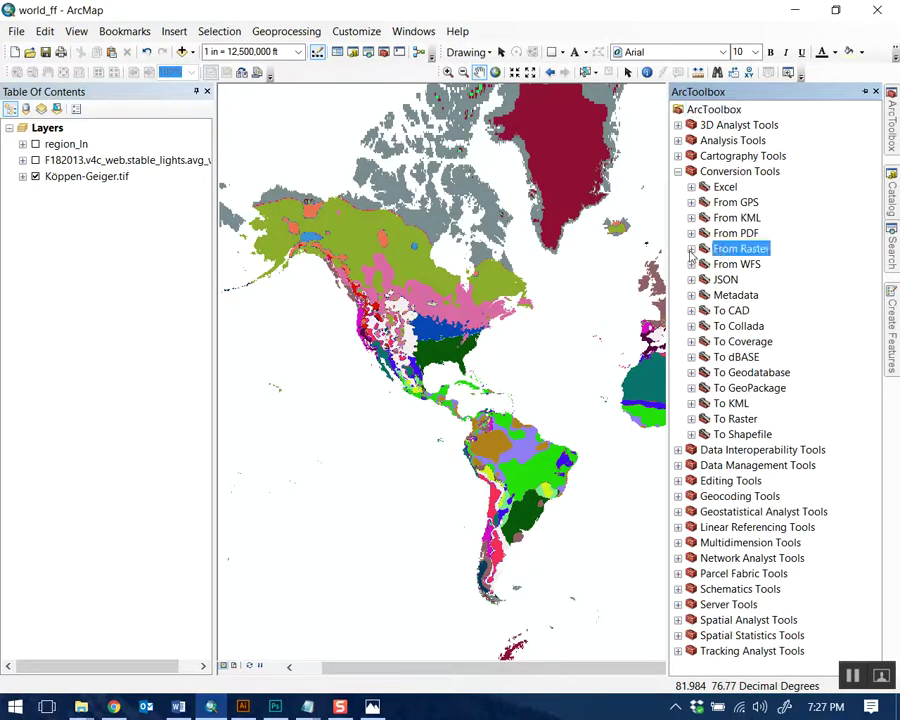
left_click(784, 312)
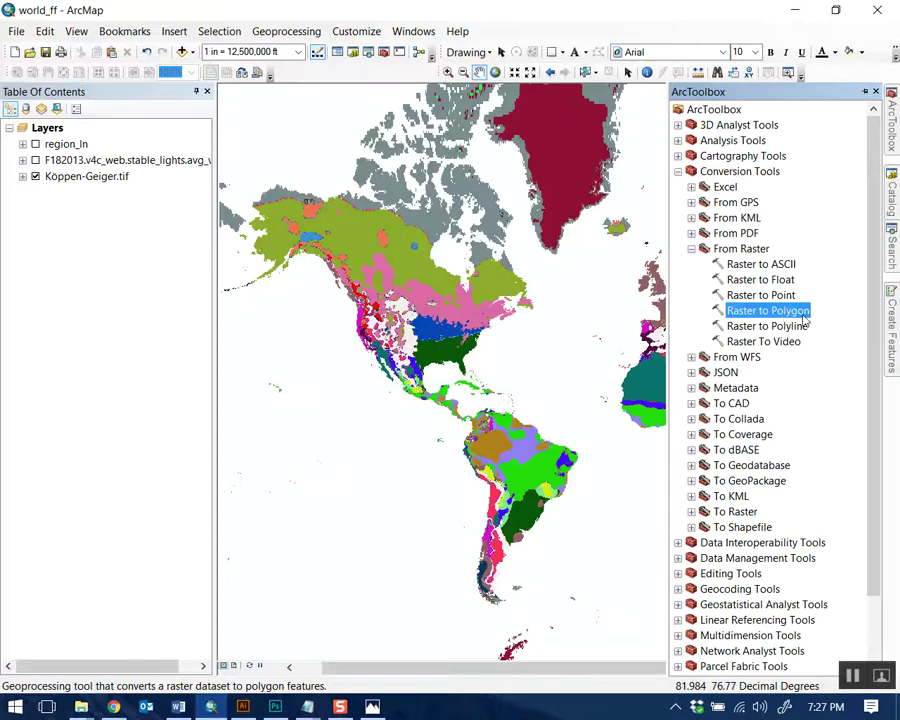
Expand the Köppen-Geiger.tif legend and inspect its numbered climate classes
left_click(22, 176)
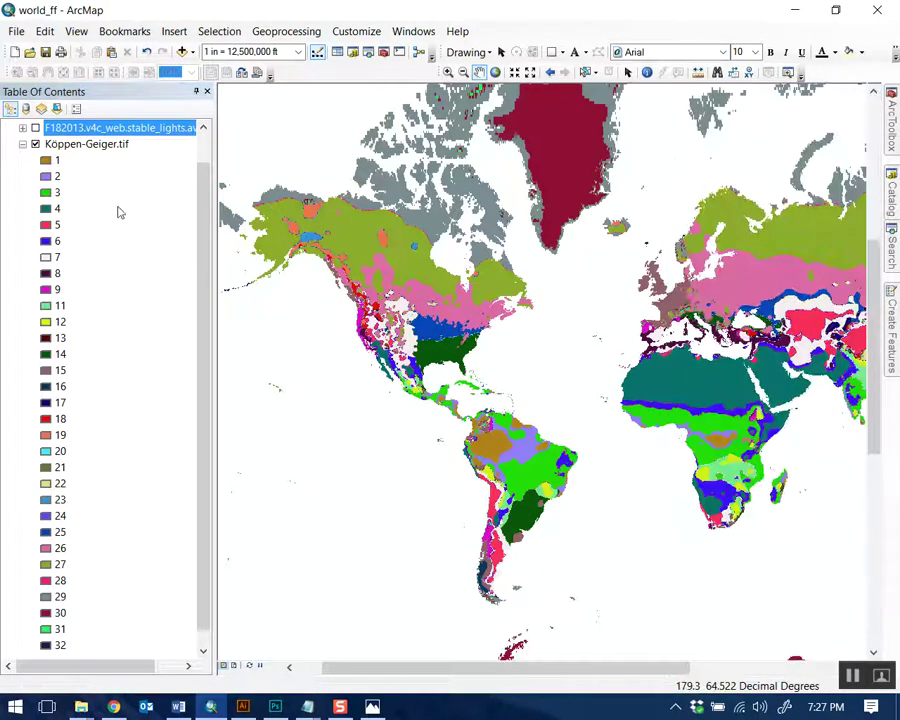
left_click(58, 162)
key("Down")
key("Down")
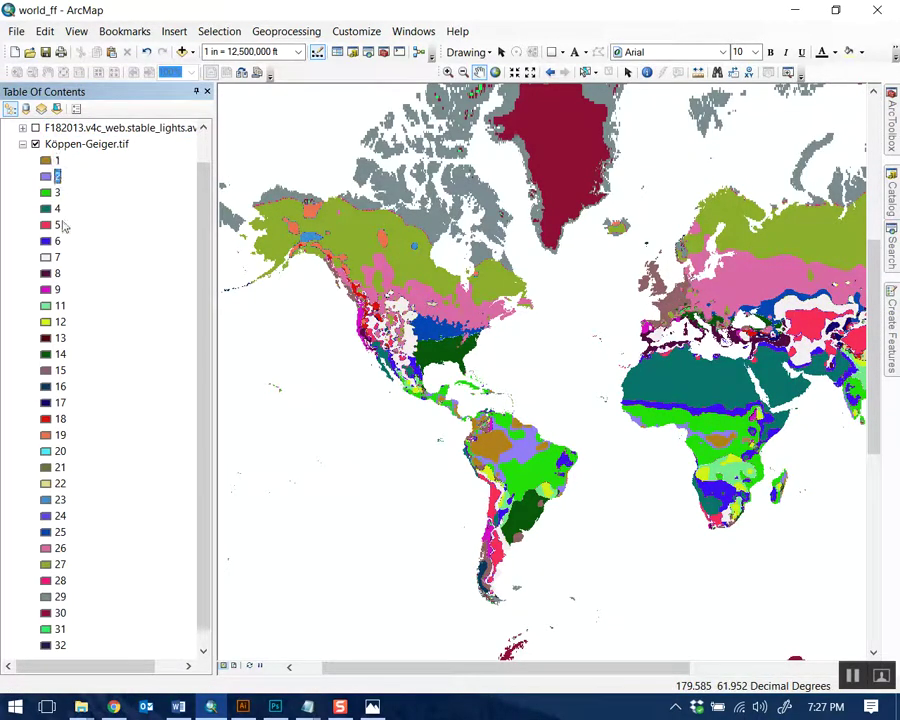
key("Up")
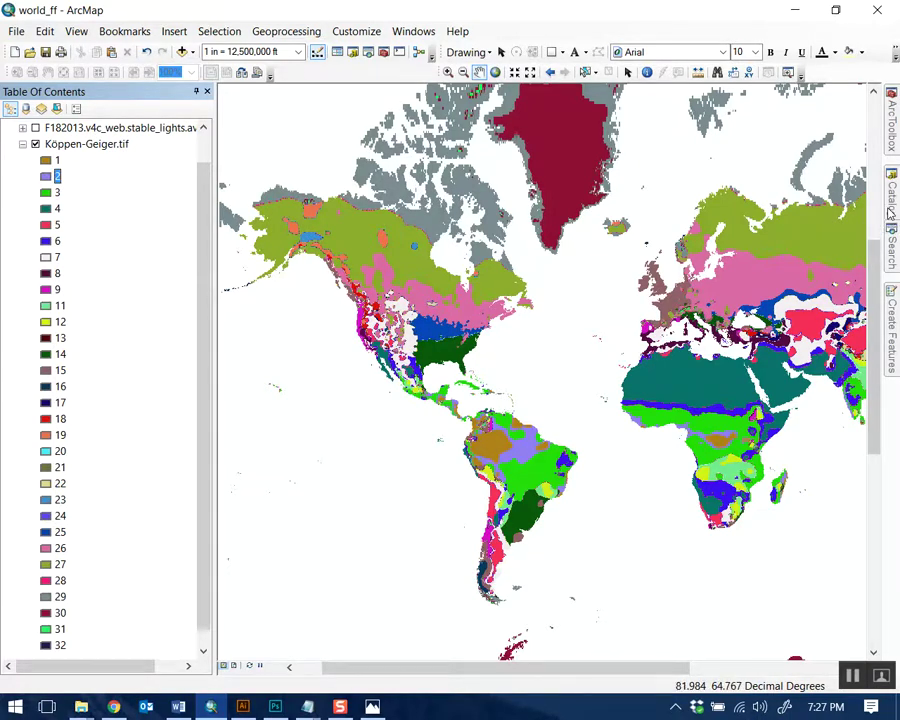
Open the Raster to Polygon tool and bring its dialog into view over the map
mouse_move(889, 211)
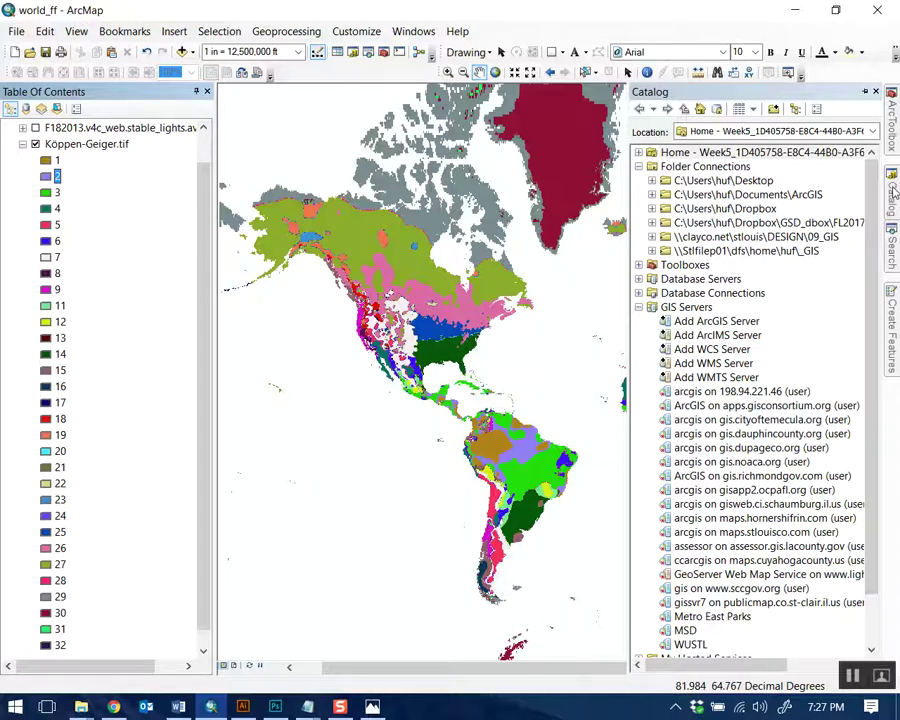
mouse_move(893, 130)
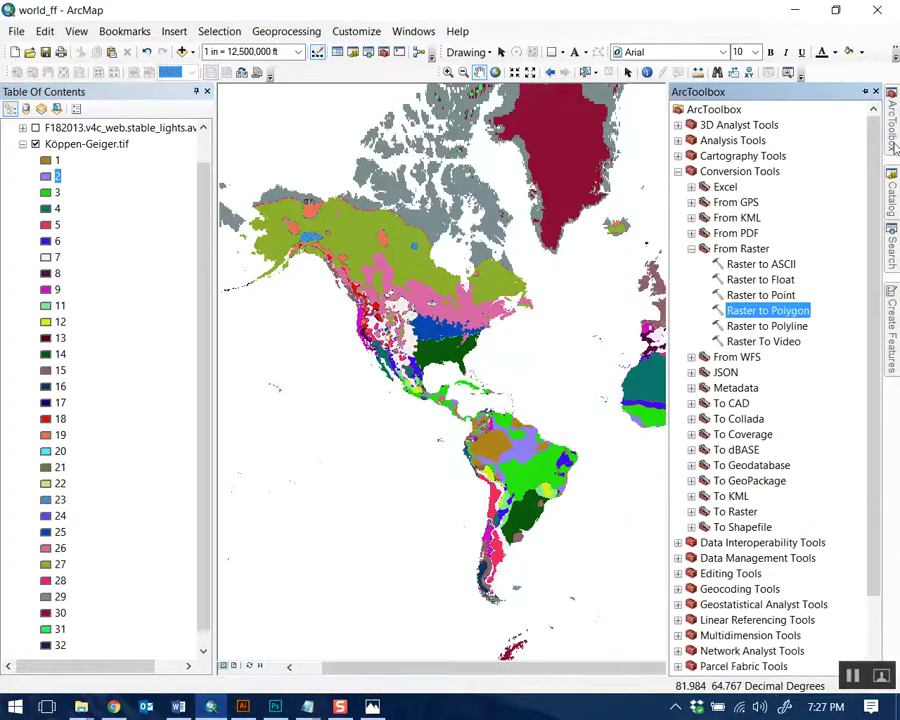
left_click(779, 297)
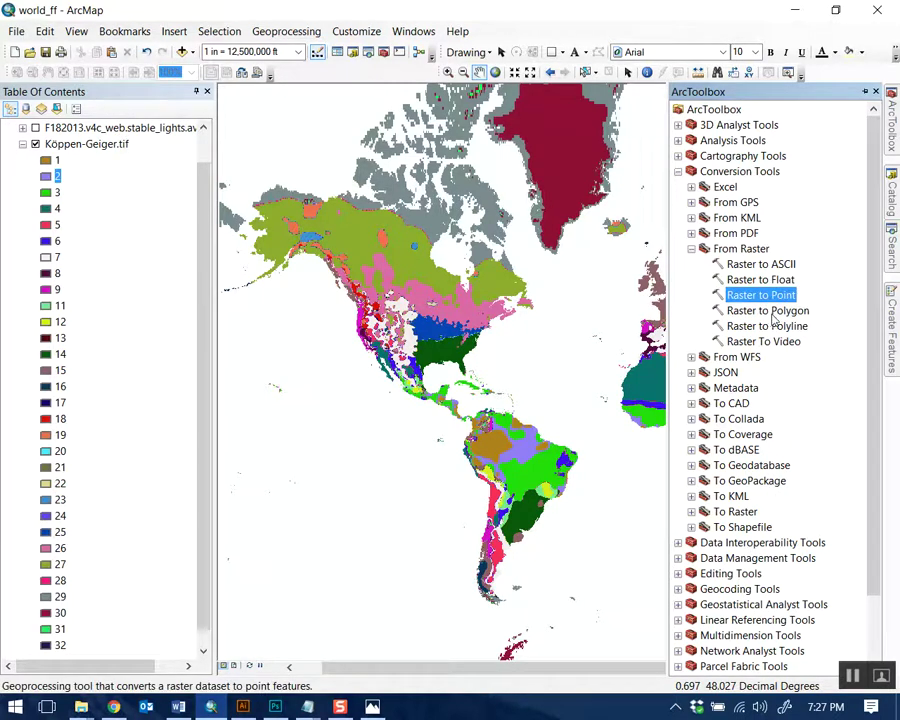
left_click(758, 312)
double_click(761, 311)
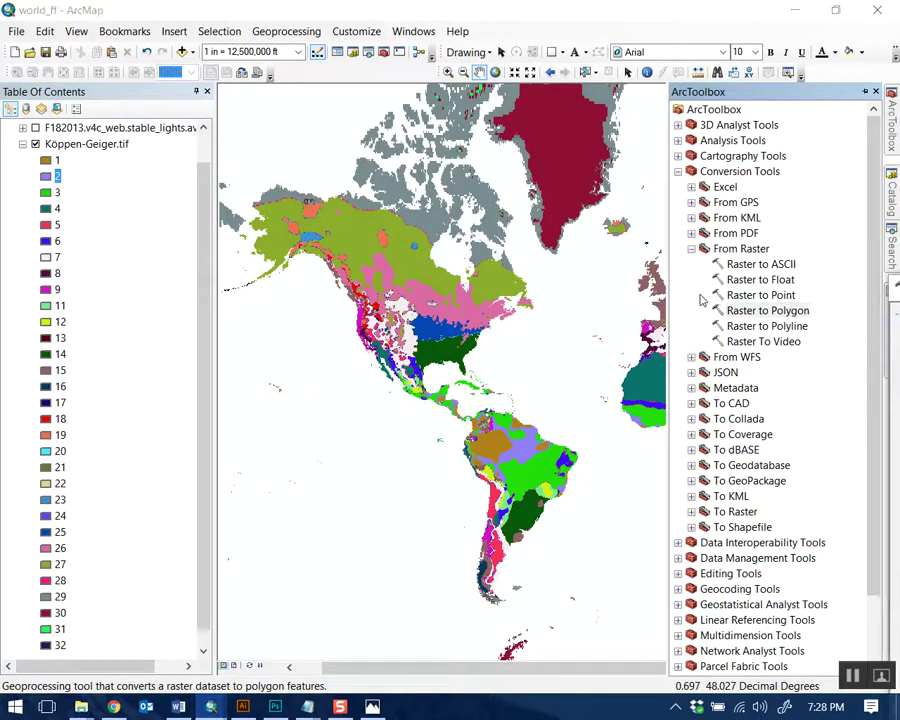
key("alt+space")
key("m")
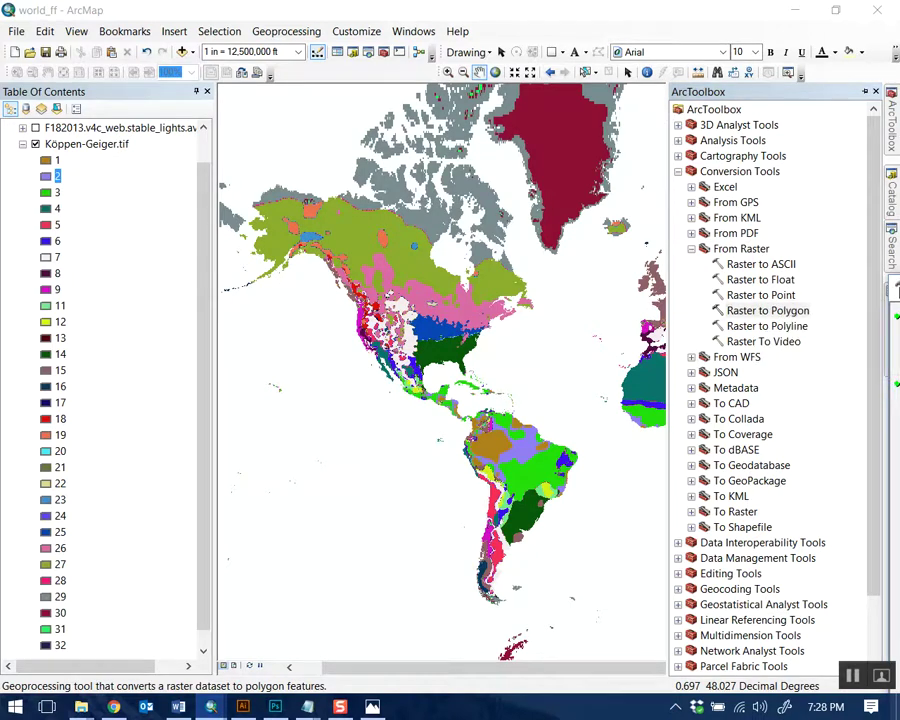
key("alt+space")
key("m")
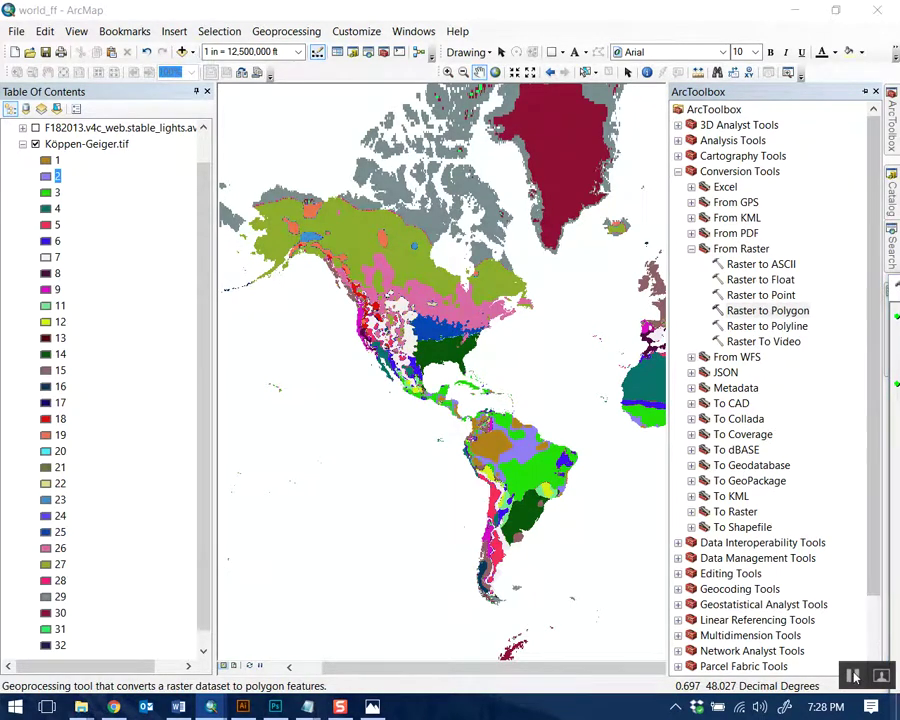
Convert Köppen-Geiger.tif to polygons by the Value field, with polygon simplification turned off
left_click(182, 152)
left_click_drag(90, 145, 276, 196)
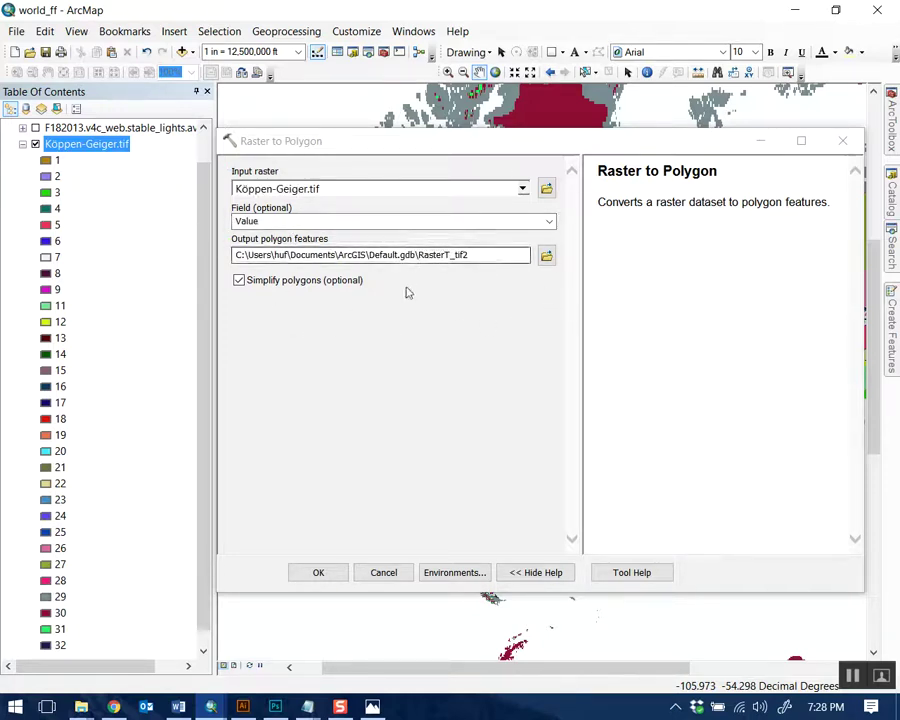
left_click(242, 285)
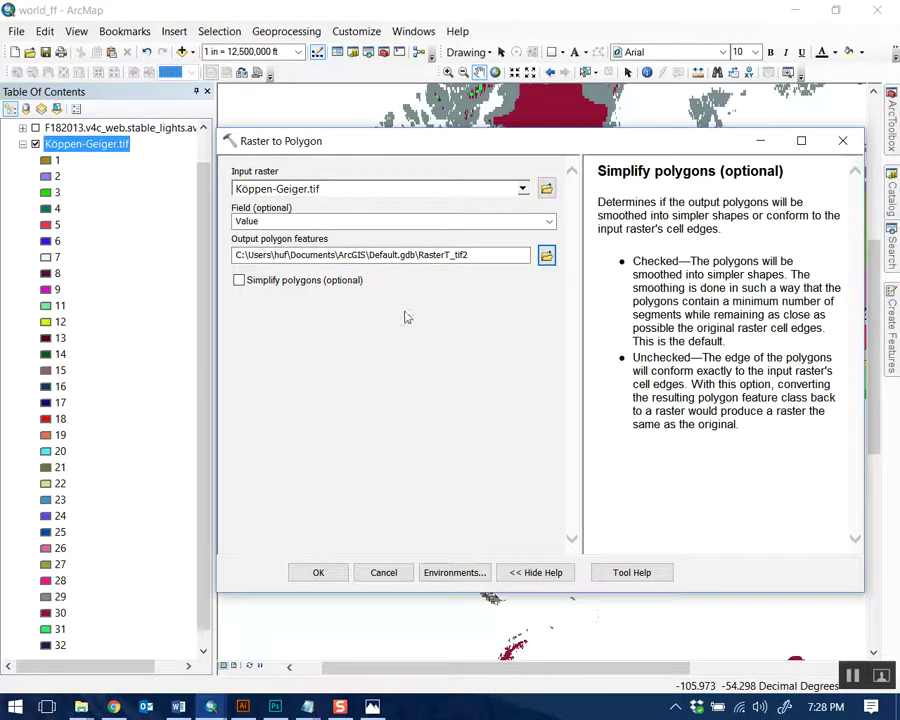
left_click_drag(424, 147, 392, 125)
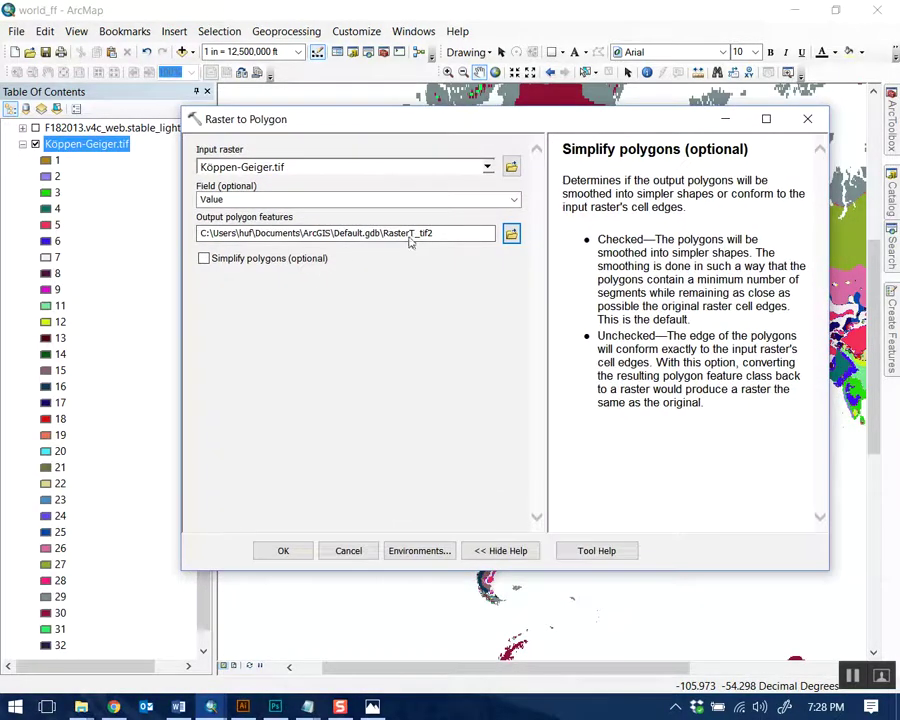
left_click(283, 552)
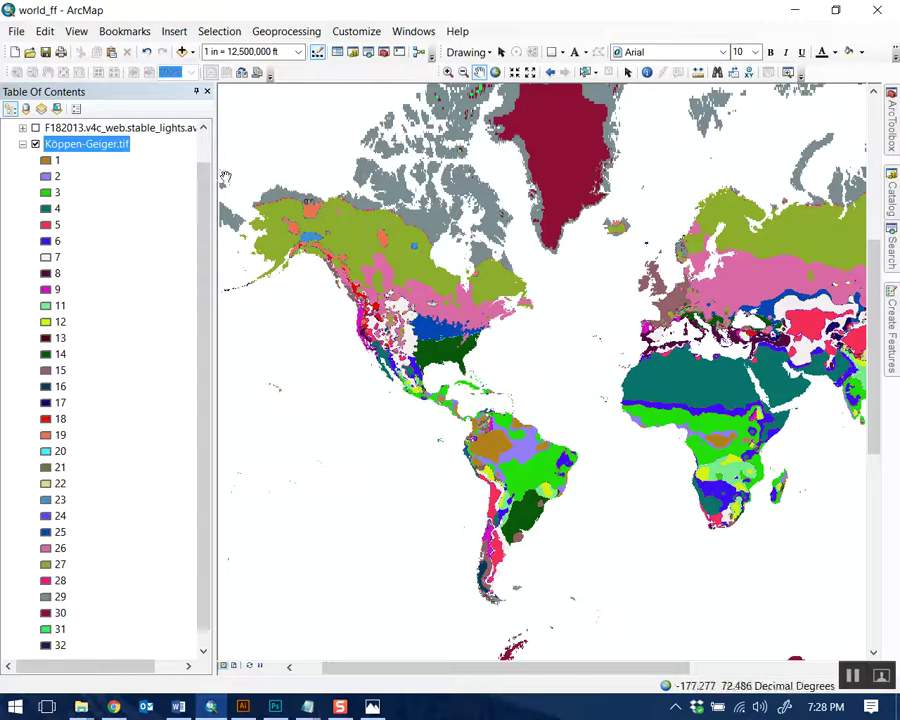
Collapse the Köppen-Geiger.tif legend and hide that raster, leaving the converted polygon layer displayed
left_click(22, 144)
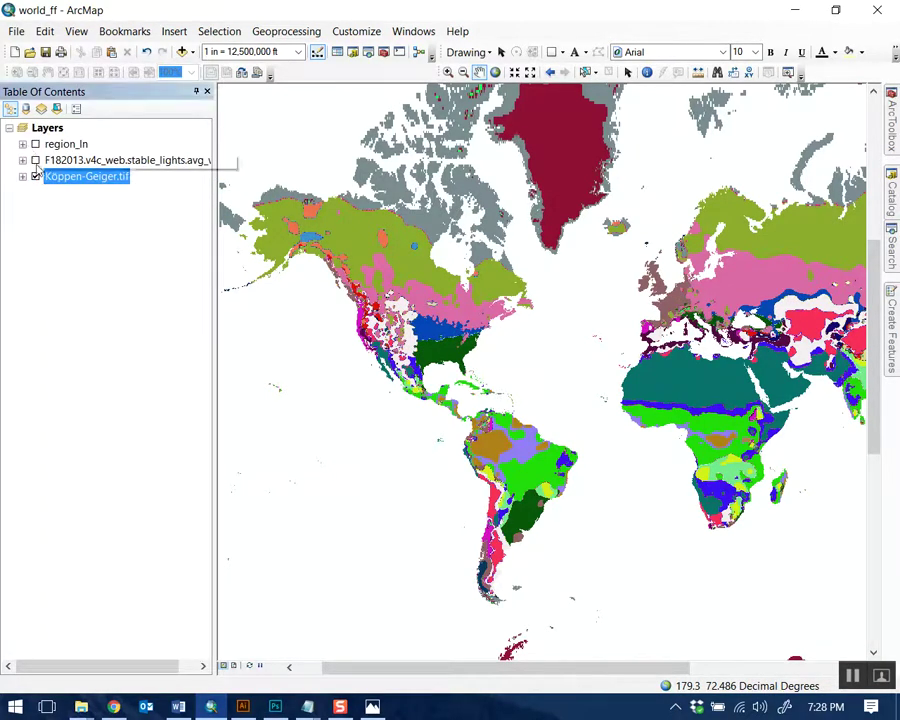
left_click(35, 176)
left_click(35, 176)
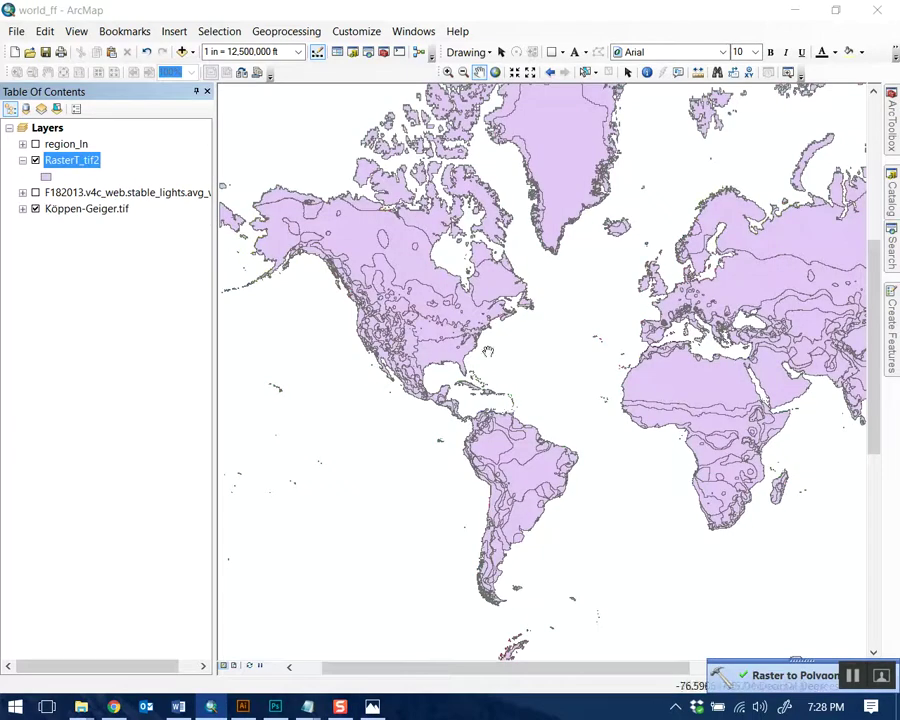
left_click(35, 209)
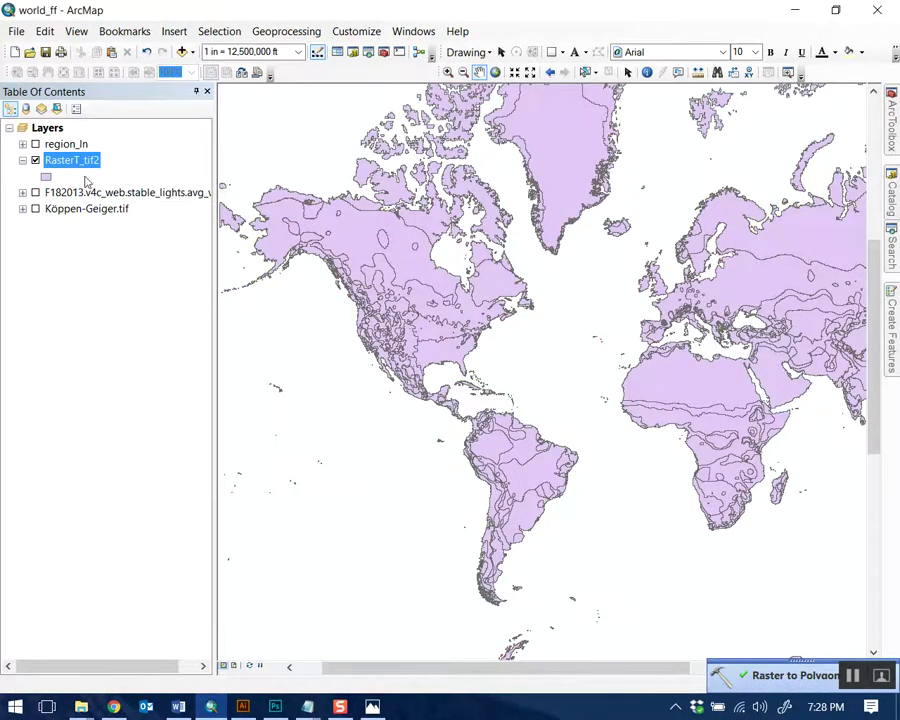
Identify the climate polygon covering the southeastern United States in the RasterT_tif2 layer
scroll(492, 335, "down", 6)
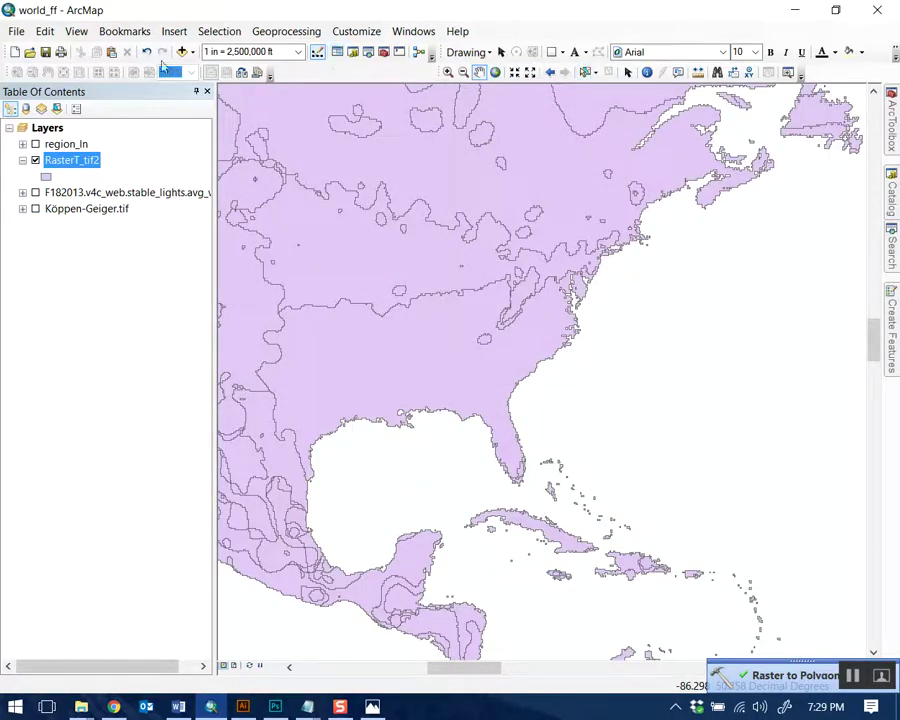
left_click(647, 72)
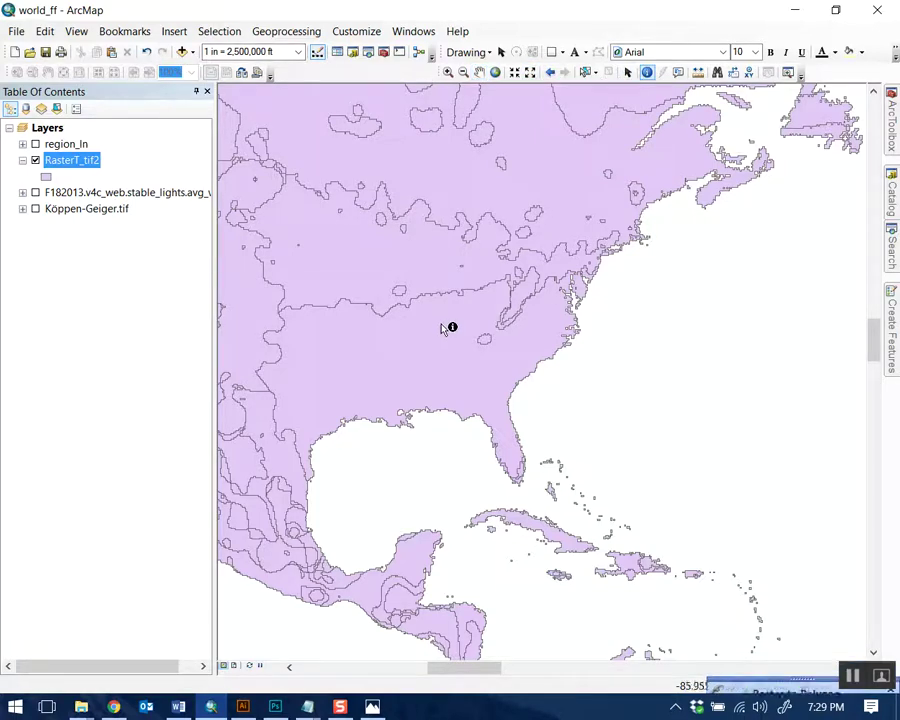
left_click(367, 366)
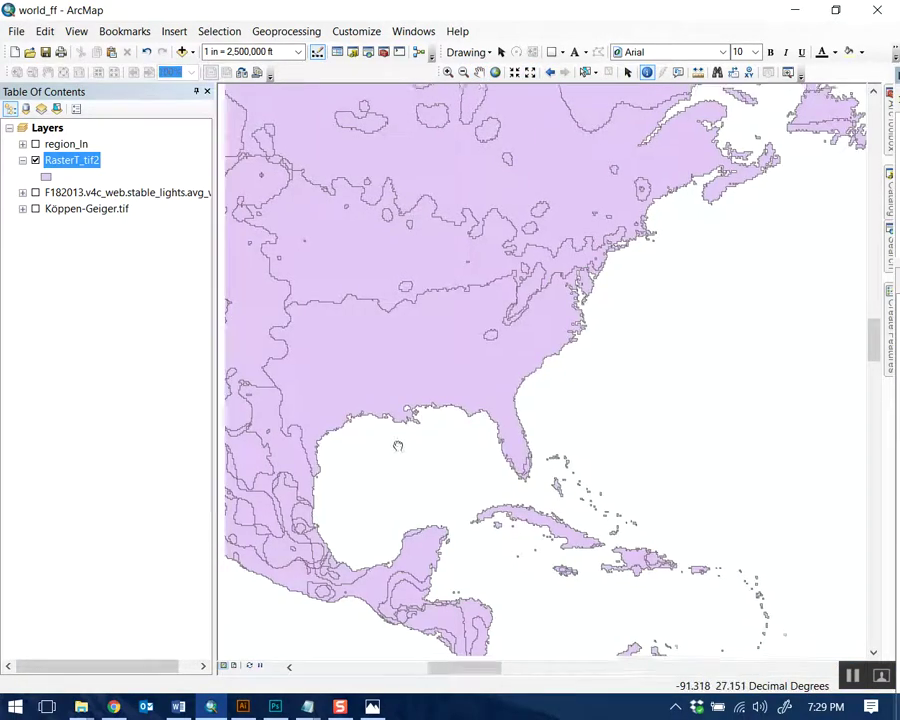
left_click_drag(397, 446, 609, 370)
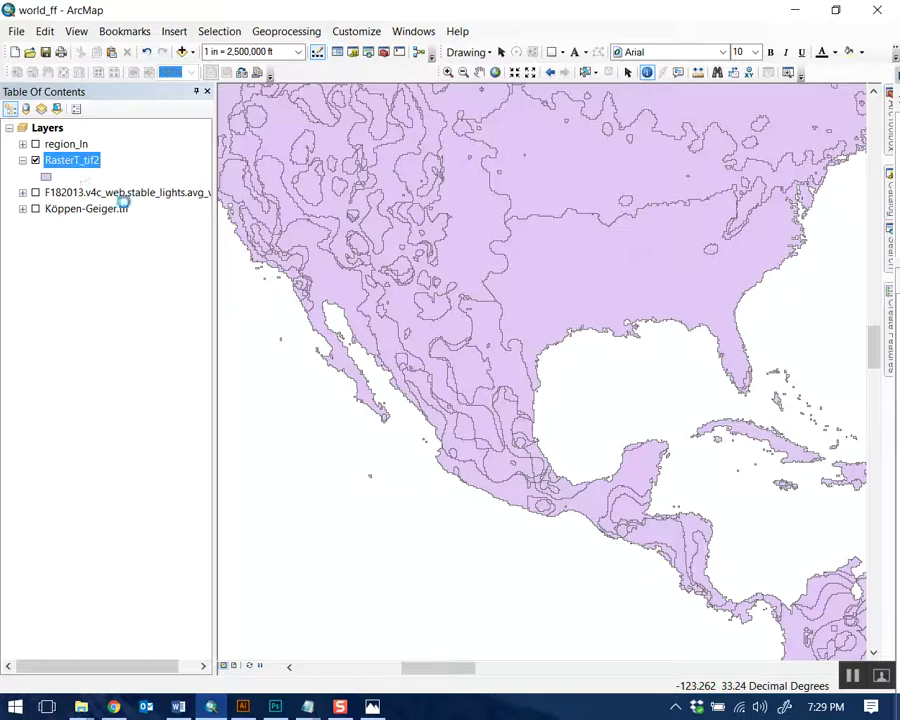
Open the RasterT_tif2 attribute table and place it as a floating window over the map
right_click(80, 162)
left_click(151, 214)
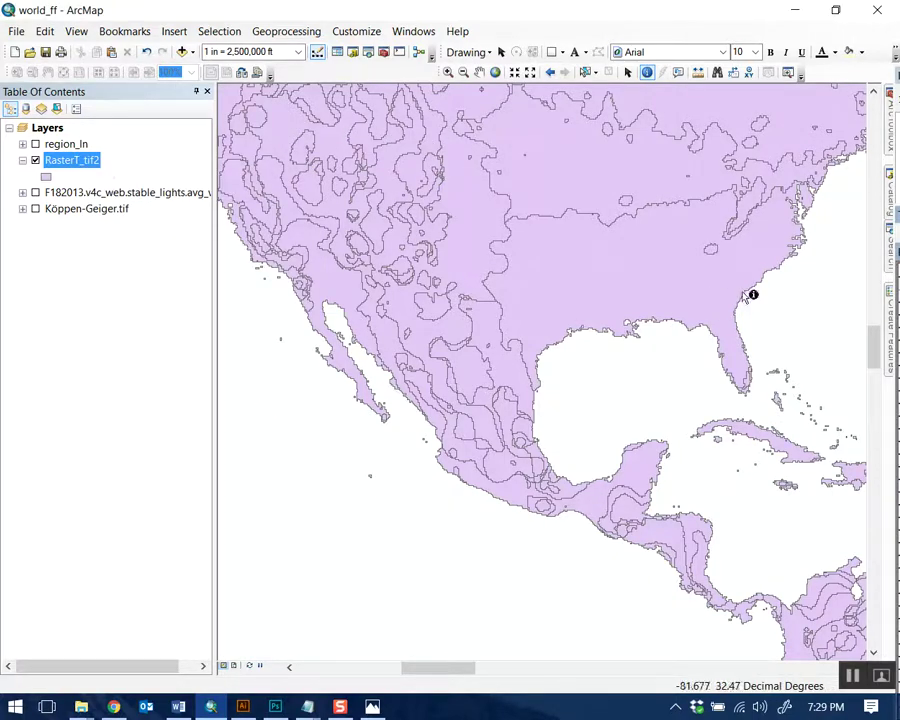
left_click_drag(883, 225, 187, 143)
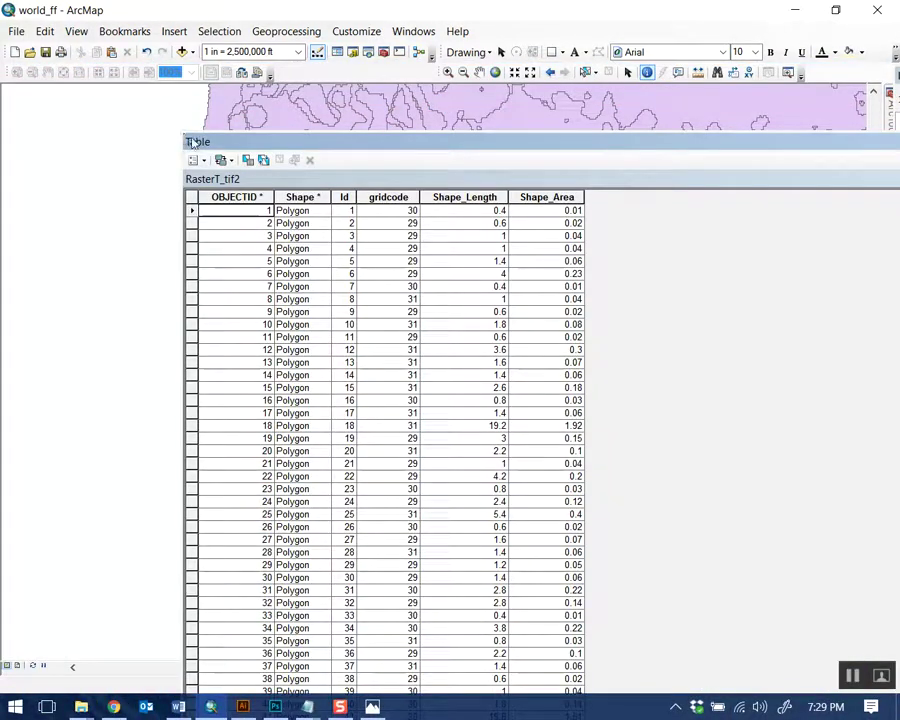
left_click_drag(178, 130, 220, 84)
left_click_drag(231, 626, 76, 504)
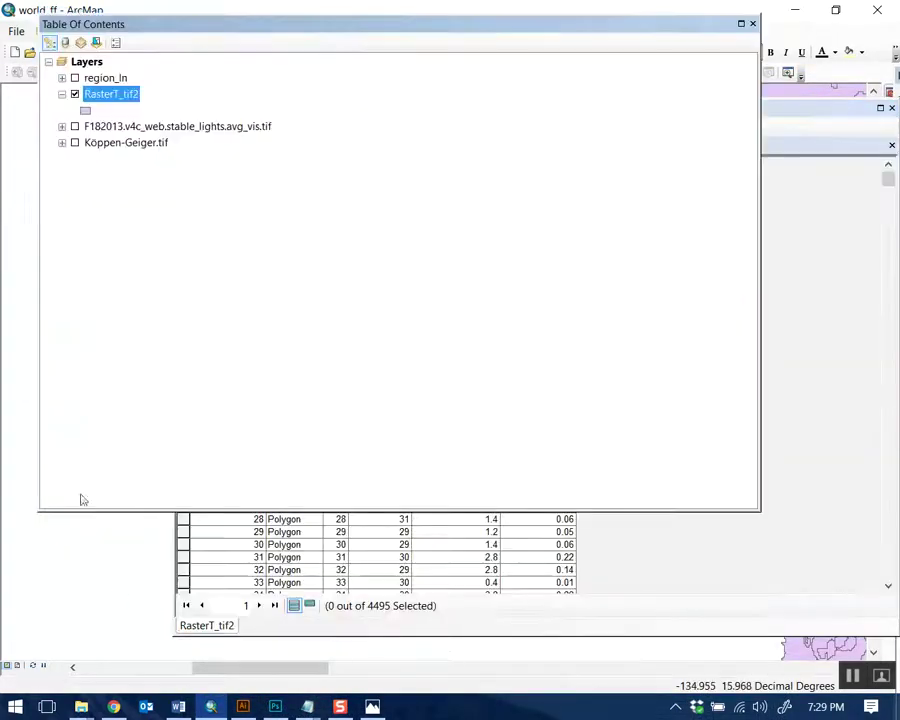
left_click_drag(203, 38, 20, 379)
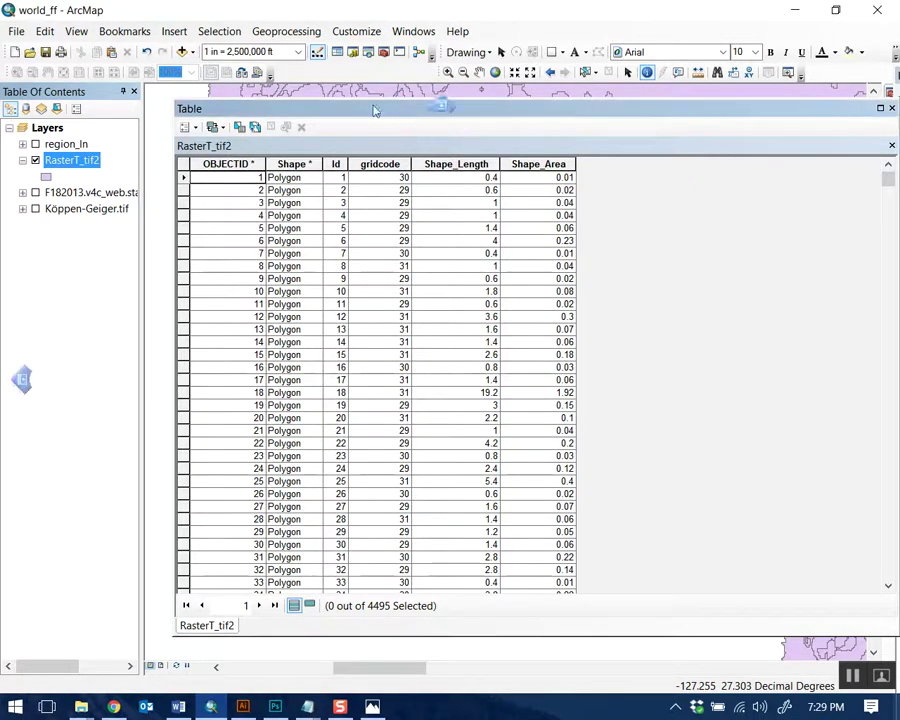
left_click_drag(386, 108, 273, 95)
Highlight the gridcode column in the RasterT_tif2 table and look through its values
left_click(266, 151)
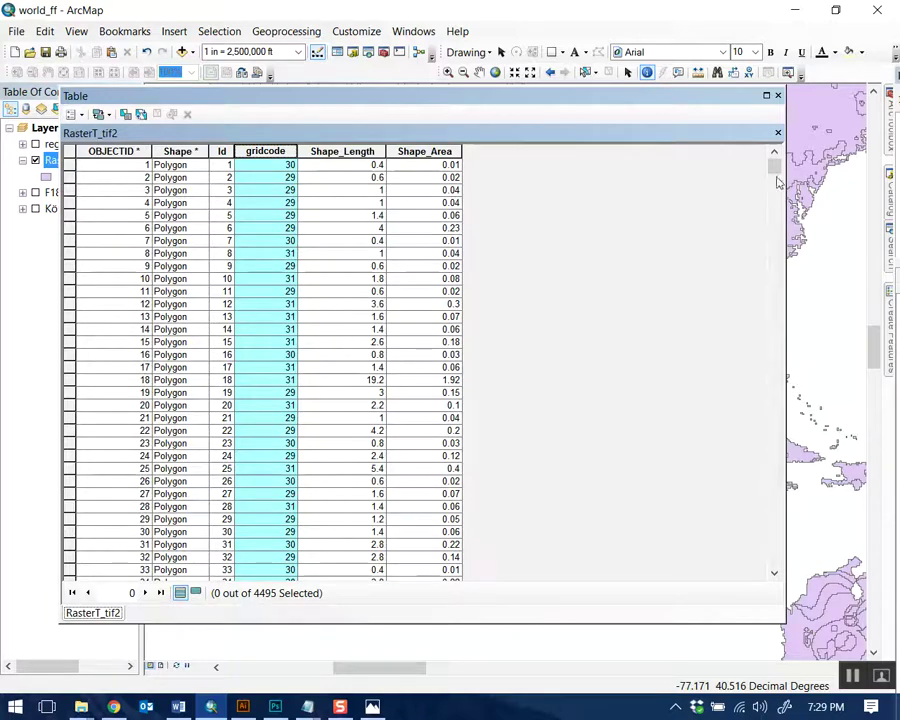
scroll(555, 212, "down", 20)
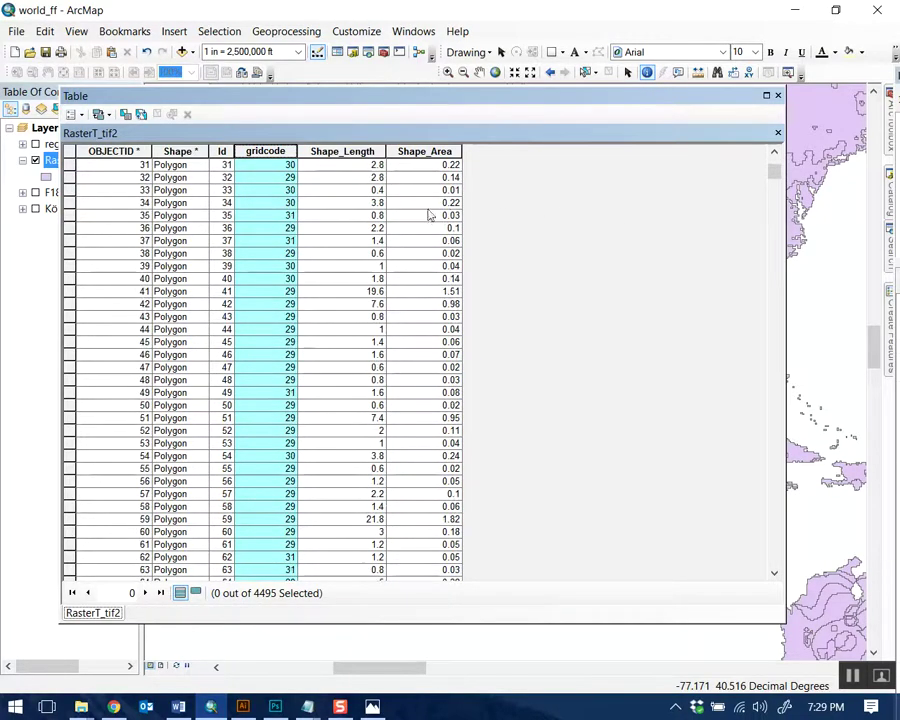
left_click_drag(773, 196, 347, 612)
Switch to Chrome and review the Köppen-Geiger climate map key and the high-resolution map section
left_click(116, 707)
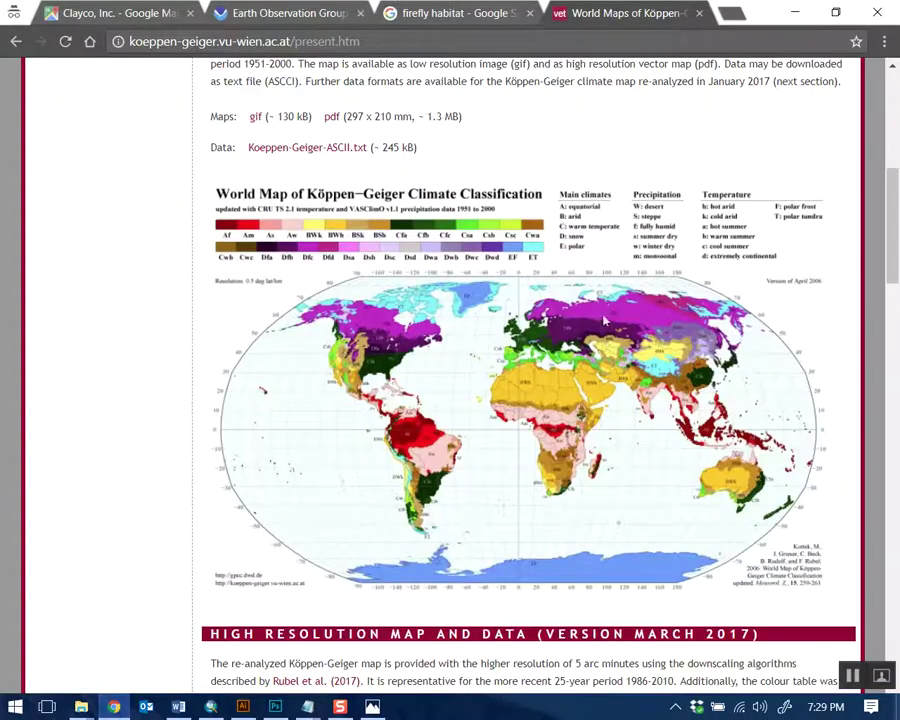
scroll(617, 255, "down", 5)
scroll(508, 278, "down", 15)
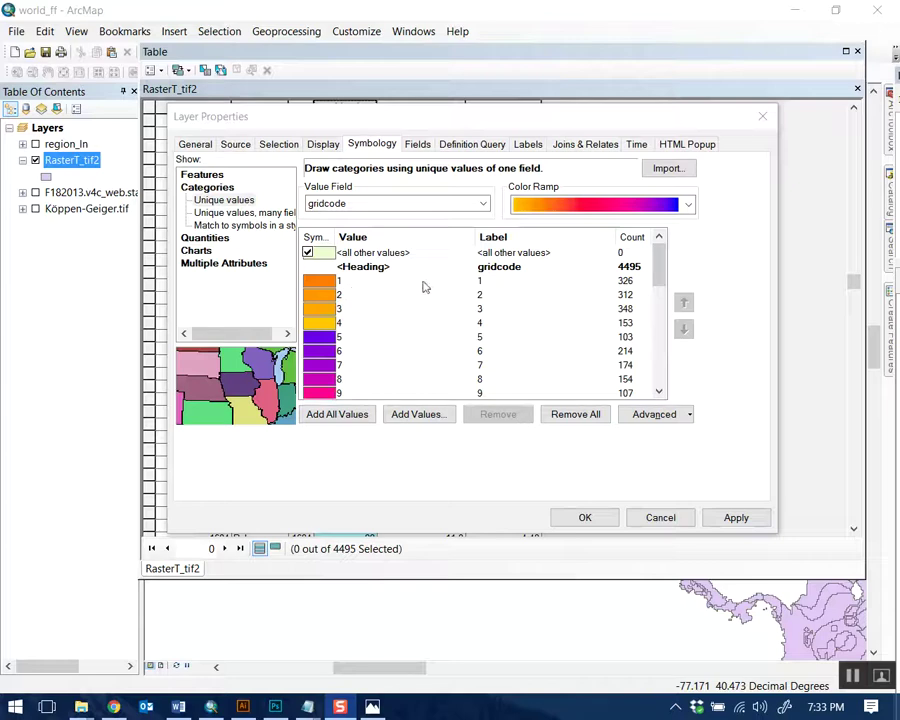
Examine the gridcode unique values 1, 2, 3 and 14 in the RasterT_tif2 layer's symbology list
mouse_move(662, 267)
left_mouse_down()
mouse_move(661, 301)
mouse_move(661, 266)
left_mouse_up()
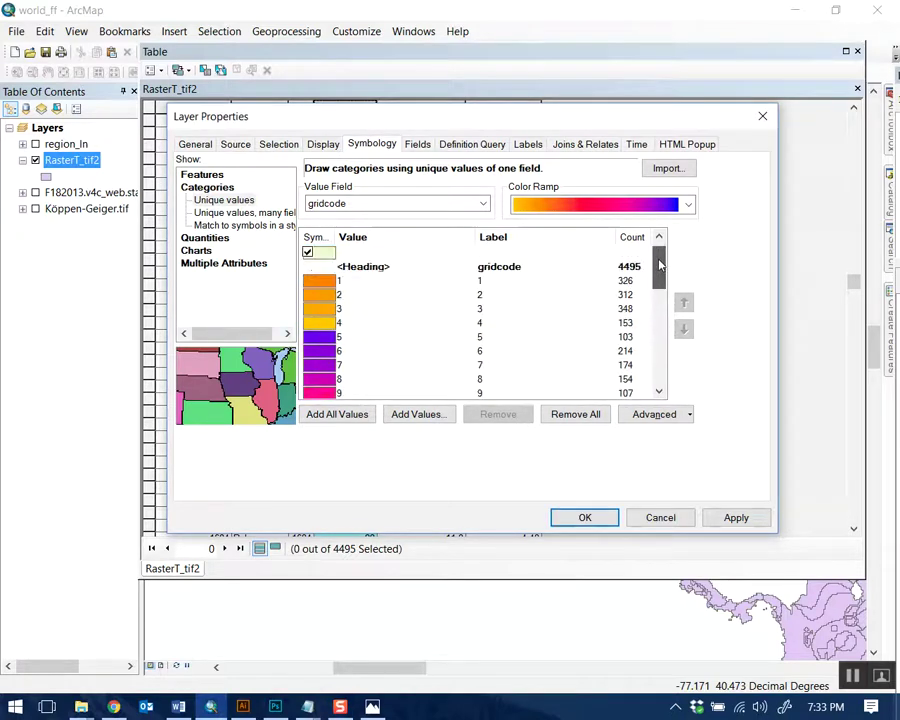
left_click(364, 282)
left_click(361, 296)
left_click(364, 309)
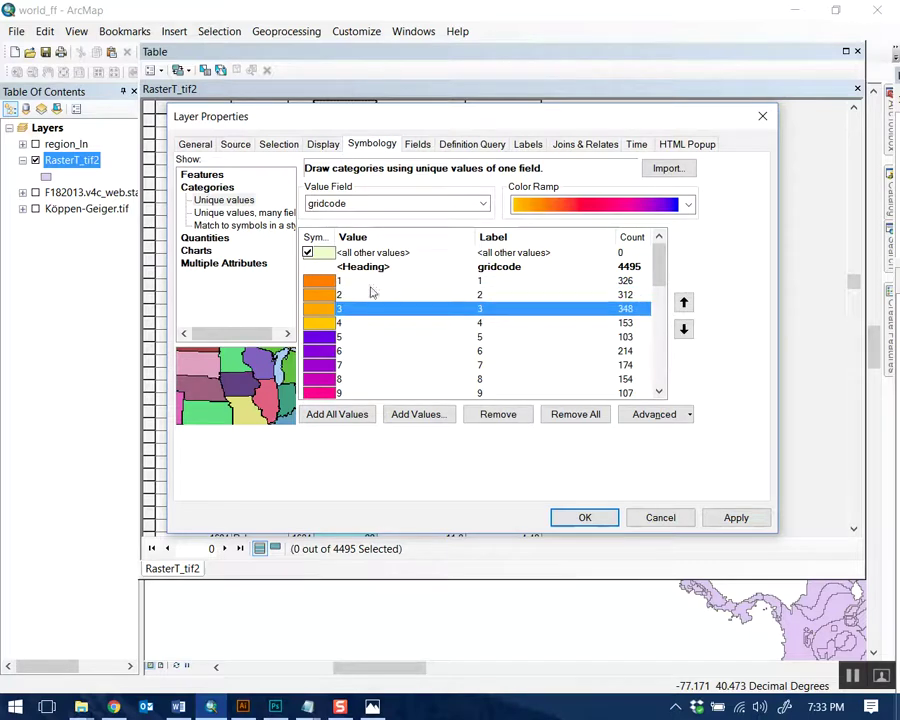
left_click(377, 282)
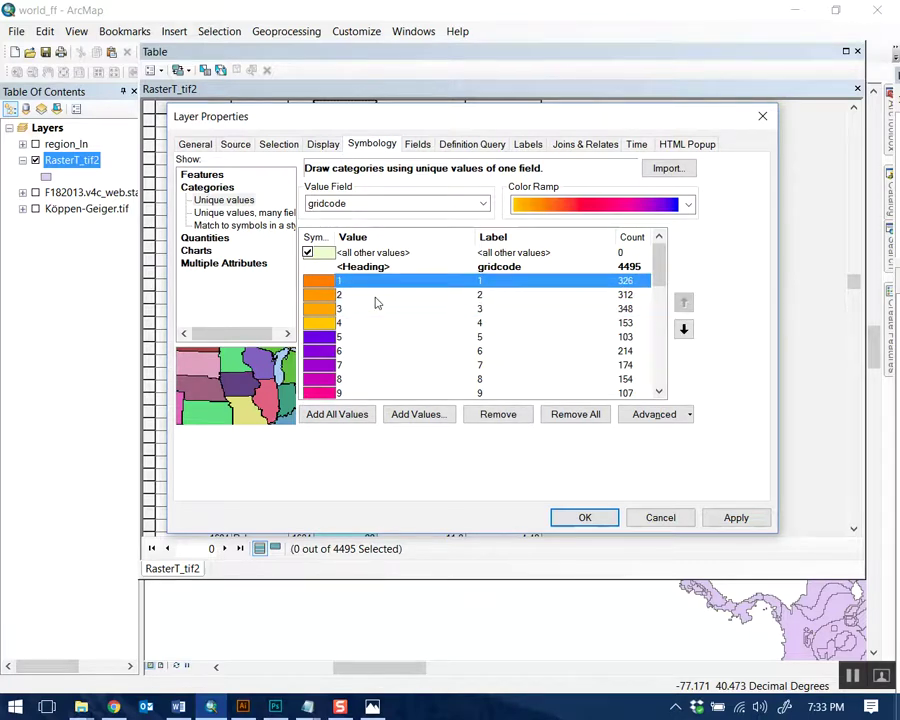
left_click(374, 296)
left_click(376, 309)
left_click(386, 283)
left_click(375, 296)
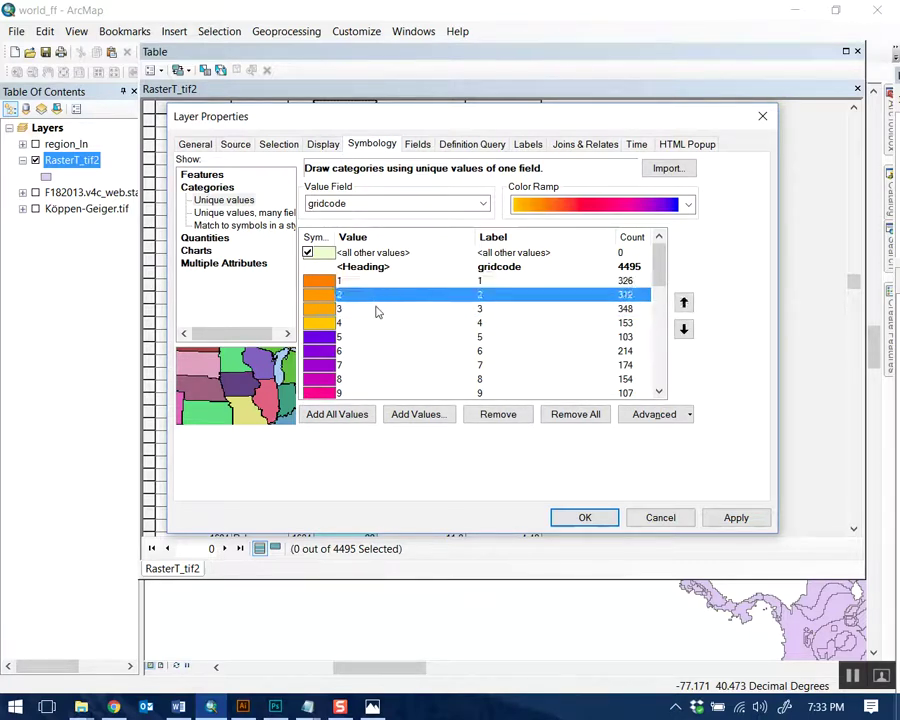
left_click(376, 308)
left_click(370, 282)
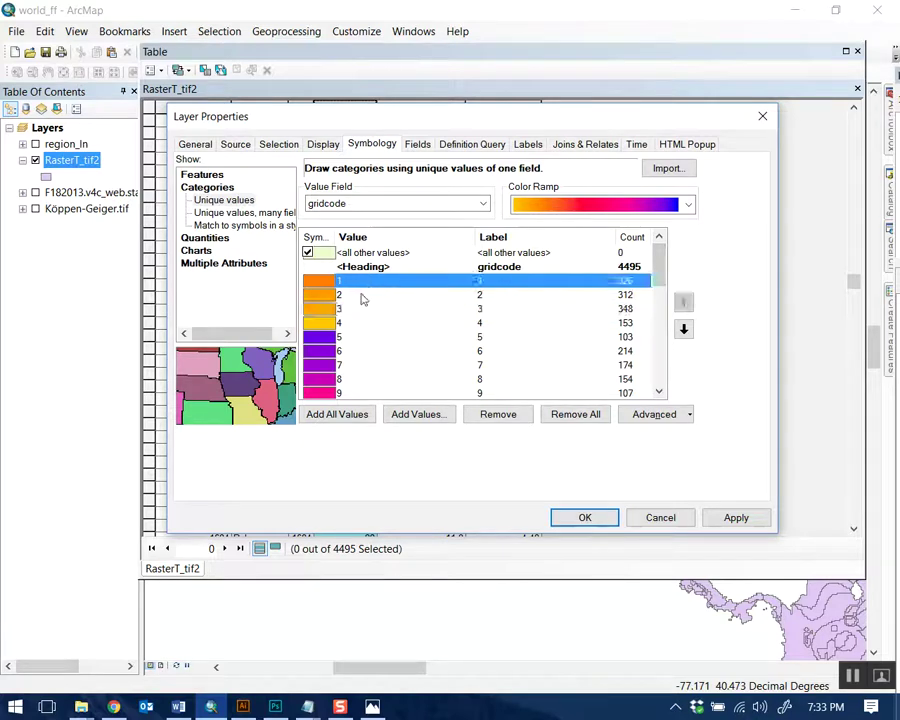
left_click(362, 296)
left_click(364, 316)
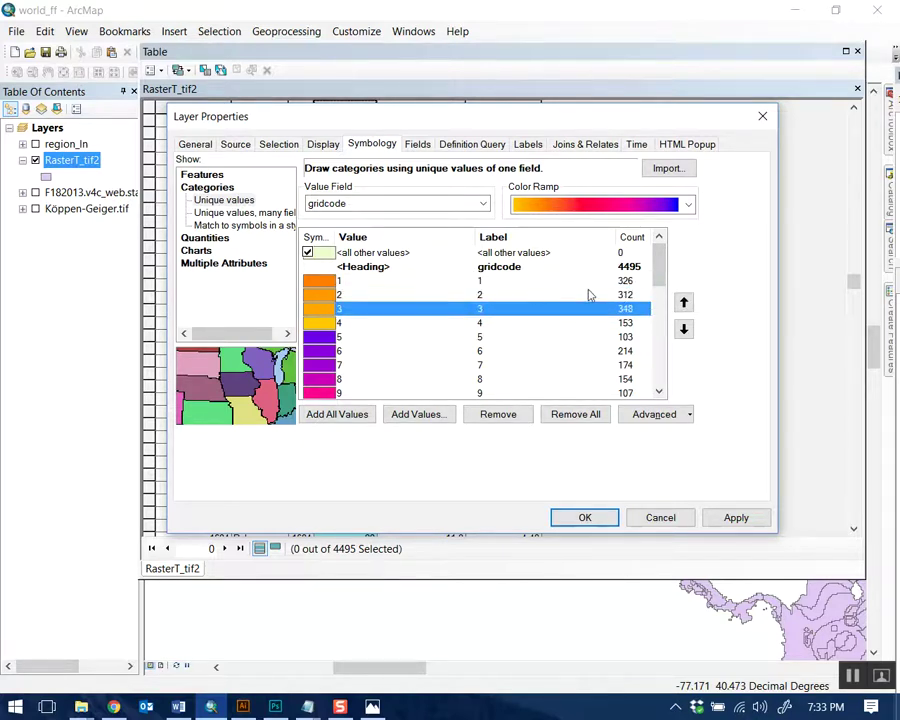
left_click_drag(659, 262, 659, 325)
scroll(362, 272, "up", 1)
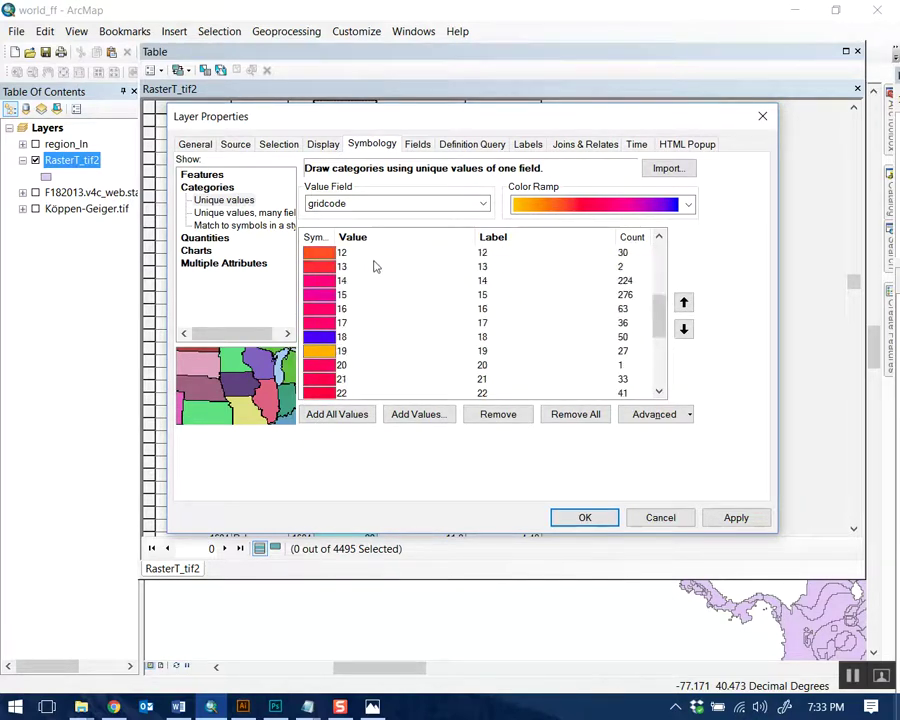
left_click(360, 281)
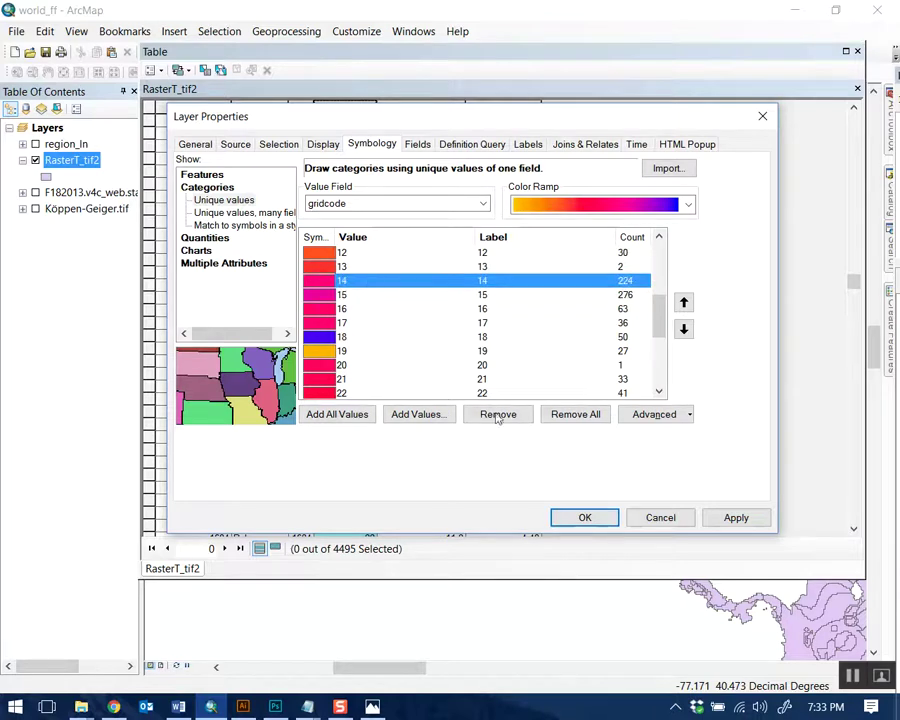
Replace all gridcode classes in the RasterT_tif2 symbology with only values 1, 2, 3, 14 and 15
left_click(577, 414)
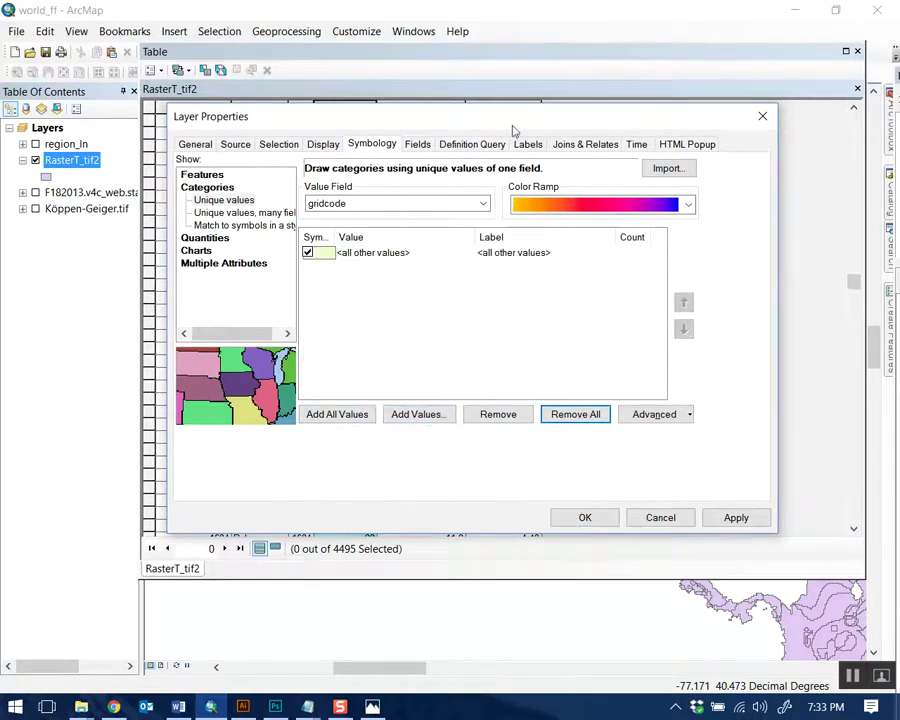
left_click_drag(511, 133, 575, 153)
left_click(482, 436)
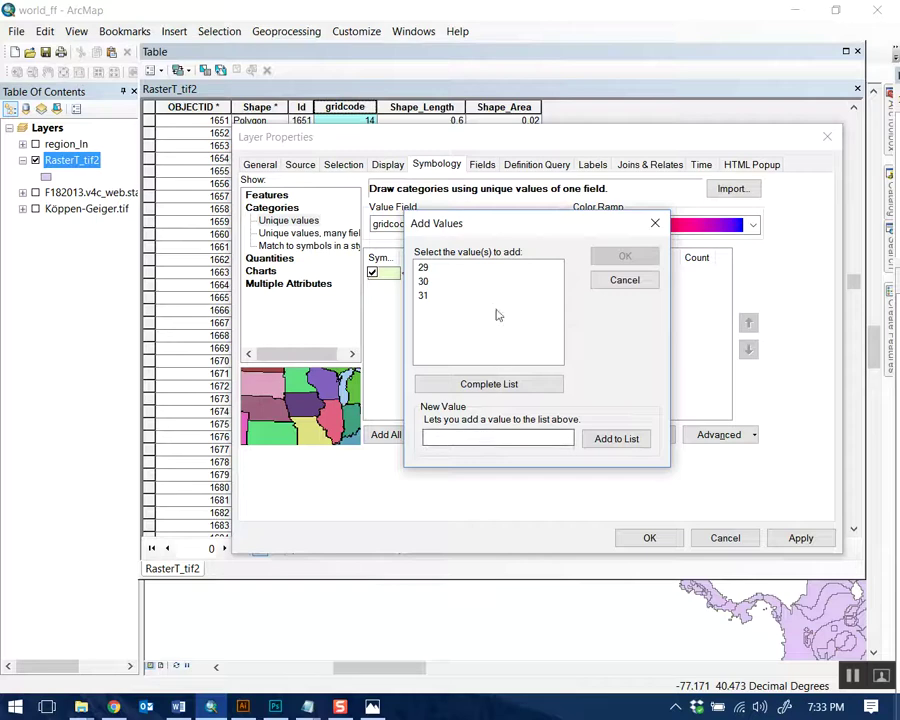
left_click(440, 383)
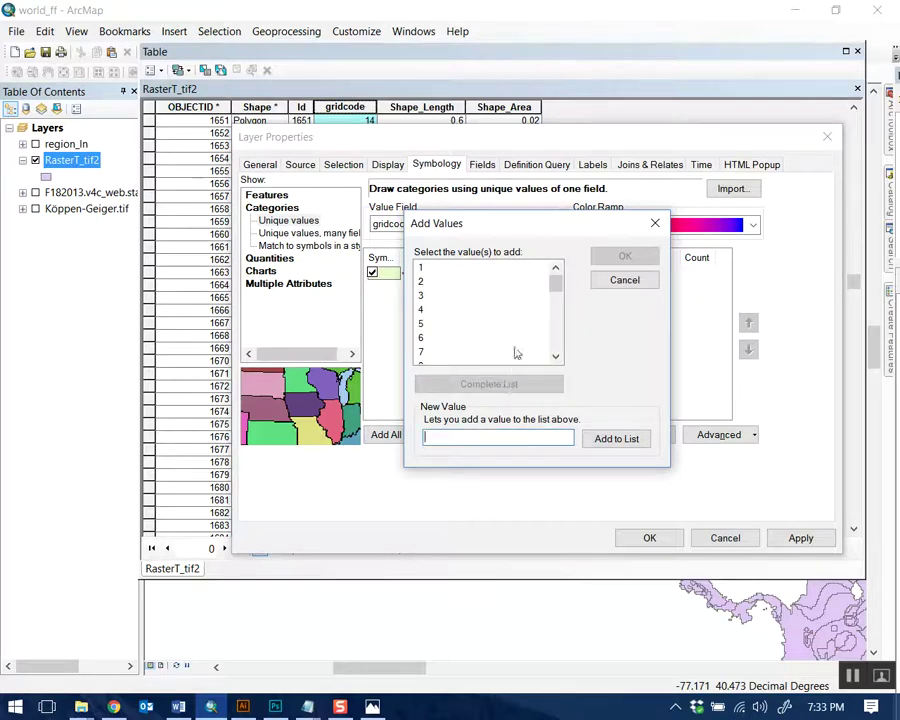
left_click(435, 276)
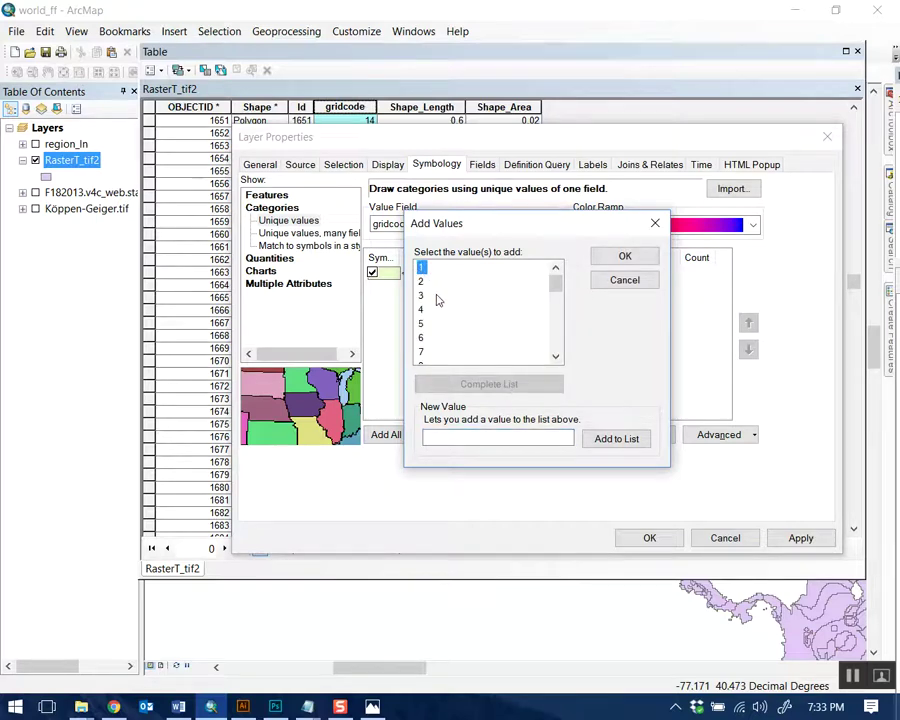
left_click_drag(555, 289, 556, 307)
left_click(424, 283)
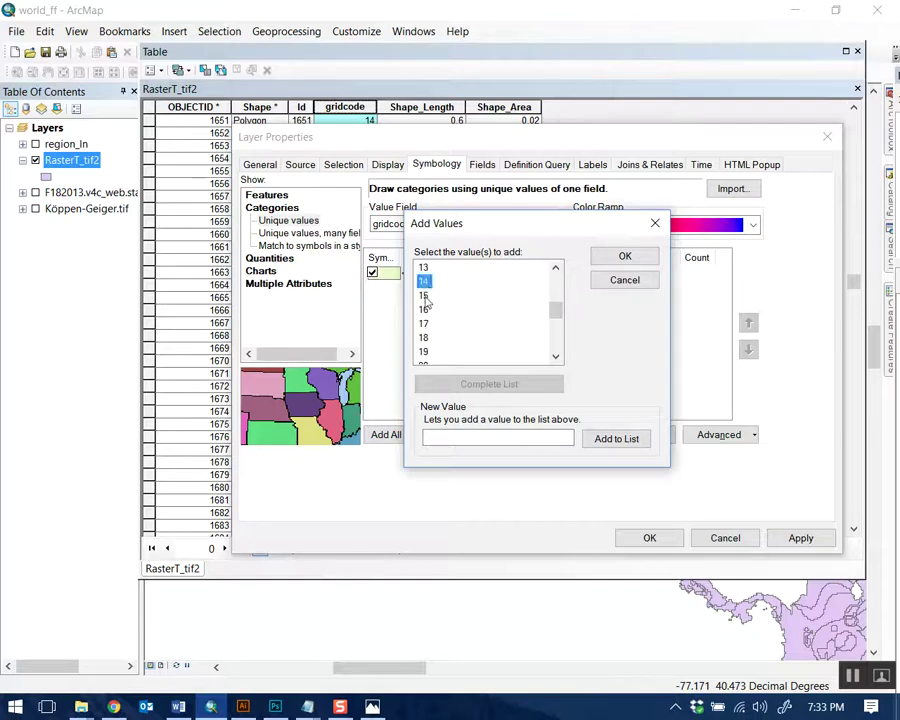
left_click(627, 260)
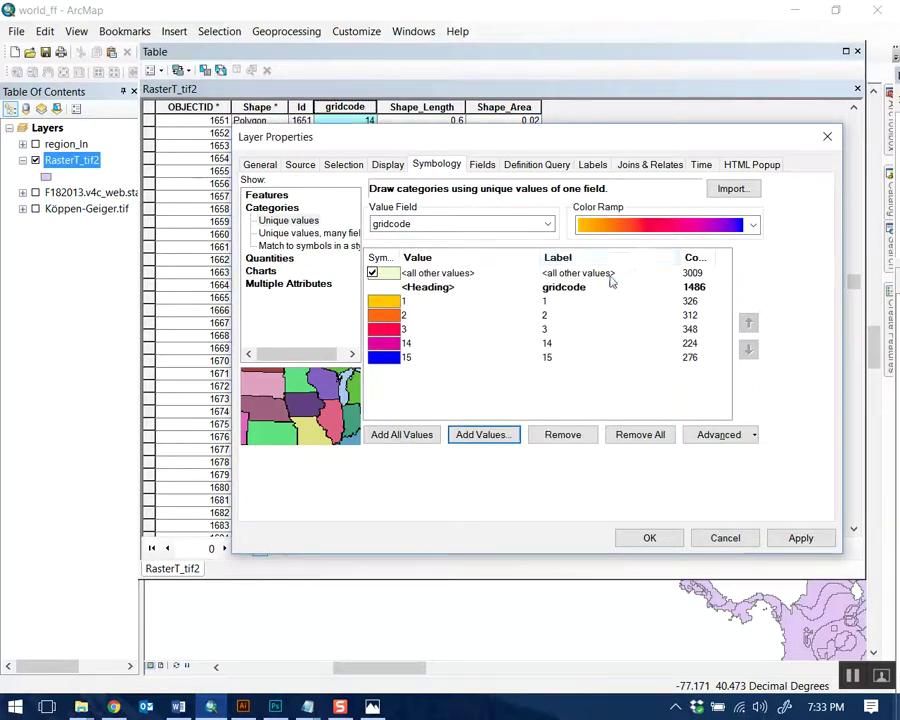
left_click(801, 539)
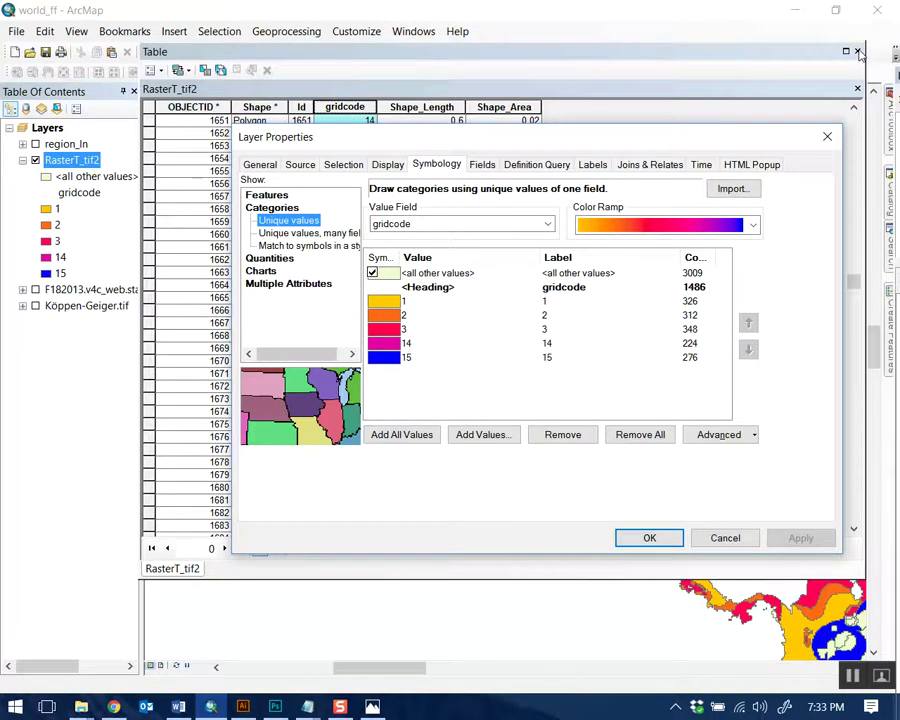
left_click(650, 538)
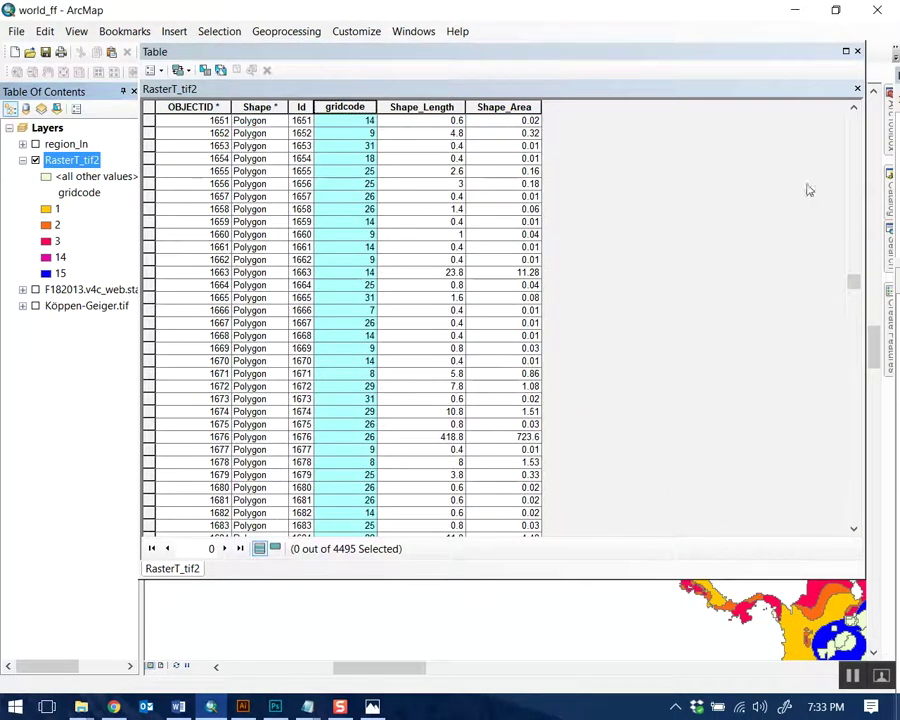
Close the attribute table and examine the distribution of the symbolized climate classes across the whole world map
left_click(856, 52)
scroll(507, 279, "up", 1)
scroll(507, 279, "up", 4)
mouse_move(686, 298)
left_mouse_down()
mouse_move(433, 320)
mouse_move(461, 340)
left_mouse_up()
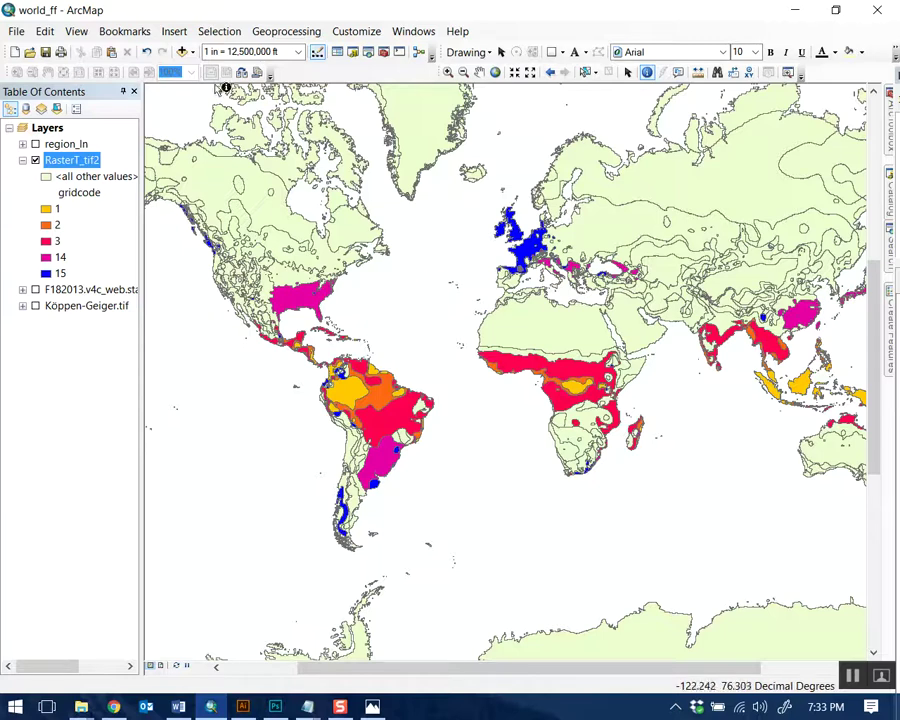
left_click(501, 52)
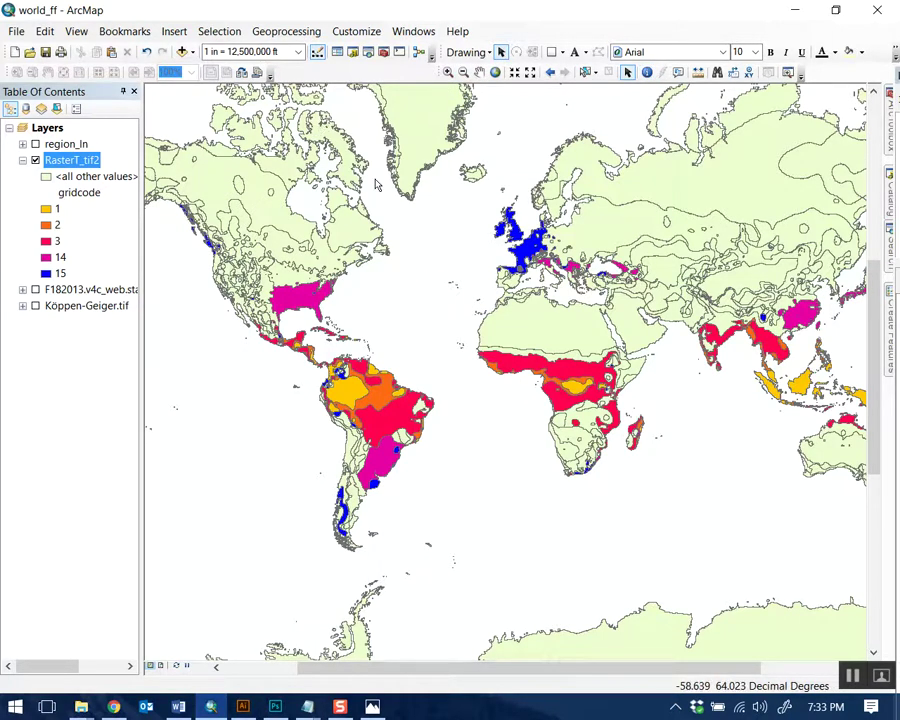
key("Right")
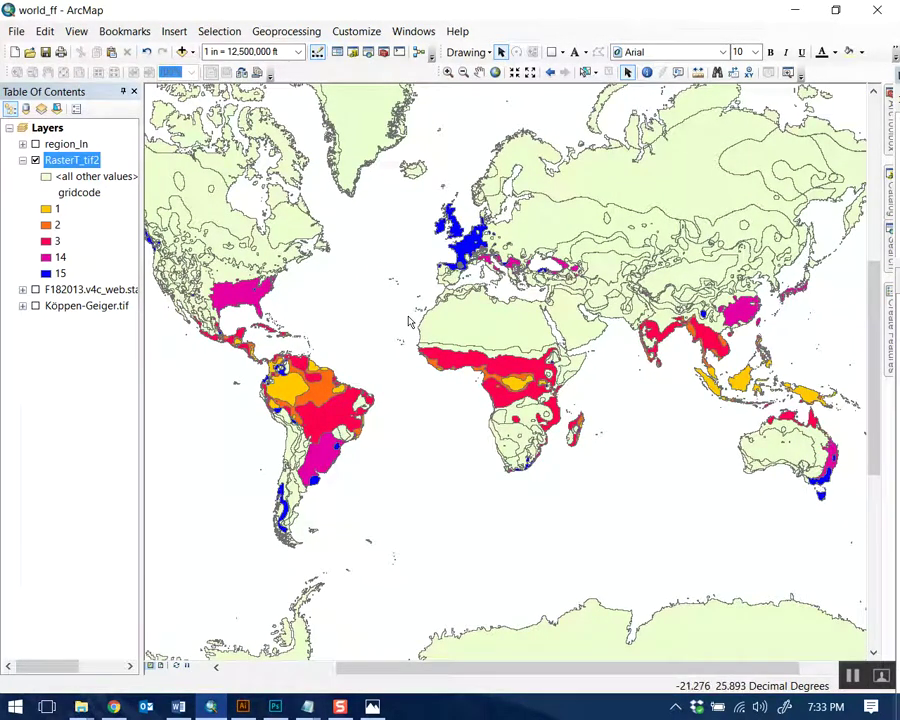
scroll(408, 322, "down", 1)
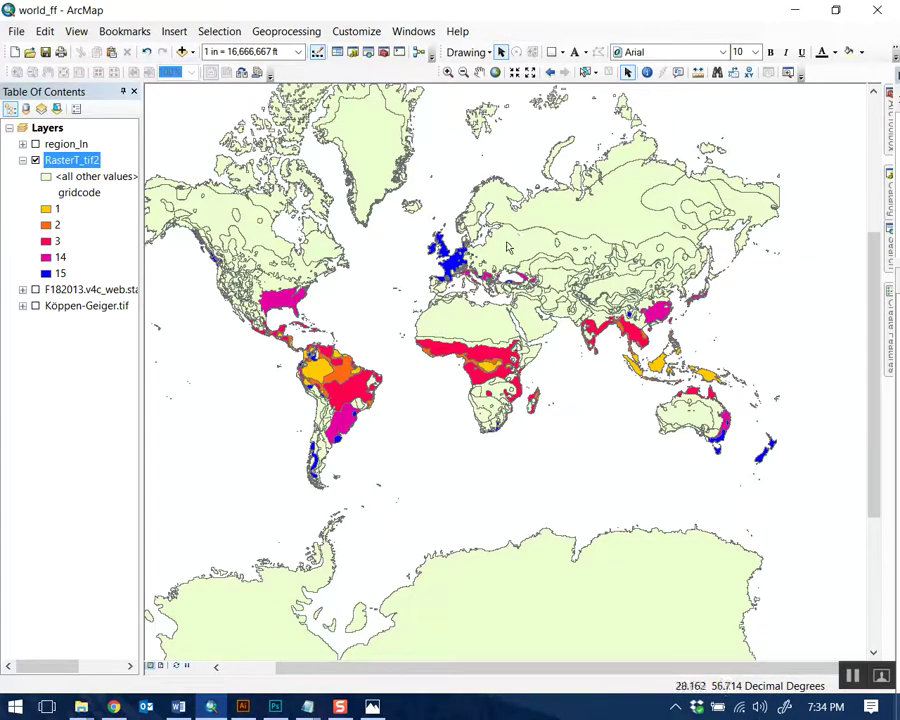
Turn off the <all other values> class in the RasterT_tif2 symbology and collapse the layer's legend
double_click(72, 160)
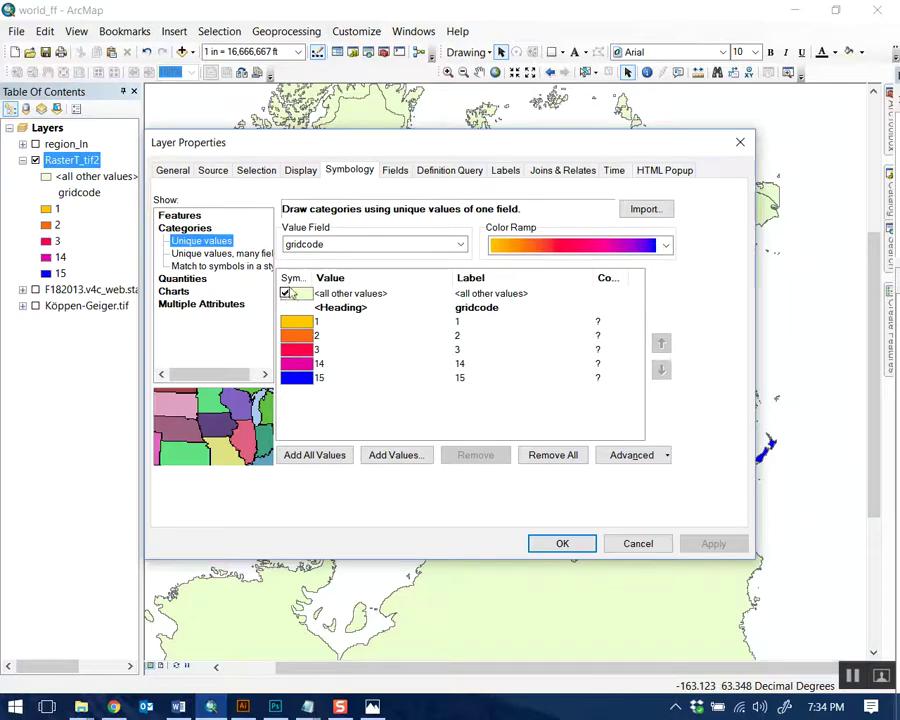
left_click_drag(255, 155, 308, 152)
left_click(338, 290)
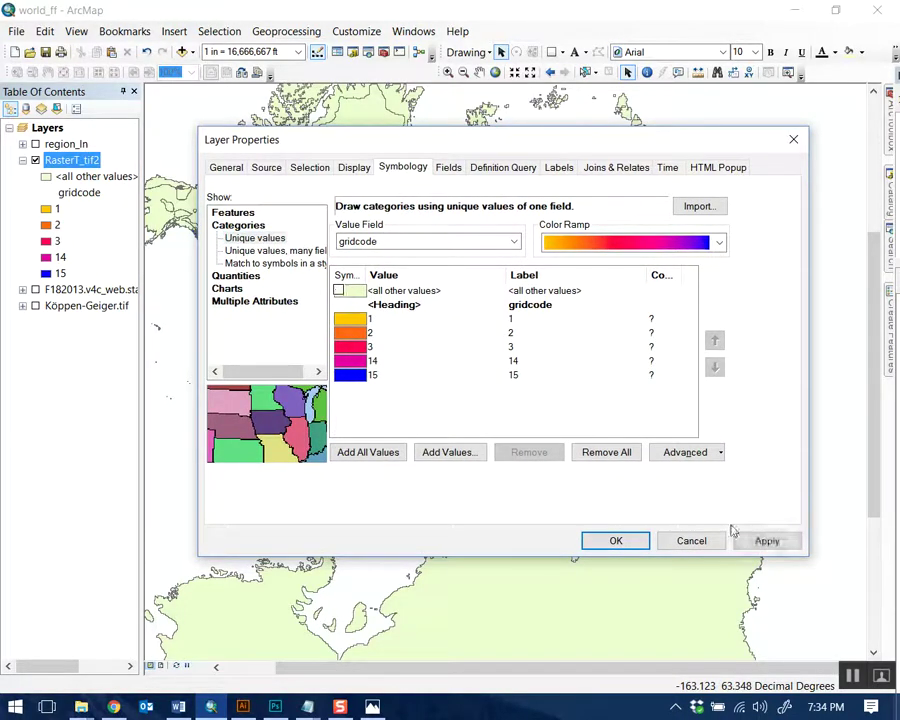
left_click(736, 540)
left_click_drag(545, 147, 507, 583)
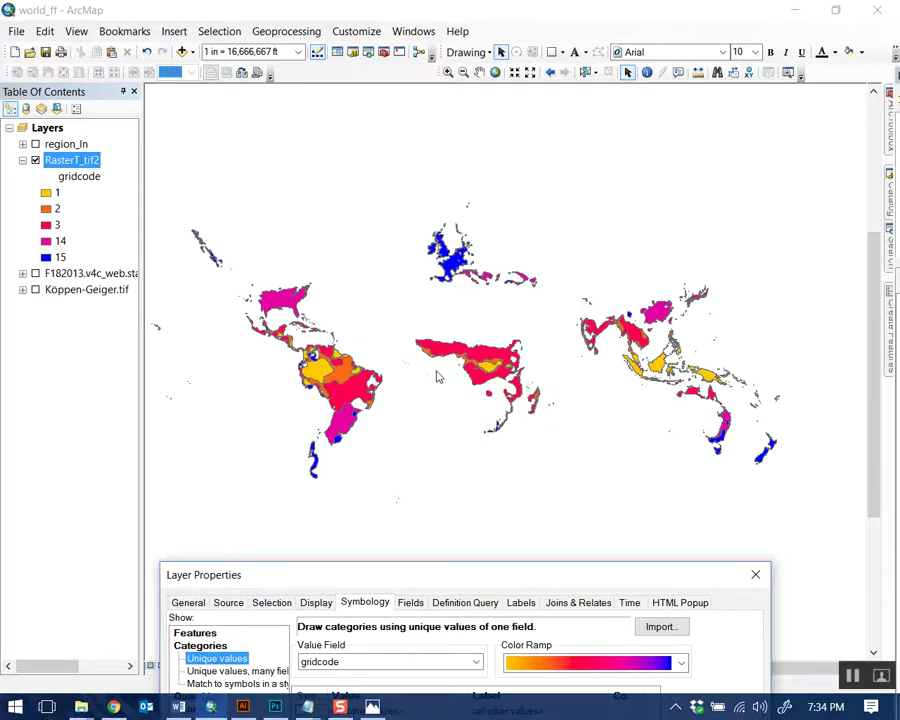
left_click_drag(506, 572, 492, 212)
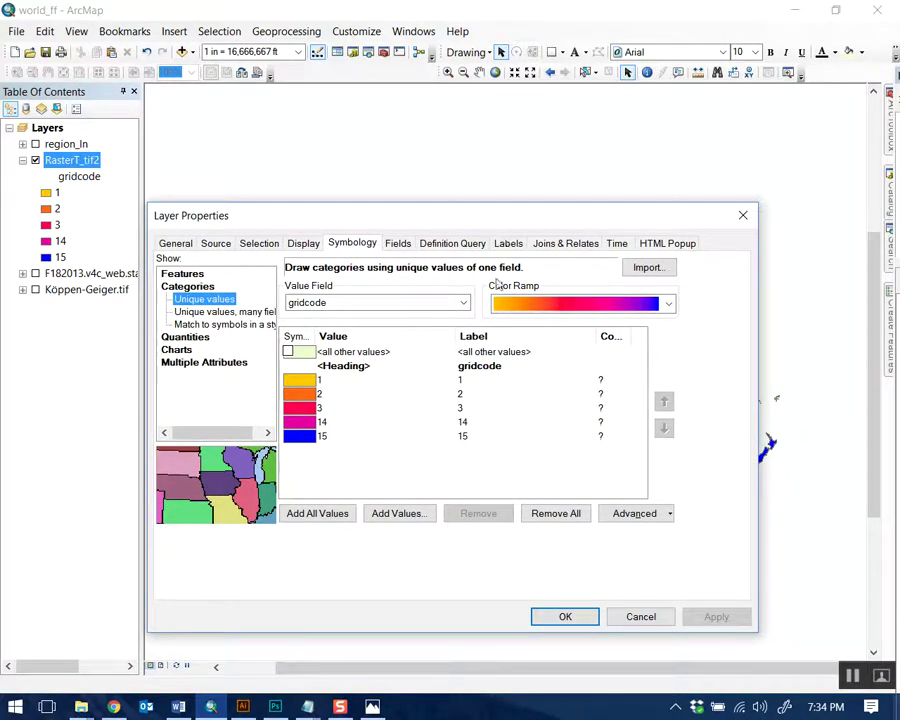
left_click(565, 616)
left_click(22, 160)
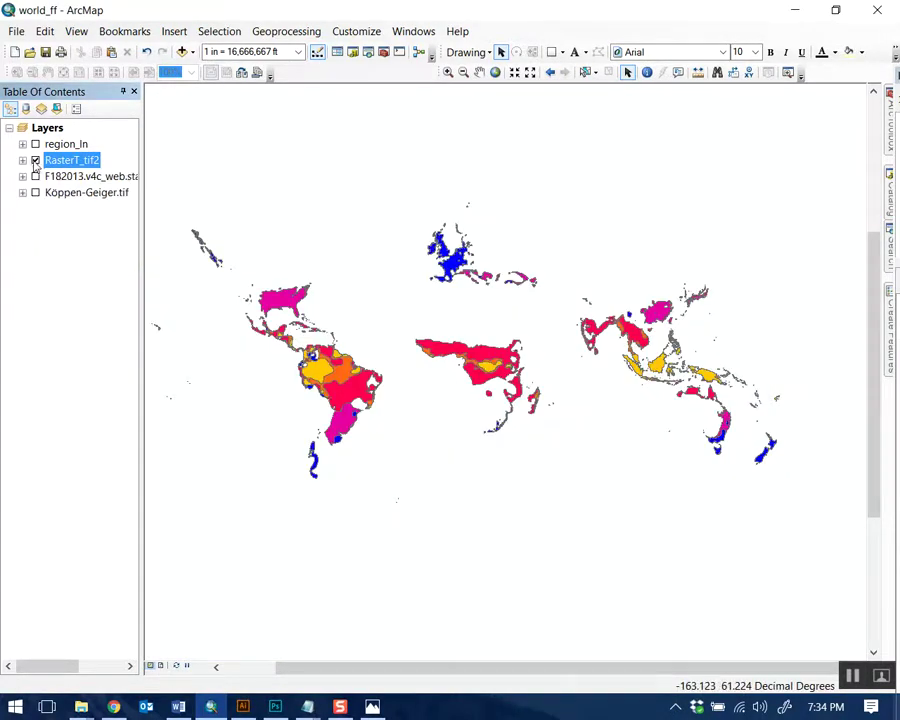
Switch to layout view and leave only the F182013 stable lights raster turned on
left_click(35, 144)
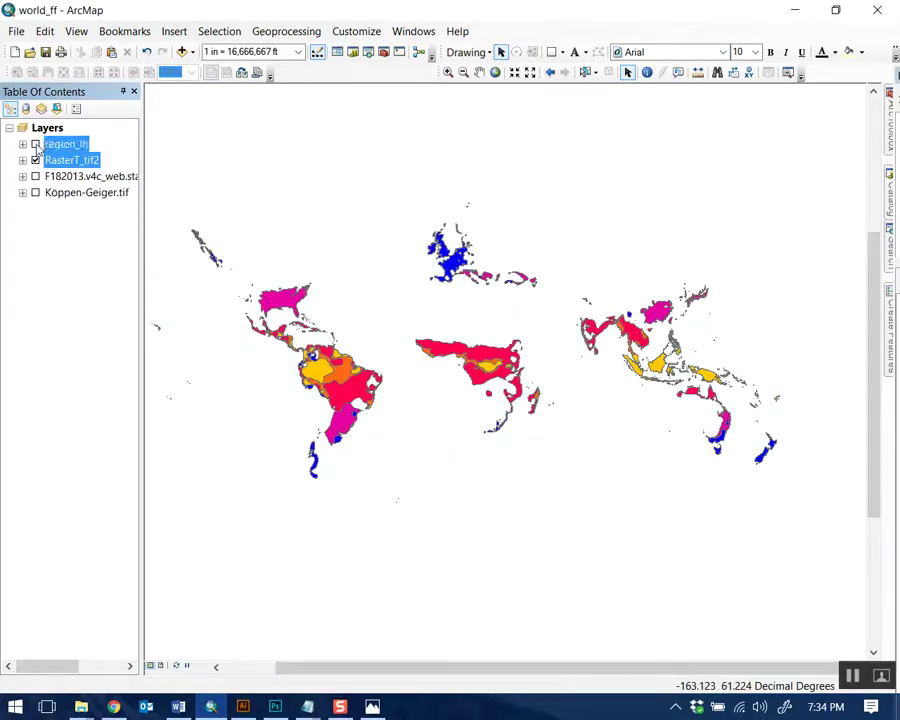
left_click(35, 192)
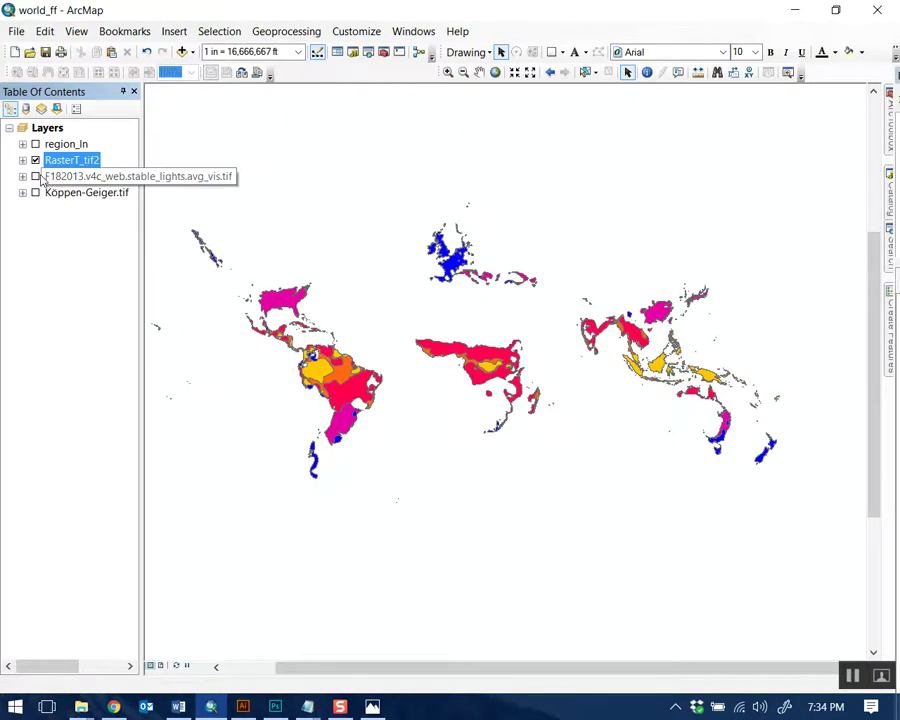
left_click(161, 665)
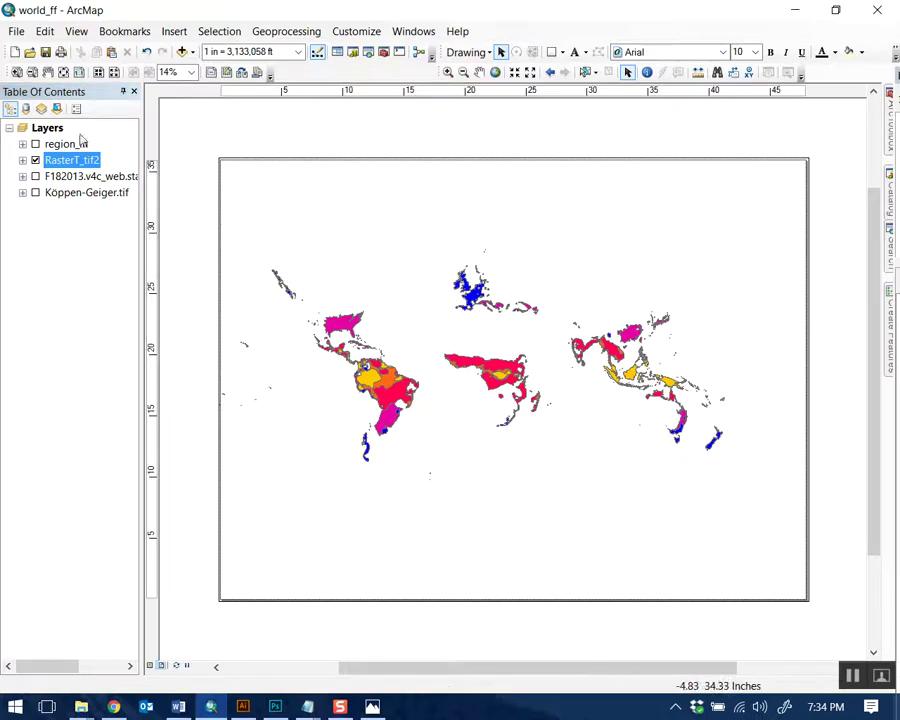
left_click(35, 160)
left_click(35, 192)
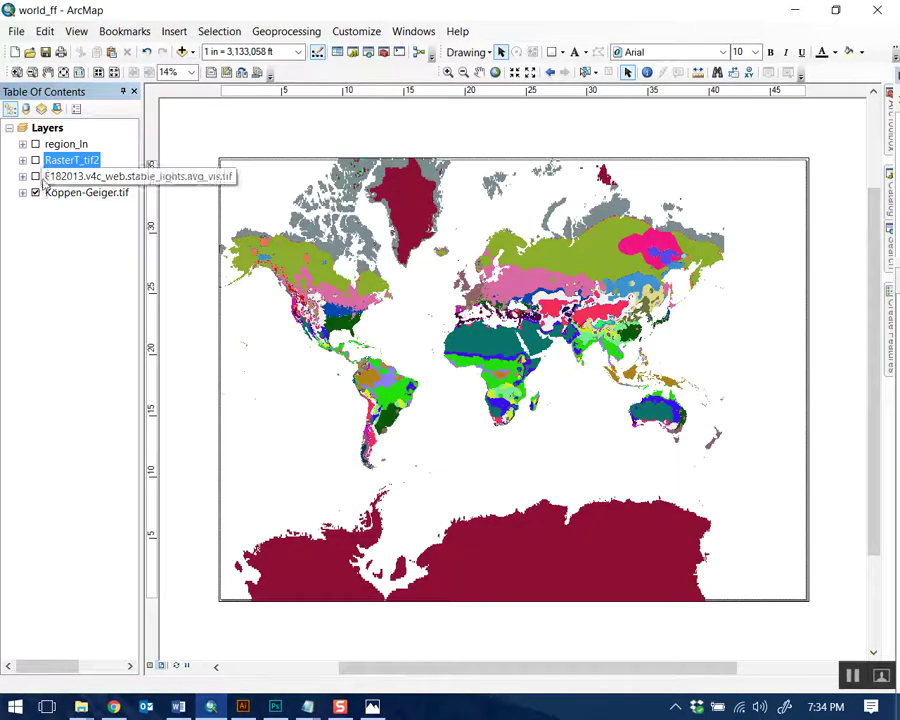
left_click(35, 192)
left_click(35, 176)
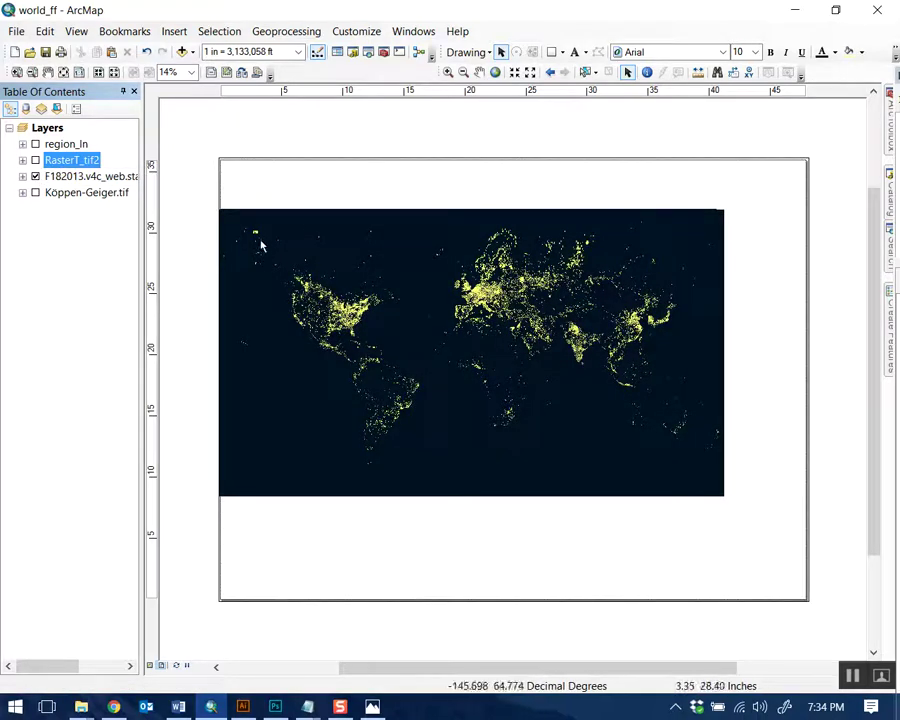
Reposition and enlarge the night-lights raster so it spans the full width of the layout's data frame
left_click(48, 72)
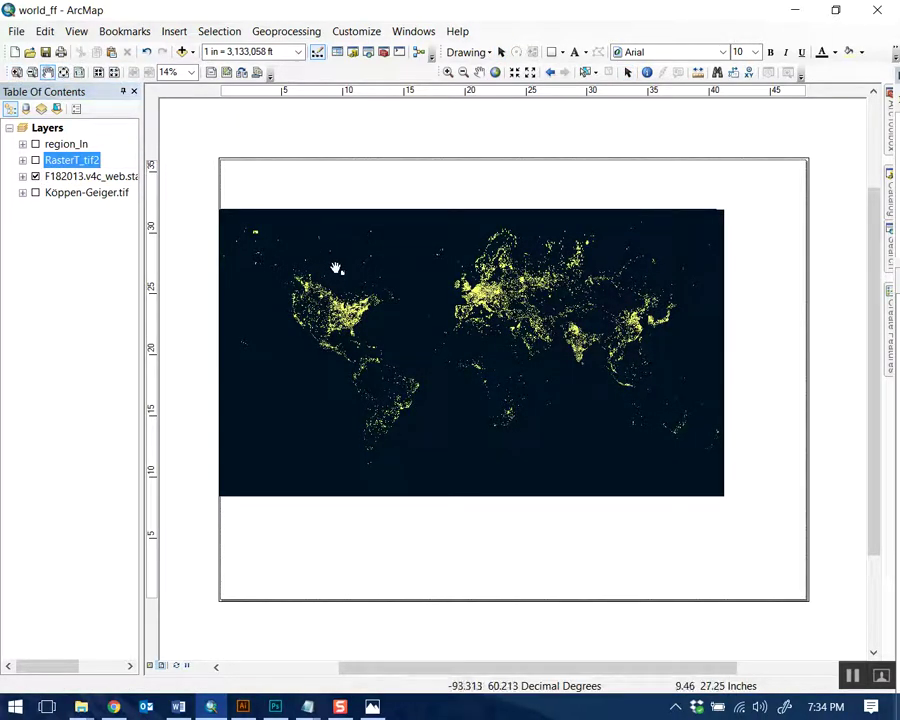
left_click_drag(334, 268, 350, 268)
left_click(480, 72)
left_click_drag(438, 307, 482, 345)
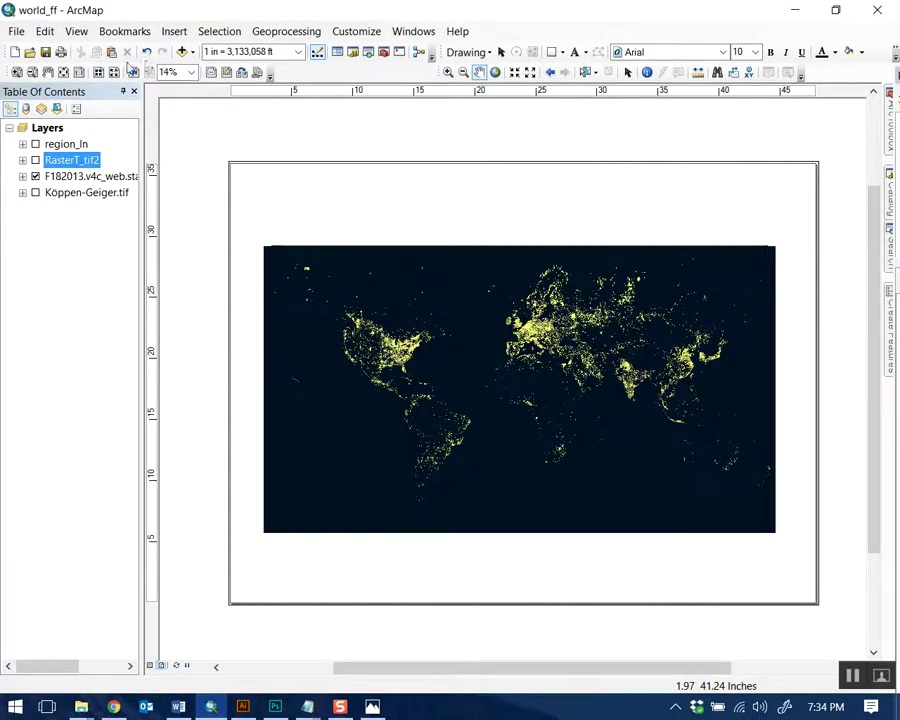
left_click(449, 72)
left_click_drag(267, 250, 773, 528)
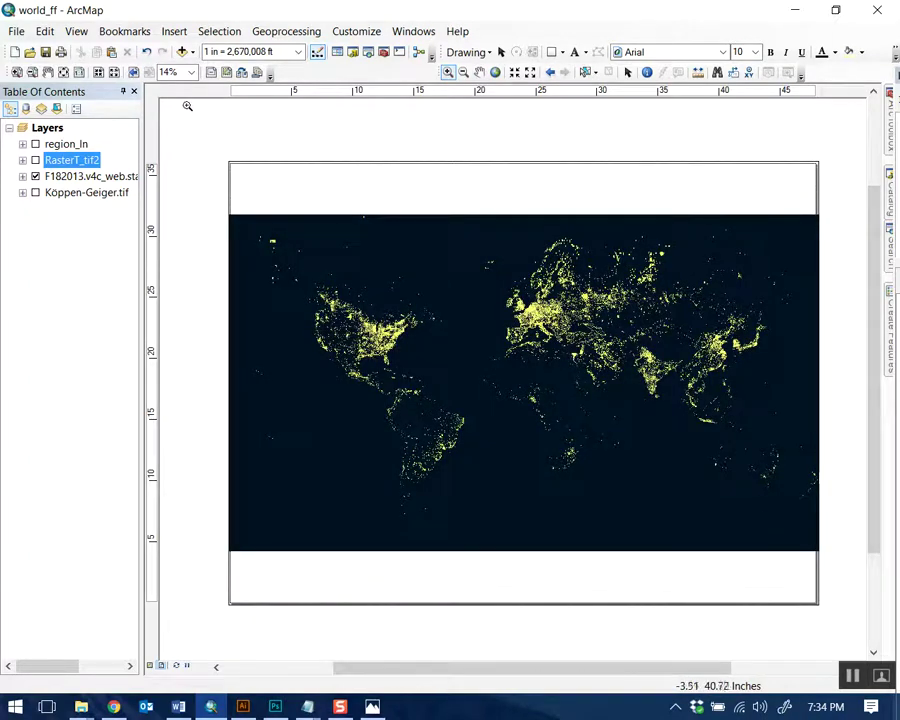
Create a bookmark of the current night-lights map extent
left_click(125, 32)
left_click(133, 50)
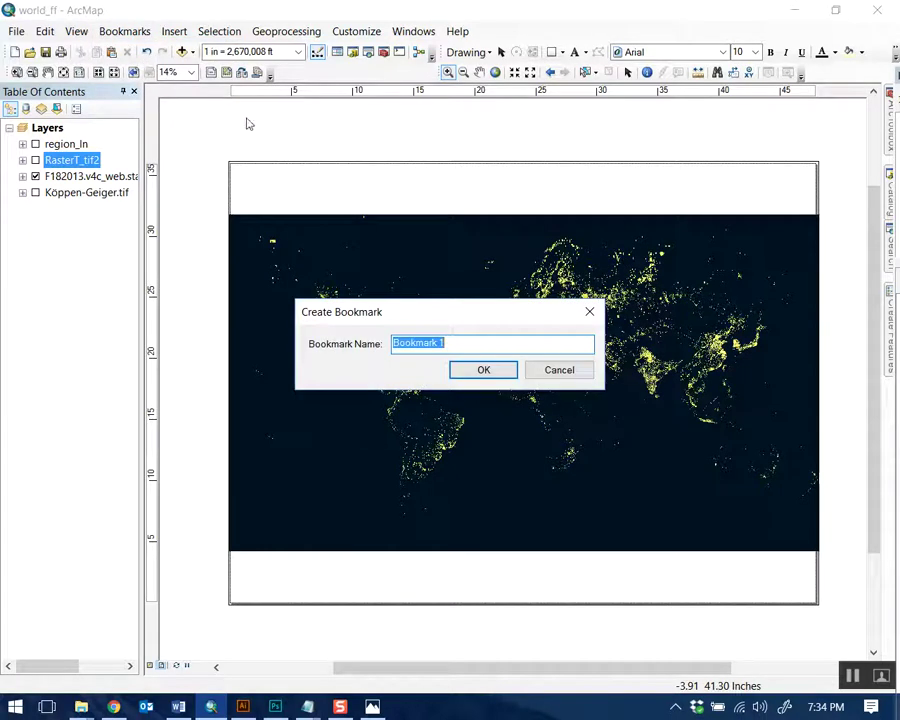
type("I")
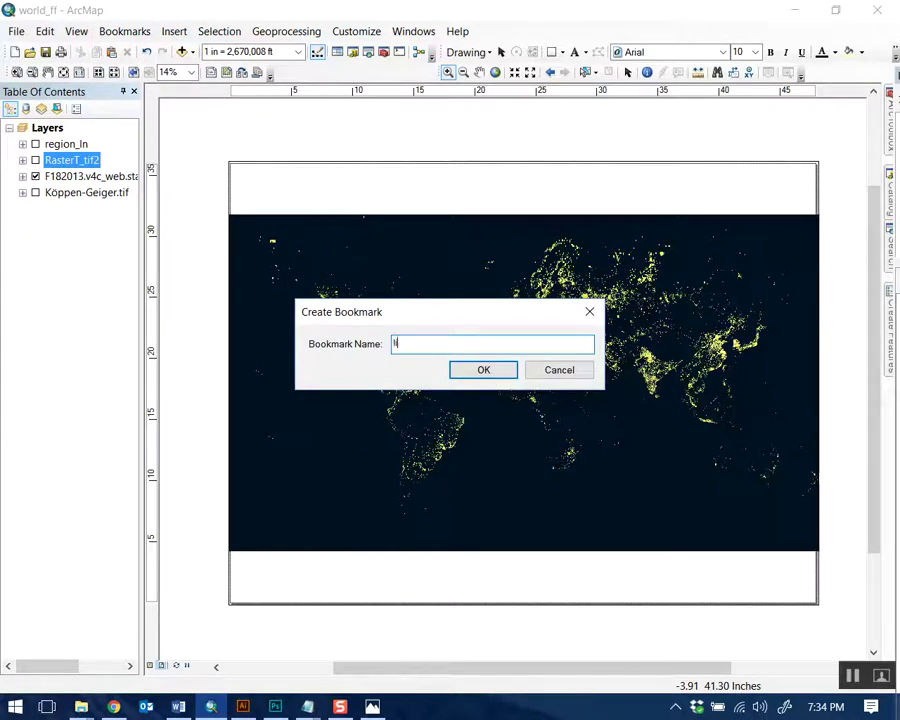
key("Return")
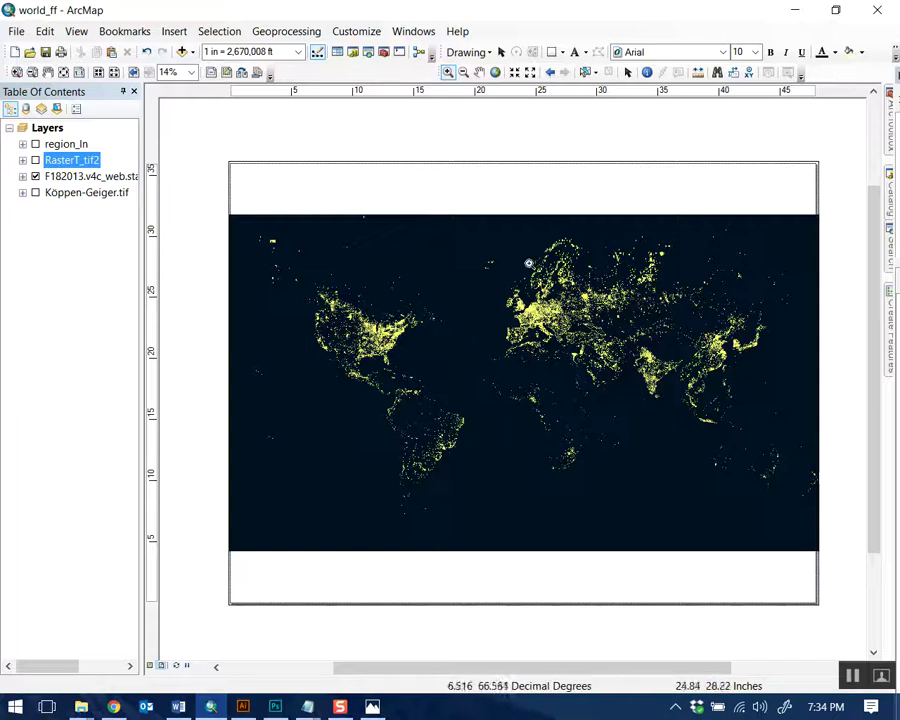
Start a map export of the night-lights layout to the Desktop in TIFF format
left_click(19, 38)
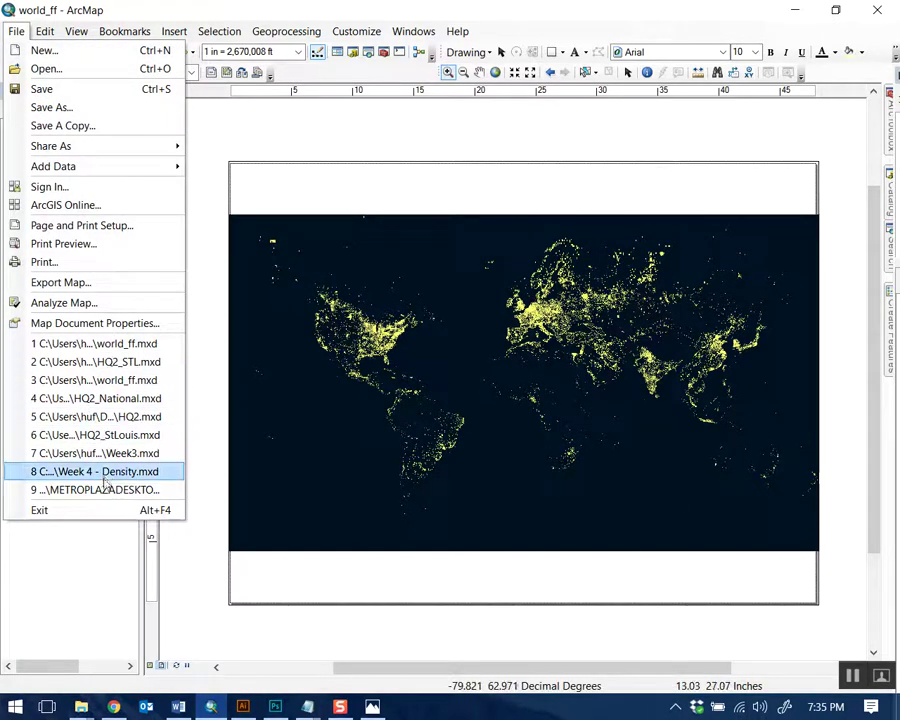
left_click(101, 284)
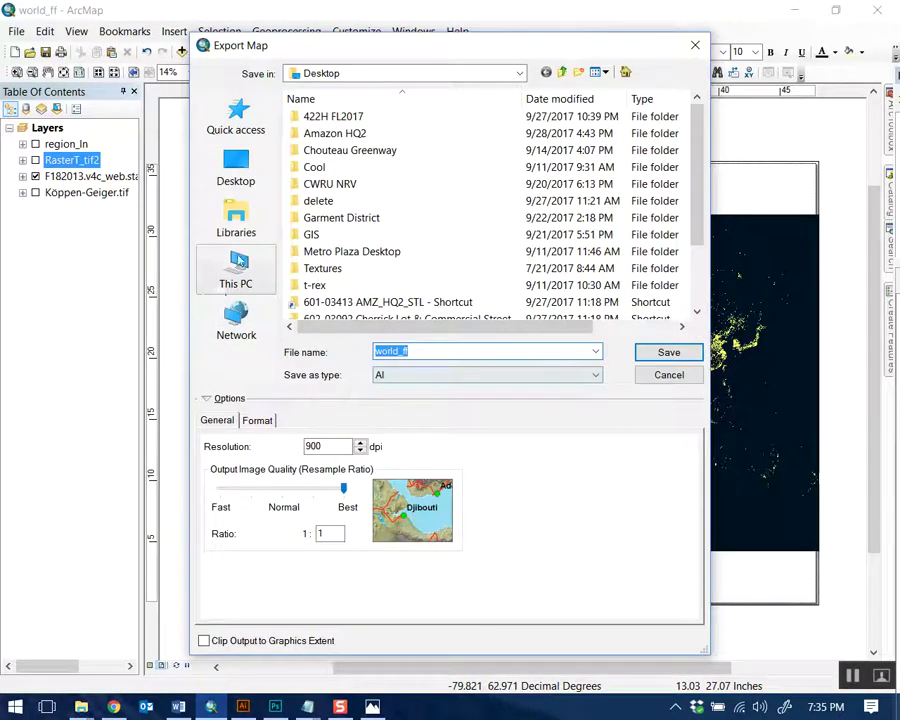
left_click(246, 178)
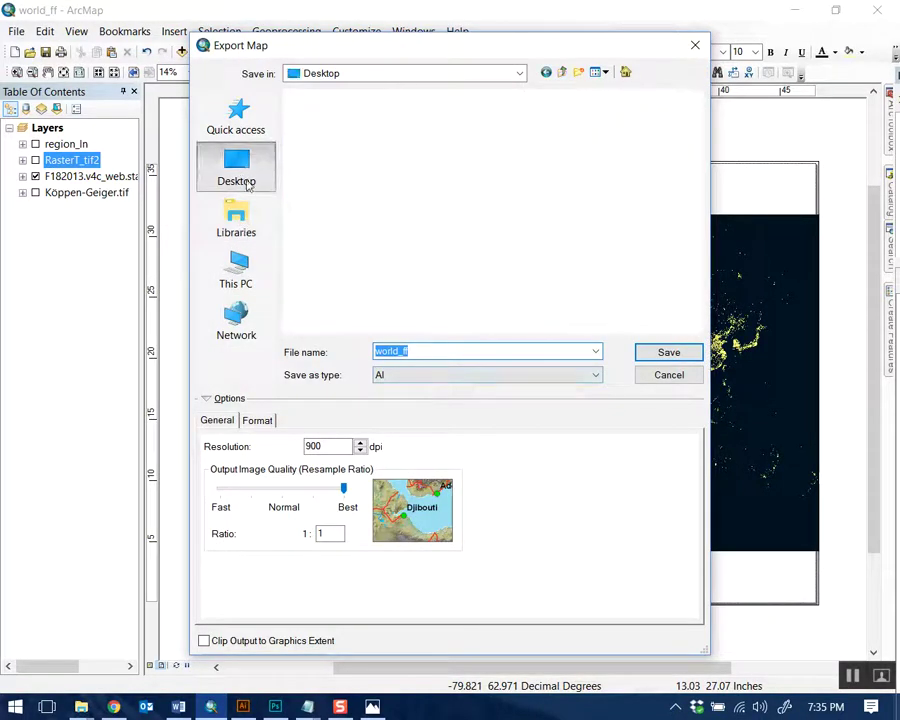
left_click(428, 375)
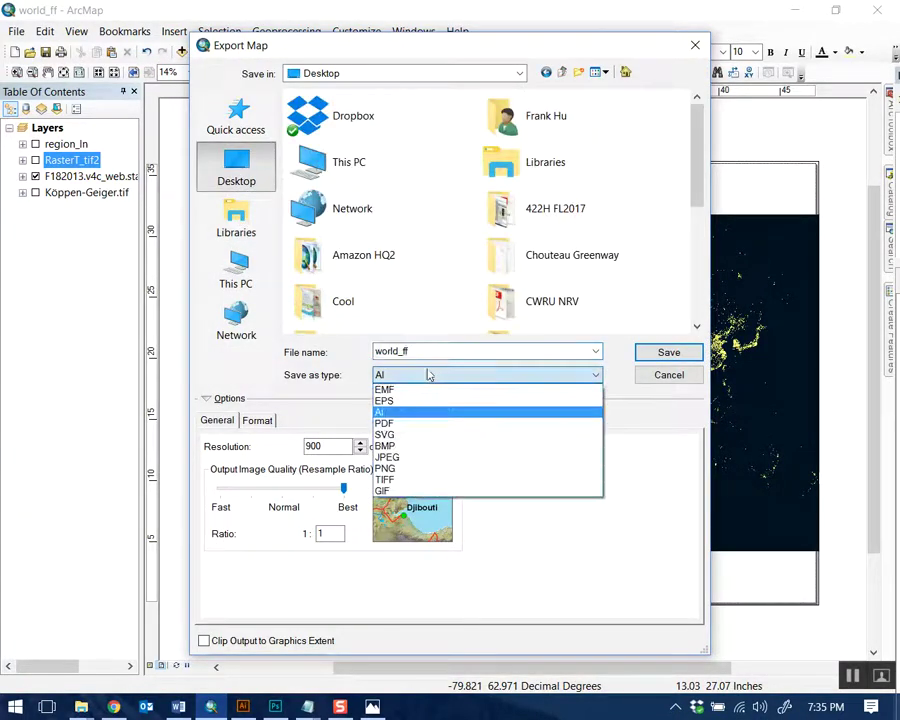
left_click(399, 481)
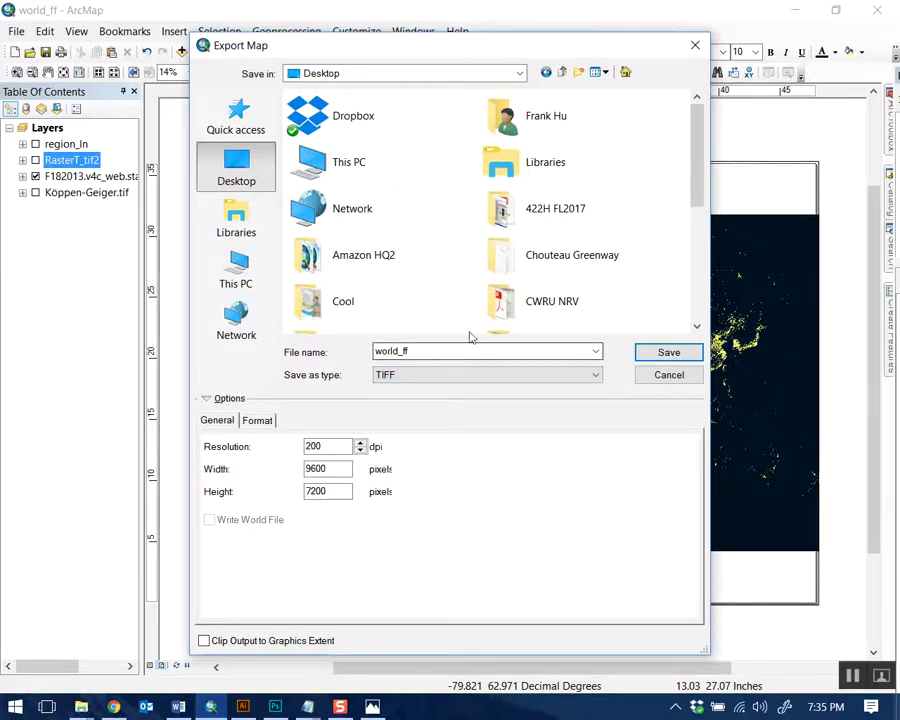
left_click_drag(697, 177, 685, 315)
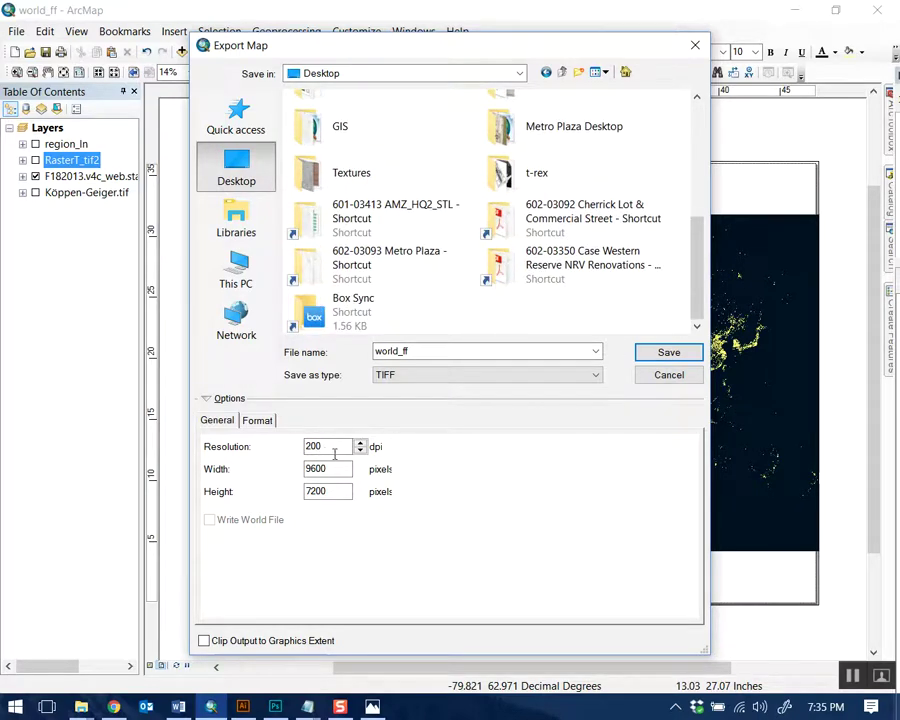
Name the exported file light_pollution and save it
double_click(438, 351)
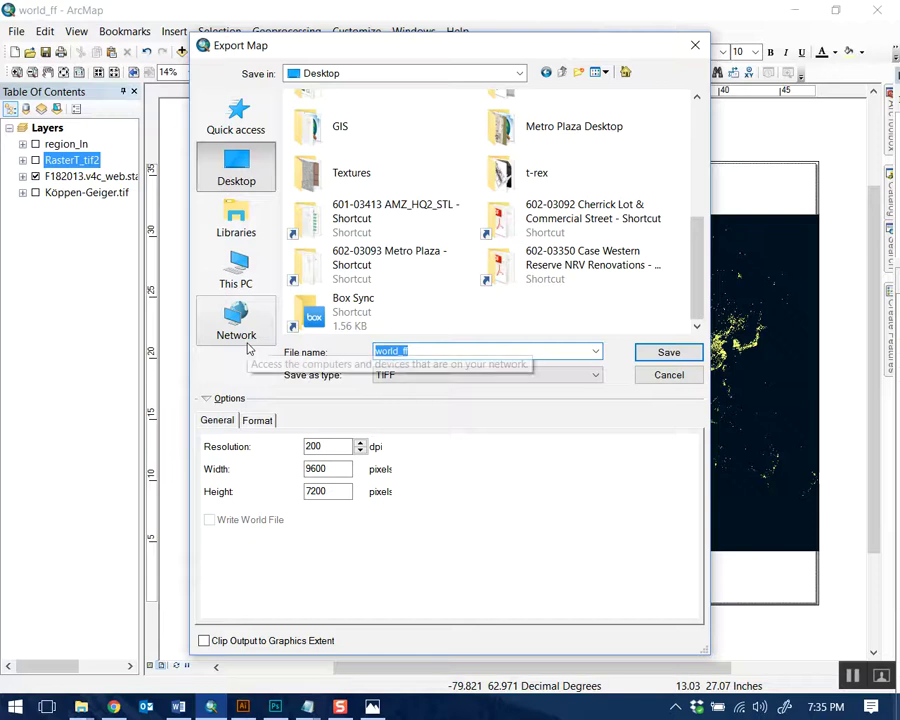
type("f")
key("BackSpace")
type("light_pollution")
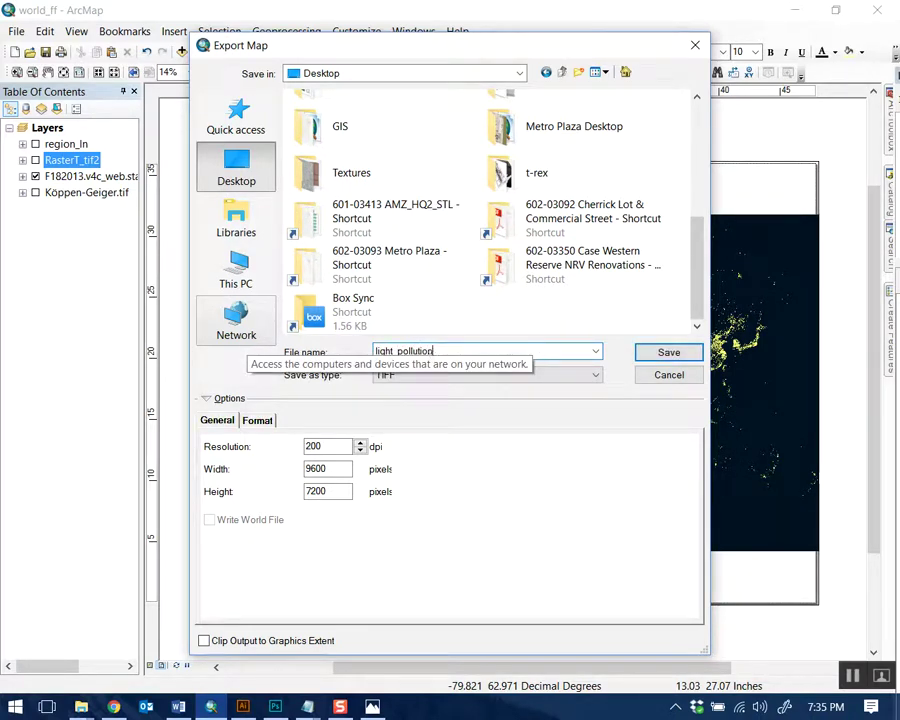
left_click(666, 352)
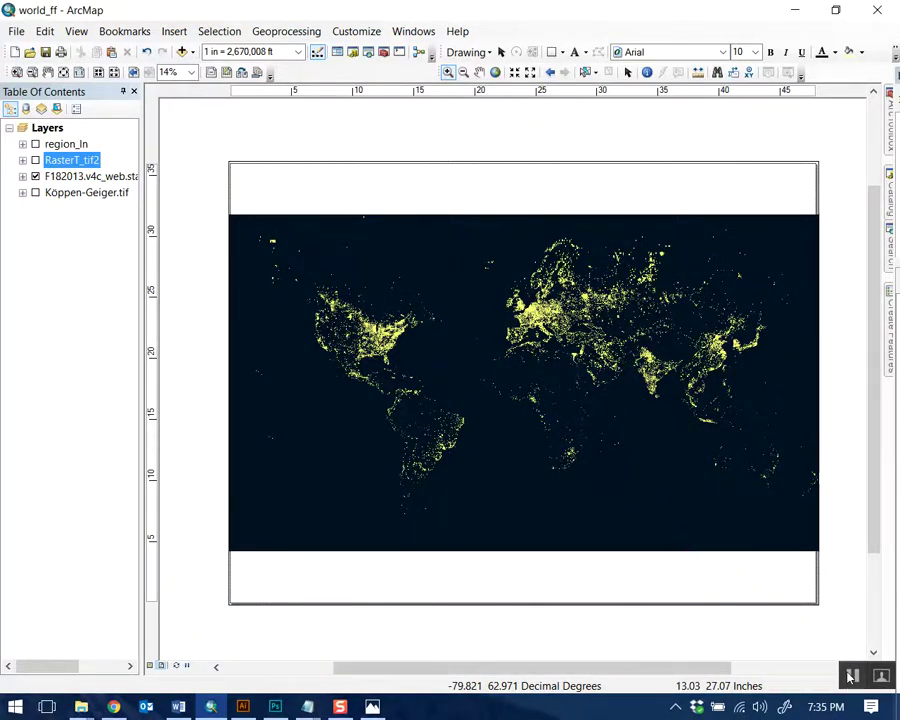
Turn off the F182013 stable lights raster and turn on the RasterT_tif2 climate layer, leaving its legend collapsed
left_click(36, 177)
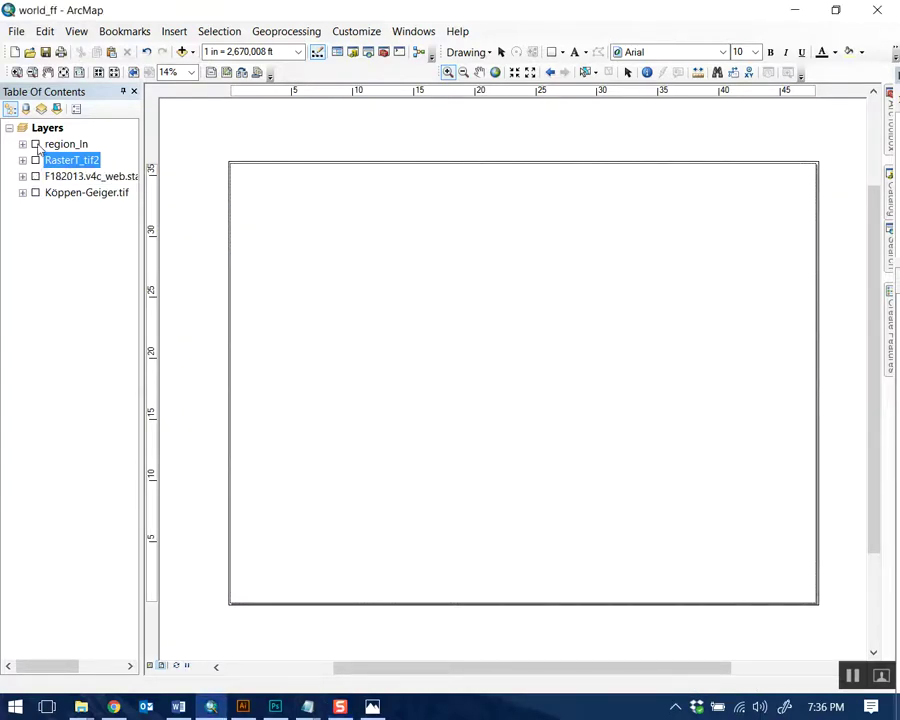
left_click(35, 160)
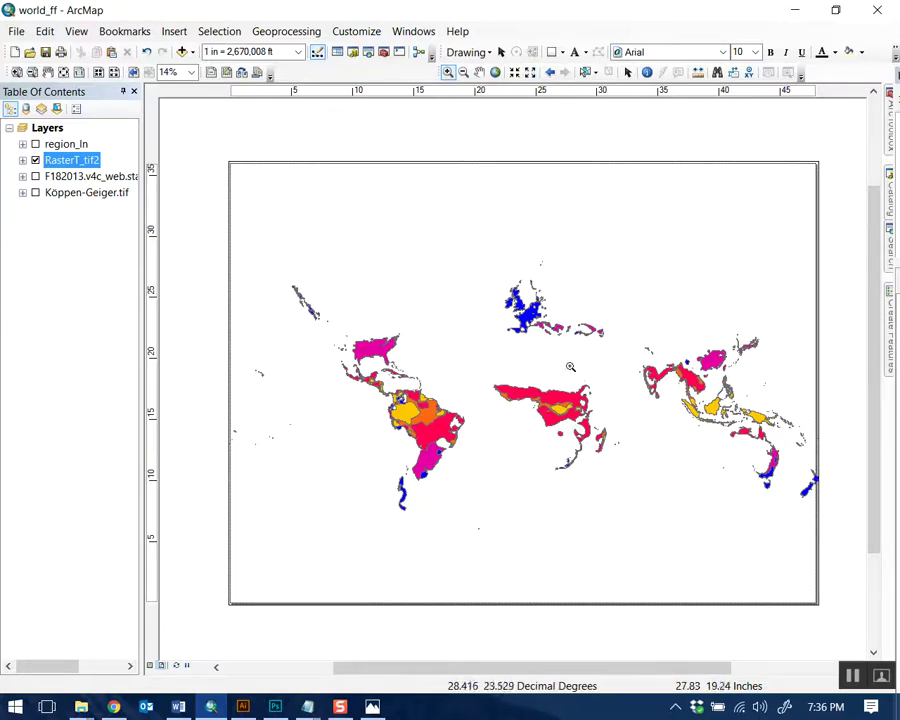
left_click(22, 160)
left_click(22, 160)
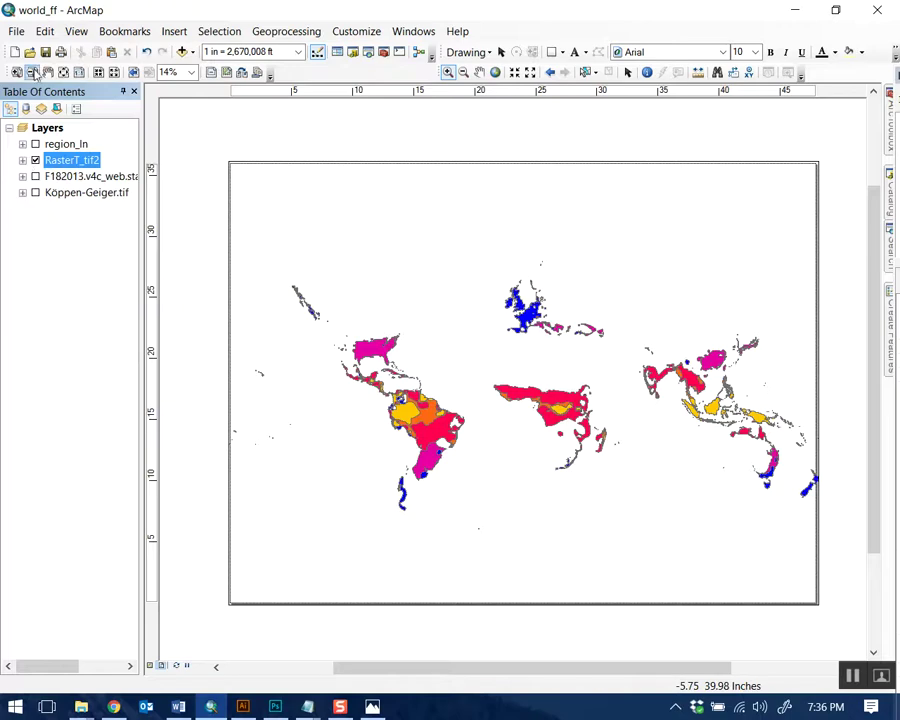
Set up a map export of the climate layer to the Desktop in AI format, named firefly_hab
left_click(17, 32)
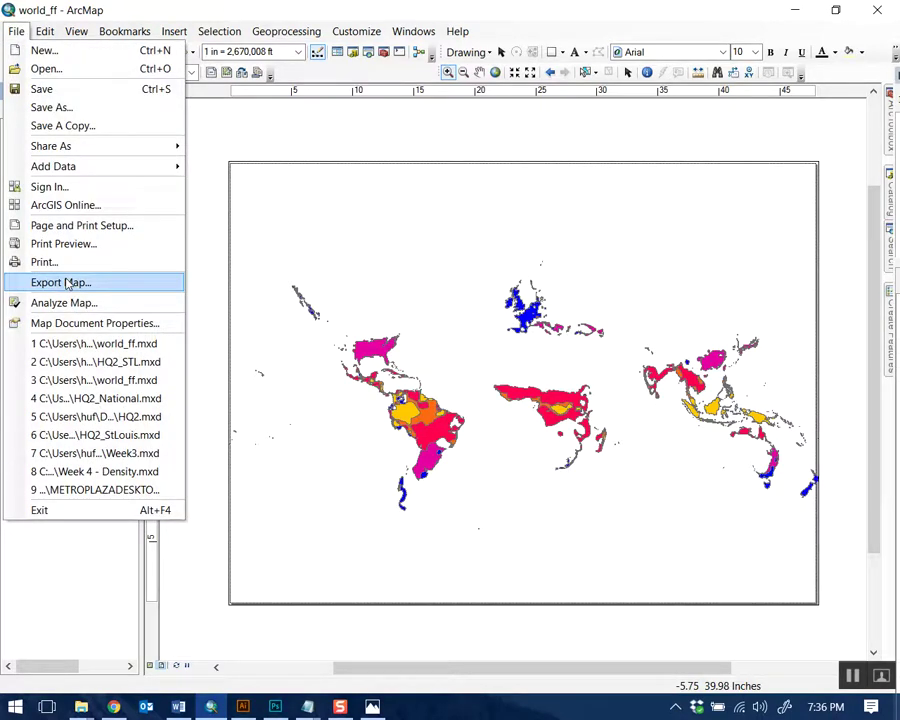
left_click(73, 283)
left_click(436, 392)
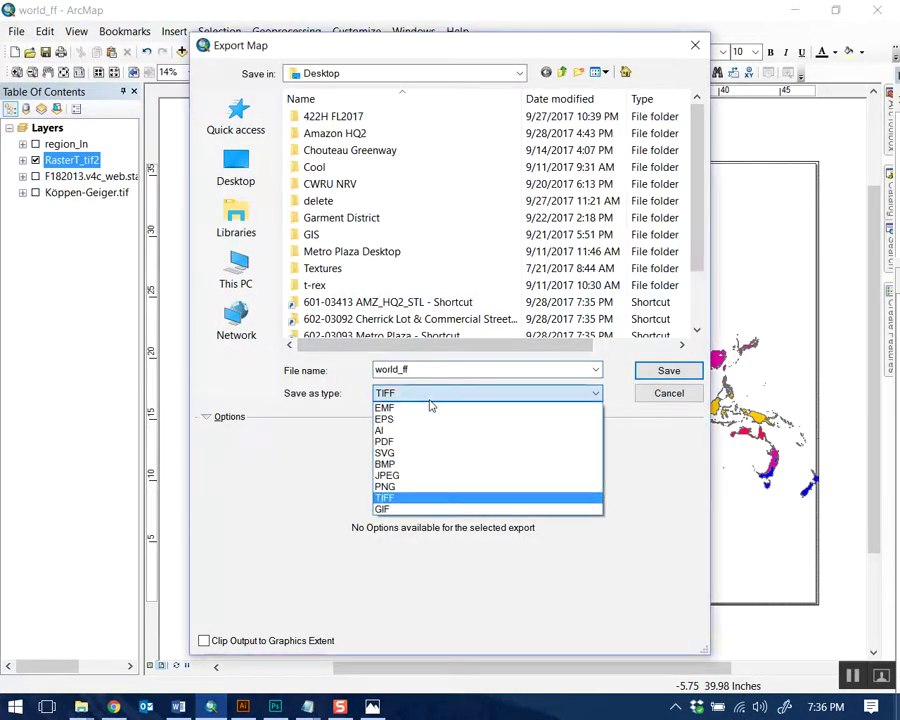
left_click(402, 433)
scroll(686, 220, "down", 2)
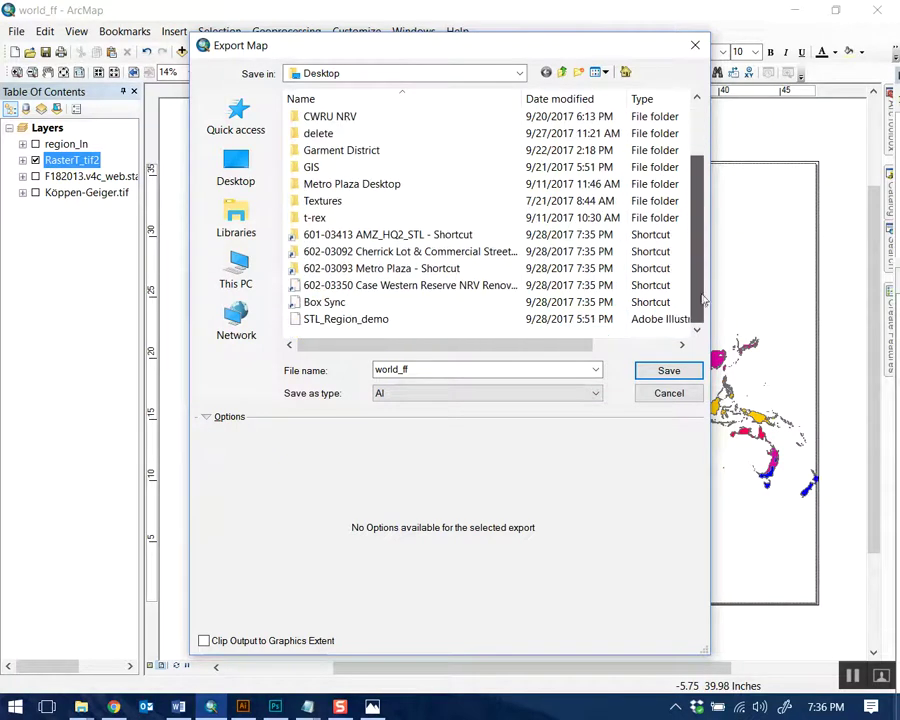
double_click(512, 366)
type("f")
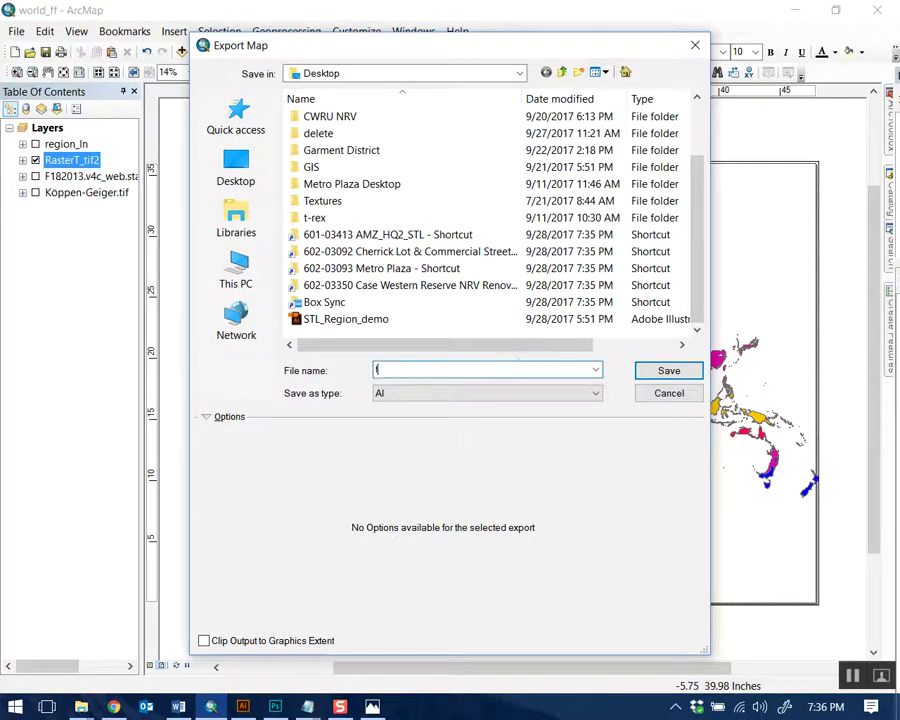
type("irefly_hab")
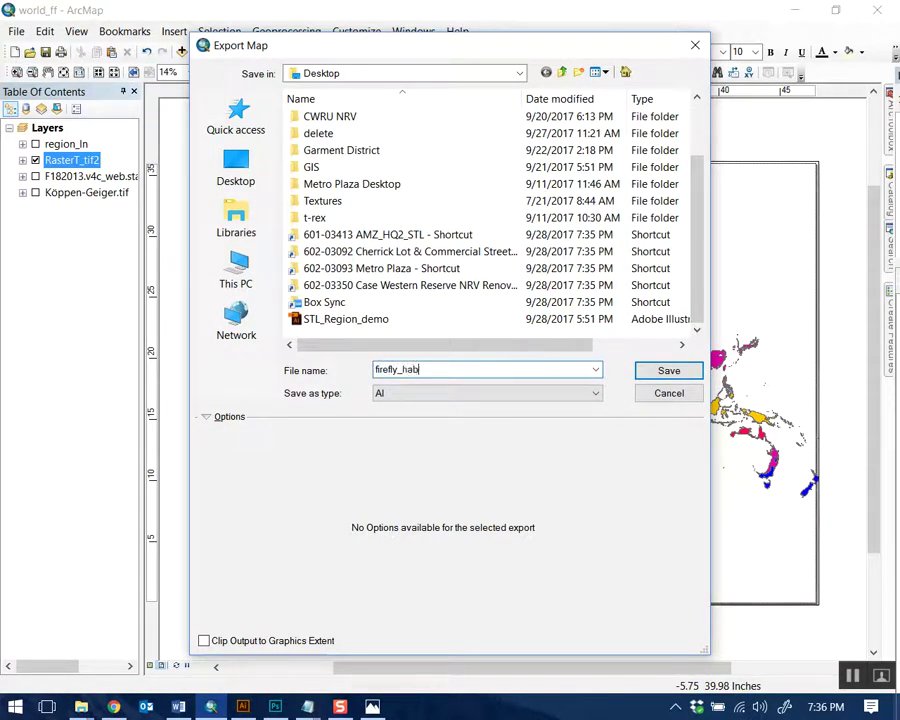
Check the export options for the firefly_hab AI file and save the export
left_click(230, 417)
left_click(410, 393)
left_click(285, 428)
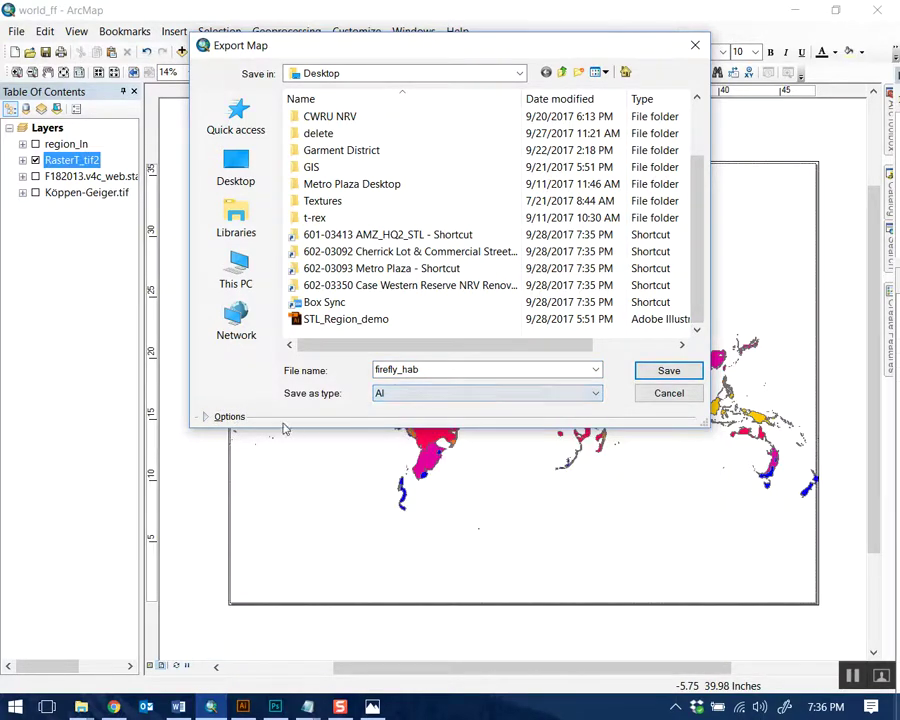
left_click(220, 416)
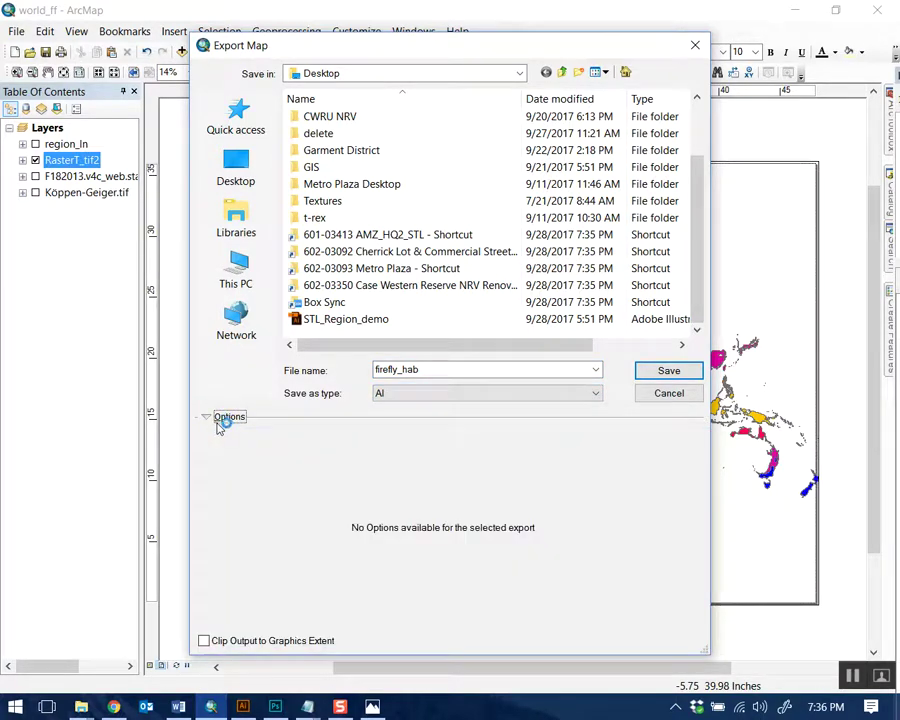
left_click(225, 645)
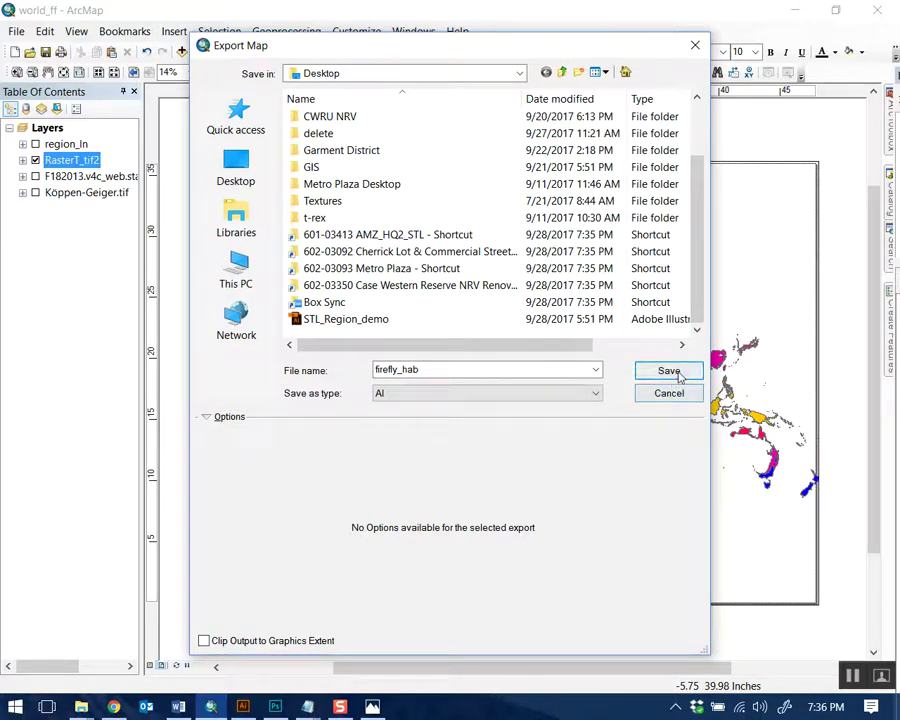
left_click(669, 372)
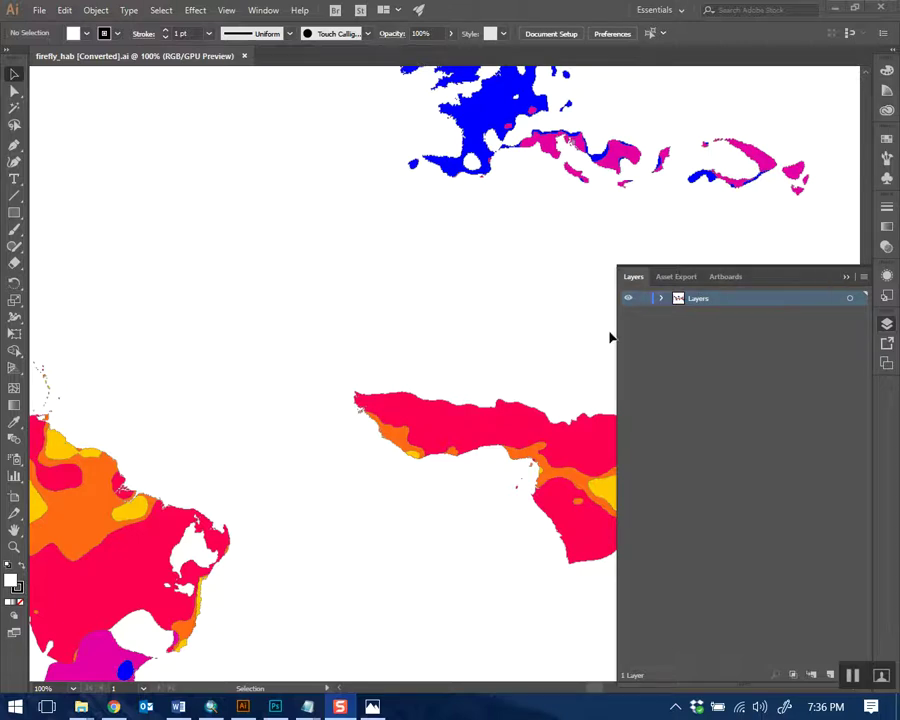
In Illustrator, narrow the Layers panel, and select and remove all clipping masks from the firefly_hab artwork
left_click_drag(616, 337, 708, 324)
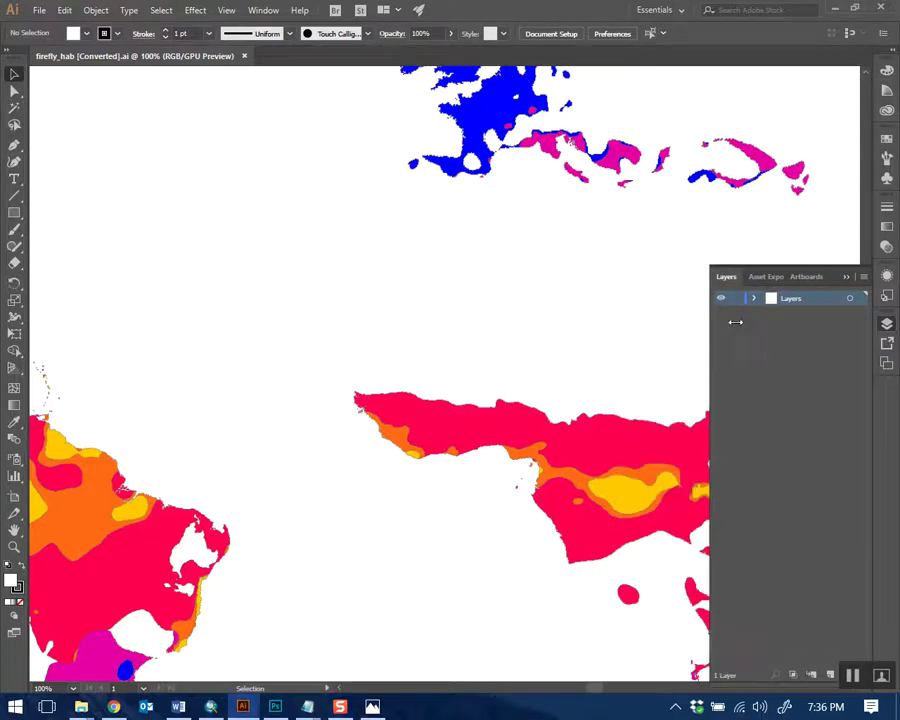
key("ctrl+minus")
key("ctrl+minus")
key("ctrl+minus")
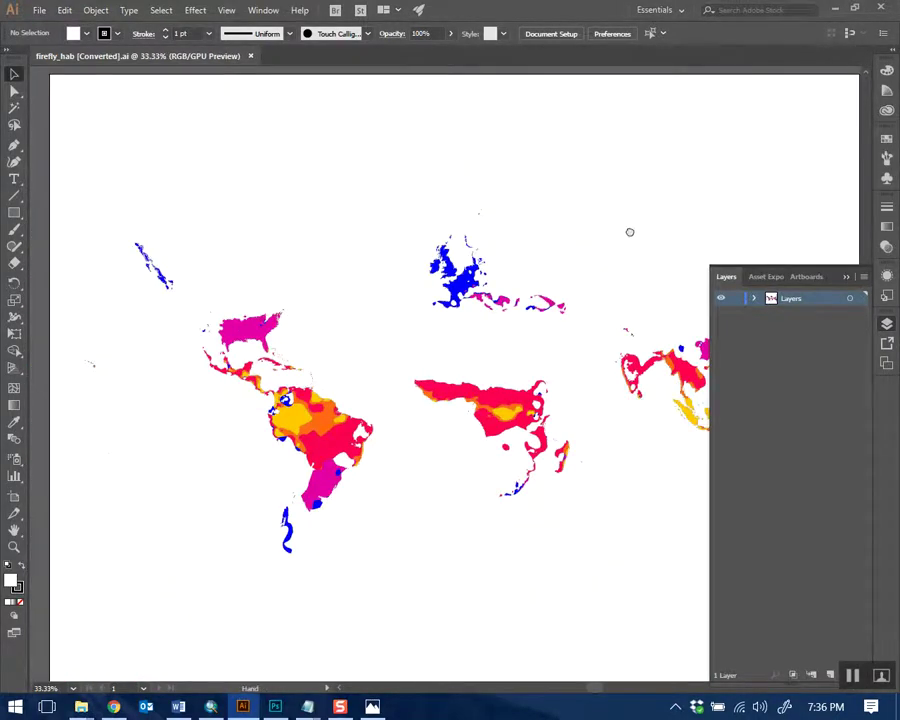
left_click_drag(633, 234, 572, 220)
key("ctrl+minus")
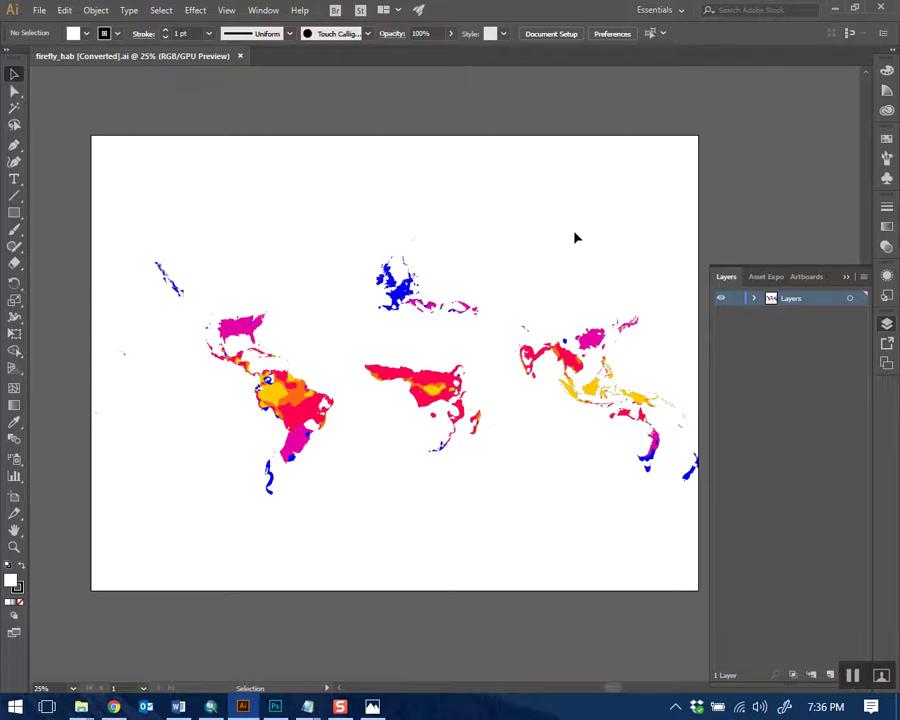
left_click_drag(562, 230, 544, 230)
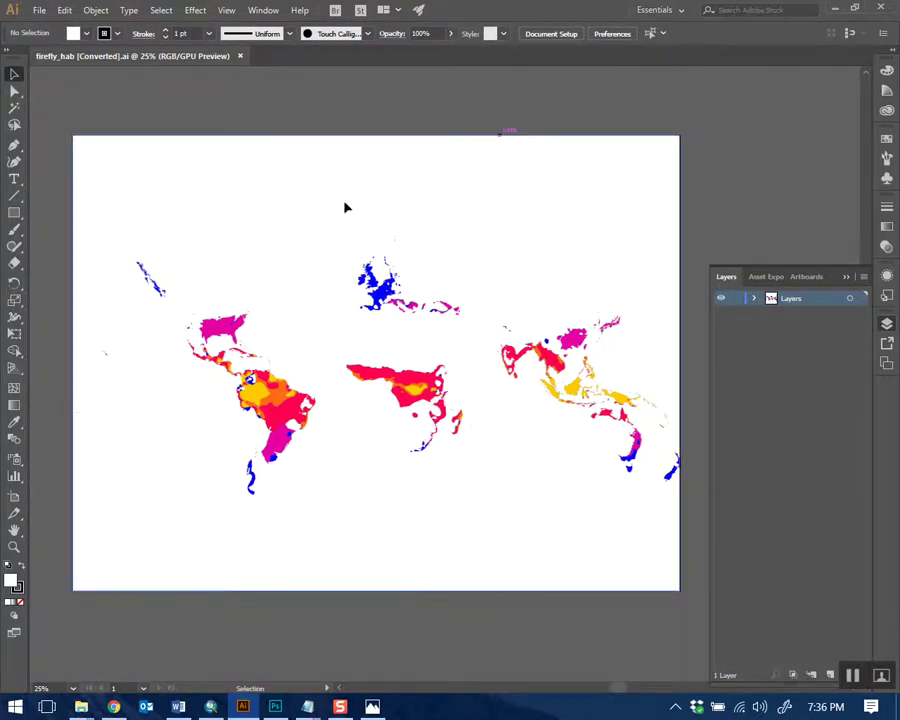
left_click(161, 10)
mouse_move(263, 176)
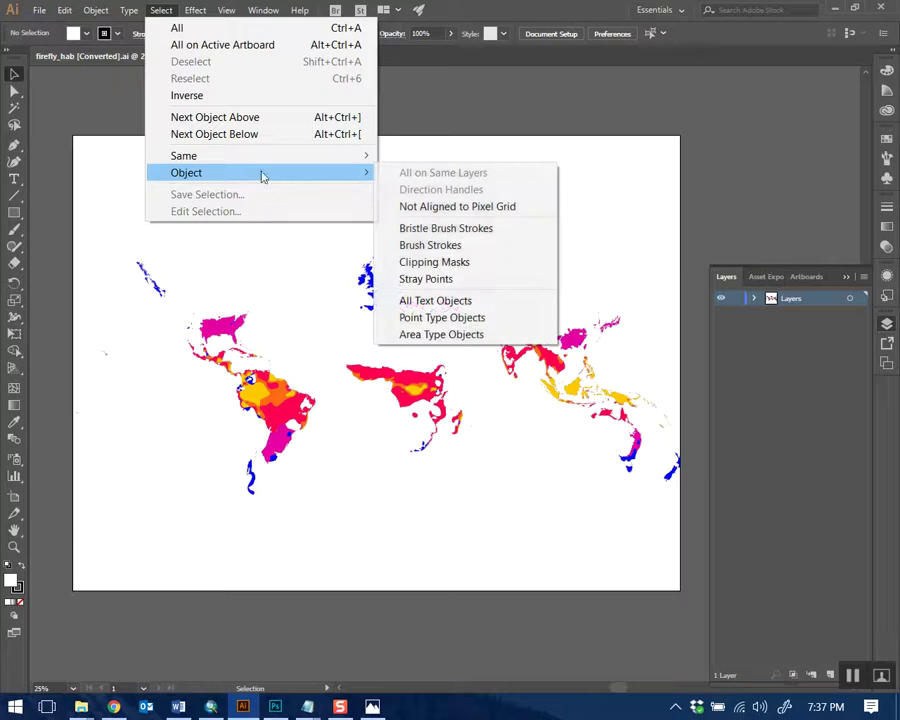
left_click(472, 265)
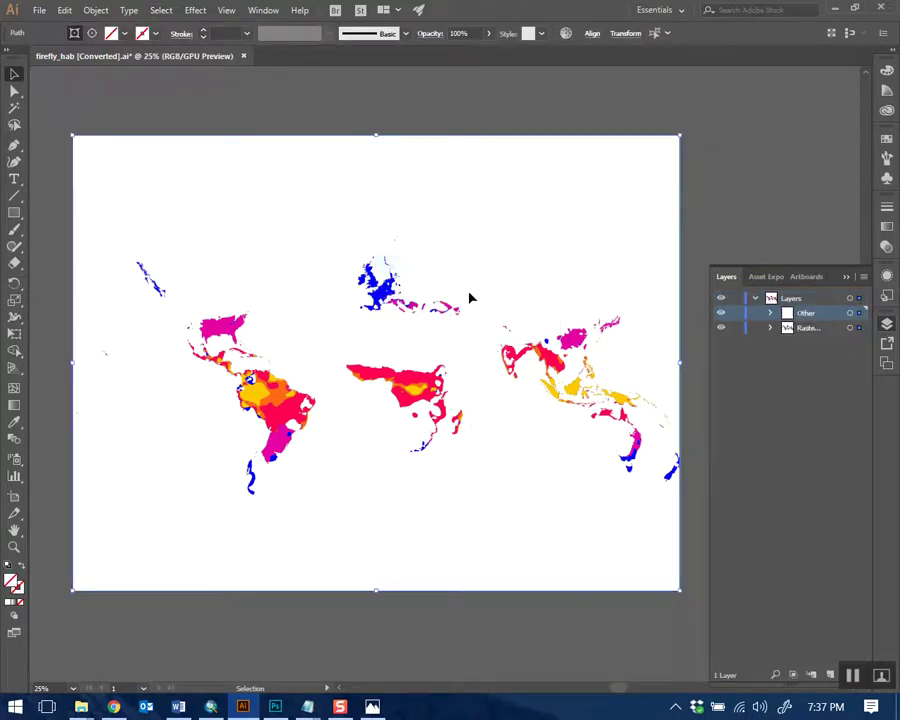
key("ctrl+shift+a")
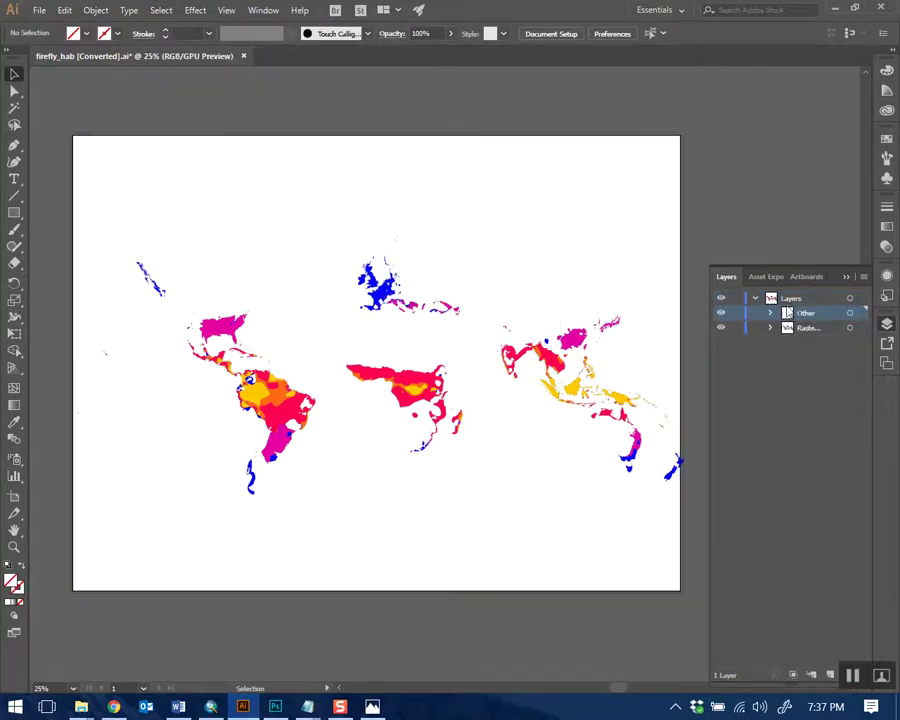
Select all artwork in the main layer and examine the contents of its Other and Raster sublayers, leaving them collapsed and nothing selected
left_click(857, 300)
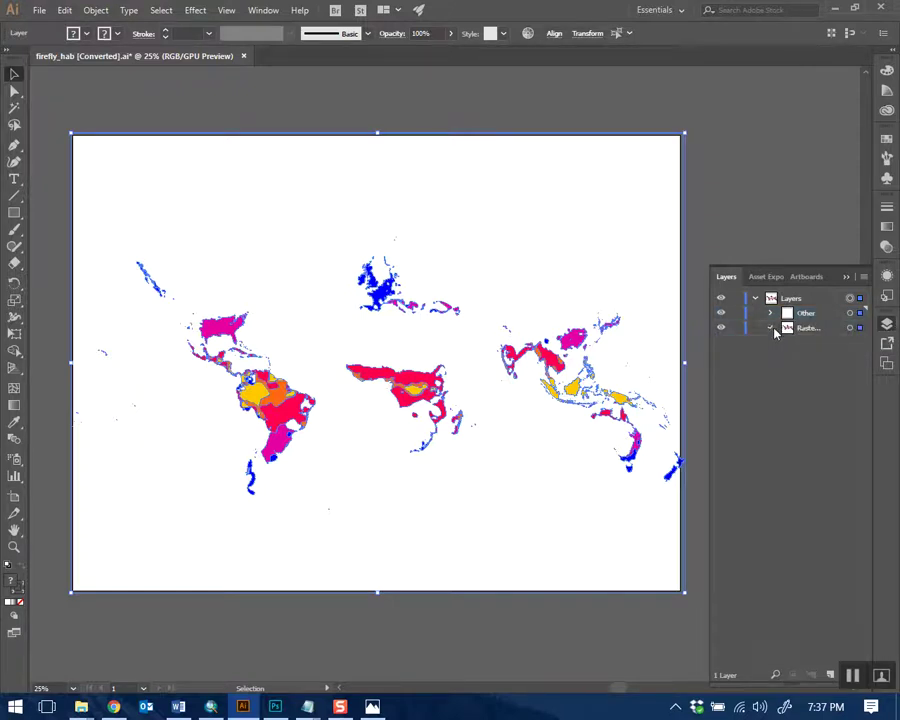
left_click(771, 328)
left_click(771, 314)
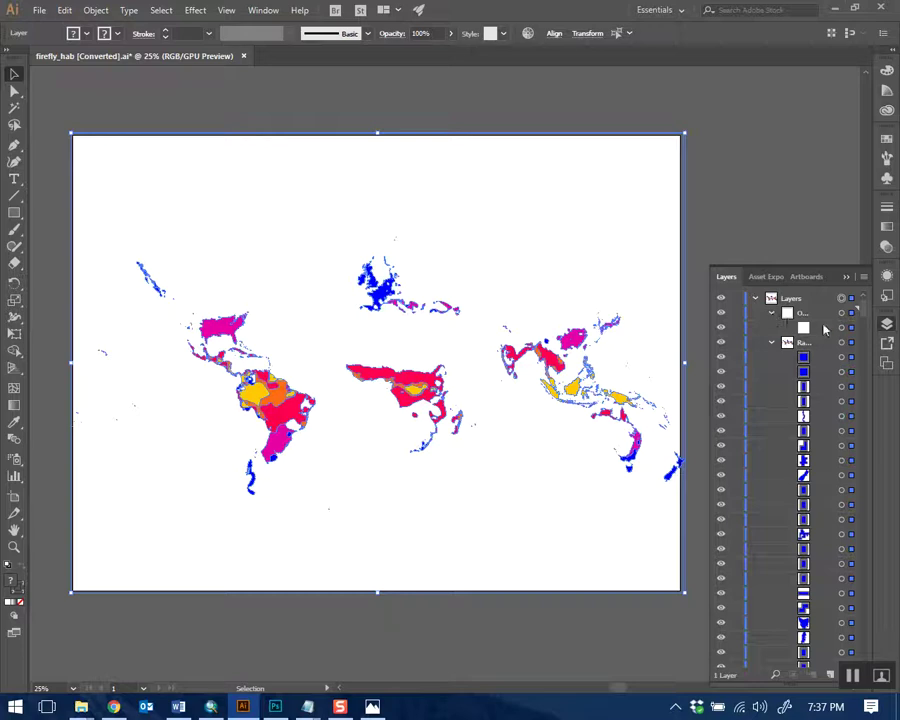
left_click(772, 246)
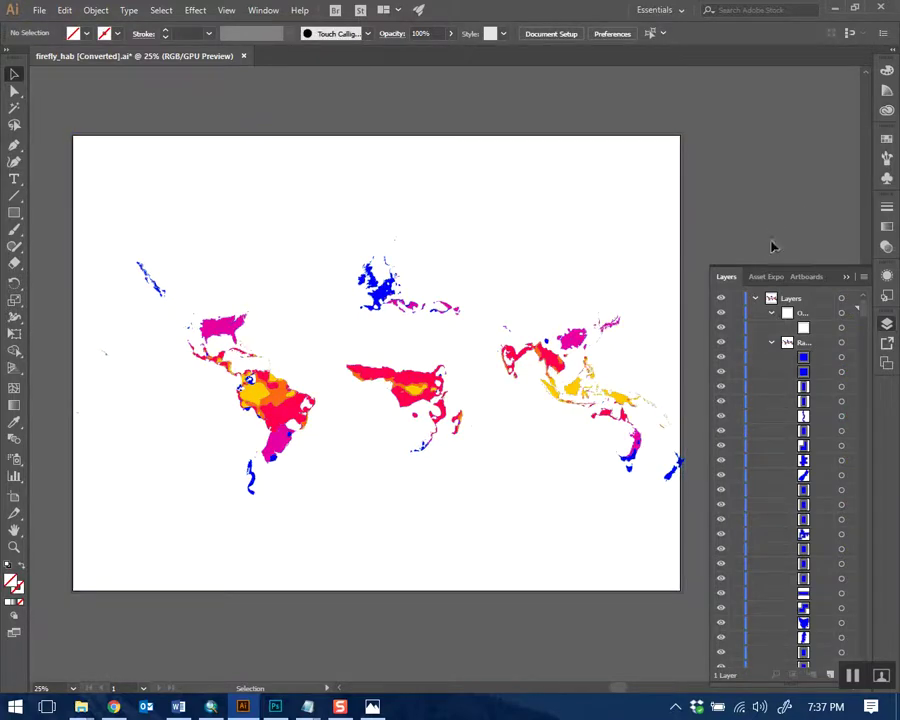
left_click(770, 344)
left_click(774, 314)
Save the converted artwork to the Desktop as firefly_hab in Adobe Illustrator format, replacing the existing file and accepting the save options
left_click(39, 10)
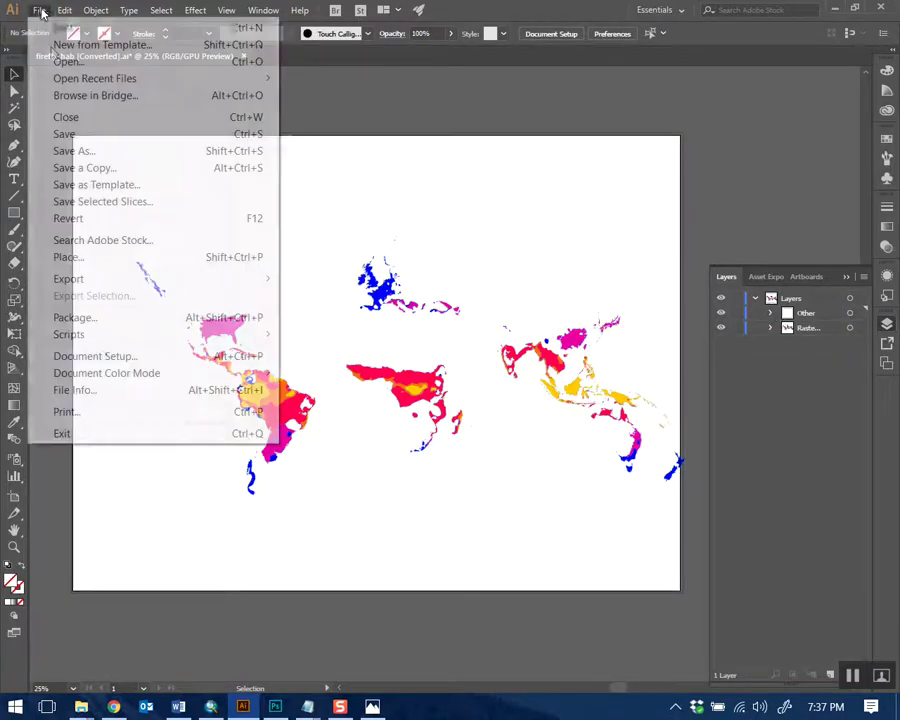
left_click(64, 132)
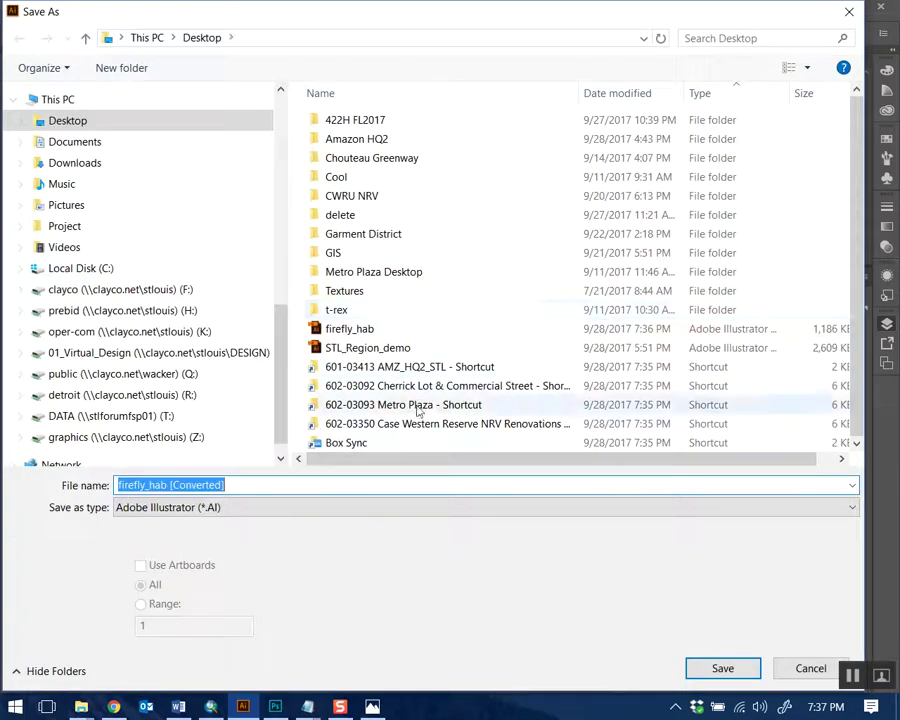
left_click(341, 330)
left_click(718, 668)
left_click(484, 413)
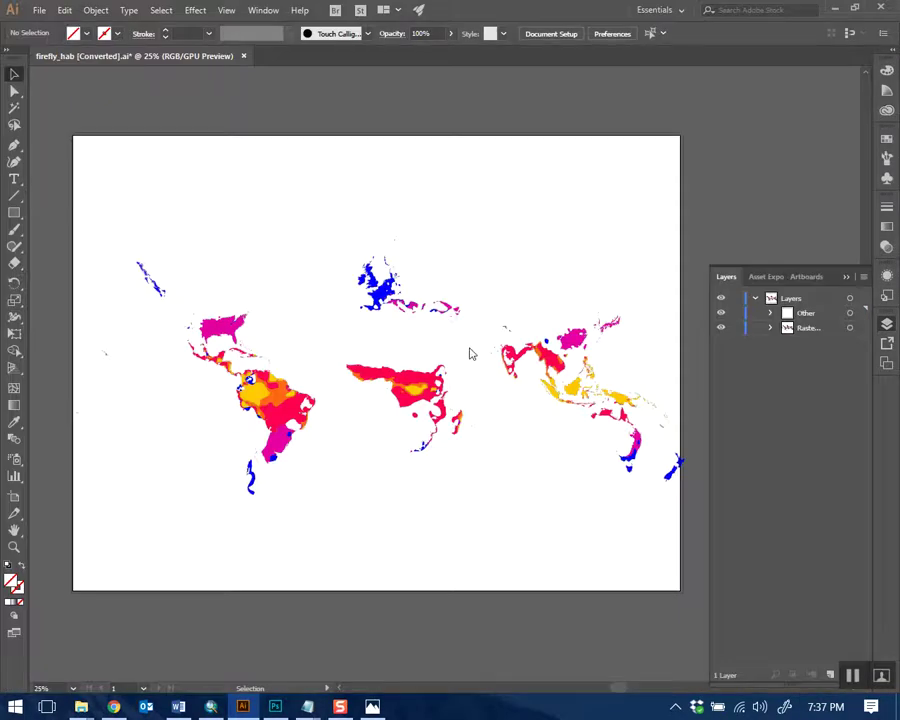
left_click(212, 430)
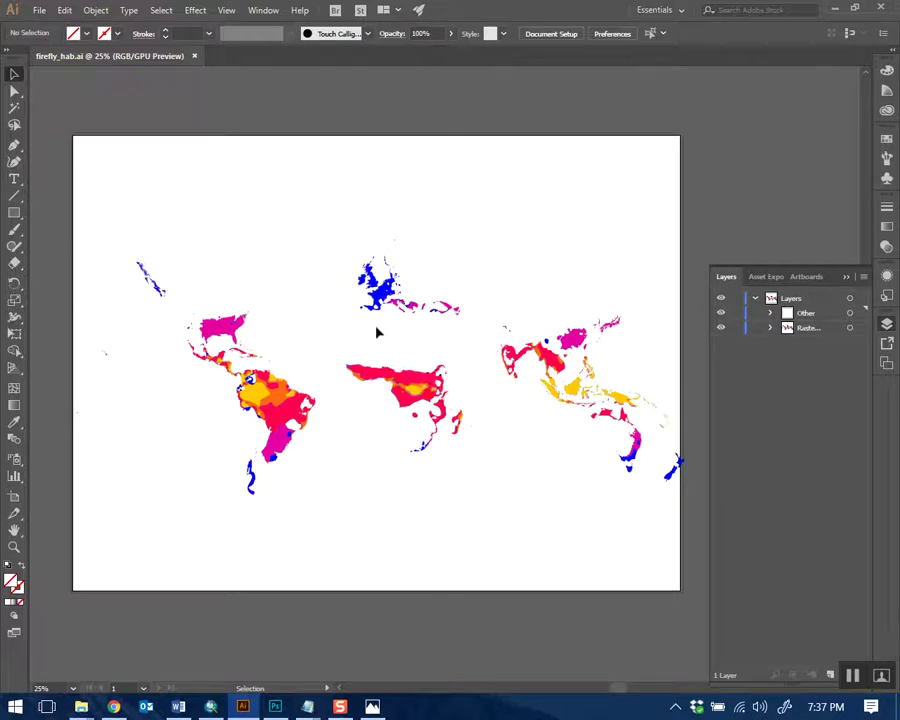
Duplicate the Raster sublayer, hide the lower copy, and give the upper copy's artwork the default white fill and 1 pt black stroke
left_click(796, 334)
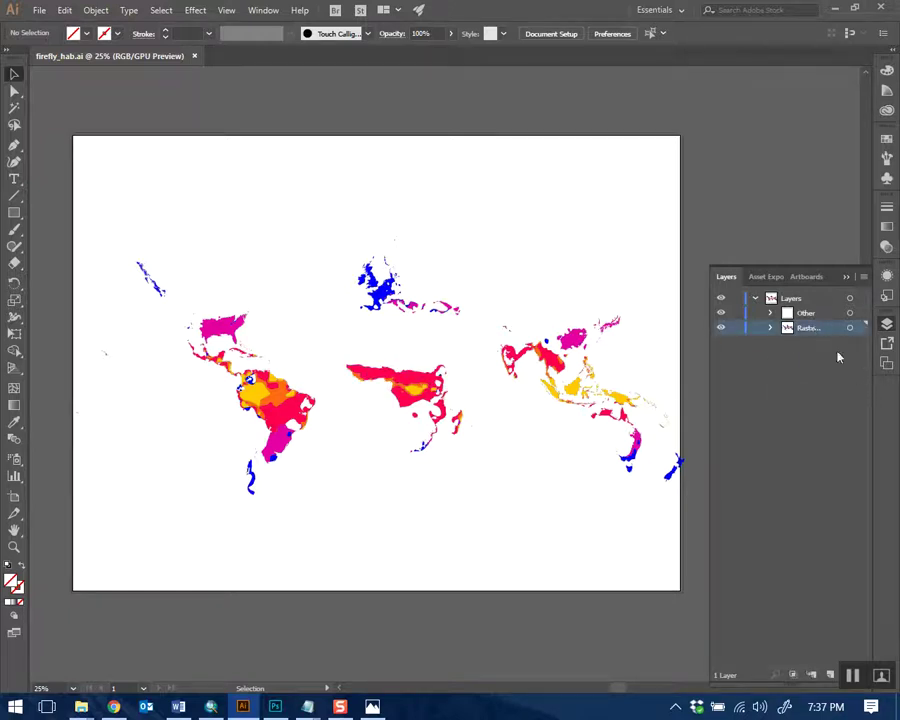
left_click_drag(813, 376, 811, 675)
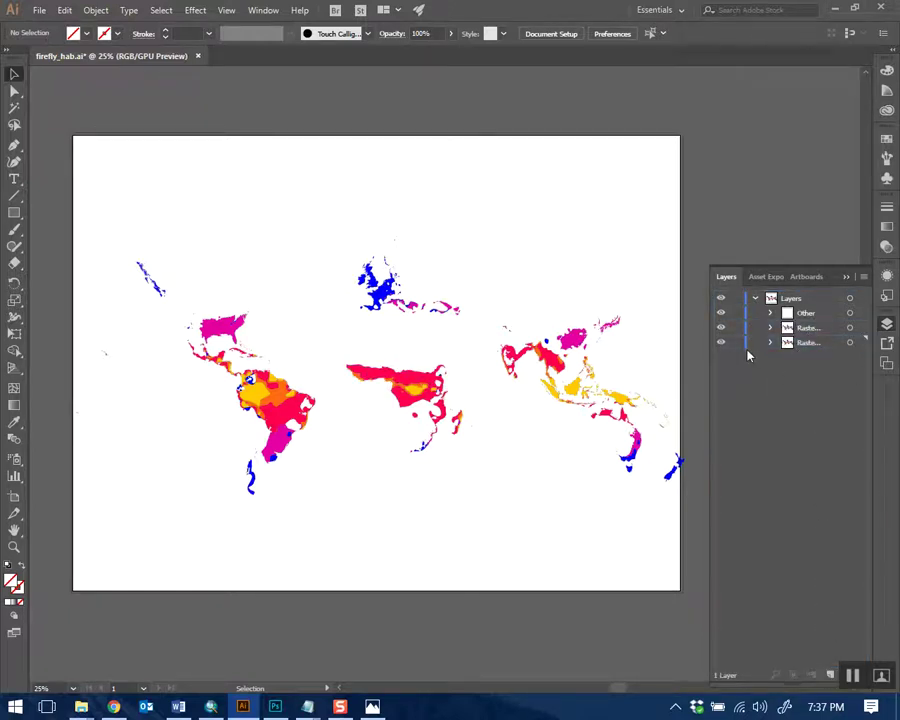
left_click(850, 330)
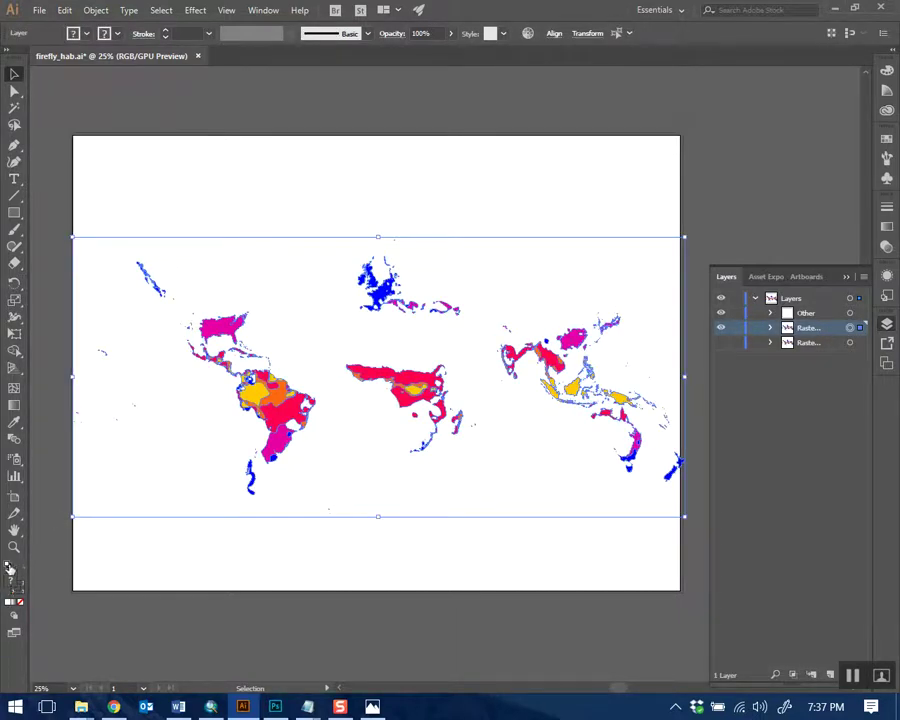
key("d")
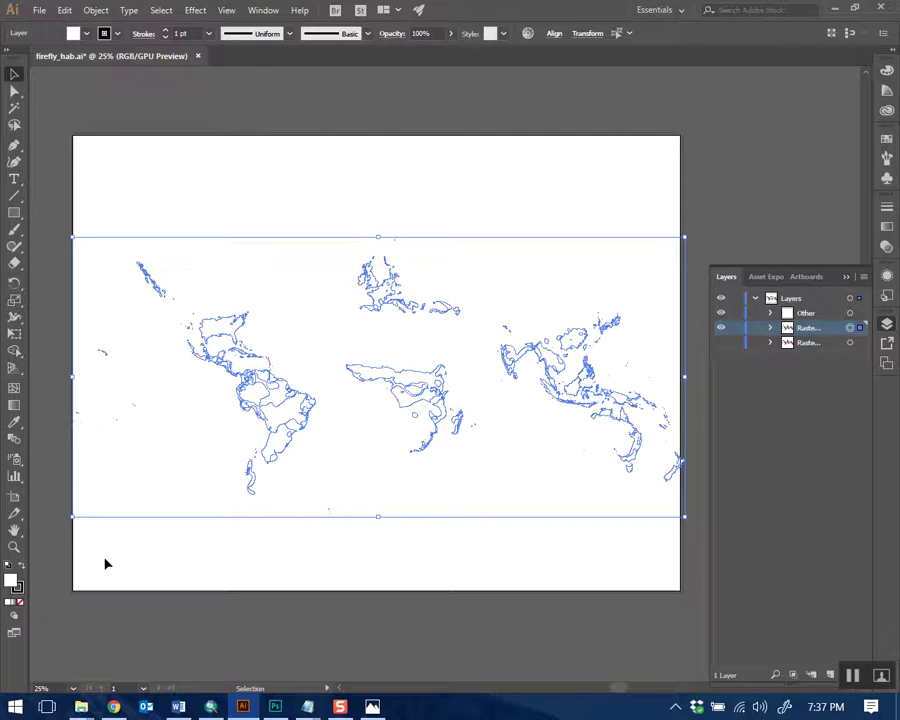
left_click(115, 565)
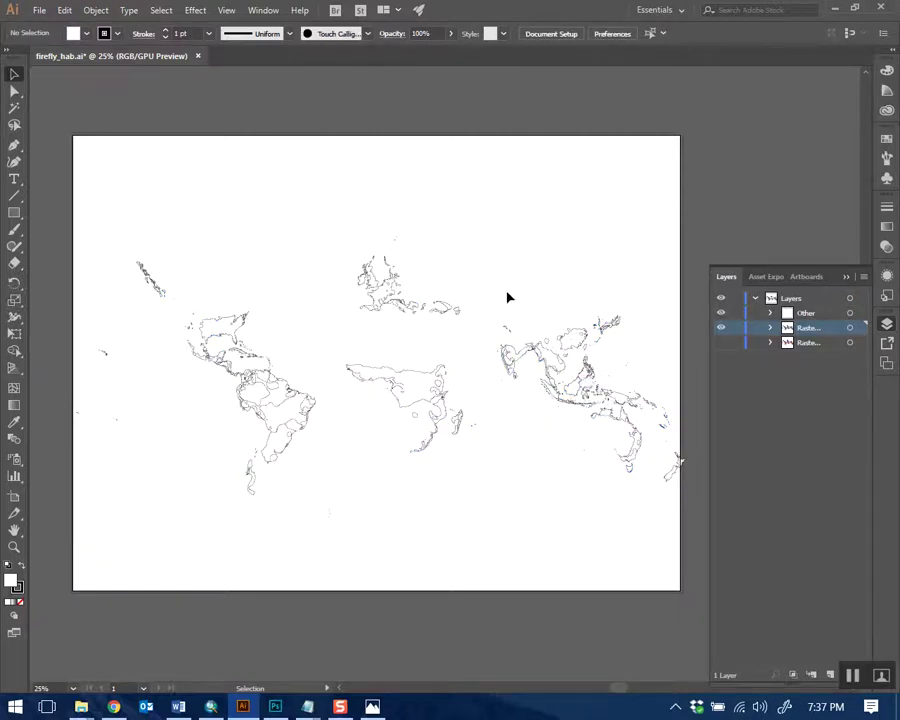
Save firefly_hab.ai and close the document
left_click(38, 11)
left_click(78, 134)
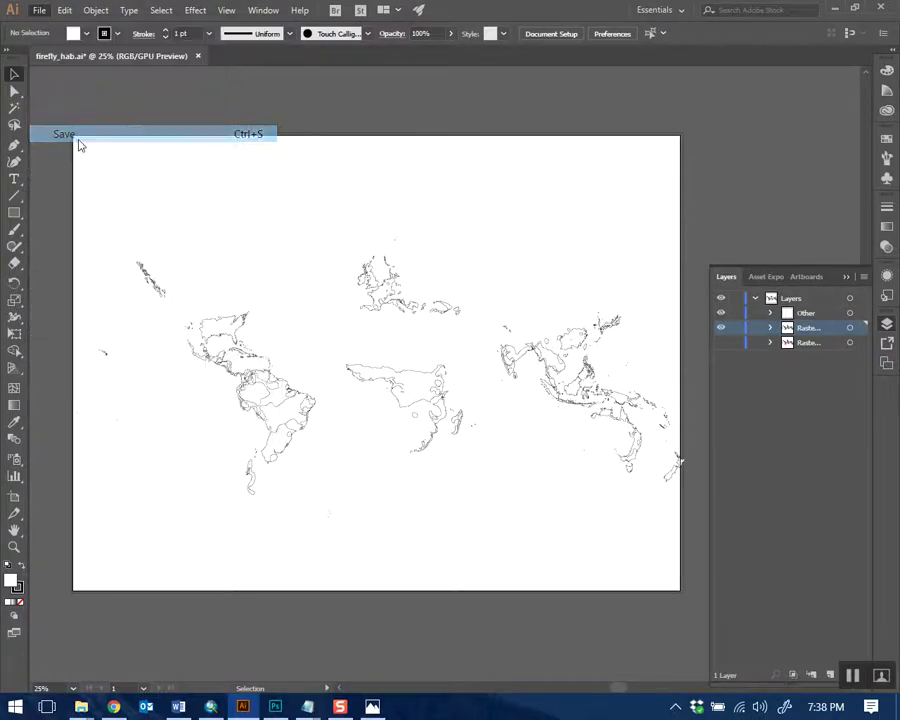
left_click(197, 56)
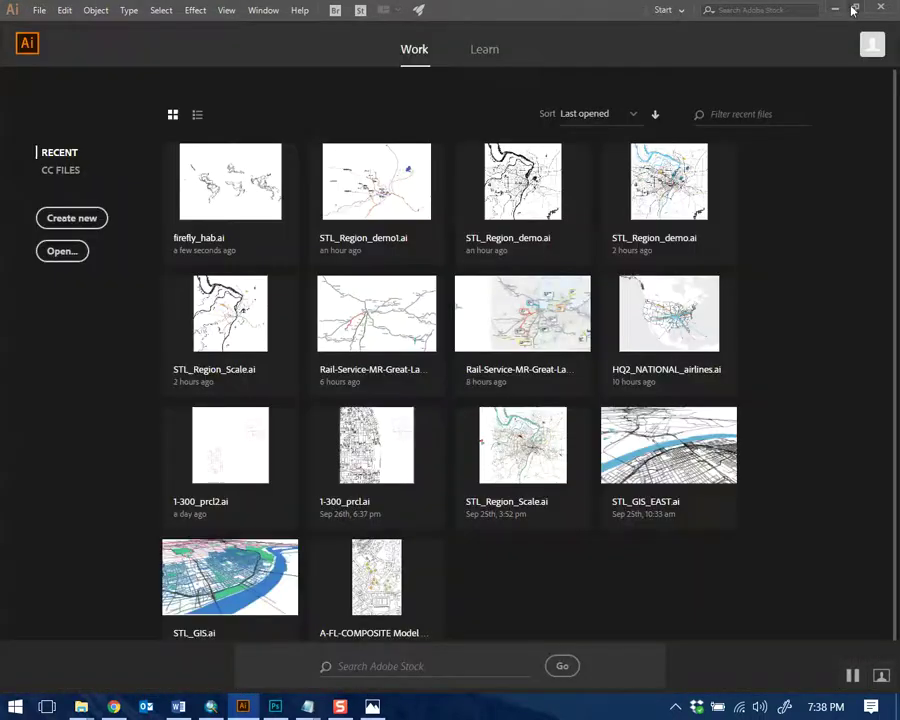
Switch to Photoshop, create a new 48 x 36 in RGB document at 150 ppi with a white background, and show its layers
left_click(835, 9)
left_click(275, 707)
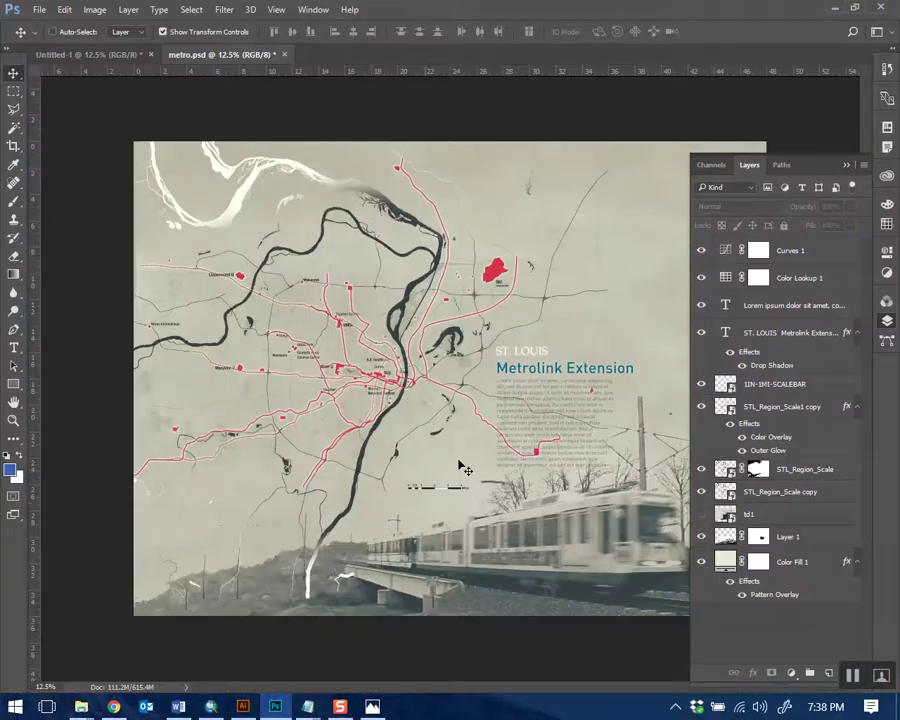
left_click(856, 160)
left_click(37, 9)
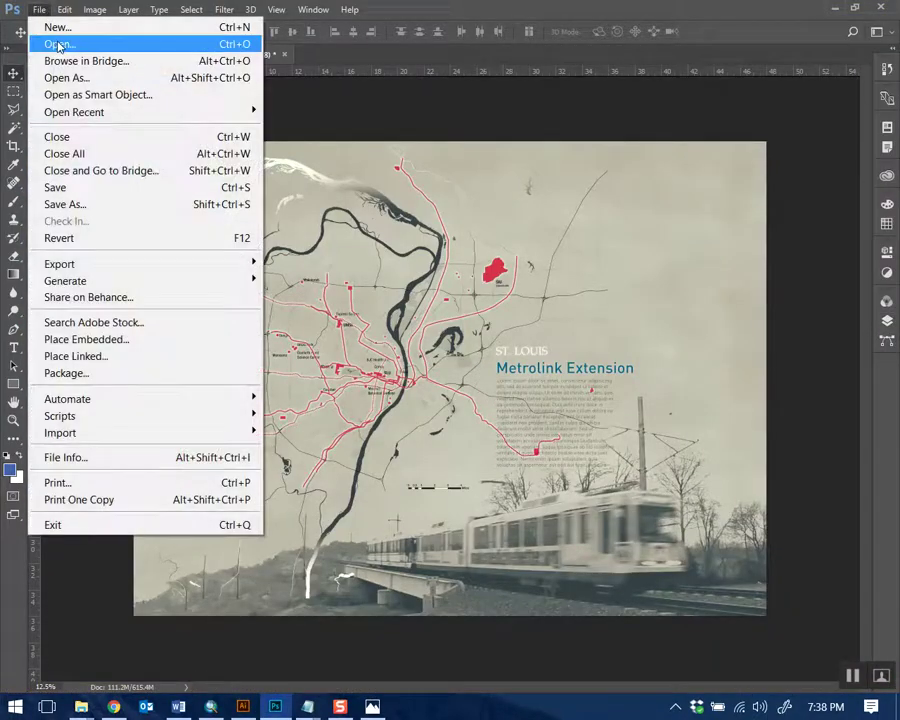
left_click(96, 42)
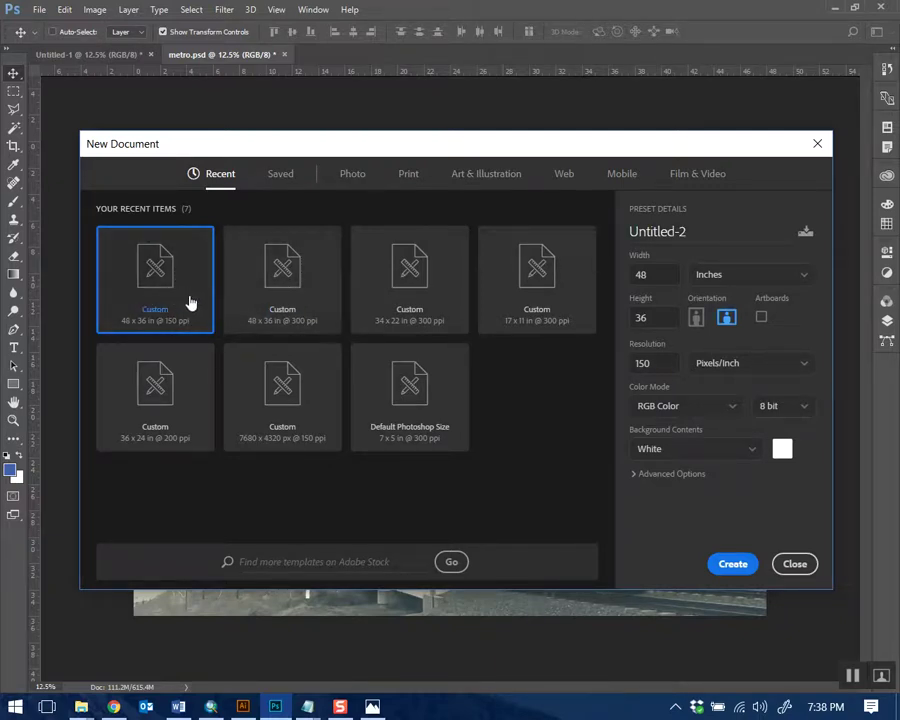
left_click(735, 565)
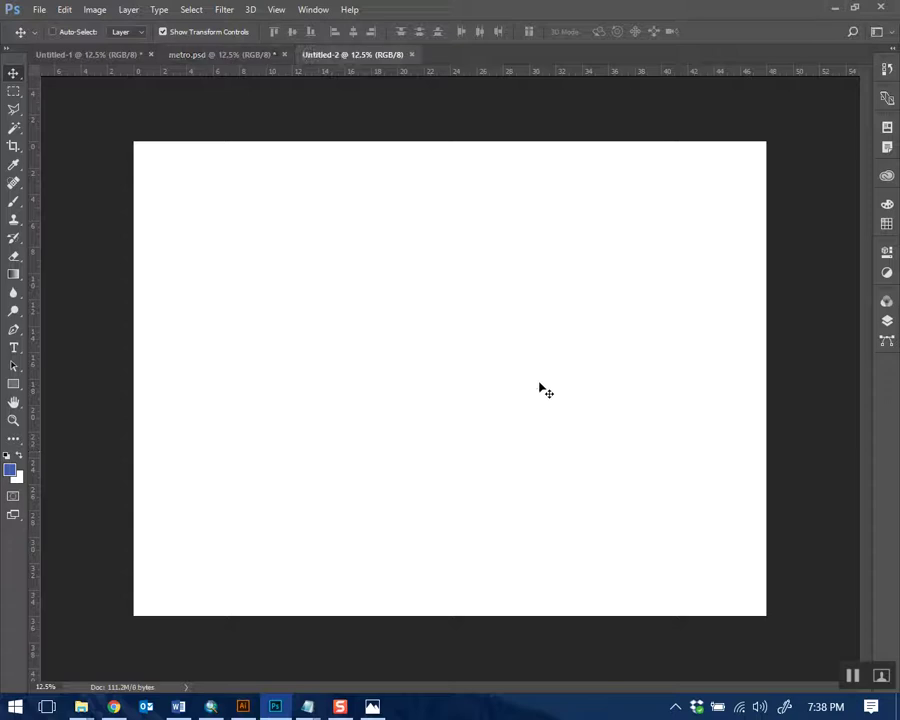
left_click(885, 321)
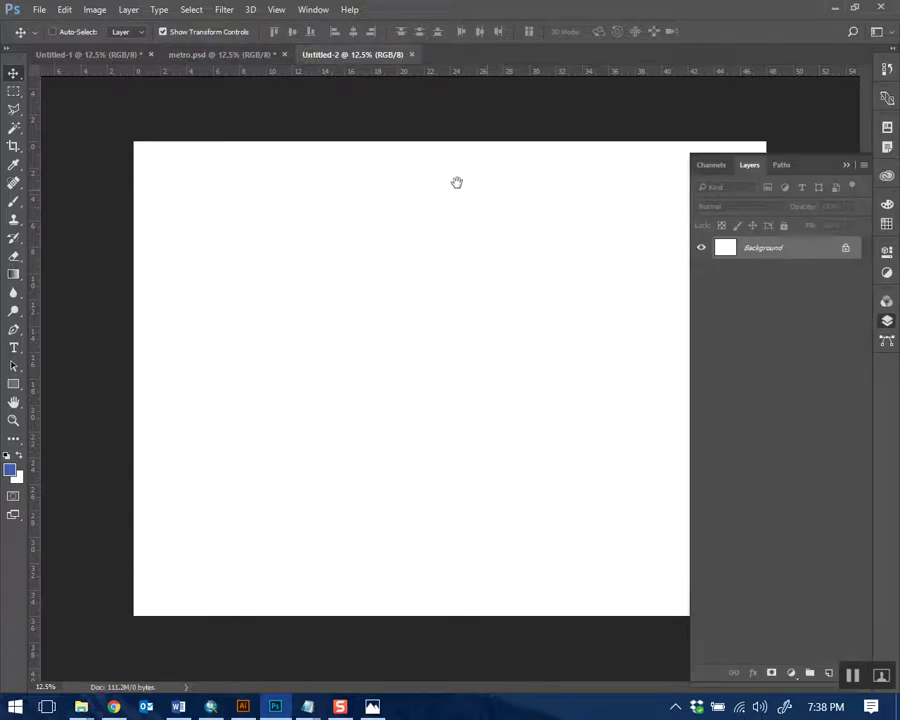
Place the light_pollution TIF from the Desktop as an embedded object at its original size and position
left_click(40, 12)
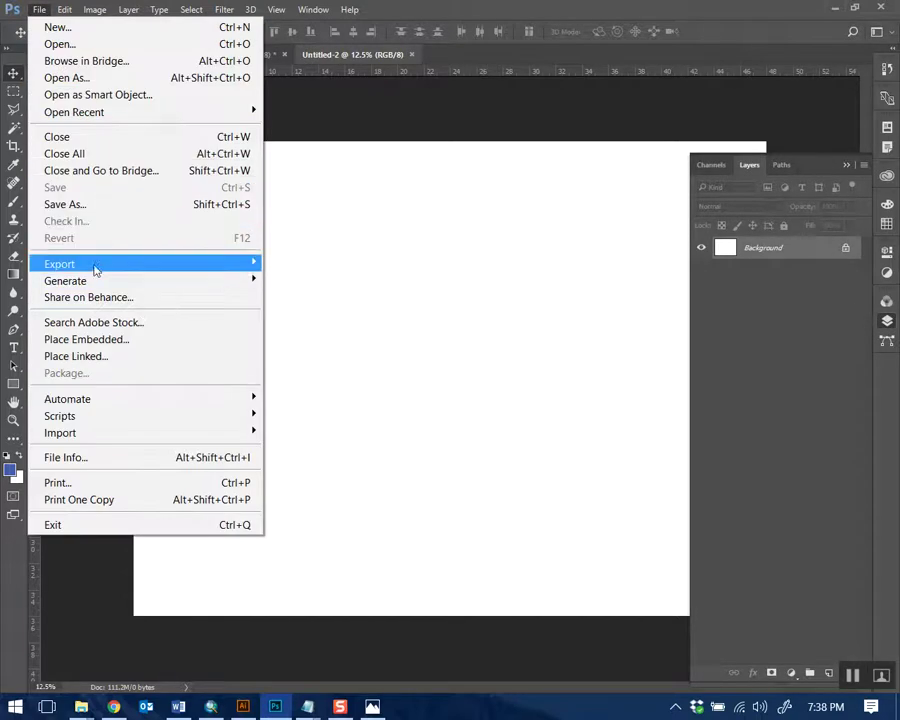
left_click(114, 344)
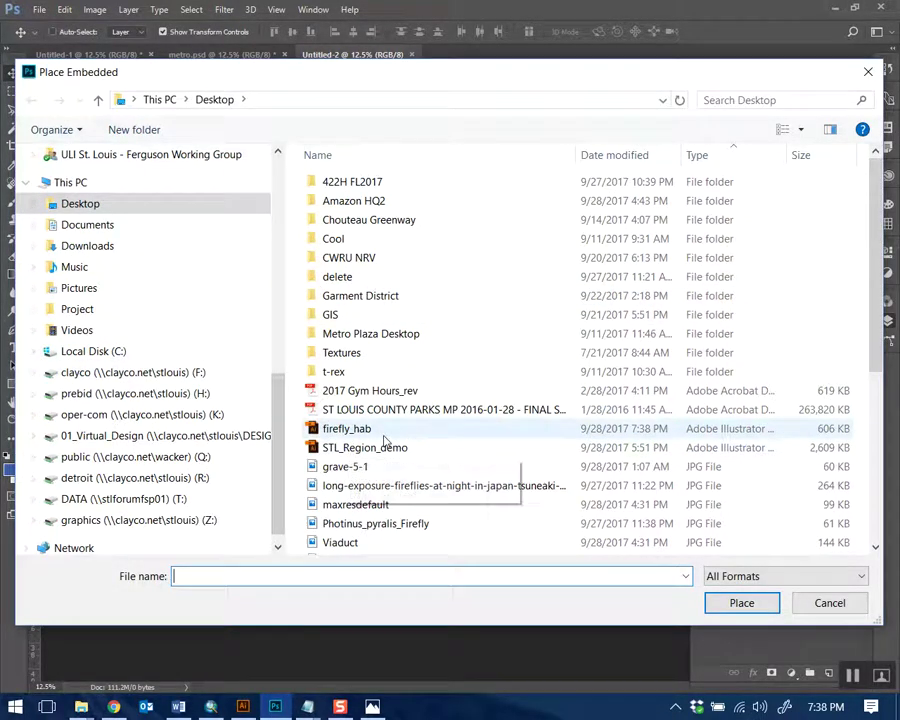
scroll(383, 440, "down", 3)
scroll(368, 334, "down", 1)
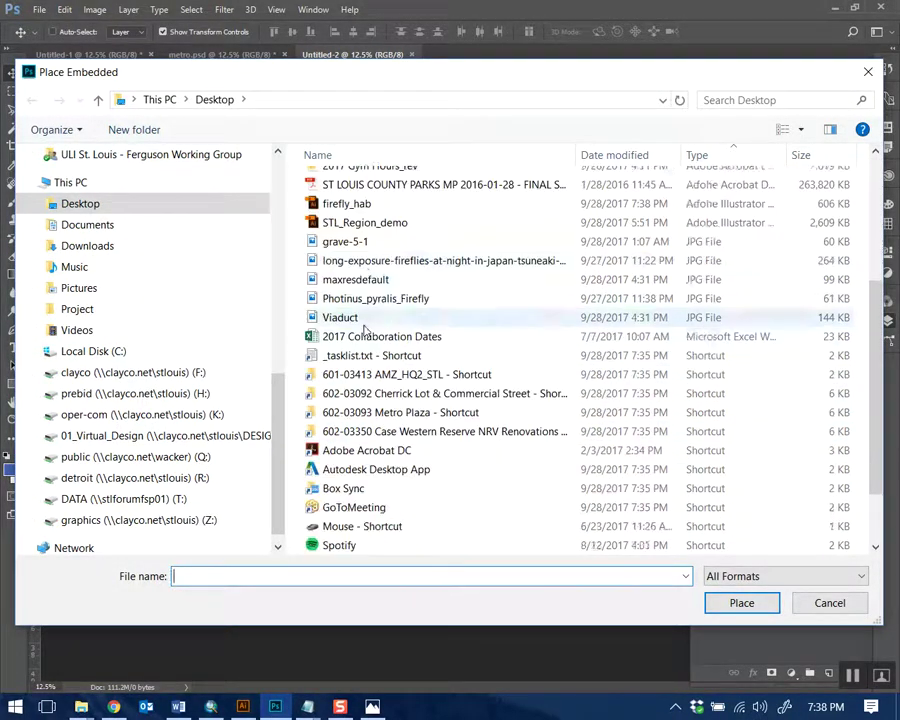
scroll(365, 330, "down", 2)
left_click(378, 547)
right_click(345, 550)
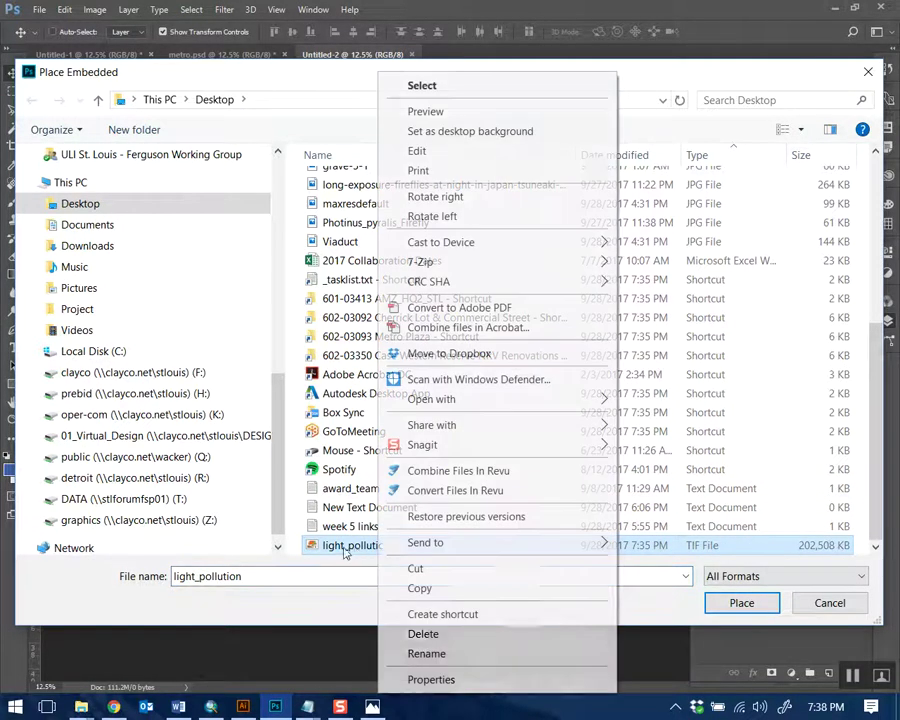
double_click(350, 548)
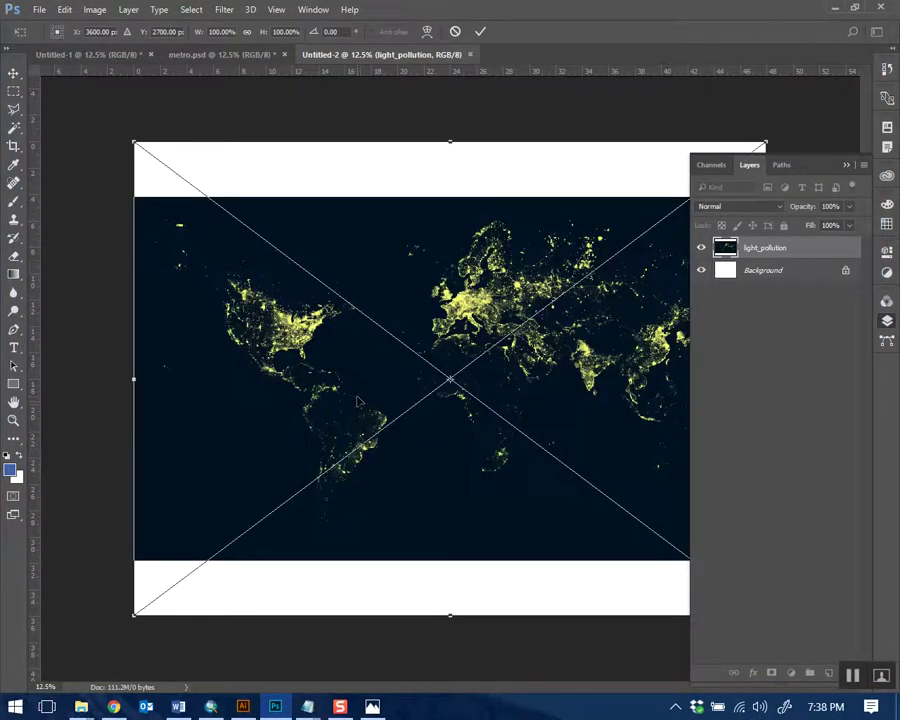
key("ctrl+minus")
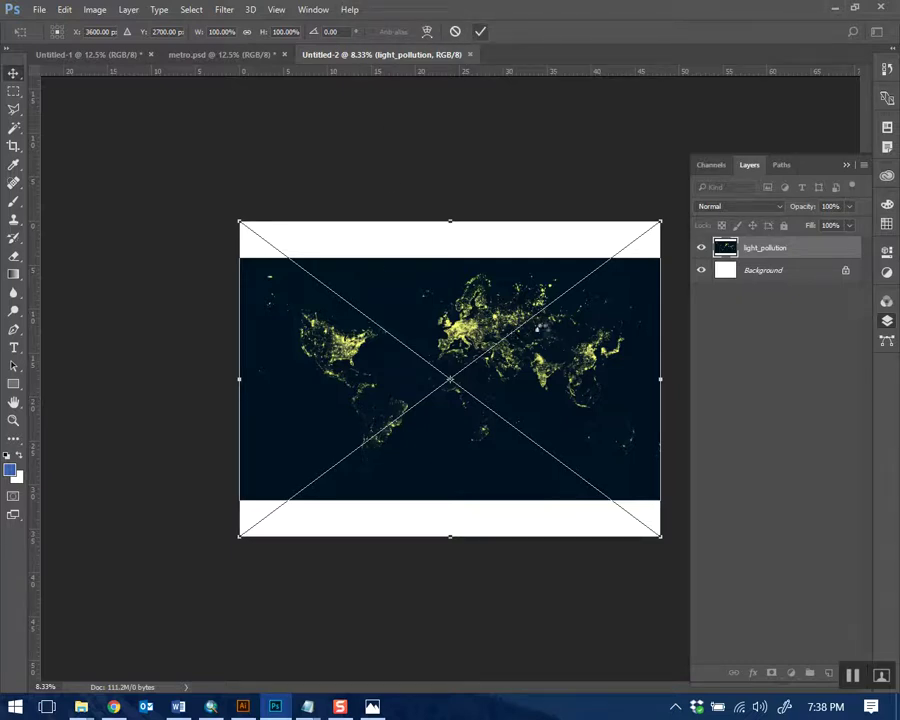
key("Return")
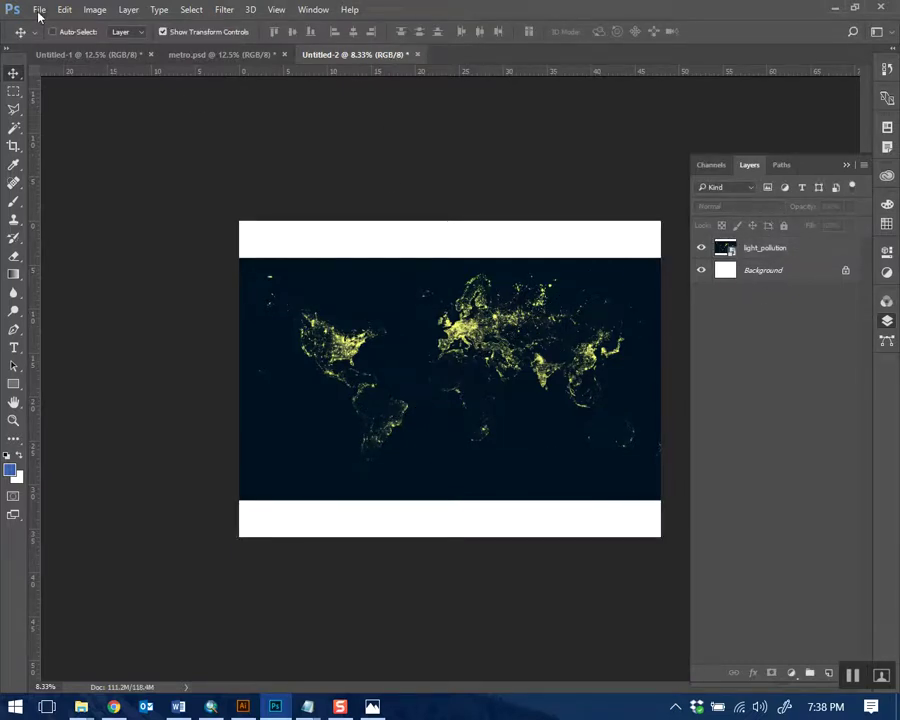
Place firefly_hab as an embedded smart object cropped to Media Box, keeping its original size and position
left_click(38, 9)
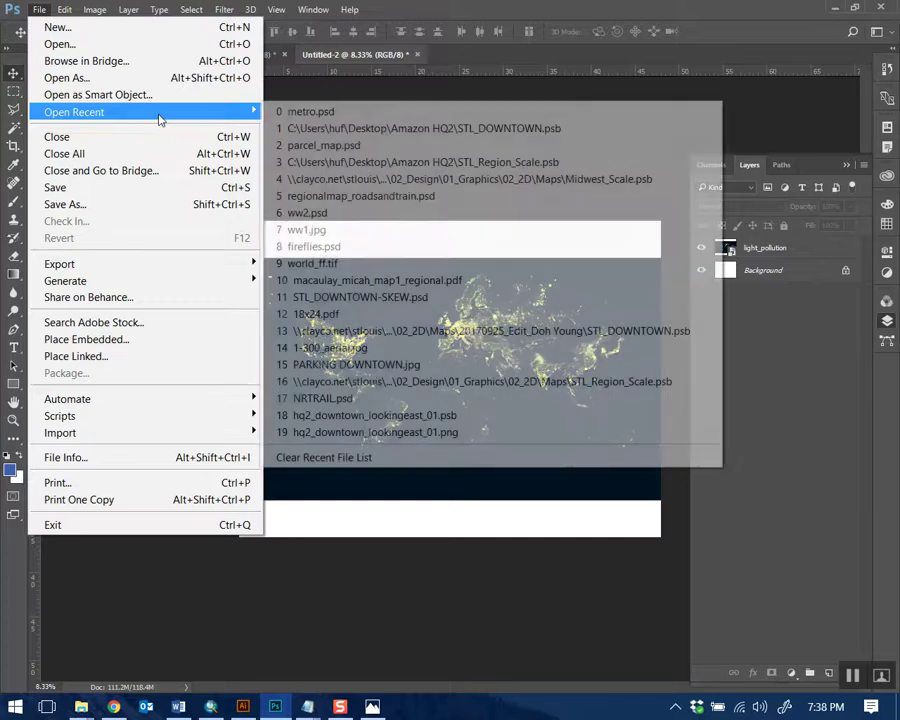
left_click(155, 340)
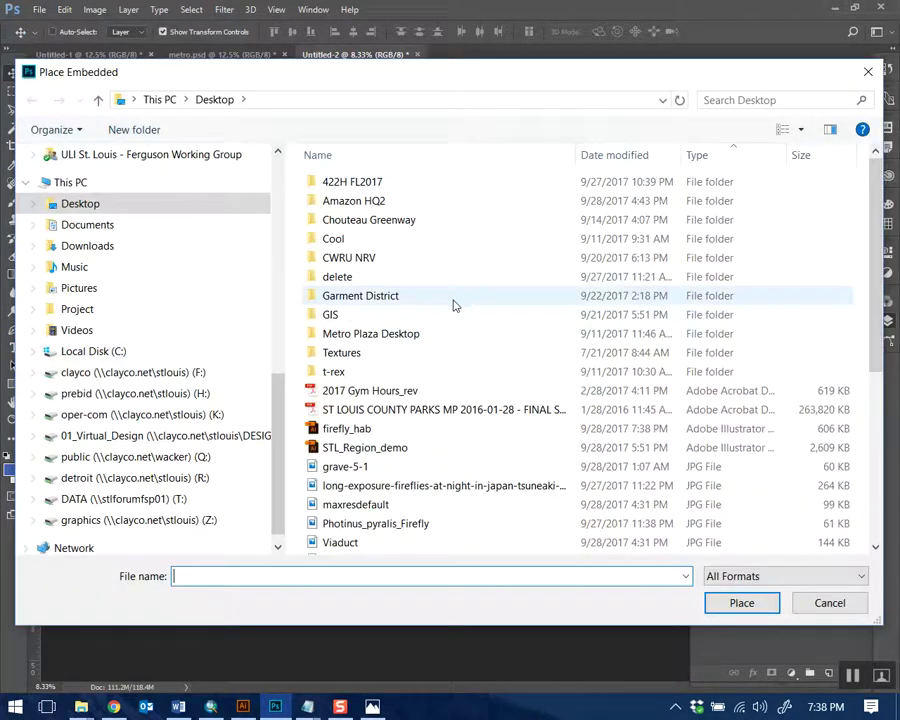
left_click(380, 431)
double_click(380, 431)
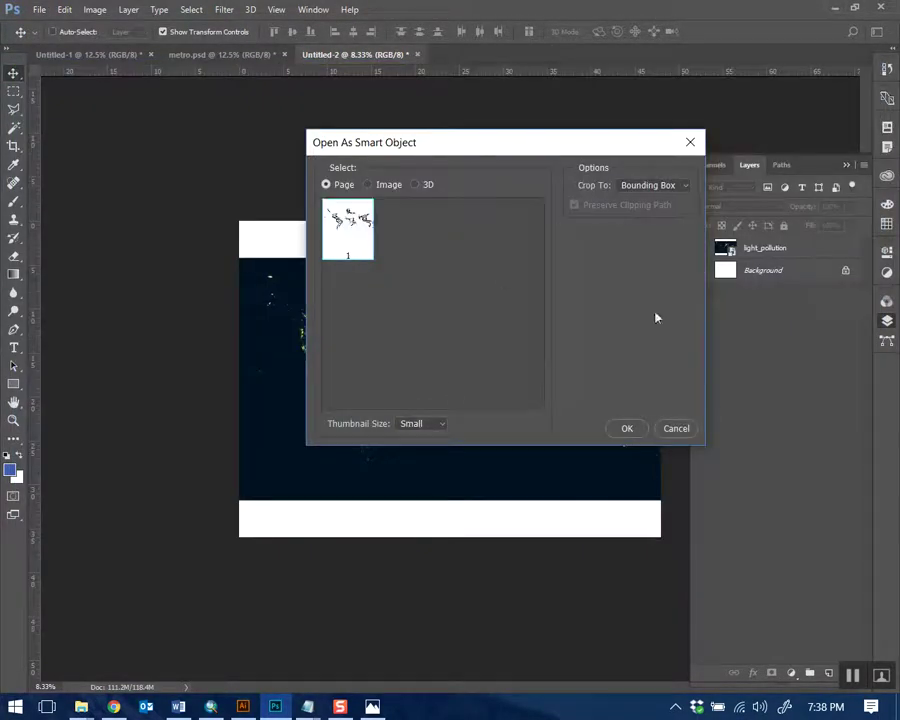
left_click(655, 187)
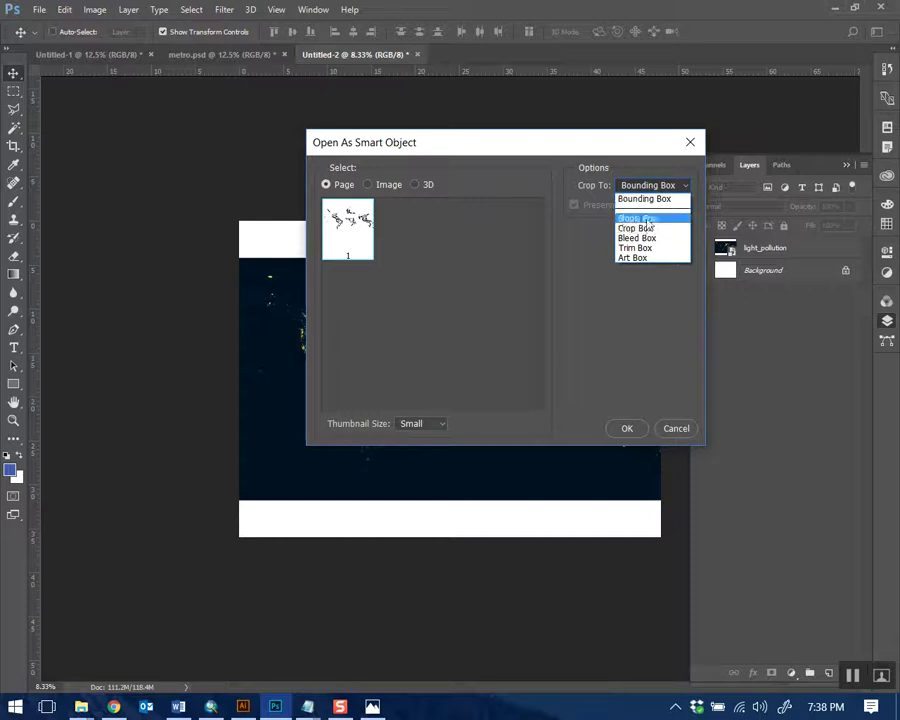
left_click(640, 218)
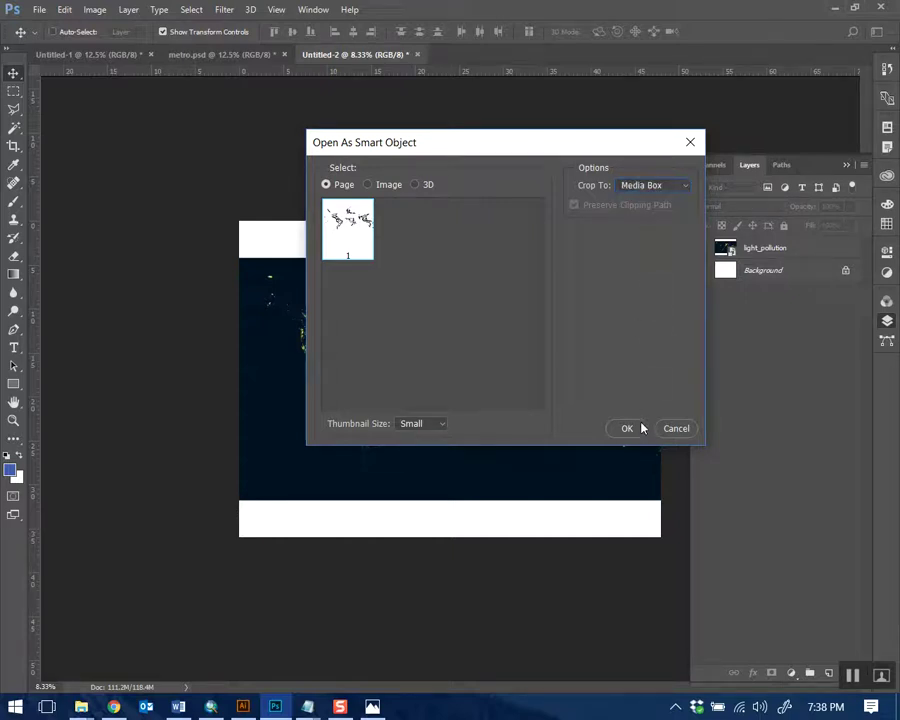
left_click(641, 428)
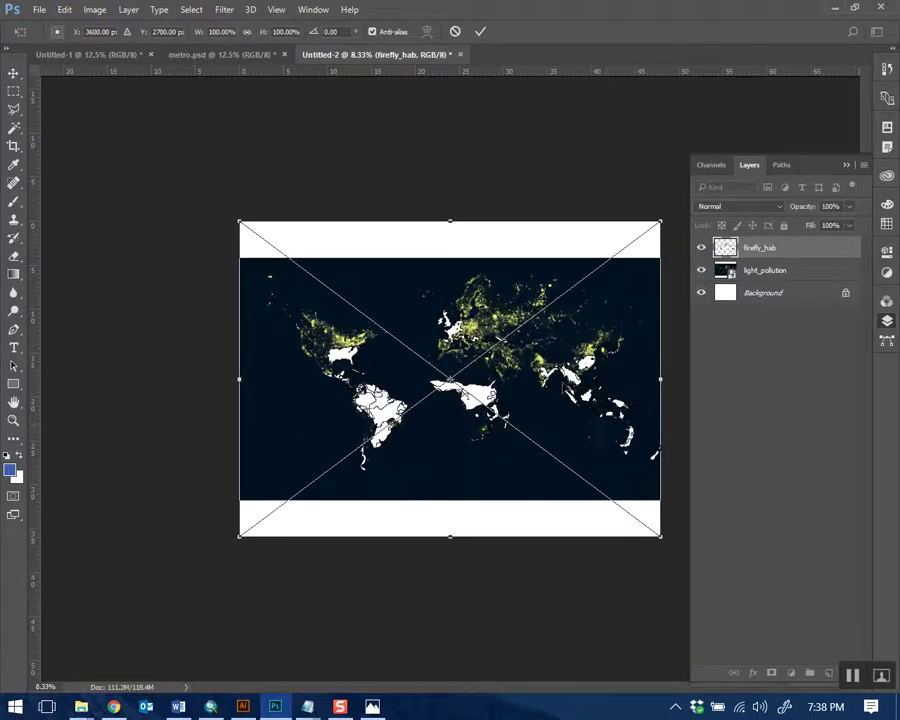
key("Return")
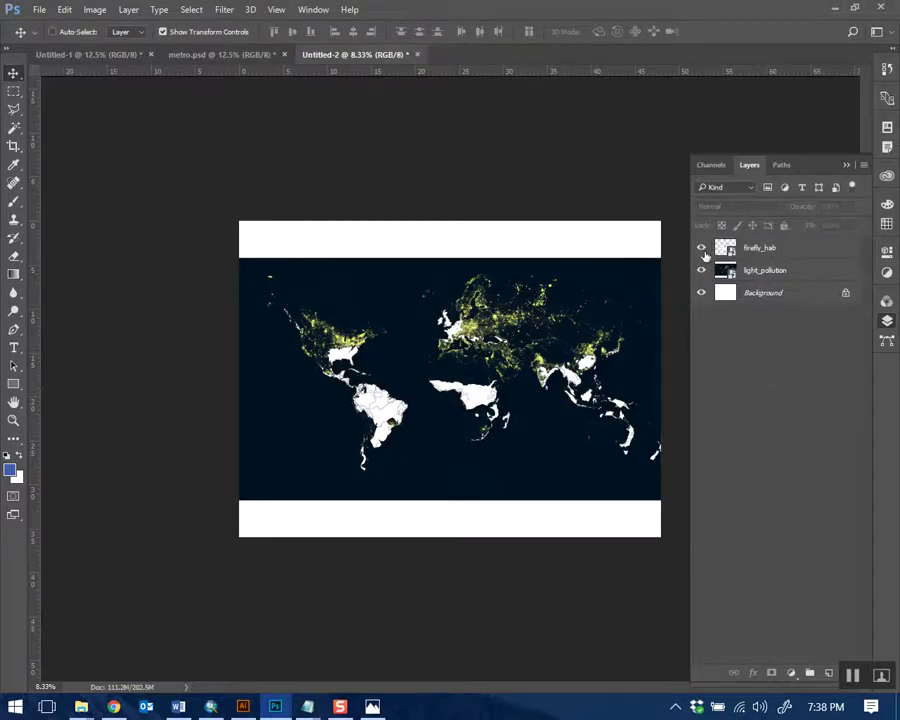
Hide the firefly_hab layer, then convert the locked Background to a regular layer and delete it
left_click_drag(703, 249, 704, 296)
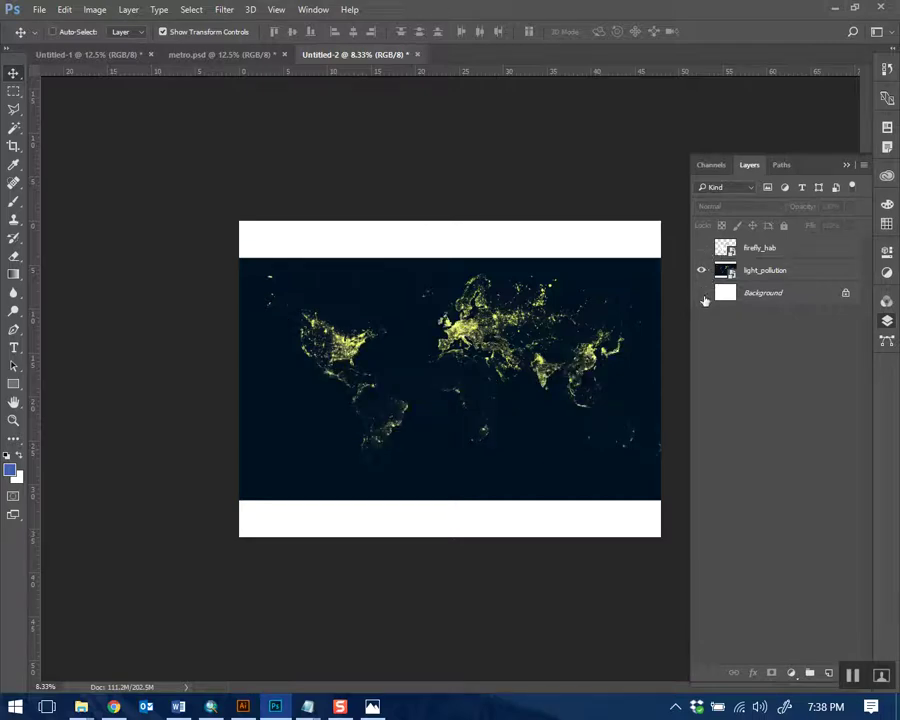
left_click(703, 292)
double_click(760, 292)
key("Return")
left_click(756, 296)
key("Delete")
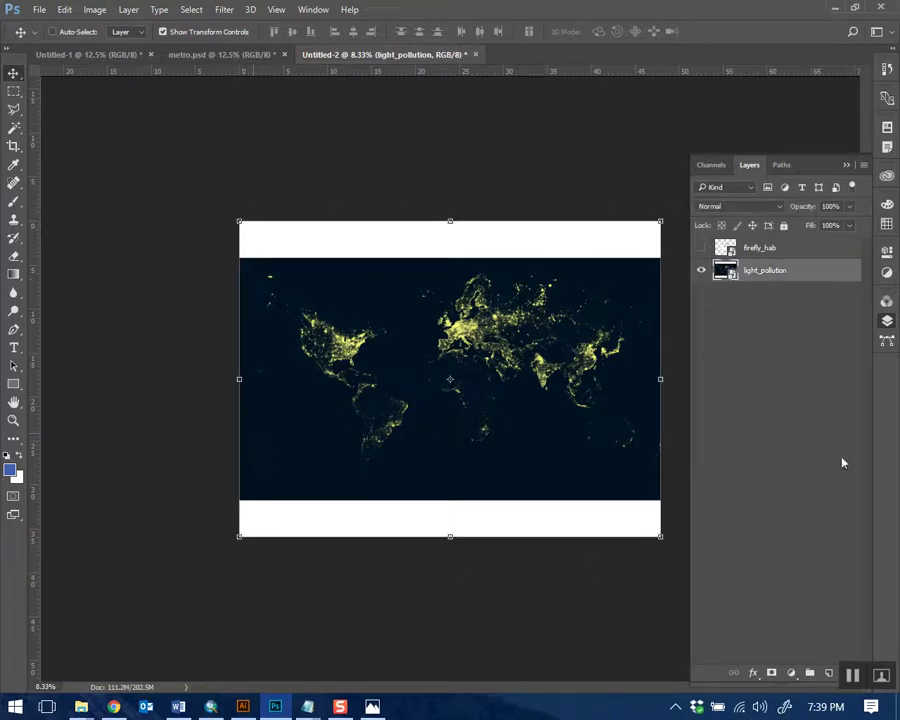
Deselect all layers and add a solid color fill layer using the blue 4060ad
left_click(805, 300)
left_click(787, 275)
left_click(792, 330)
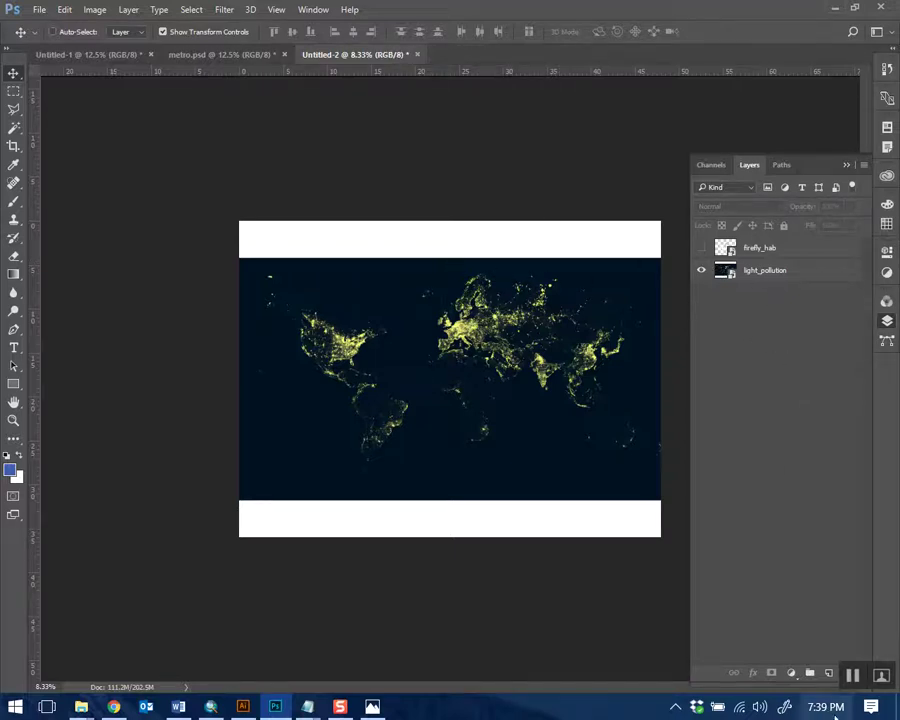
left_click(791, 673)
left_click(776, 345)
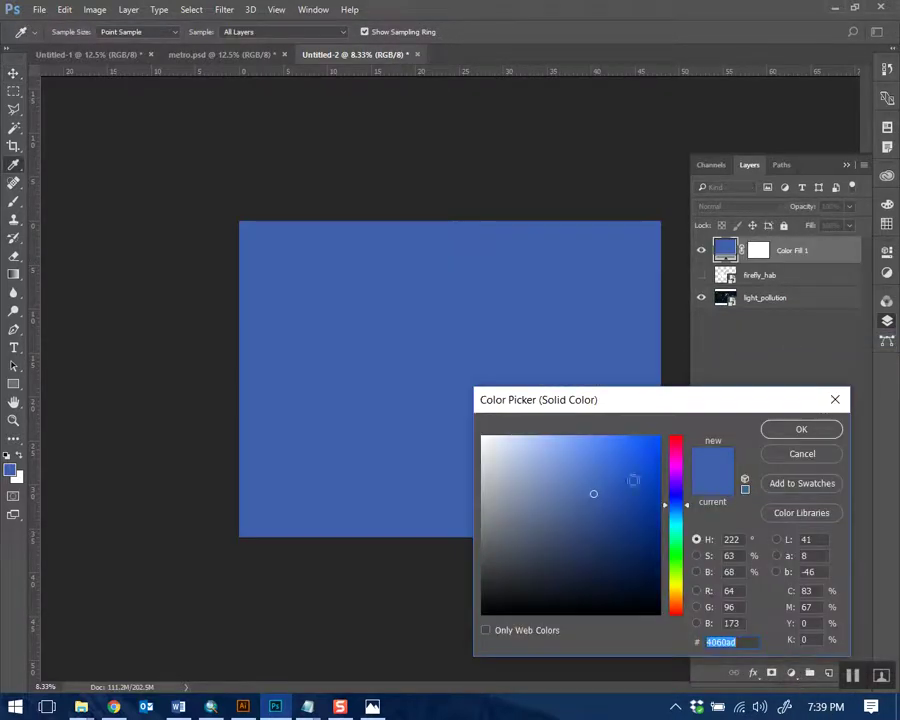
left_click(805, 432)
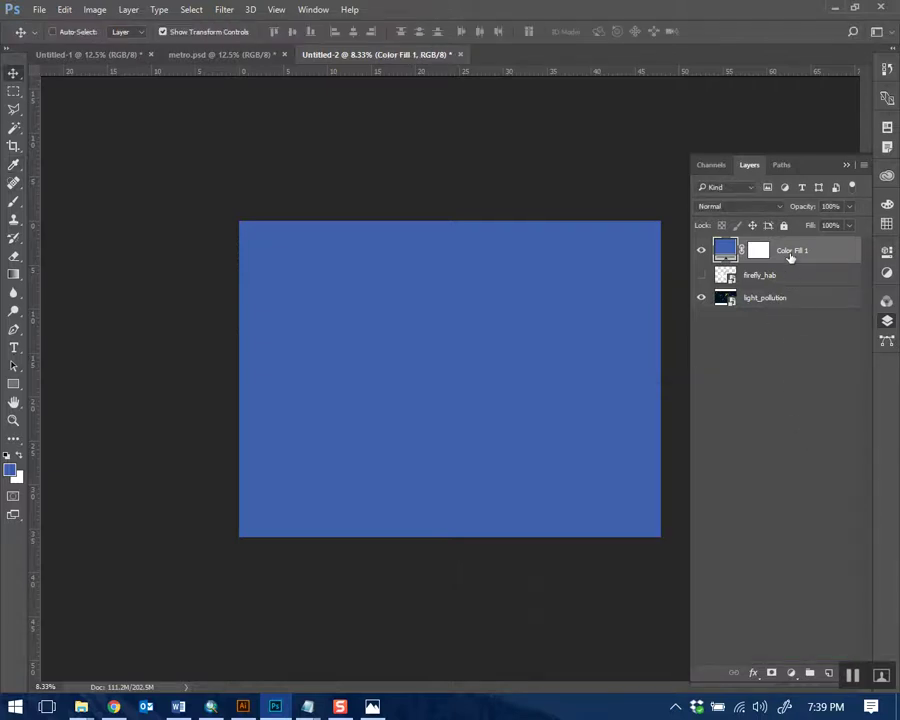
Move the color fill layer below light_pollution and set its color to the night map's dark navy 001221
left_click_drag(786, 260, 797, 336)
left_click(368, 282)
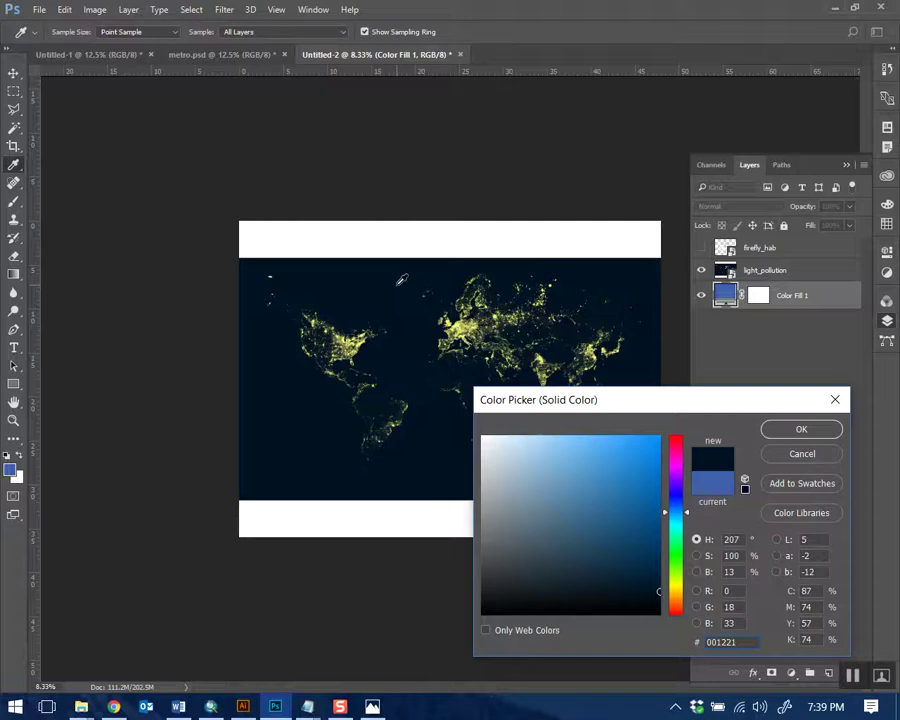
left_click(799, 428)
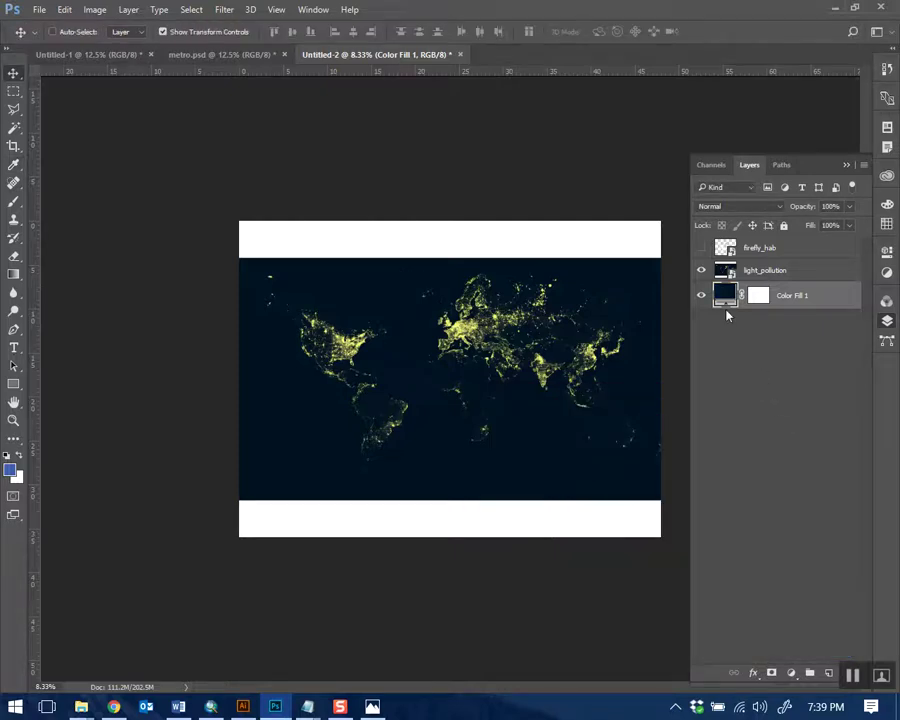
Mask out the white bands above and below the map on the light_pollution layer, with the color fill showing behind
left_click(765, 270)
left_click(14, 128)
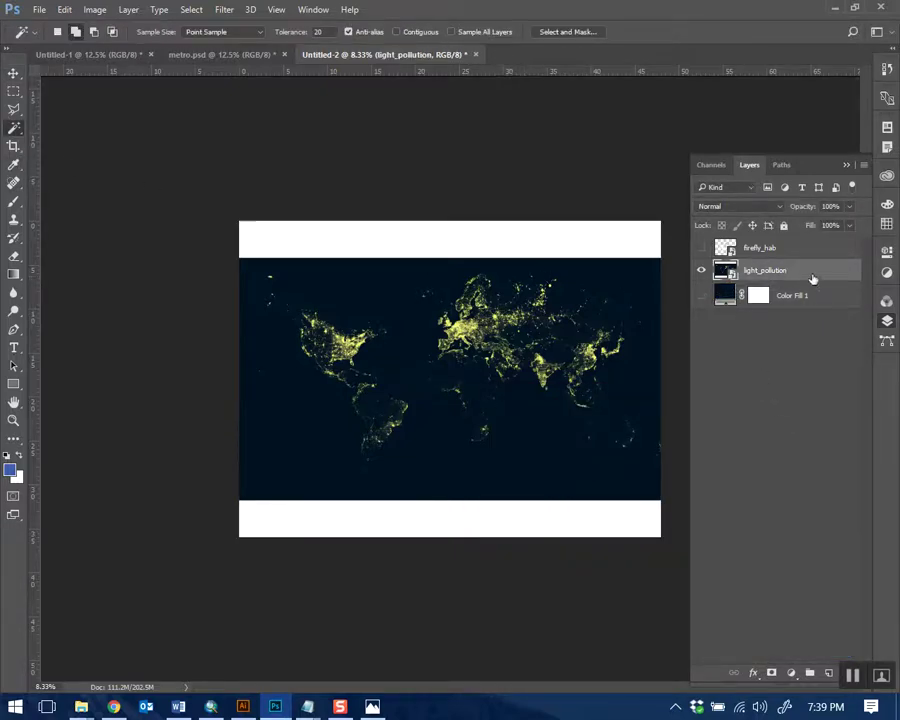
left_click(480, 242)
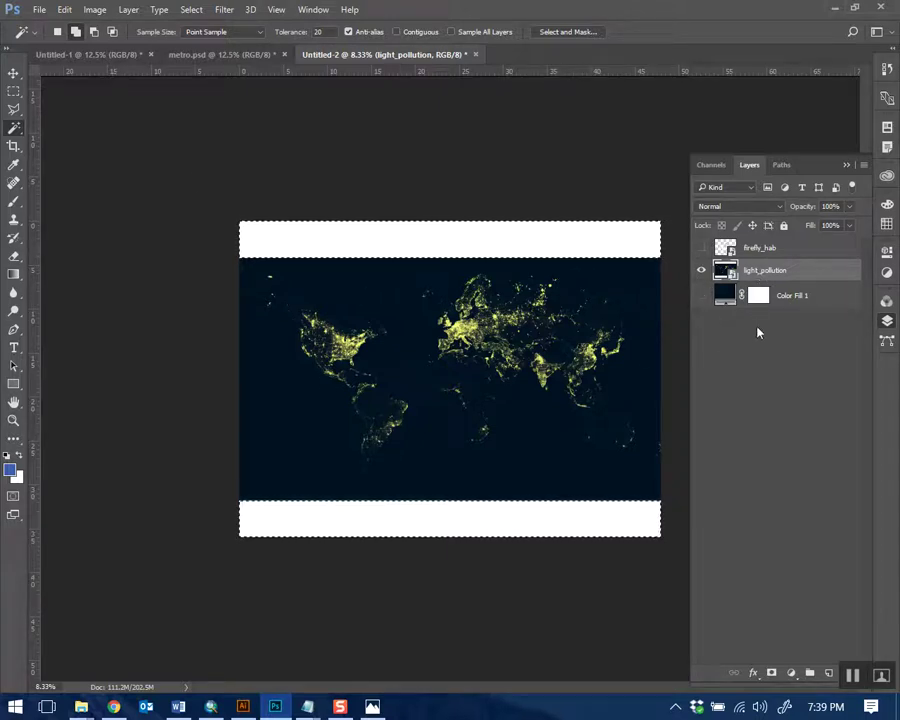
left_click(771, 675)
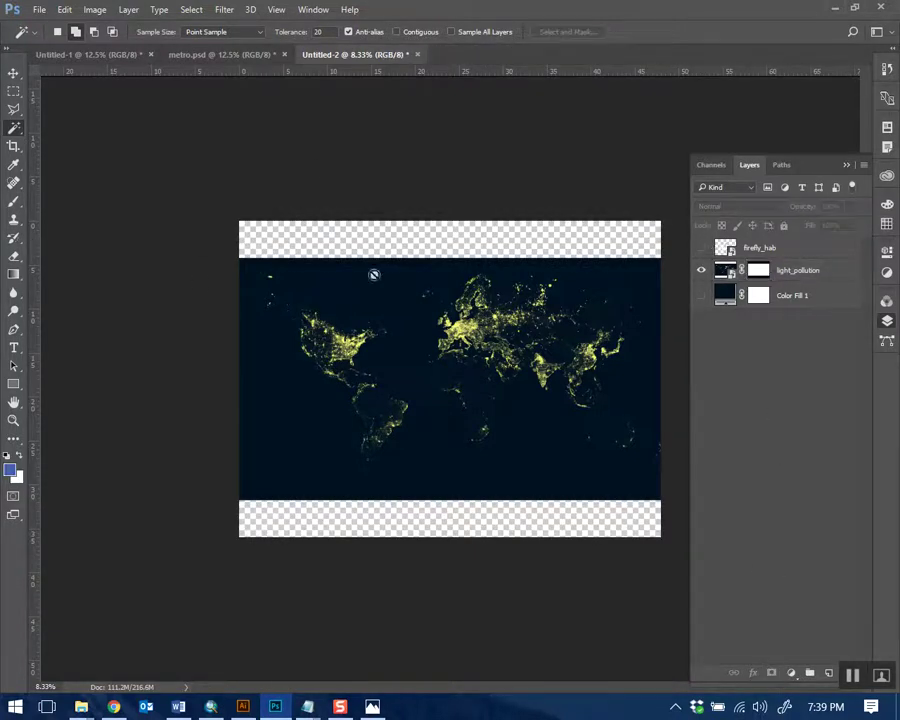
left_click(701, 297)
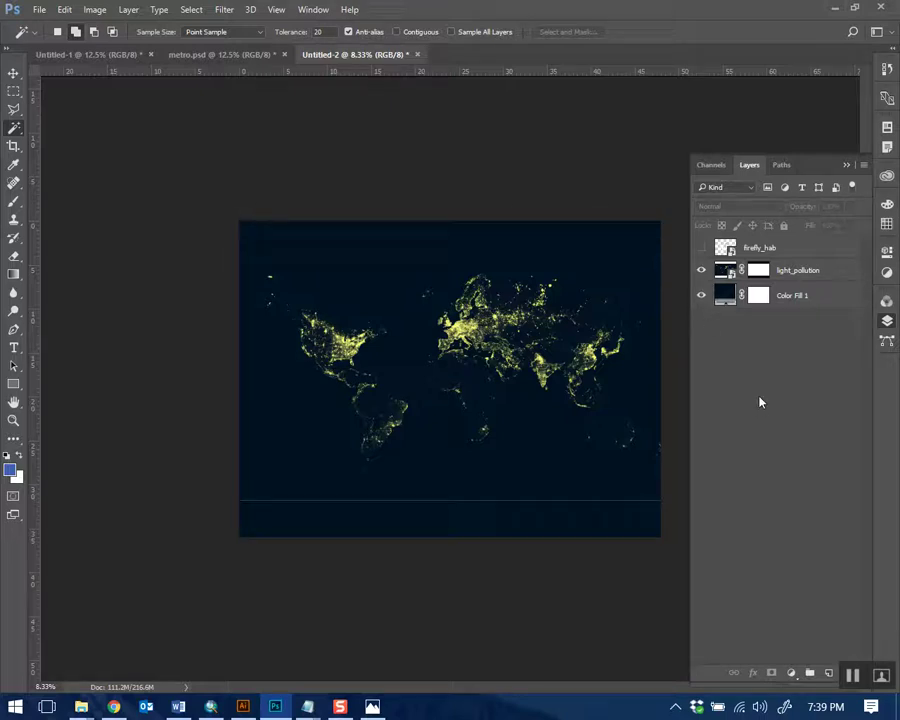
Paint black on the light_pollution mask along the map's lower edge to hide the thin leftover line
left_click(757, 270)
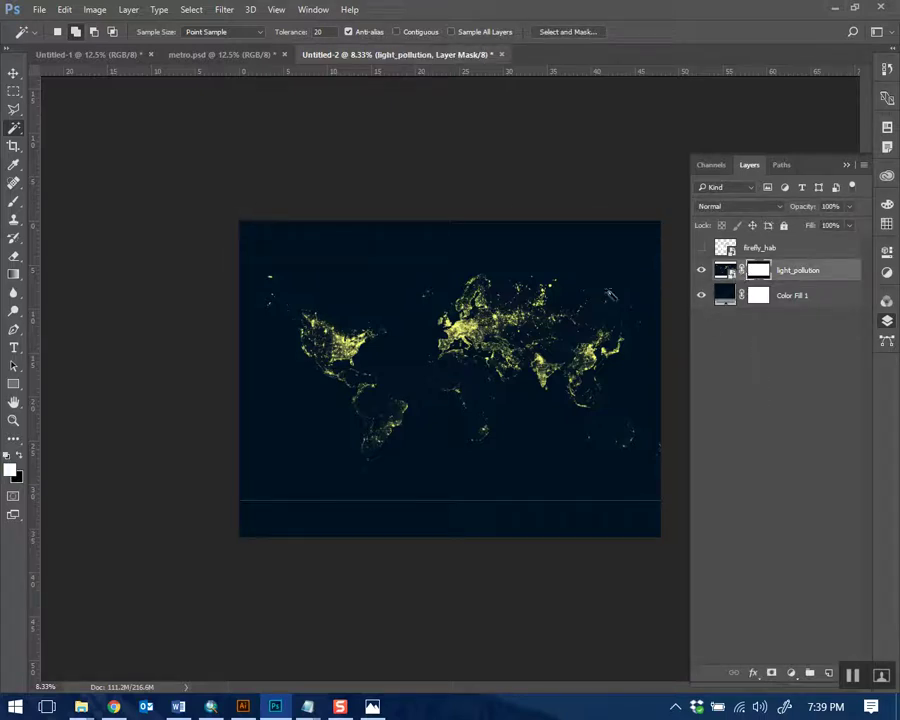
key("ctrl+plus")
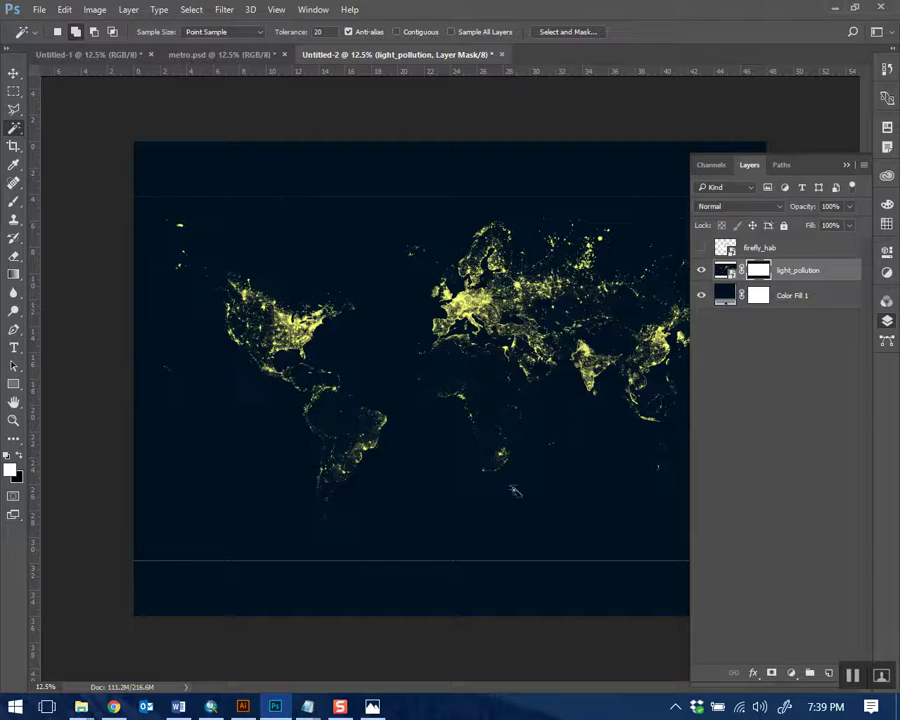
key("ctrl+minus")
left_click(15, 203)
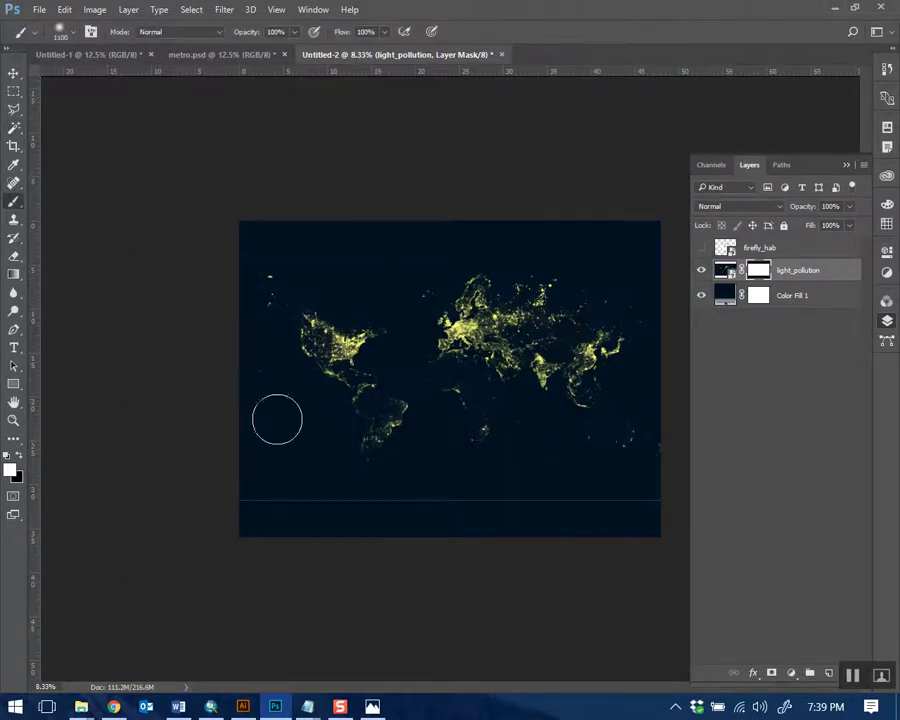
left_click(20, 457)
left_click_drag(259, 494, 665, 504)
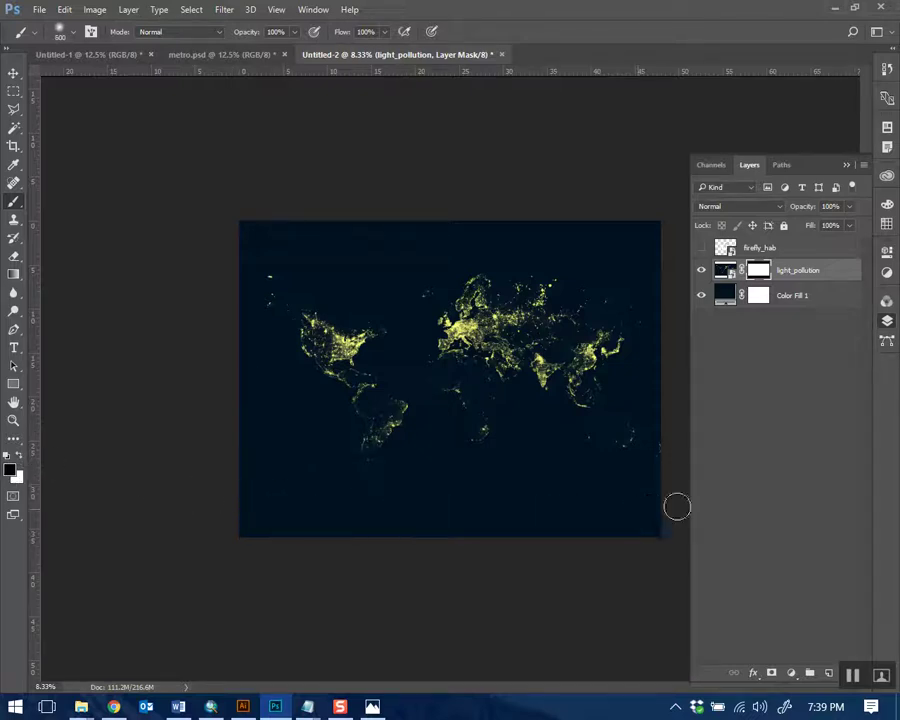
left_click(768, 354)
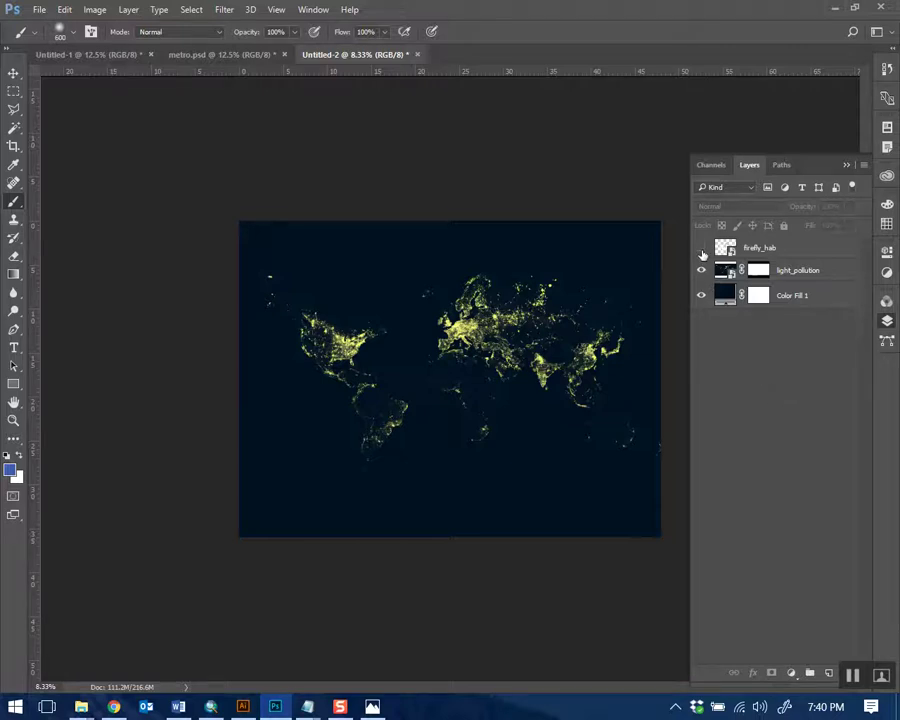
Show the firefly_hab layer and set its blend mode to Multiply
left_click(701, 248)
left_click(785, 248)
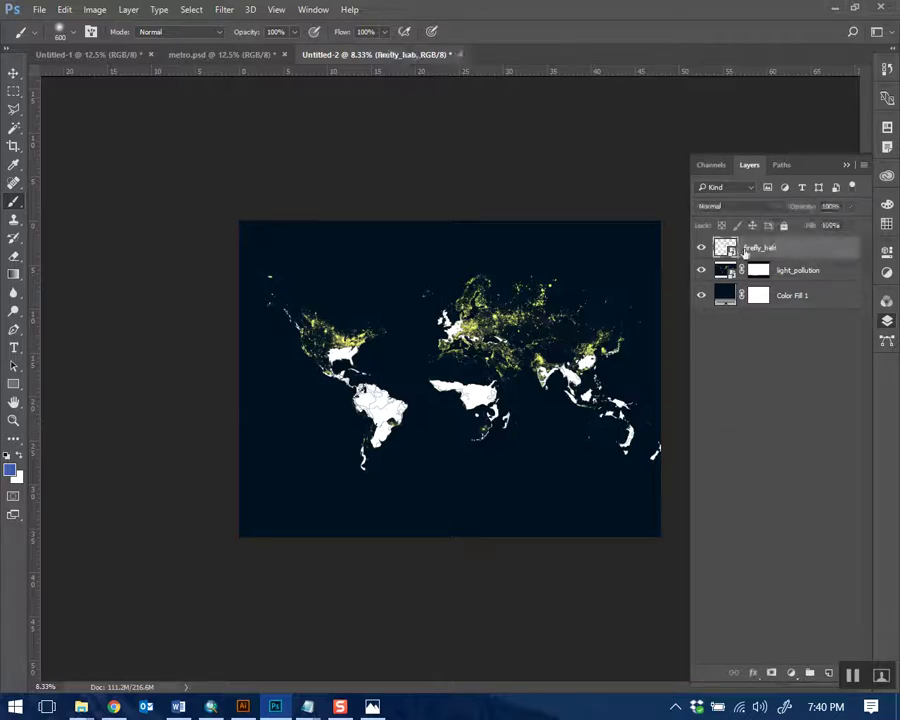
left_click(741, 205)
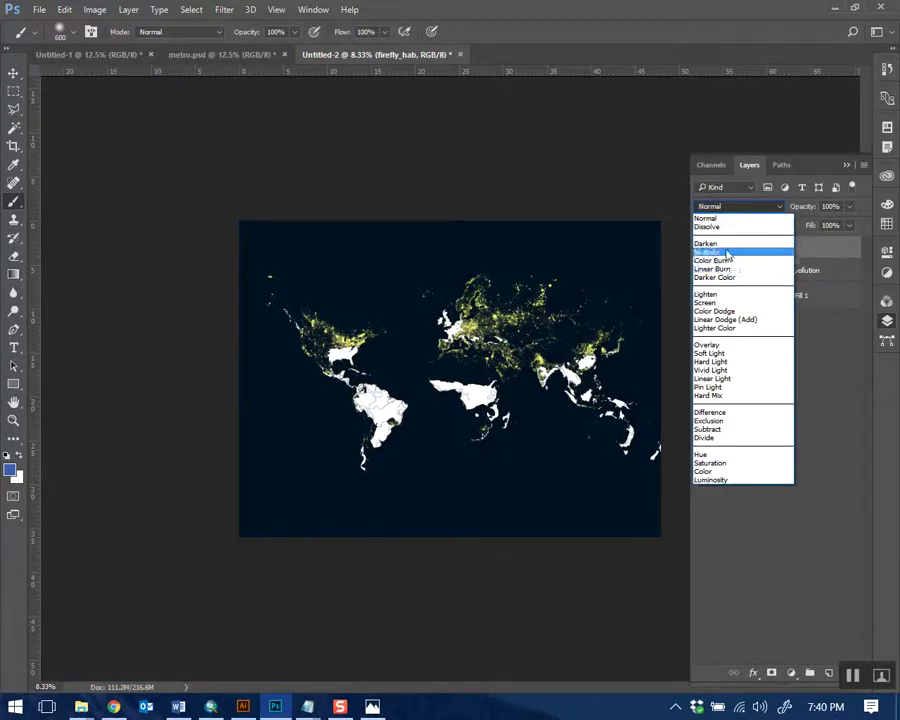
left_click(727, 253)
Add a color overlay to the firefly_hab layer using the Hard Light blend mode and a red color
right_click(778, 254)
left_click(506, 124)
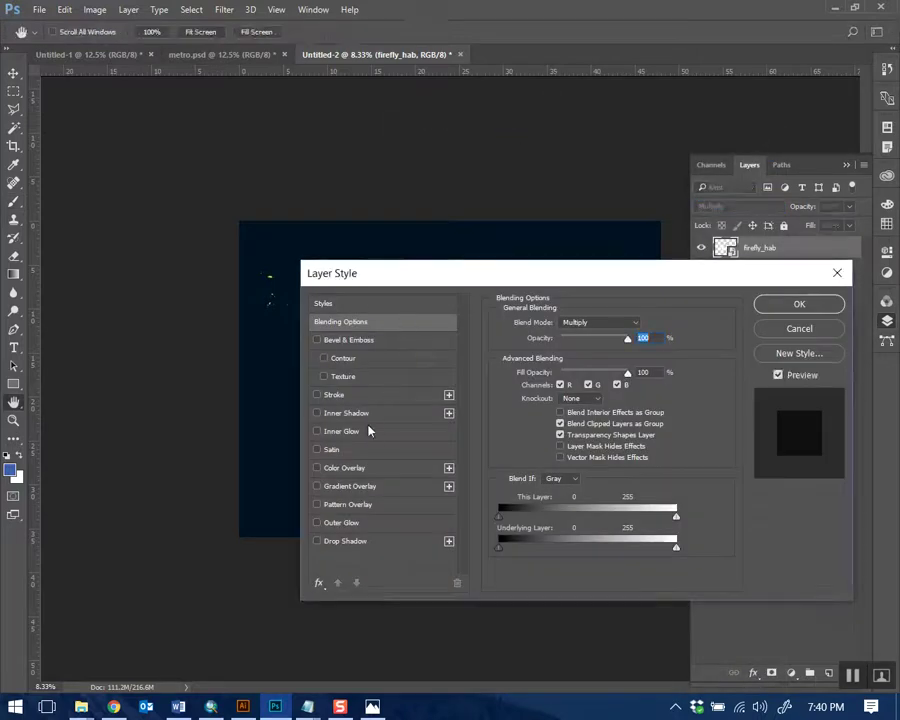
left_click(348, 467)
left_click_drag(458, 276, 391, 305)
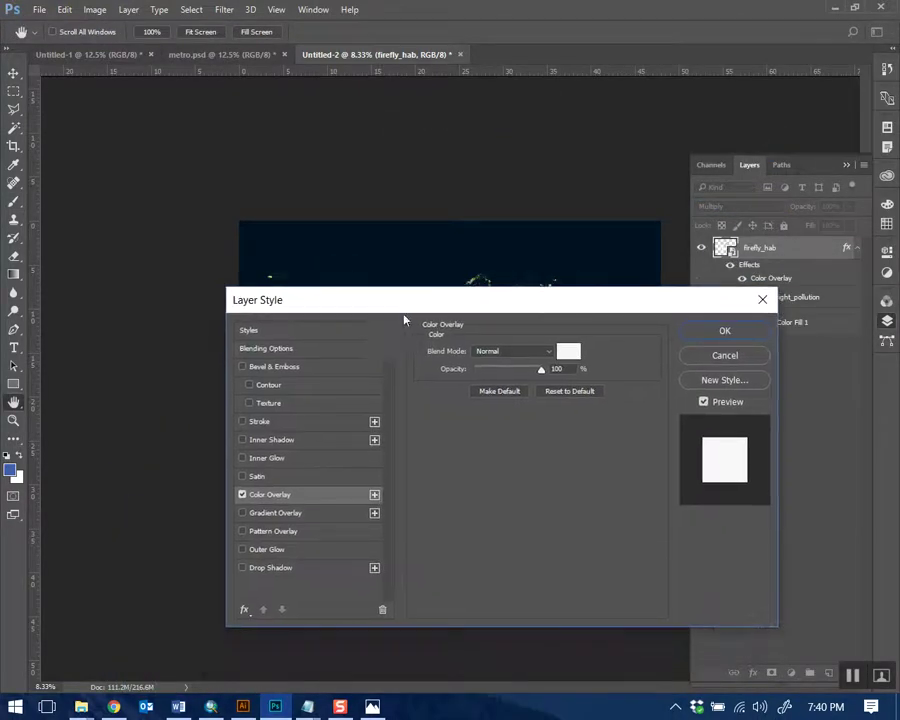
left_click(538, 351)
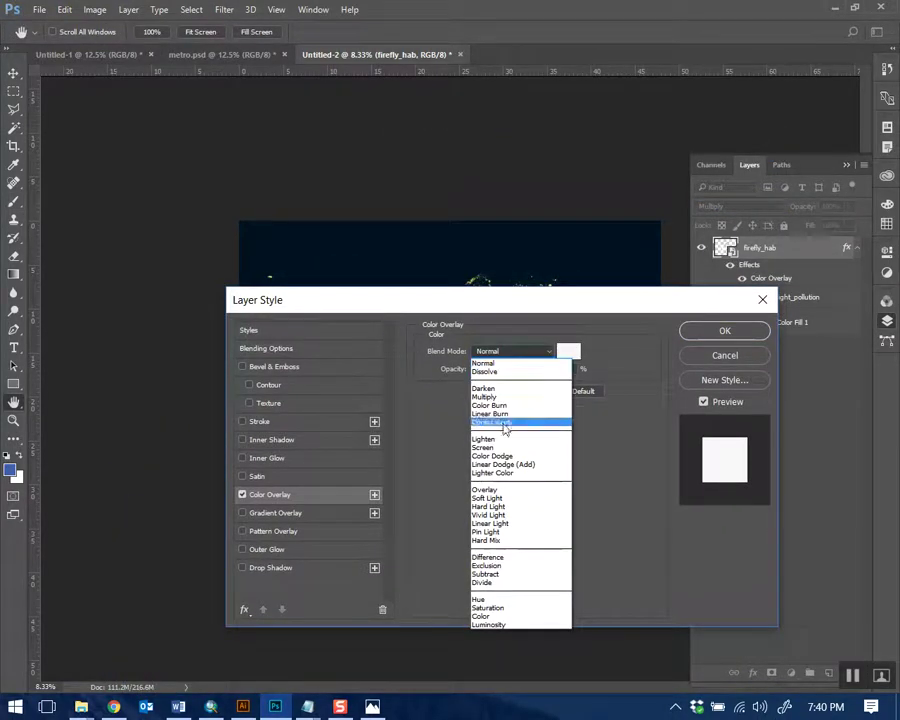
left_click(507, 507)
left_click(567, 350)
left_click(611, 490)
left_click(801, 429)
Change the overlay color to the lighter red ca4a4a, apply the layer style and collapse the firefly_hab effects list
left_click_drag(600, 300, 615, 342)
left_click(569, 393)
mouse_move(611, 488)
left_mouse_down()
mouse_move(629, 476)
mouse_move(603, 488)
mouse_move(585, 476)
mouse_move(592, 470)
left_mouse_up()
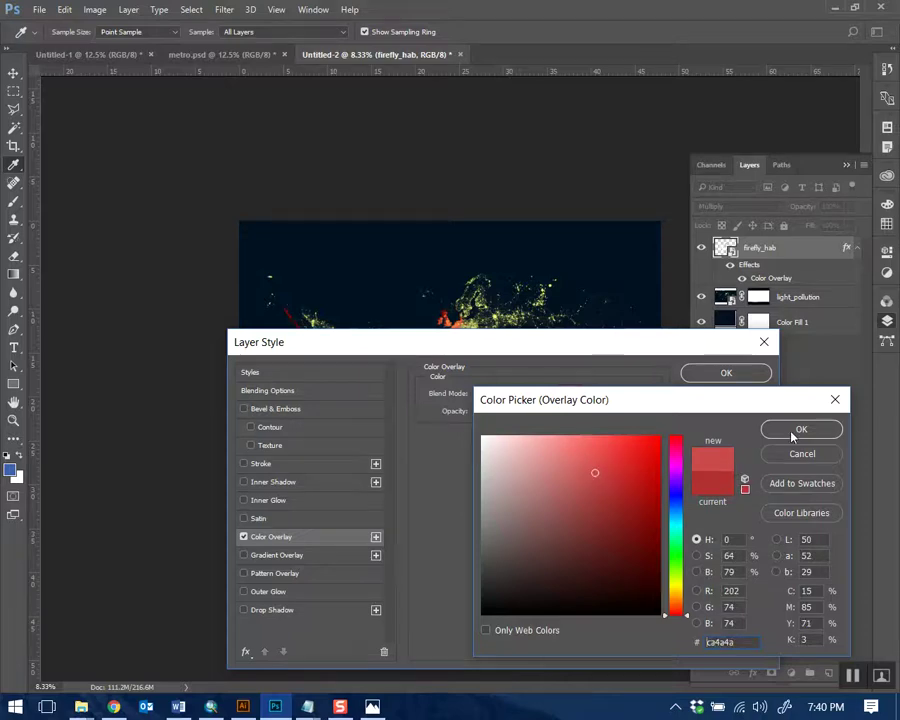
left_click(801, 429)
left_click_drag(696, 342, 696, 521)
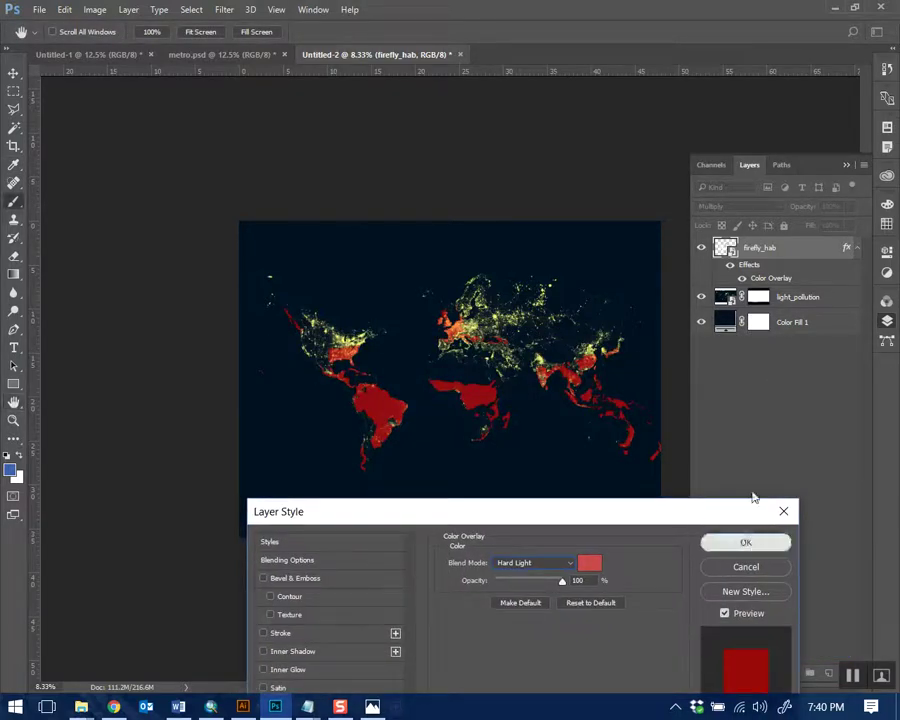
left_click(746, 542)
left_click(857, 249)
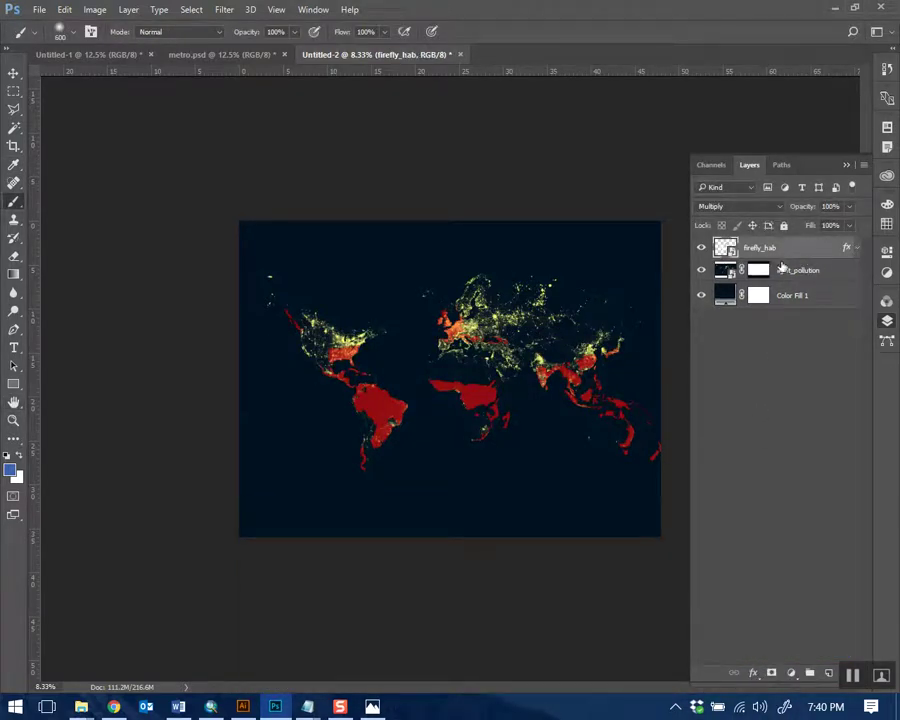
Examine how the red habitat areas overlap the night lights across the Americas, Europe and Africa, comparing with firefly_hab hidden
left_click_drag(717, 253, 762, 254)
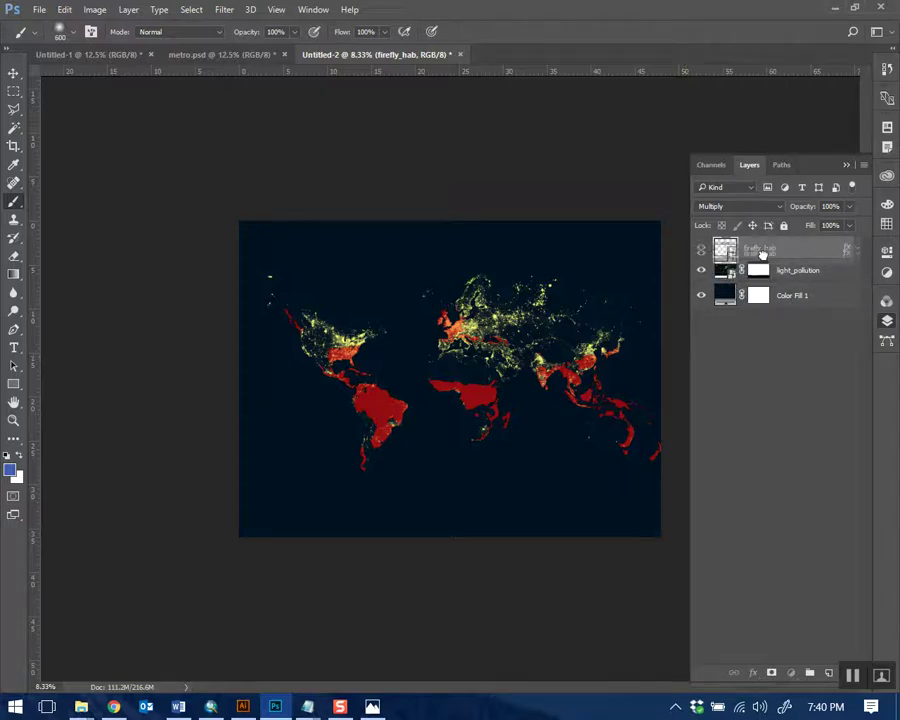
left_click(752, 207)
left_click(752, 208)
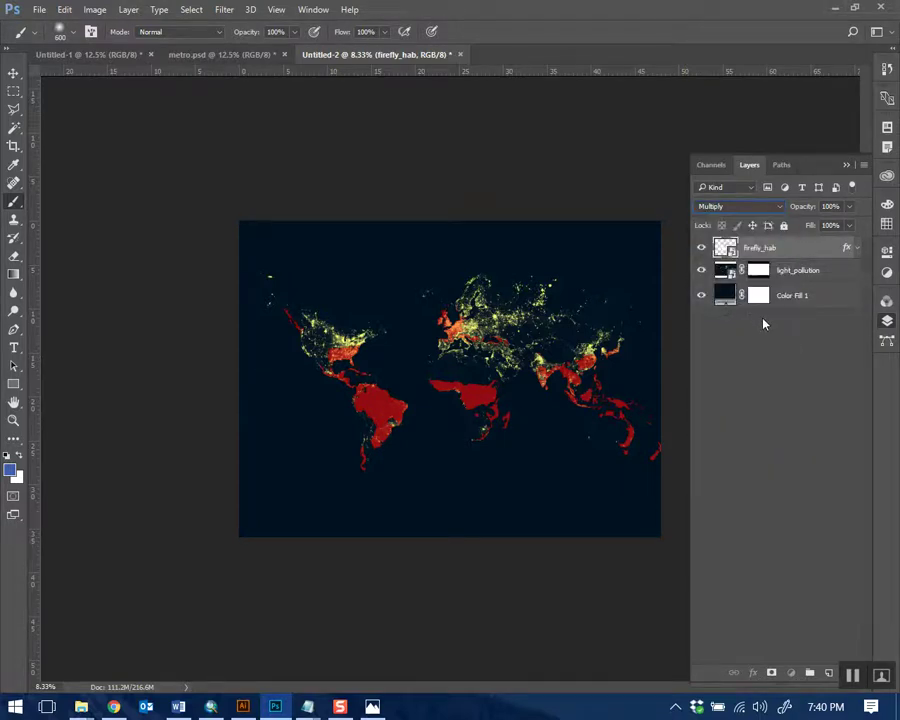
key("ctrl+plus")
key("ctrl+plus")
key("ctrl+plus")
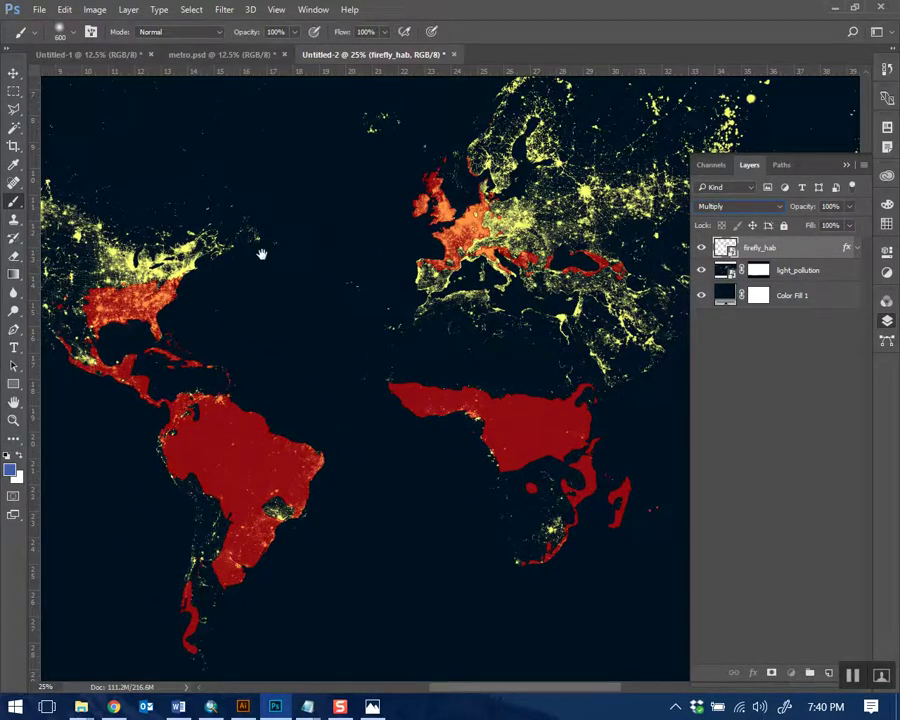
left_click_drag(260, 254, 386, 224)
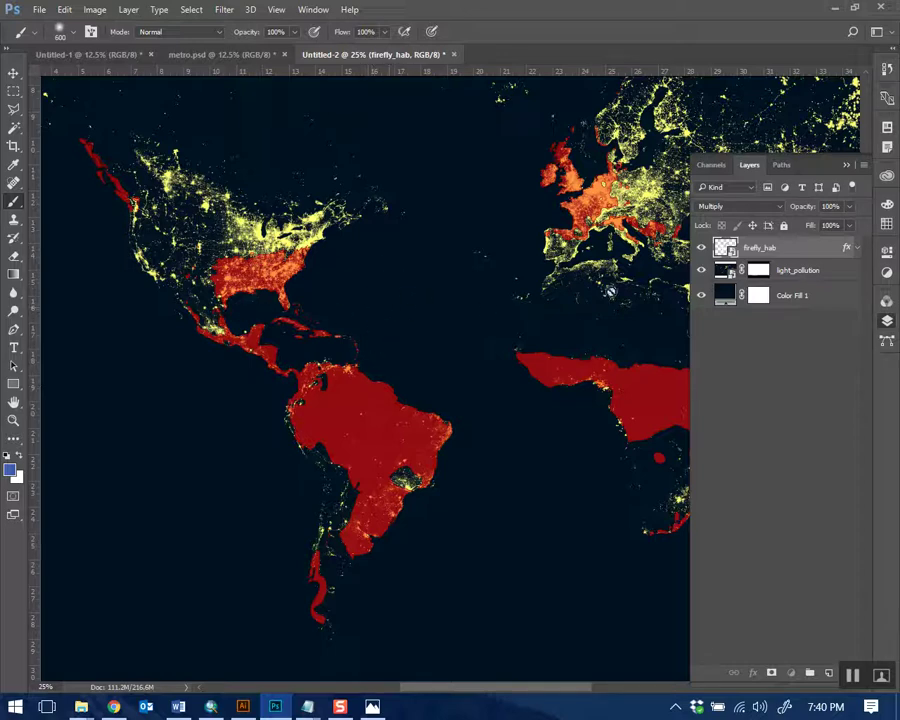
left_click_drag(573, 331, 450, 292)
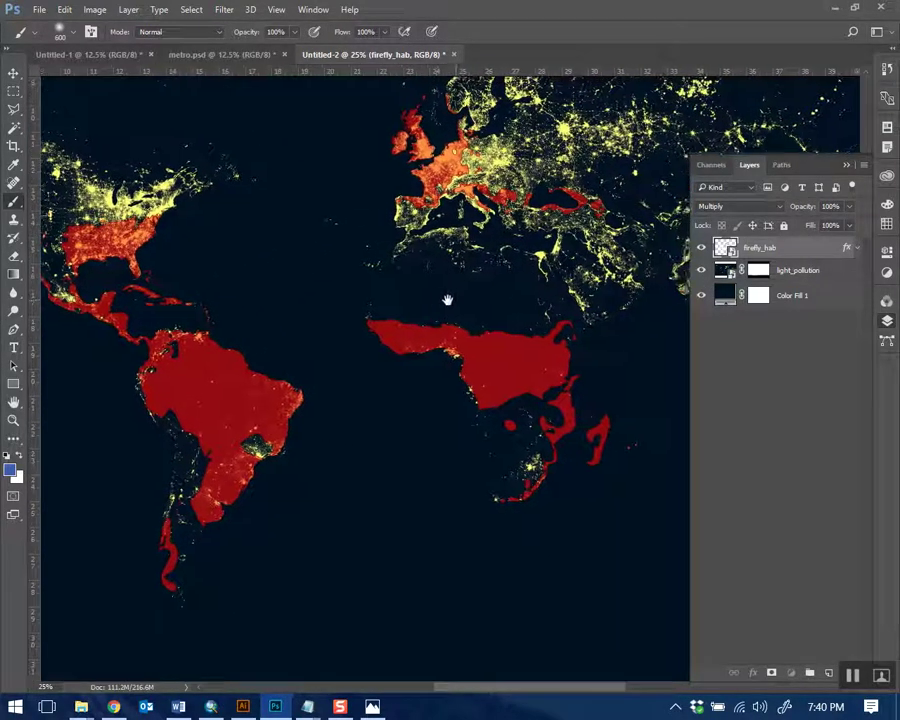
left_click_drag(372, 282, 386, 290)
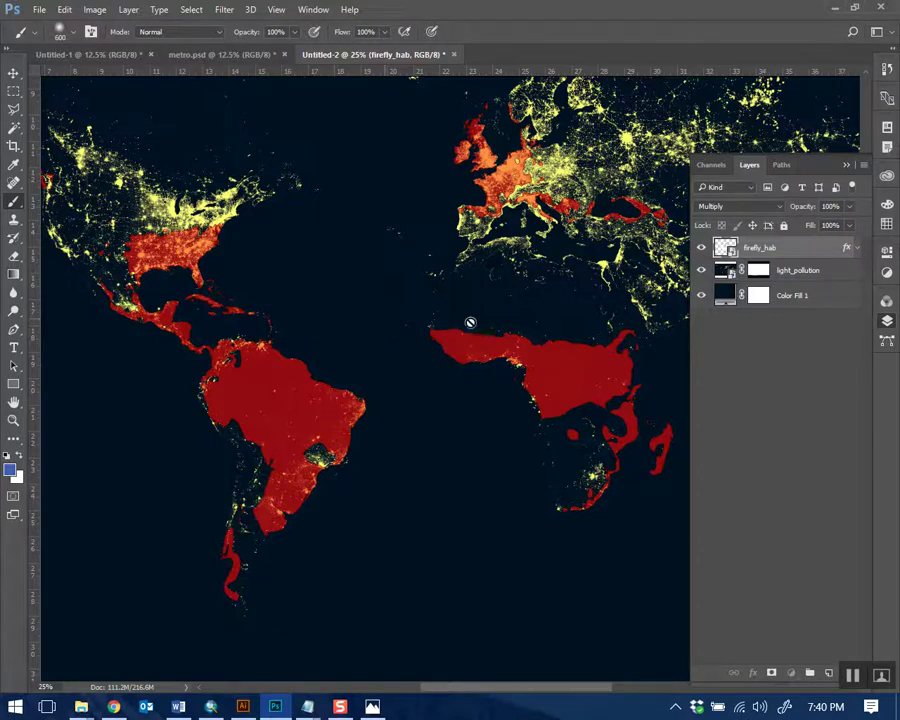
left_click_drag(480, 321, 470, 342)
key("ctrl+minus")
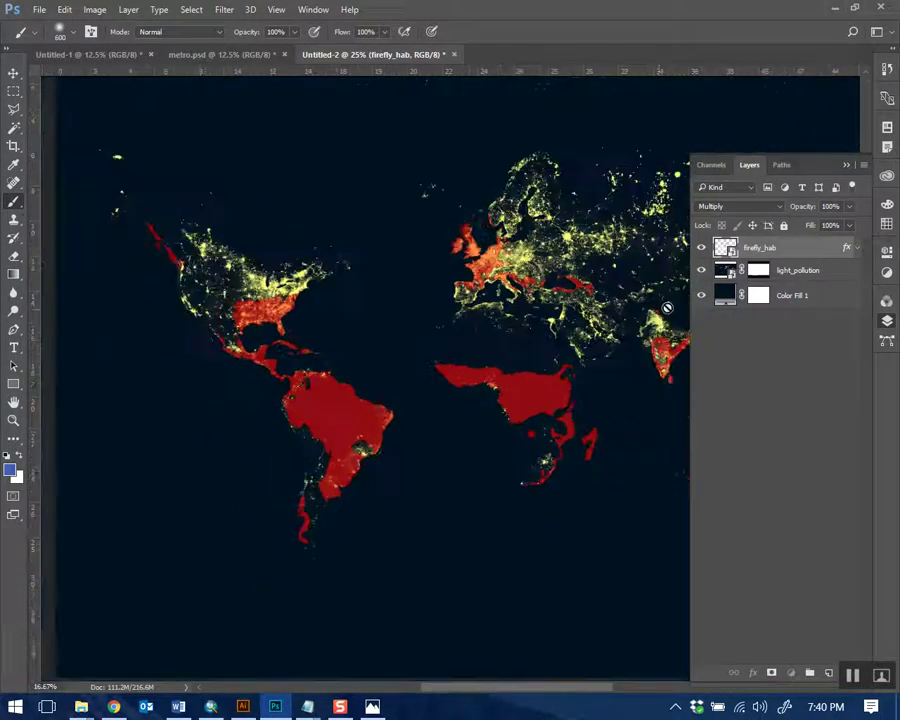
left_click(702, 249)
left_click(702, 249)
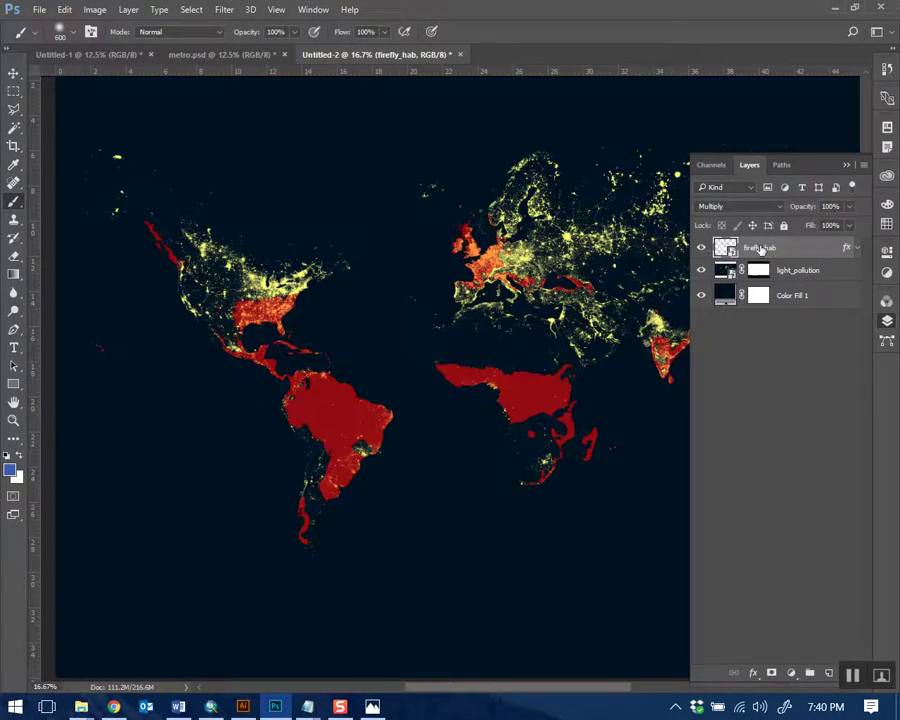
Try Overlay, Lighten and Luminosity for the firefly_hab color overlay, and settle on the Screen blend mode
left_click(744, 206)
left_click(830, 250)
double_click(850, 250)
left_click_drag(472, 135, 730, 274)
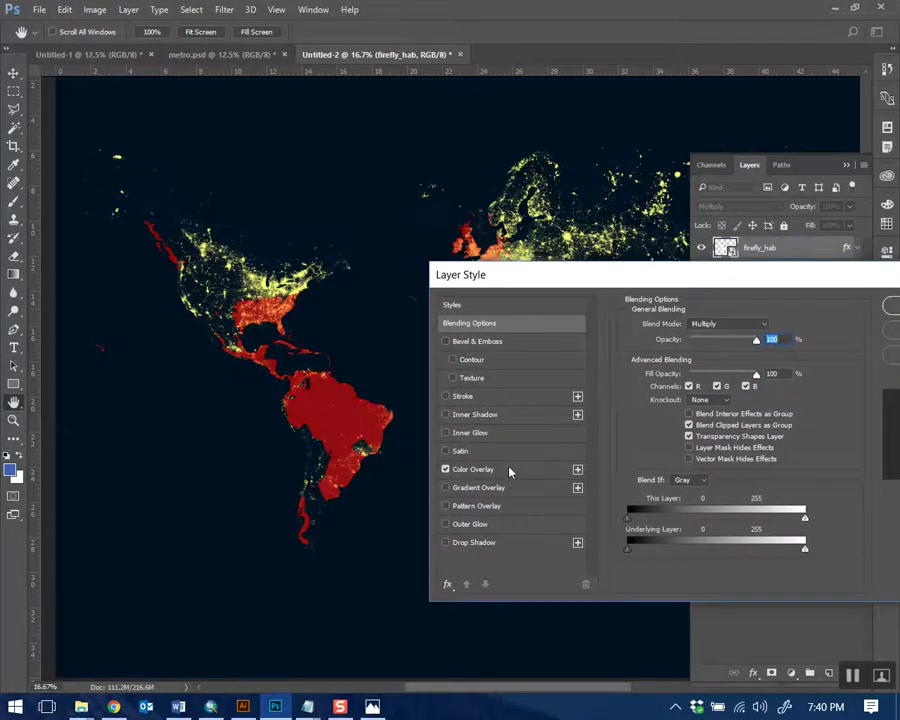
left_click(511, 469)
left_click(718, 325)
left_click(693, 463)
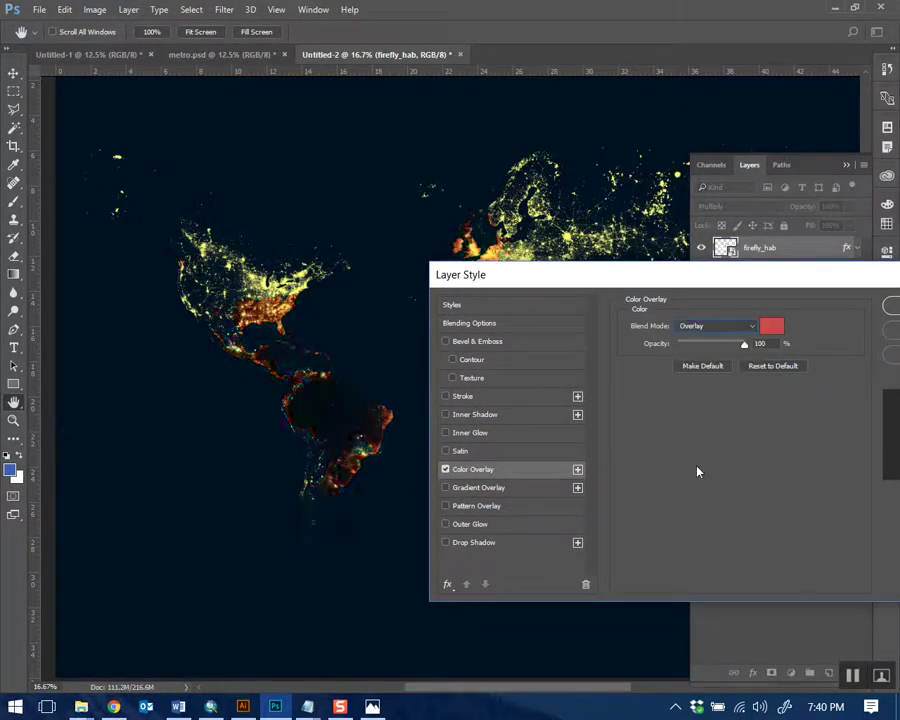
left_click(718, 325)
left_click(698, 418)
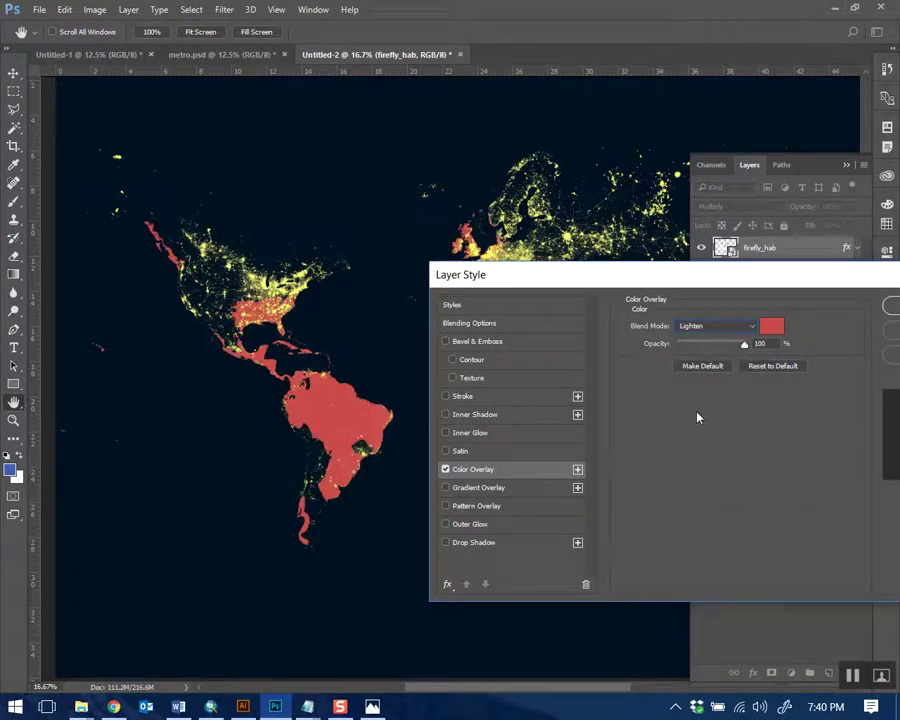
key("Down")
key("Down")
key("End")
left_click(718, 325)
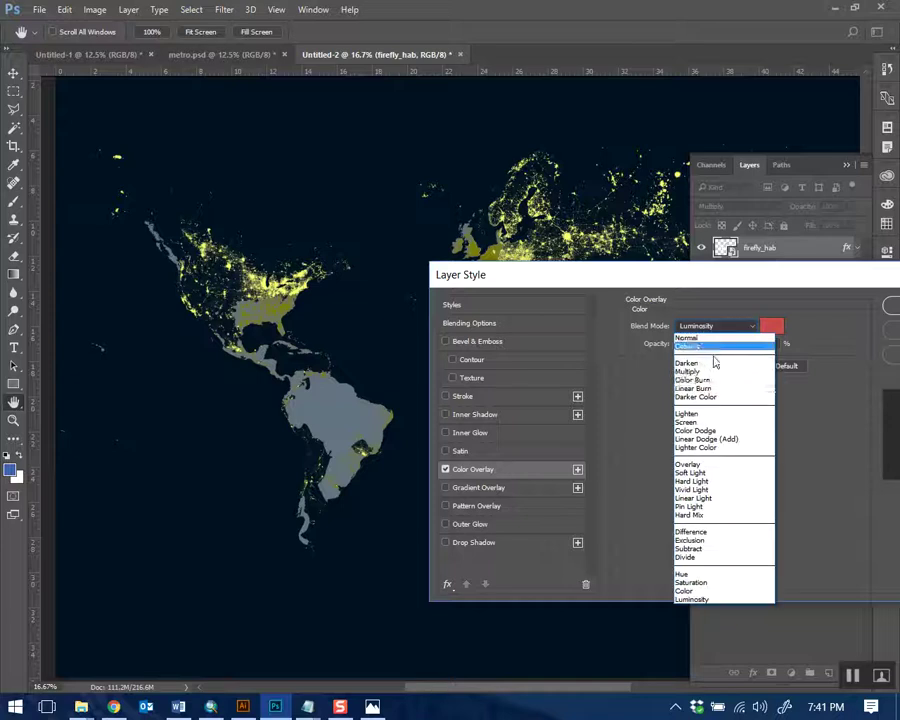
left_click(742, 422)
left_click_drag(533, 281, 527, 433)
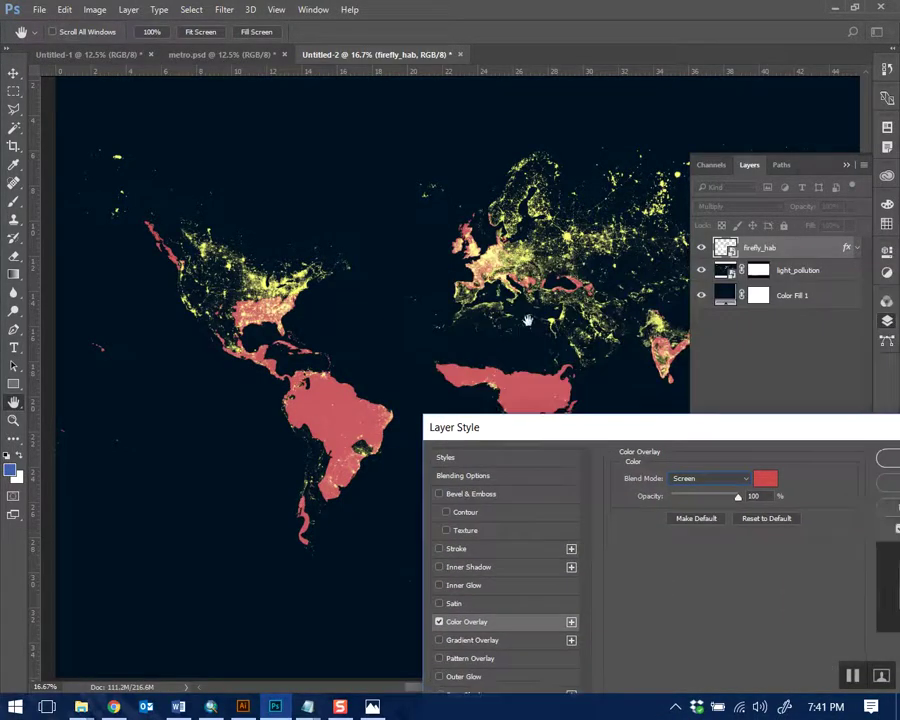
Set the firefly_hab overlay color to a brighter red and apply the layer style
left_click_drag(581, 434, 504, 360)
left_click(716, 410)
left_click(633, 477)
mouse_move(634, 479)
left_mouse_down()
mouse_move(597, 462)
mouse_move(619, 460)
mouse_move(608, 454)
left_mouse_up()
left_click(800, 429)
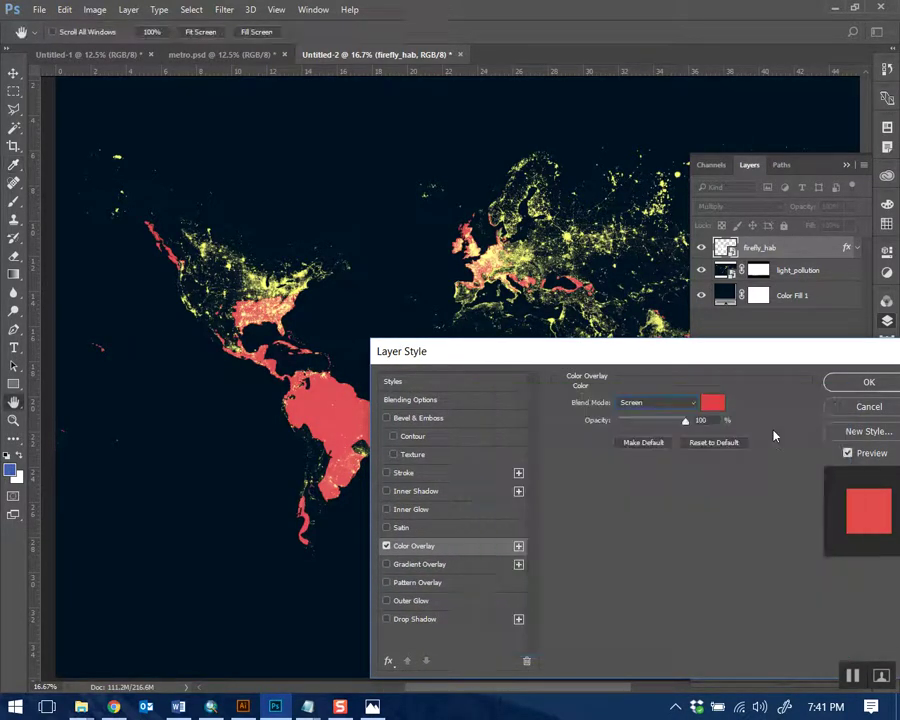
left_click_drag(759, 355, 634, 325)
left_click(739, 352)
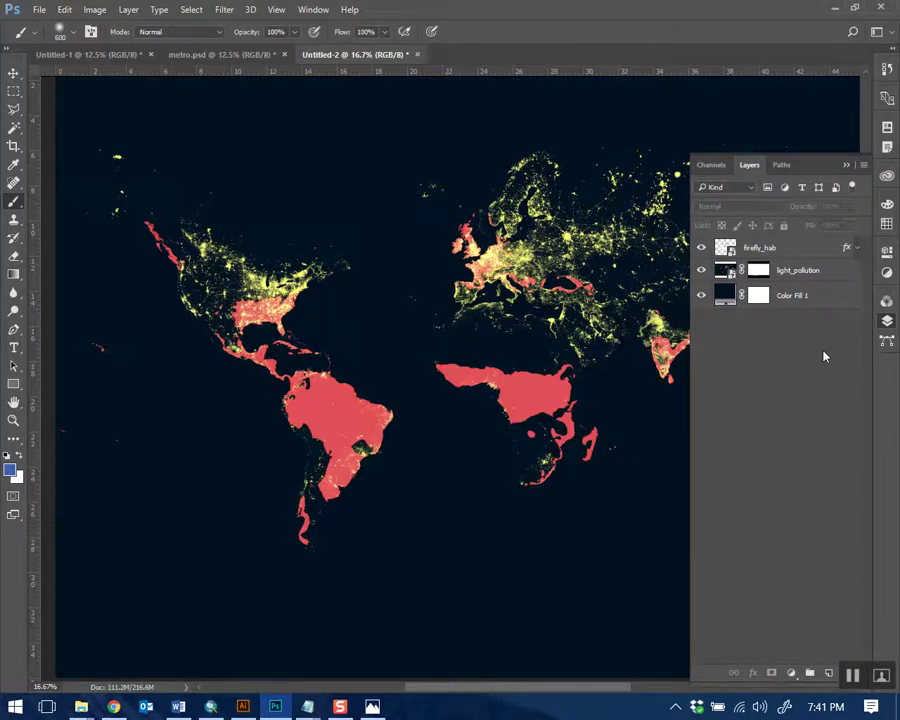
key("ctrl+minus")
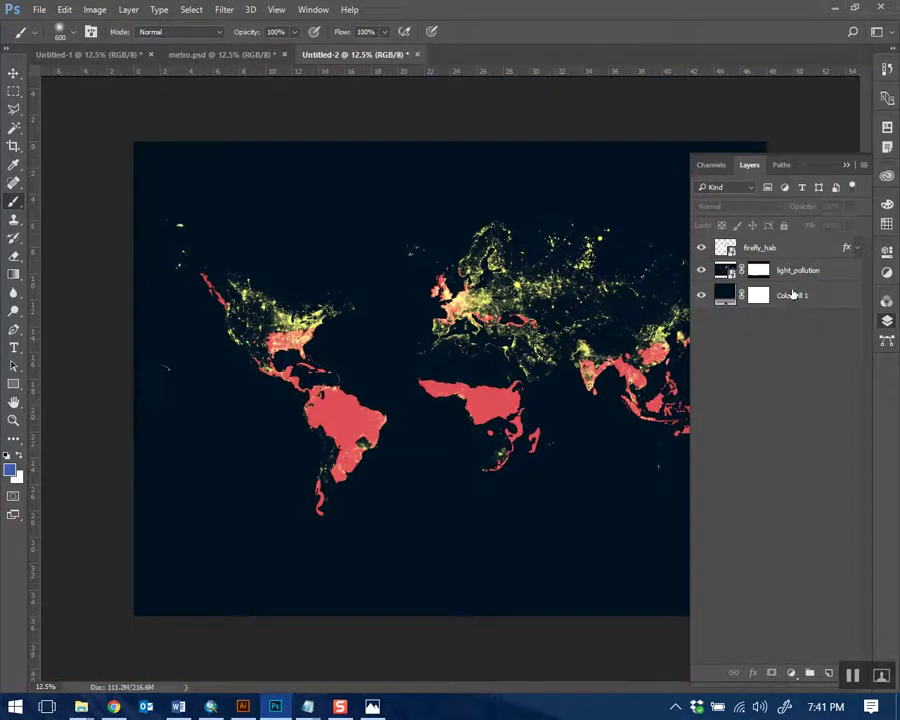
Move the firefly_hab and light_pollution layers together slightly upward on the canvas
left_click(823, 277)
left_click(820, 250, "shift")
key("v")
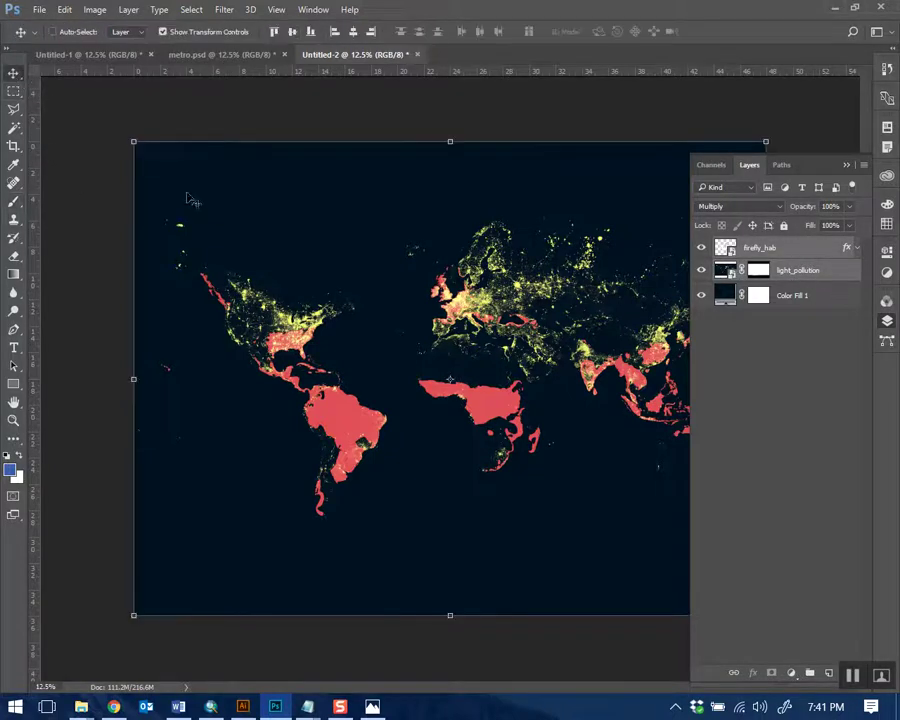
left_click_drag(373, 193, 526, 253)
left_click(835, 410)
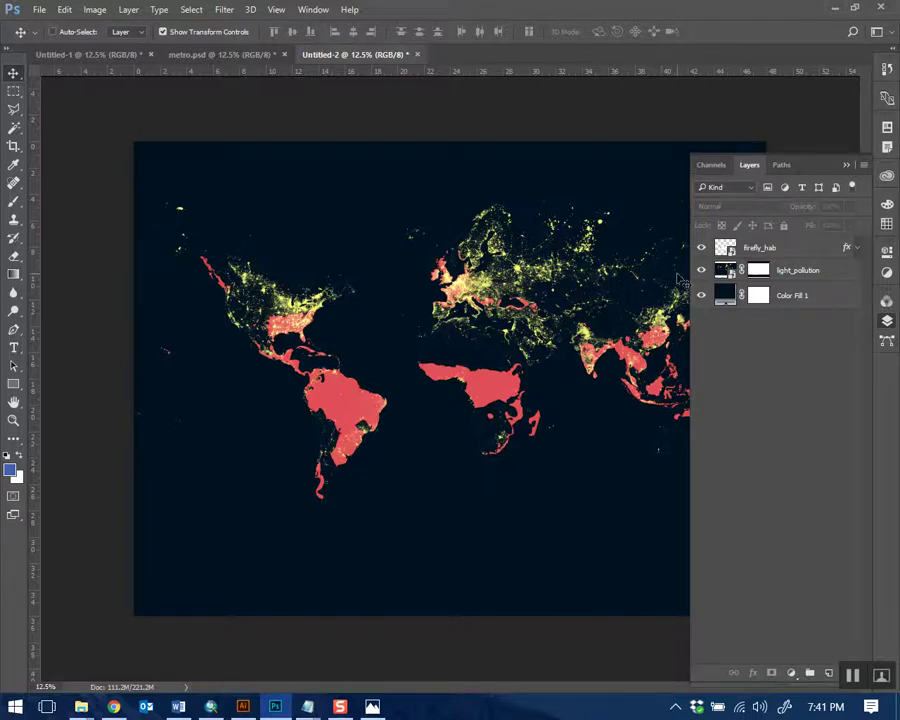
Draw a text box in the dark ocean area southeast of Africa, stacked above the firefly_hab layer
key("ctrl+minus")
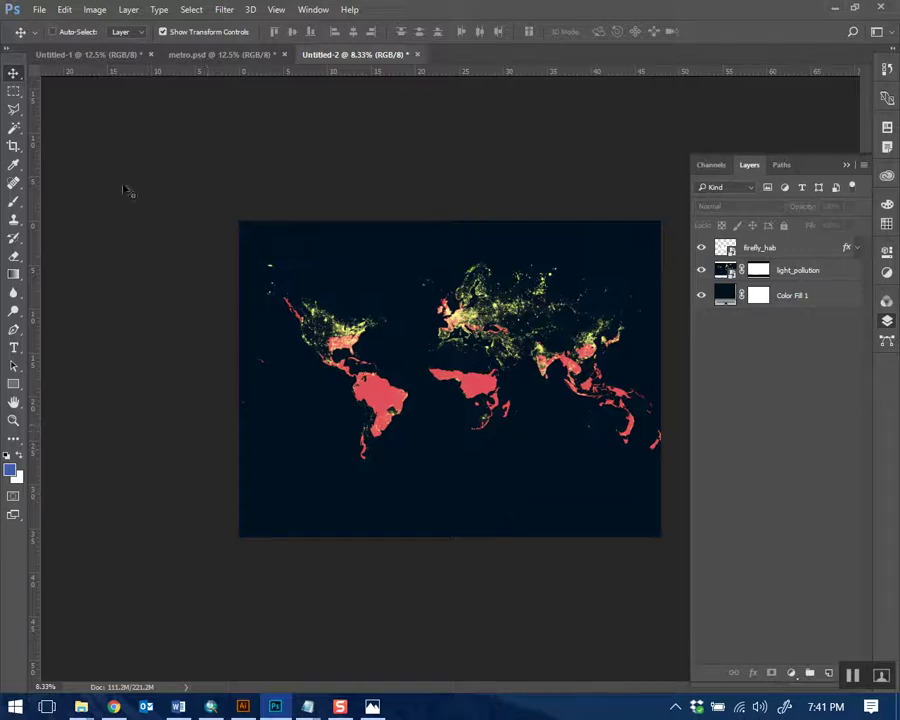
left_click(768, 247)
left_click(777, 337)
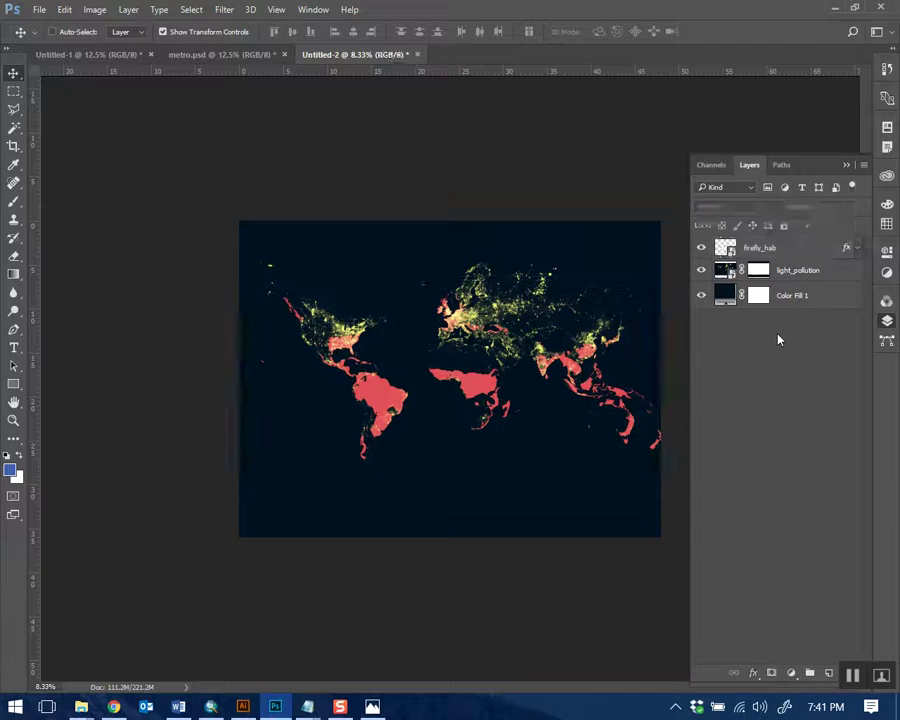
left_click(825, 258)
left_click(88, 194)
key("t")
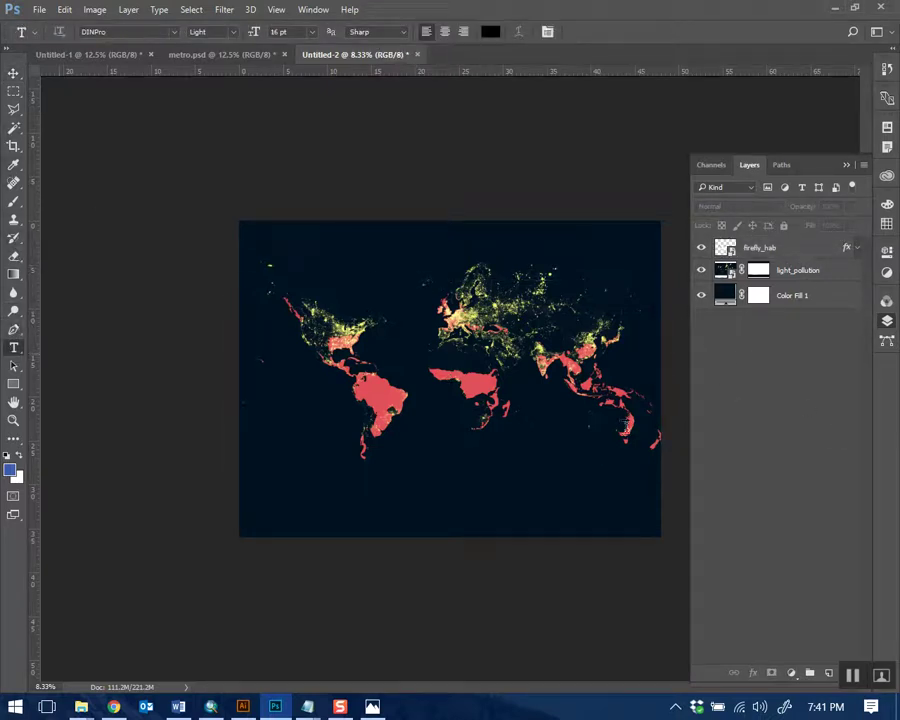
left_click(785, 247)
left_click_drag(517, 408, 628, 488)
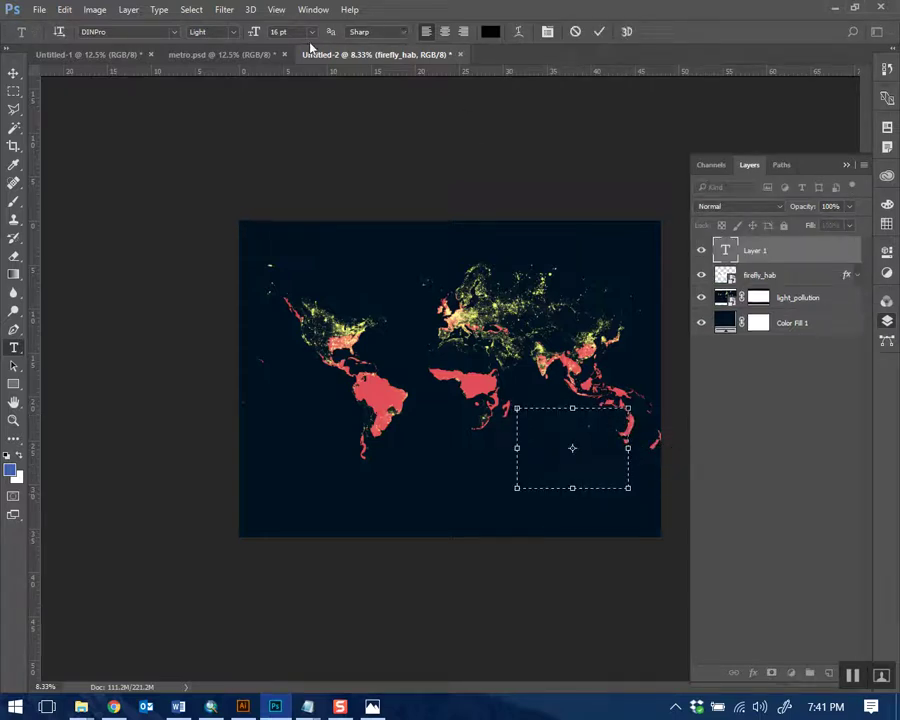
Set the text to 100 pt in white ffffff and enter the title GRAVE OF THE FIREFLIES
left_click(311, 31)
left_click(274, 32)
type("100")
key("Return")
left_click(490, 31)
type("ffffff")
left_click(809, 431)
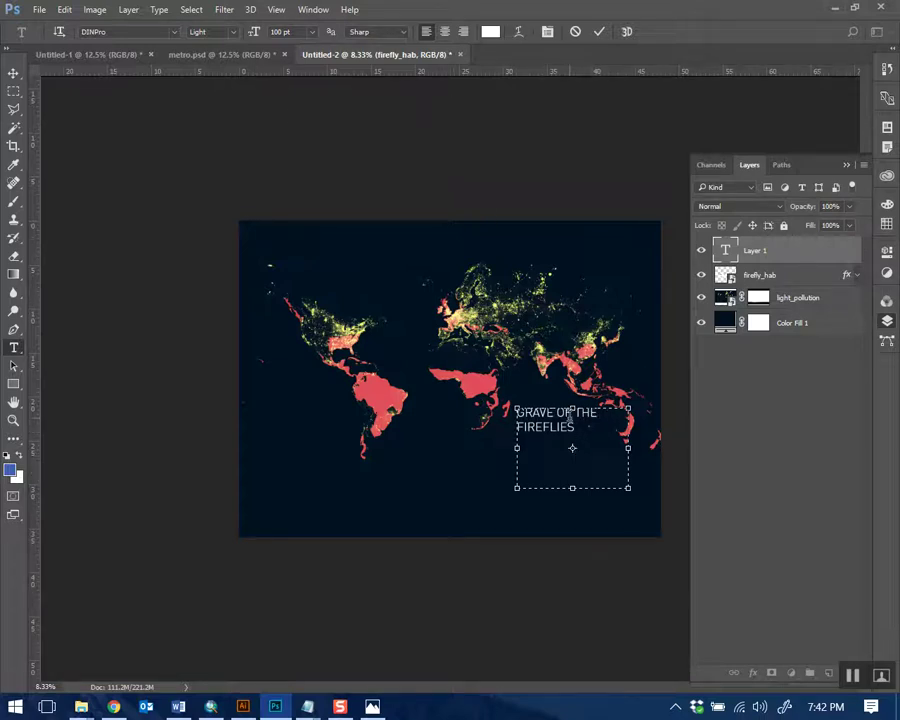
Set the font size of the whole title to 125 pt
key("ctrl+a")
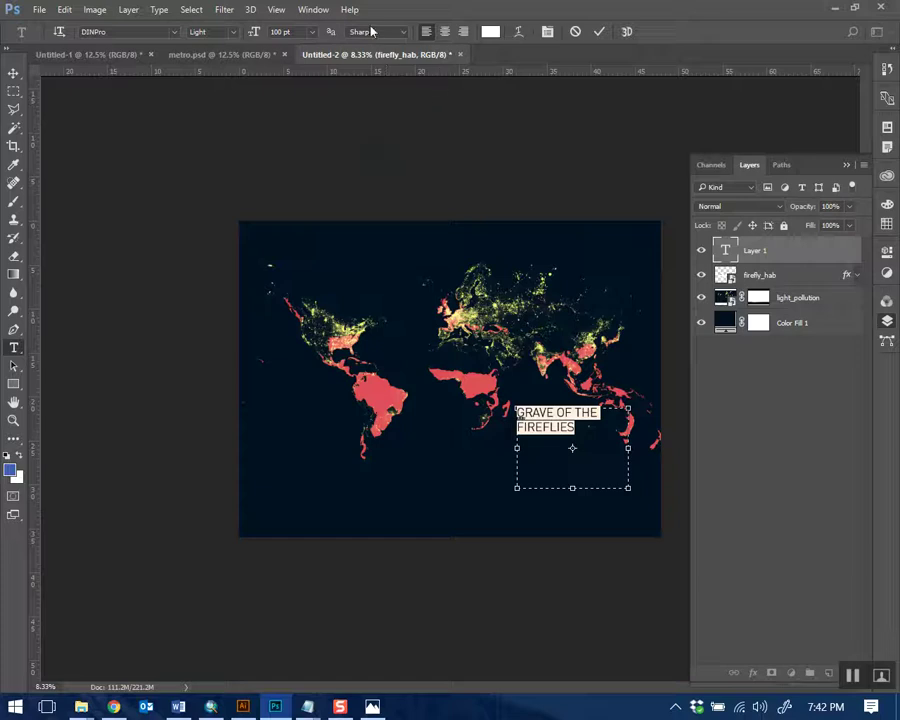
double_click(285, 31)
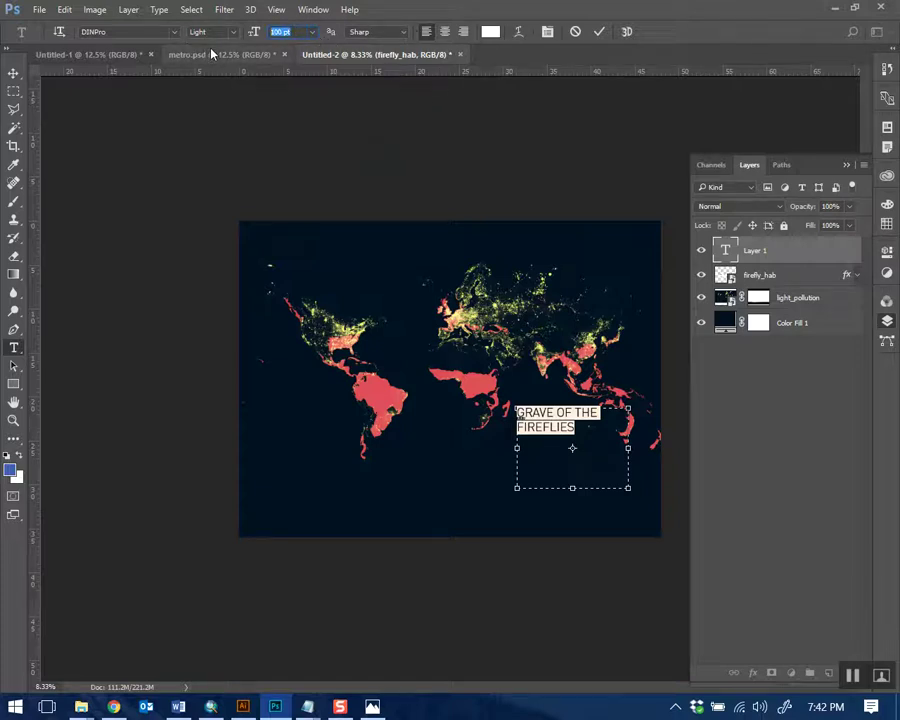
type("14")
key("Return")
left_click(294, 31)
type("125")
key("Return")
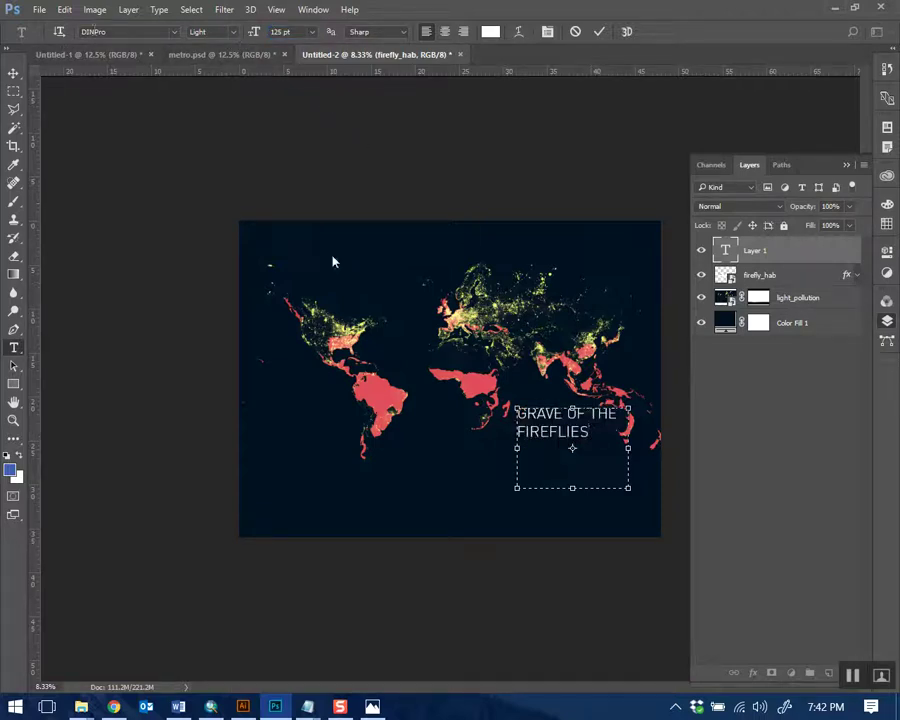
Change the title's DINPro font style to Medium and commit the text edit
left_click(227, 34)
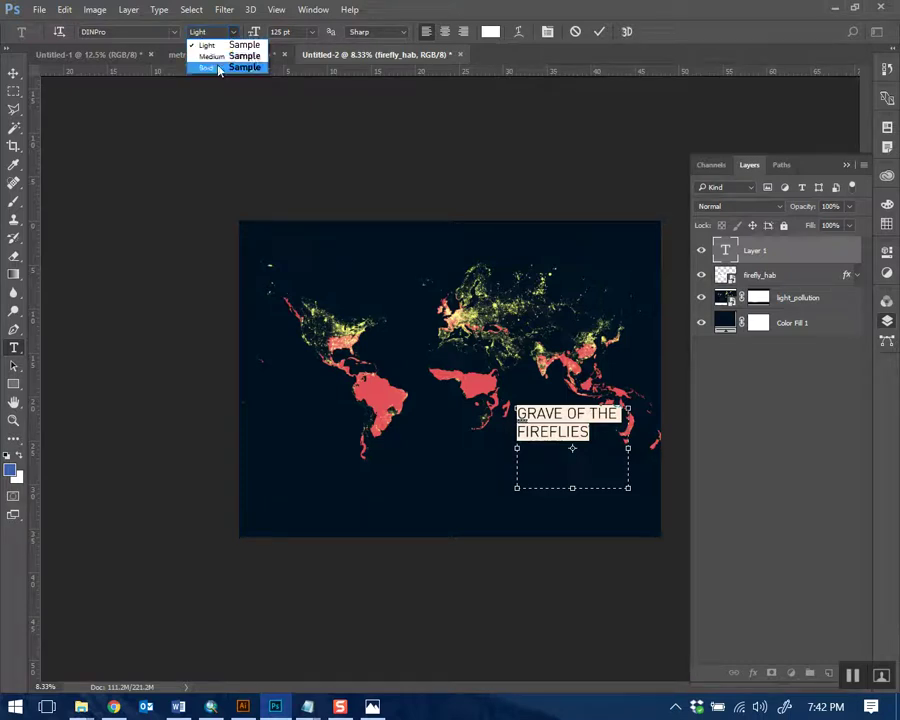
left_click(212, 56)
left_click(577, 431)
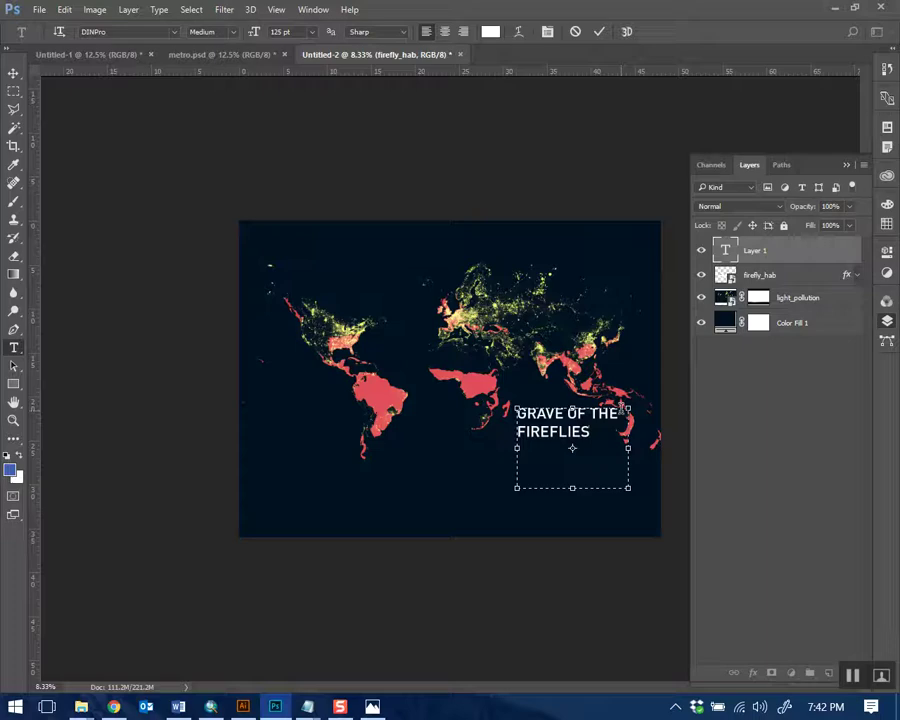
left_click(598, 31)
key("ctrl+plus")
key("ctrl+plus")
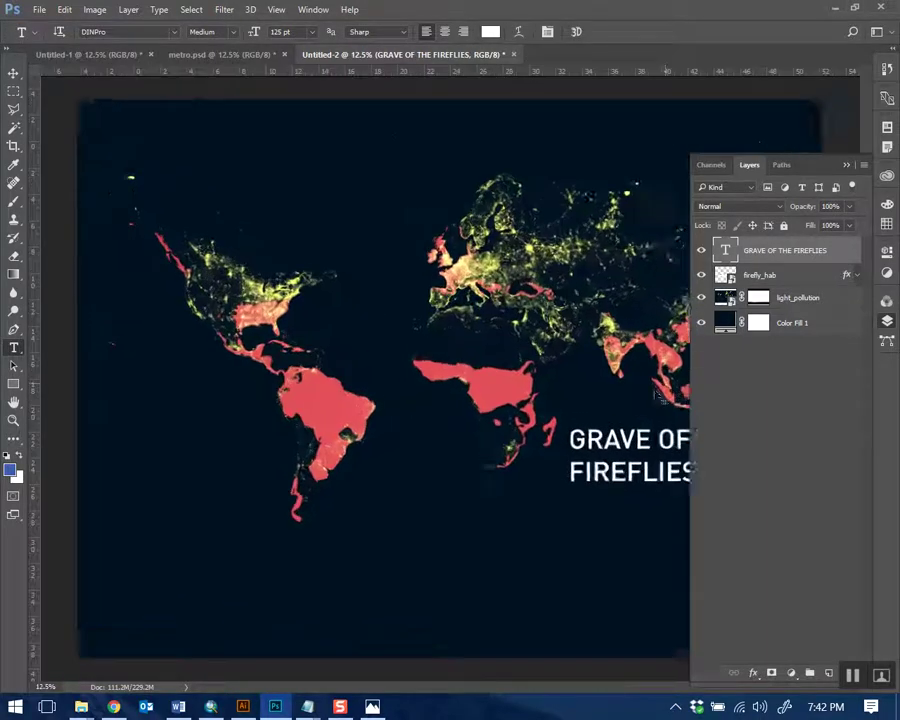
left_click_drag(605, 358, 446, 279)
left_click(624, 376)
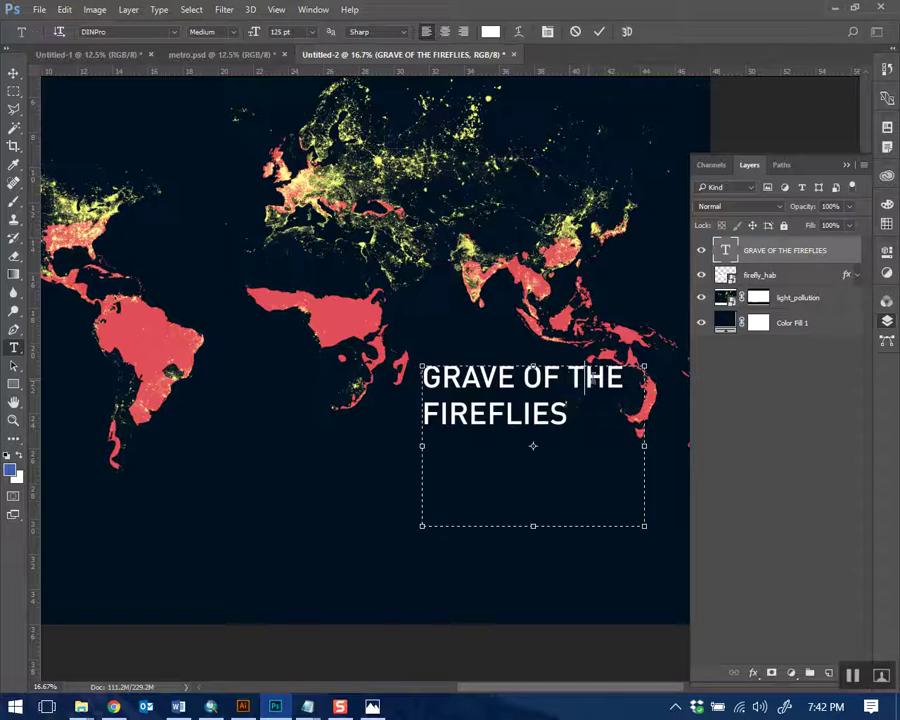
left_click_drag(624, 376, 522, 376)
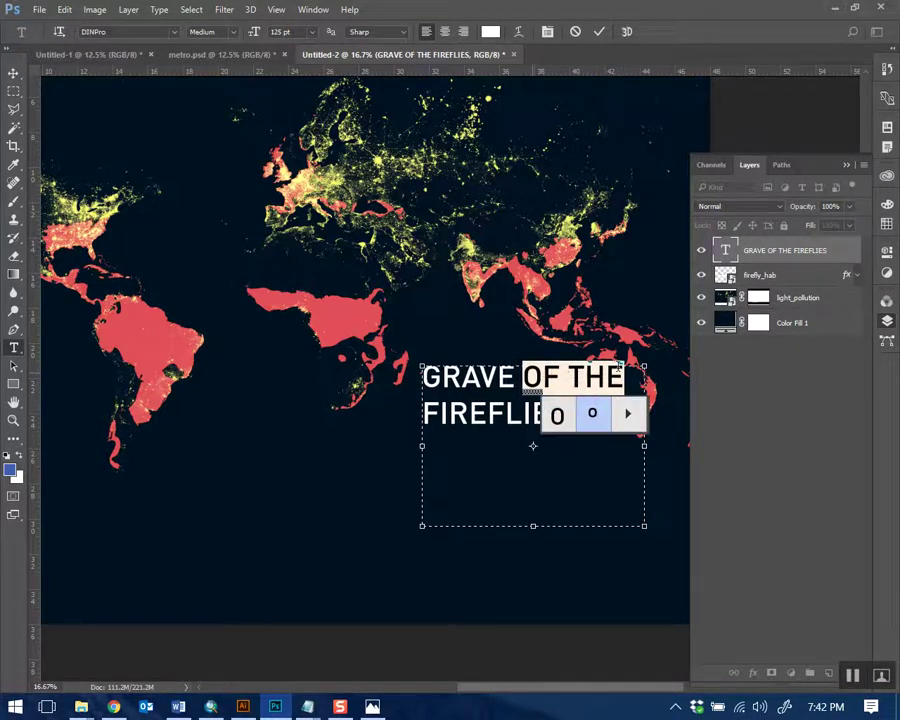
left_click(592, 413)
key("ctrl+z")
key("ctrl+z")
key("ctrl+z")
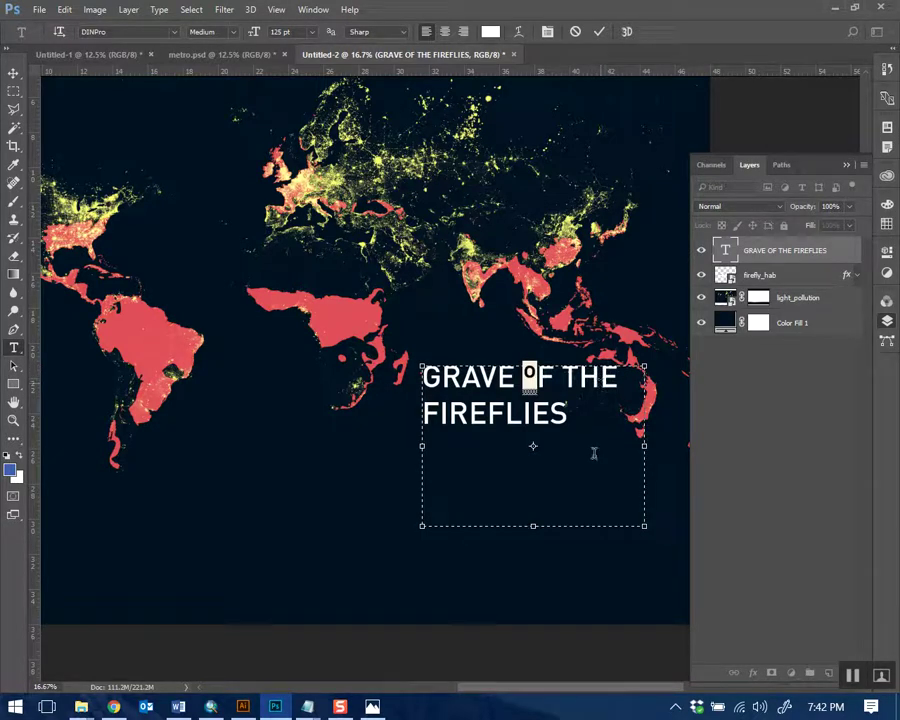
key("ctrl+z")
key("ctrl+z")
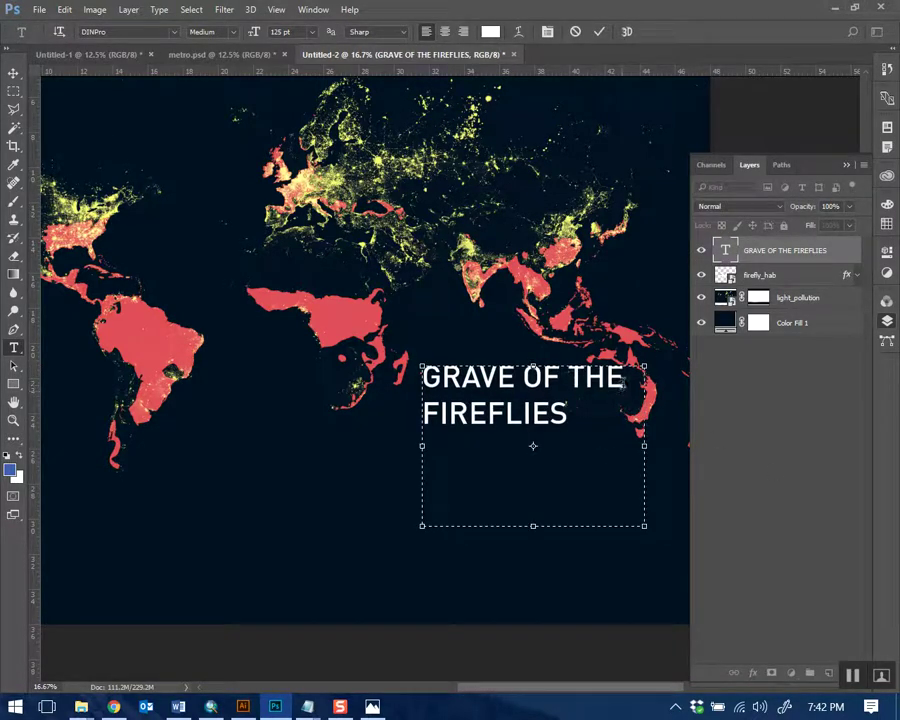
Set the title words OF THE in Adobe Caslon Pro with the Italic style
key("shift+Left")
key("shift+Left")
key("shift+Left")
key("shift+Left")
key("shift+Left")
key("shift+Left")
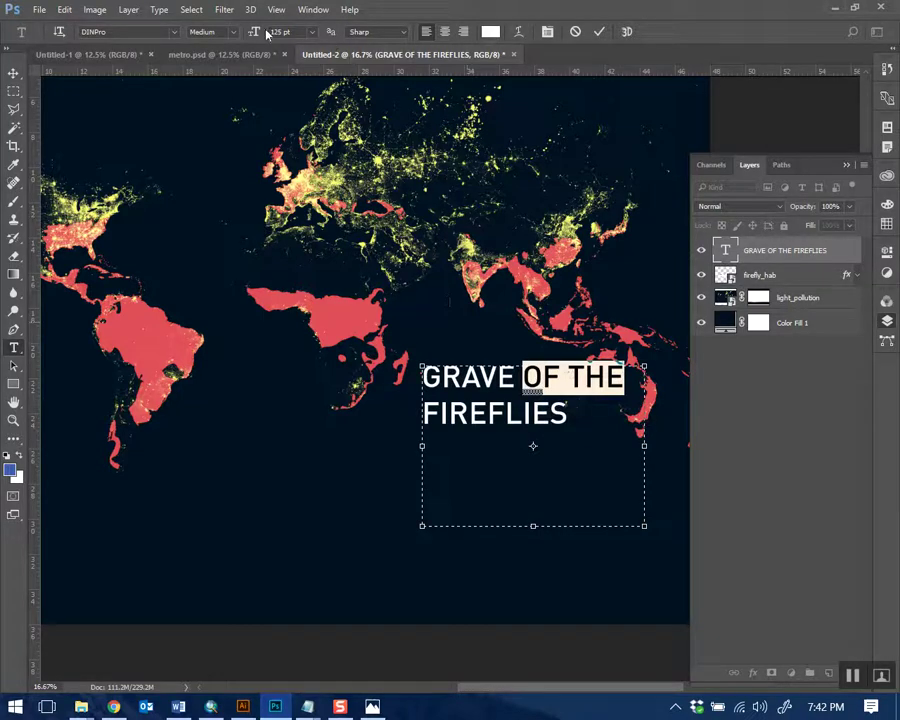
left_click(173, 32)
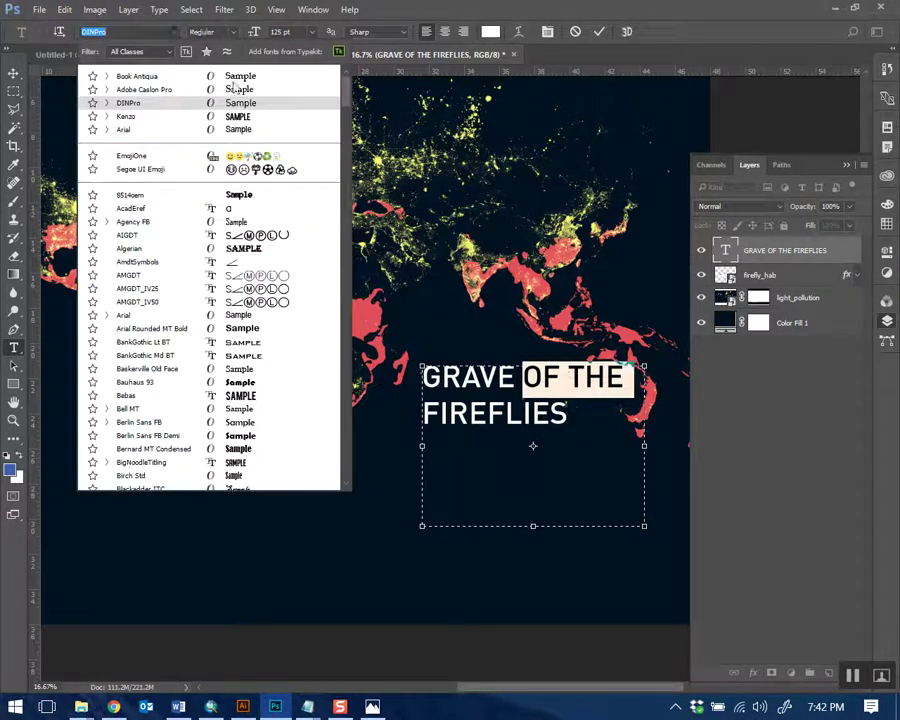
left_click(150, 91)
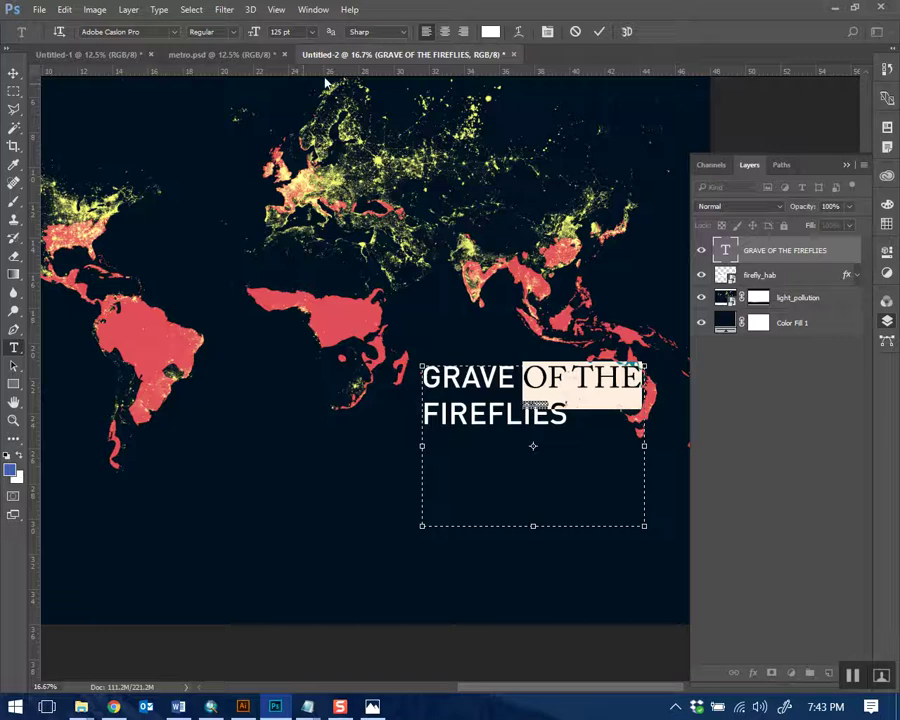
left_click(237, 37)
left_click(220, 55)
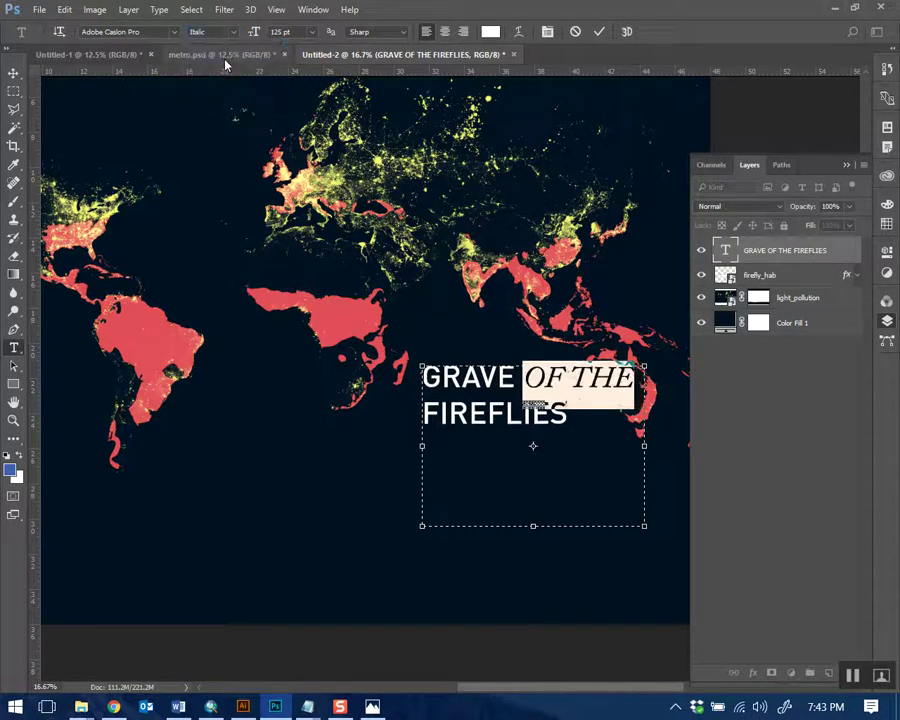
Replace the italic words OF THE with lowercase "of the" and commit the text edit
left_click_drag(635, 390, 524, 398)
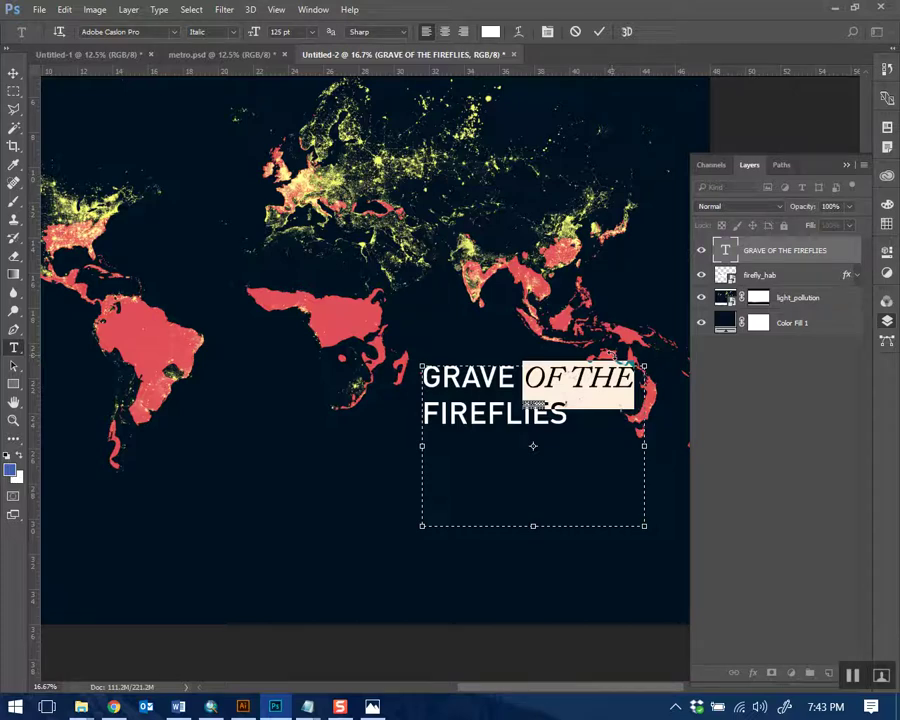
type("OF")
key("BackSpace")
key("BackSpace")
type("OF")
key("BackSpace")
key("BackSpace")
type("of the")
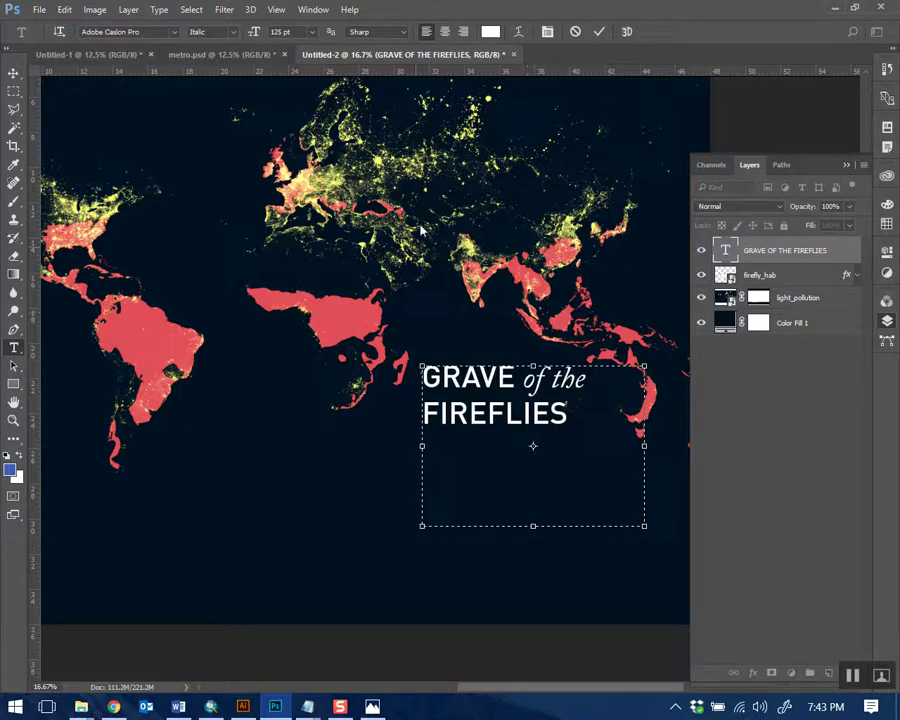
left_click(598, 31)
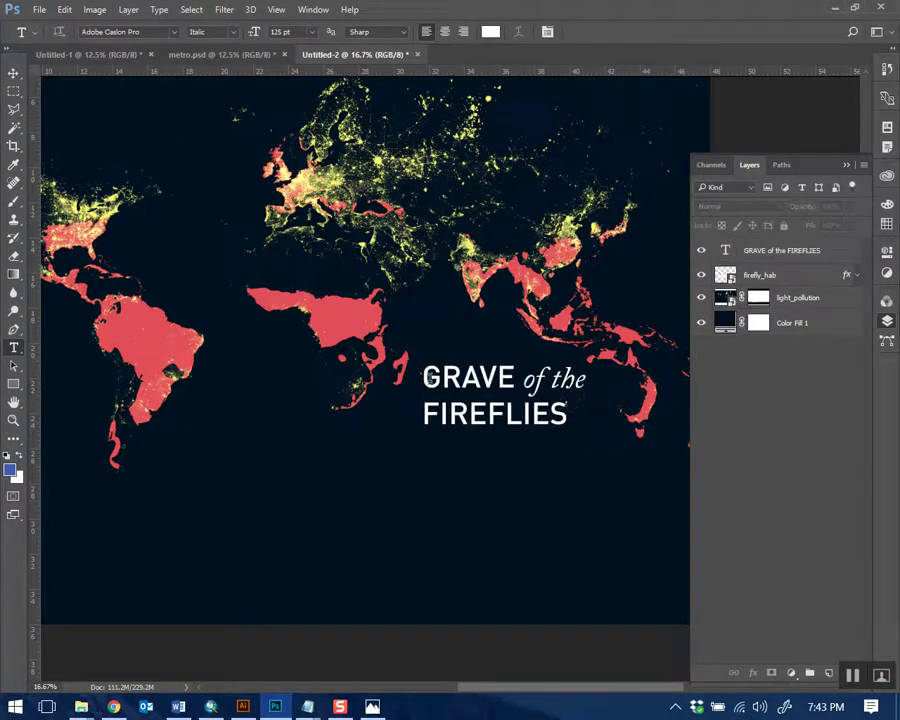
Reduce the italic words "of the" to 100 pt and commit the text edit
left_click_drag(587, 381, 522, 385)
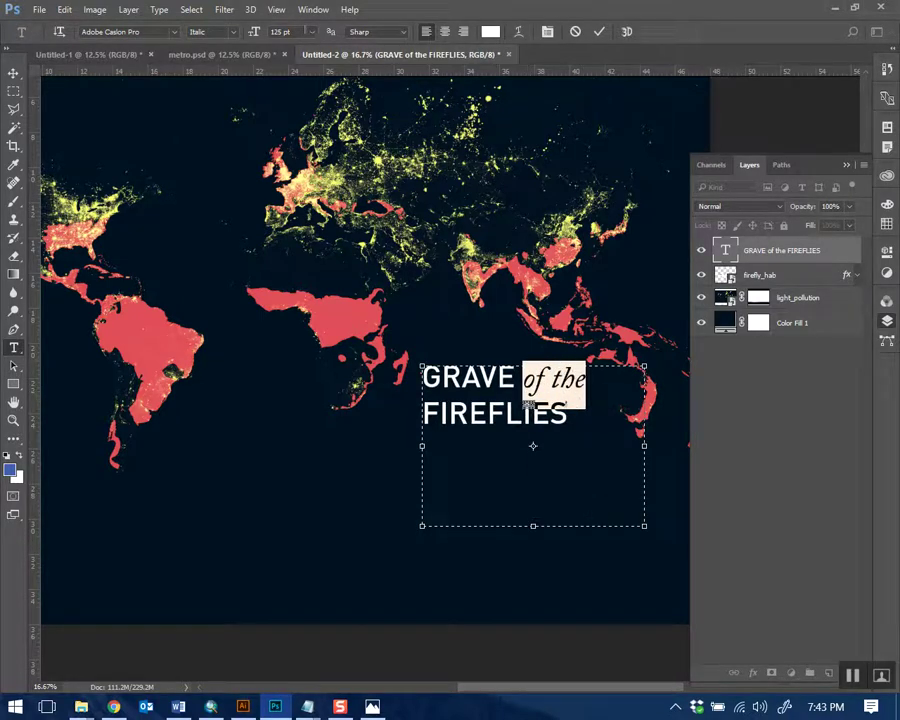
left_click(270, 32)
type("100")
left_click(598, 32)
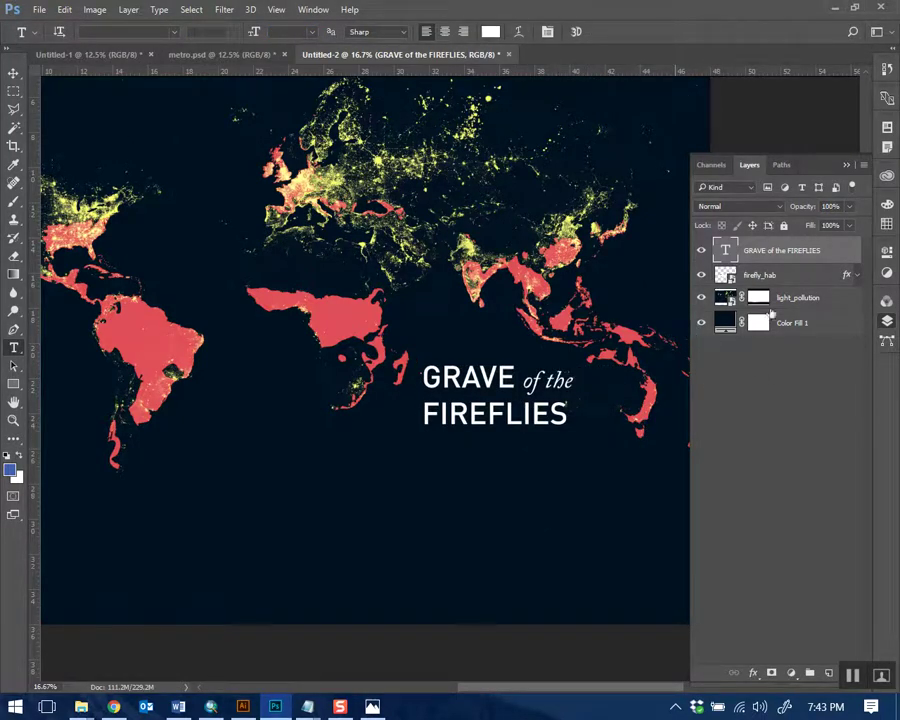
Color the word GRAVE light yellow fdfd72, sampled from the night lights on the map
left_click_drag(385, 281, 430, 311)
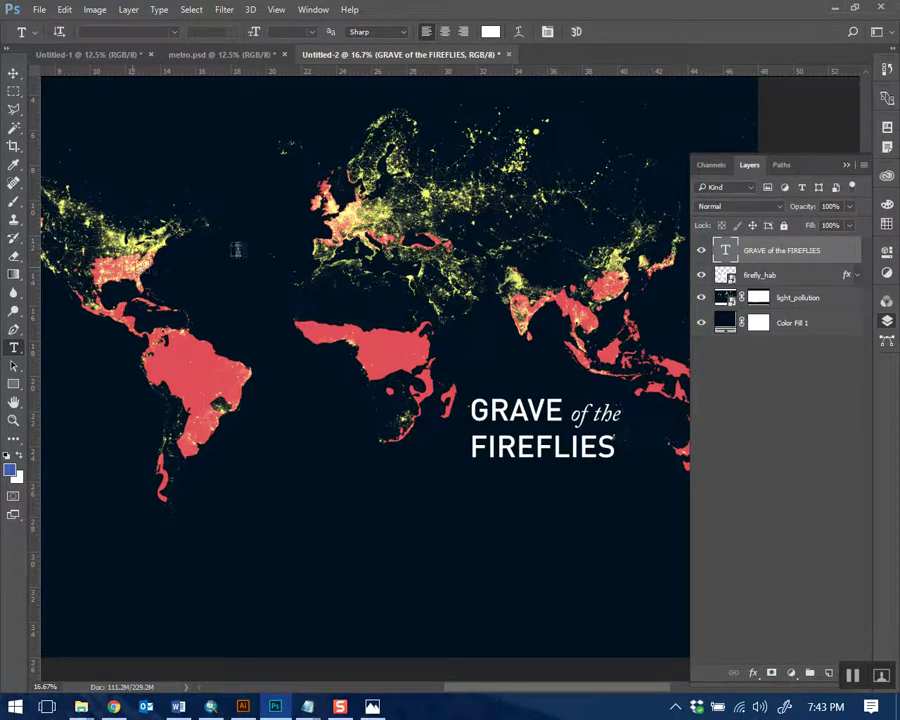
left_click_drag(471, 411, 563, 411)
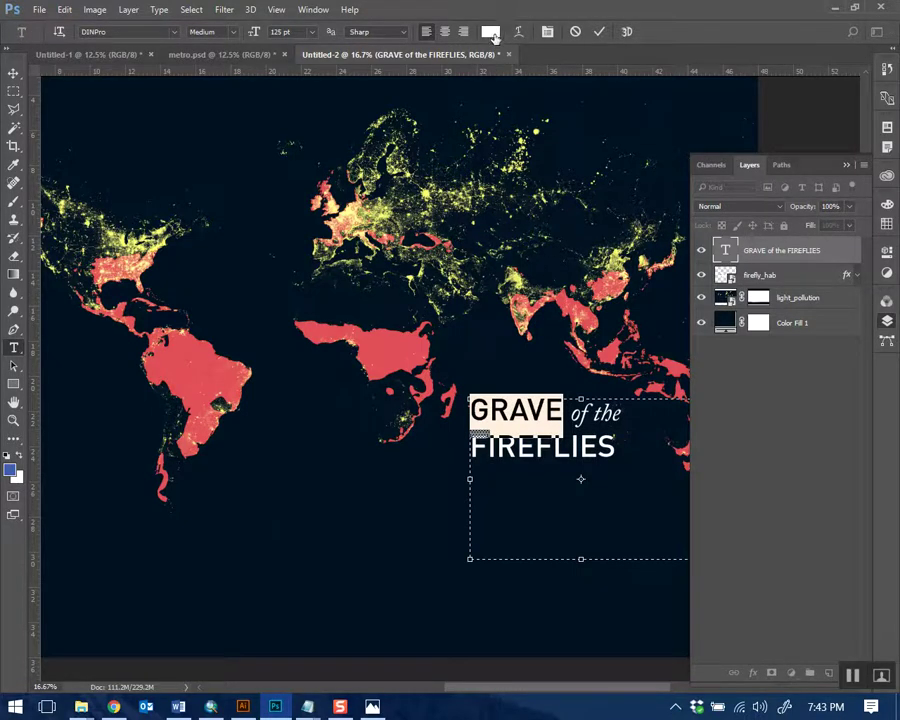
left_click(491, 32)
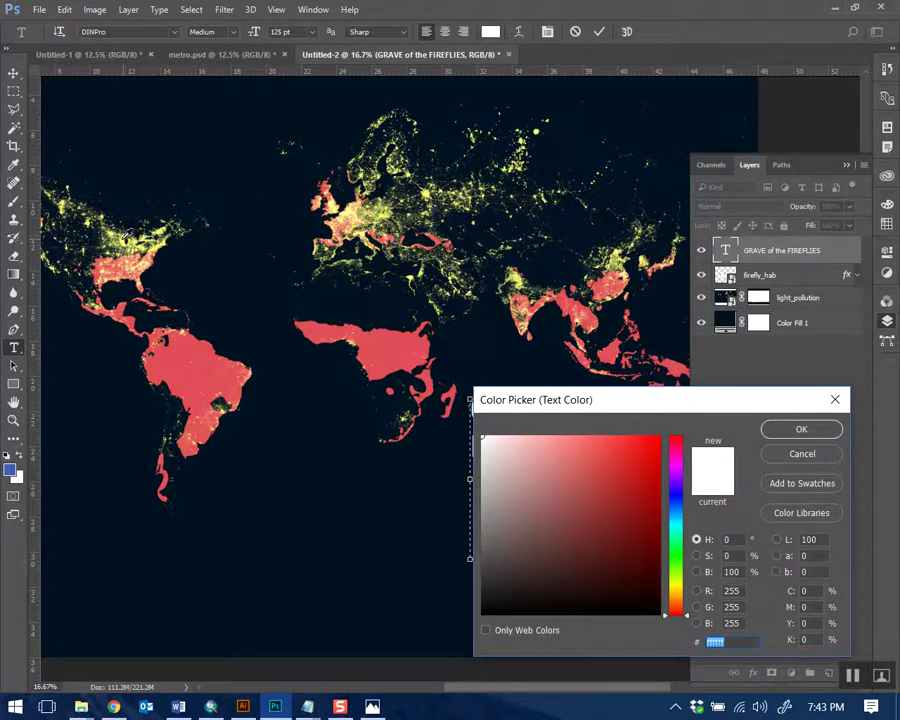
left_click(90, 175)
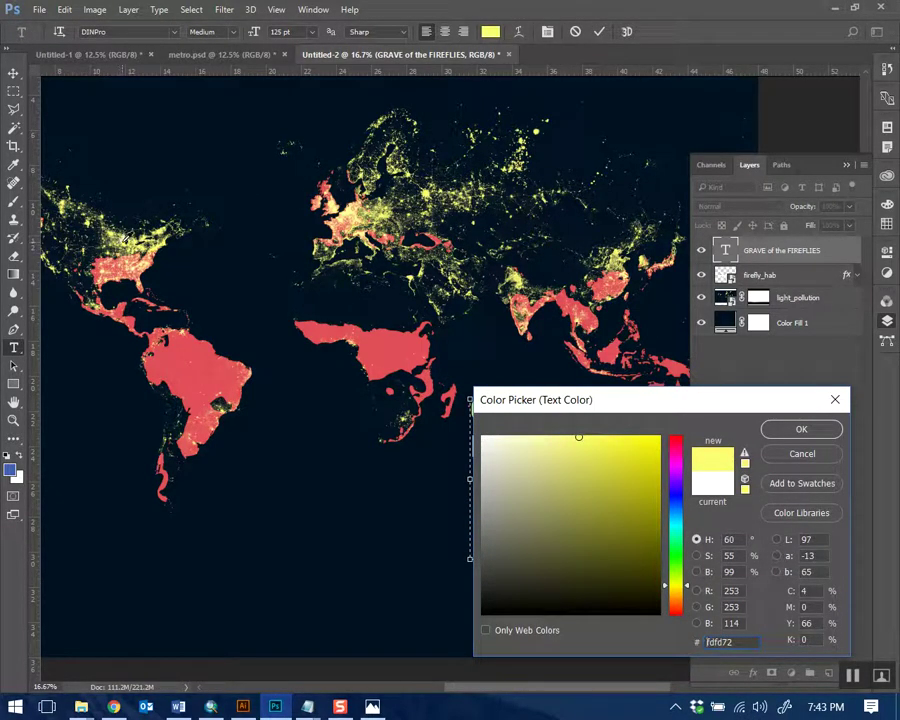
left_click(801, 429)
Color the word FIREFLIES with the red sampled from Africa's habitat area, commit the text, and fit the whole uncovered map on screen
left_click_drag(627, 450, 479, 446)
left_click(490, 31)
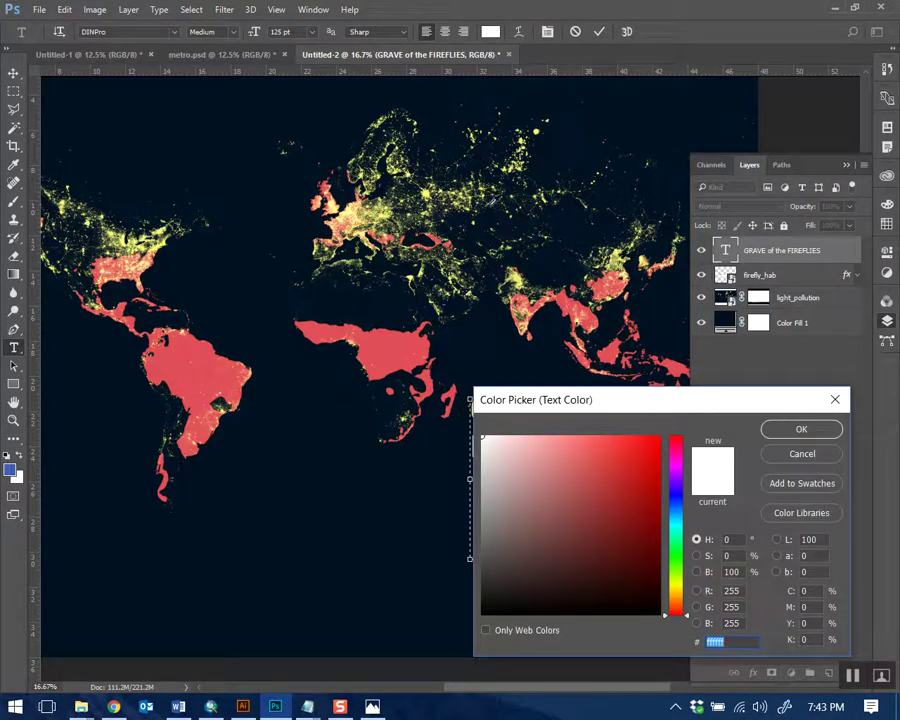
left_click(396, 337)
left_click(814, 434)
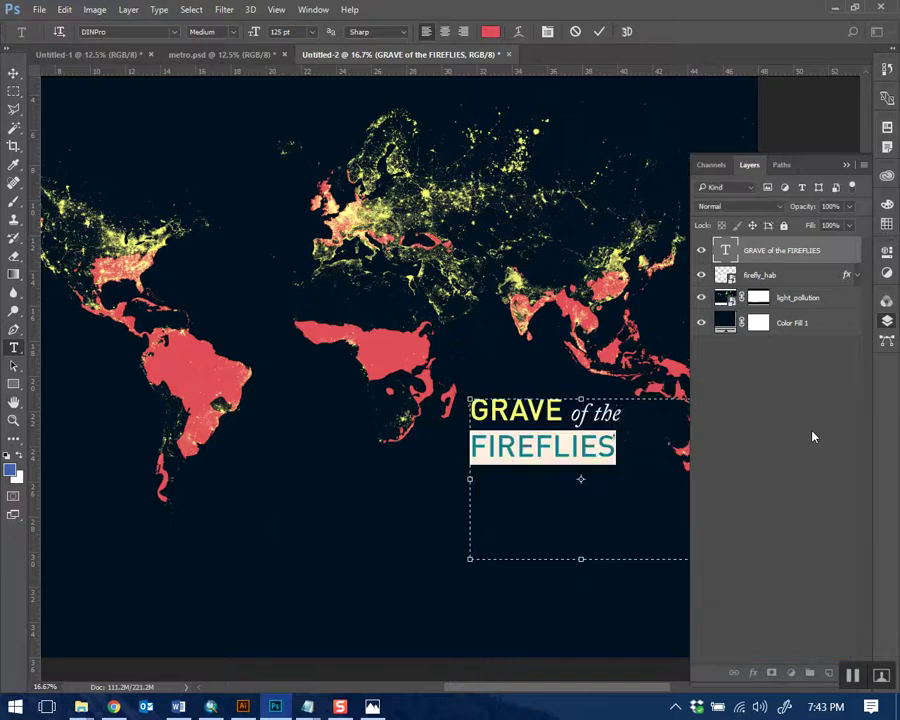
left_click(600, 33)
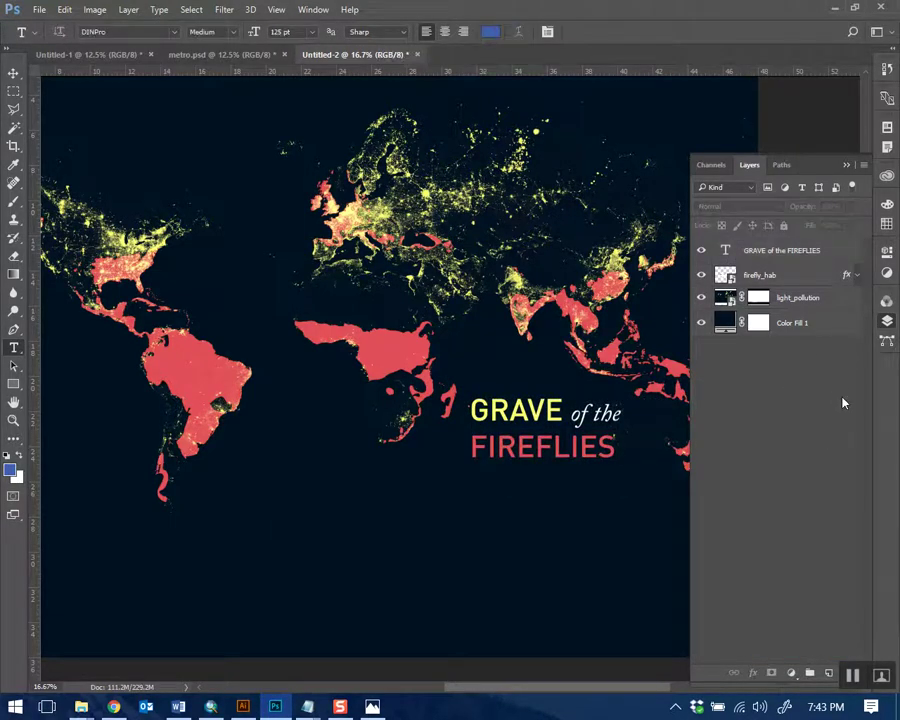
left_click(846, 165)
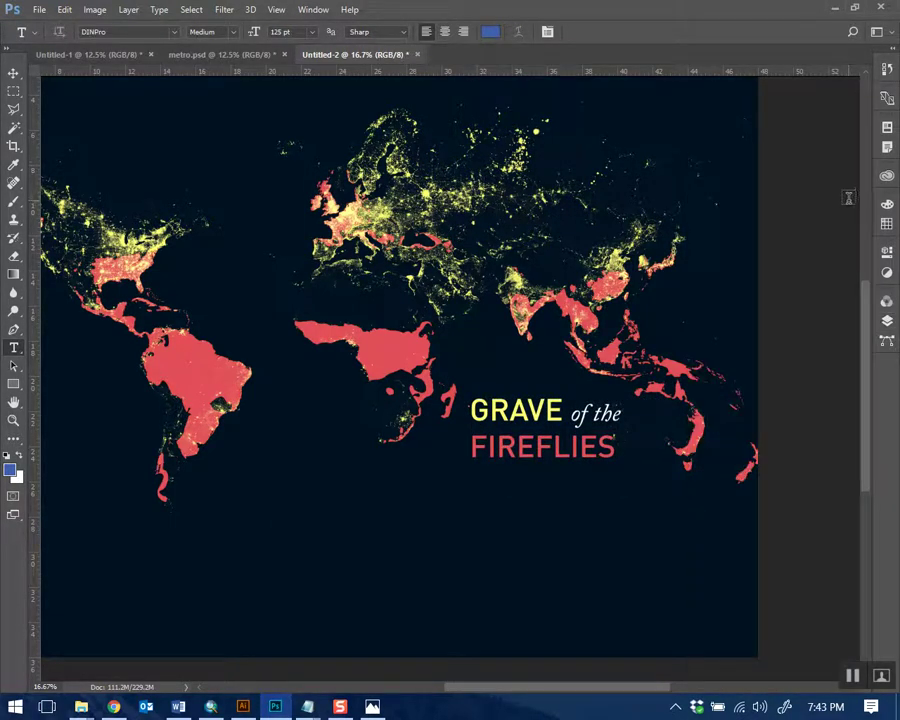
key("ctrl+0")
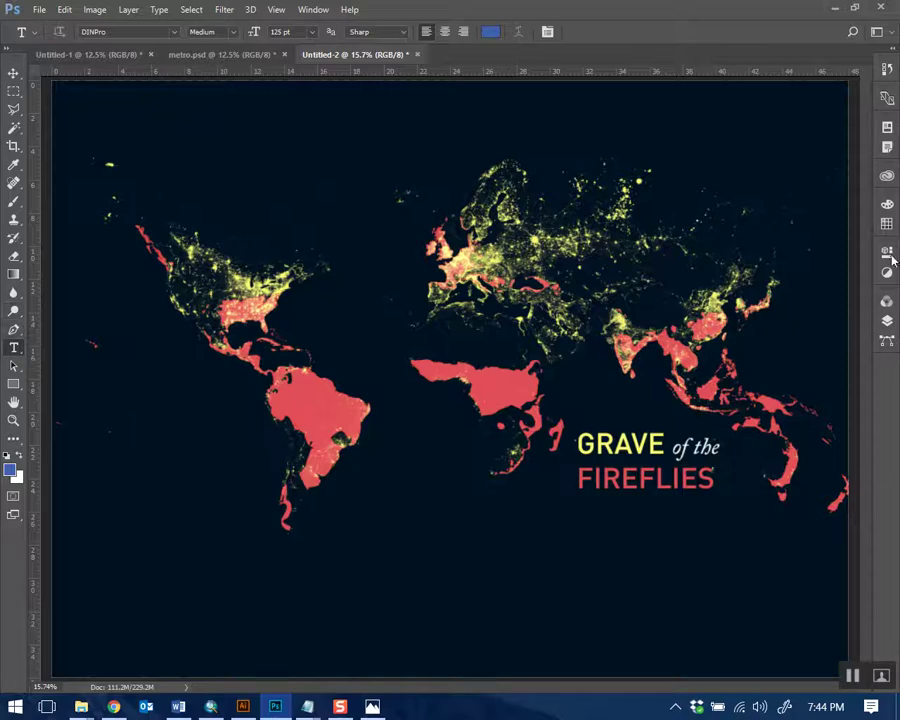
Draw a paragraph text box beneath the GRAVE of the FIREFLIES title and fill it with 24 pt Lorem Ipsum placeholder text
left_click(885, 323)
left_click(785, 252)
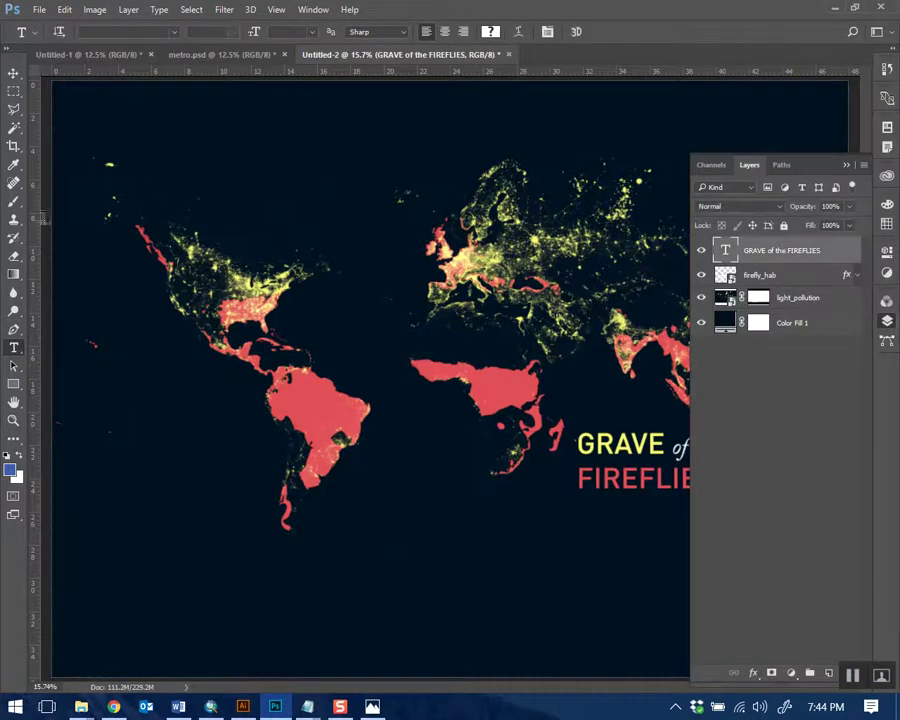
left_click_drag(578, 502, 733, 592)
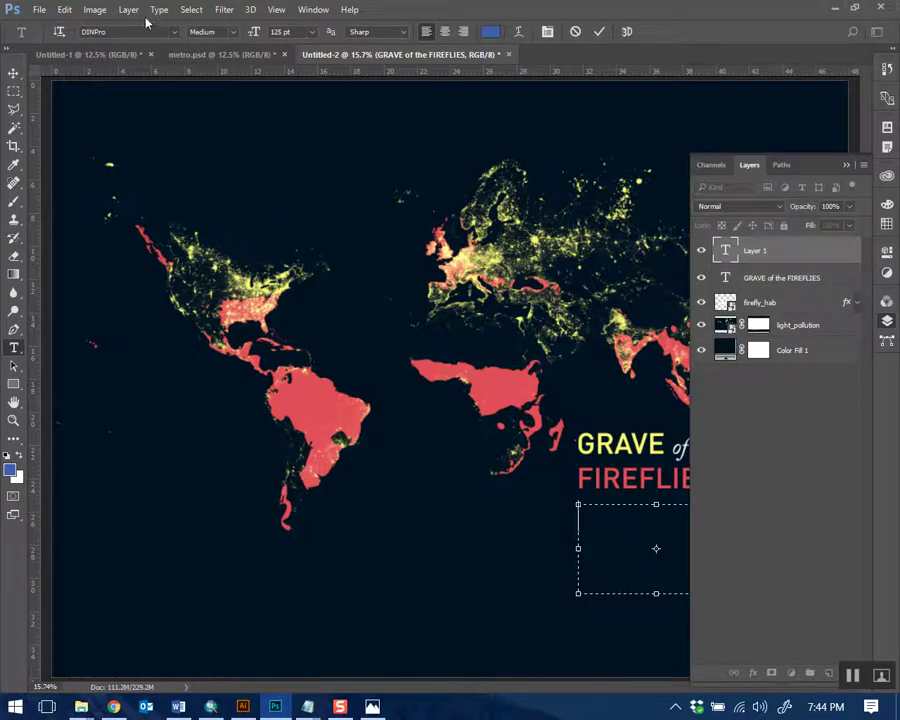
left_click(94, 10)
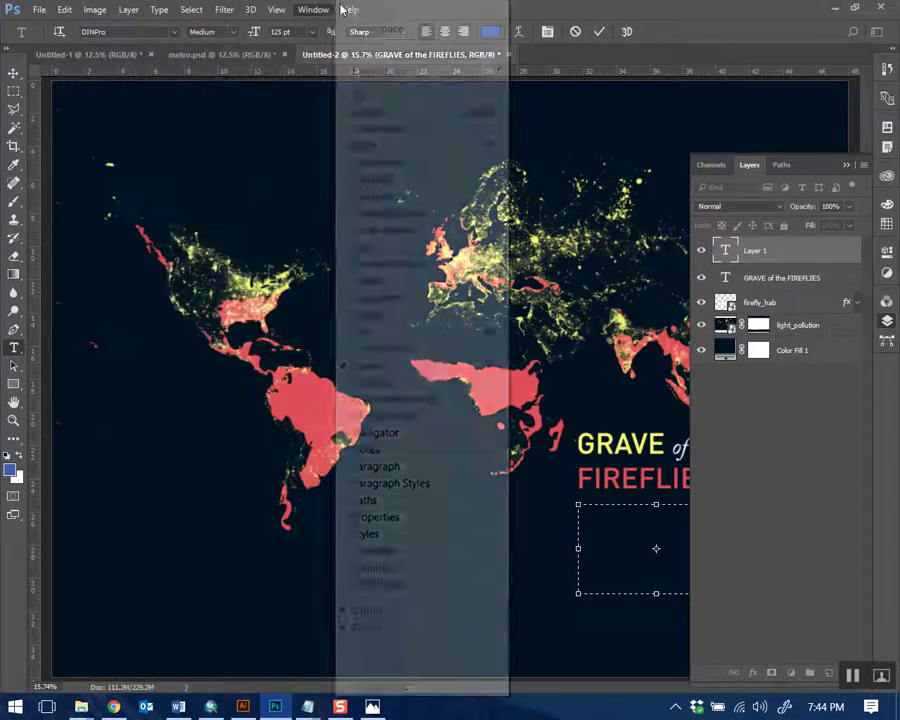
left_click(308, 32)
left_click(310, 221)
left_click(94, 10)
mouse_move(165, 14)
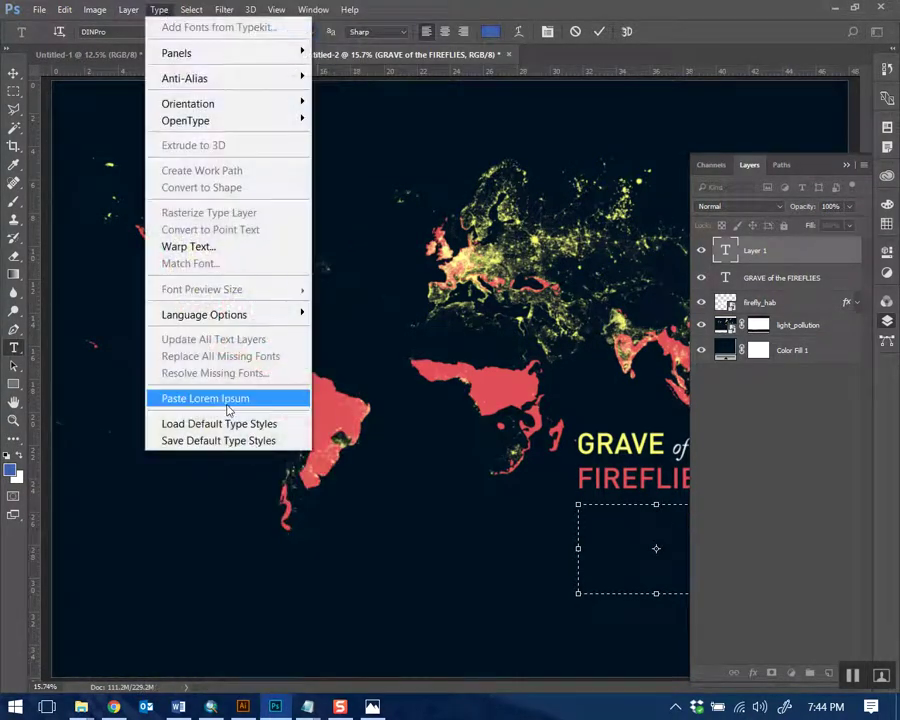
left_click(225, 397)
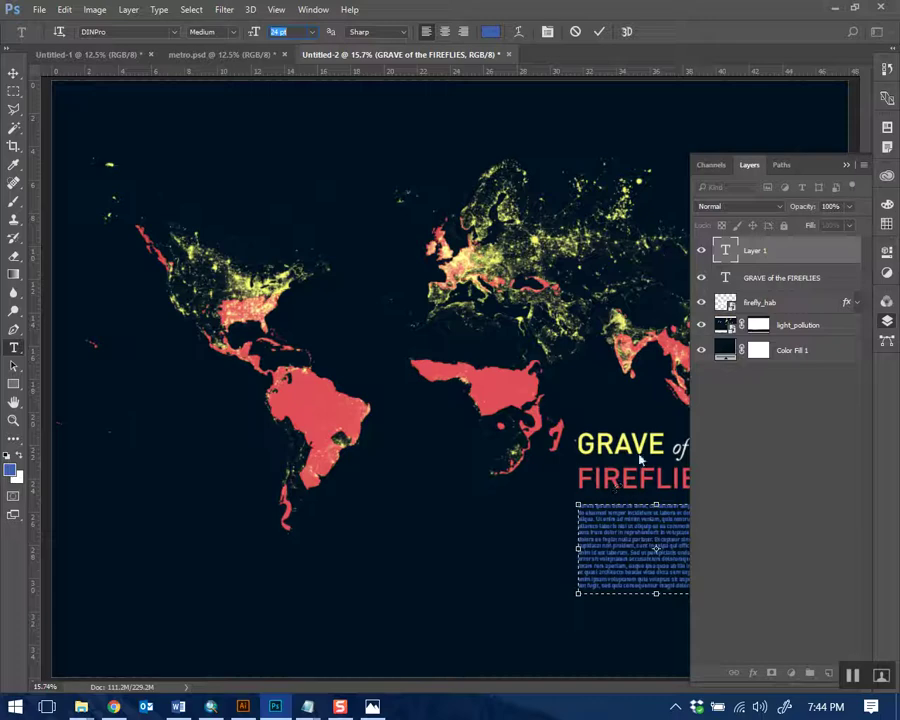
Color all of the placeholder paragraph light gray ebebeb, commit the text, and fit the whole uncovered map on screen
key("ctrl+a")
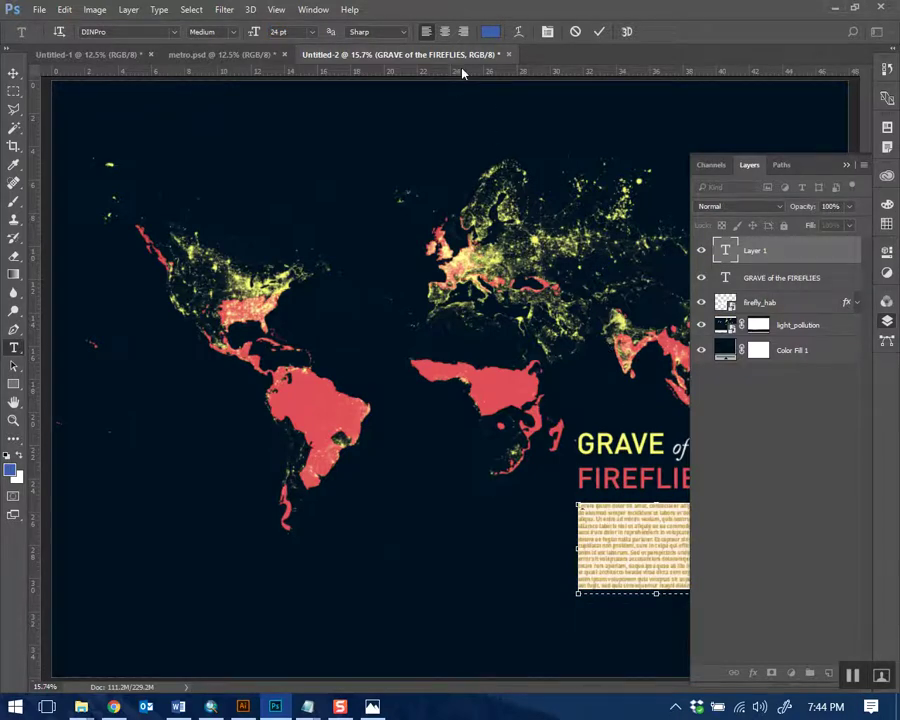
left_click(490, 31)
left_click(483, 449)
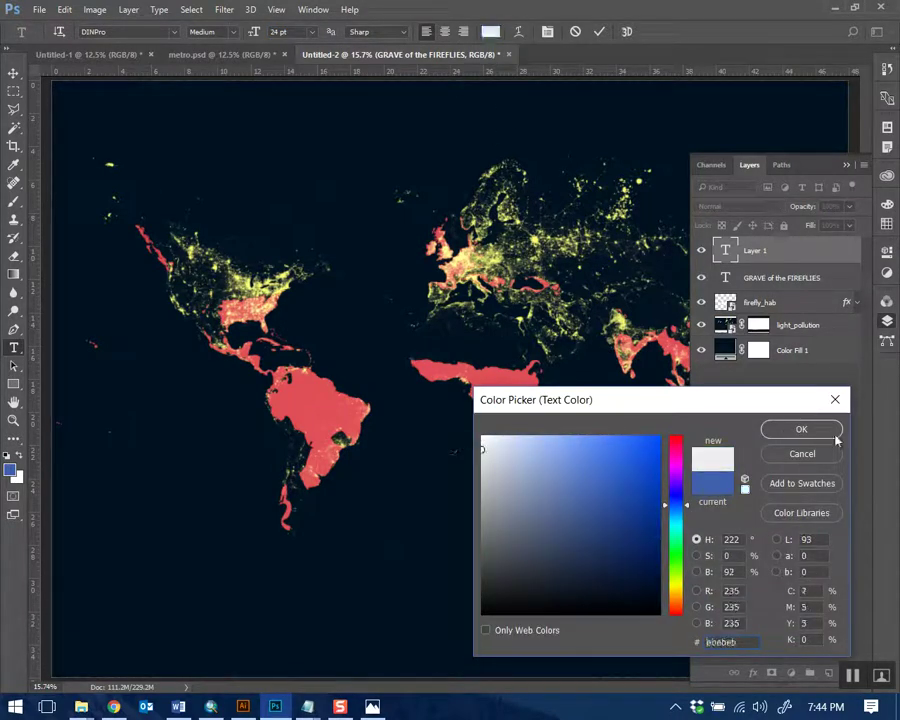
left_click(836, 436)
left_click(598, 31)
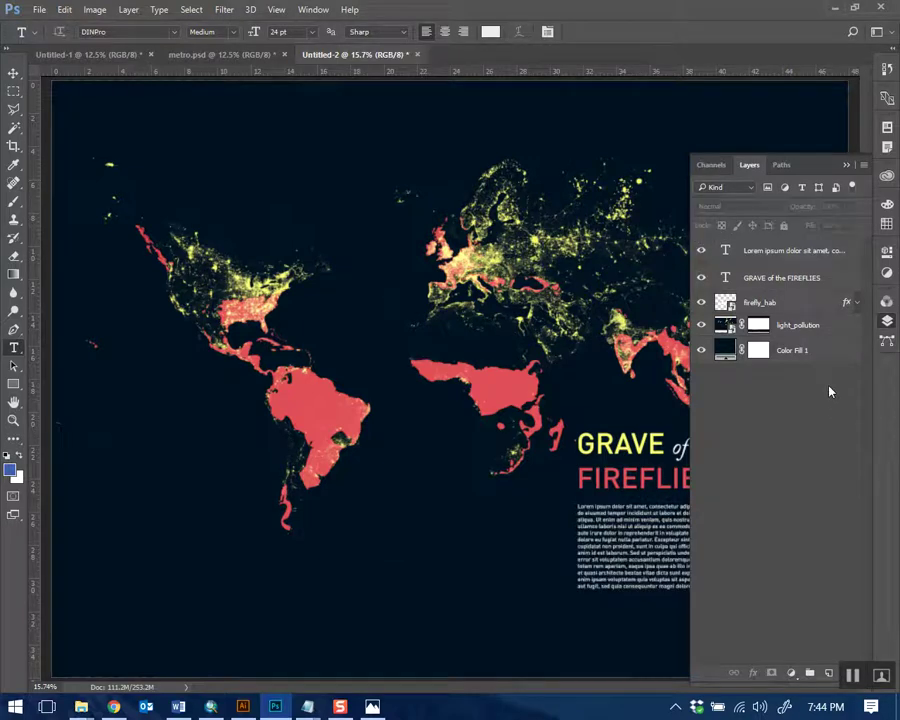
key("ctrl+minus")
key("ctrl+minus")
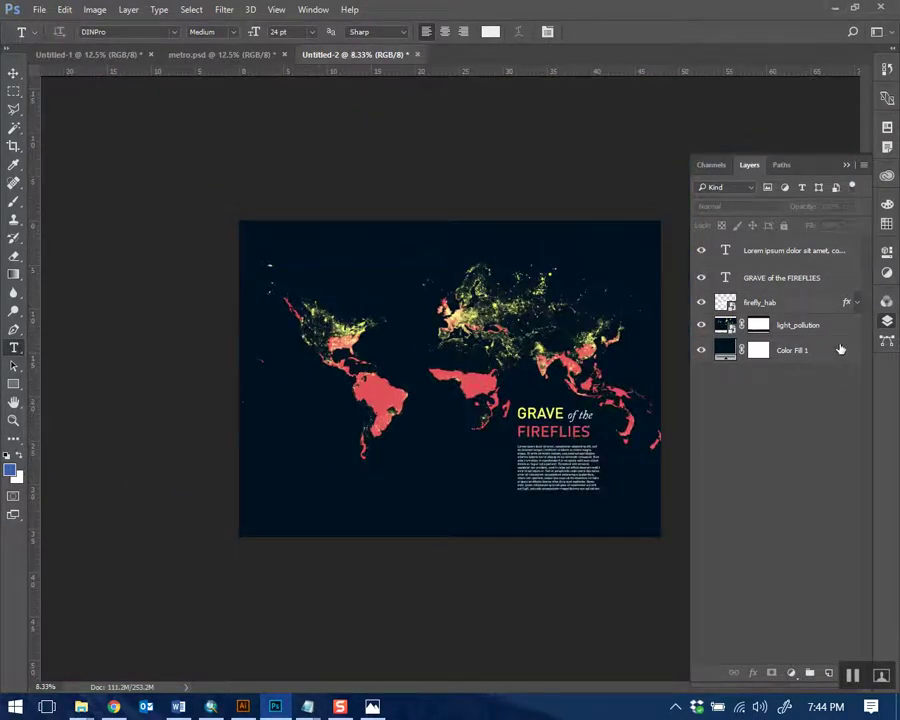
left_click(846, 165)
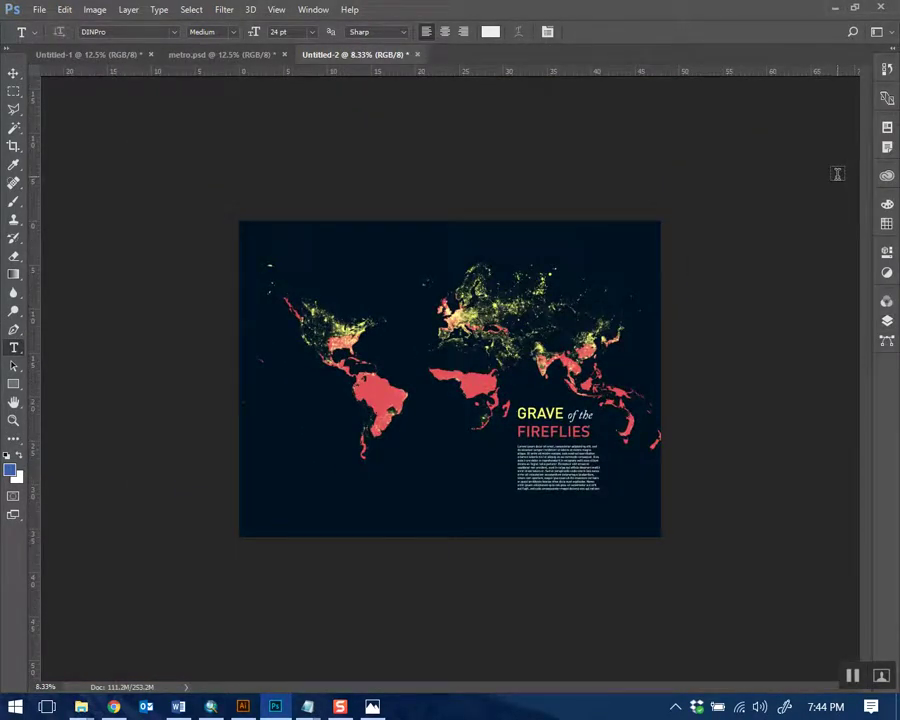
key("ctrl+0")
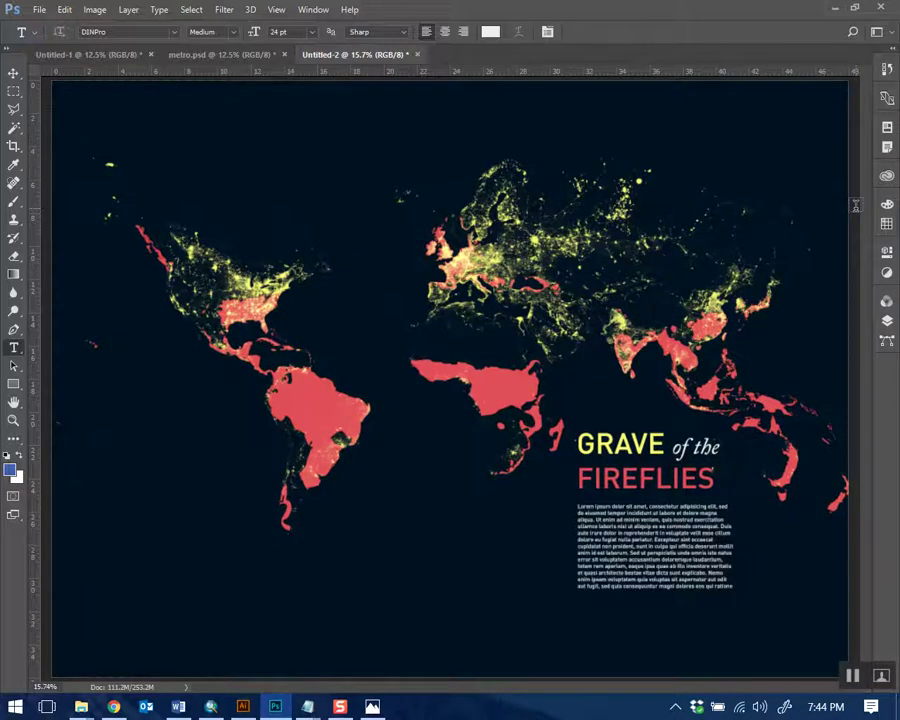
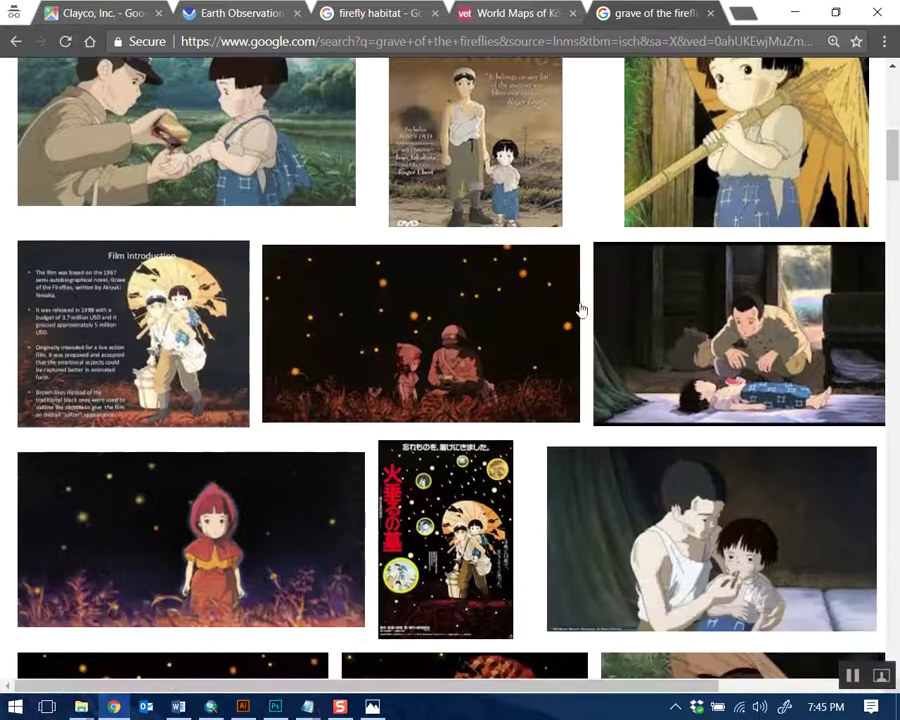
Look through the Grave of the Fireflies image results in the browser and minimize the open windows to reach the desktop
scroll(555, 343, "up", 8)
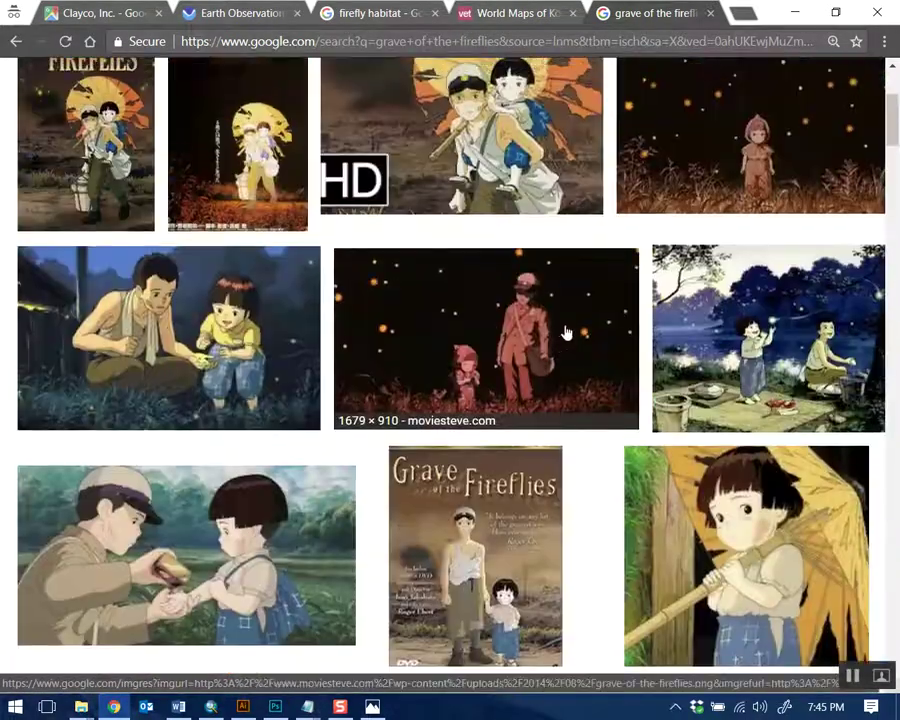
left_click(795, 12)
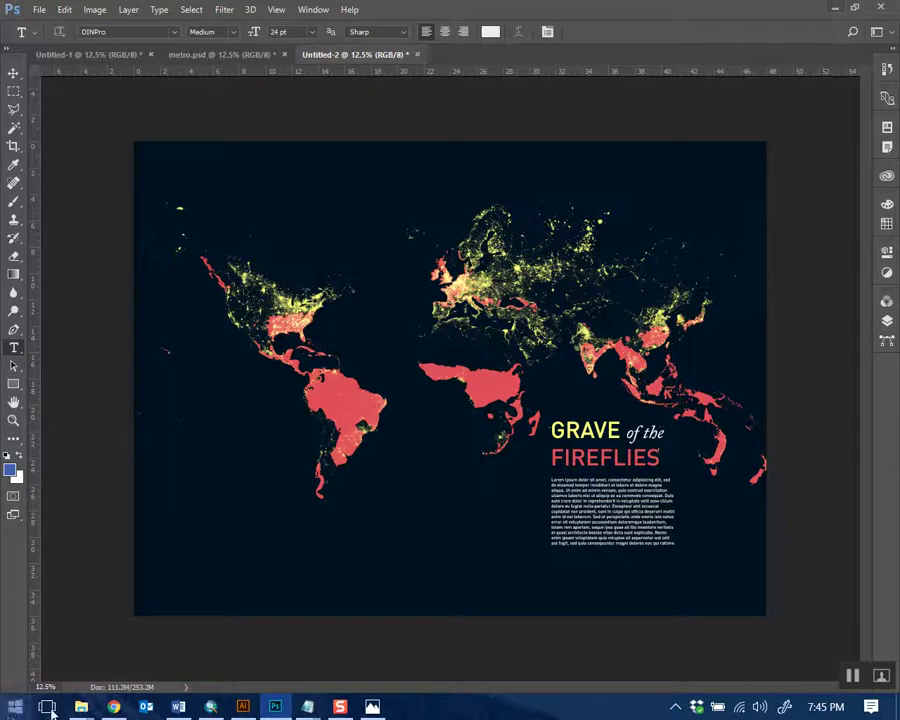
key("alt+Tab")
left_click(810, 12)
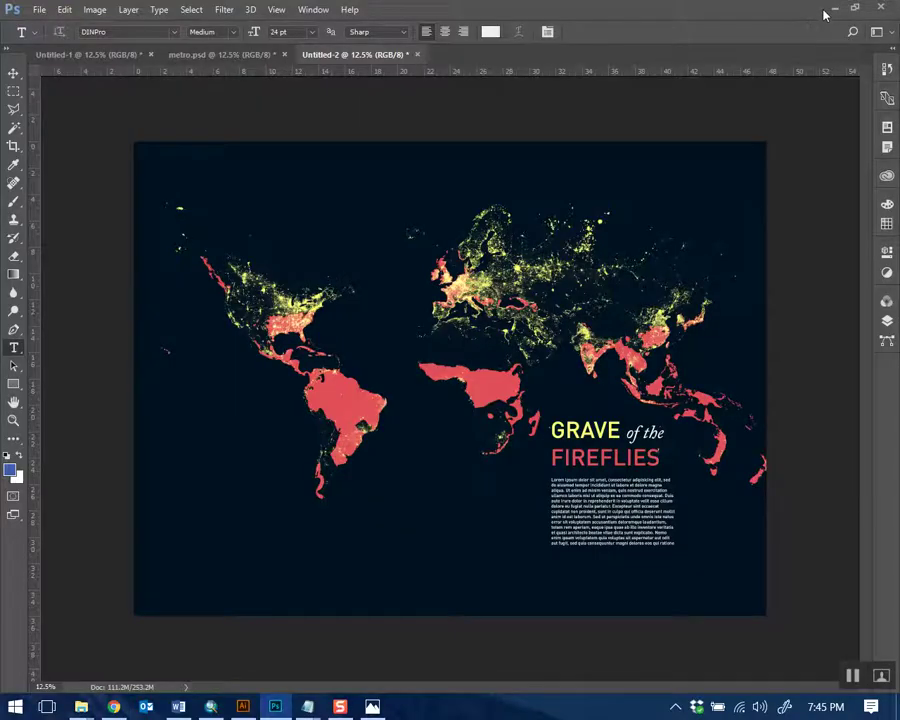
left_click(818, 12)
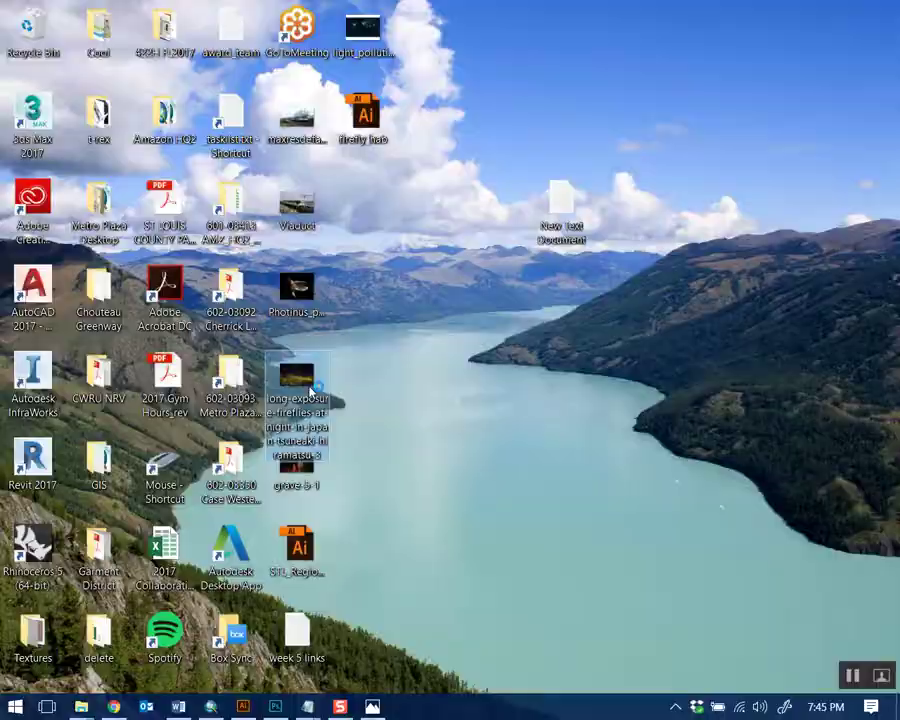
Preview the long-exposure fireflies and Photinus_pyralis_Firefly photos from the desktop, close the viewer, and return to Photoshop
double_click(296, 378)
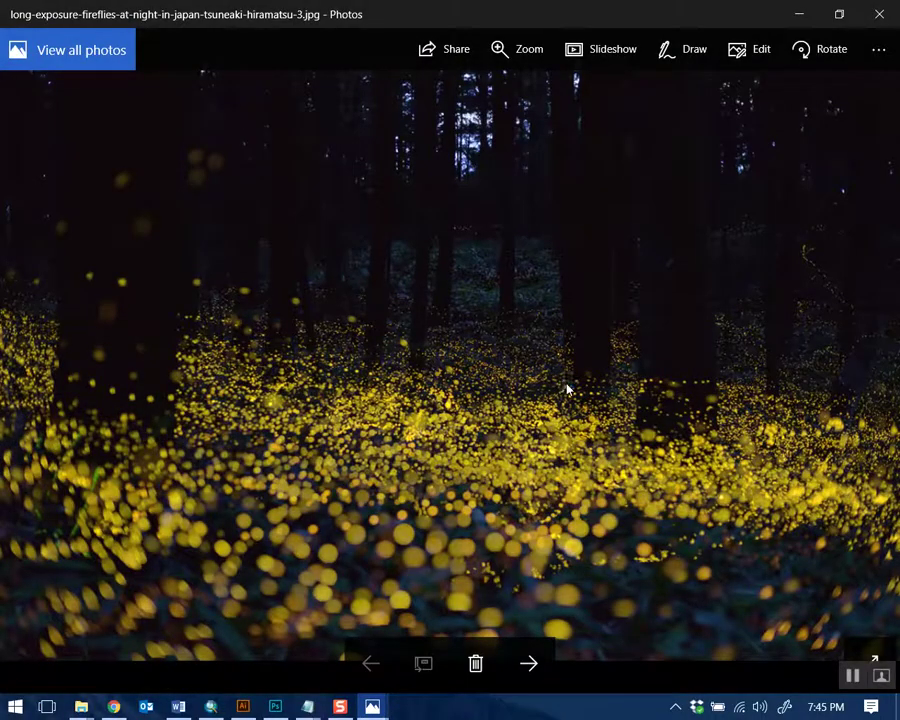
left_click(528, 663)
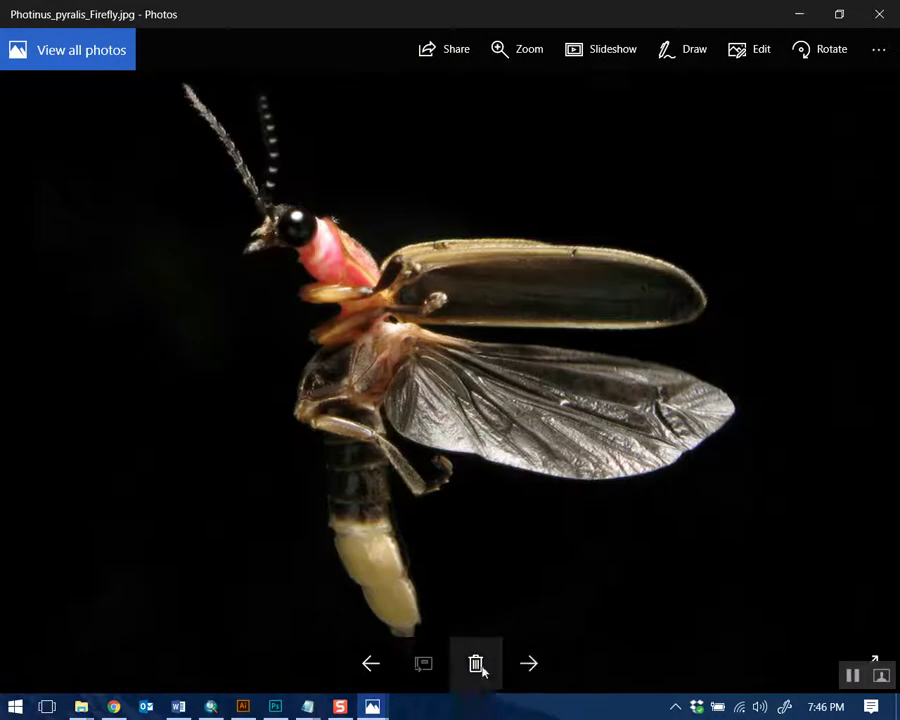
left_click(398, 663)
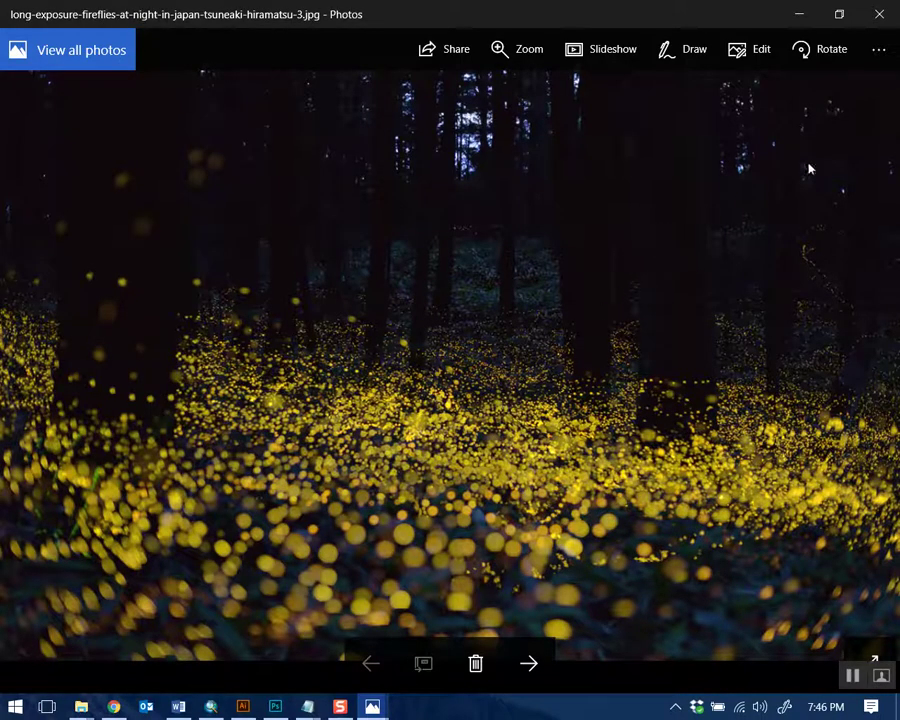
key("alt+F4")
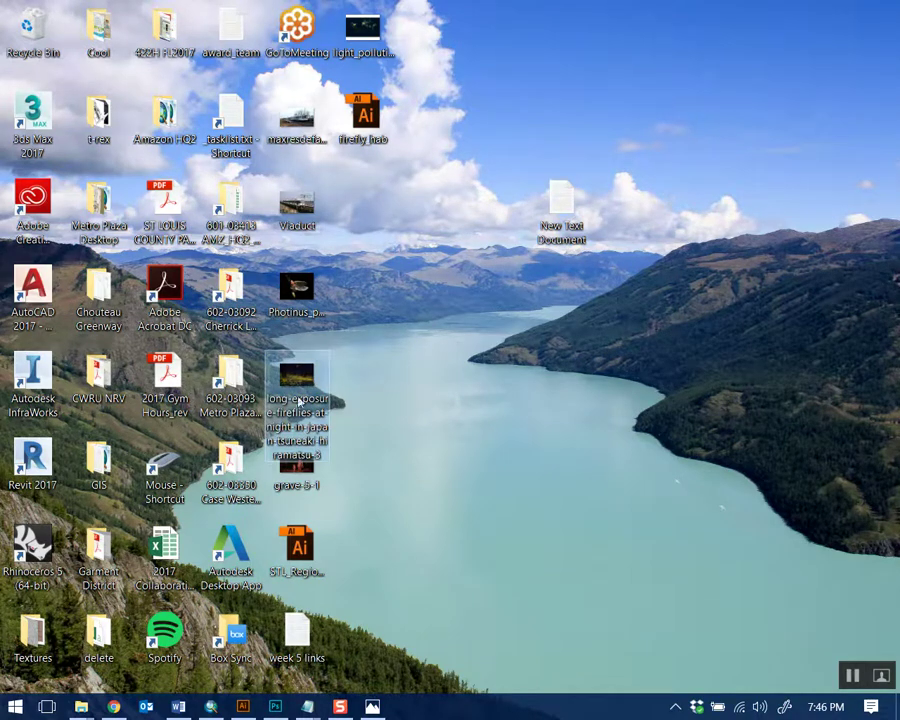
key("alt+Tab")
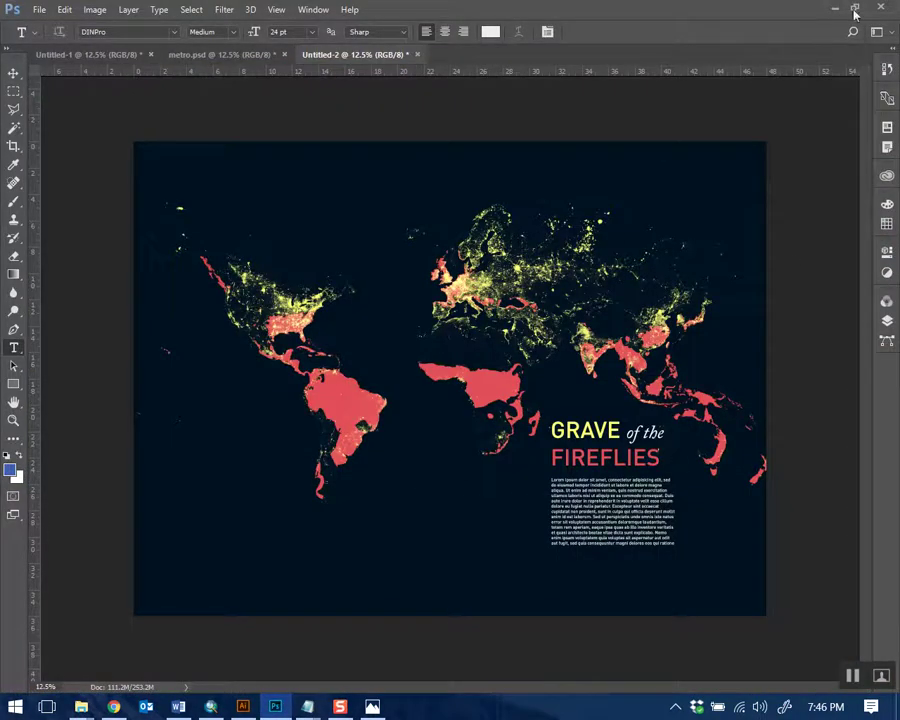
Place the long-exposure fireflies JPG from the Desktop folder into the Untitled-2 map document
right_click(81, 707)
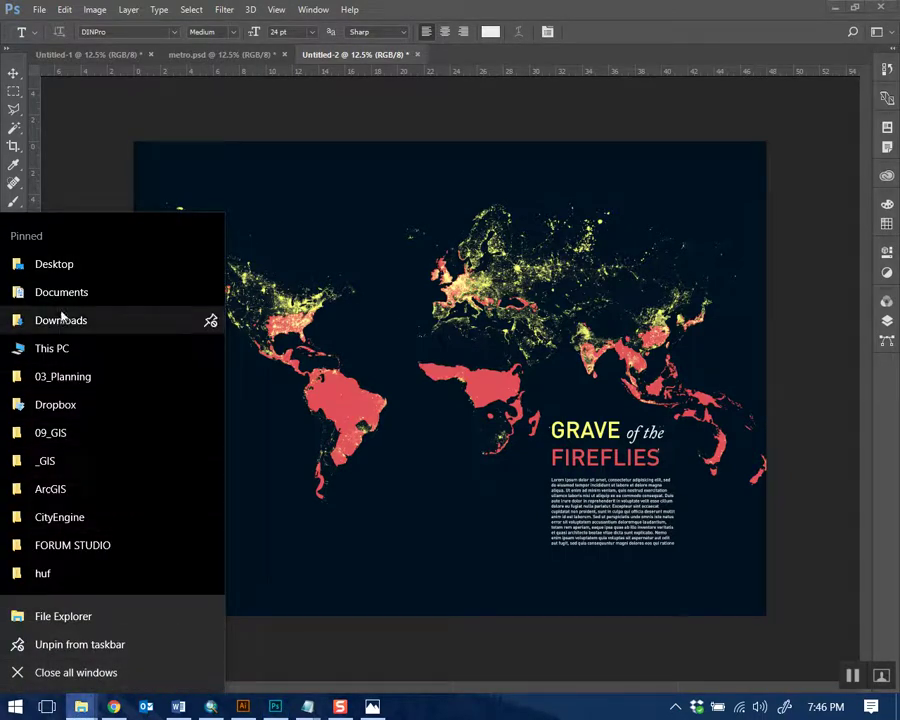
left_click(14, 268)
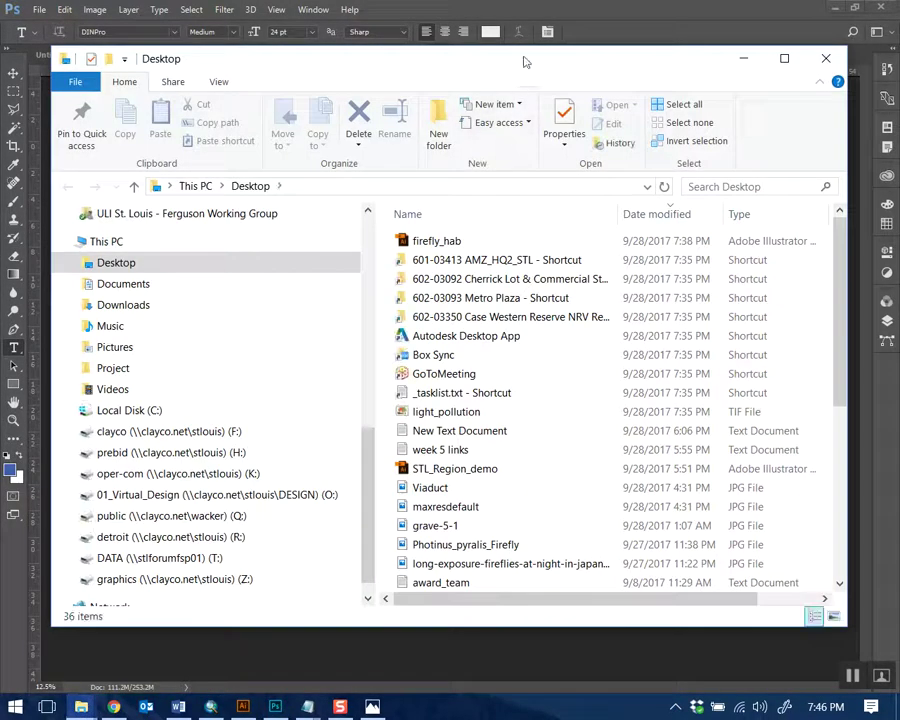
scroll(526, 378, "down", 2)
left_click(515, 468)
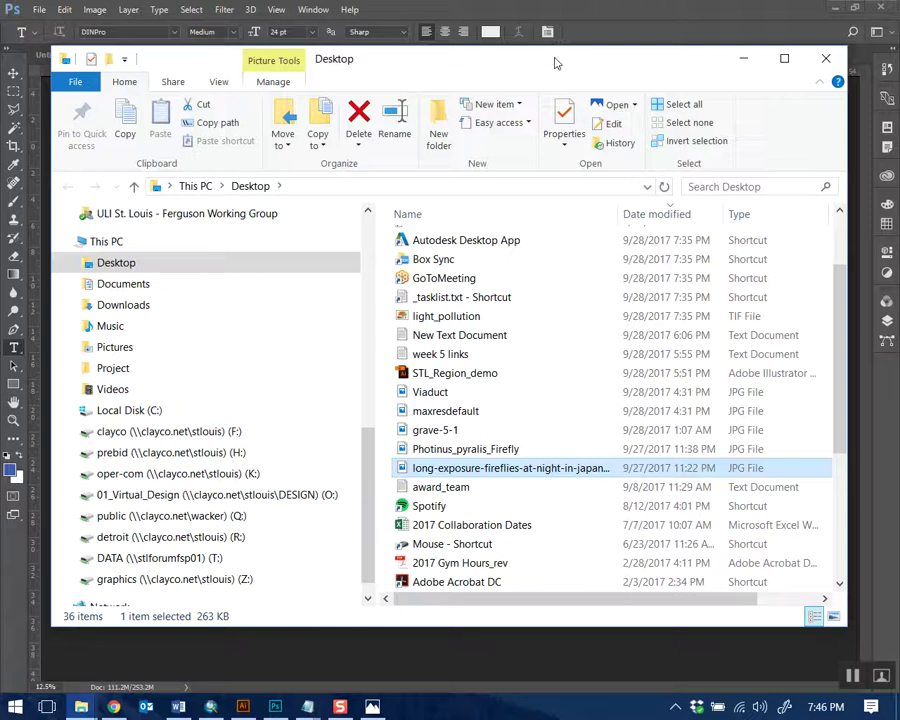
left_click_drag(555, 50, 345, 68)
left_click_drag(364, 487, 716, 485)
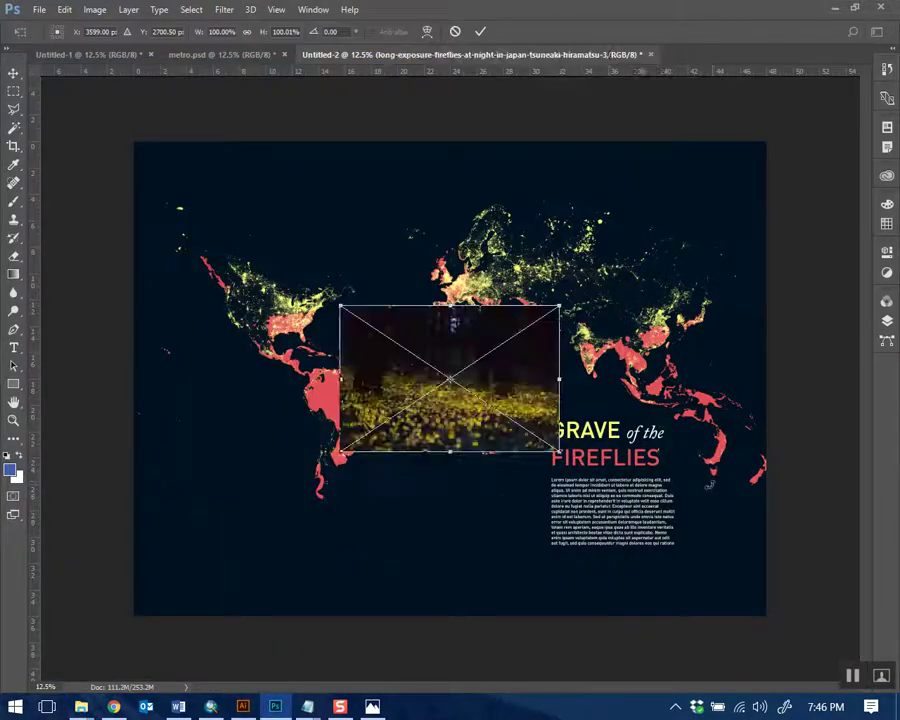
Scale the placed firefly photo to about 289% so it spans the canvas width, shift it down past the lower edge, and commit
left_click_drag(500, 350, 307, 576)
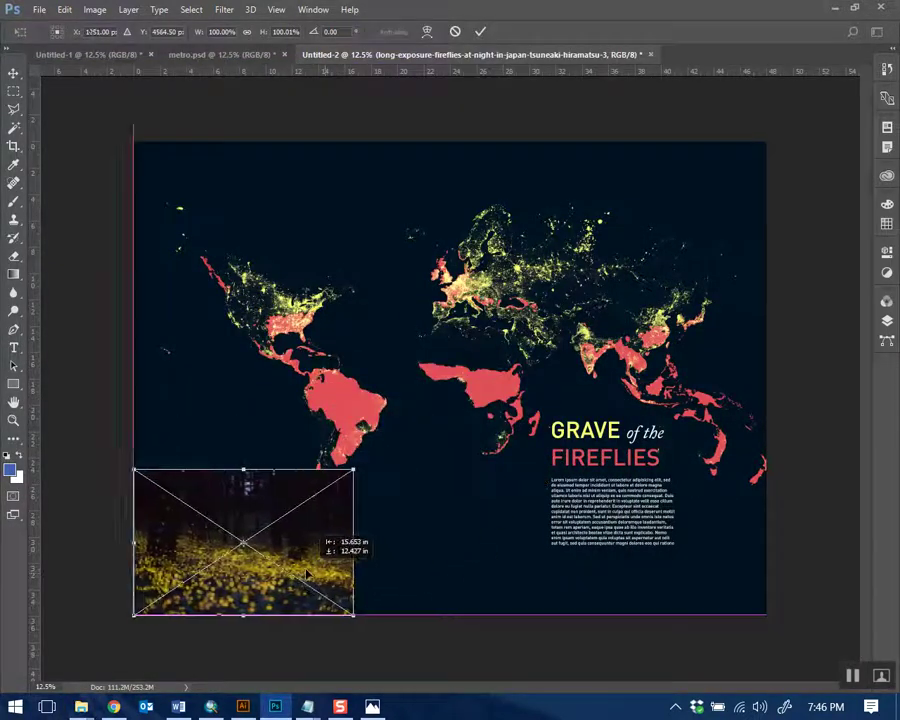
left_click_drag(353, 469, 807, 263)
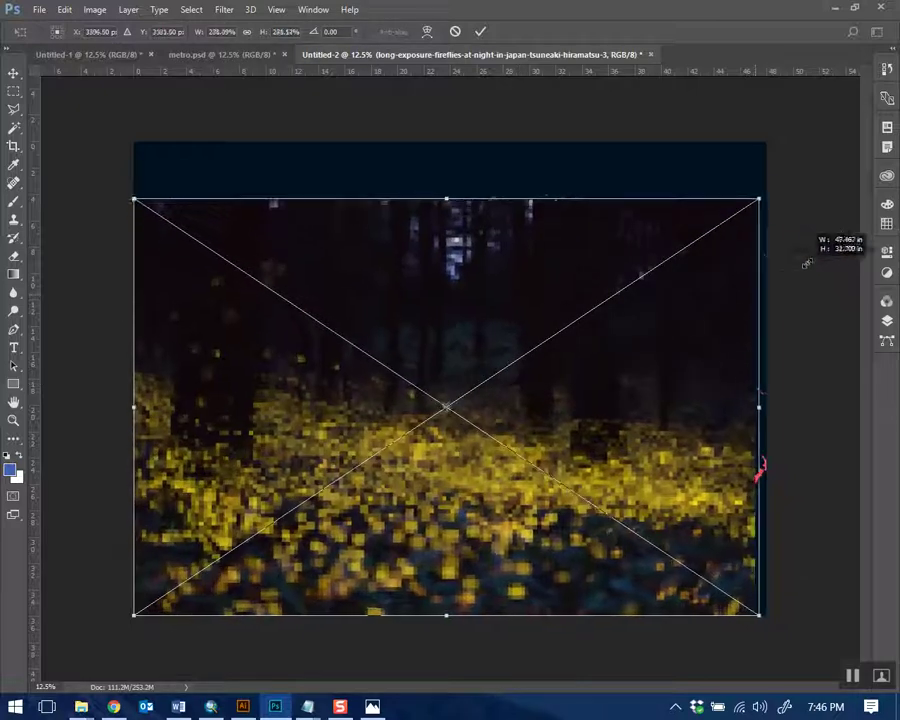
left_click_drag(688, 436, 688, 495)
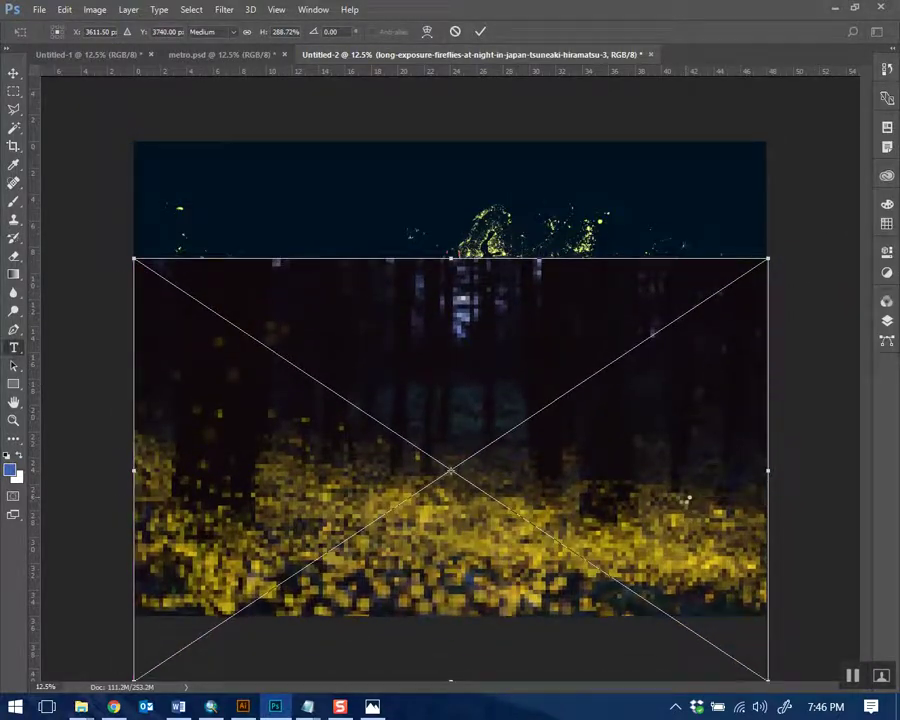
key("Return")
Reorder the firefly photo layer so it sits between the firefly_hab and light_pollution layers
left_click(889, 320)
left_click_drag(773, 264, 780, 360)
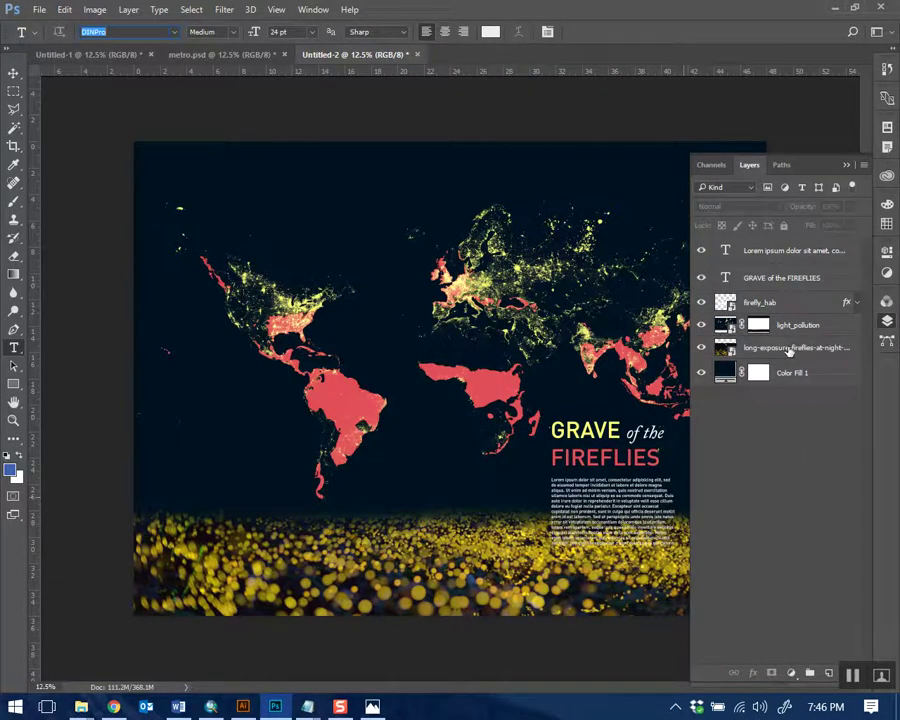
left_click(789, 350)
left_click_drag(781, 357, 776, 328)
Try neighboring blending modes on the firefly photo layer and settle on Screen
left_click(736, 207)
left_click(729, 278)
key("Down")
key("Down")
key("Up")
key("Down")
key("Up")
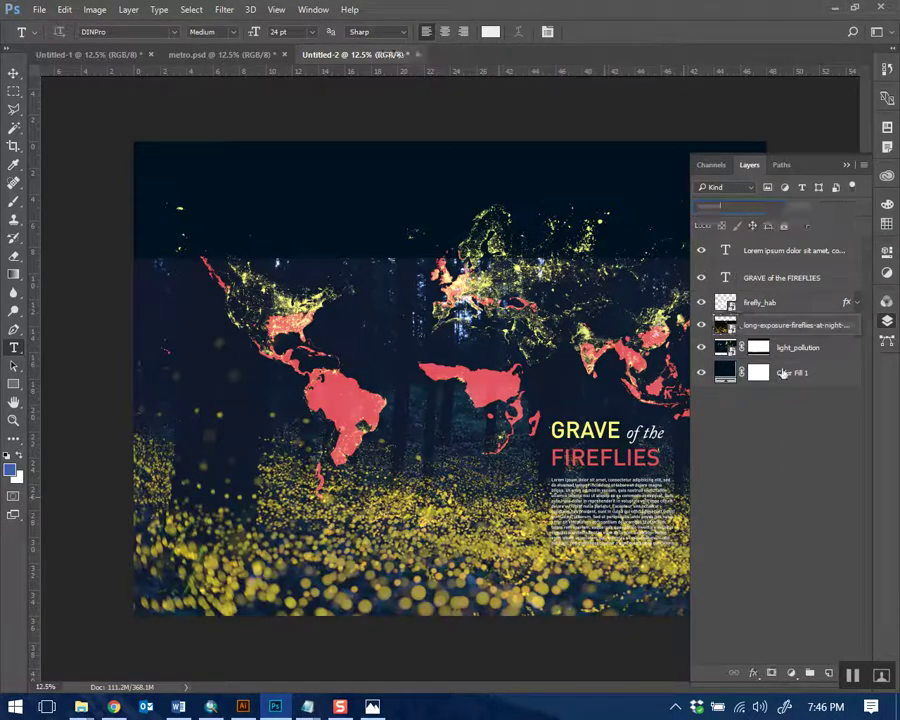
Add a layer mask to the long-exposure fireflies photo layer
left_click(12, 74)
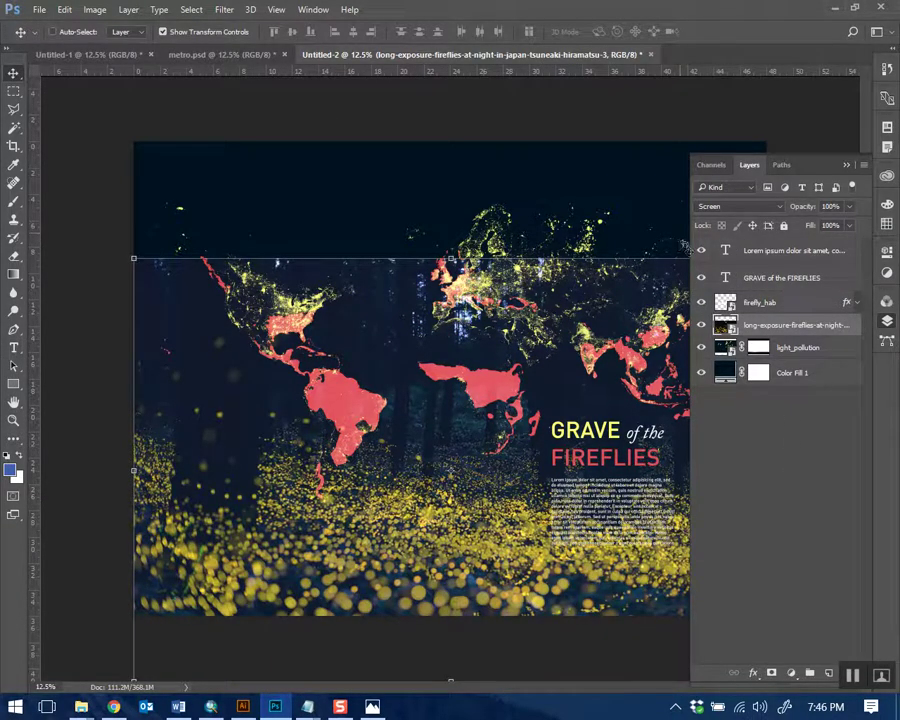
left_click_drag(686, 229, 700, 229)
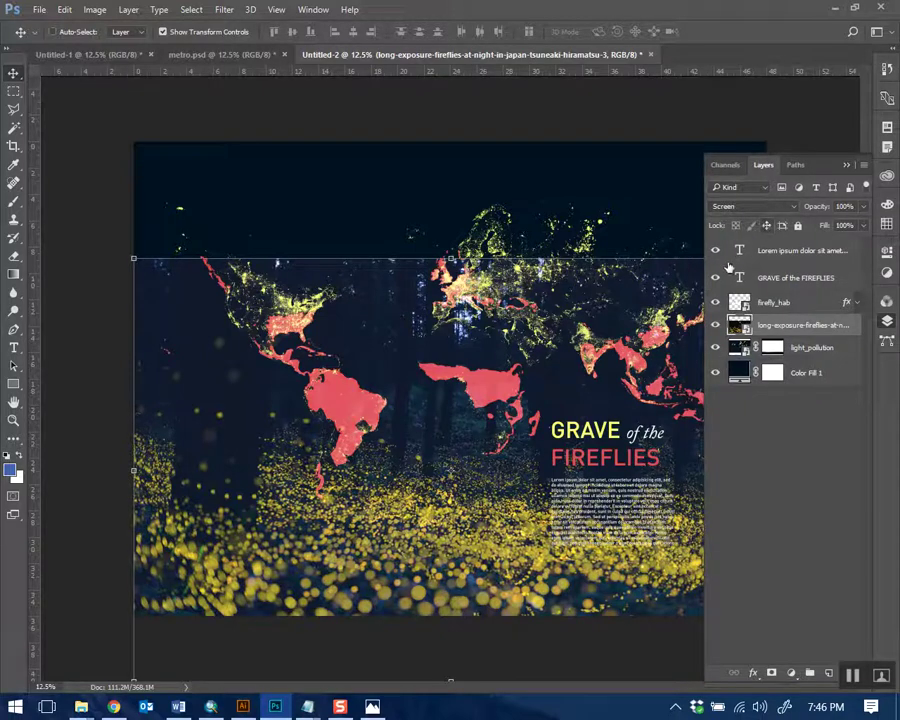
key("ctrl+minus")
left_click_drag(610, 507, 620, 521)
left_click(786, 472)
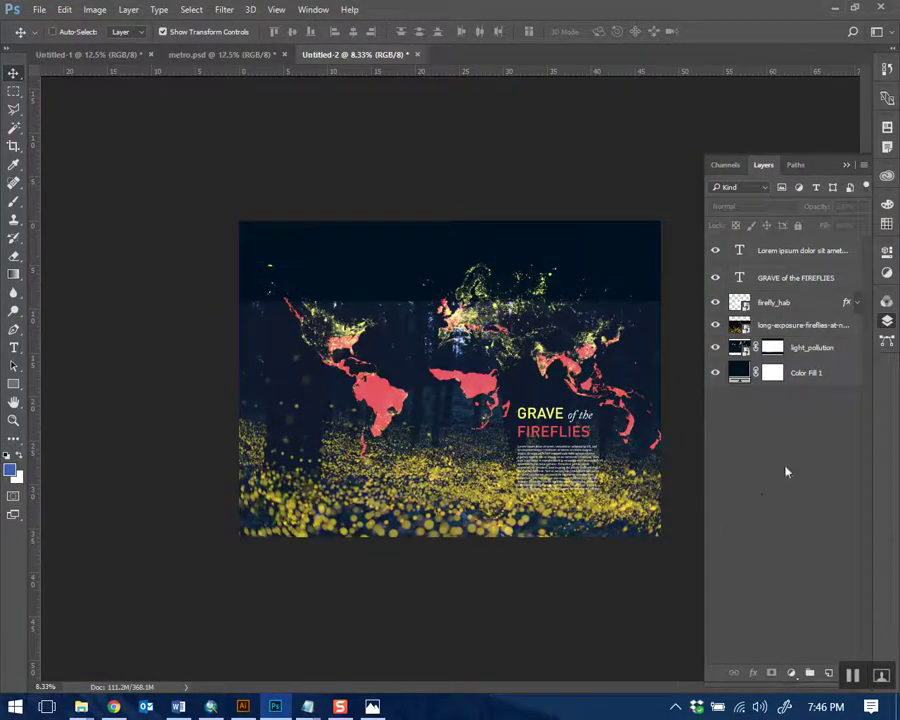
left_click(790, 330)
left_click(771, 672)
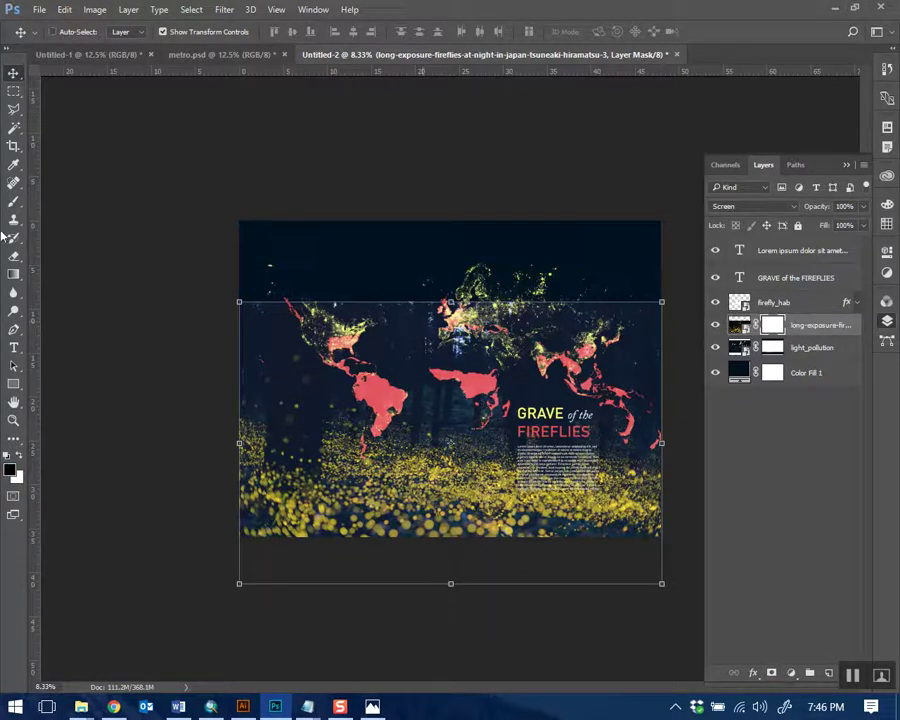
Paint black on the photo's mask with a soft 1500 px brush to hide the forest behind the continents, keeping the glowing fireflies below
left_click(15, 203)
key("bracketright")
key("bracketright")
key("bracketright")
key("bracketright")
key("bracketright")
key("bracketright")
mouse_move(399, 325)
left_mouse_down()
mouse_move(635, 329)
mouse_move(523, 336)
mouse_move(416, 362)
mouse_move(358, 348)
mouse_move(453, 377)
mouse_move(281, 375)
mouse_move(309, 388)
mouse_move(519, 386)
mouse_move(503, 385)
mouse_move(651, 410)
mouse_move(471, 385)
mouse_move(376, 395)
mouse_move(388, 402)
mouse_move(368, 414)
mouse_move(373, 406)
mouse_move(530, 404)
mouse_move(656, 426)
mouse_move(521, 383)
mouse_move(270, 357)
mouse_move(253, 336)
mouse_move(282, 302)
mouse_move(309, 381)
mouse_move(282, 408)
mouse_move(545, 385)
left_mouse_up()
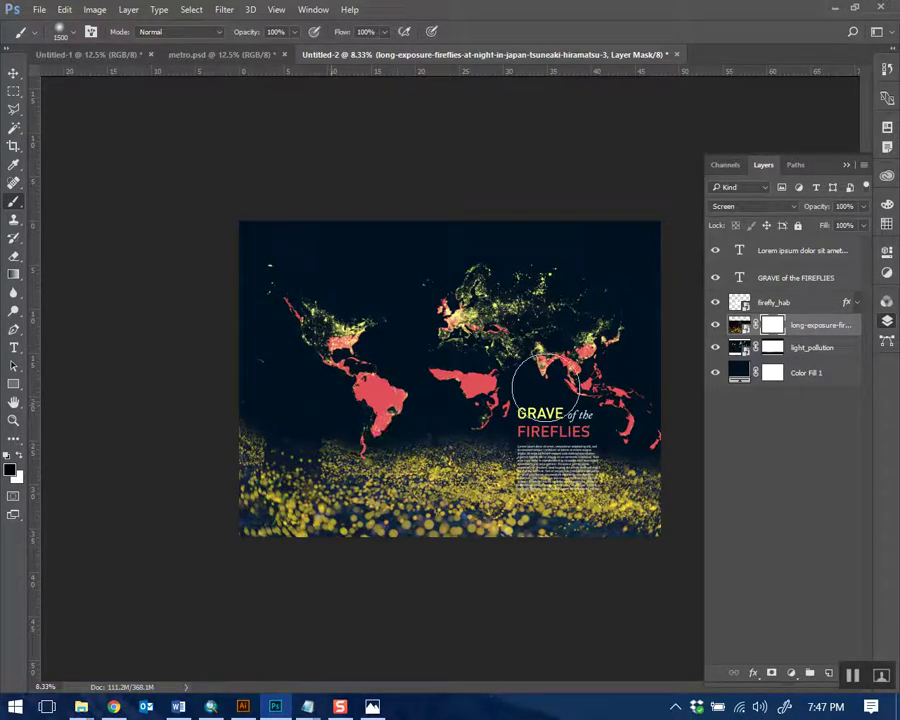
Deselect the layers, switch to Chrome, search YouTube in a new tab for "grave of the fireflies" and look through the results
left_click(855, 453)
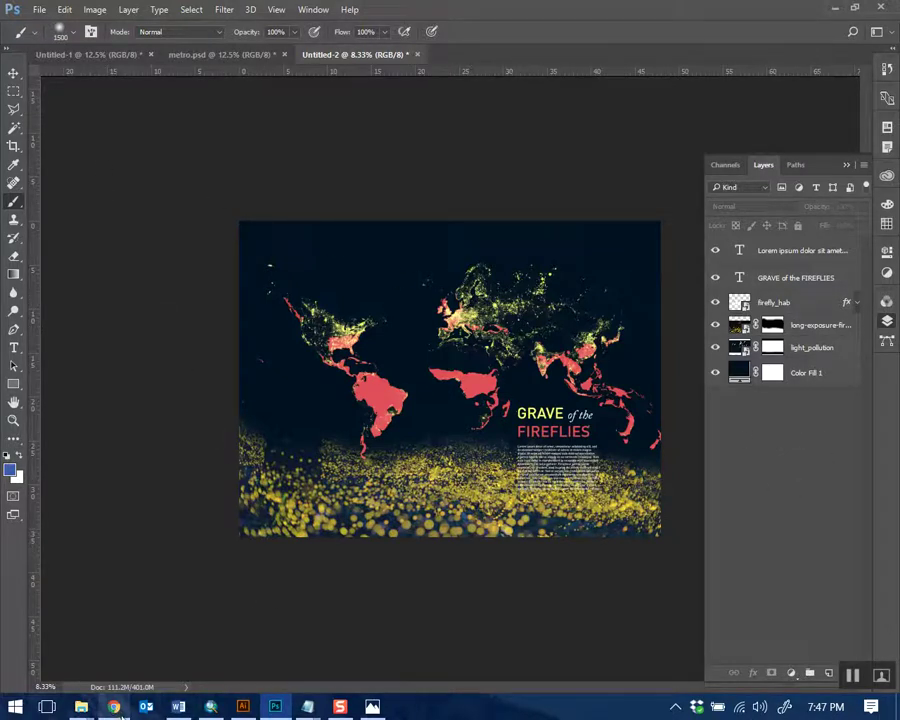
key("alt+Tab")
left_click_drag(488, 94, 140, 104)
key("ctrl+c")
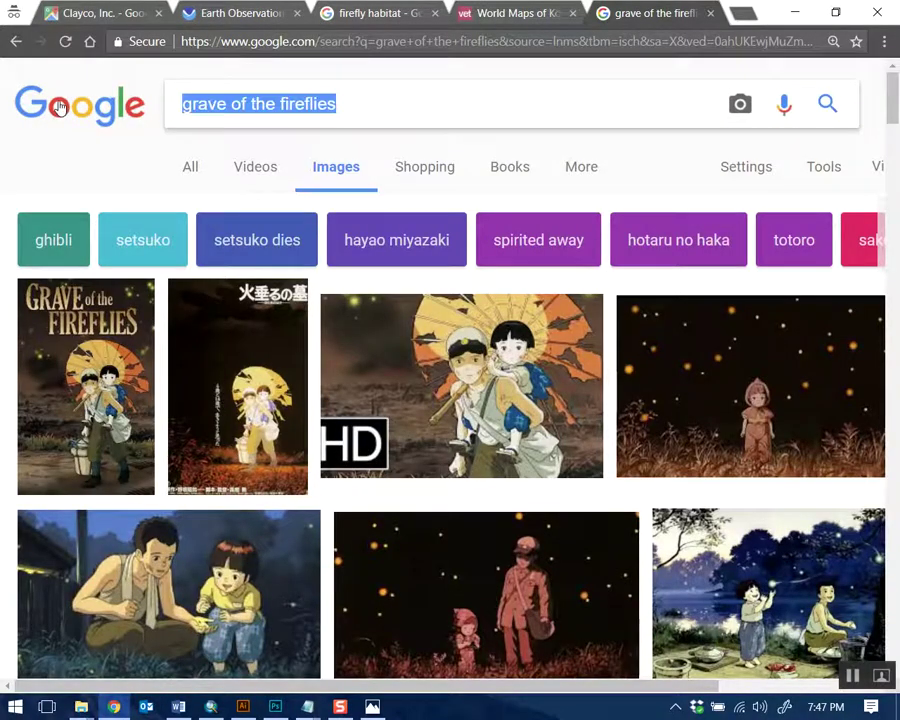
left_click(742, 12)
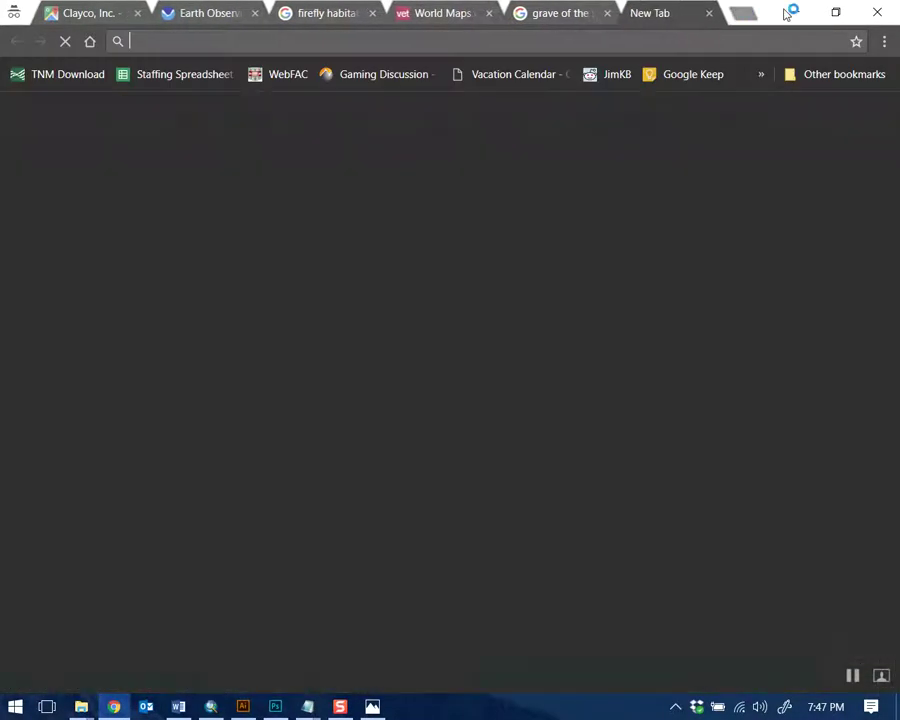
type("youtube.com")
key("Return")
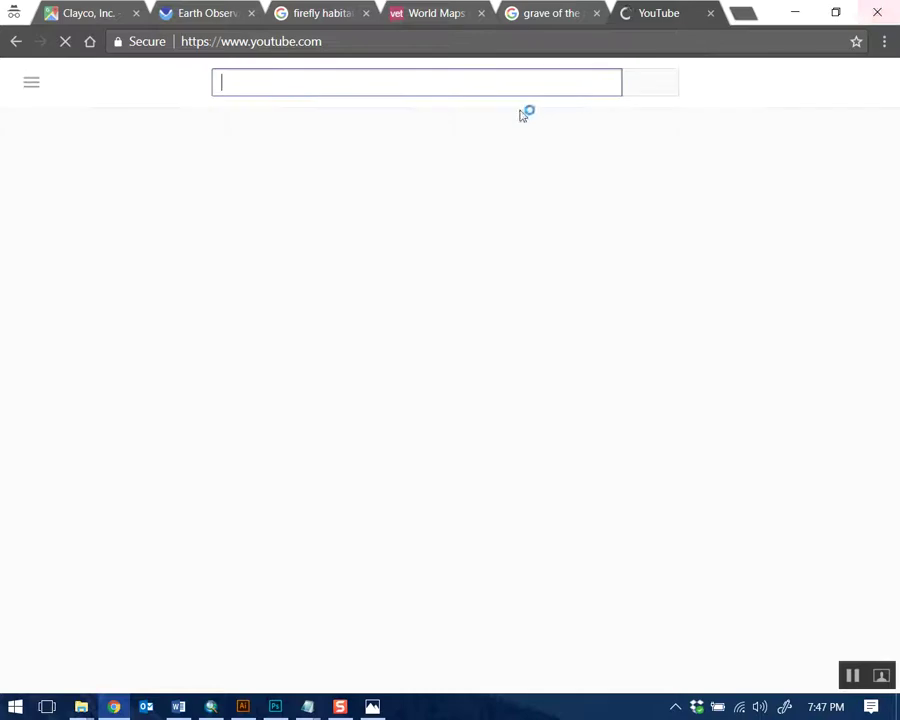
key("ctrl+v")
left_click(615, 88)
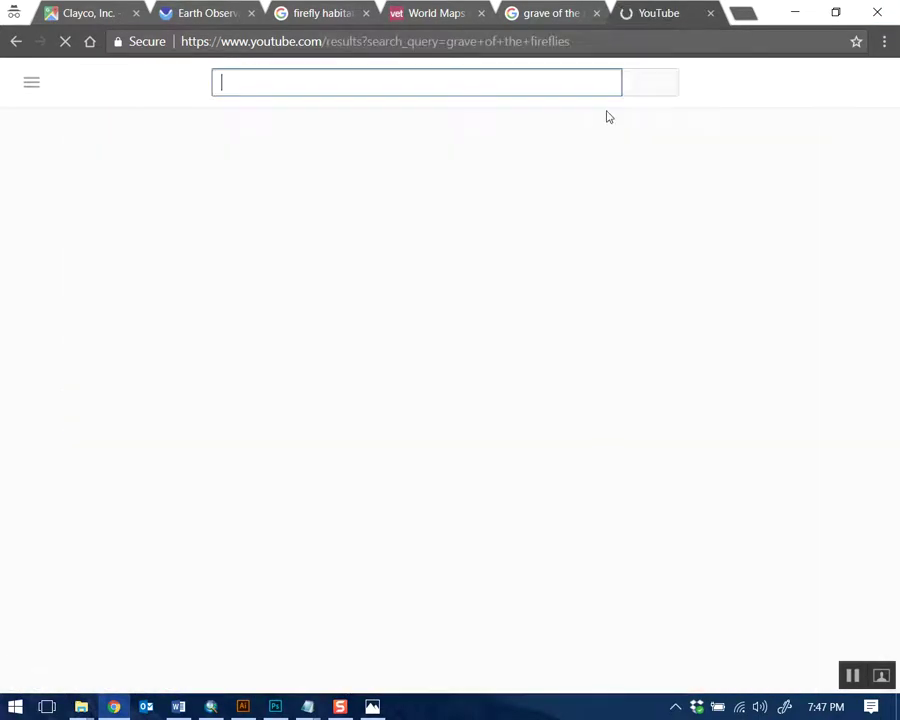
scroll(458, 323, "down", 5)
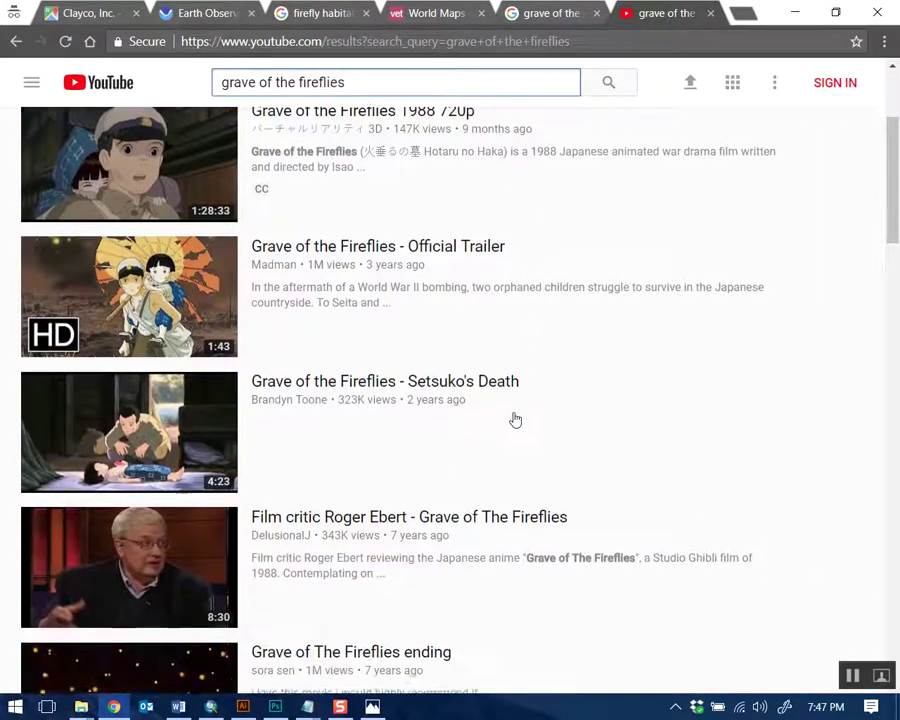
scroll(477, 414, "down", 5)
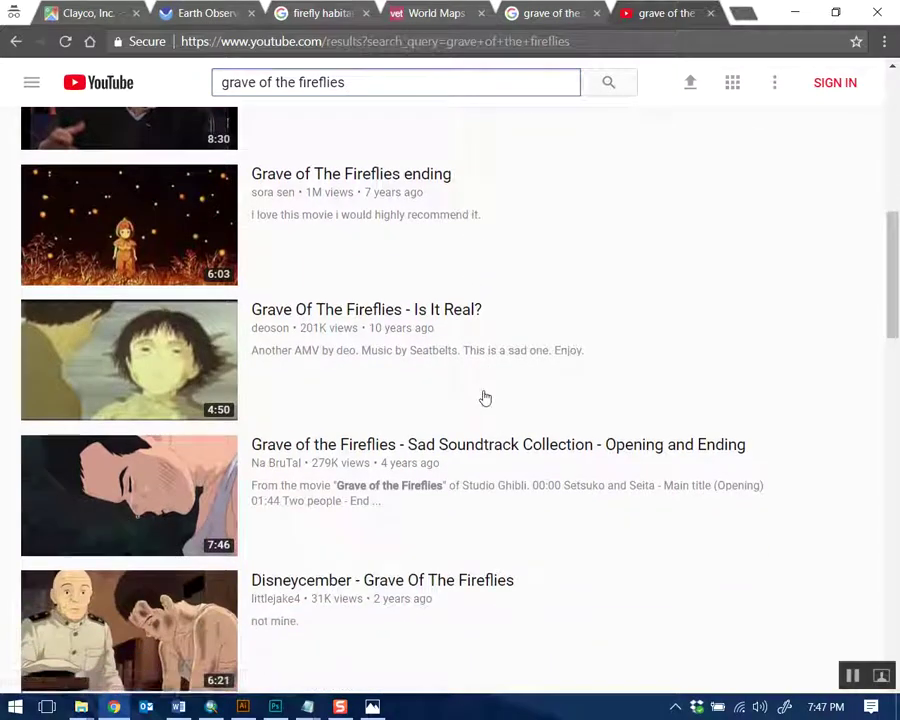
scroll(484, 400, "up", 10)
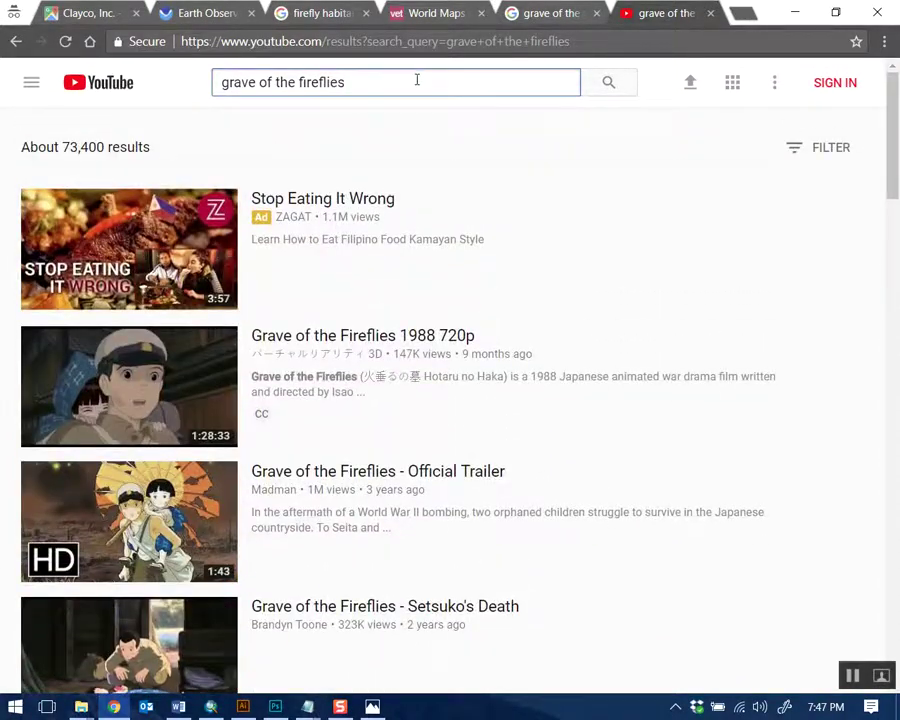
Refine the YouTube search to "grave of the fireflies soundtrack"
left_click(415, 79)
type("soundtrack")
key("BackSpace")
type("ck")
key("Return")
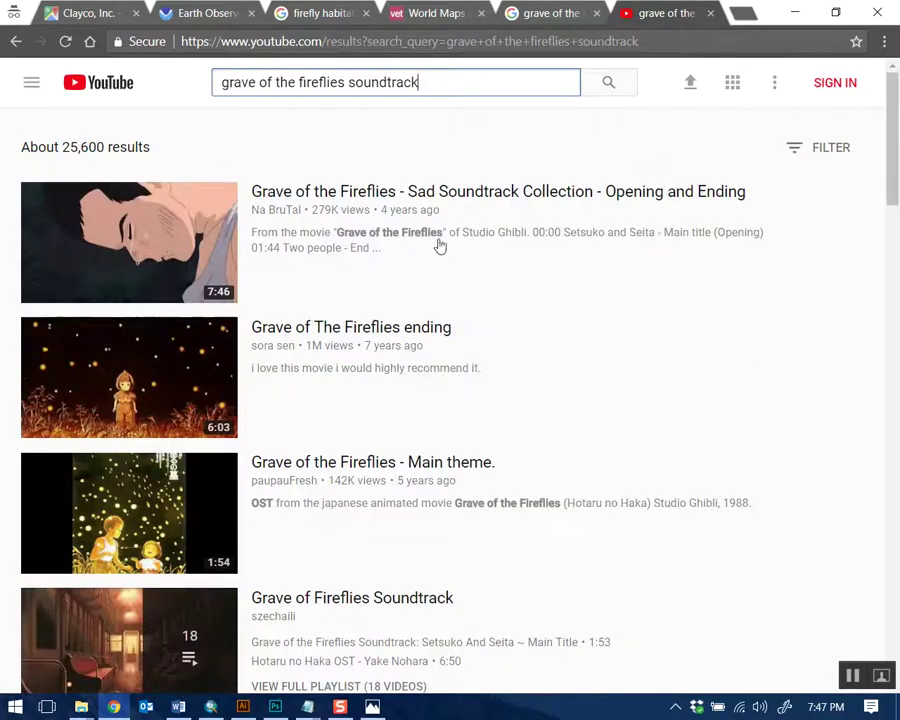
Play the "Grave of the Fireflies - Main theme." video, adjust its sound, and return to Photoshop
scroll(446, 232, "down", 2)
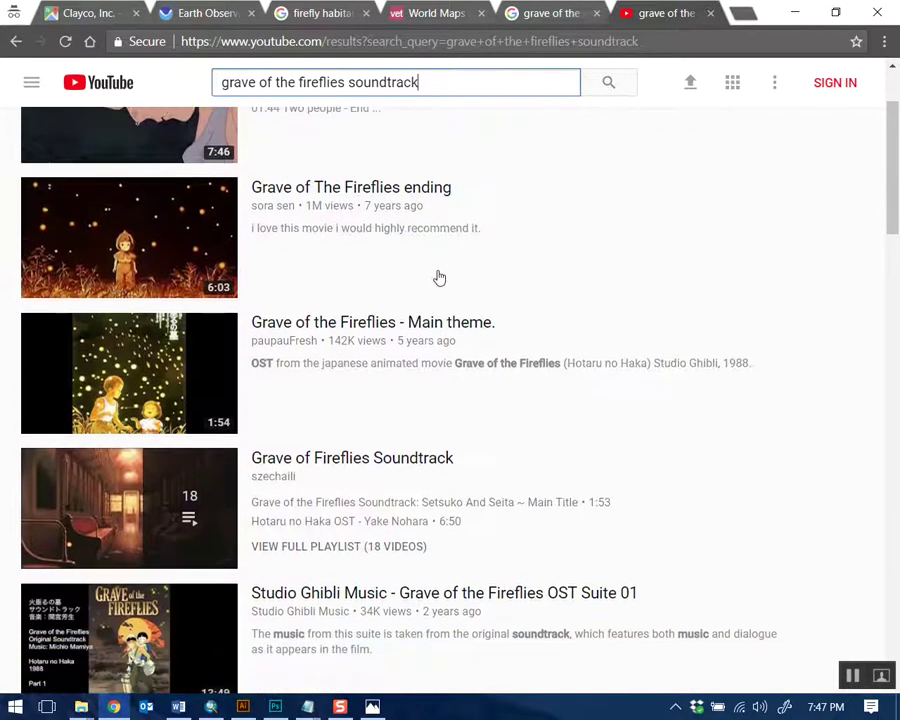
left_click(416, 288)
left_click(98, 428)
key("alt+Tab")
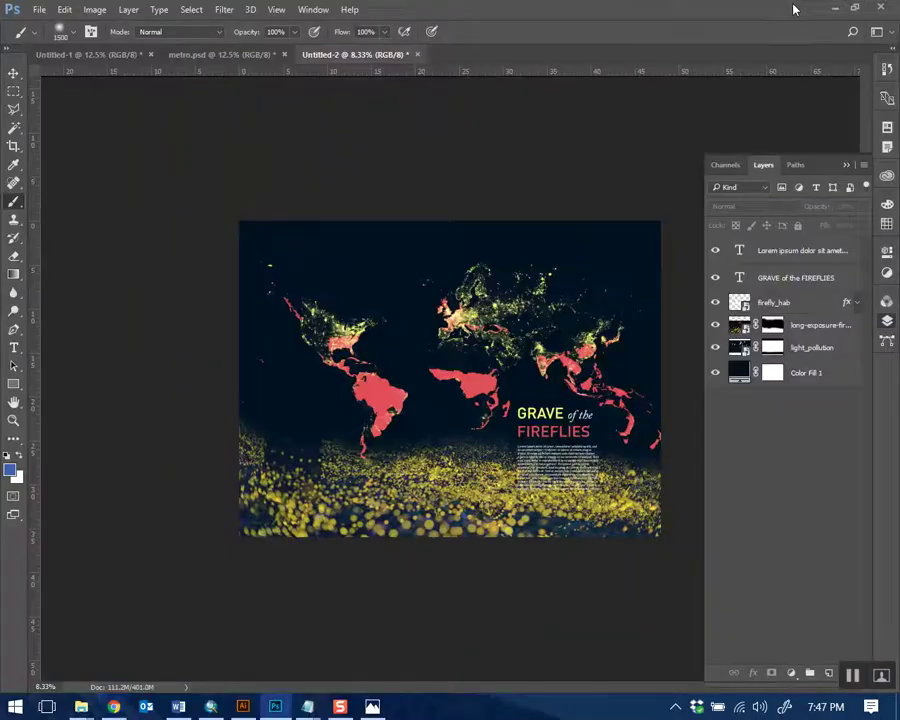
Hide the layer list to examine the whole map composition, and briefly check the soundtrack video in Chrome
left_click(855, 164)
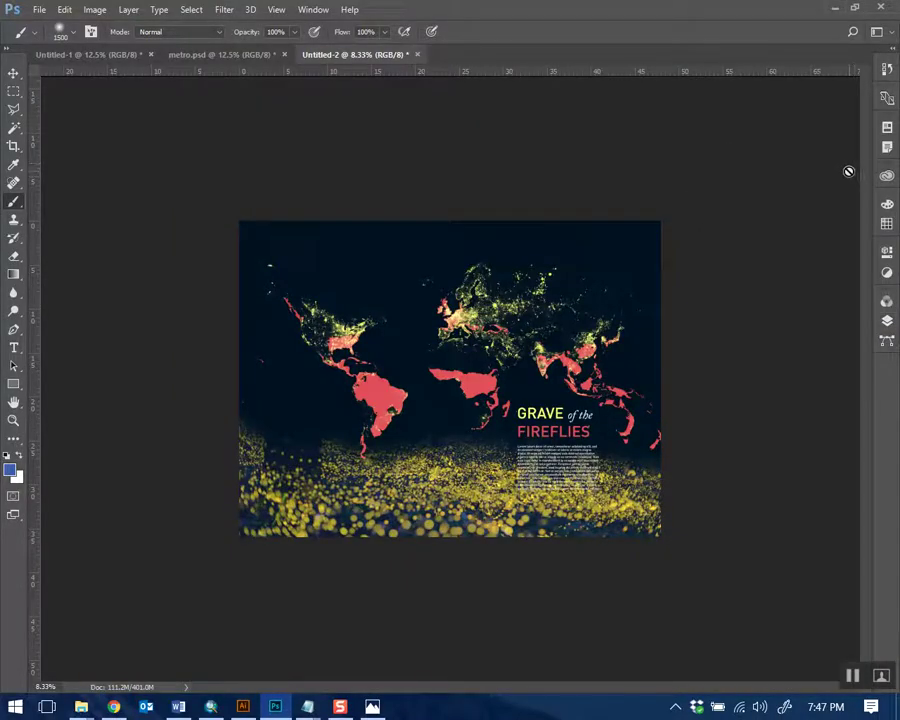
key("ctrl+plus")
key("ctrl+plus")
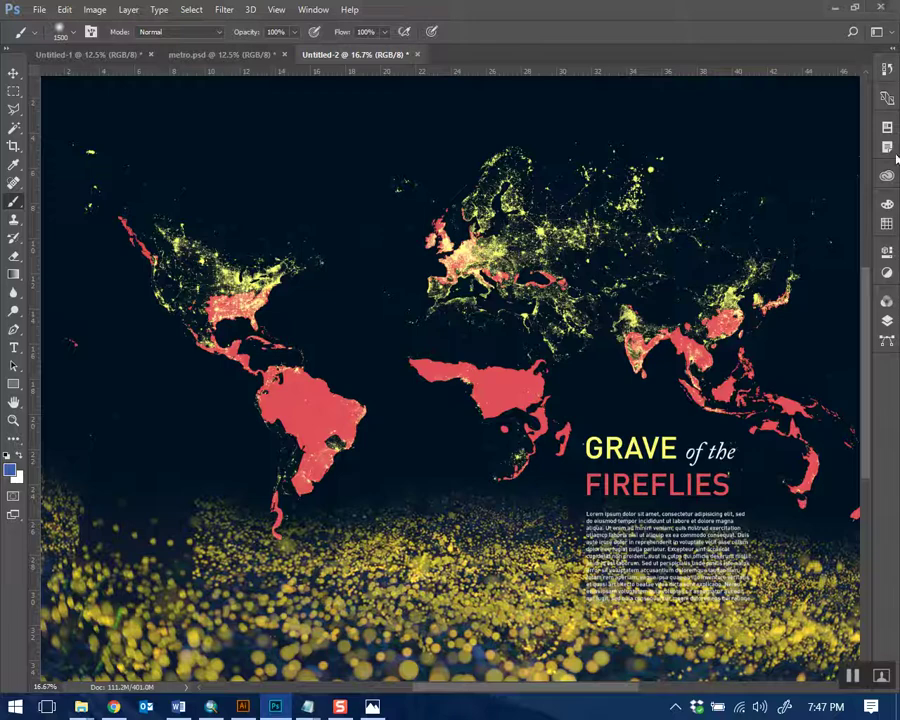
key("ctrl+minus")
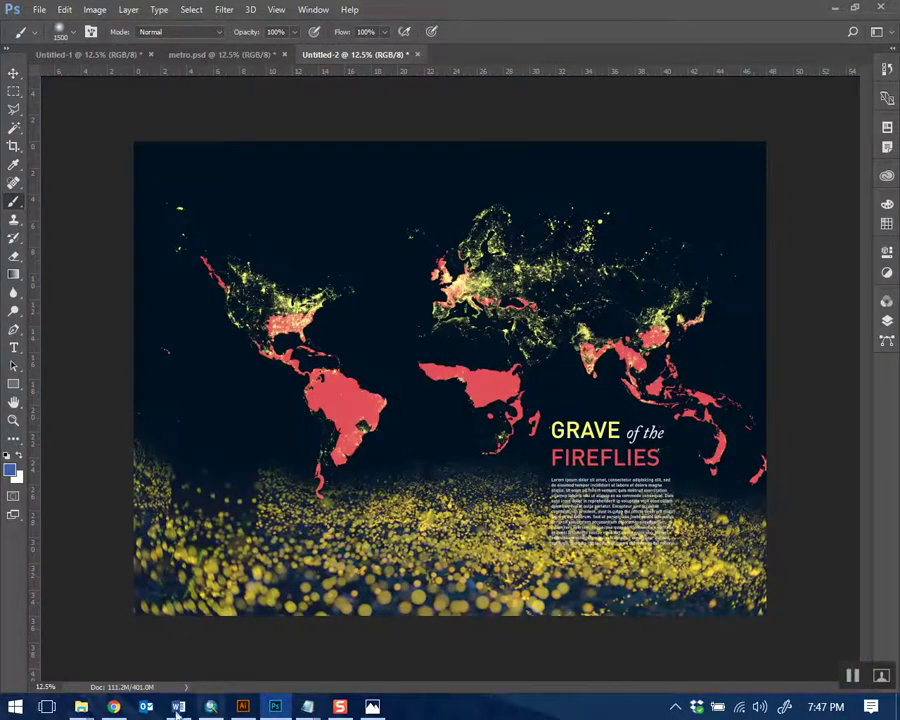
left_click(113, 707)
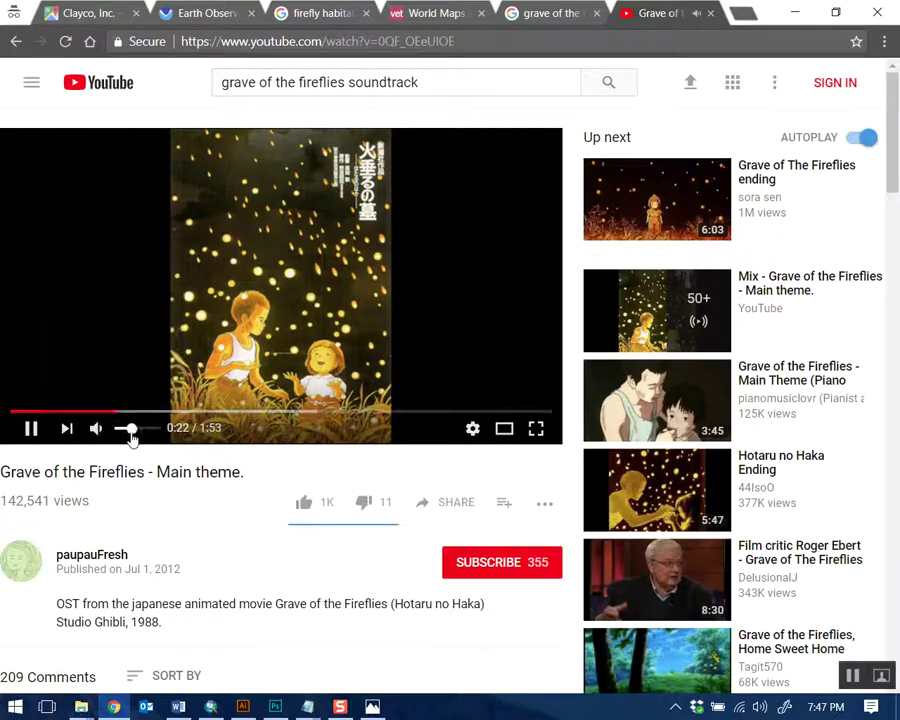
left_click(799, 11)
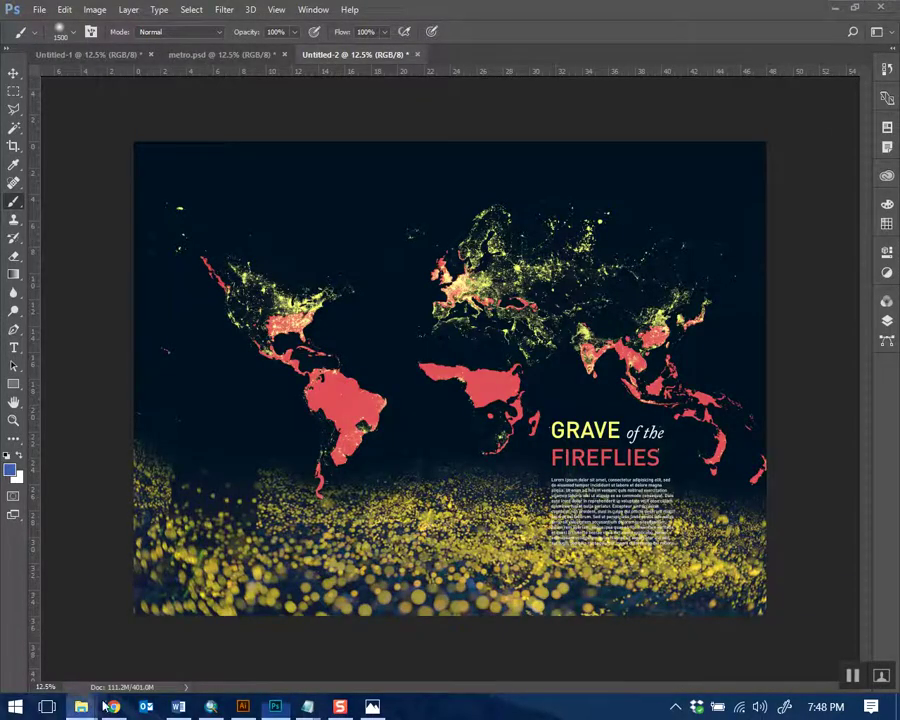
Place the grave-5-1 image from File Explorer over the map's lower-left area, scaled to about 154%
mouse_move(81, 707)
left_click(795, 648)
left_click(250, 451)
double_click(253, 455)
left_click(878, 12)
left_click_drag(250, 451, 690, 420)
left_click_drag(444, 378, 212, 534)
mouse_move(304, 487)
left_mouse_down()
mouse_move(402, 434)
mouse_move(318, 490)
left_mouse_up()
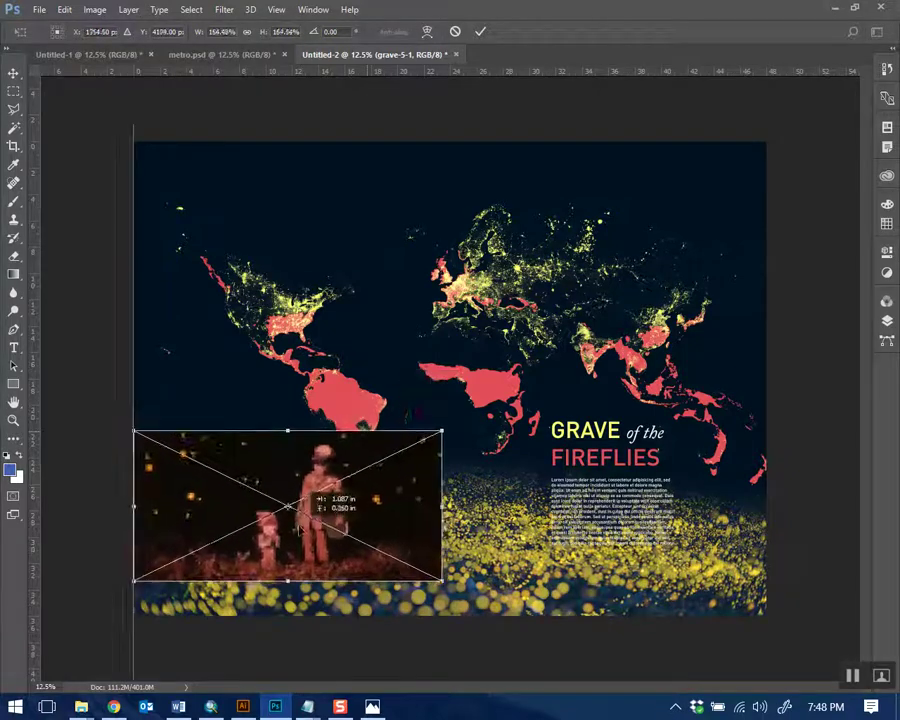
key("Return")
Rasterize the grave-5-1 layer
key("b")
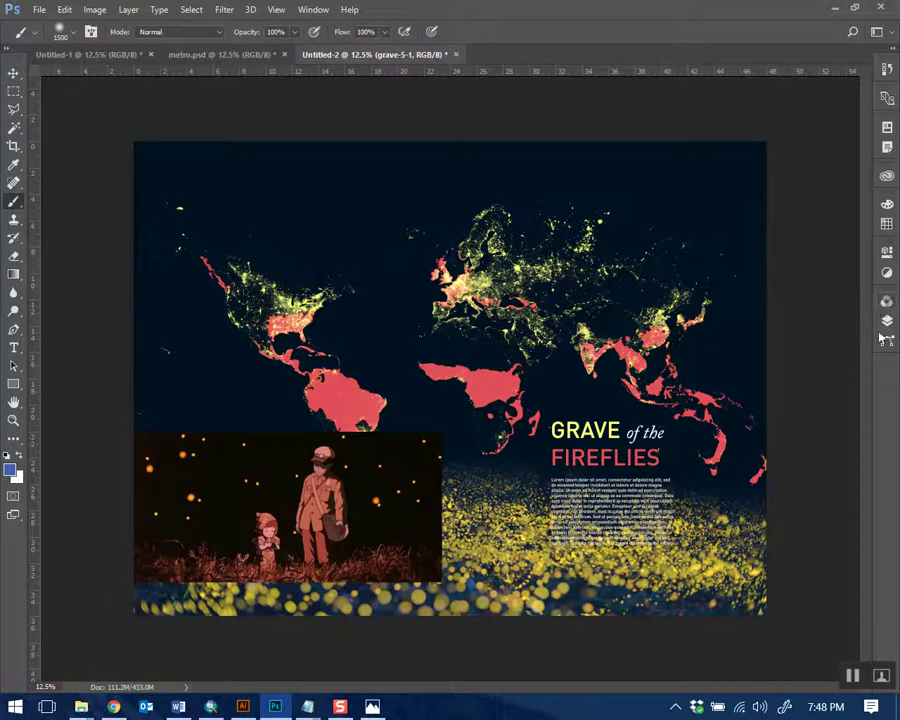
left_click(886, 322)
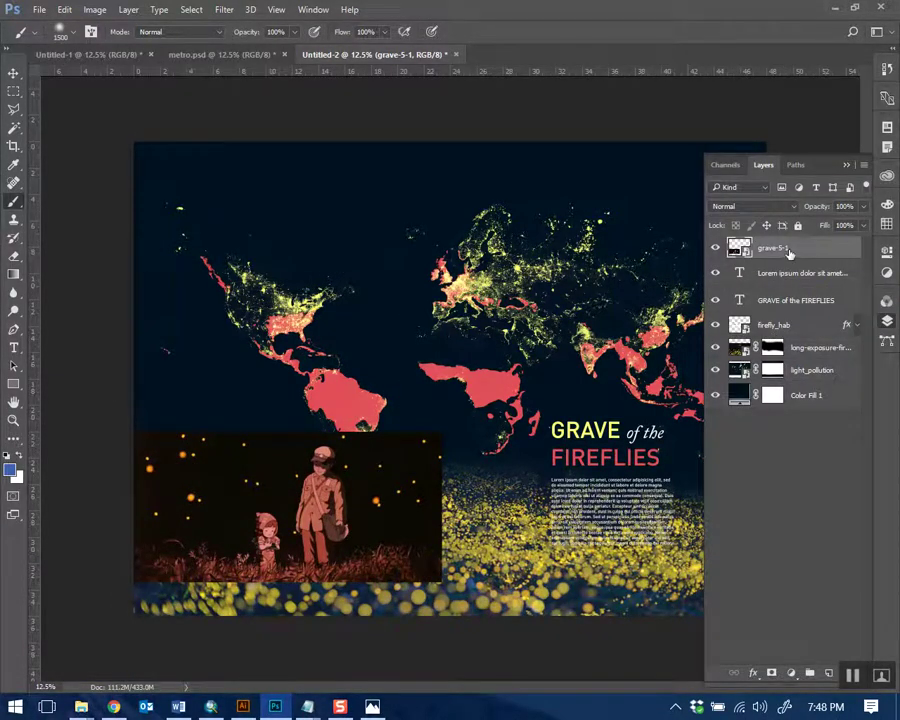
right_click(789, 254)
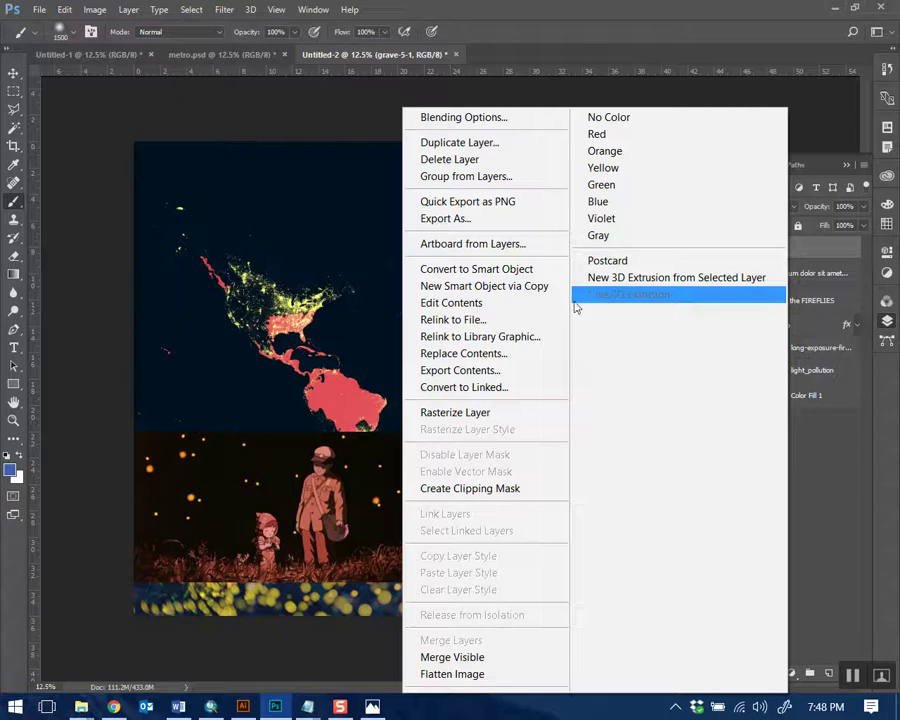
left_click(520, 394)
Select the black background of the grave-5-1 image with the Magic Wand at tolerance 20, delete it, and clear the selection
key("w")
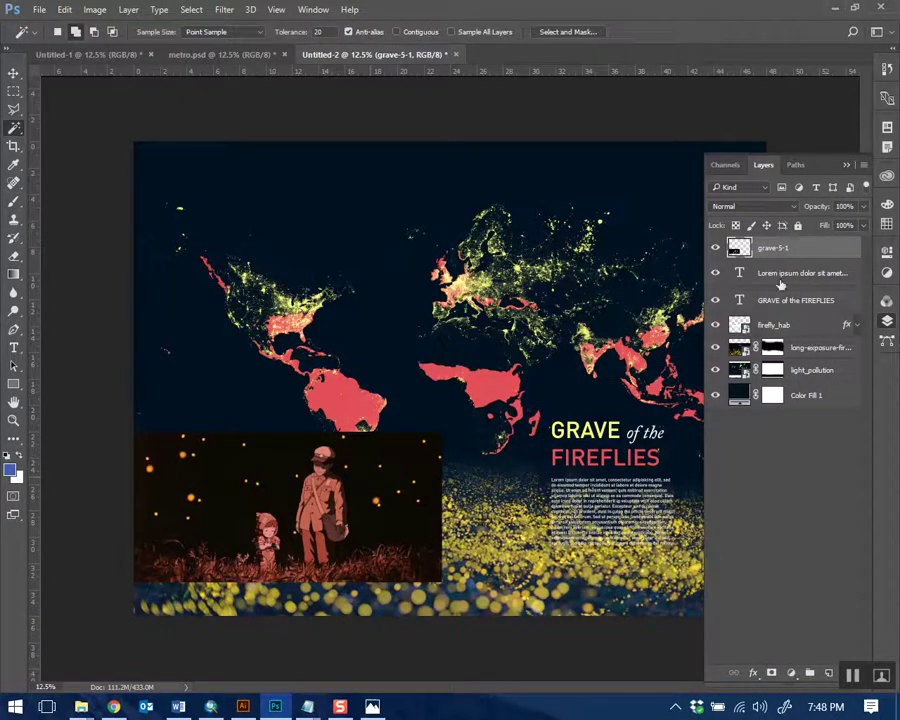
left_click(280, 452)
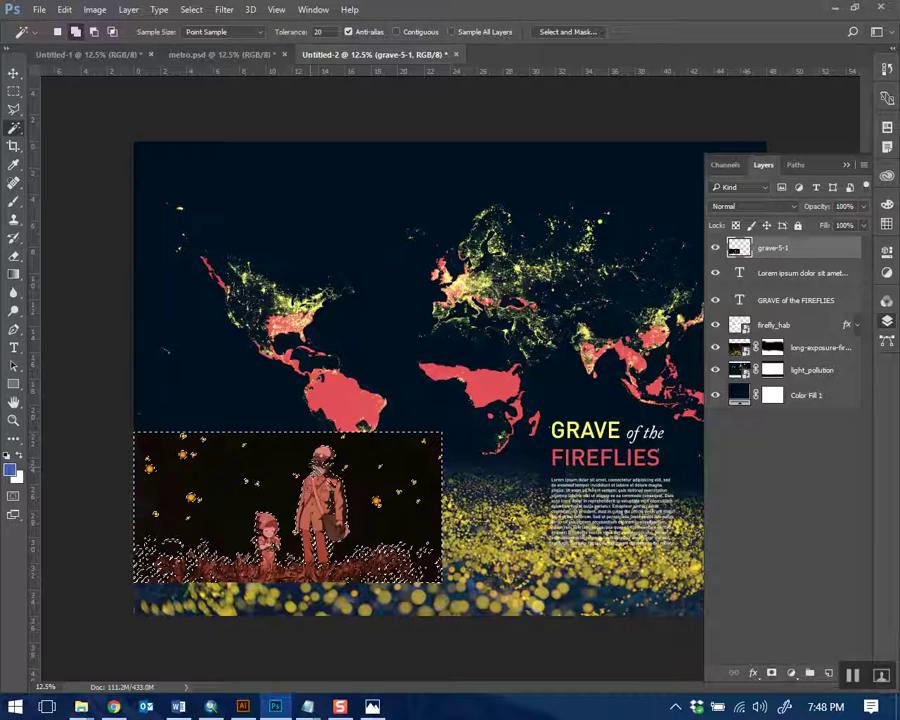
key("Delete")
key("ctrl+d")
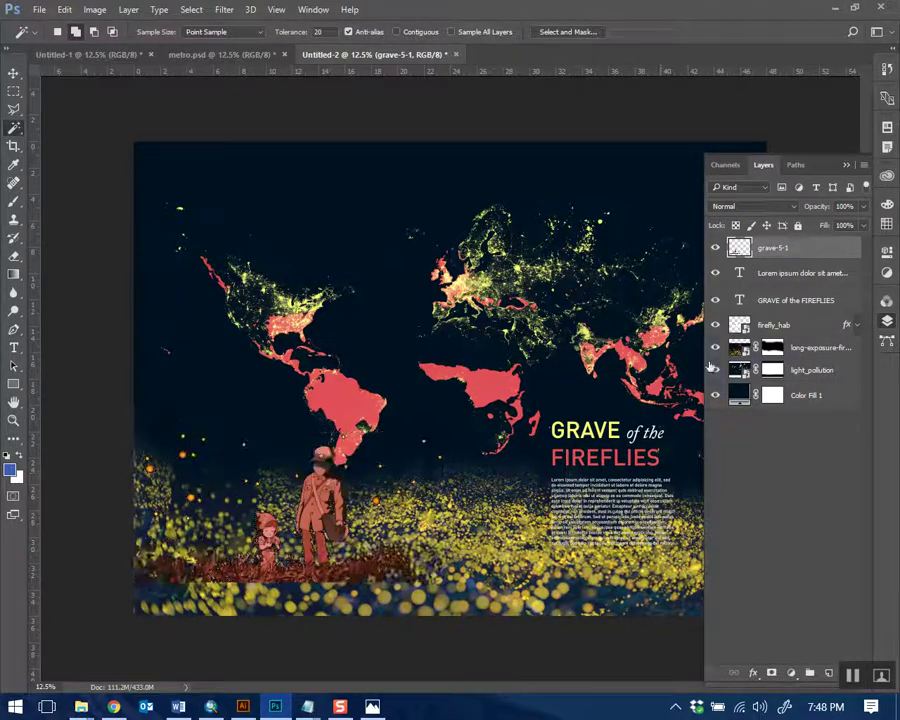
Try several blending modes on the grave-5-1 layer, starting from Darken, and settle on Screen
left_click(752, 206)
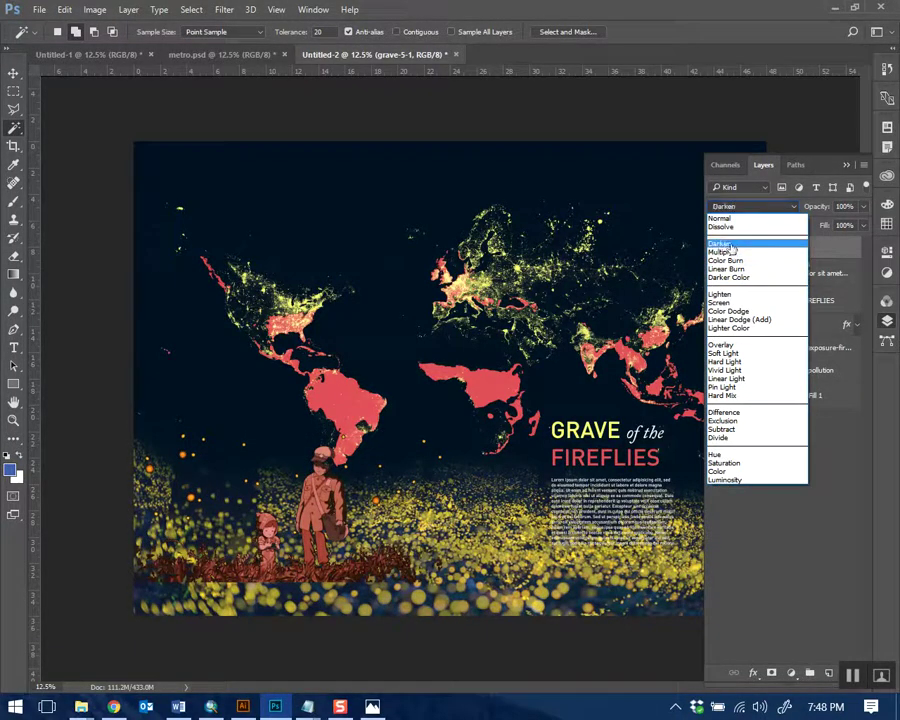
left_click(738, 244)
key("Down")
key("Down")
key("Down")
key("Down")
key("Down")
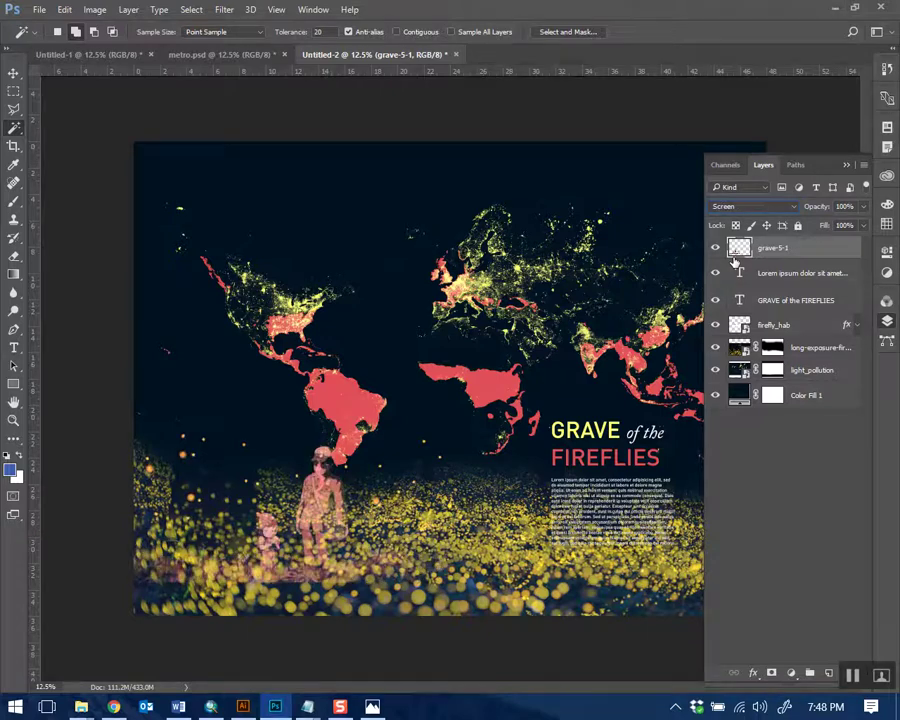
key("Down")
key("Up")
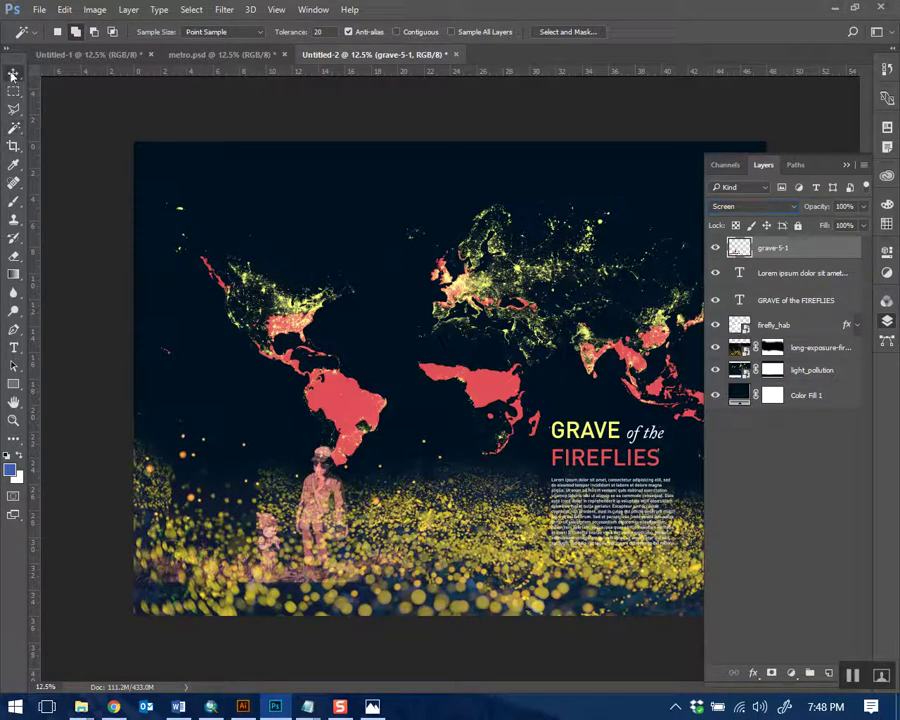
Move the two film characters to the lower-left of the map, enlarge them proportionally, and deselect the layer
key("v")
left_click_drag(365, 570, 278, 512)
key("ctrl+t")
left_click_drag(382, 414, 424, 390)
mouse_move(372, 491)
left_mouse_down()
mouse_move(370, 480)
mouse_move(370, 490)
left_mouse_up()
key("Return")
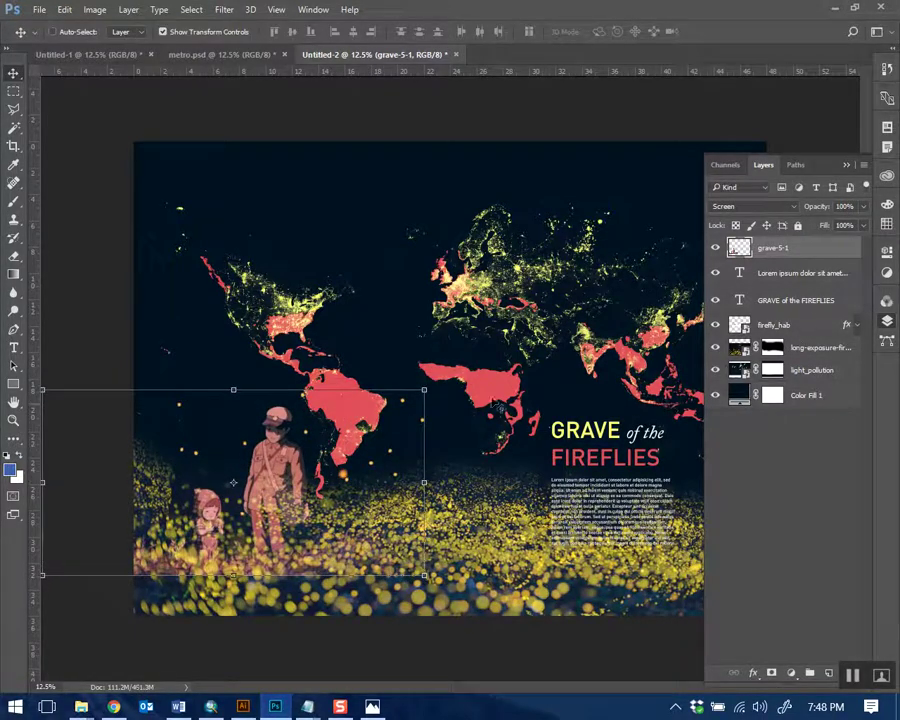
left_click(820, 557)
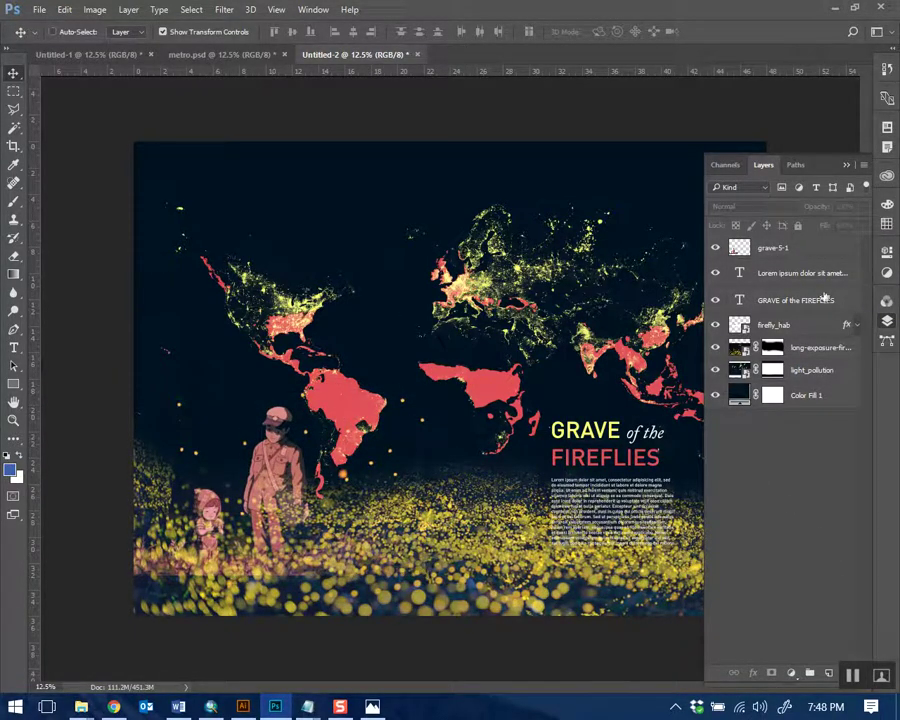
Shift the hue of the grave-5-1 layer by +18 with a Hue/Saturation adjustment
left_click(786, 252)
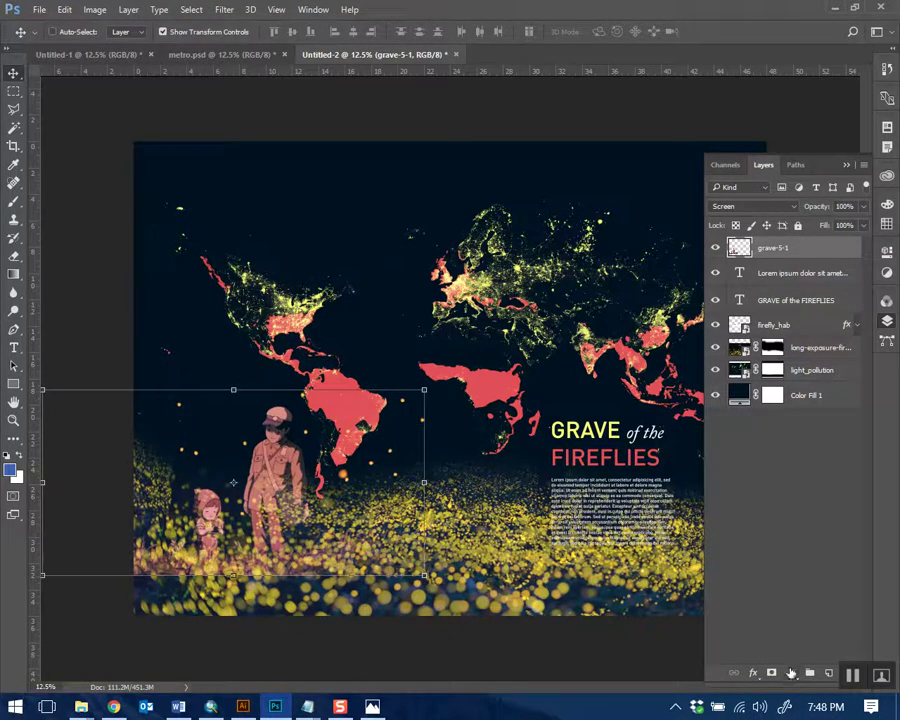
left_click(792, 672)
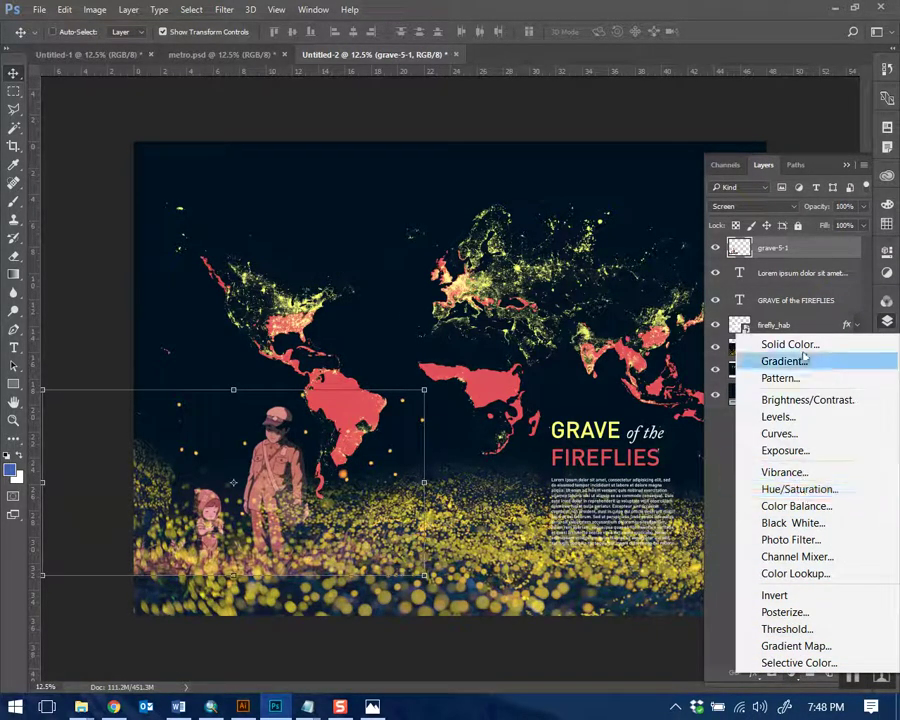
left_click(778, 252)
key("ctrl+u")
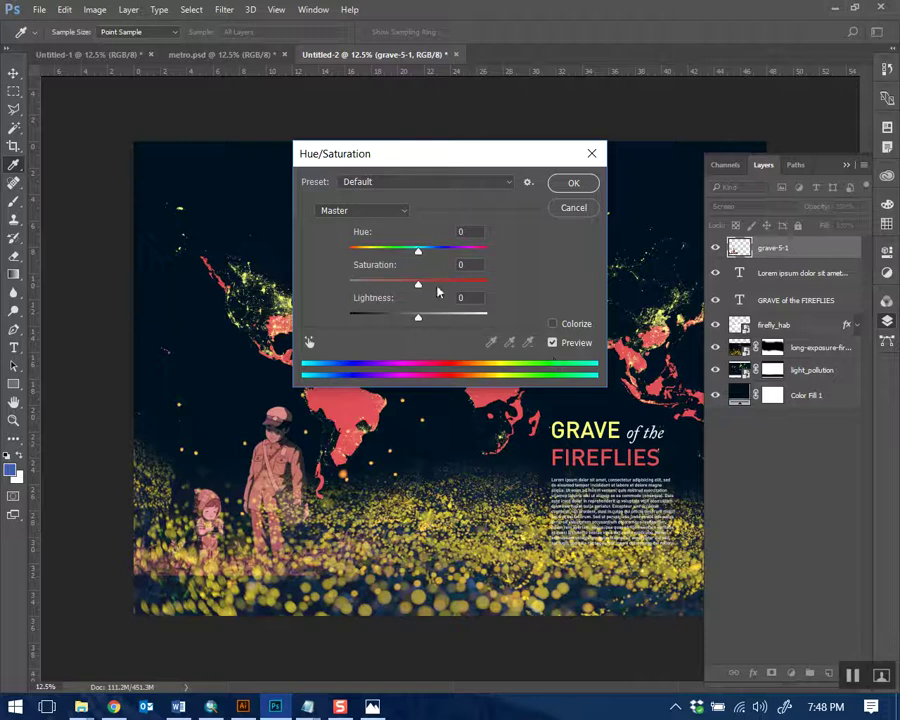
left_click_drag(417, 252, 435, 255)
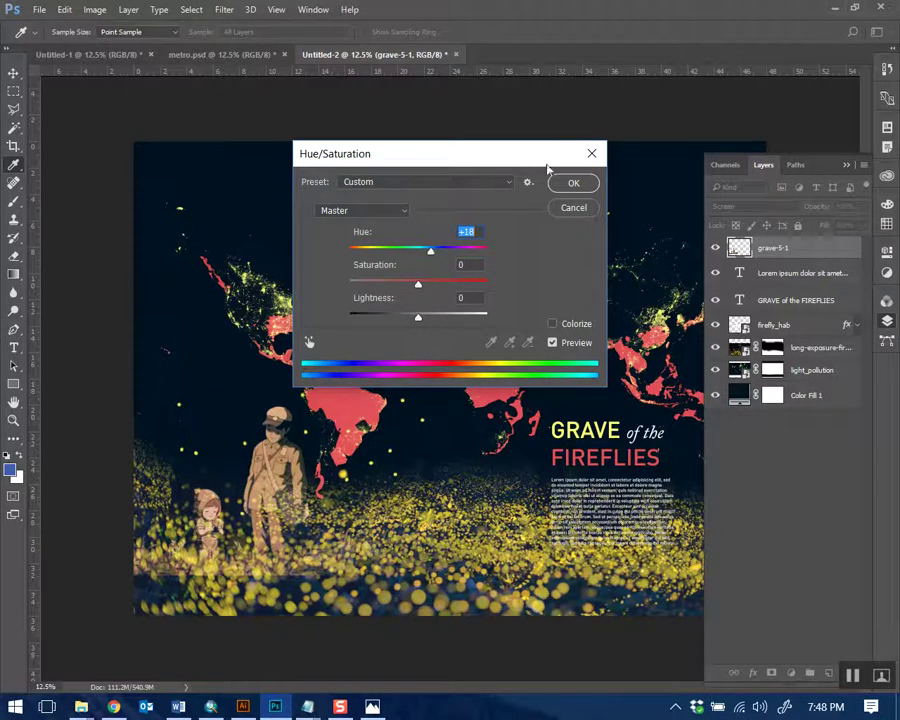
left_click(566, 183)
Hide the layer list to view the full composition, and switch to the soundtrack video in Chrome
left_click(846, 166)
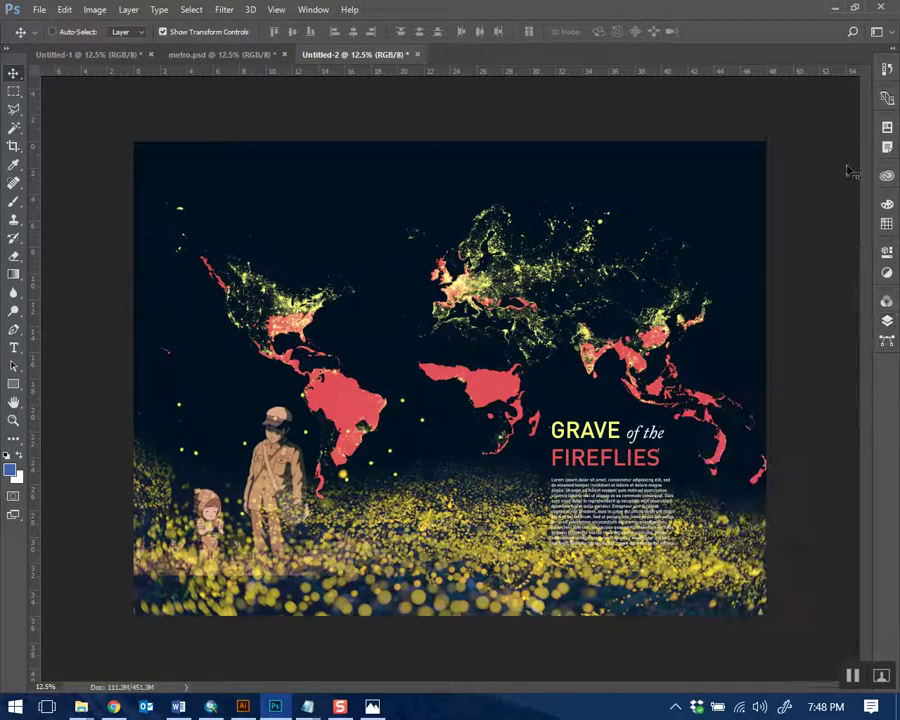
mouse_move(113, 707)
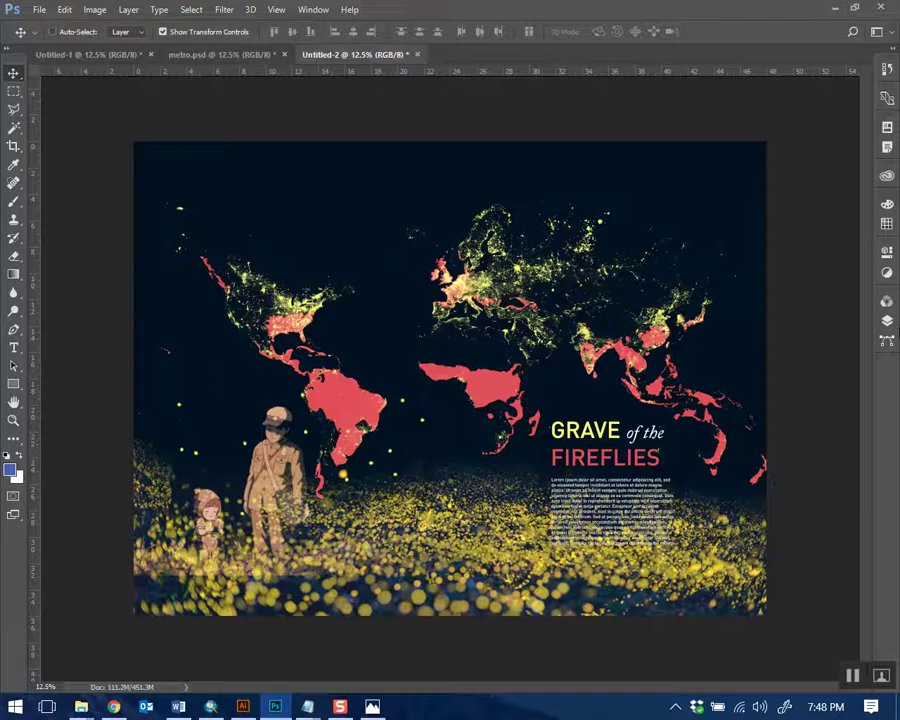
left_click(113, 707)
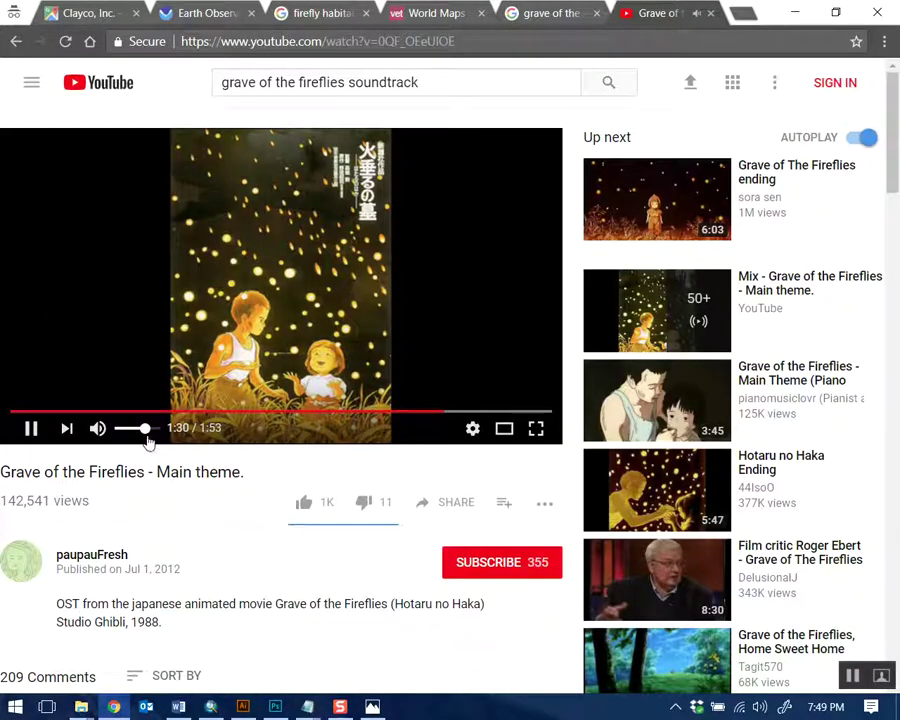
Pause the soundtrack video in Chrome and return to the map composition in Photoshop
left_click(795, 12)
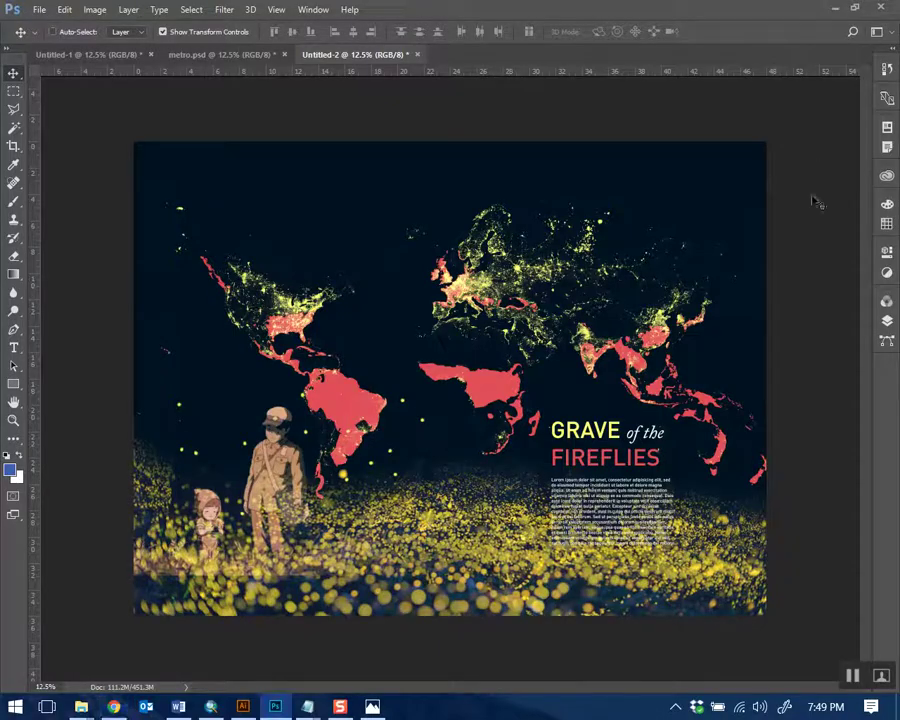
left_click(115, 708)
key("space")
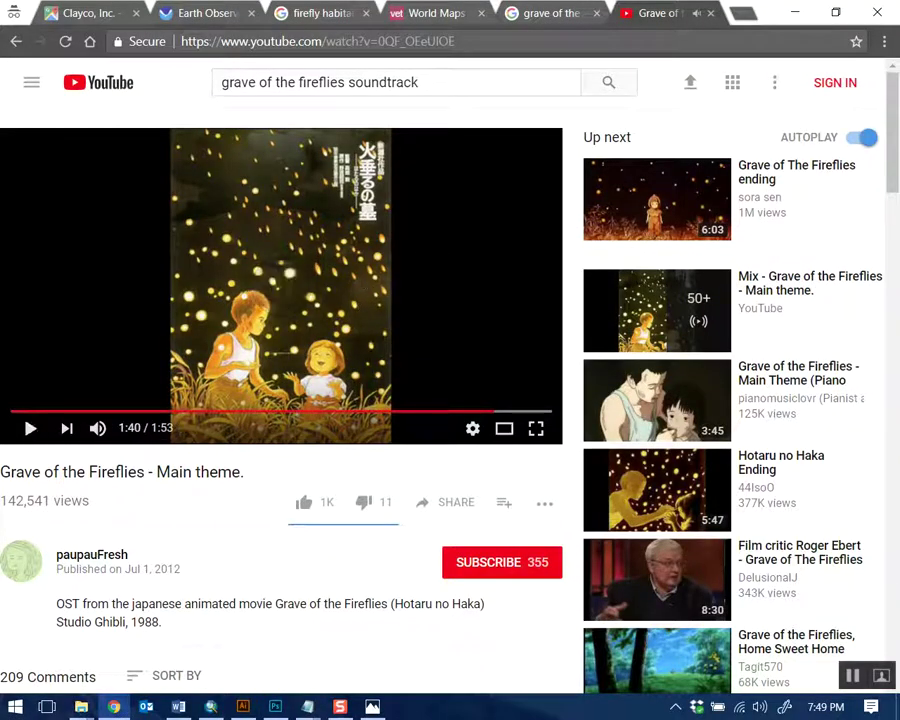
left_click(797, 13)
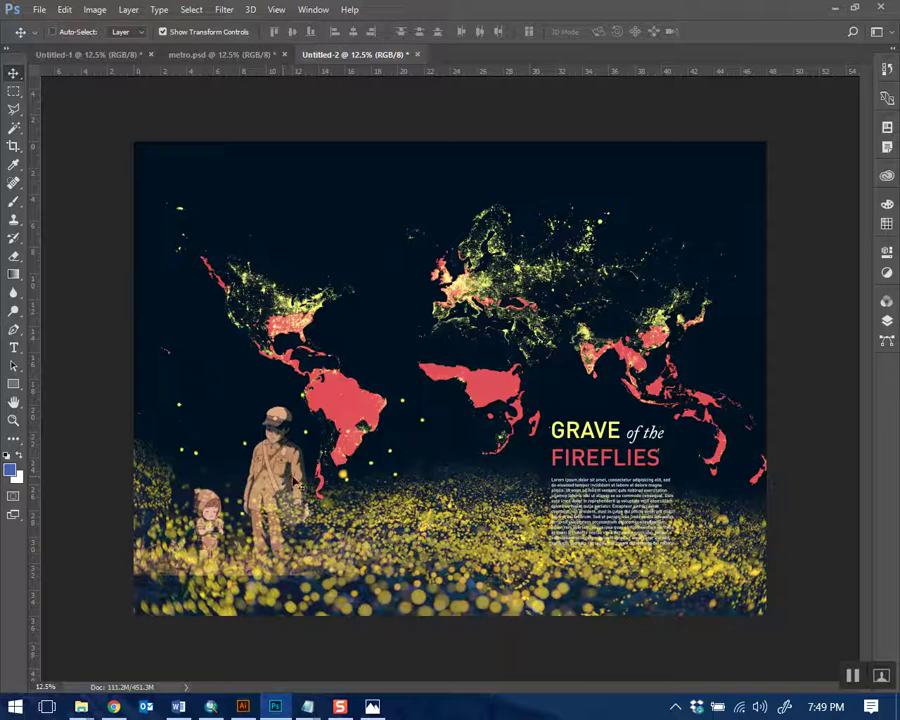
Nudge the two film characters on the grave-5-1 layer slightly left, deselect the layer, and hide the layer list
key("F7")
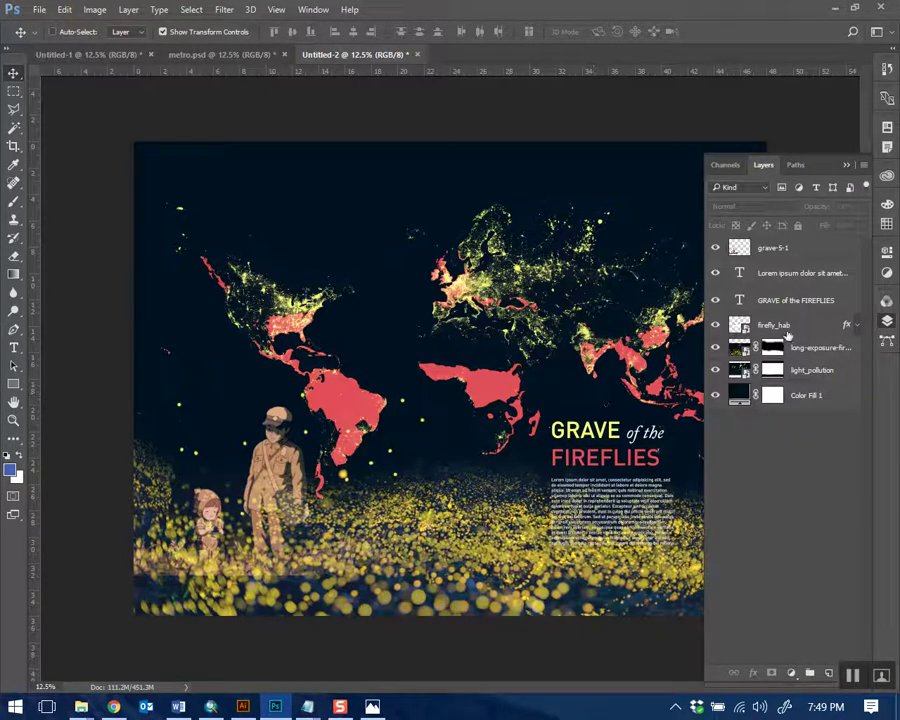
left_click(774, 325)
left_click(779, 347)
left_click(803, 251)
left_click_drag(300, 420, 284, 422)
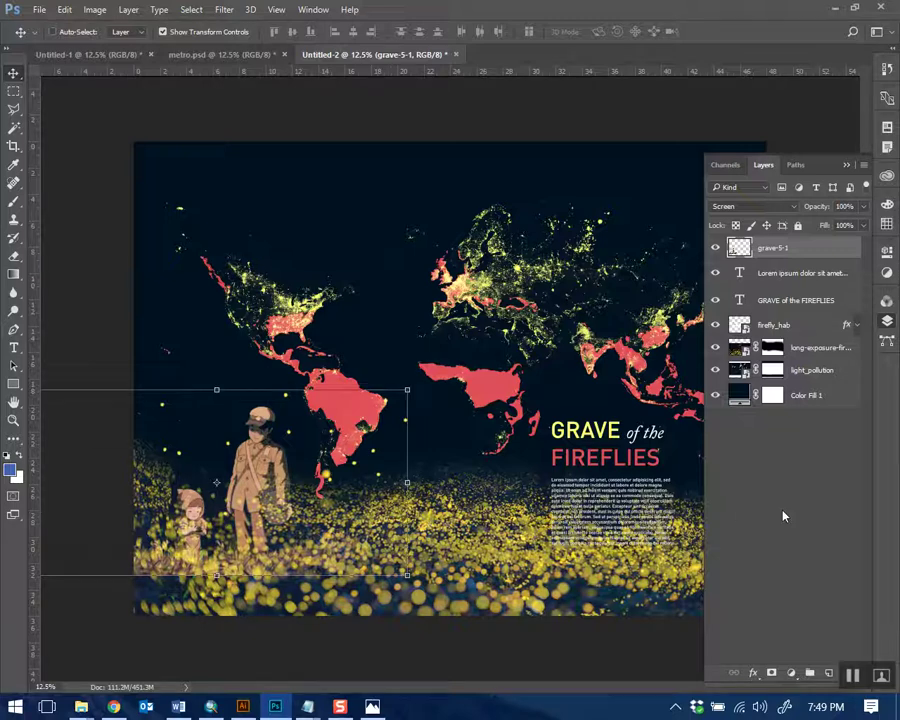
left_click(848, 455)
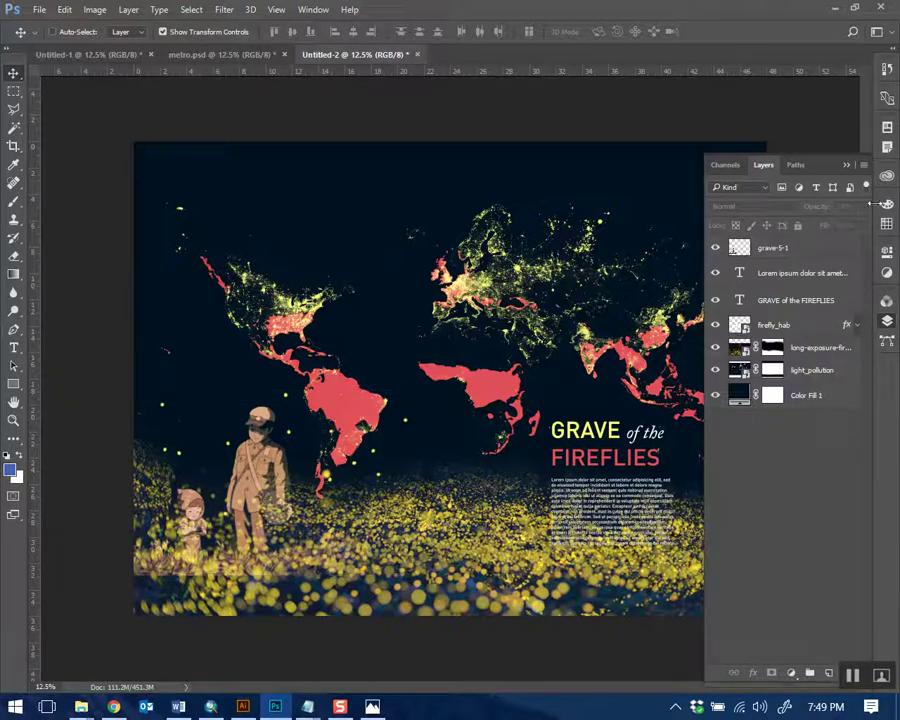
left_click(846, 166)
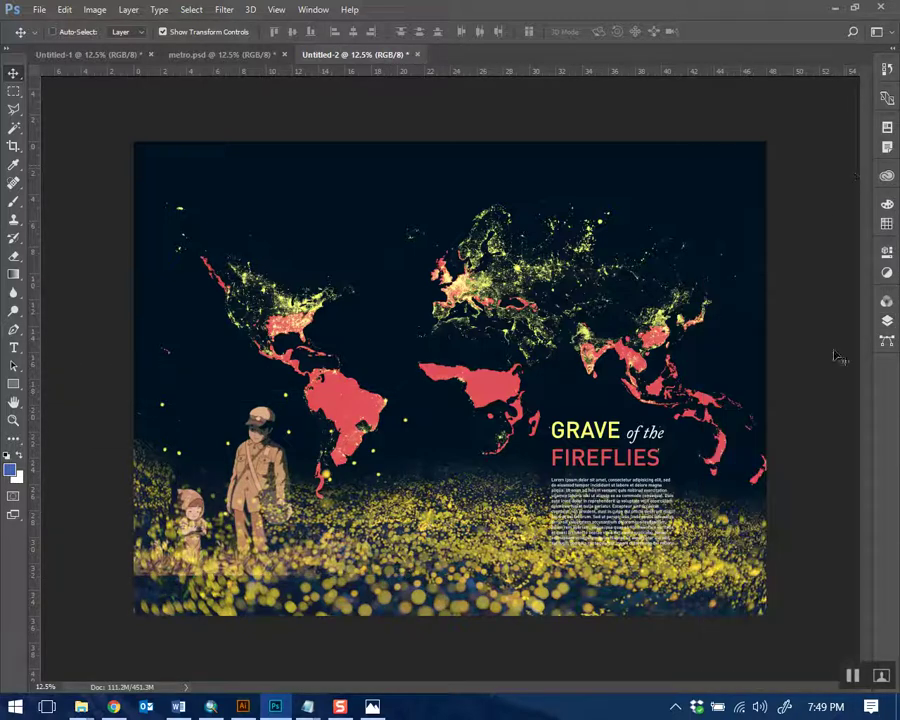
Save the composition to the Desktop as a Photoshop file named sad map, with Maximize Compatibility enabled
left_click(38, 9)
left_click(105, 197)
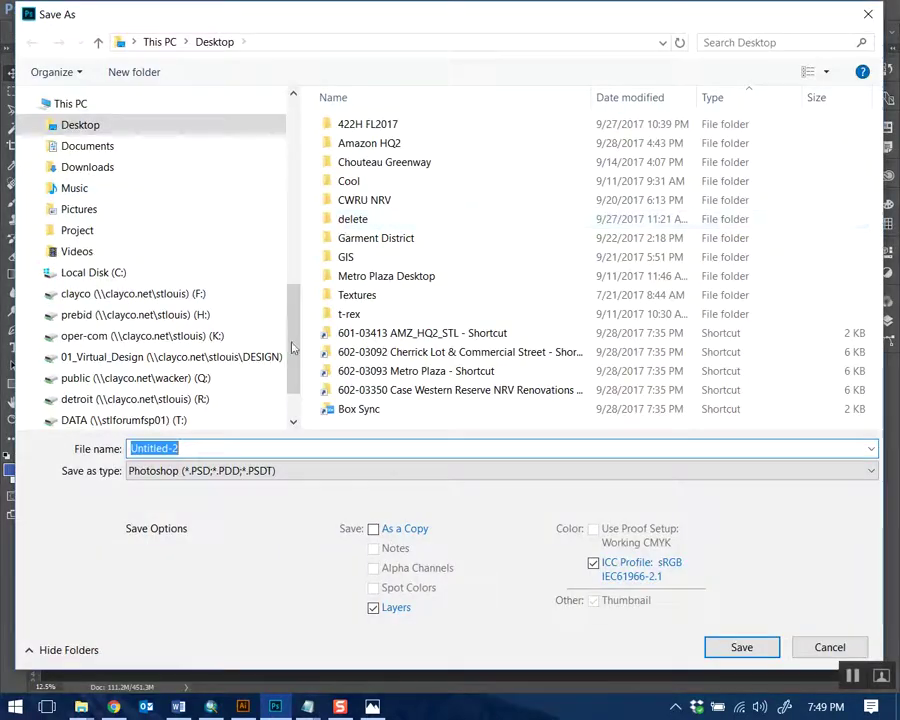
type("sad map")
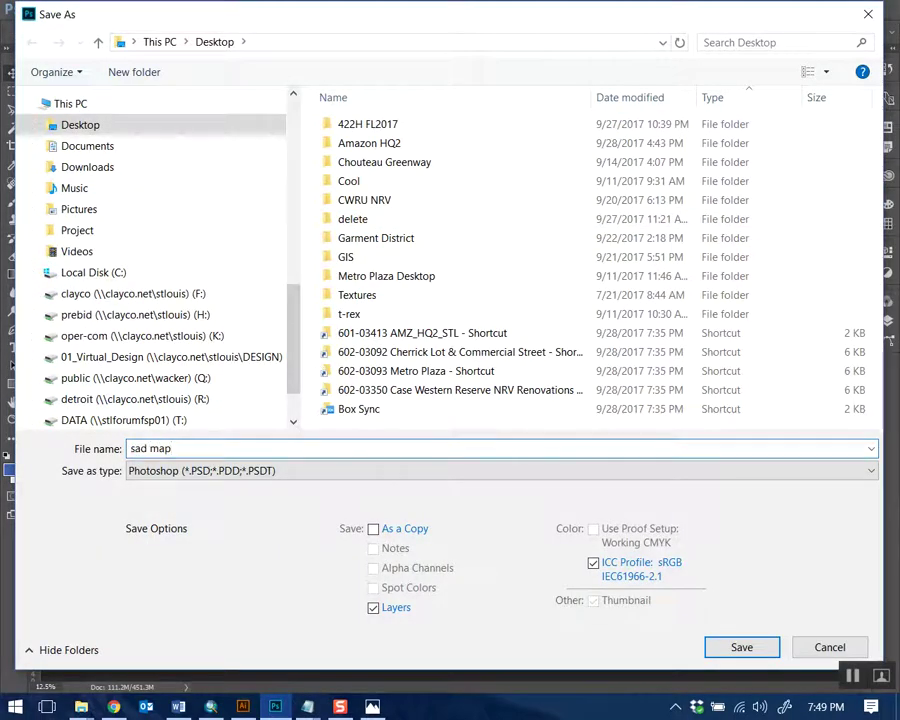
left_click(741, 647)
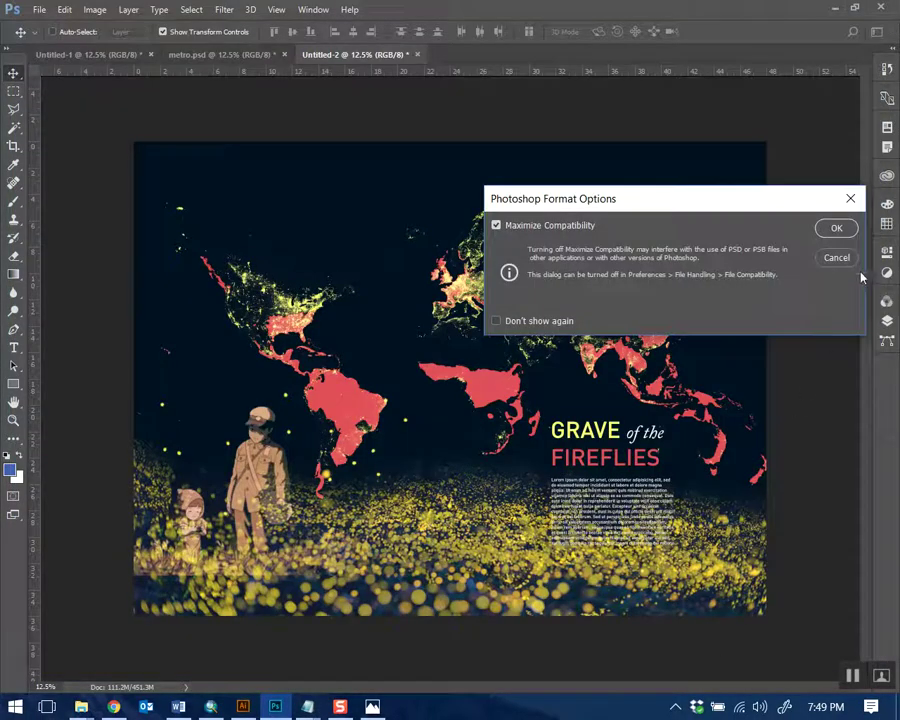
left_click(833, 229)
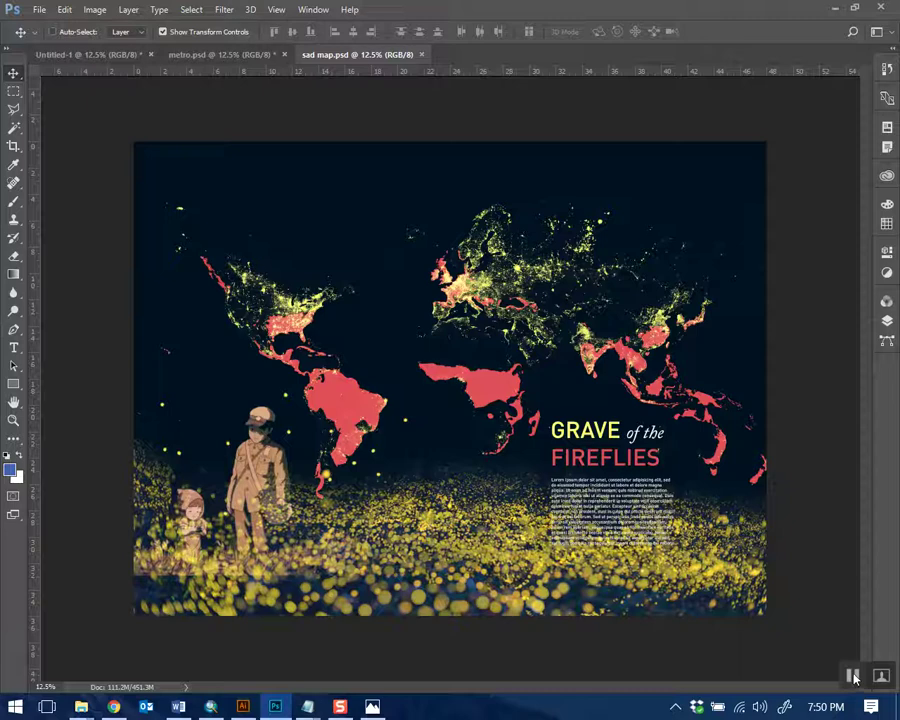
Add a Color Lookup adjustment layer above the grave-5-1 layer
left_click(887, 321)
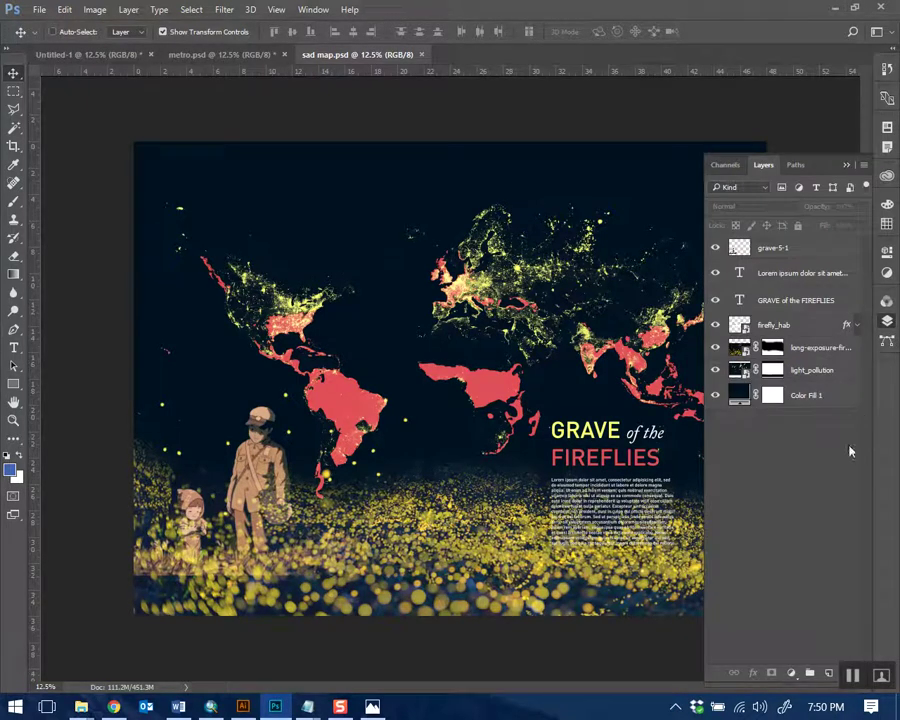
left_click(787, 250)
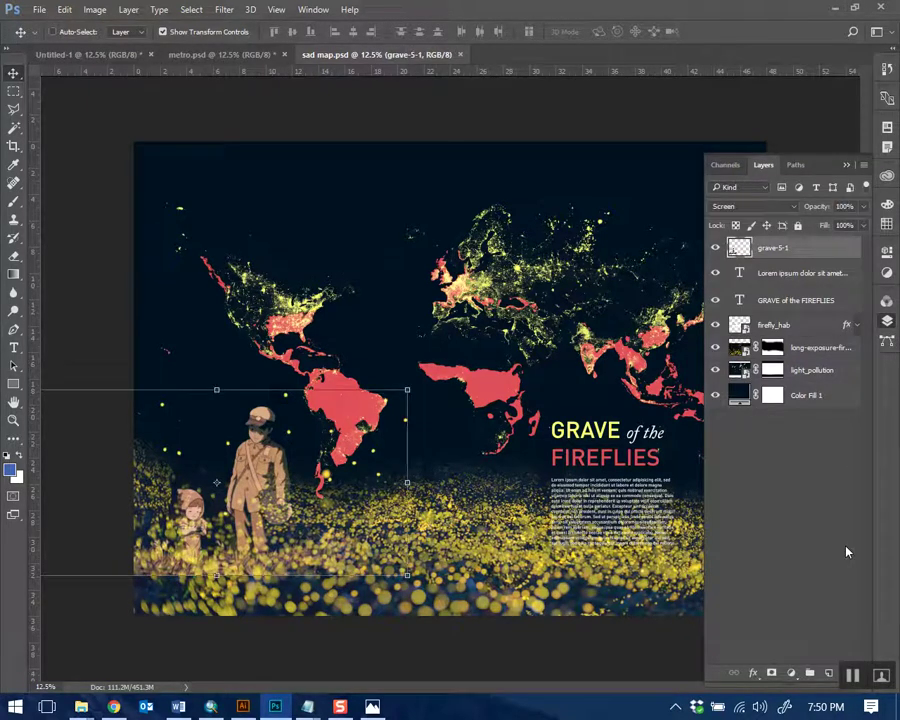
left_click(791, 674)
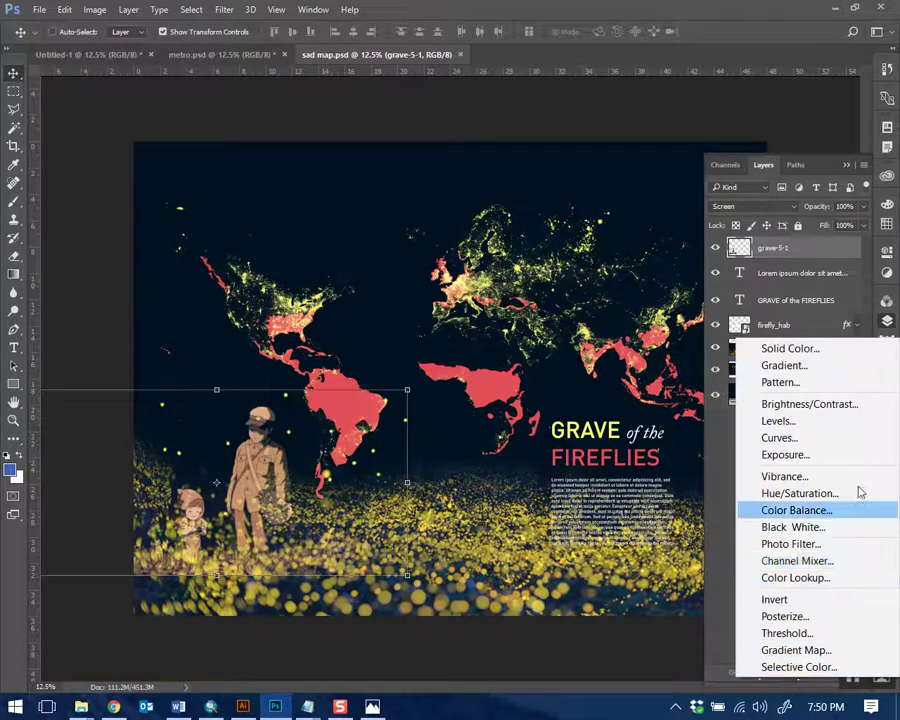
left_click(822, 579)
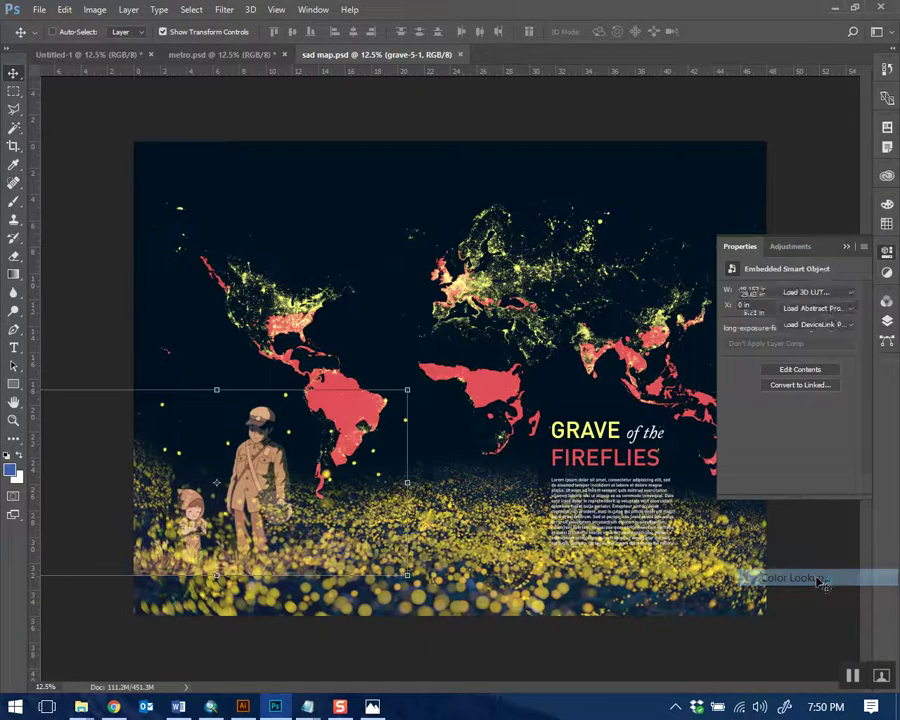
Try several 3DLUT files, including Fuji ETERNA, Fuji REALA and HorrorBlue, and compare the map with and without the color lookup
left_click(836, 293)
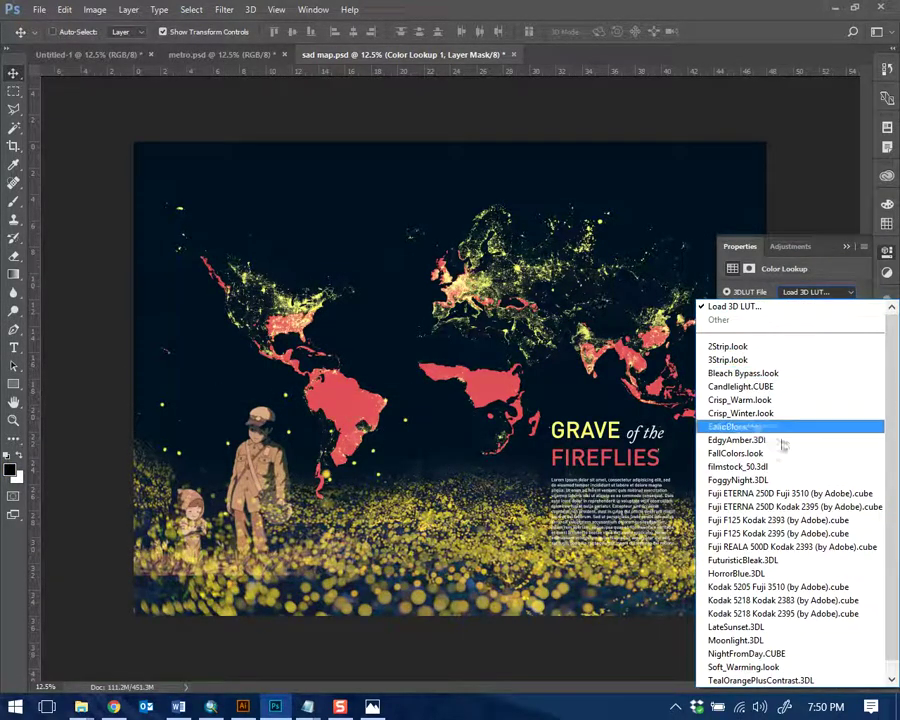
left_click(770, 484)
key("Down")
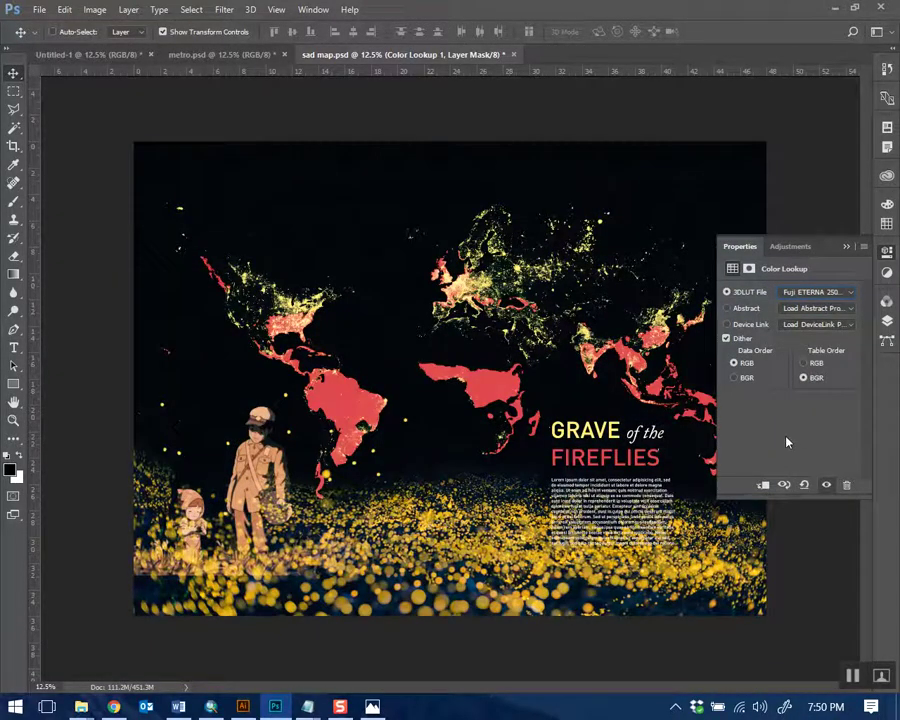
key("Down")
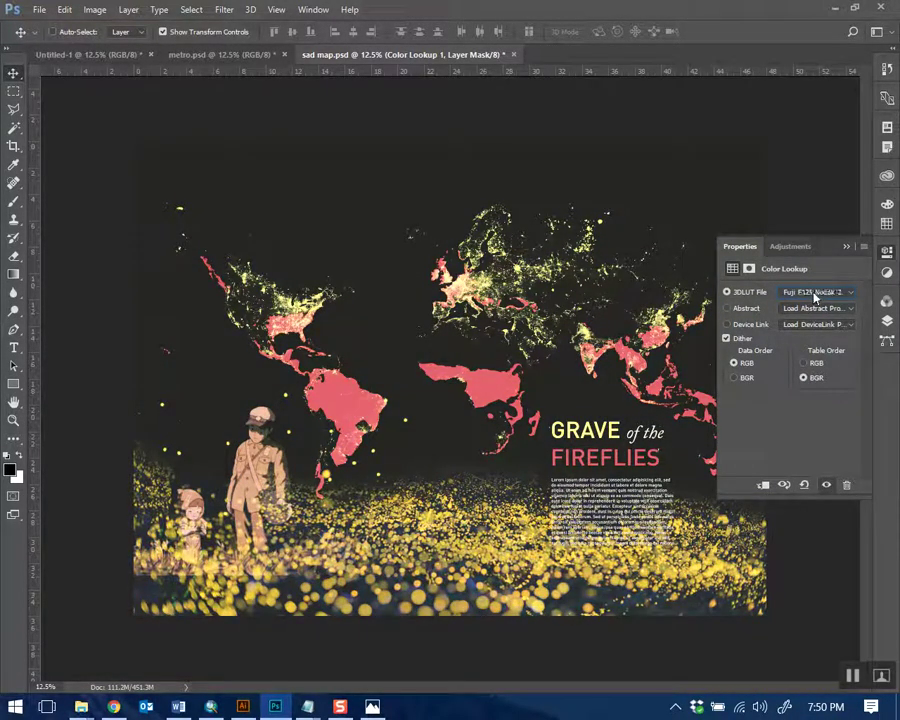
key("Down")
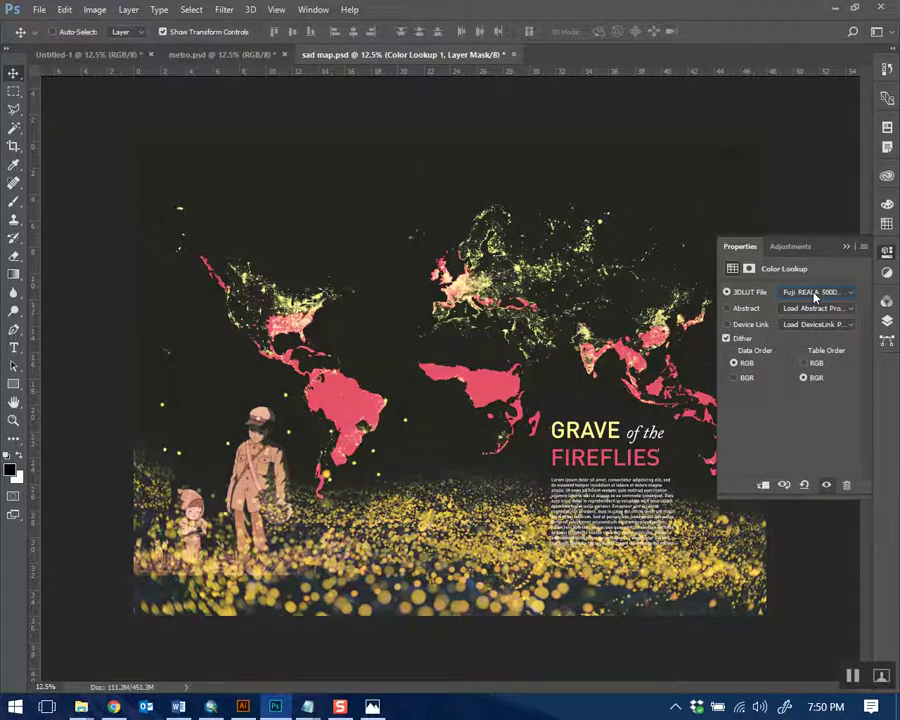
key("Down")
key("Down")
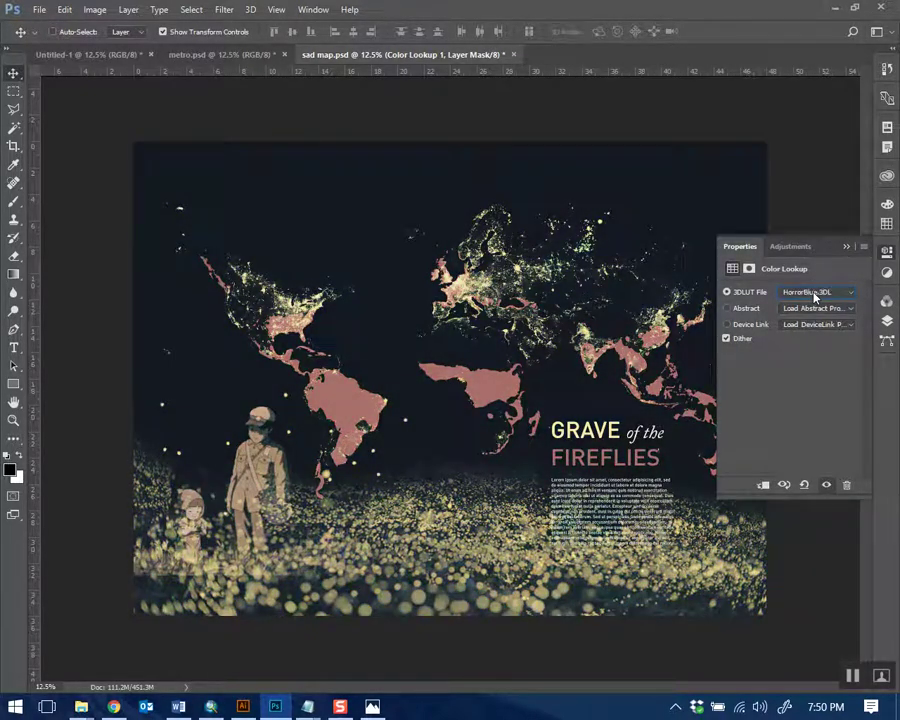
key("Up")
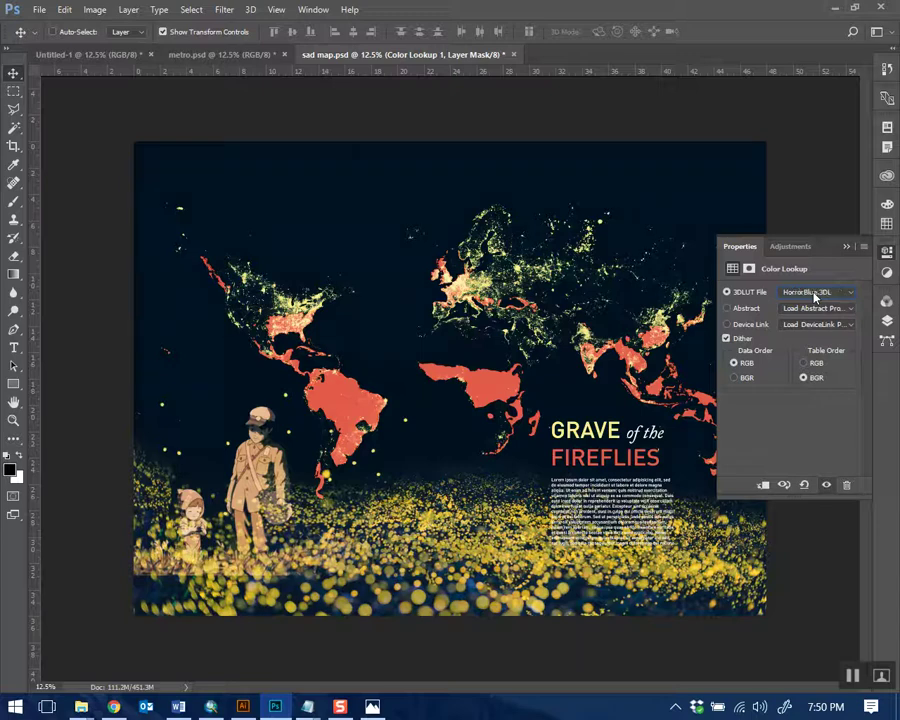
key("Down")
key("F7")
left_click(715, 250)
left_click(715, 250)
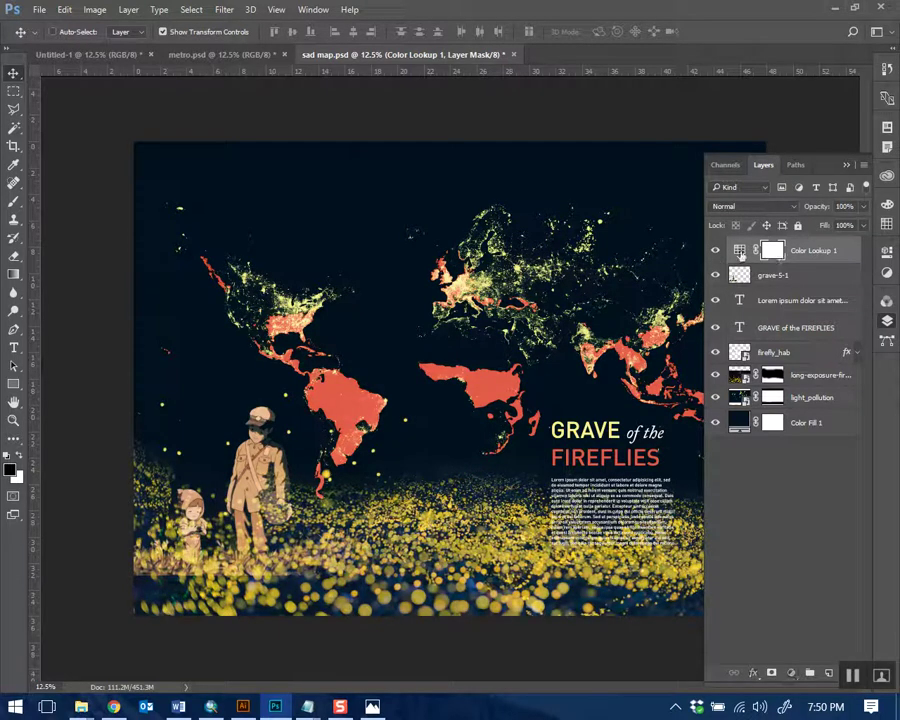
Try LateSunset, Kodak 5218 and NightFromDay as the Color Lookup's 3DLUT file, settle on a Fuji F125 Kodak look, and hide the adjustment settings
left_click(739, 250)
left_click(808, 296)
left_click(776, 613)
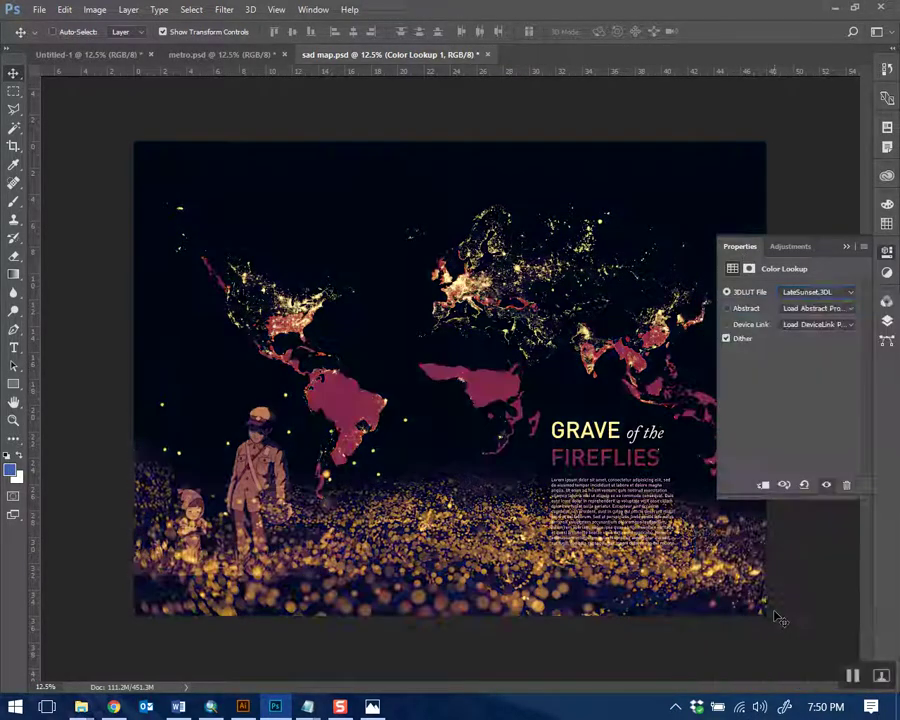
key("Down")
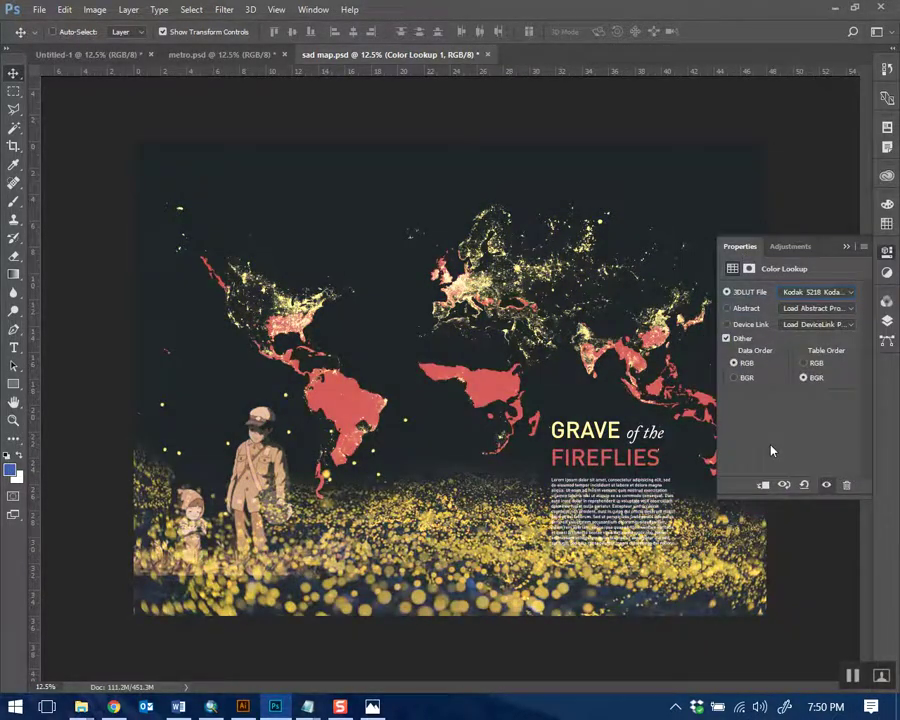
key("Down")
key("Down")
key("Down")
key("Down")
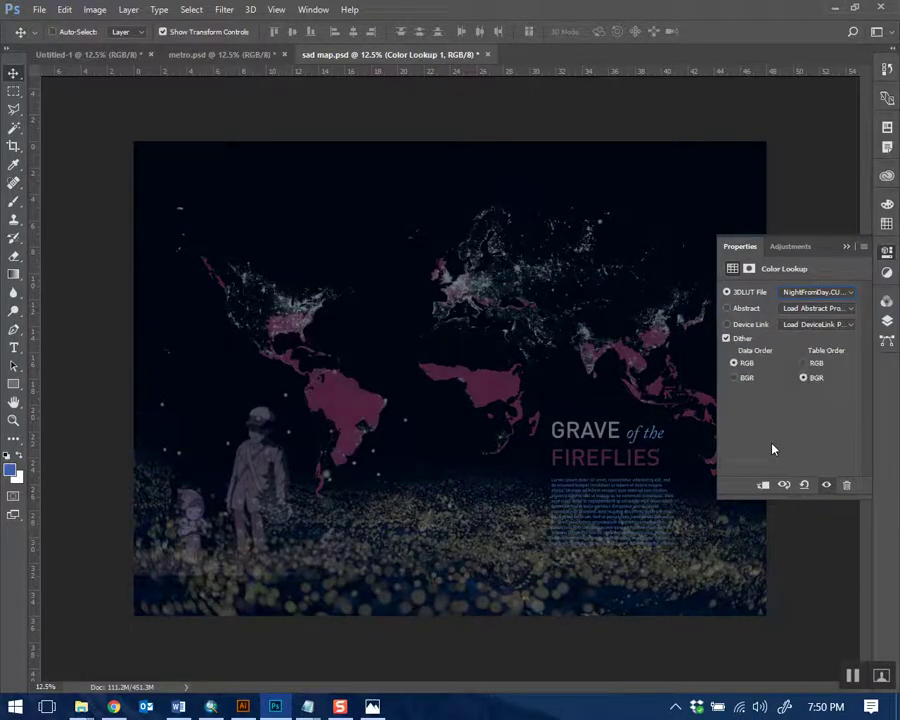
key("Up")
key("Up")
key("Up")
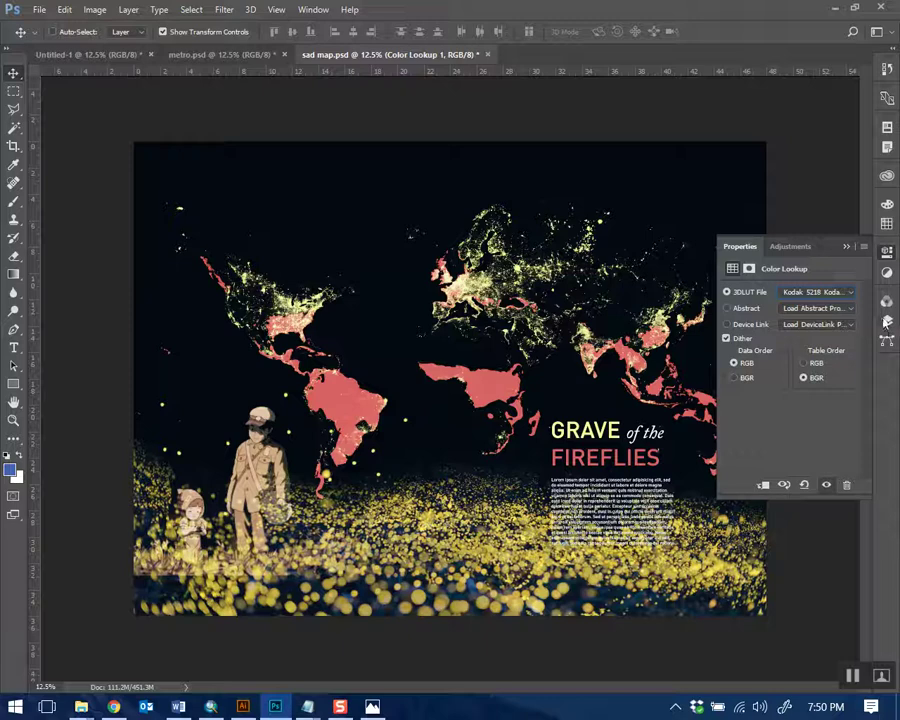
key("Up")
key("Up")
key("Up")
key("Up")
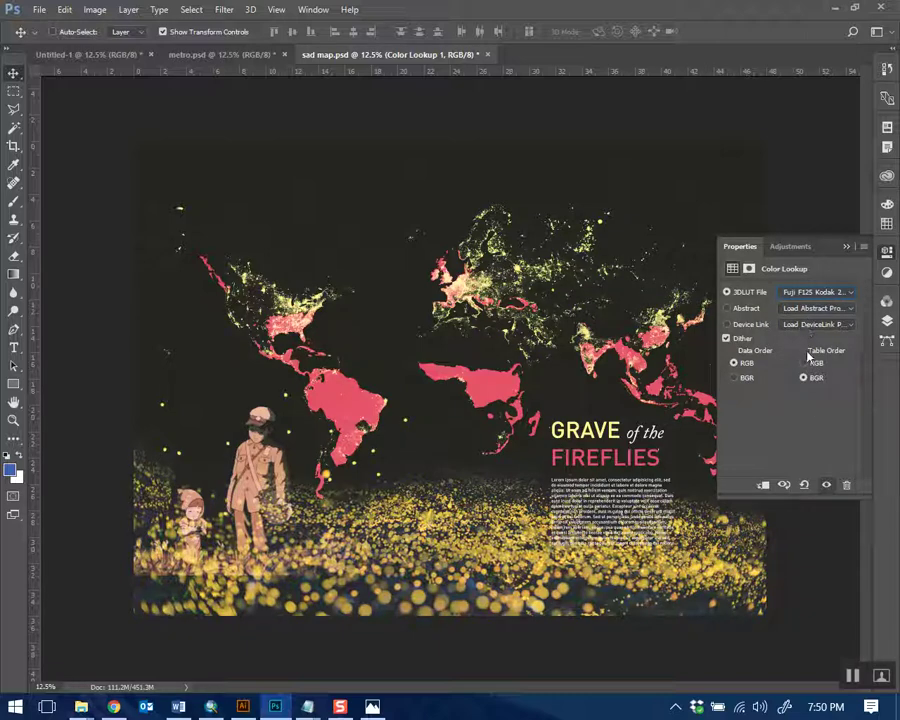
left_click(850, 247)
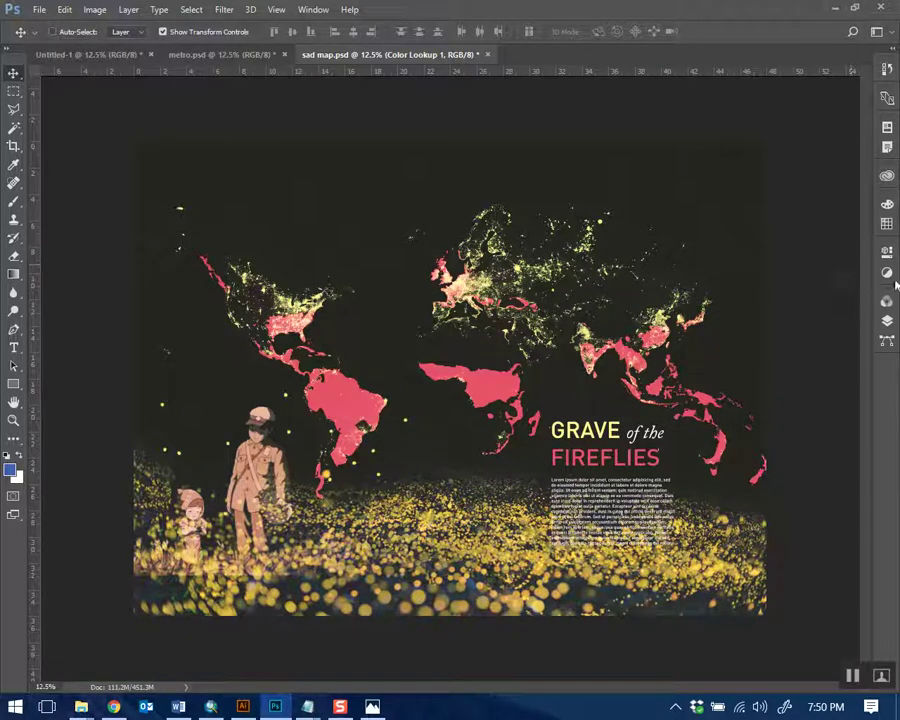